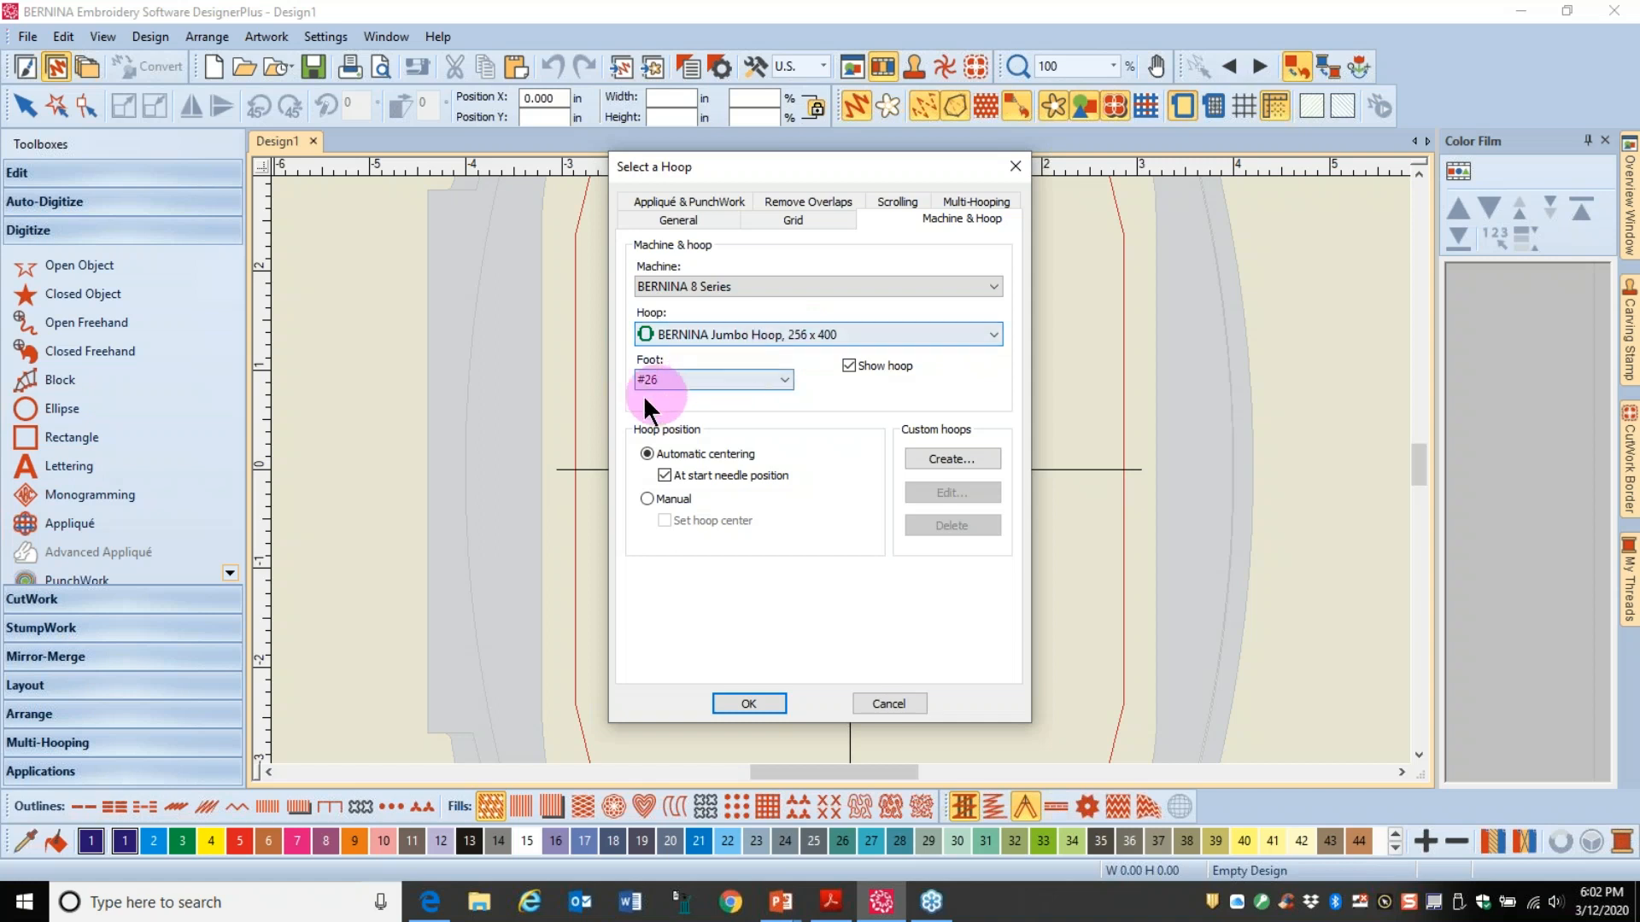
Step: Set the foot for the BERNINA Jumbo Hoop, 256 x 400, to #43
left_click(784, 377)
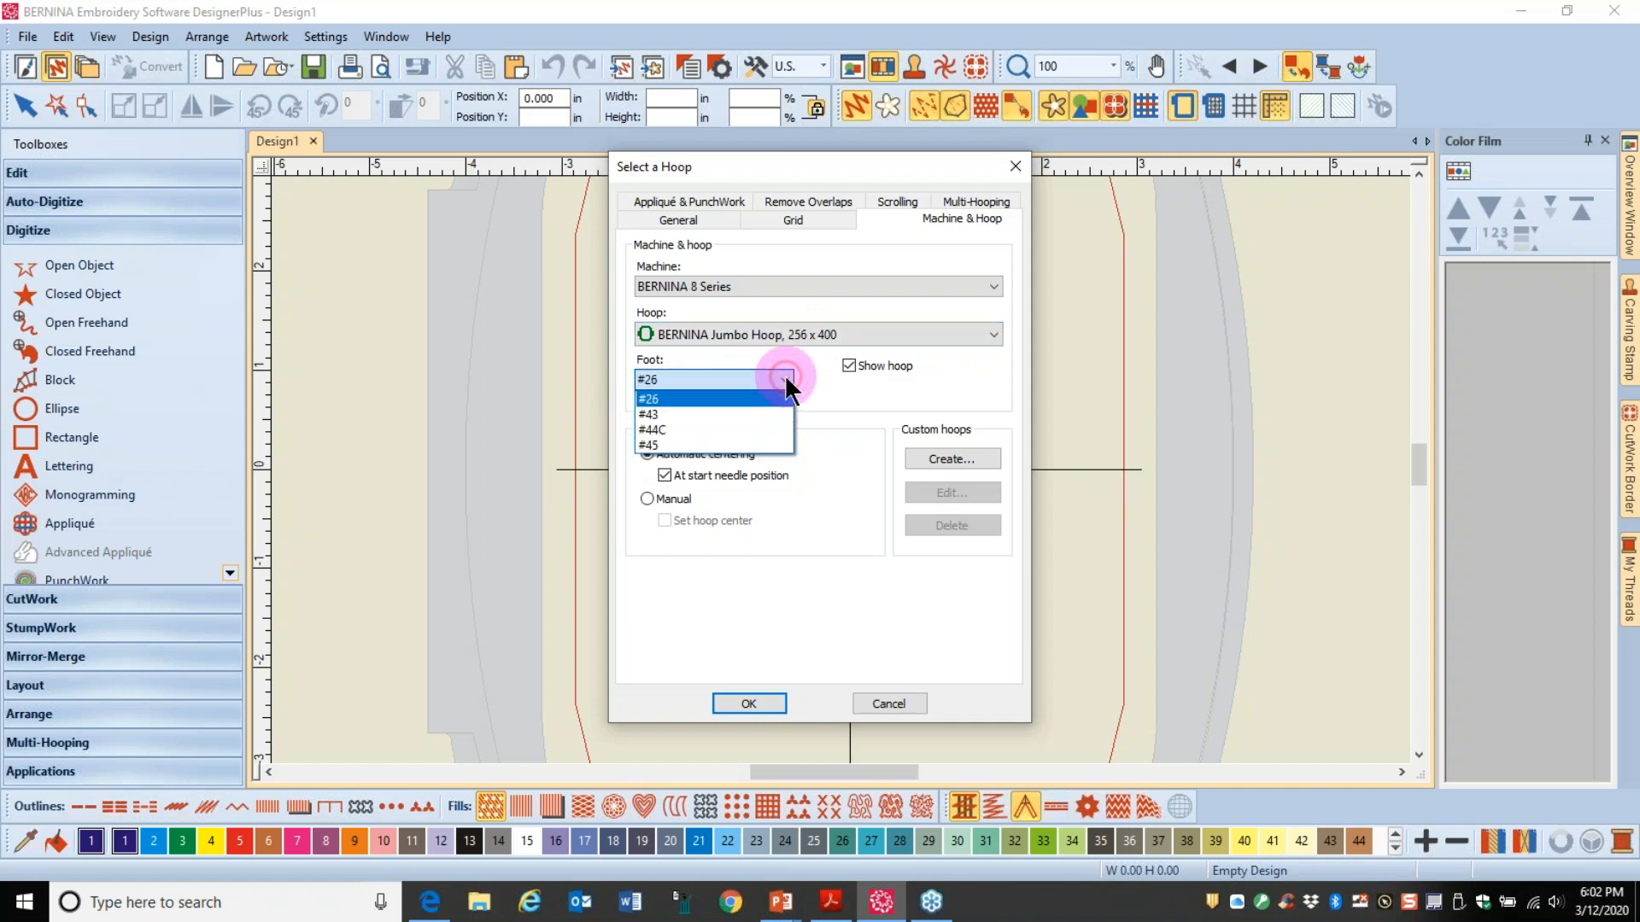
left_click(657, 409)
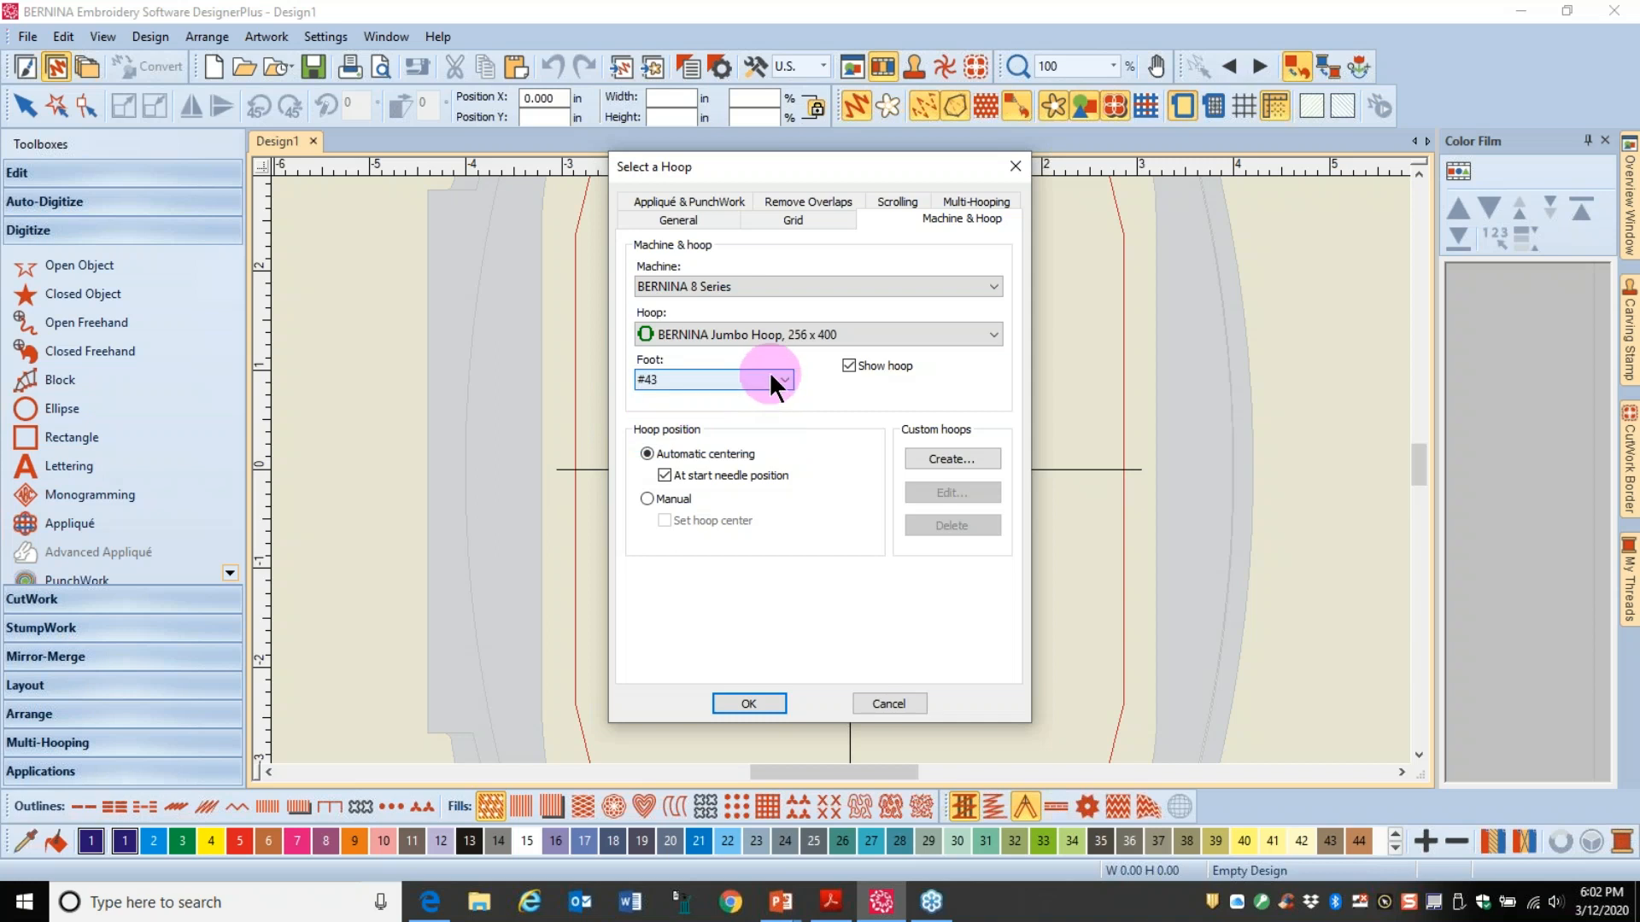
left_click(774, 714)
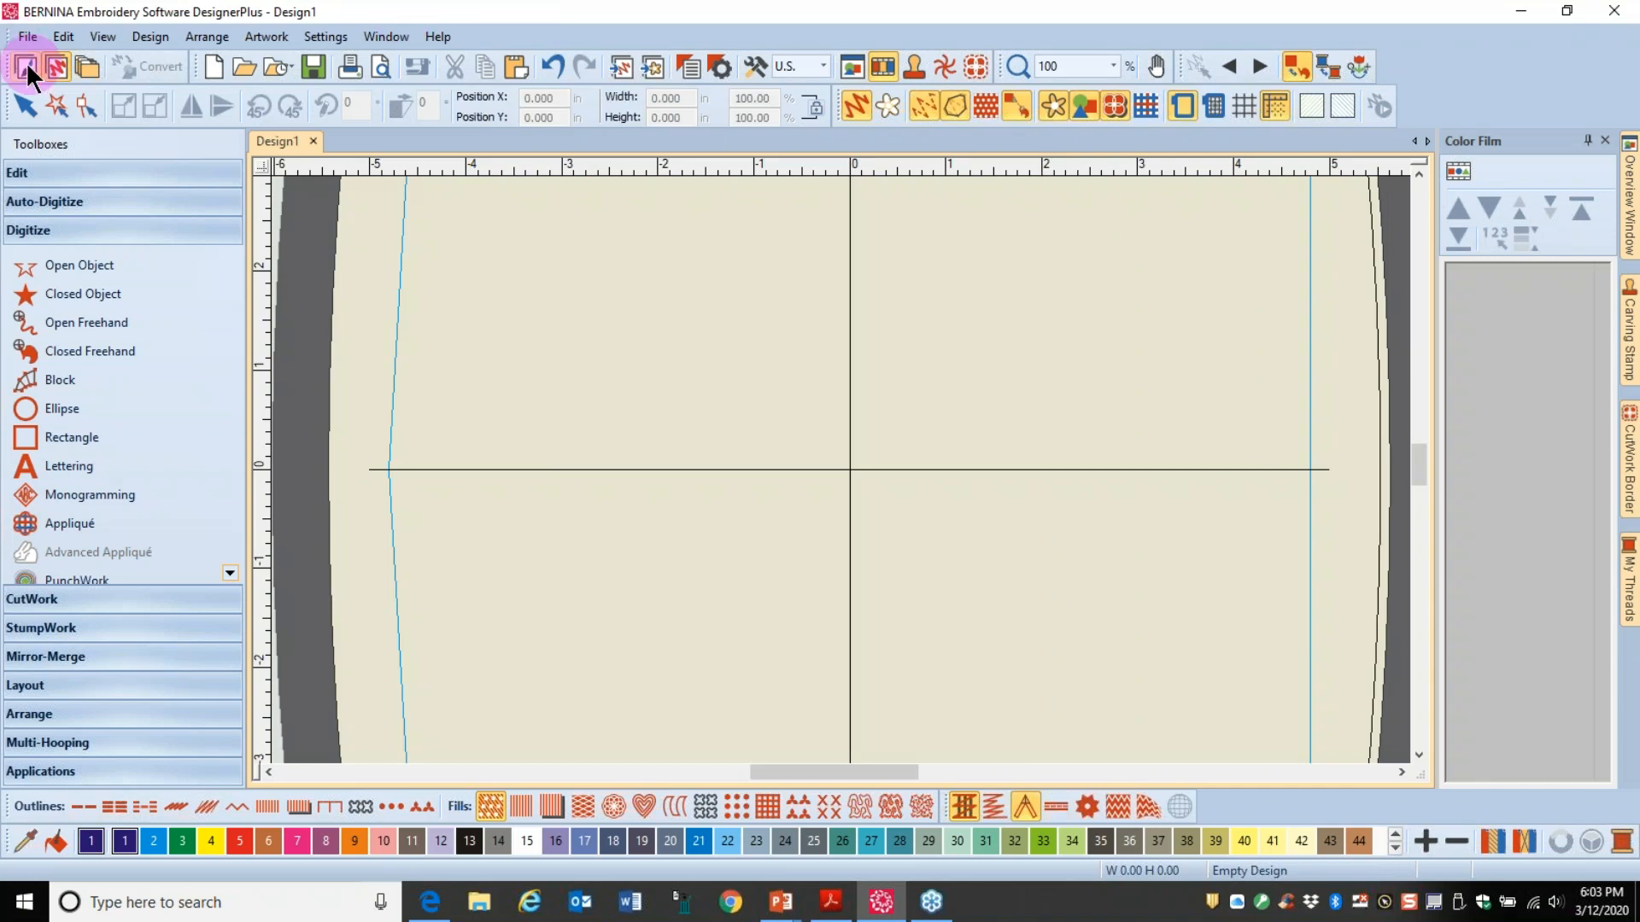
Step: Set the hoop position to Manual in the hoop settings
right_click(1177, 104)
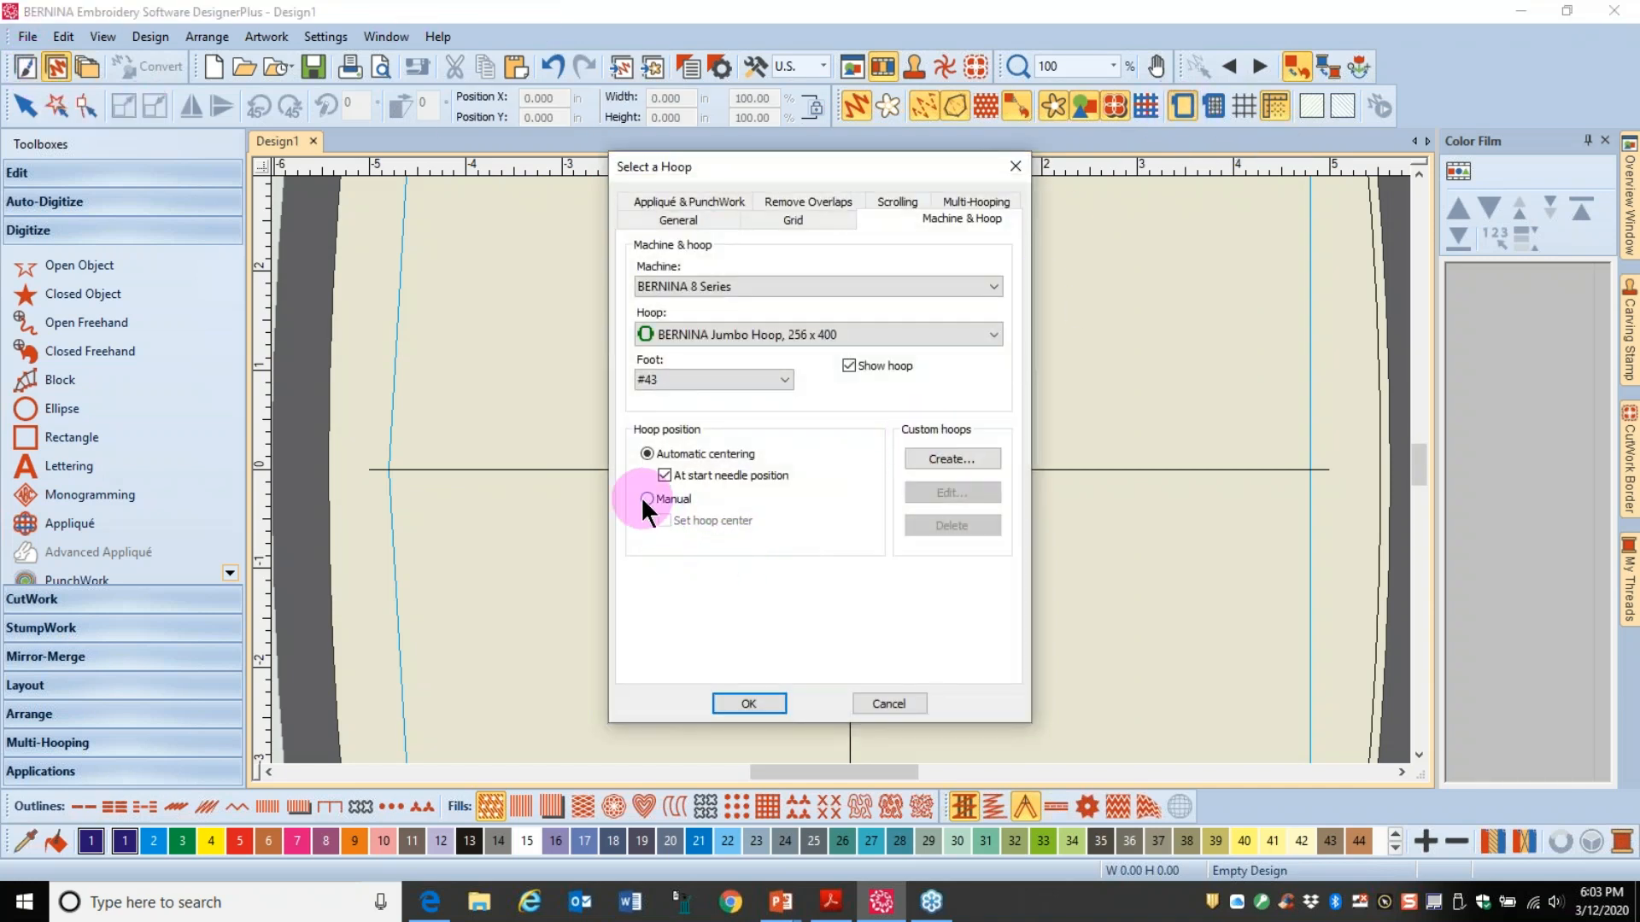
left_click(646, 499)
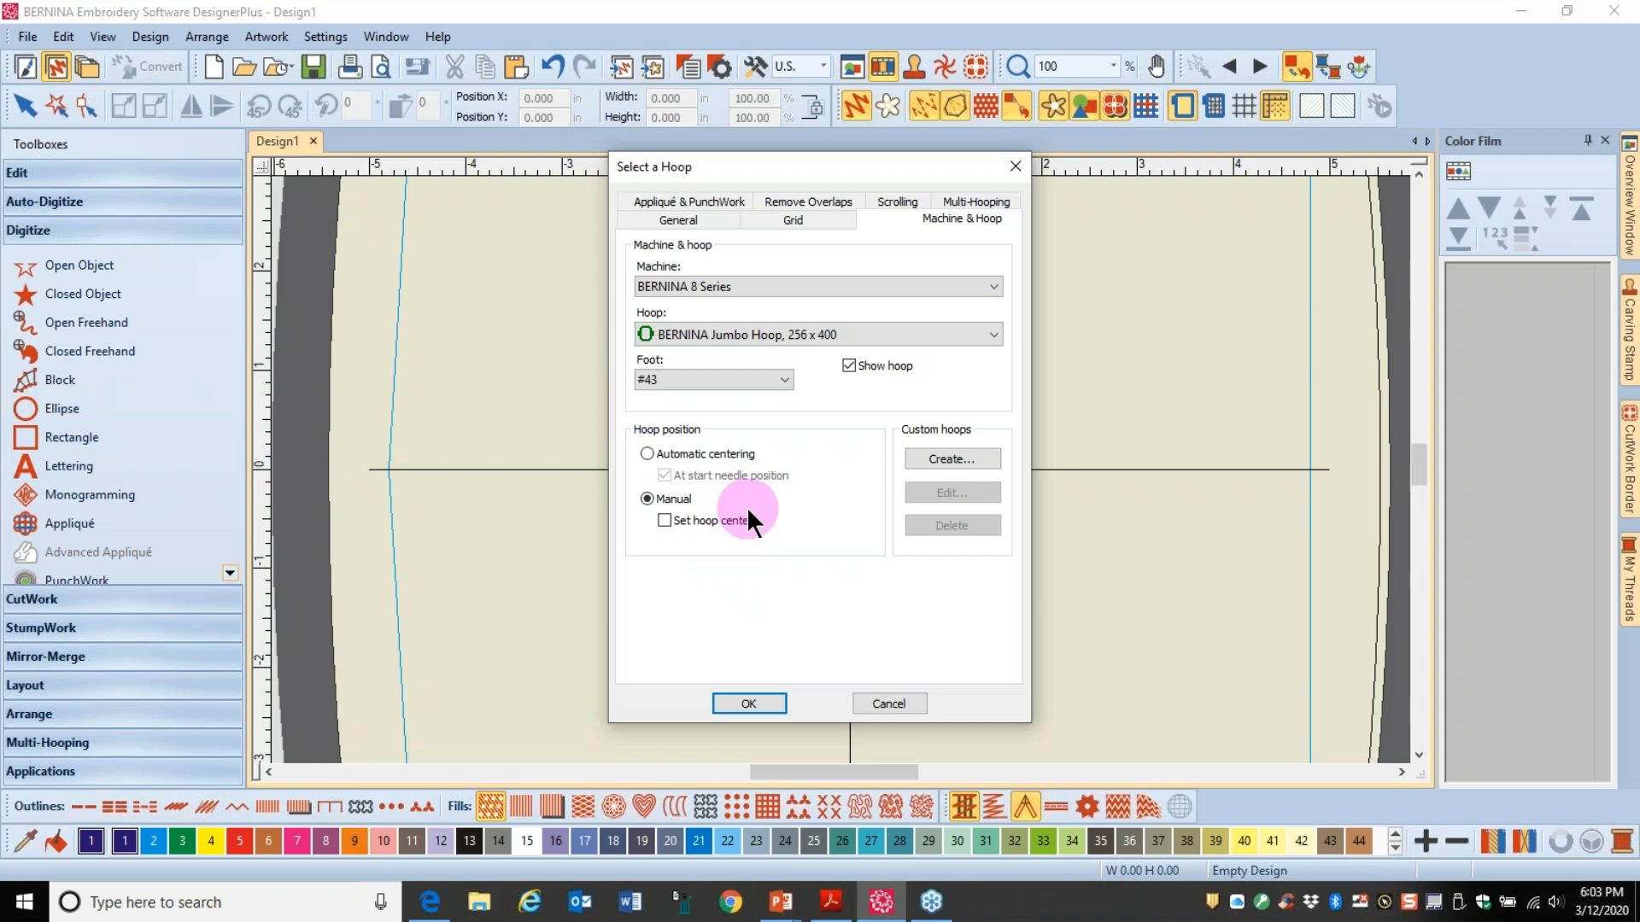
left_click(745, 704)
Step: On the artwork canvas, draw a symmetrical spiral with 5 revolutions, about 2.01 by 1.75 inches, near the page's upper middle
left_click(24, 64)
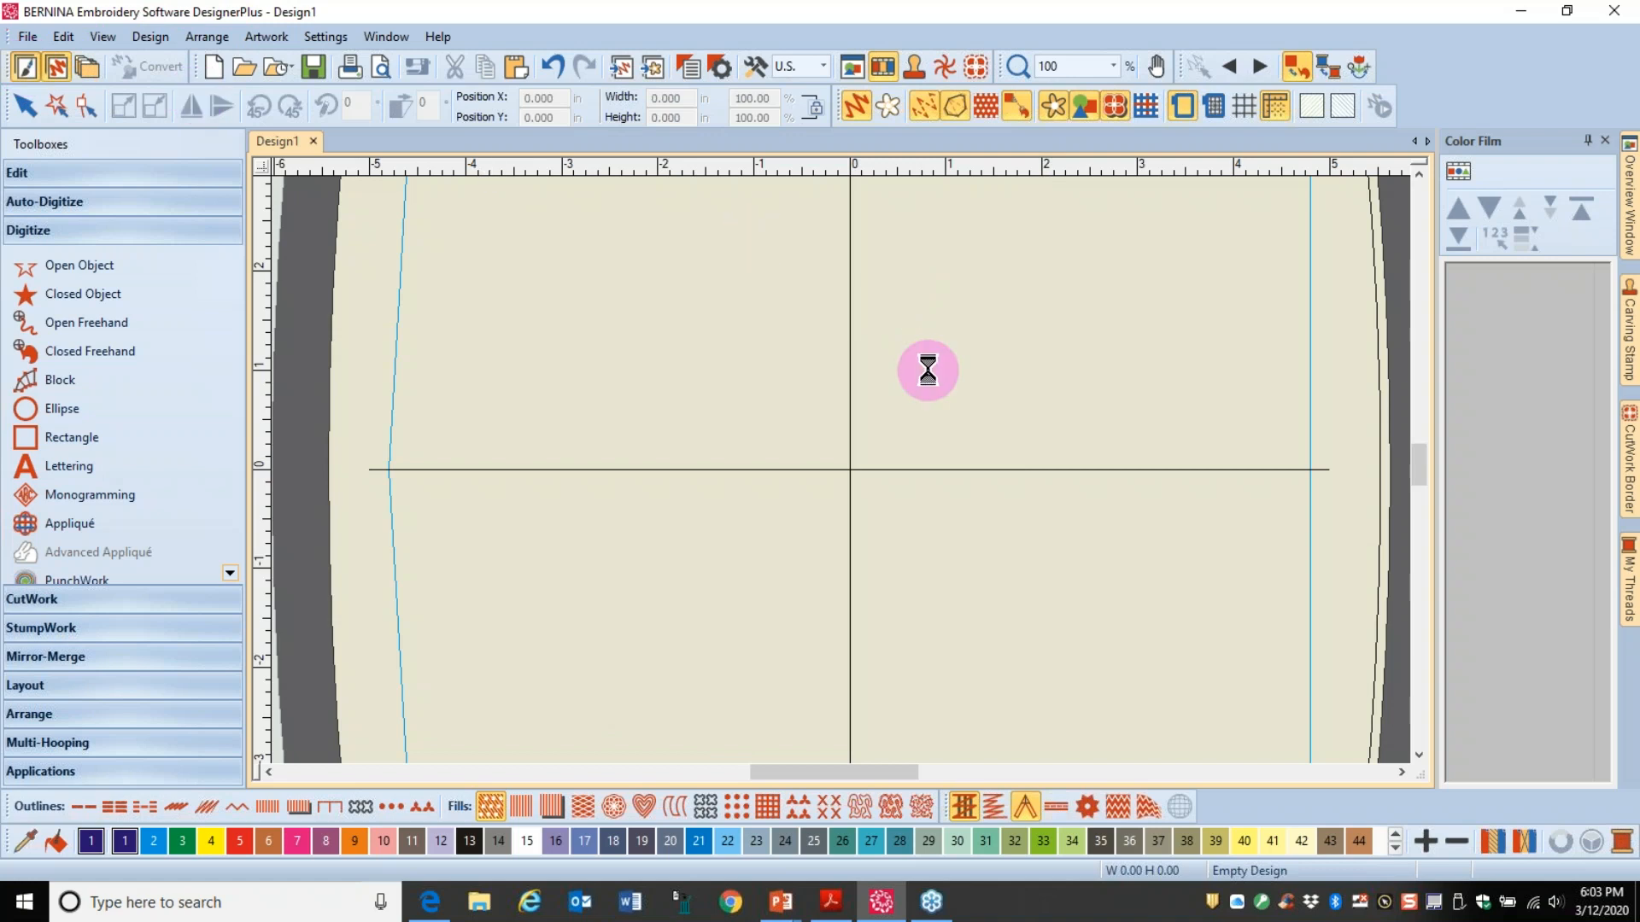
left_click(1329, 68)
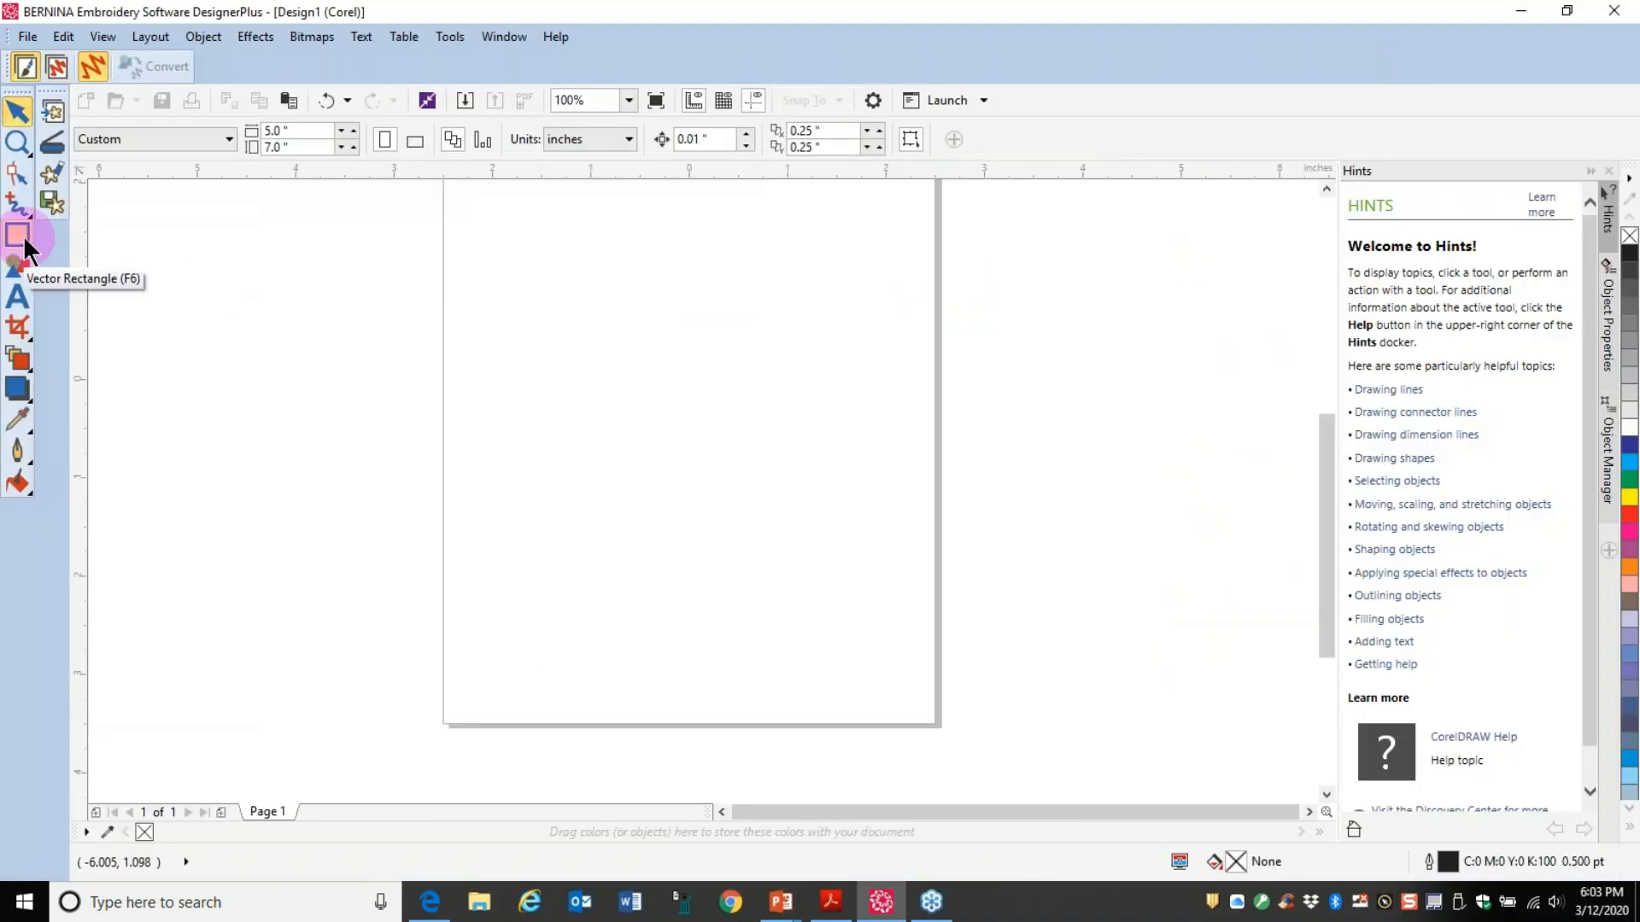
left_click(21, 241)
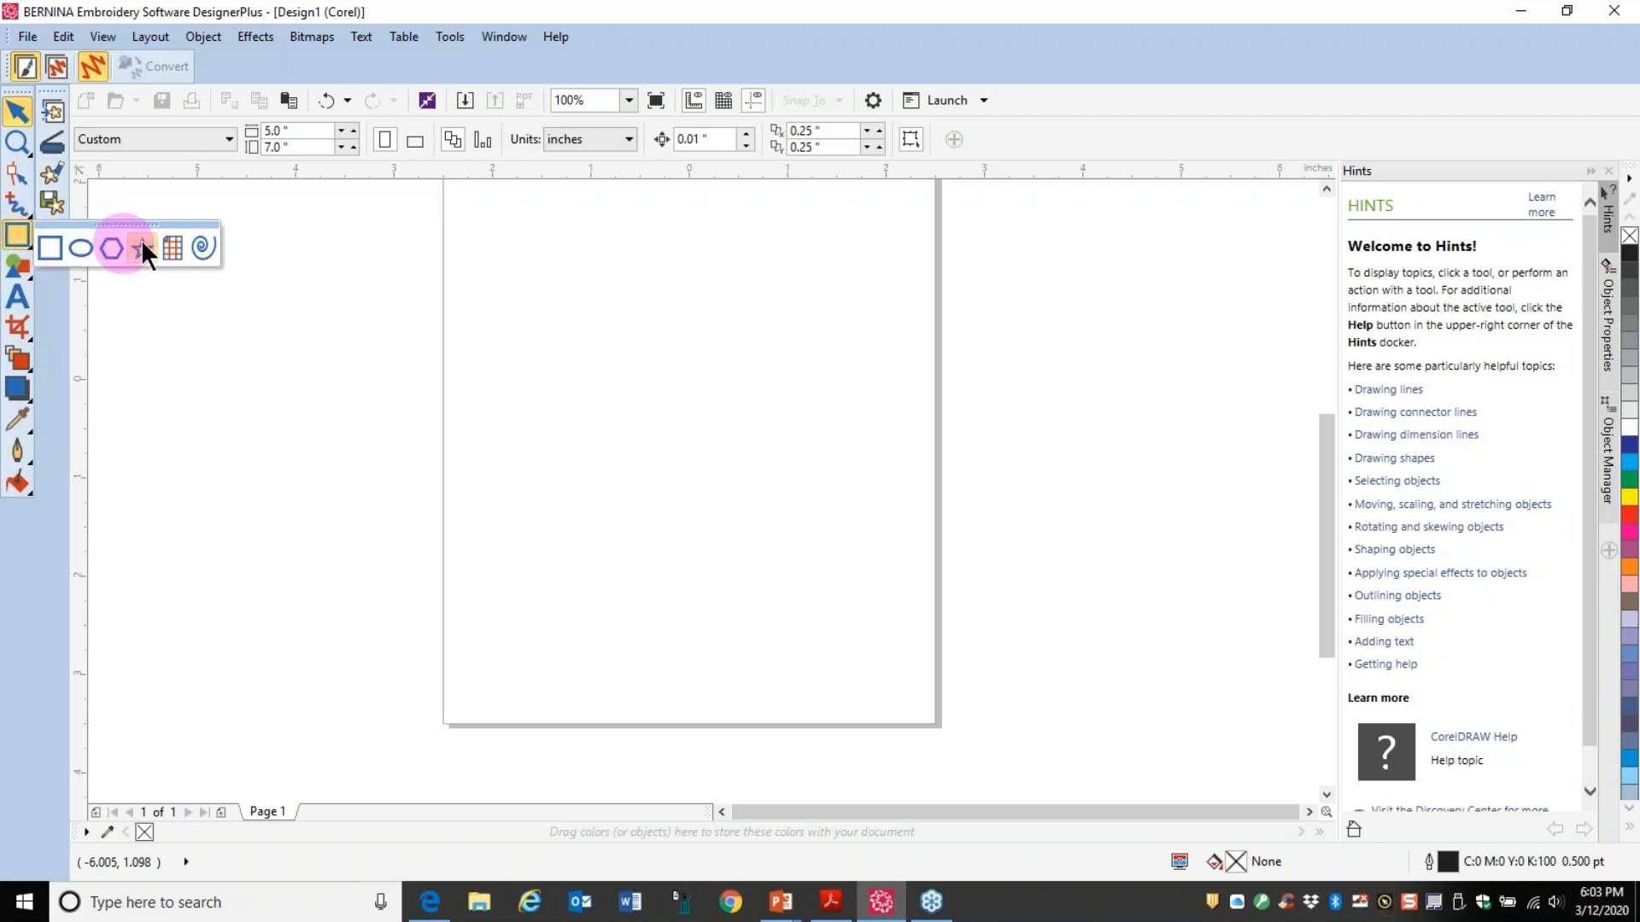
left_click(203, 248)
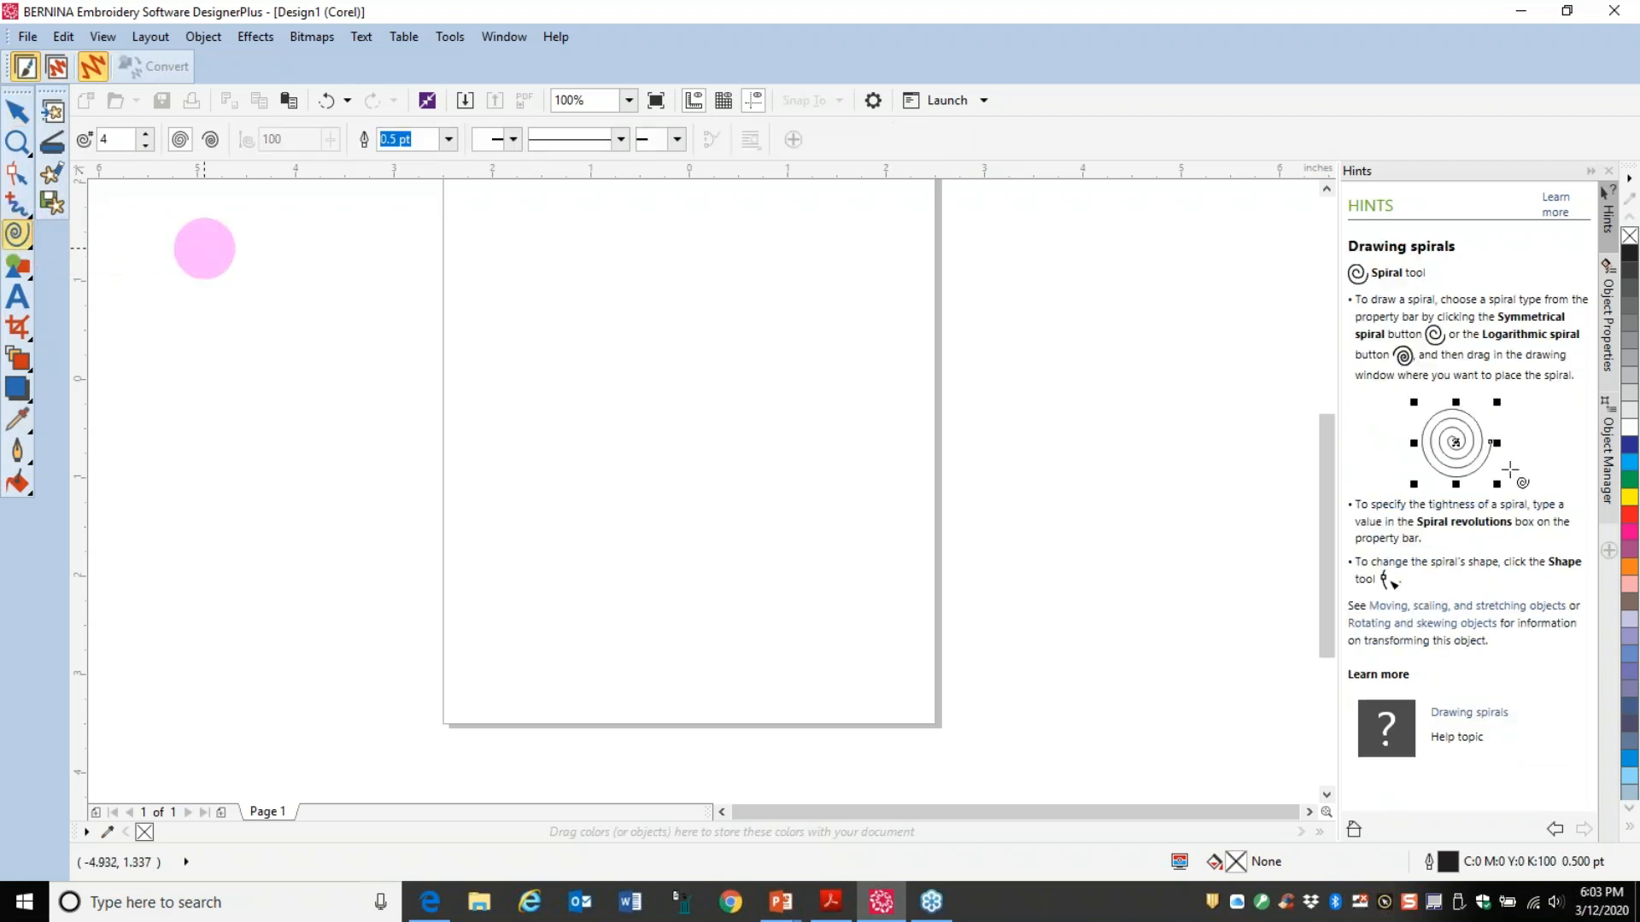
left_click(145, 134)
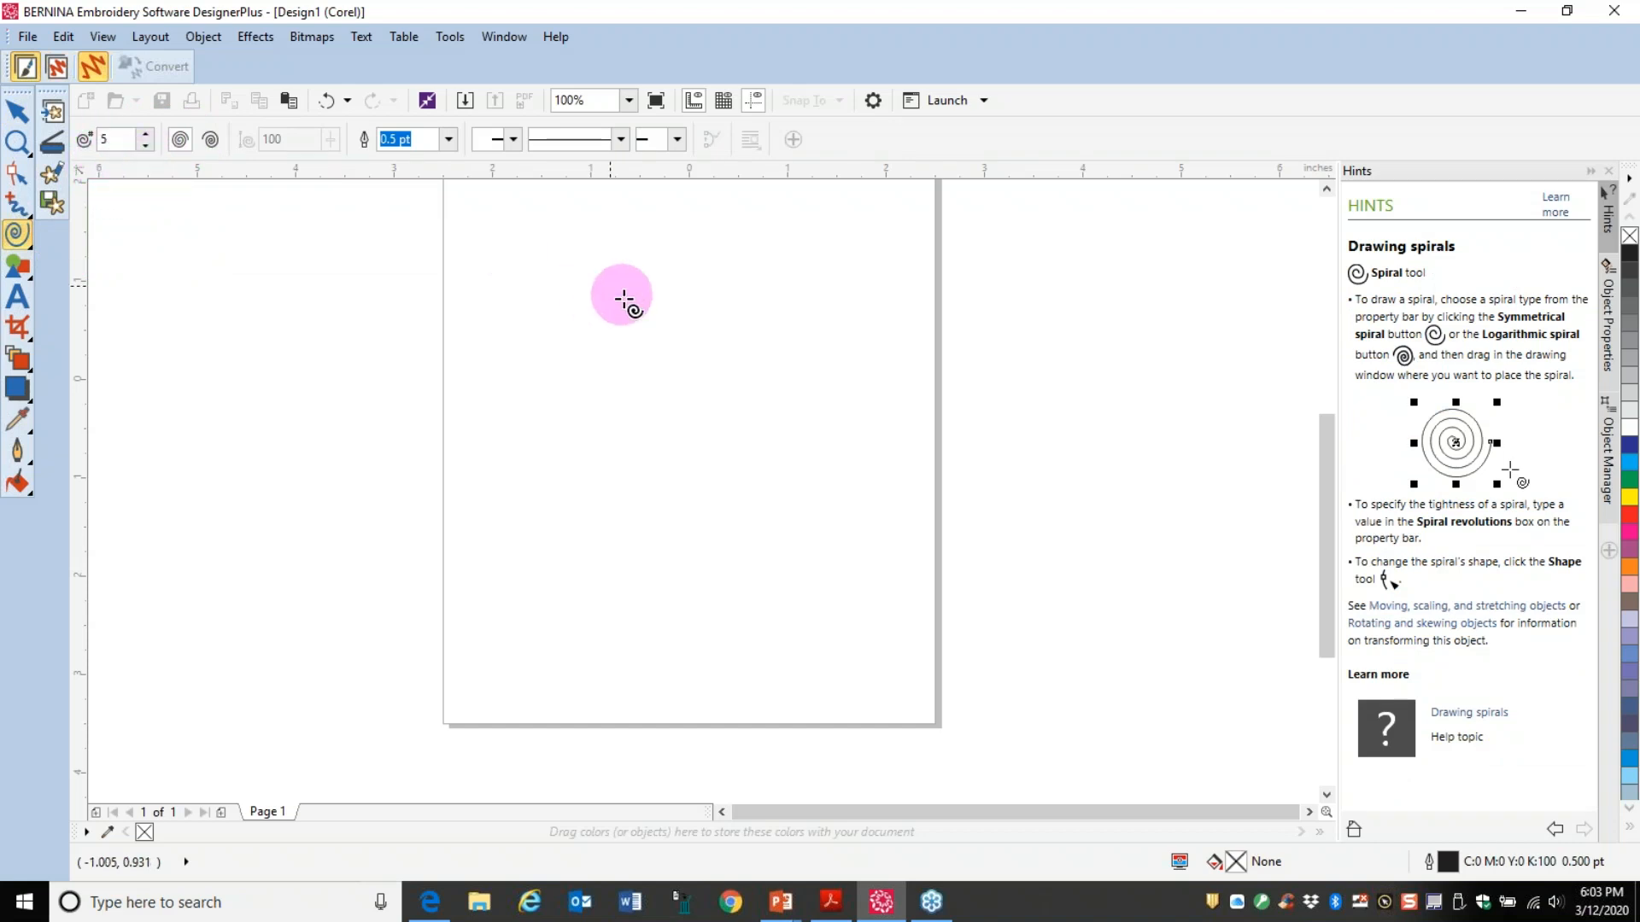
left_click_drag(615, 227, 815, 401)
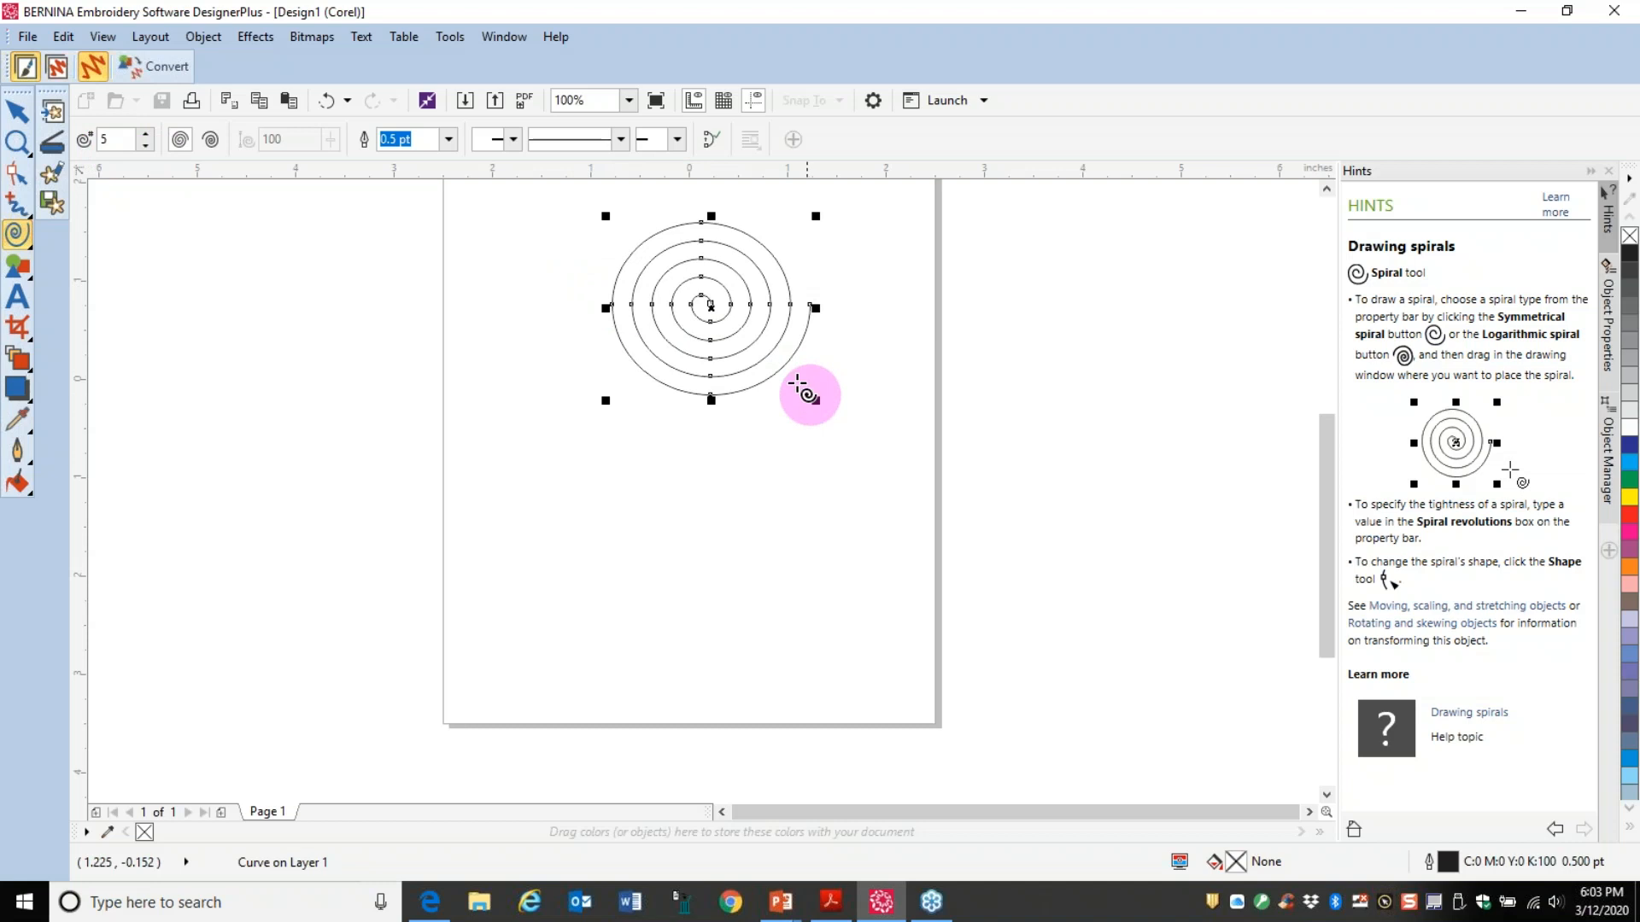
left_click(17, 111)
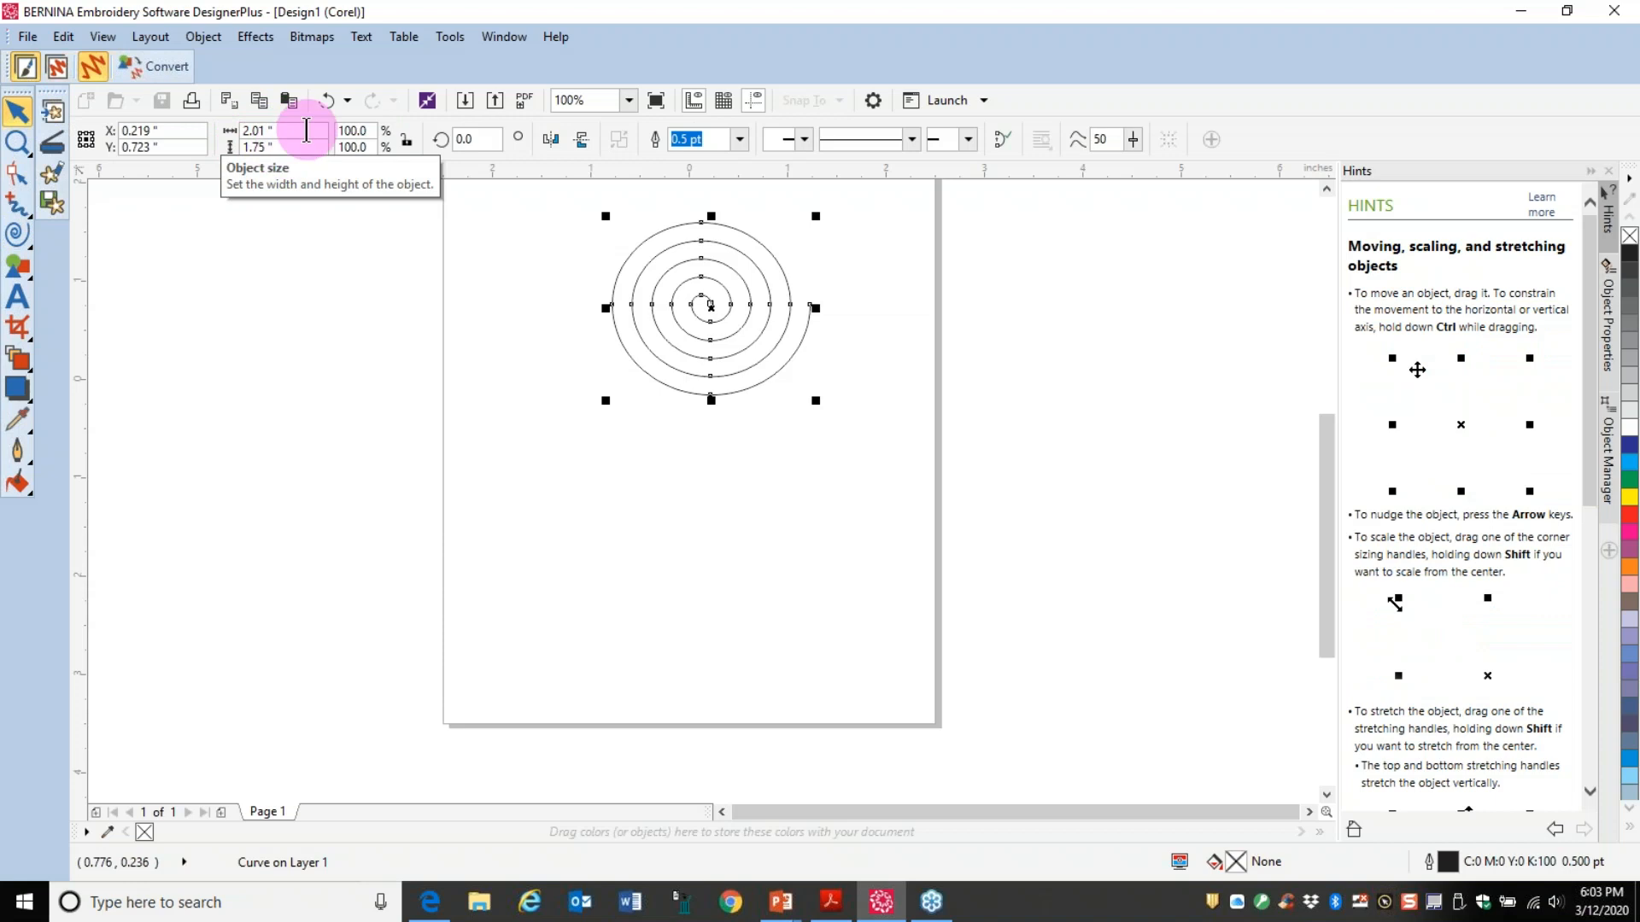
Step: Reshape the spiral's outermost turn with the Shape tool by pulling its left, top and bottom nodes outward
left_click(18, 173)
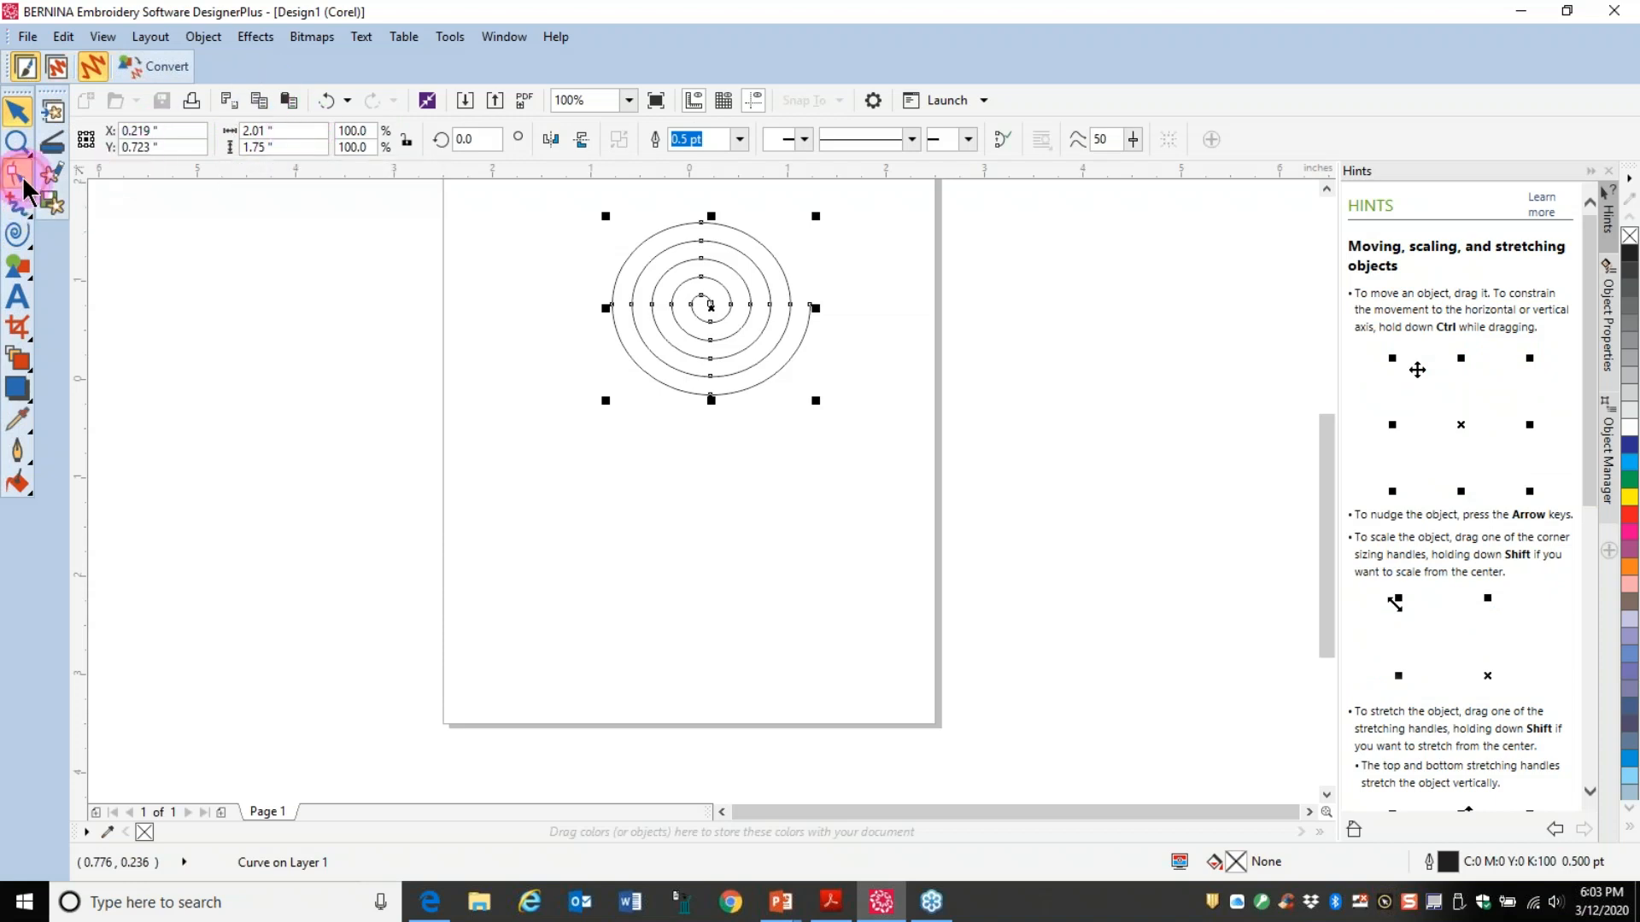
left_click(611, 305)
left_click_drag(611, 307, 569, 306)
left_click(704, 225)
left_click_drag(706, 230, 693, 193)
left_click(790, 305)
left_click_drag(711, 395, 710, 425)
Step: Reshape the spiral's inner turns by moving their nodes outward so the spacing follows the uneven outer turn
left_click_drag(642, 309, 612, 309)
left_click(714, 246)
mouse_move(714, 247)
left_mouse_down()
mouse_move(696, 242)
mouse_move(702, 227)
left_mouse_up()
left_click(714, 384)
left_click_drag(714, 377, 717, 400)
left_click(652, 305)
left_click_drag(652, 306, 641, 302)
left_click_drag(790, 305, 790, 294)
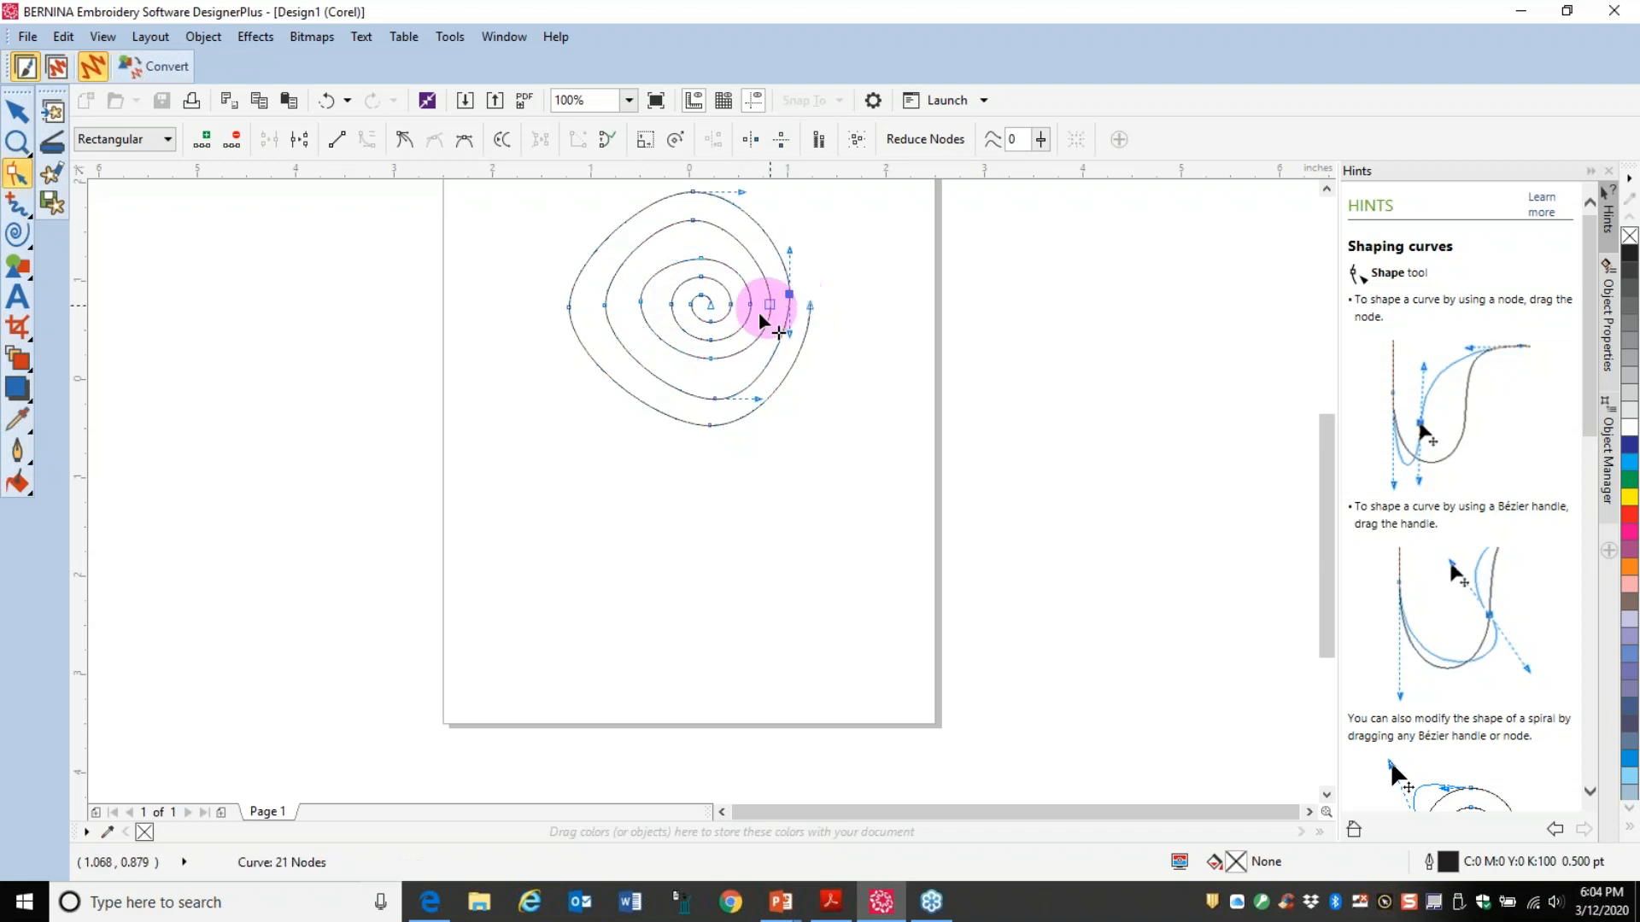
Step: Delete the four innermost nodes at the spiral's center and move the top node of the next turn slightly up and left
left_click(713, 309)
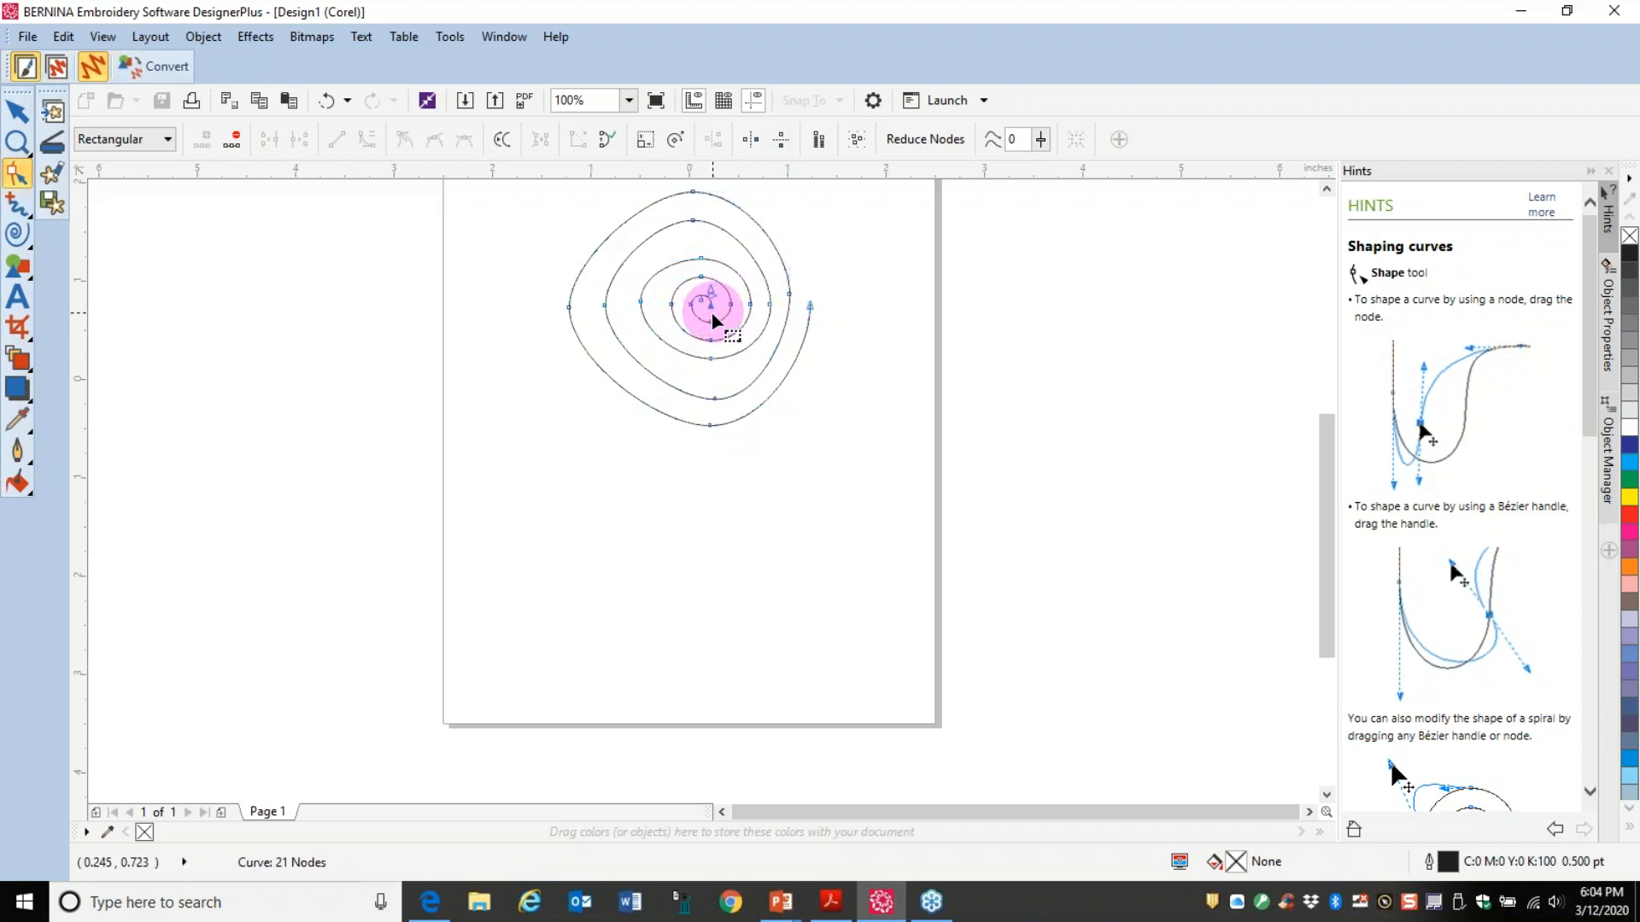
key("Delete")
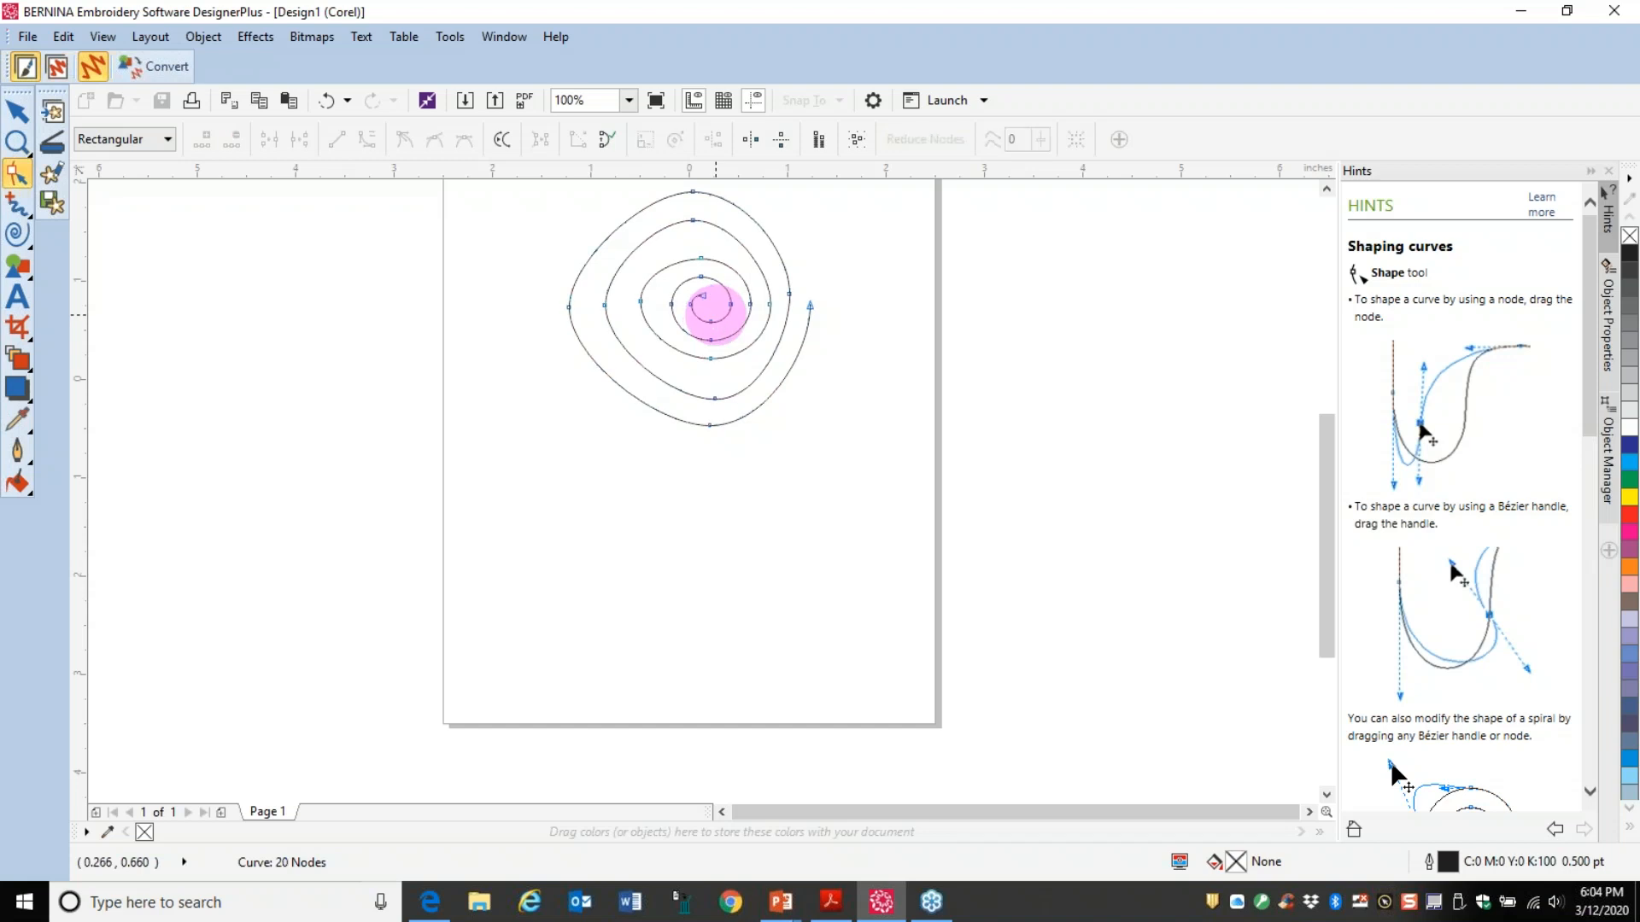
left_click(704, 298)
key("Delete")
left_click(691, 304)
key("Delete")
key("Delete")
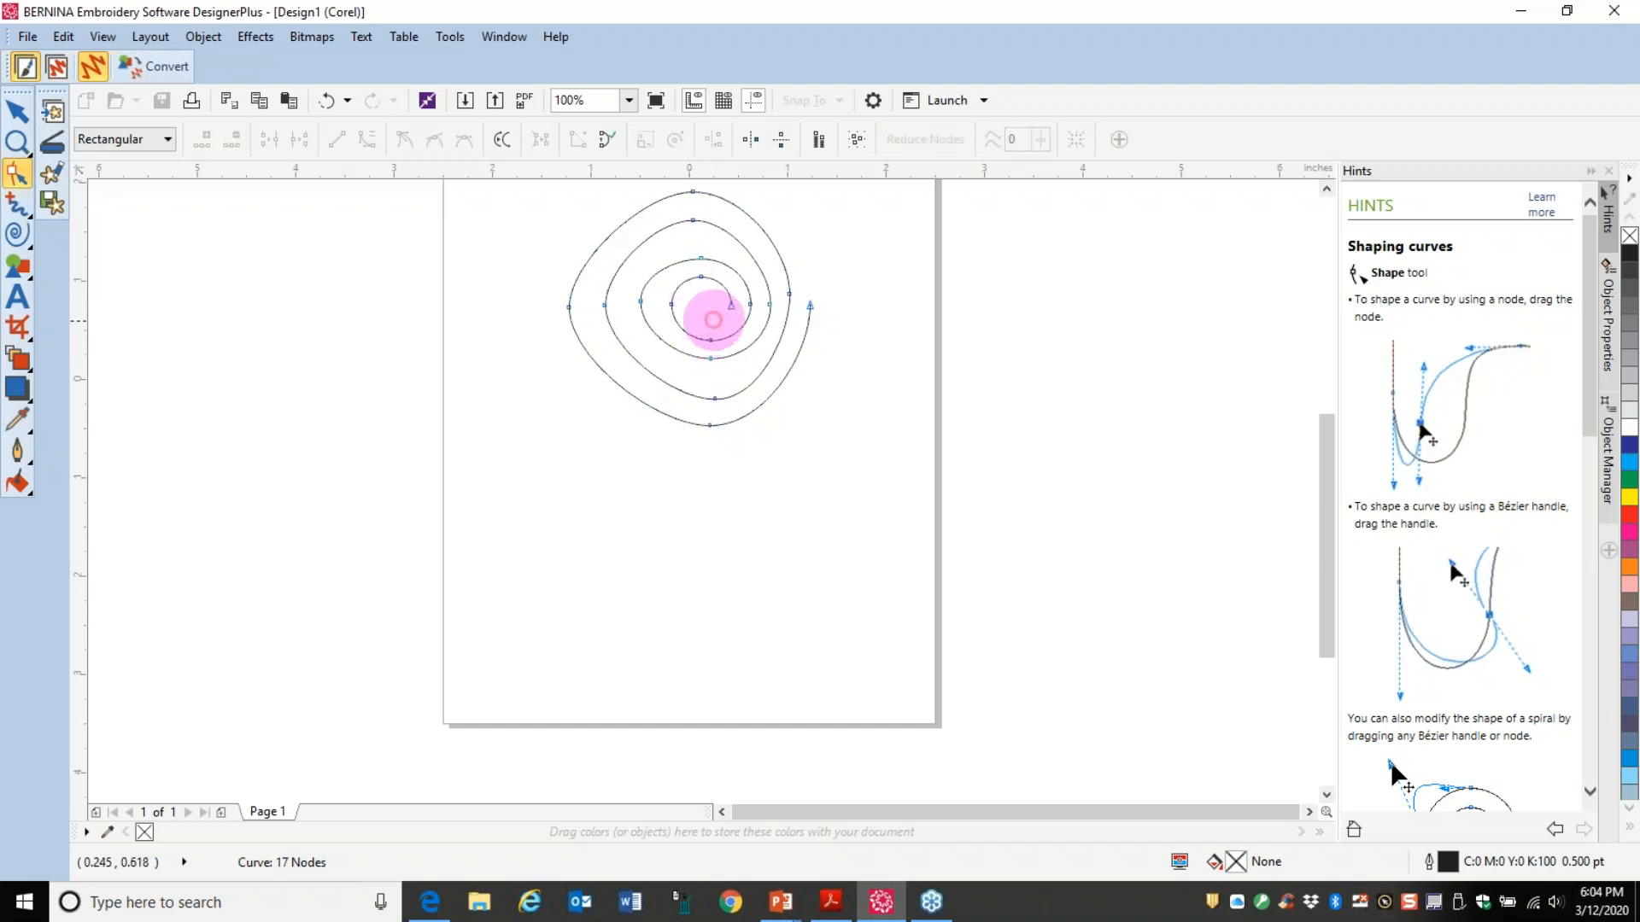
left_click_drag(700, 257, 694, 249)
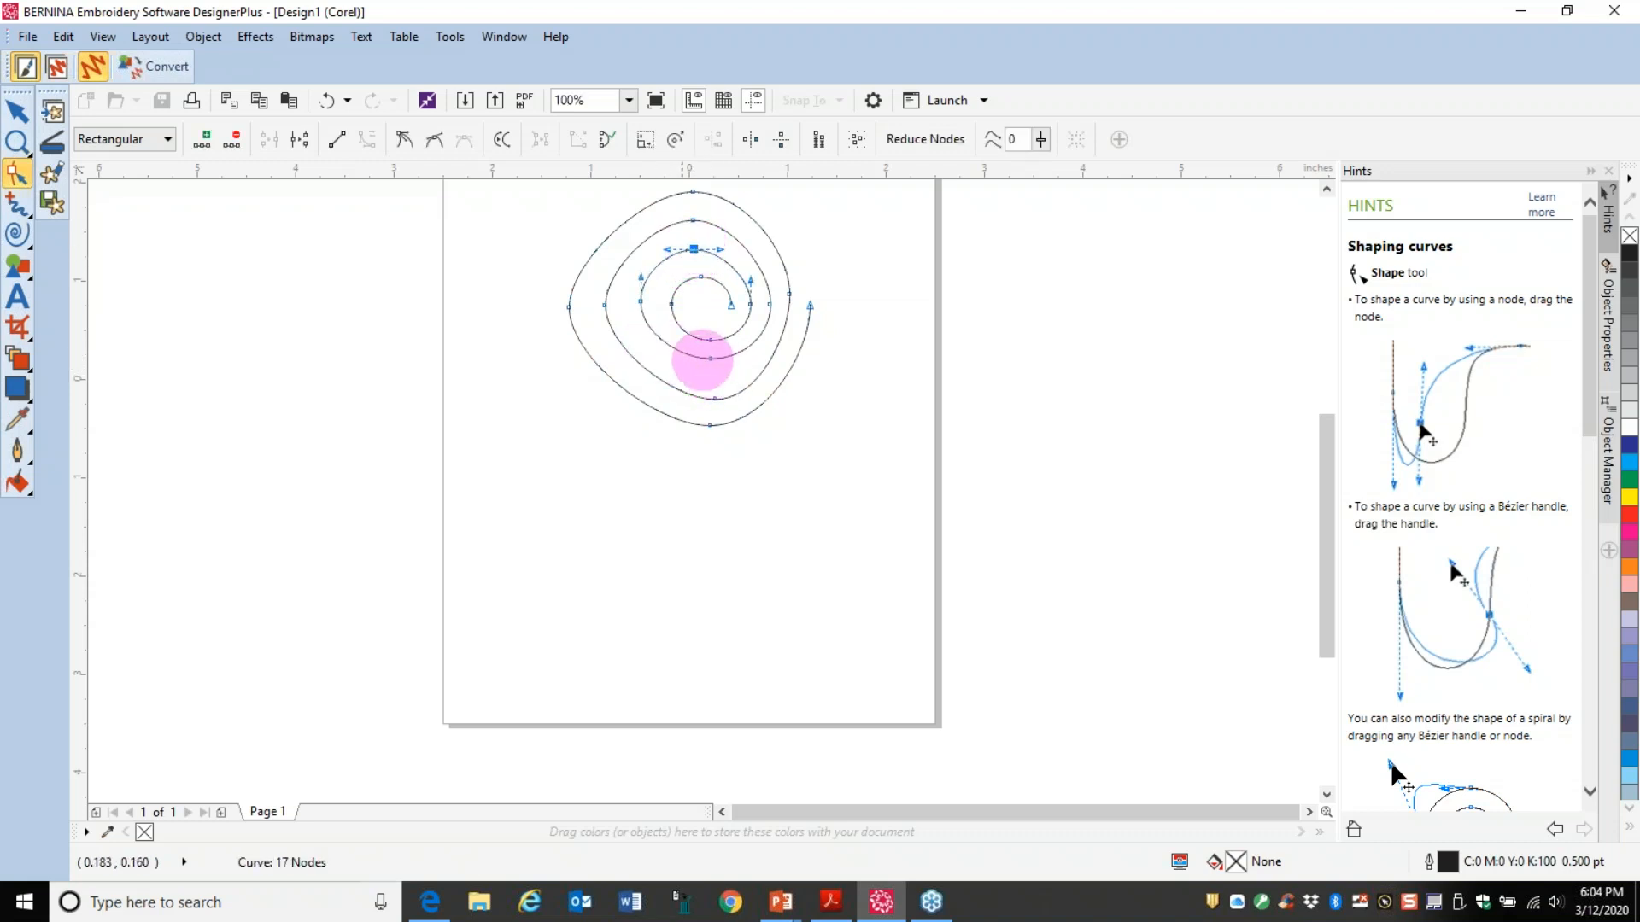
Step: Select the whole spiral and convert it to an embroidery outline
left_click(17, 111)
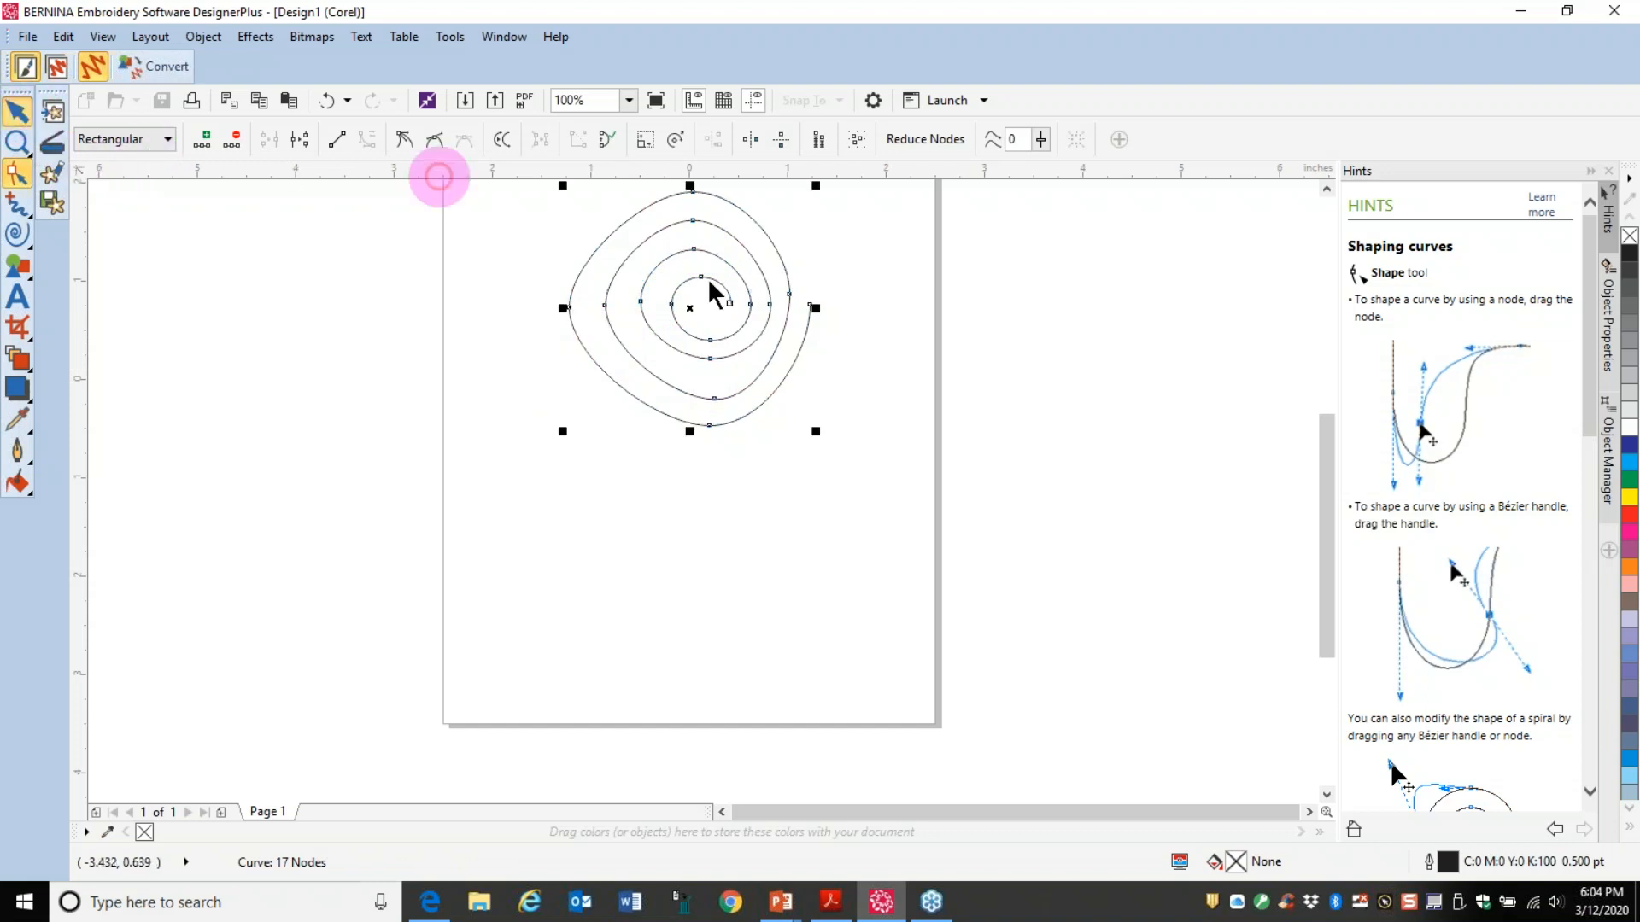
left_click(165, 72)
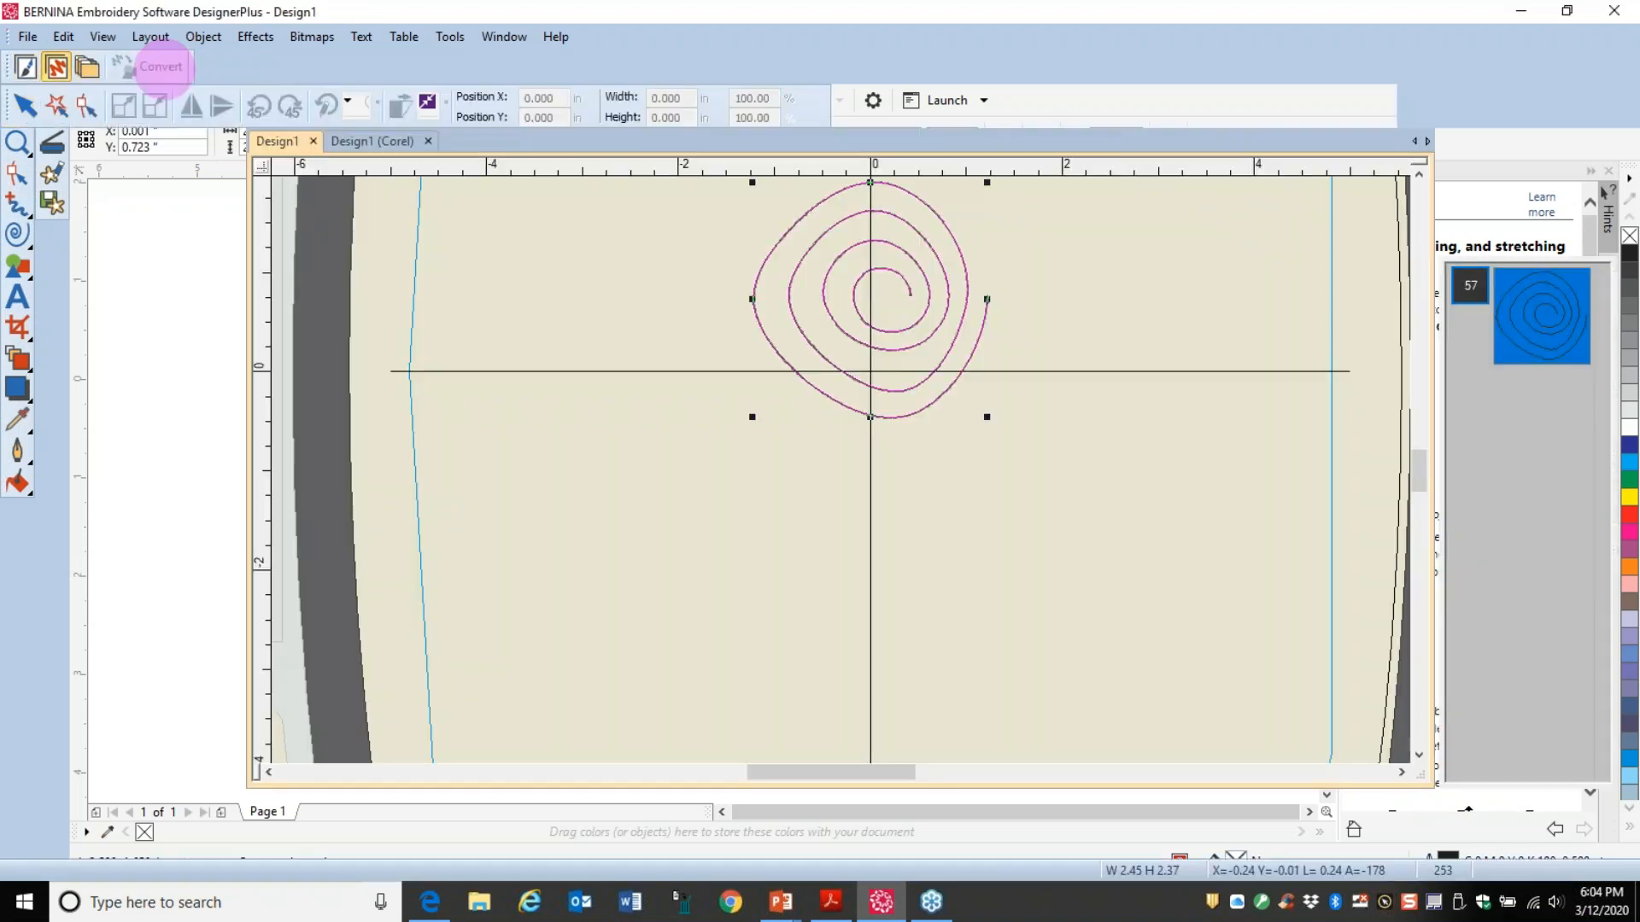
scroll(842, 465, "down", 2)
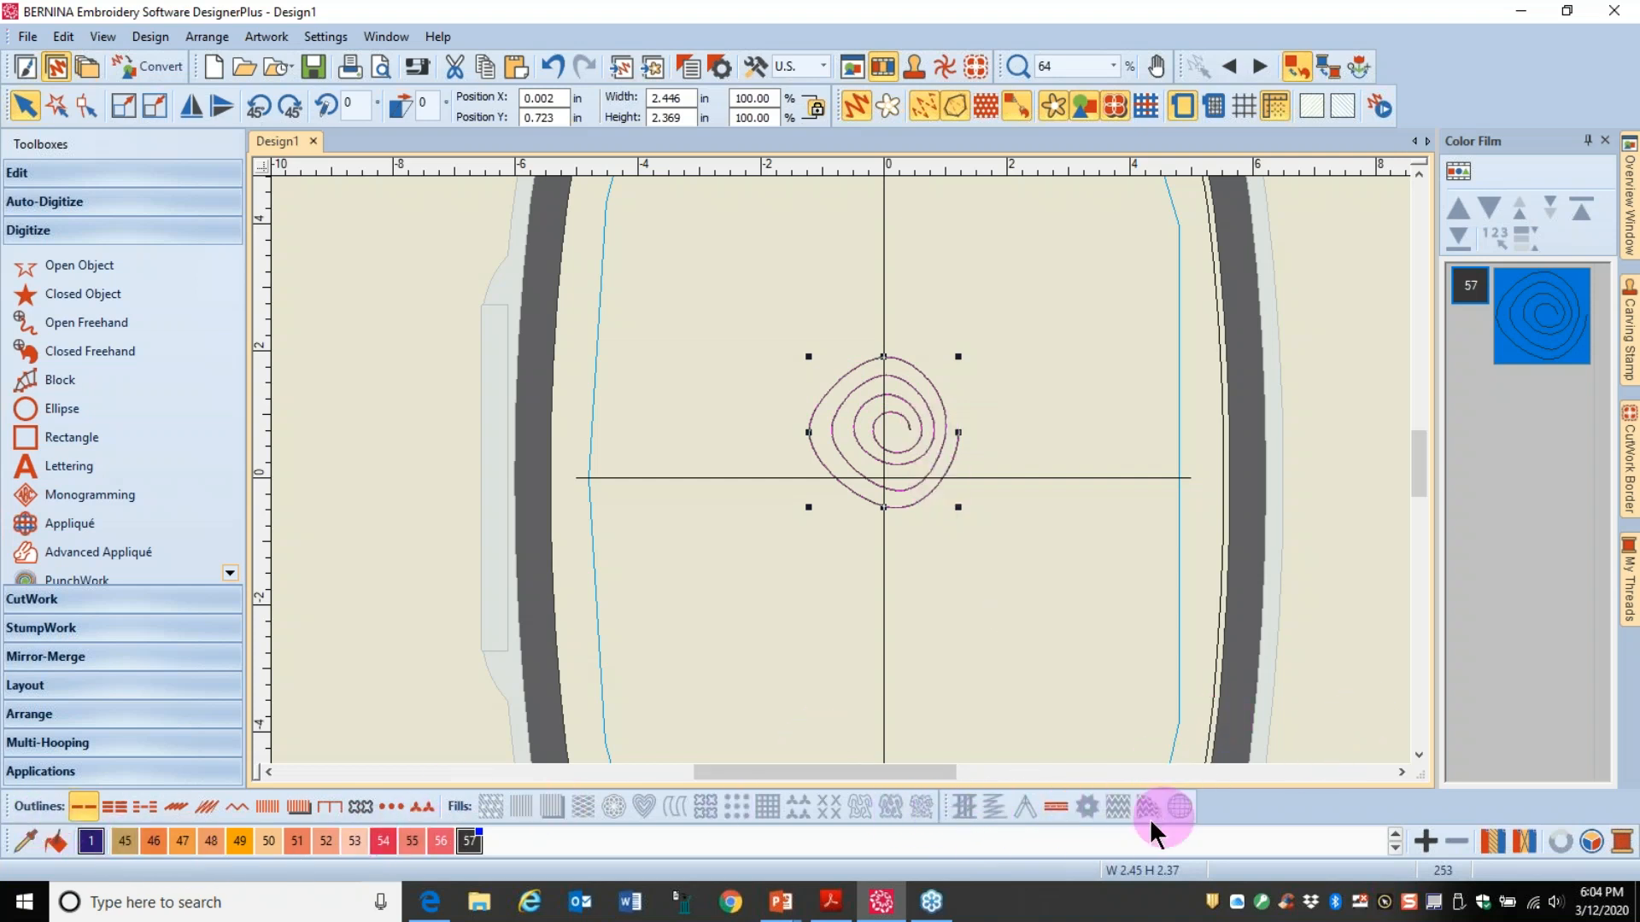
Step: Apply the couching effect to the spiral and change its thread color to 54
left_click(1057, 806)
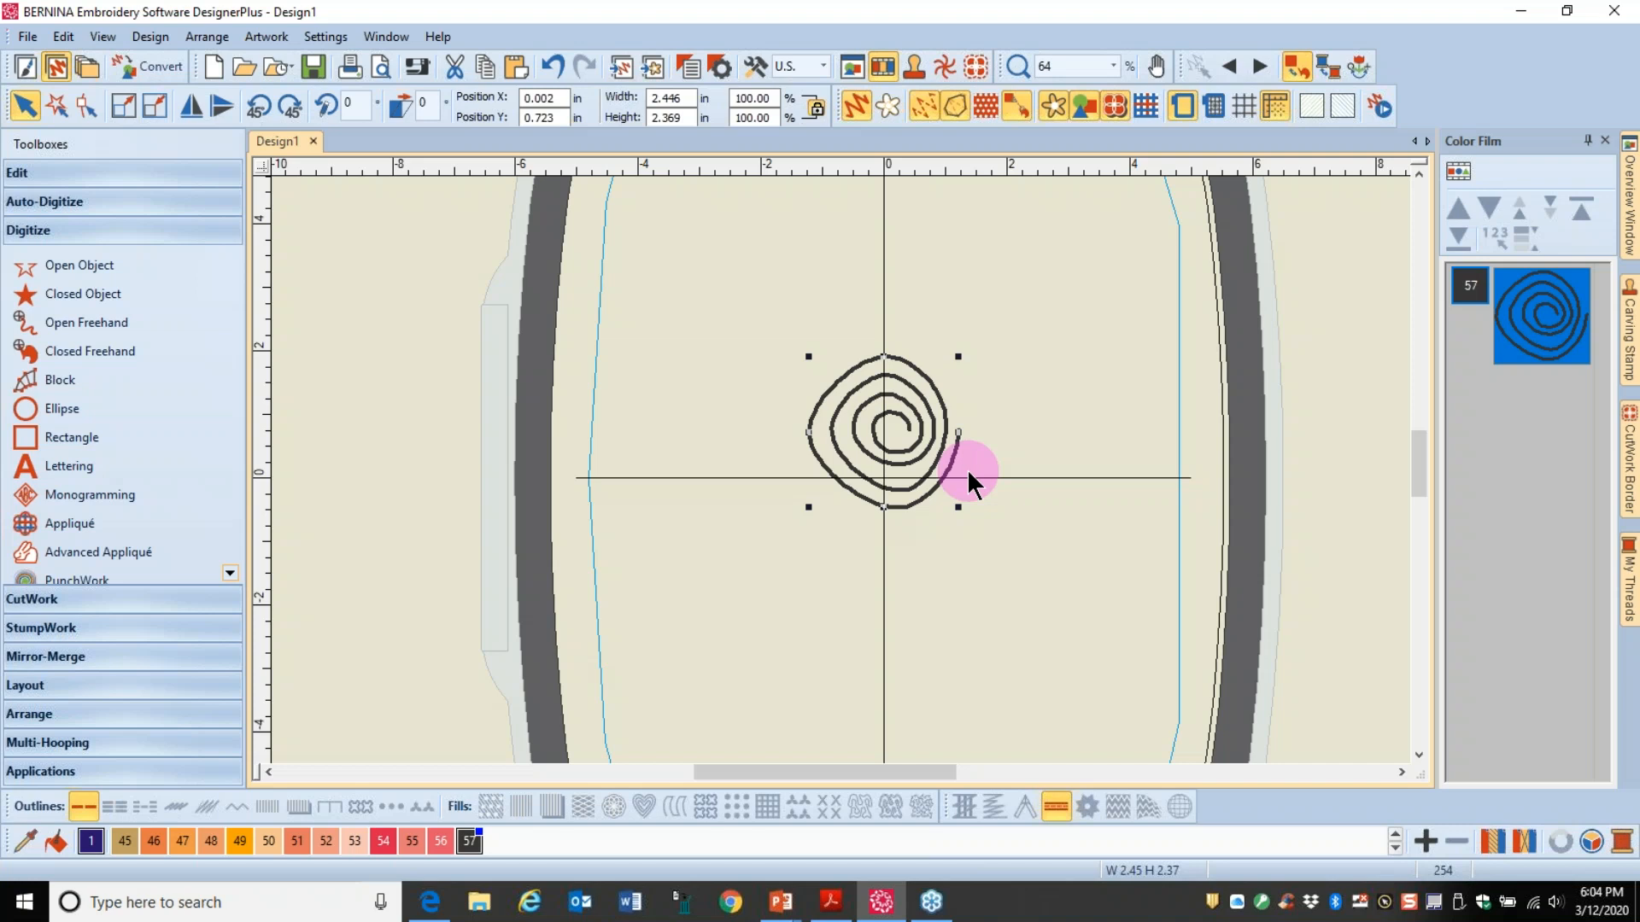
left_click(383, 842)
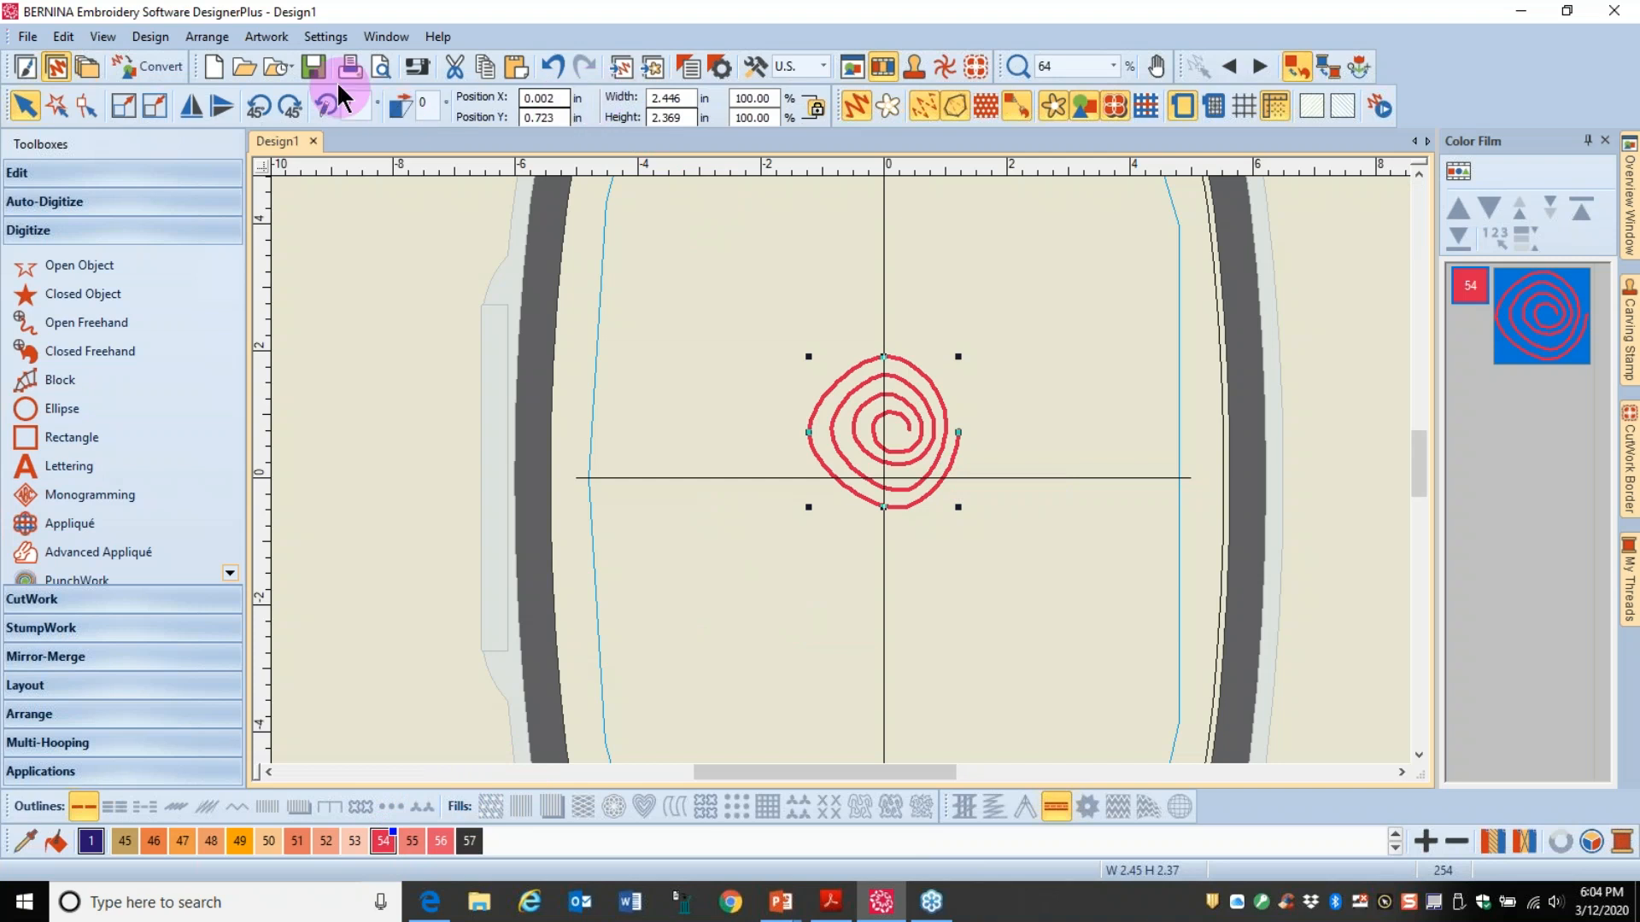
Step: Duplicate the couched spiral in place and change the copy's thread color to 10
left_click(487, 68)
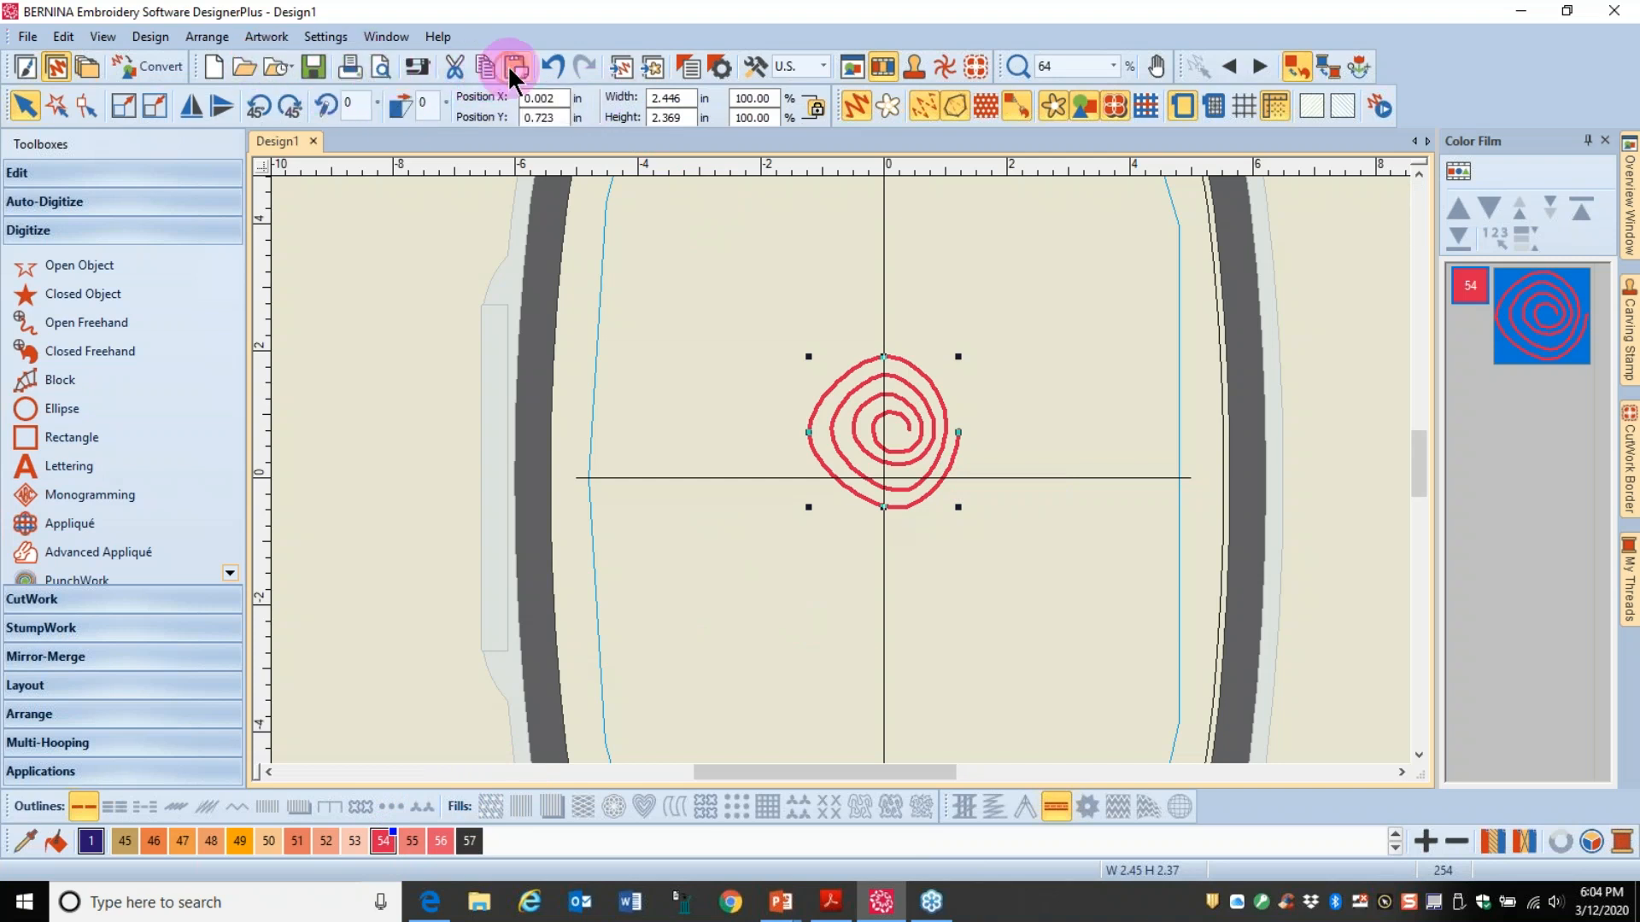
left_click(517, 66)
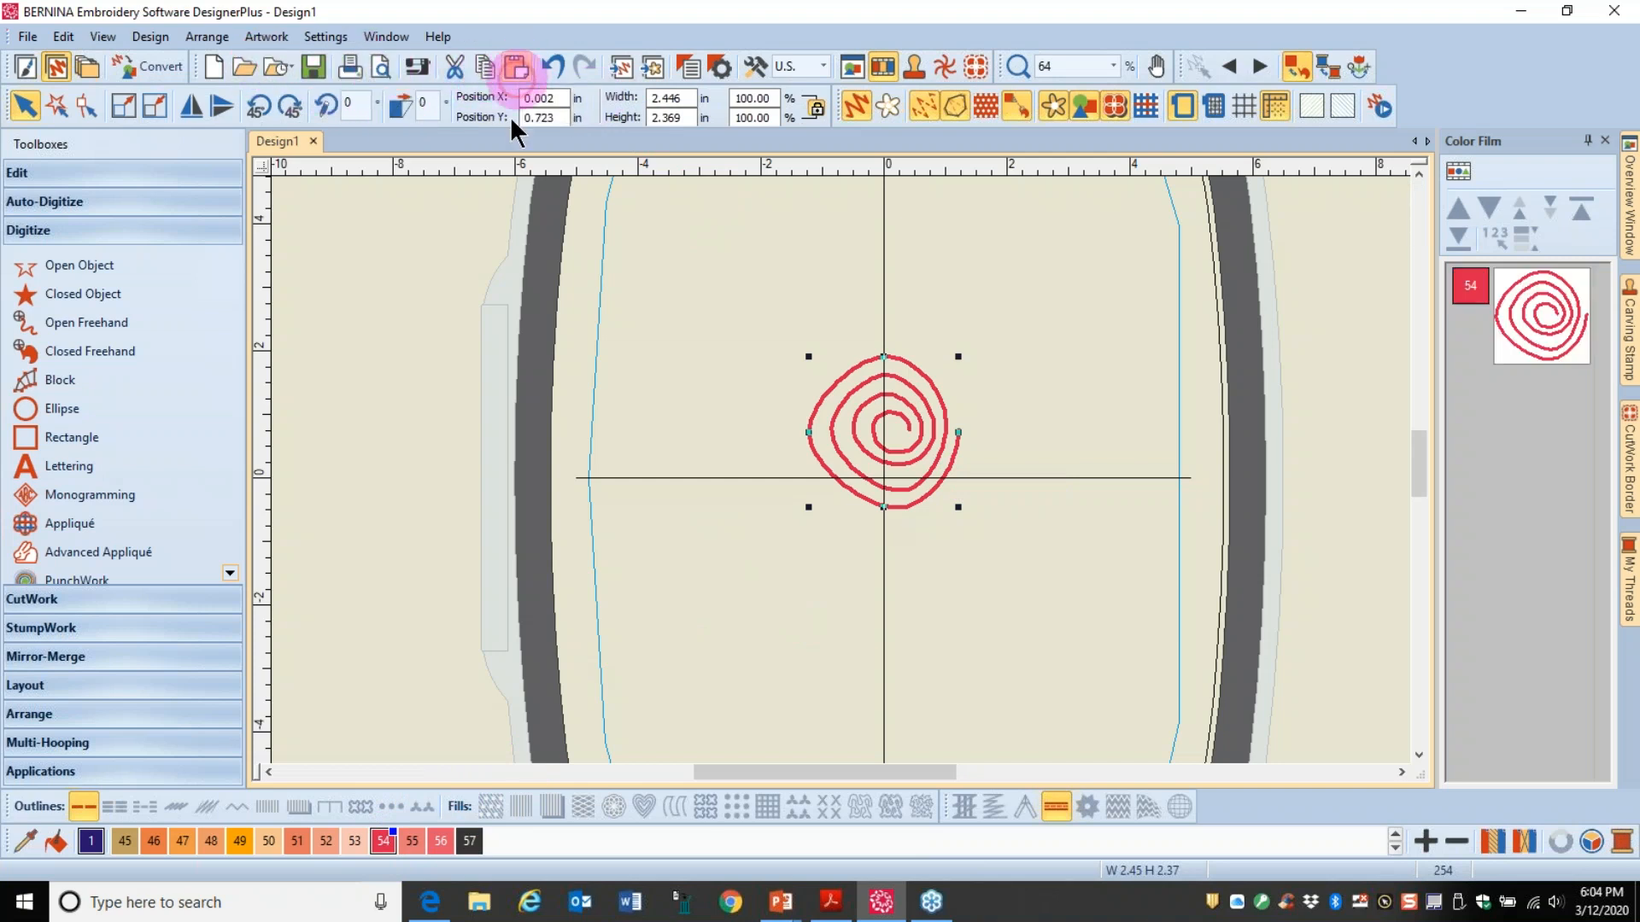
left_click(1395, 836)
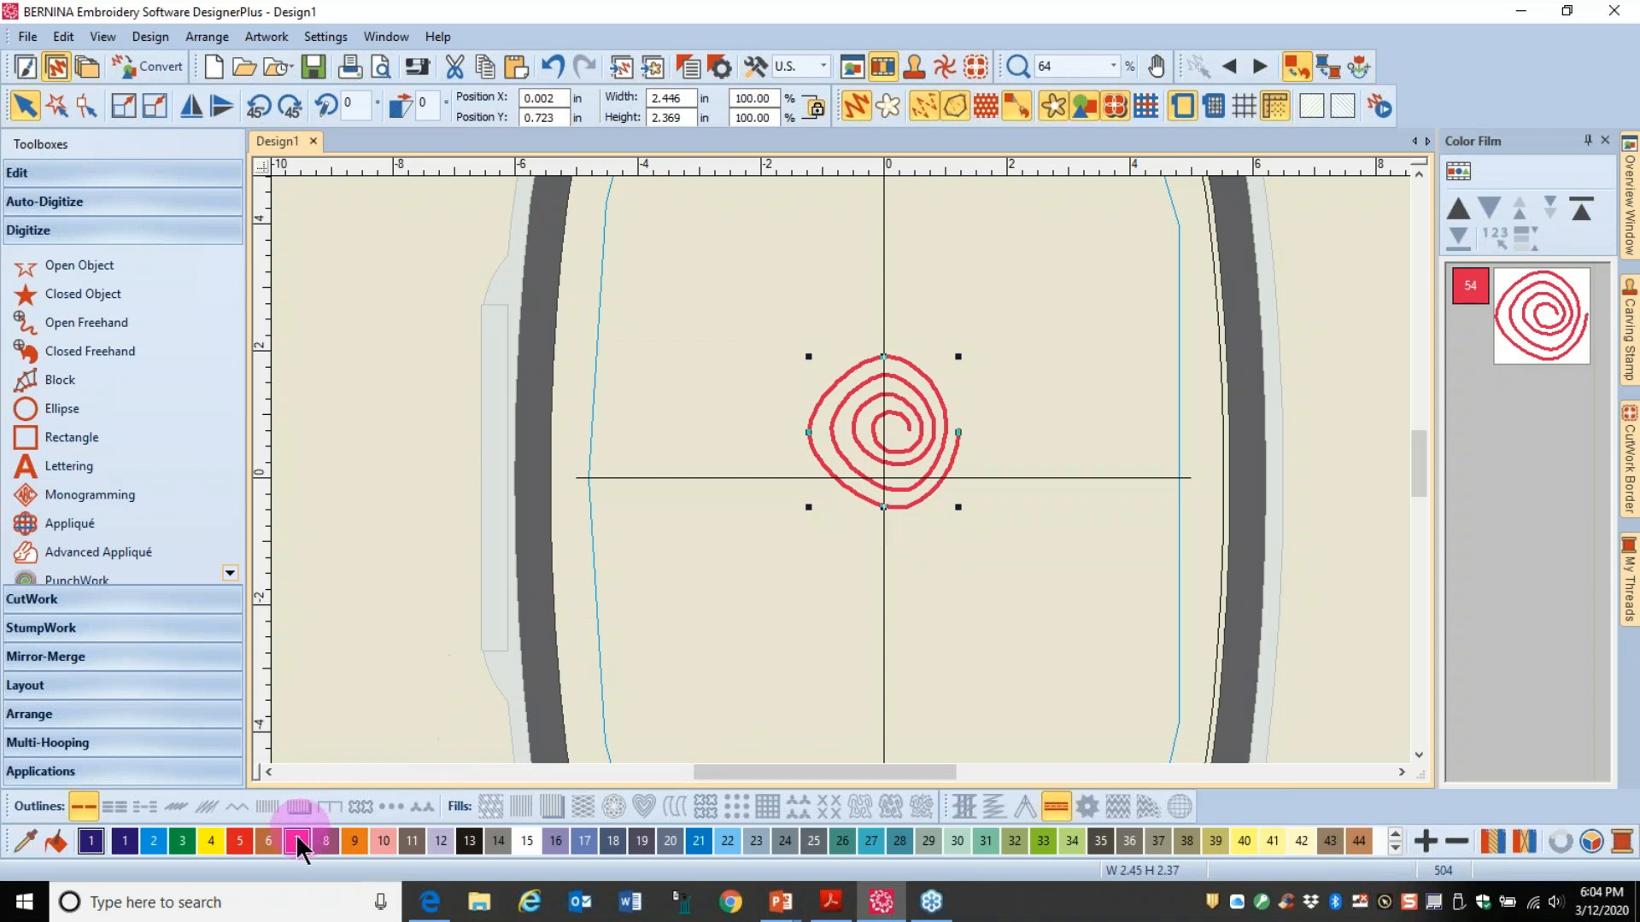
left_click(384, 839)
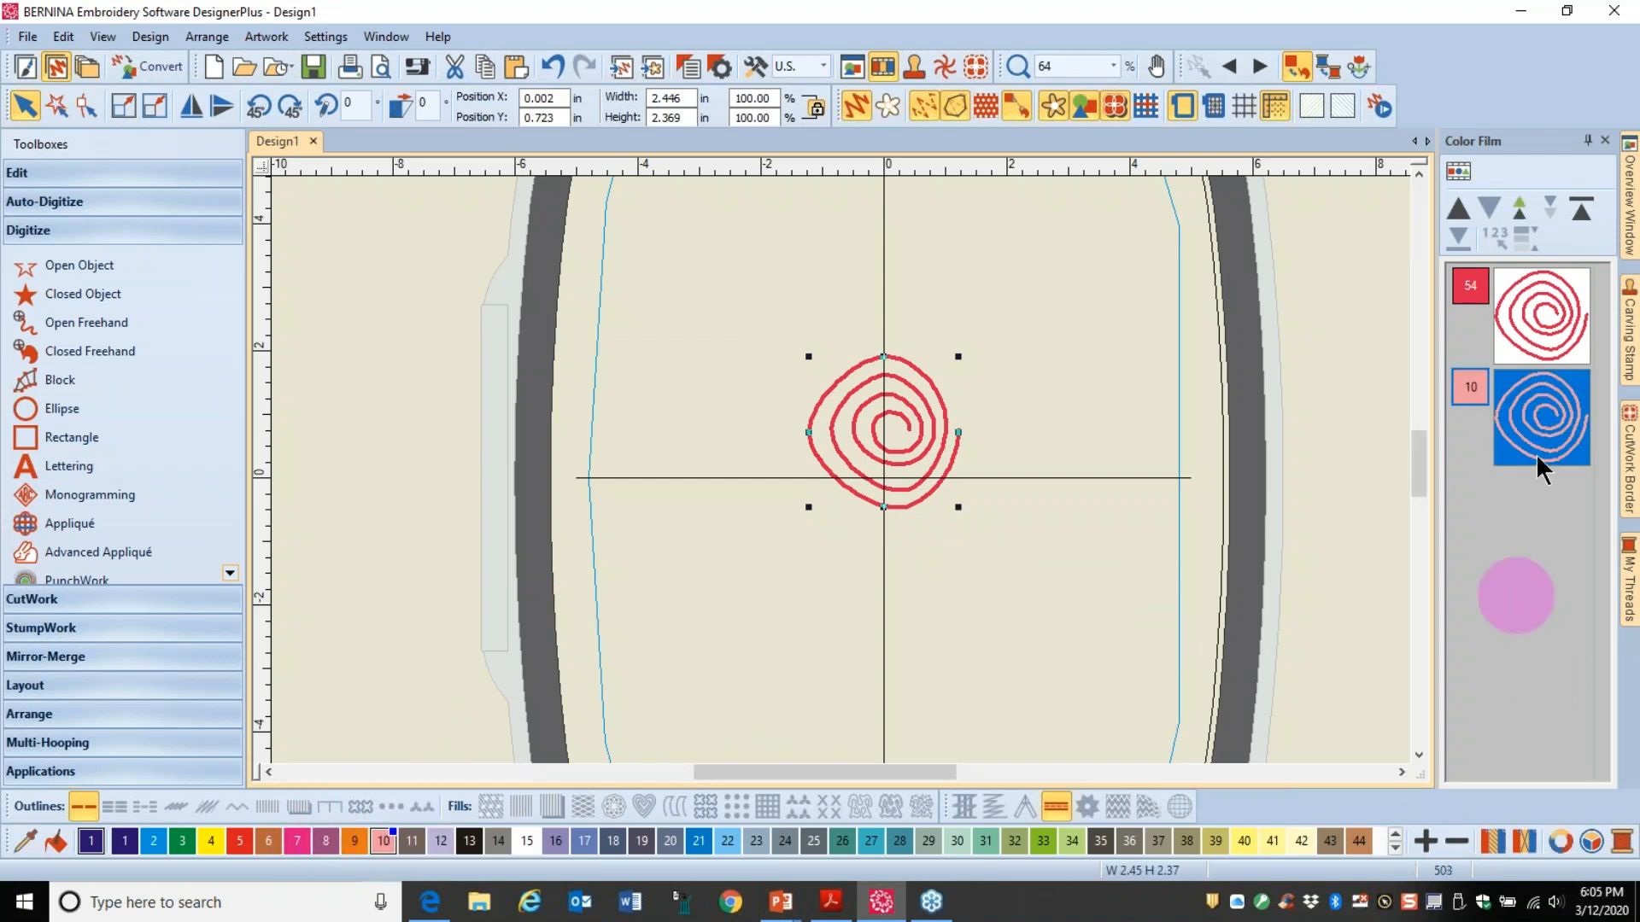
Step: Turn off couching on the copied spiral and change its outline to Pattern Run
left_click(1058, 808)
scroll(839, 465, "up", 1)
scroll(839, 465, "up", 4)
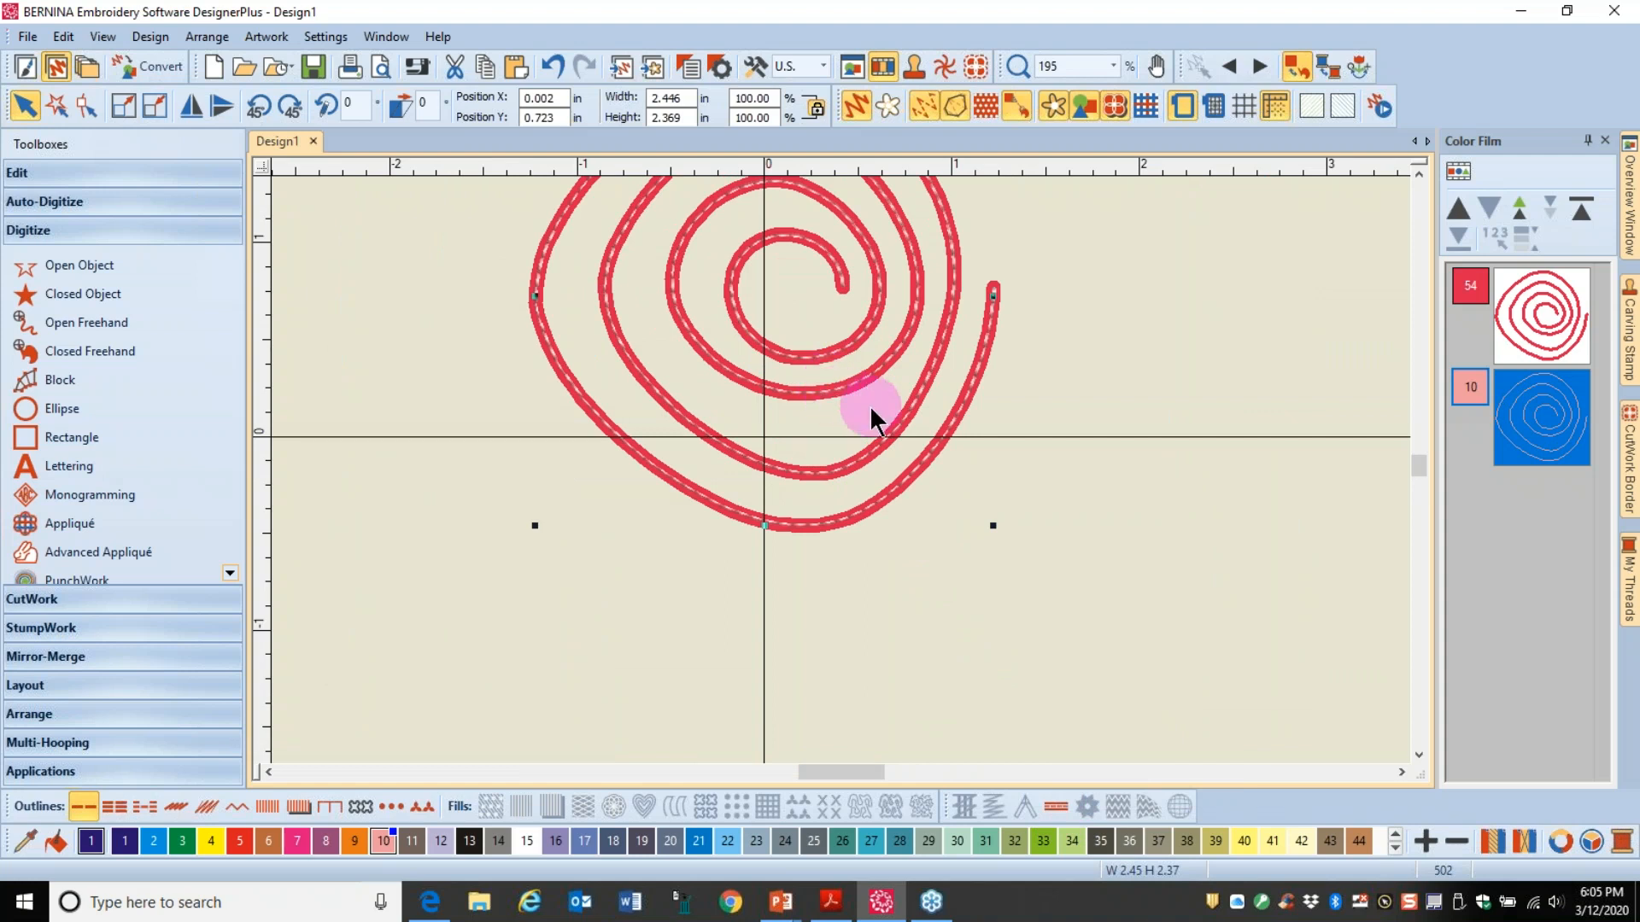
left_click(418, 806)
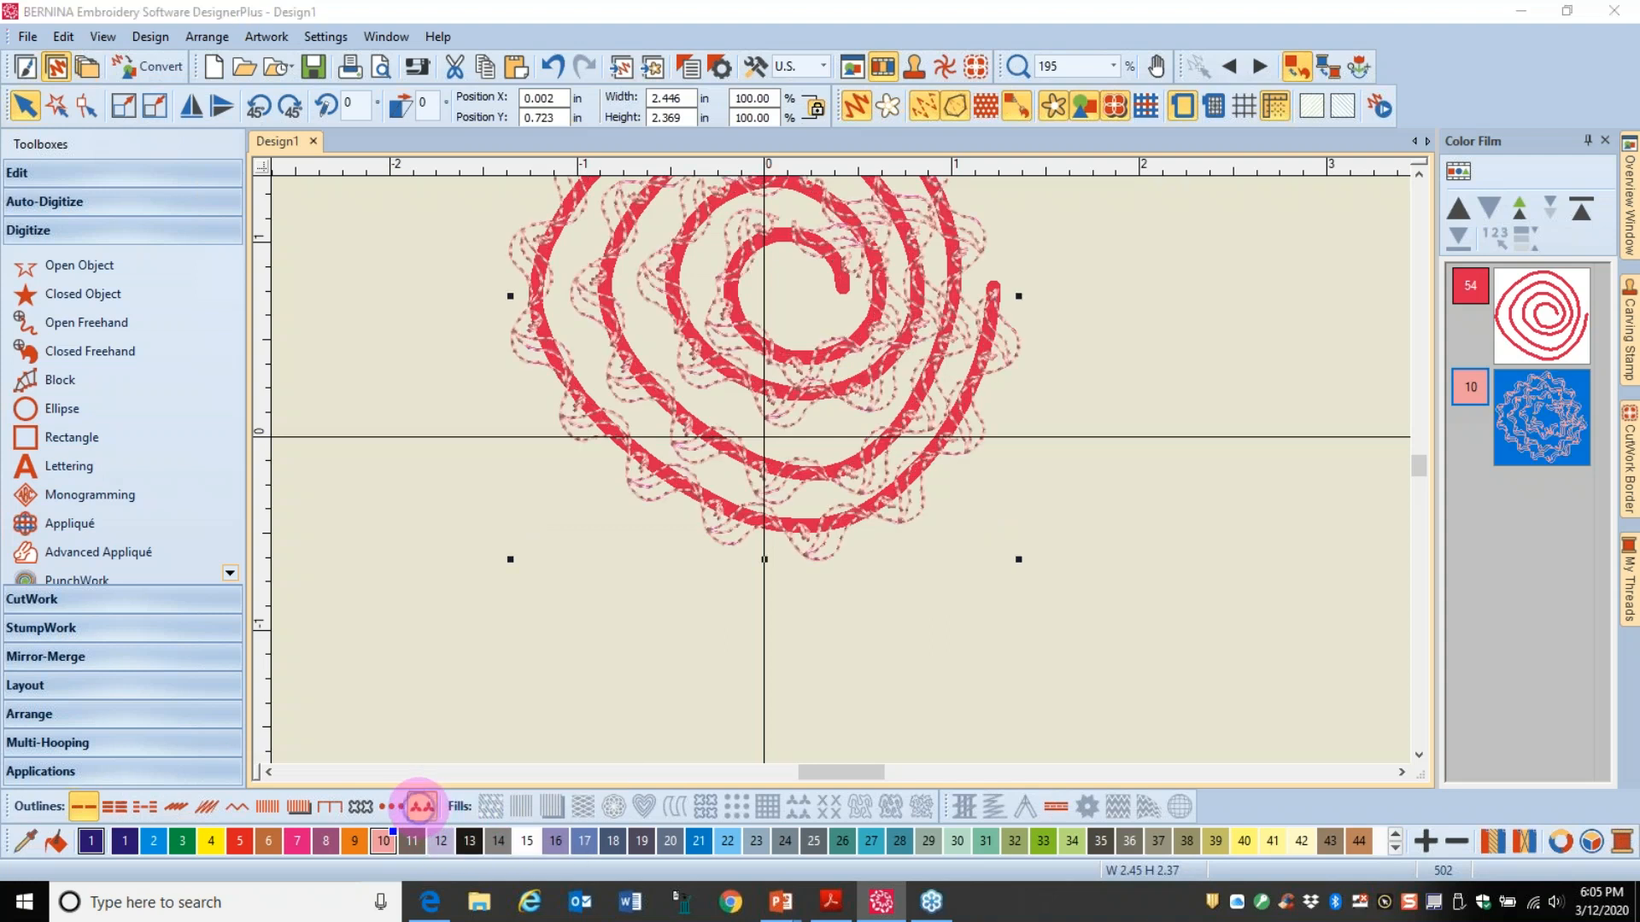
Step: In the copied spiral's outline properties, choose pattern NP005-22 from the BerninaV5 pattern set
right_click(421, 806)
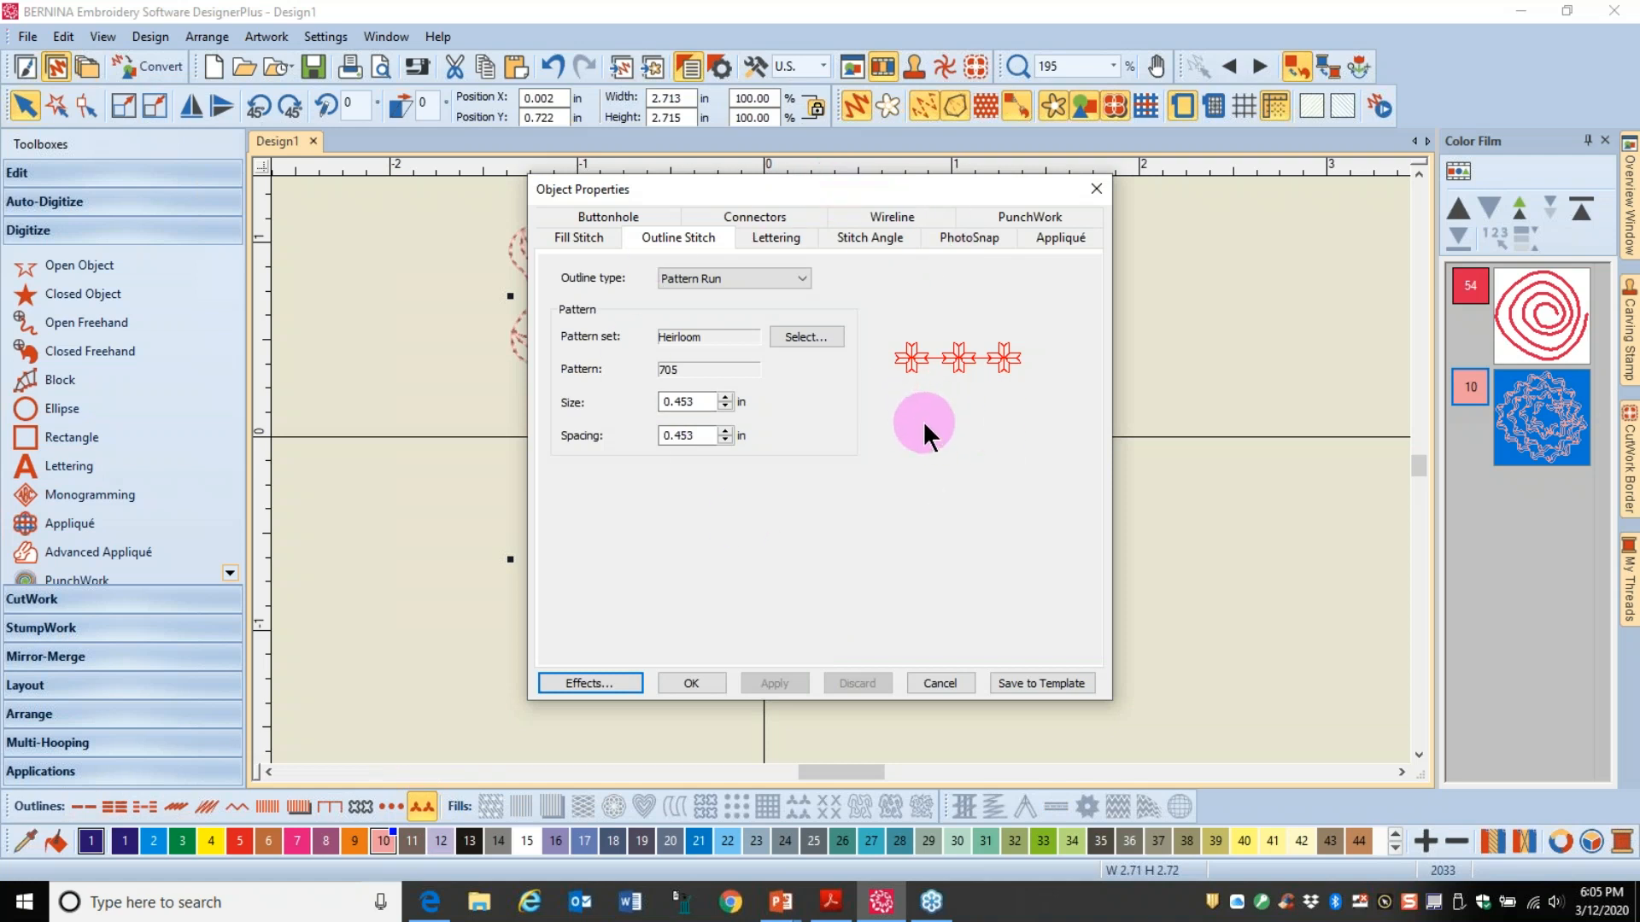
left_click(809, 338)
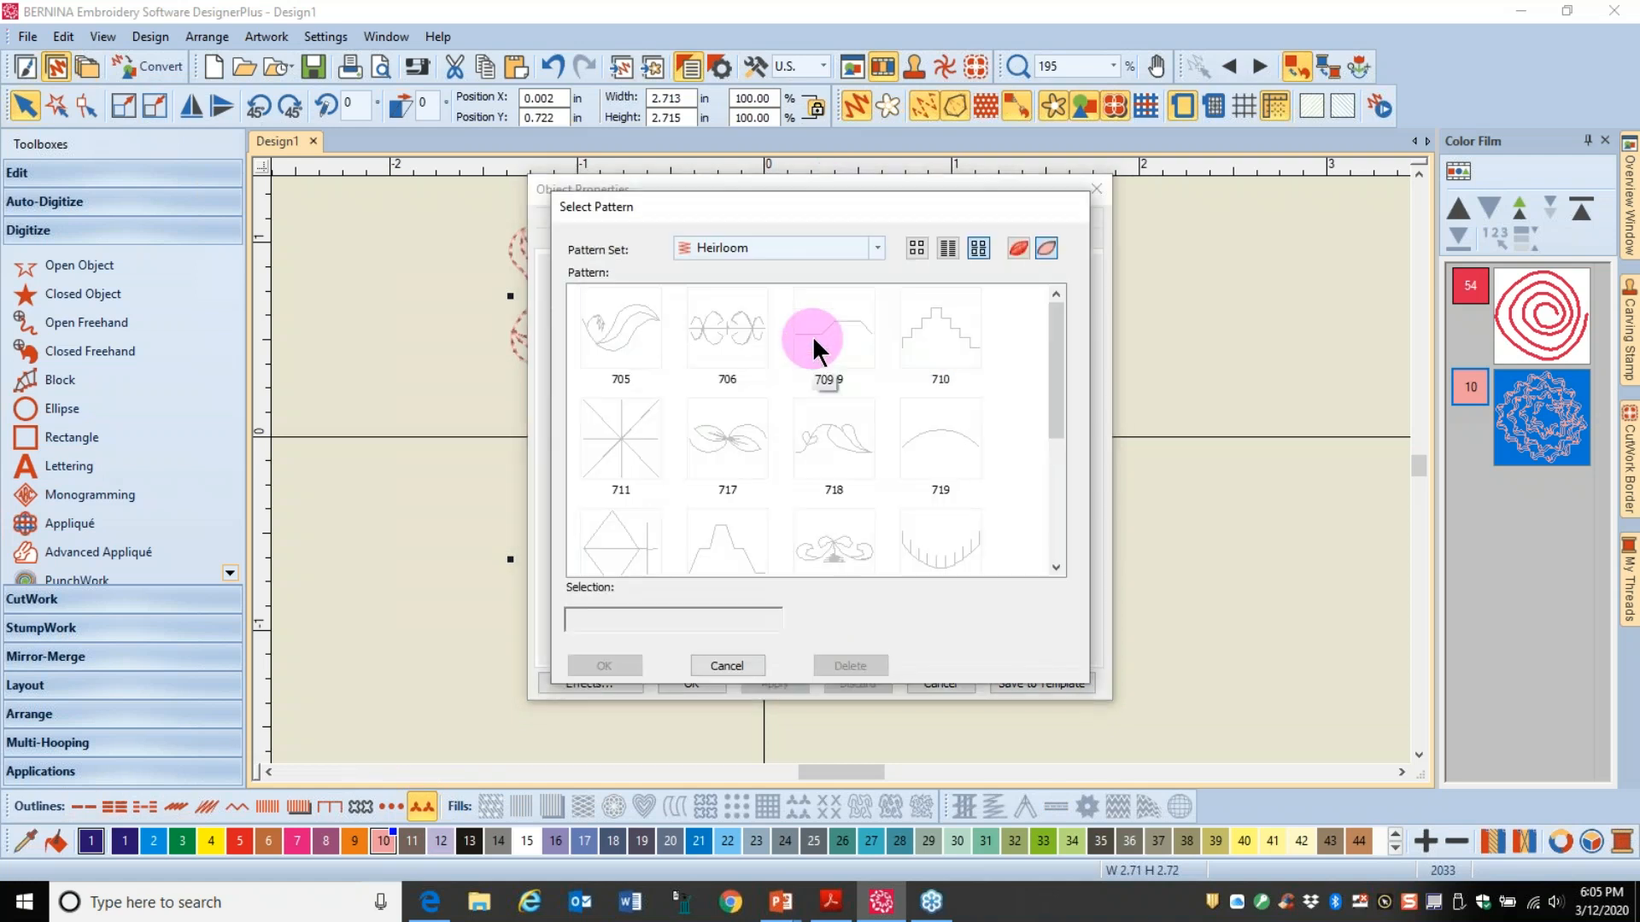
left_click(877, 248)
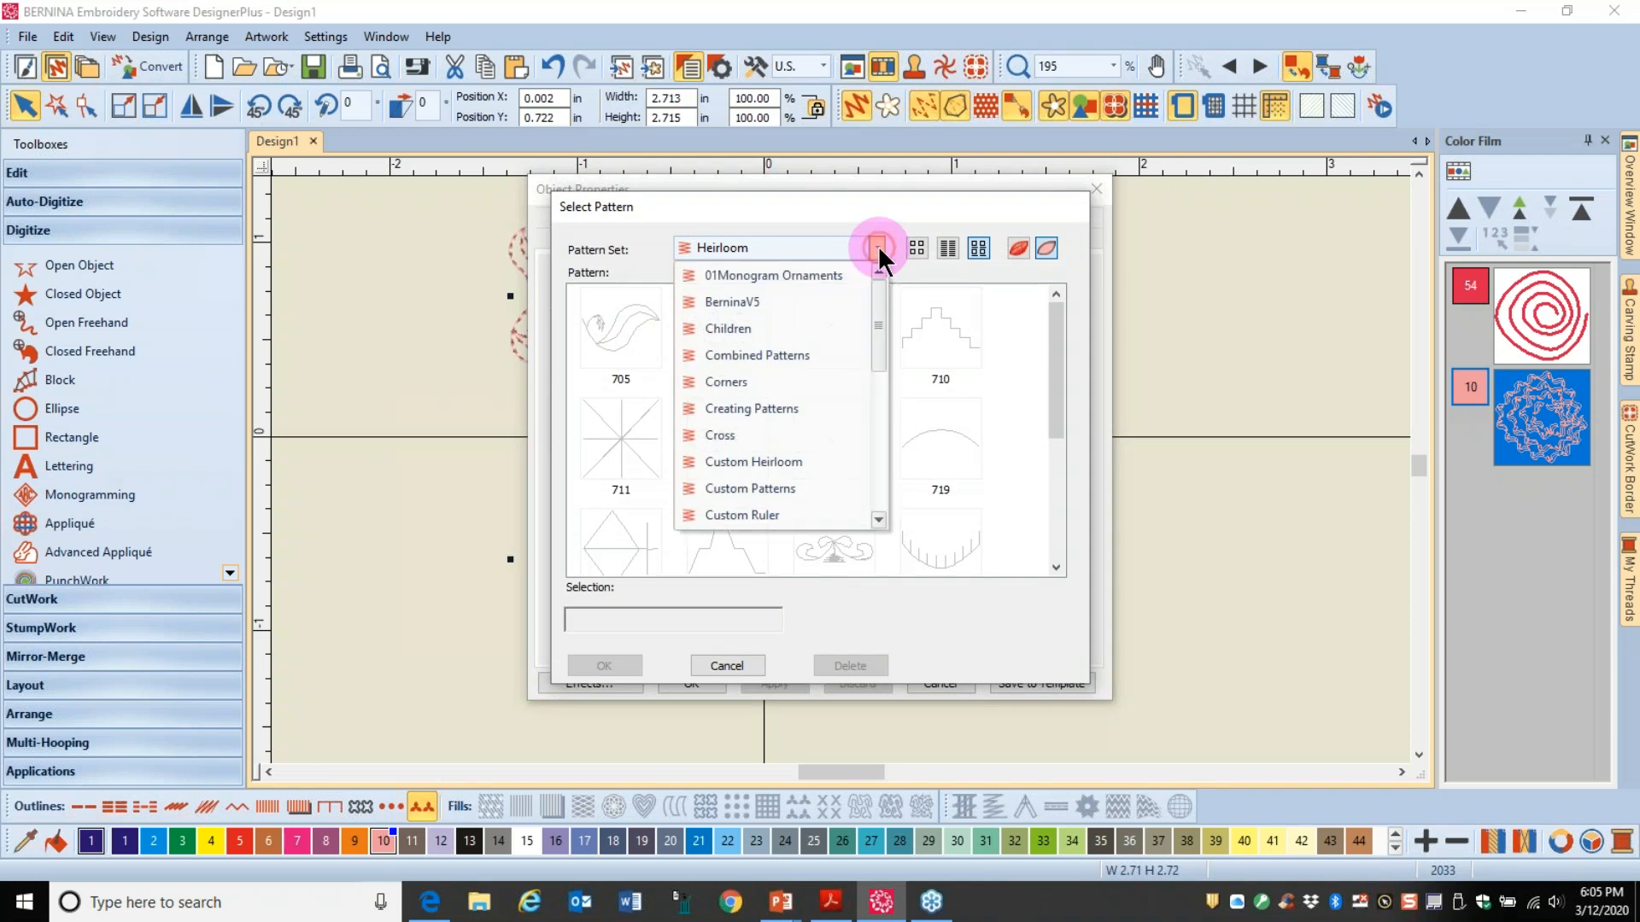
left_click(728, 301)
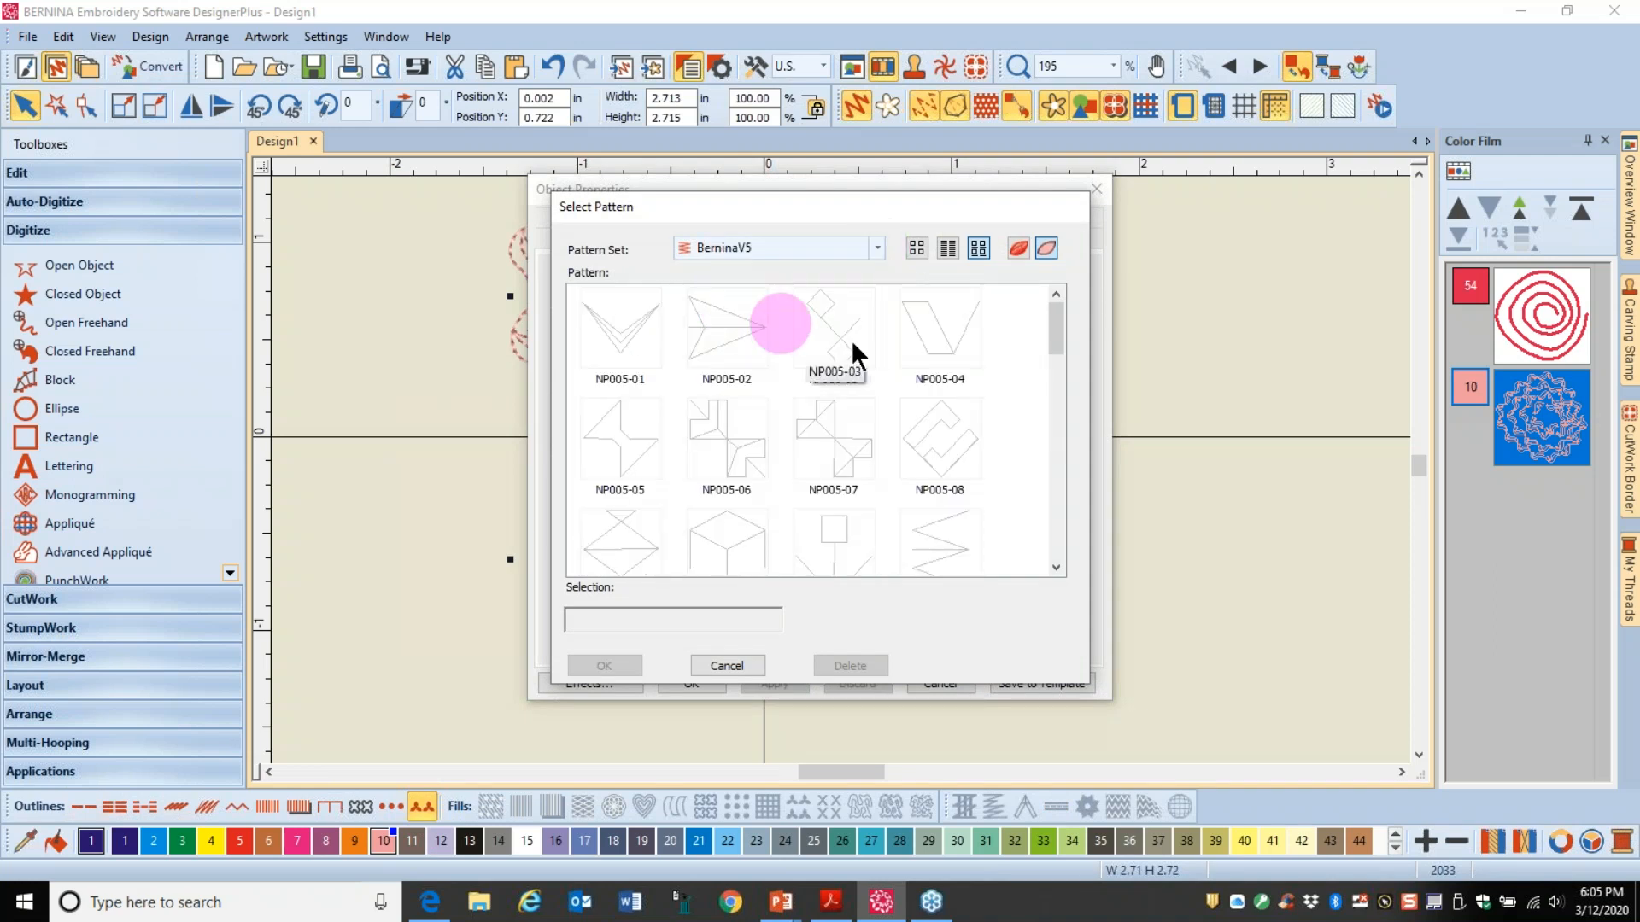
scroll(986, 380, "down", 6)
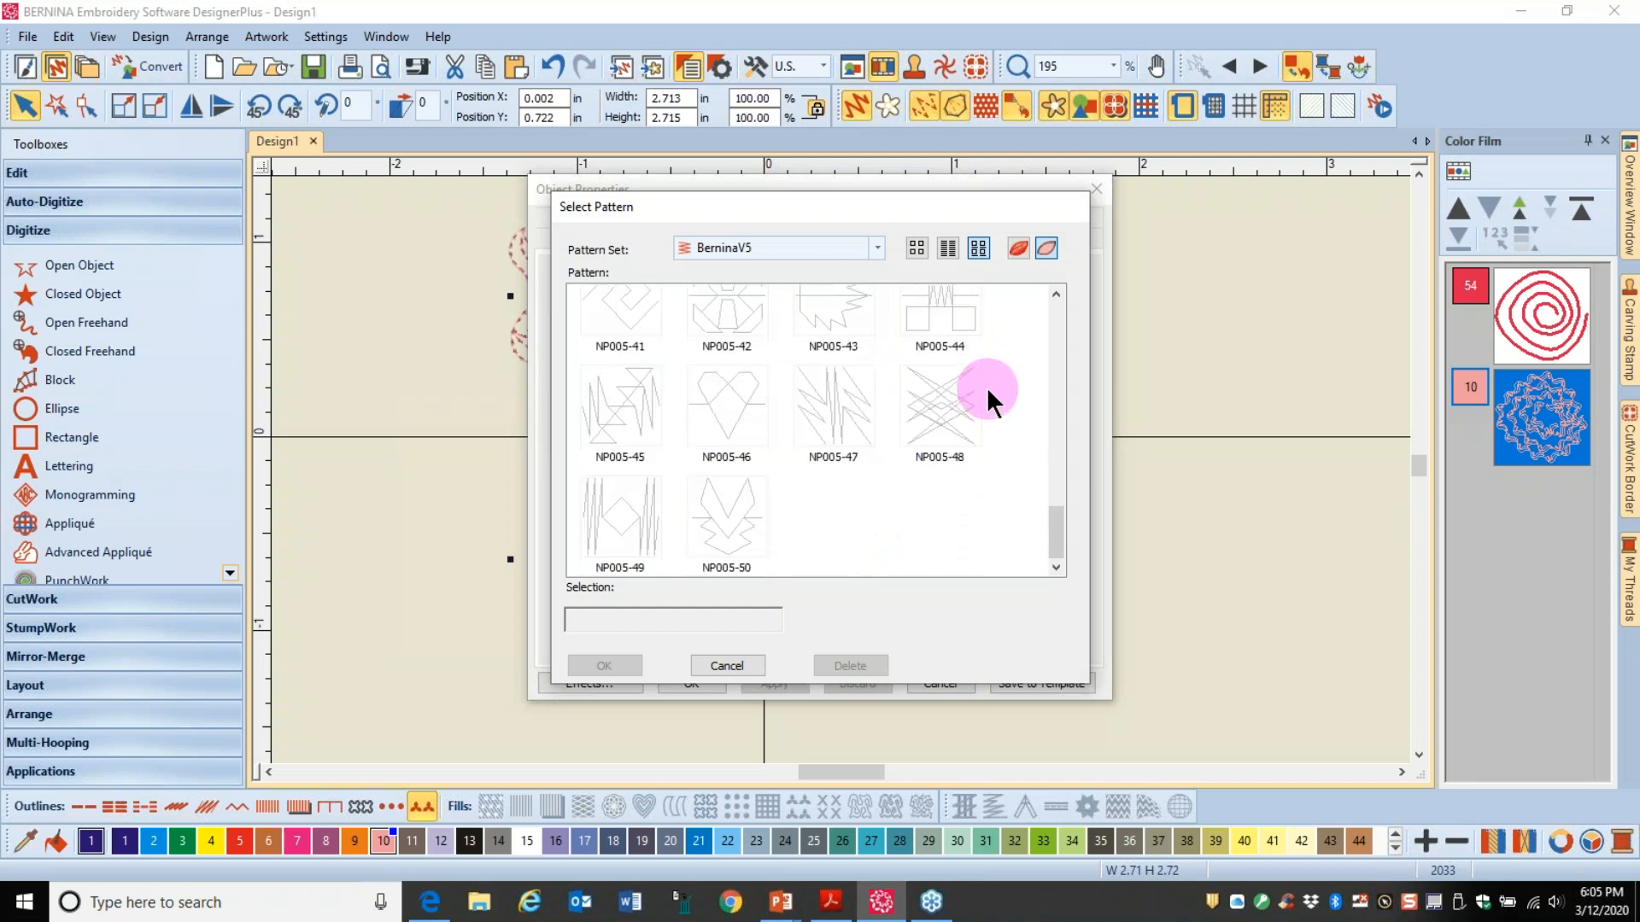
scroll(987, 386, "up", 3)
left_click(720, 412)
left_click(605, 667)
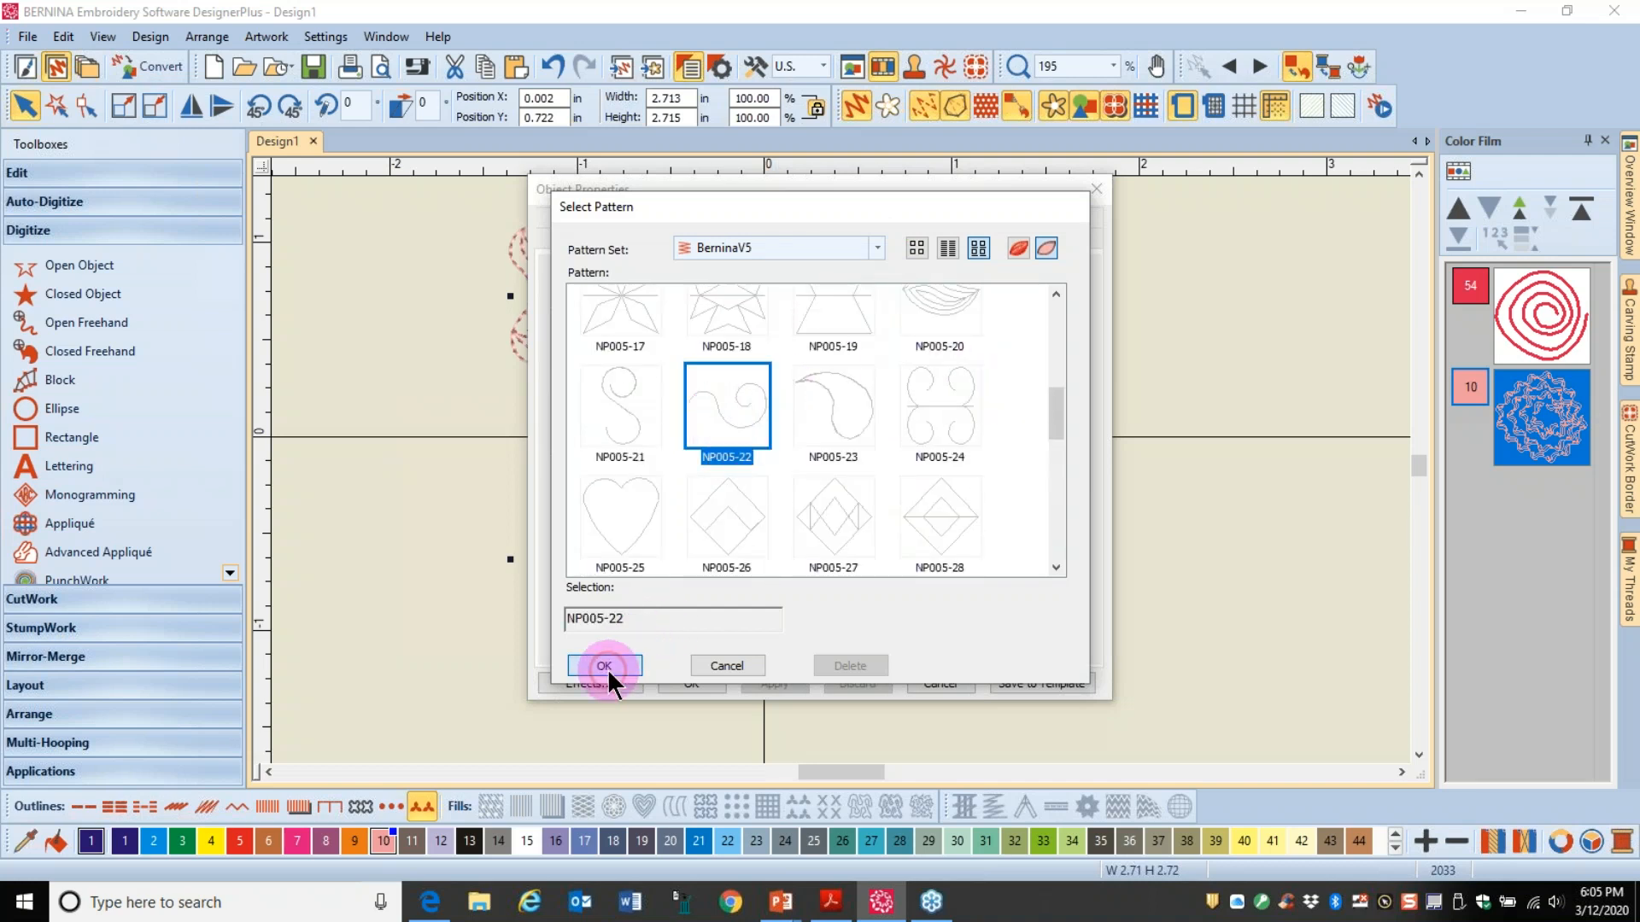
Step: Set the copied spiral's pattern size and spacing both to 0.25 in and apply the outline properties
double_click(695, 402)
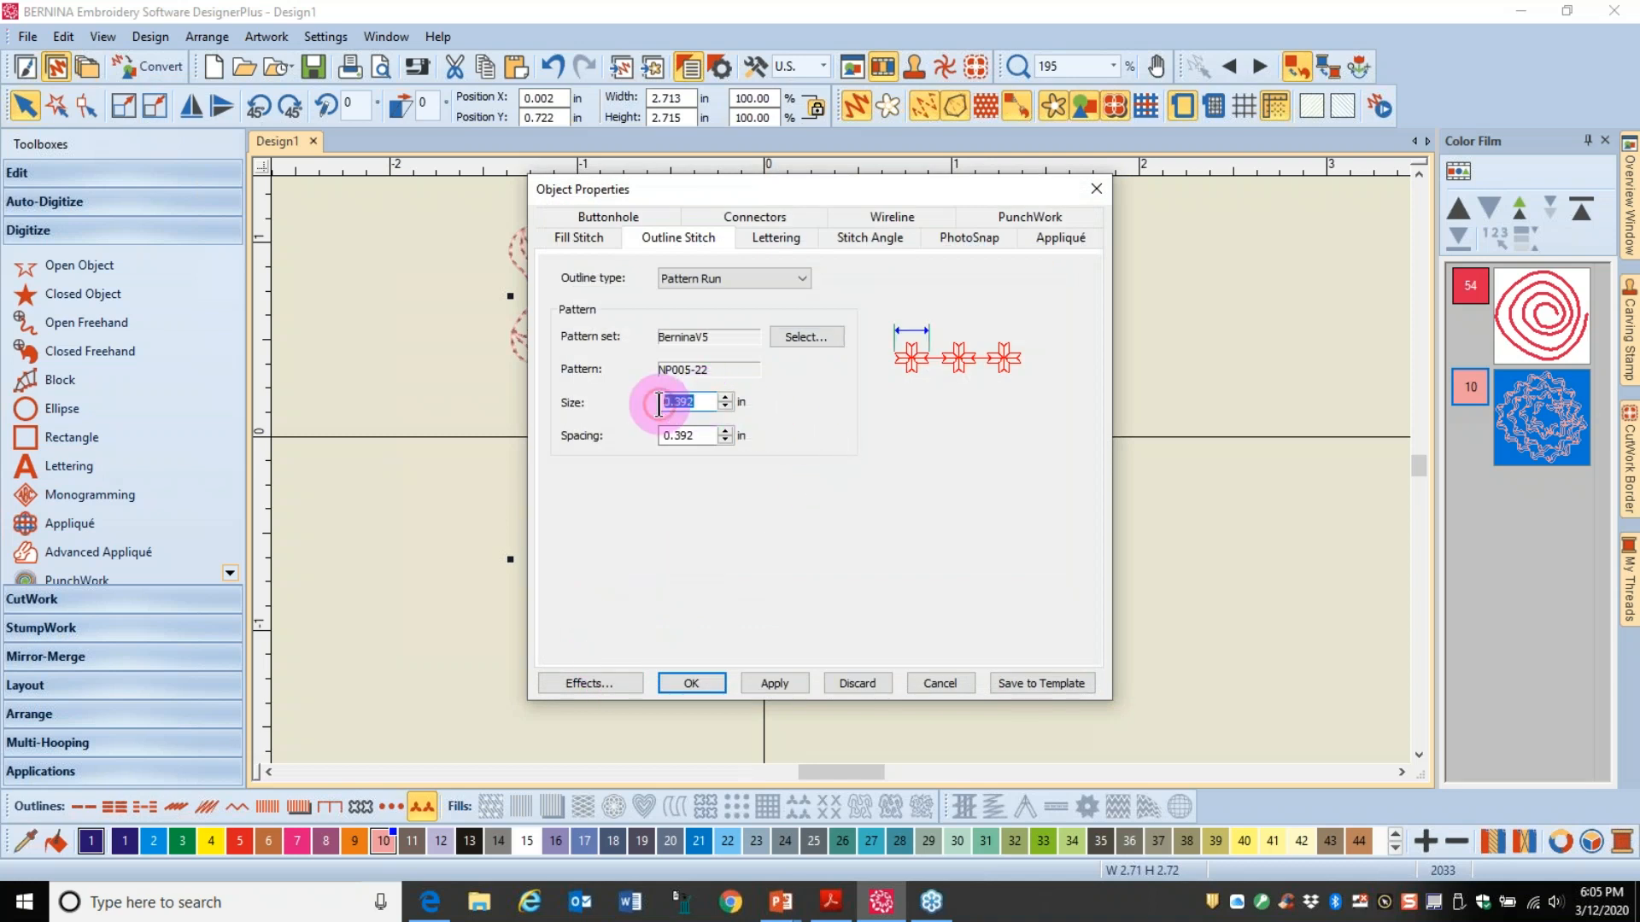
type(".25")
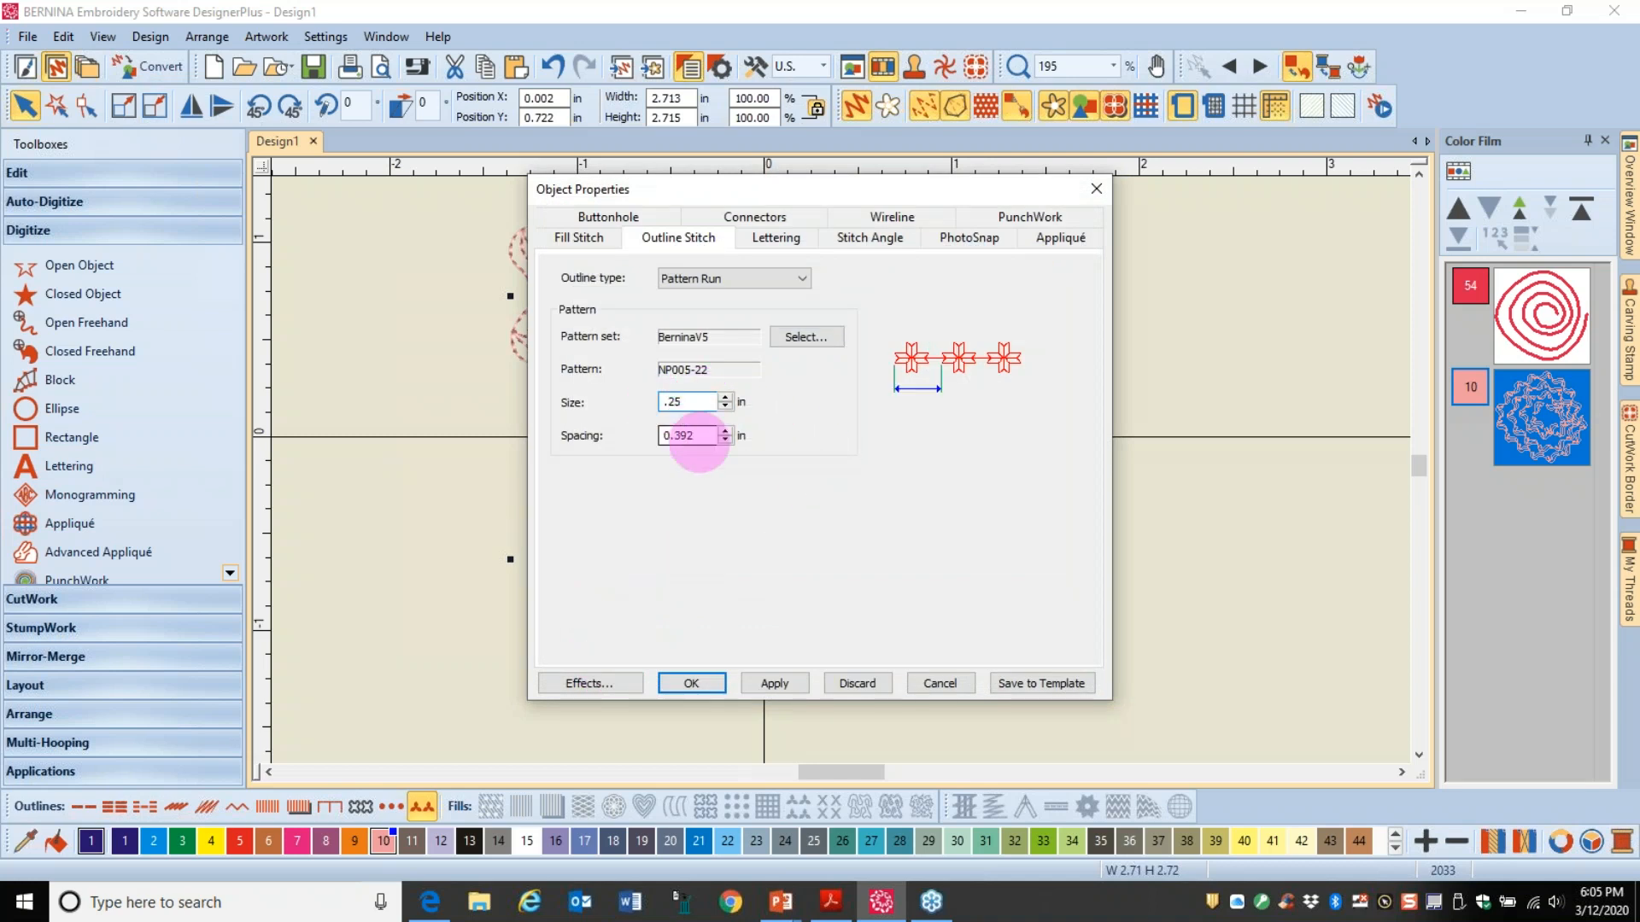
left_click_drag(705, 437, 637, 437)
key("BackSpace")
type(".25")
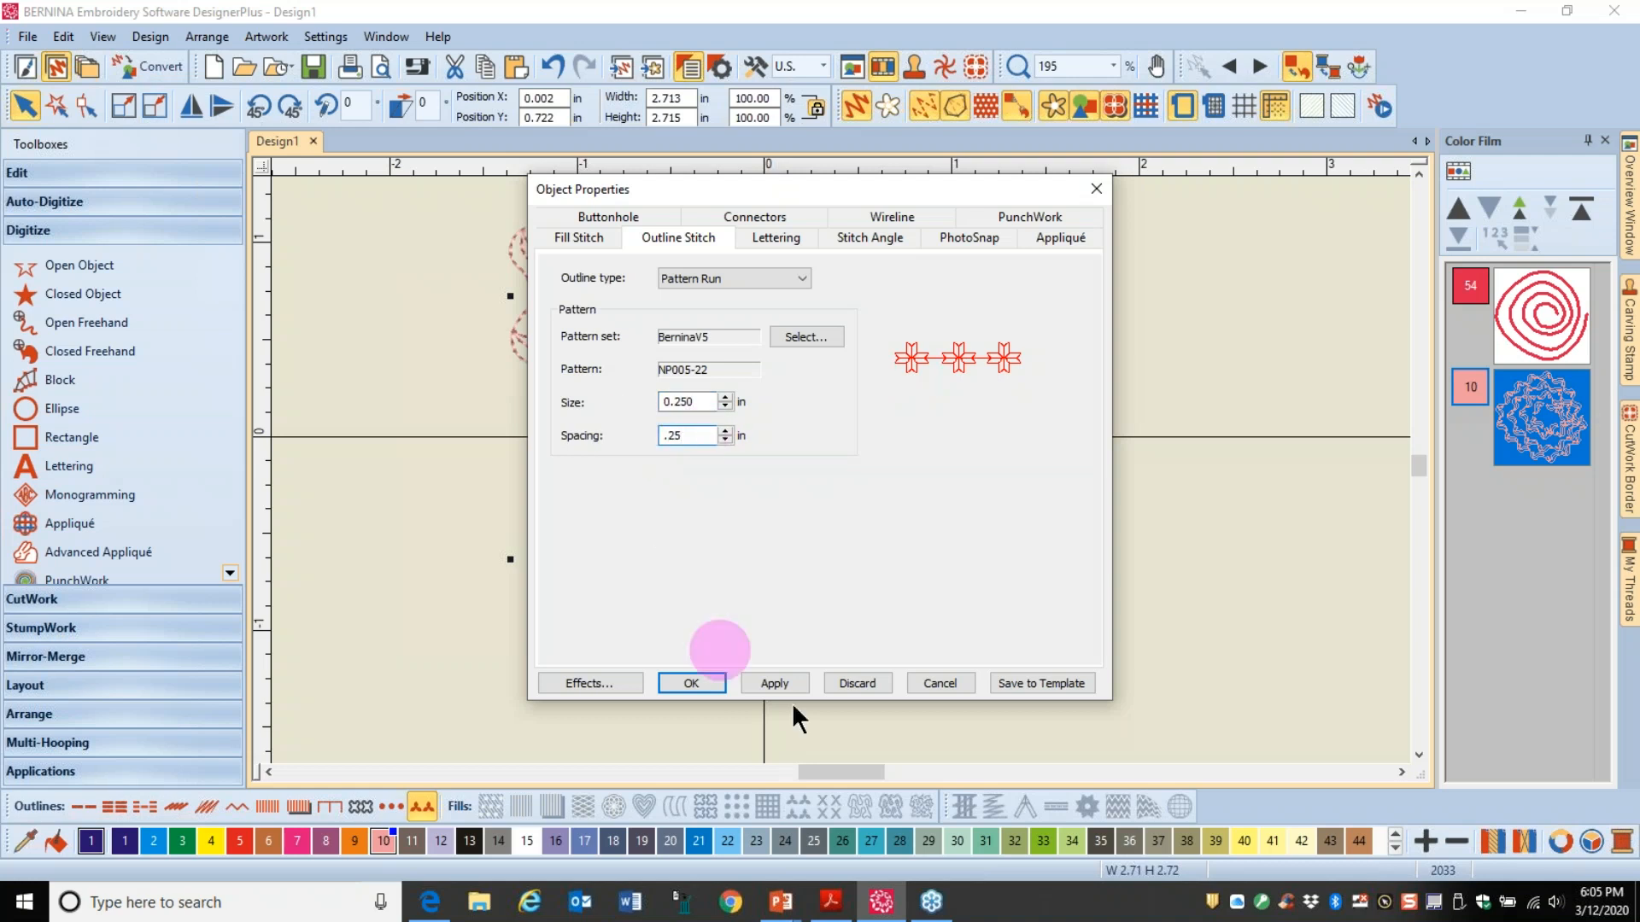
left_click(695, 681)
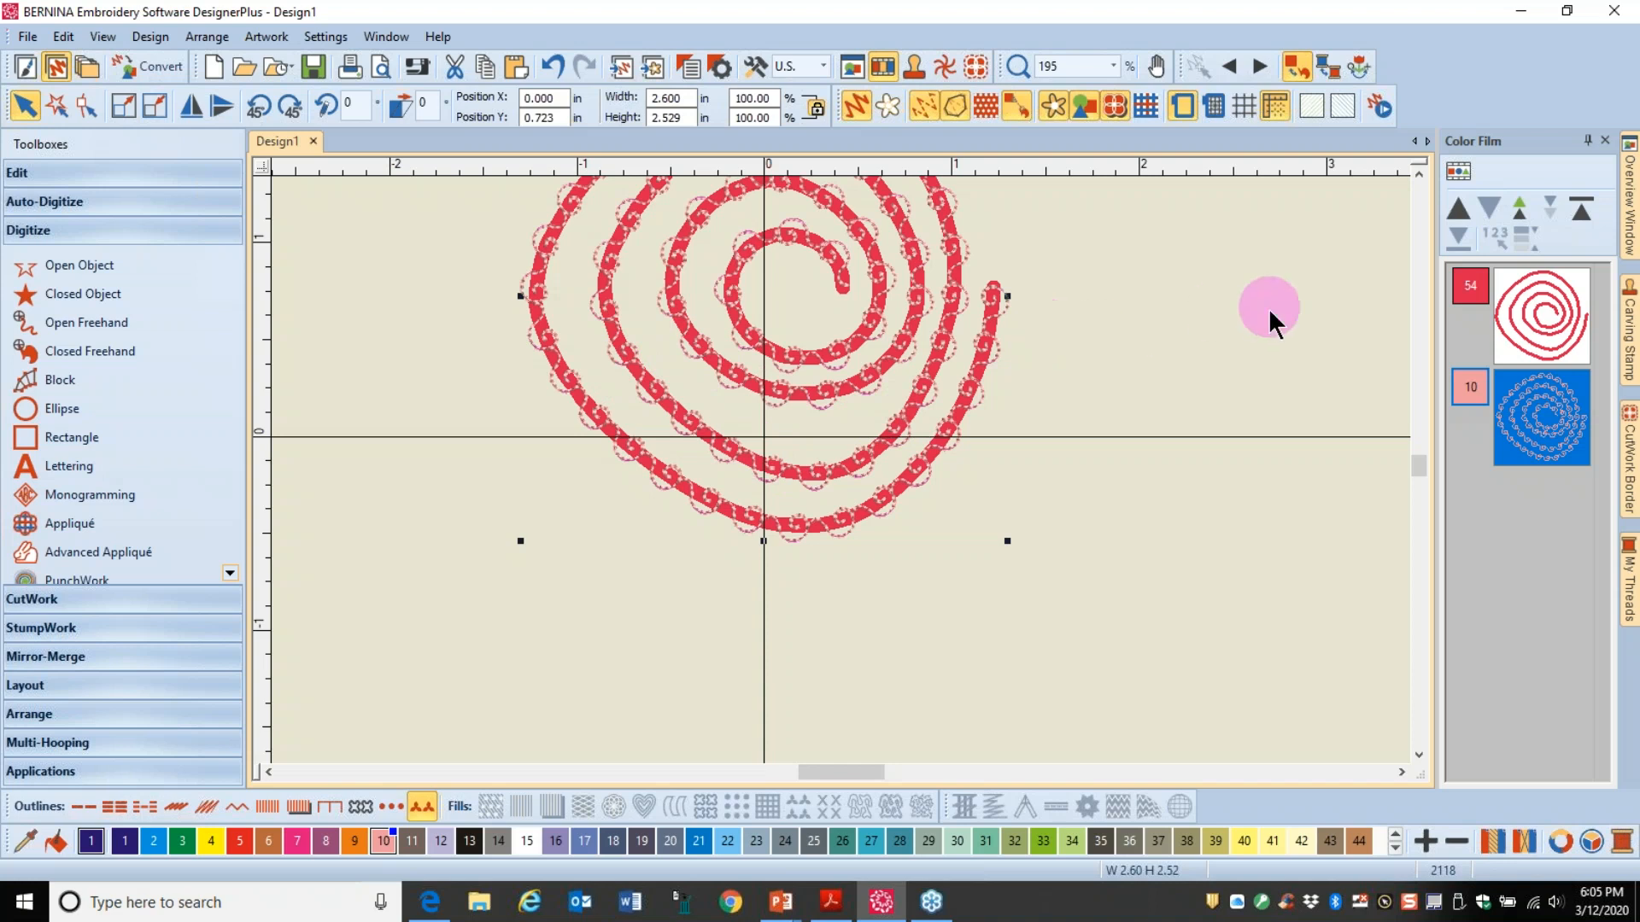
Step: Group the couched spiral with its patterned copy and move the group up in the hoop to about Y 4.755 in
left_click(1550, 343, "ctrl")
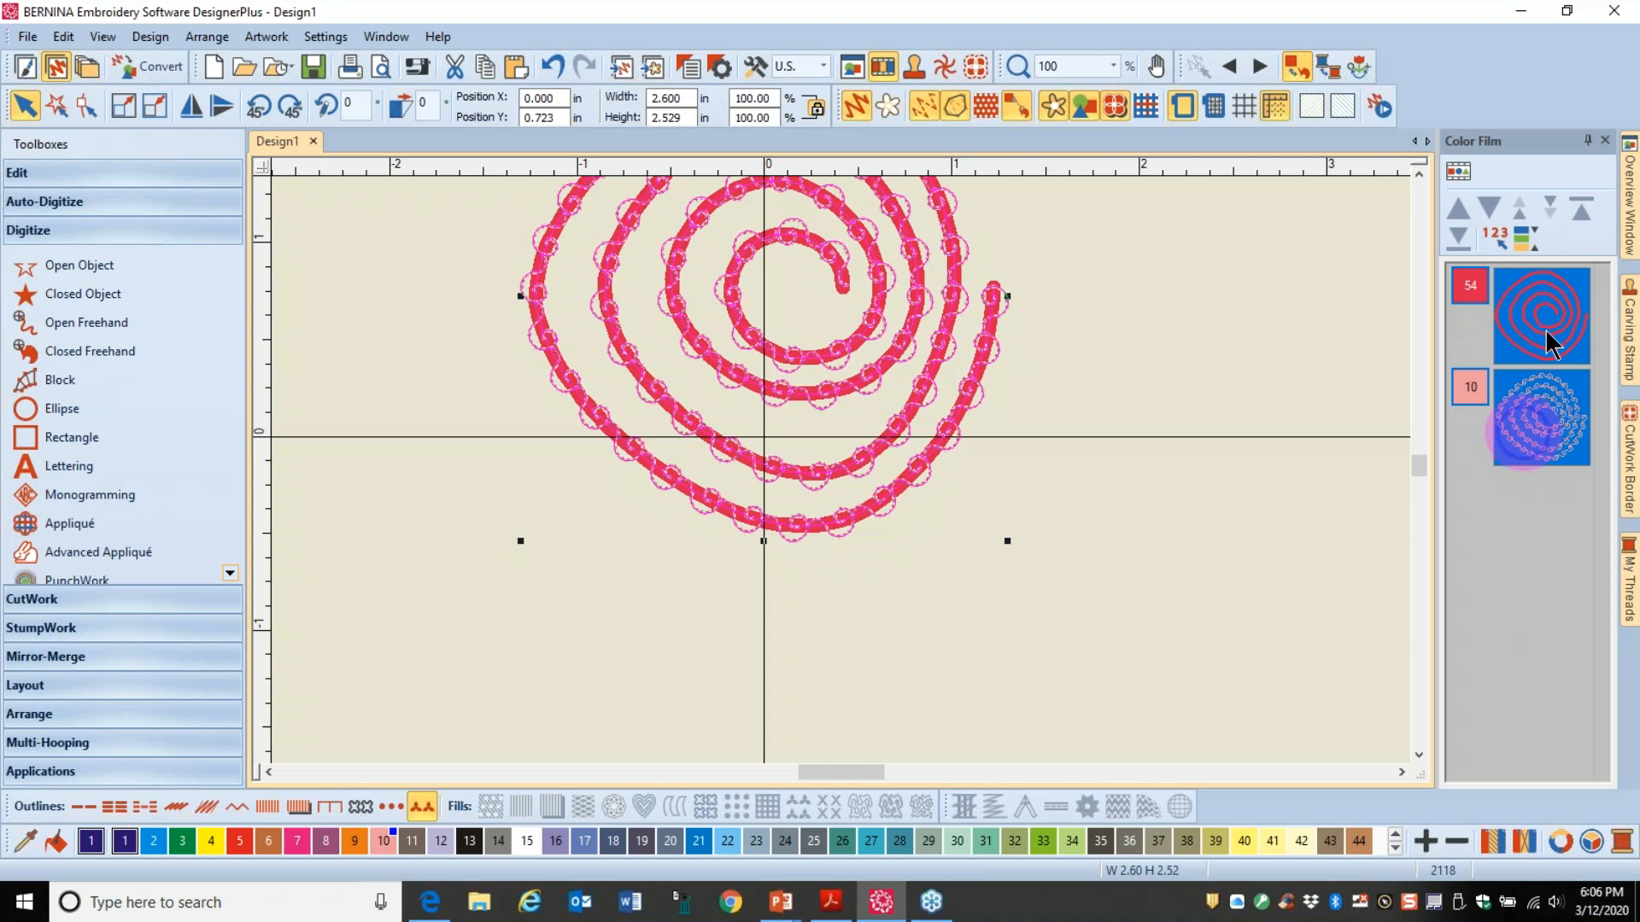
right_click(1547, 339)
left_click(1434, 372)
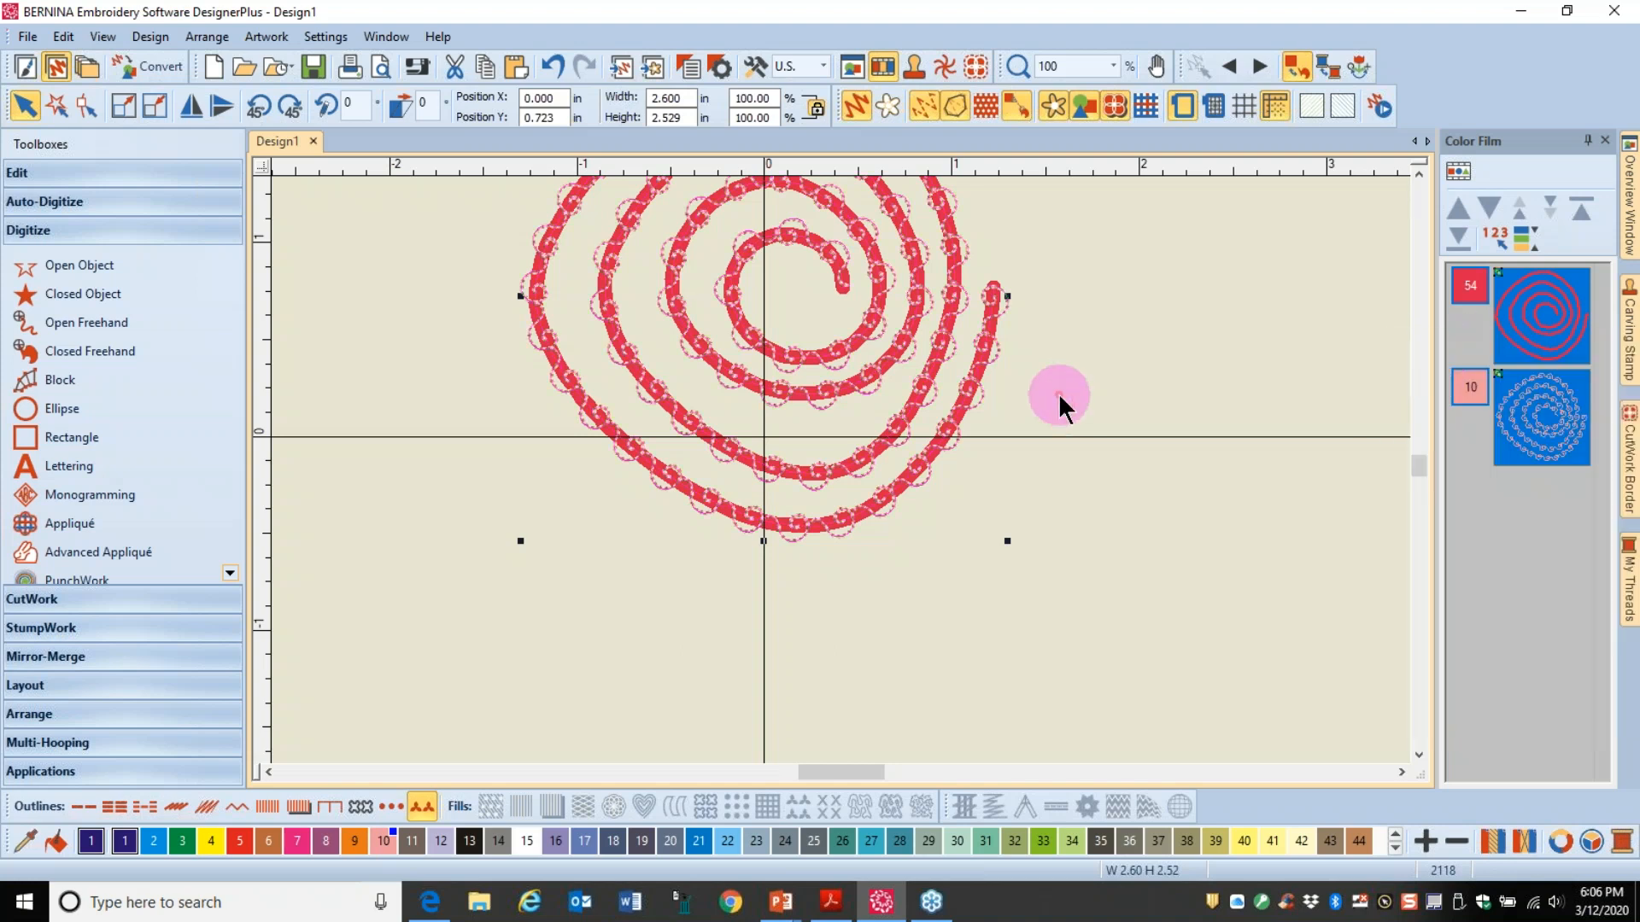
scroll(1058, 393, "down", 7)
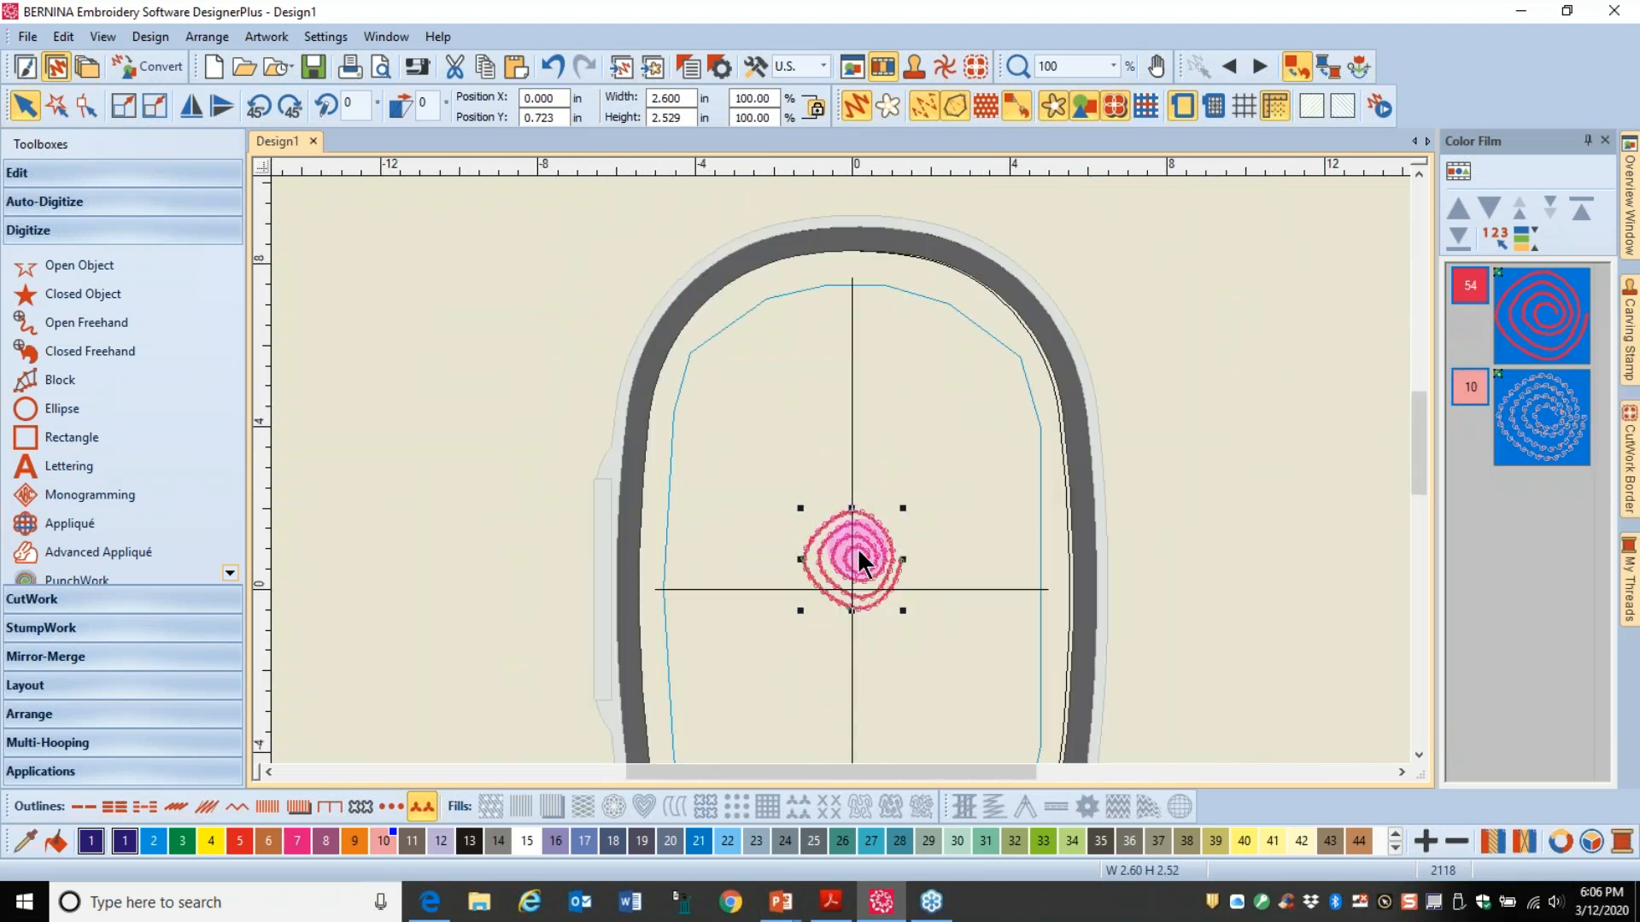
left_click_drag(857, 546, 849, 377)
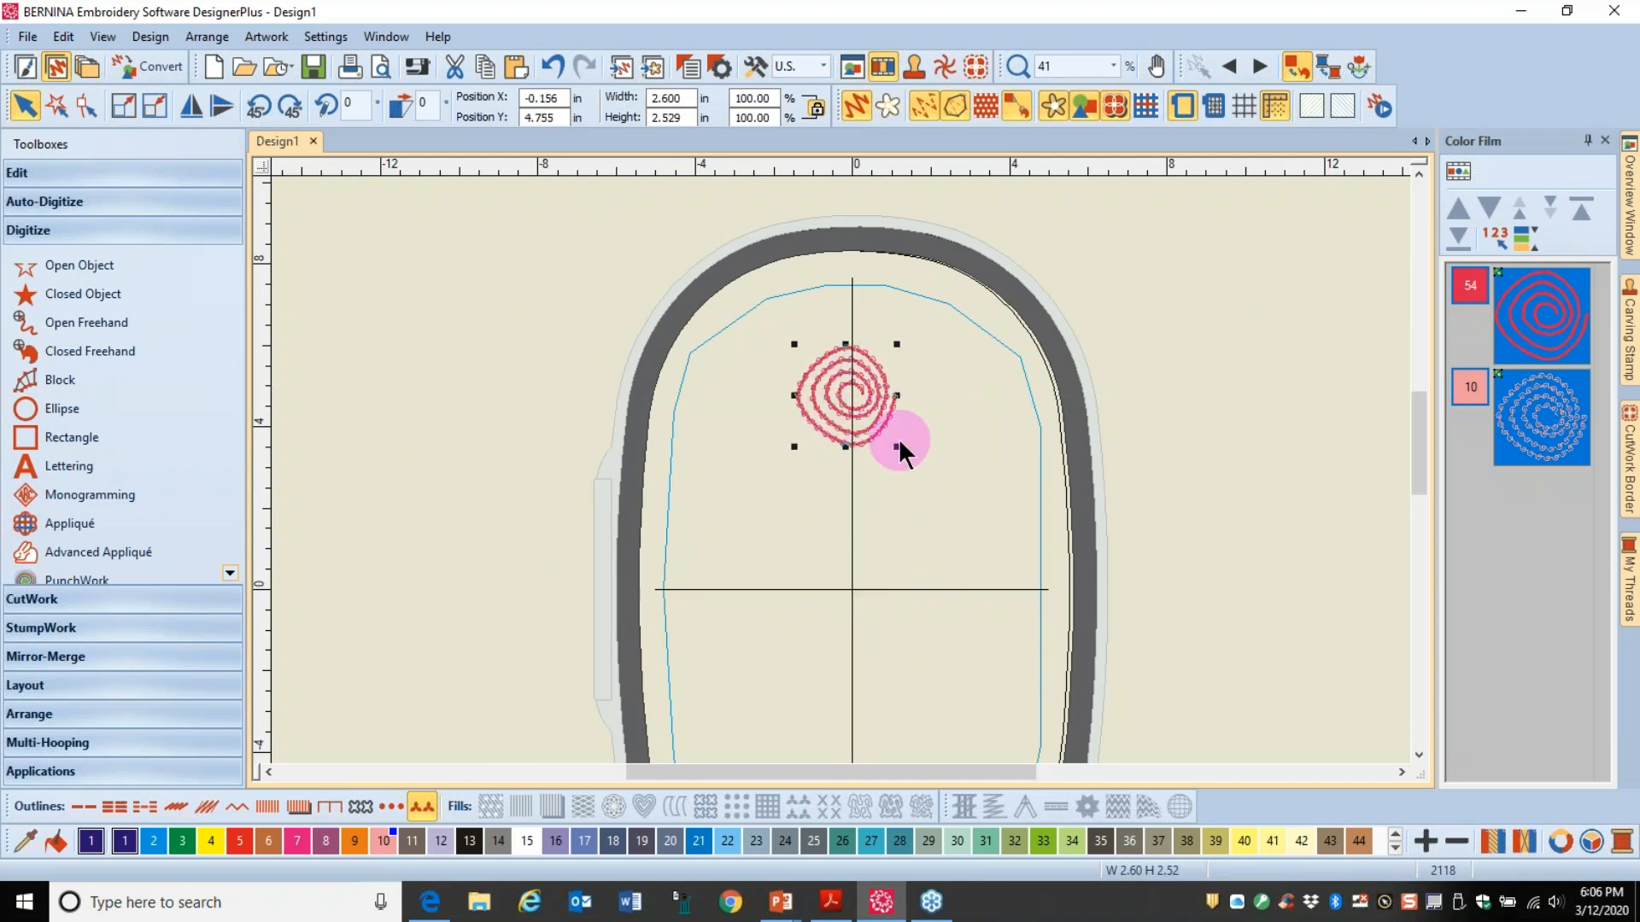
Step: Insert the artwork file Stem.png from the Webinar folder into the design
left_click(856, 104)
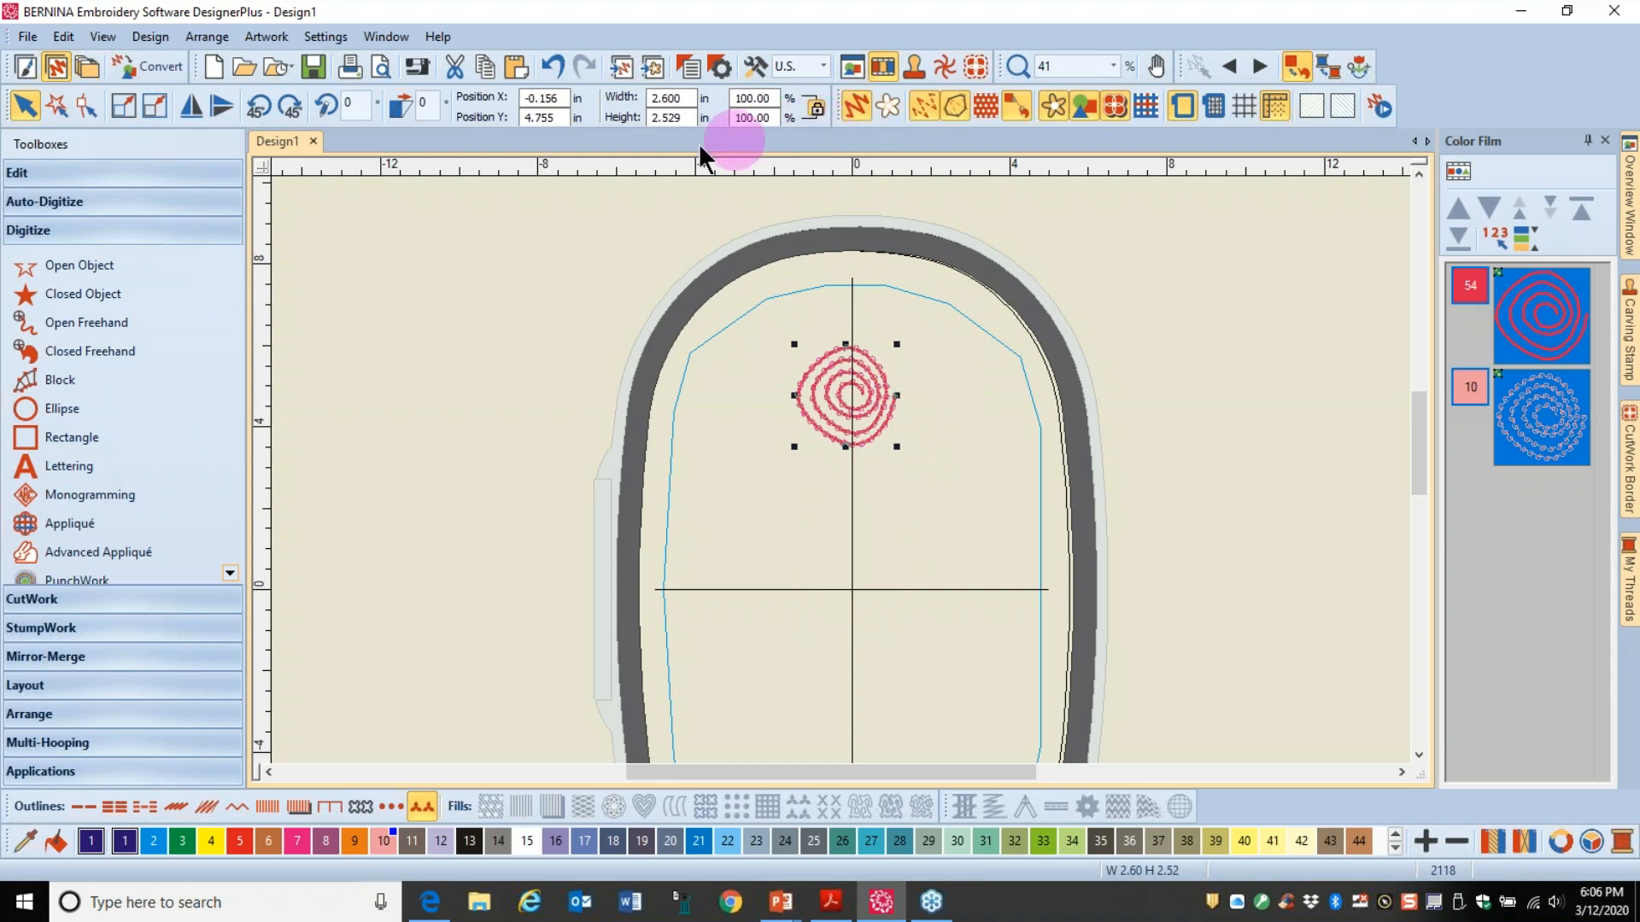
left_click(621, 68)
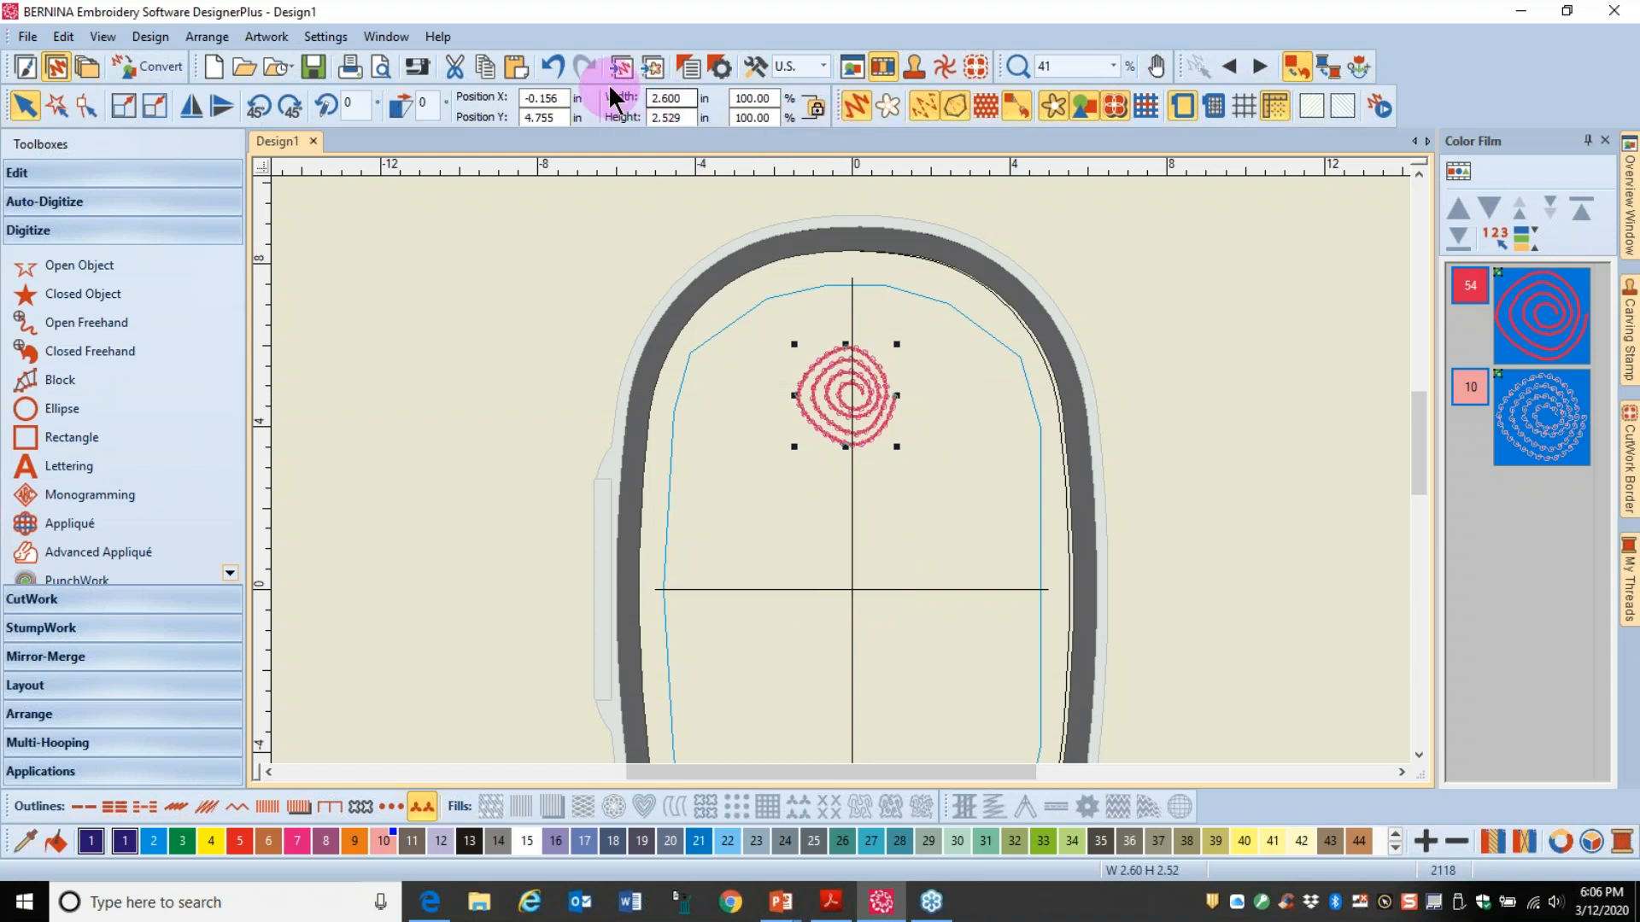
left_click(653, 69)
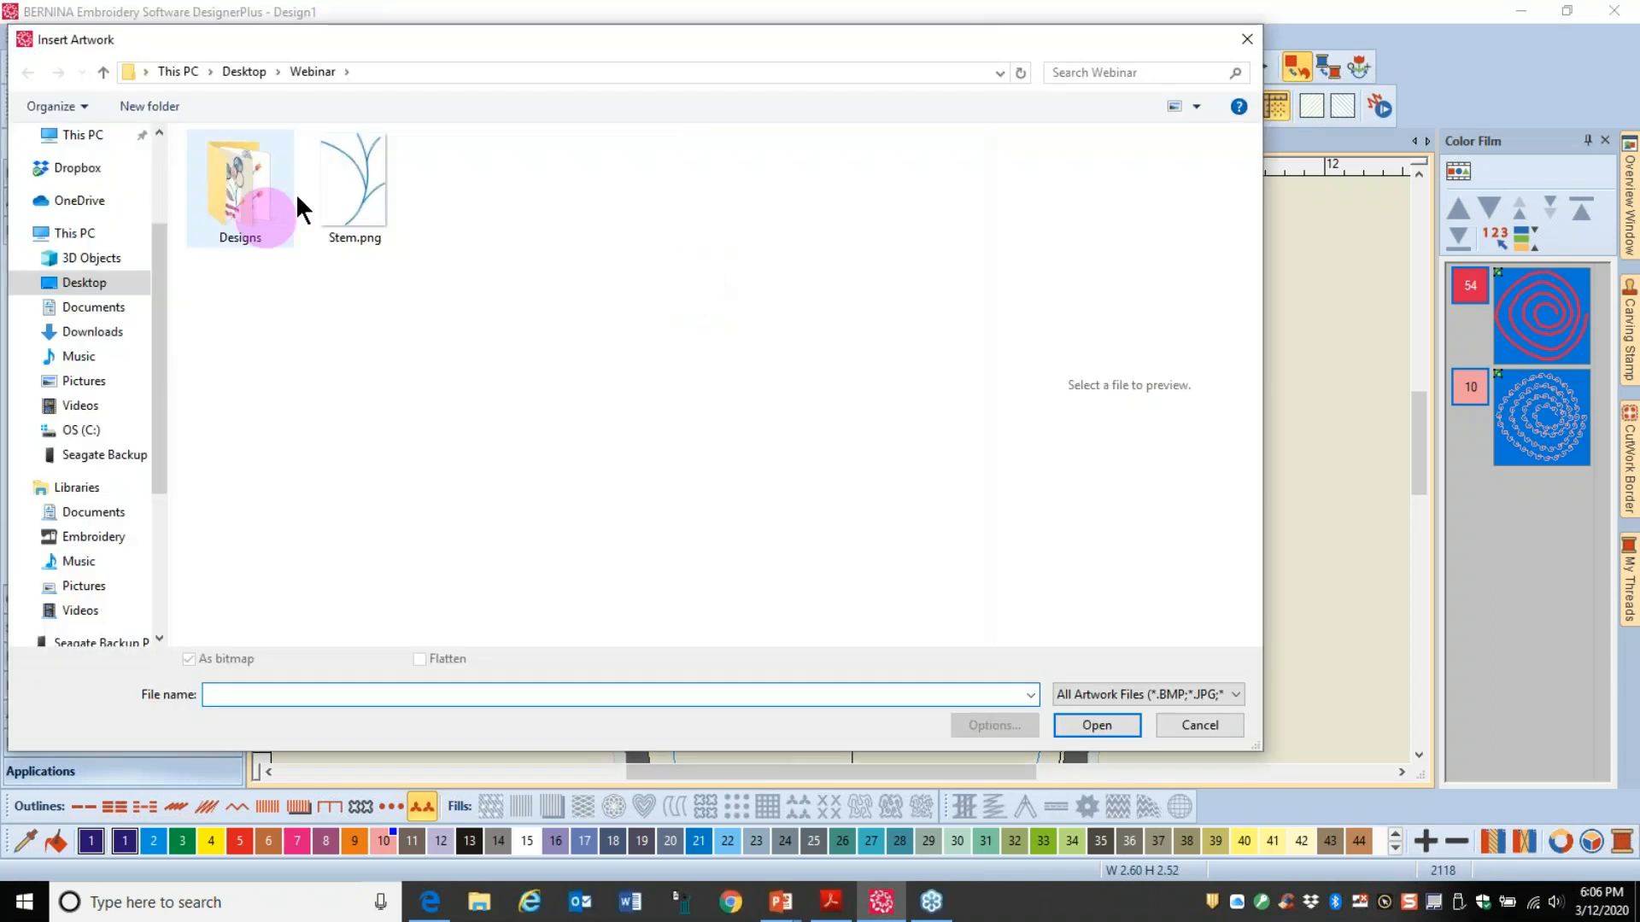
left_click(349, 200)
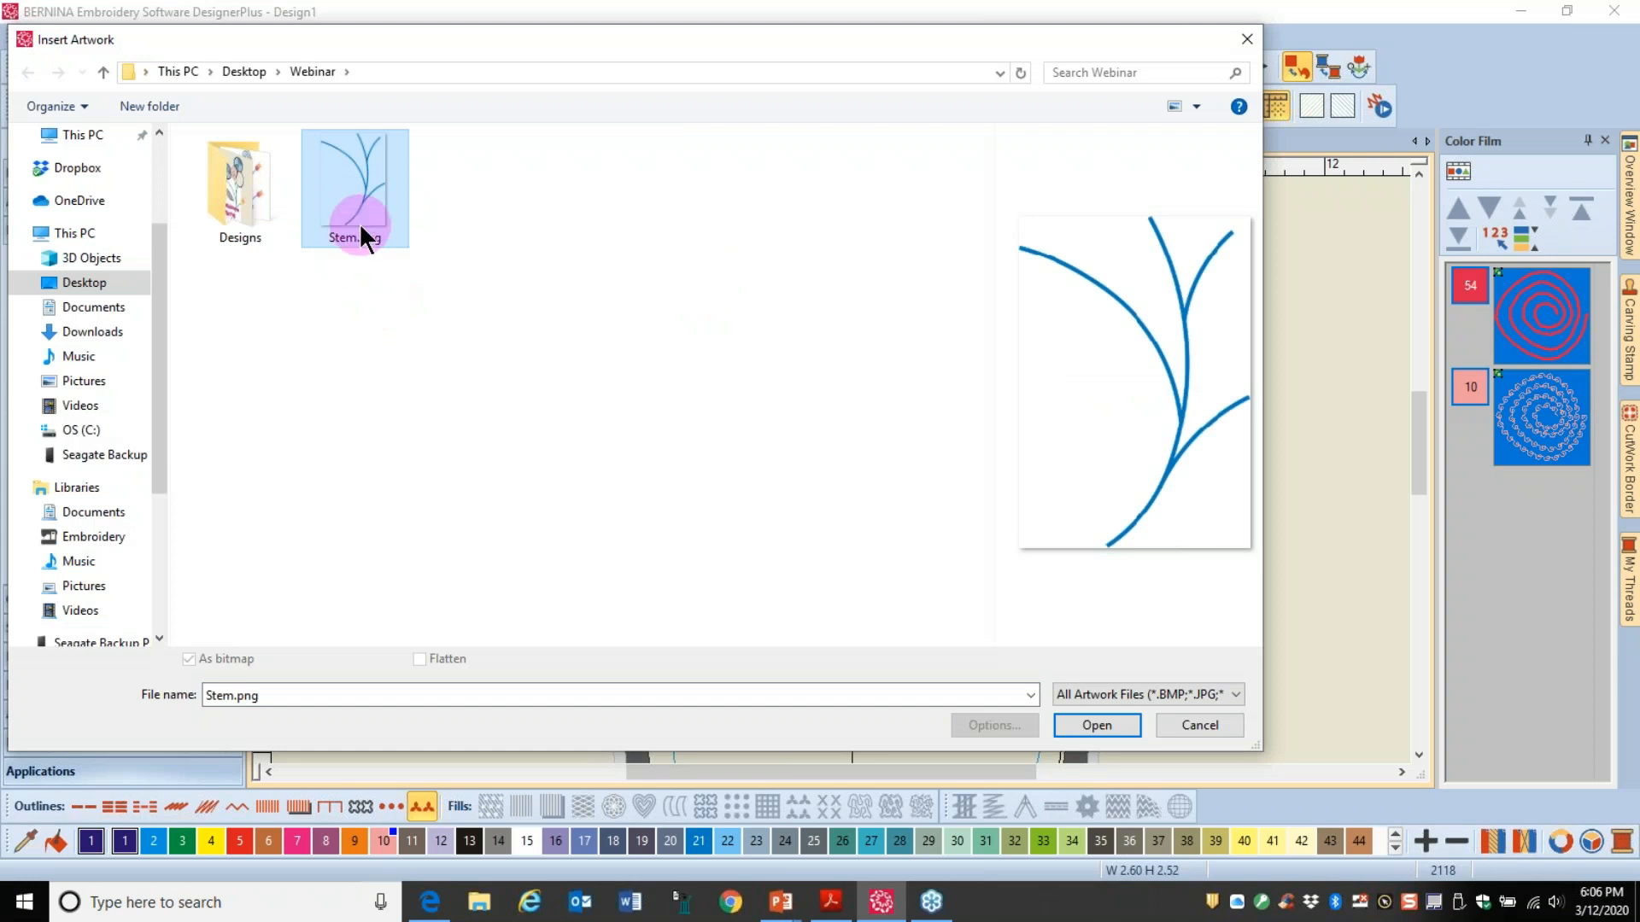
left_click(1086, 726)
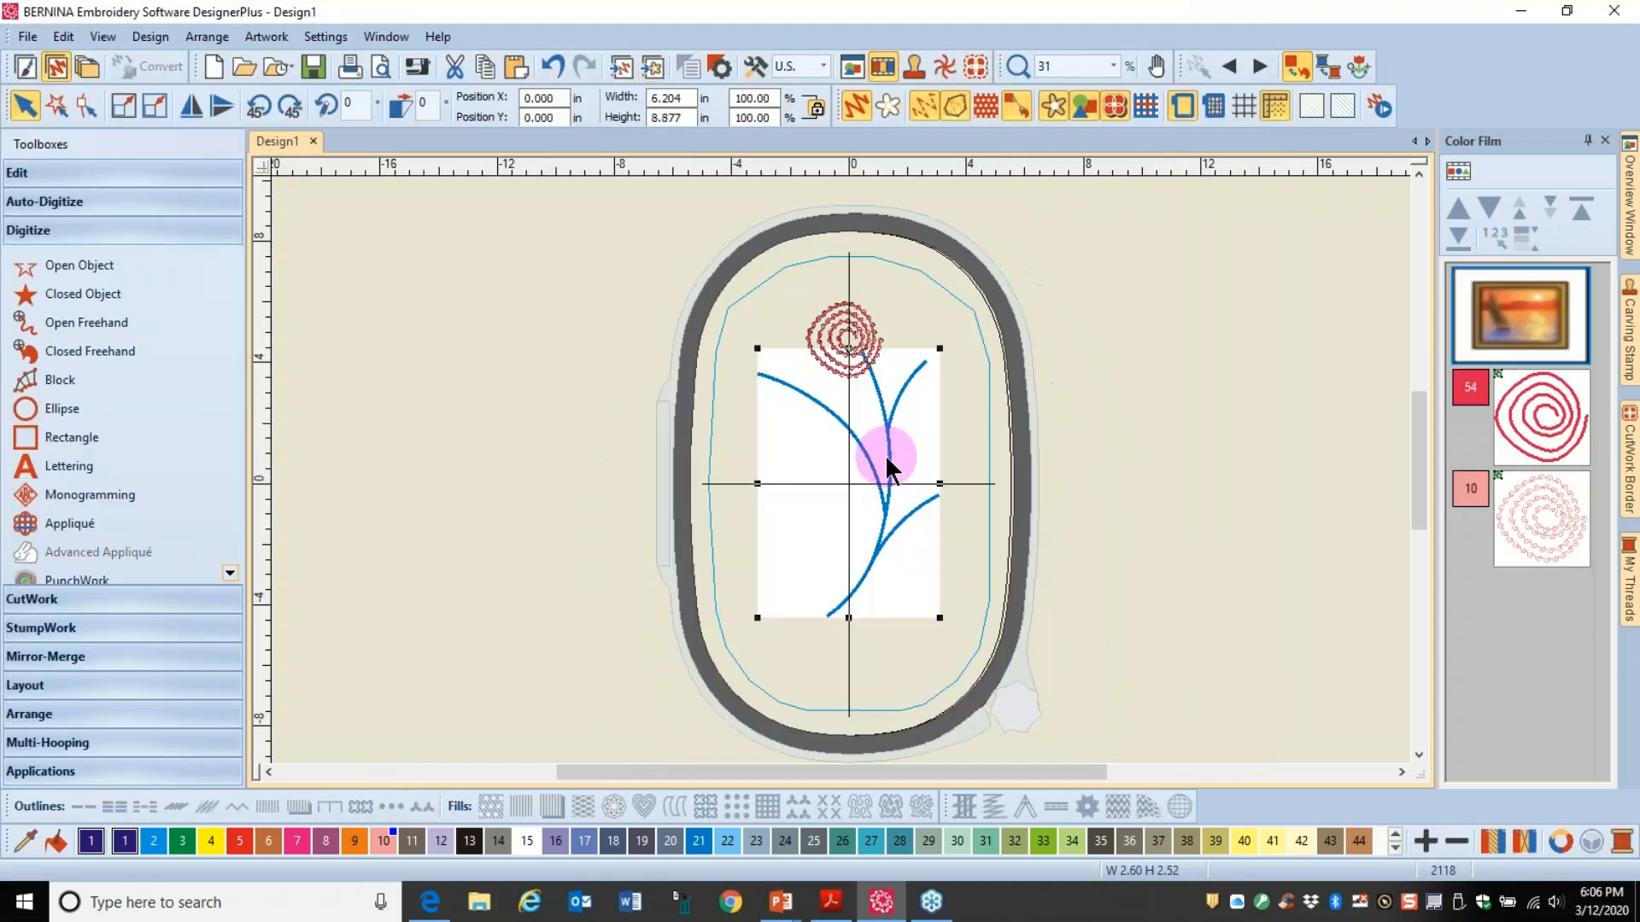
Step: Move the stem artwork down to about X -0.315, Y -1.081 in and lower the spiral flower onto the stem tip at about Y 4.553 in
left_click_drag(886, 463, 880, 490)
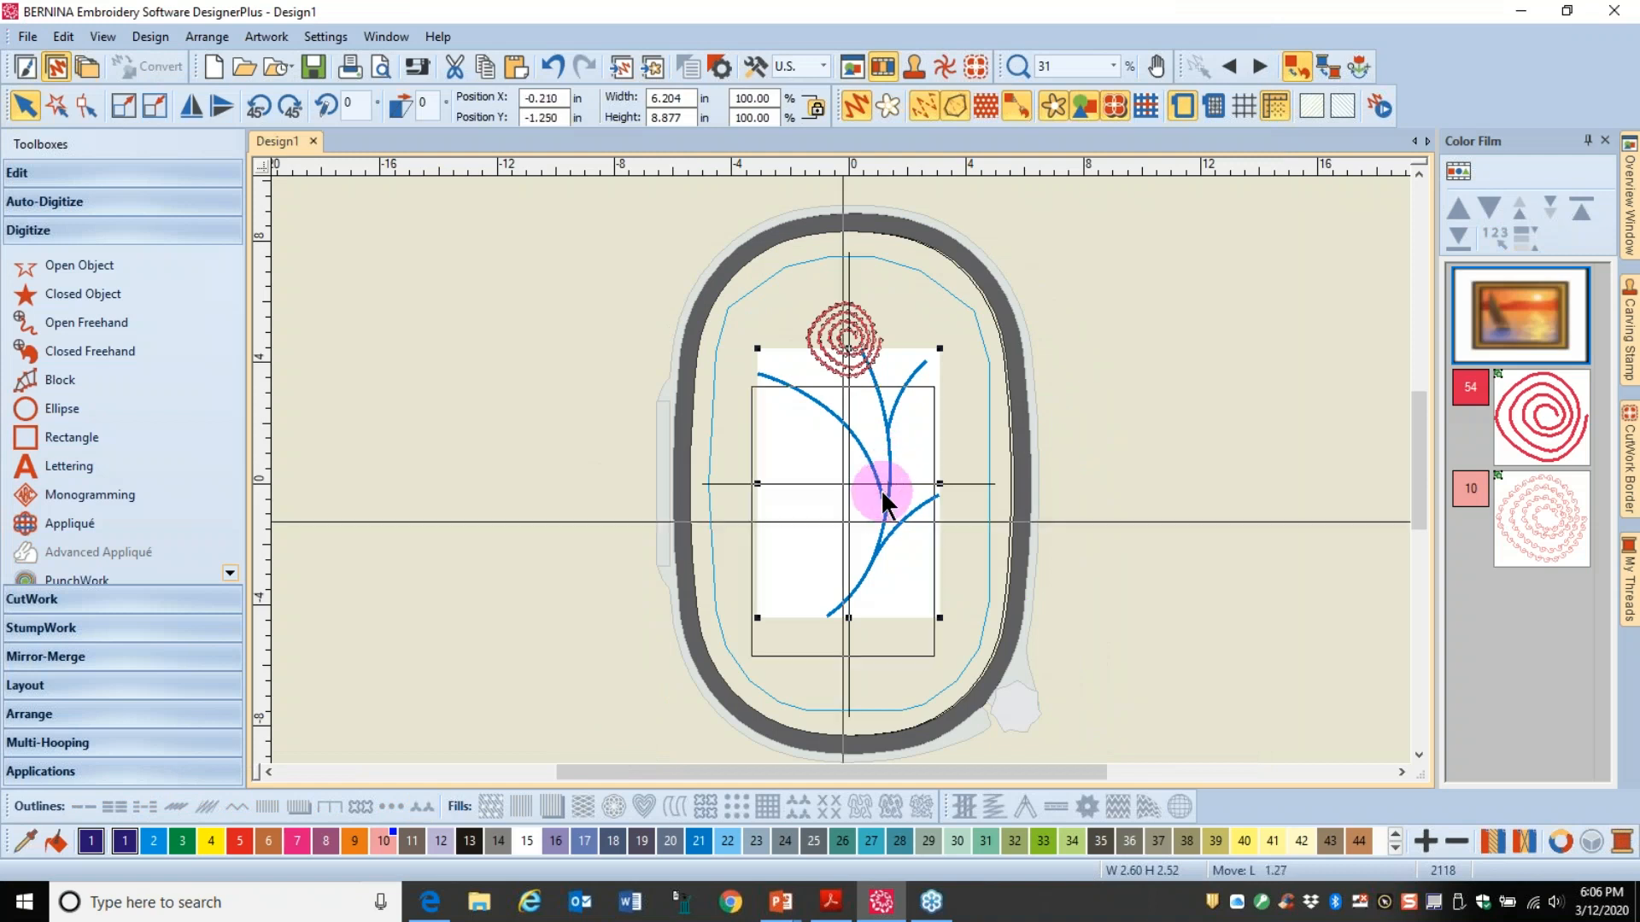
left_click(878, 482)
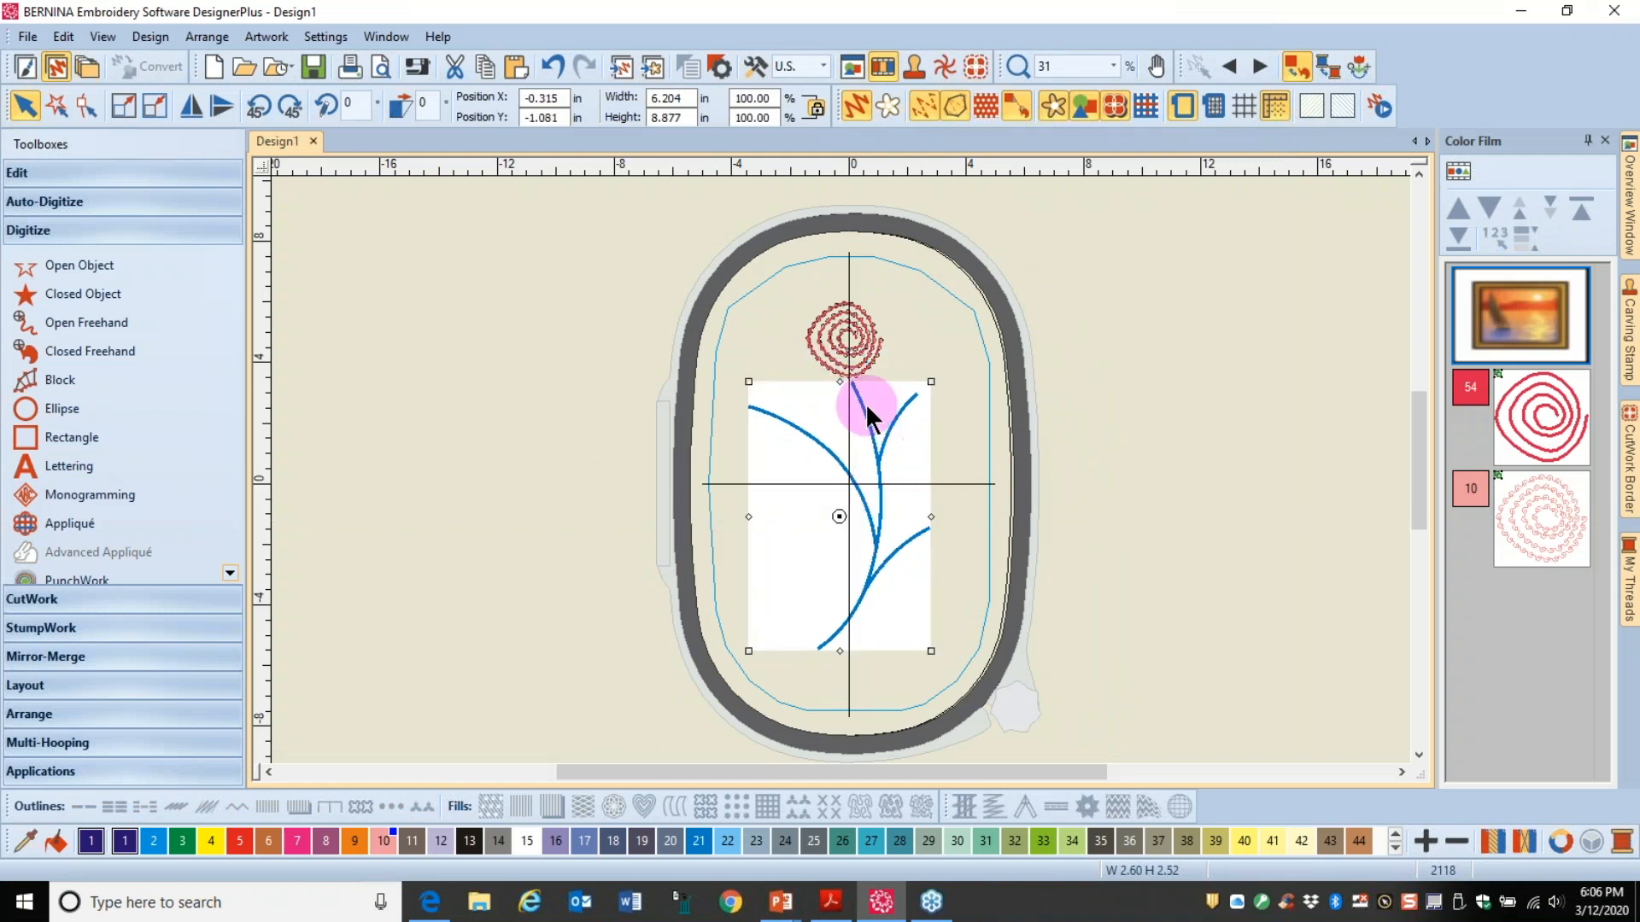
left_click(858, 365)
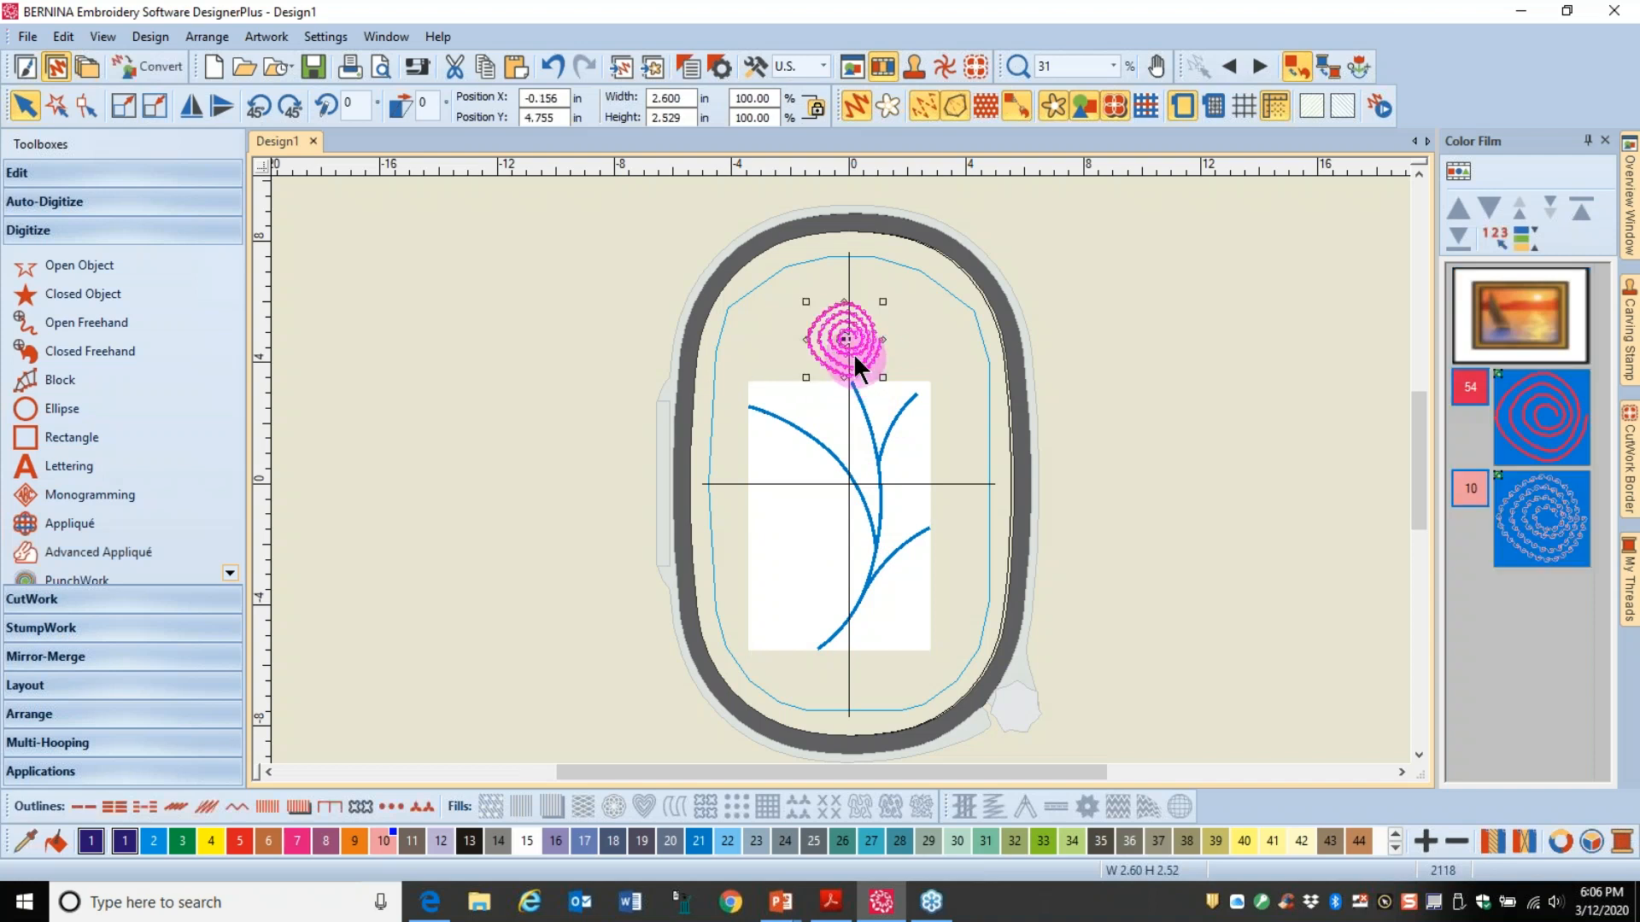
left_click_drag(855, 348, 855, 355)
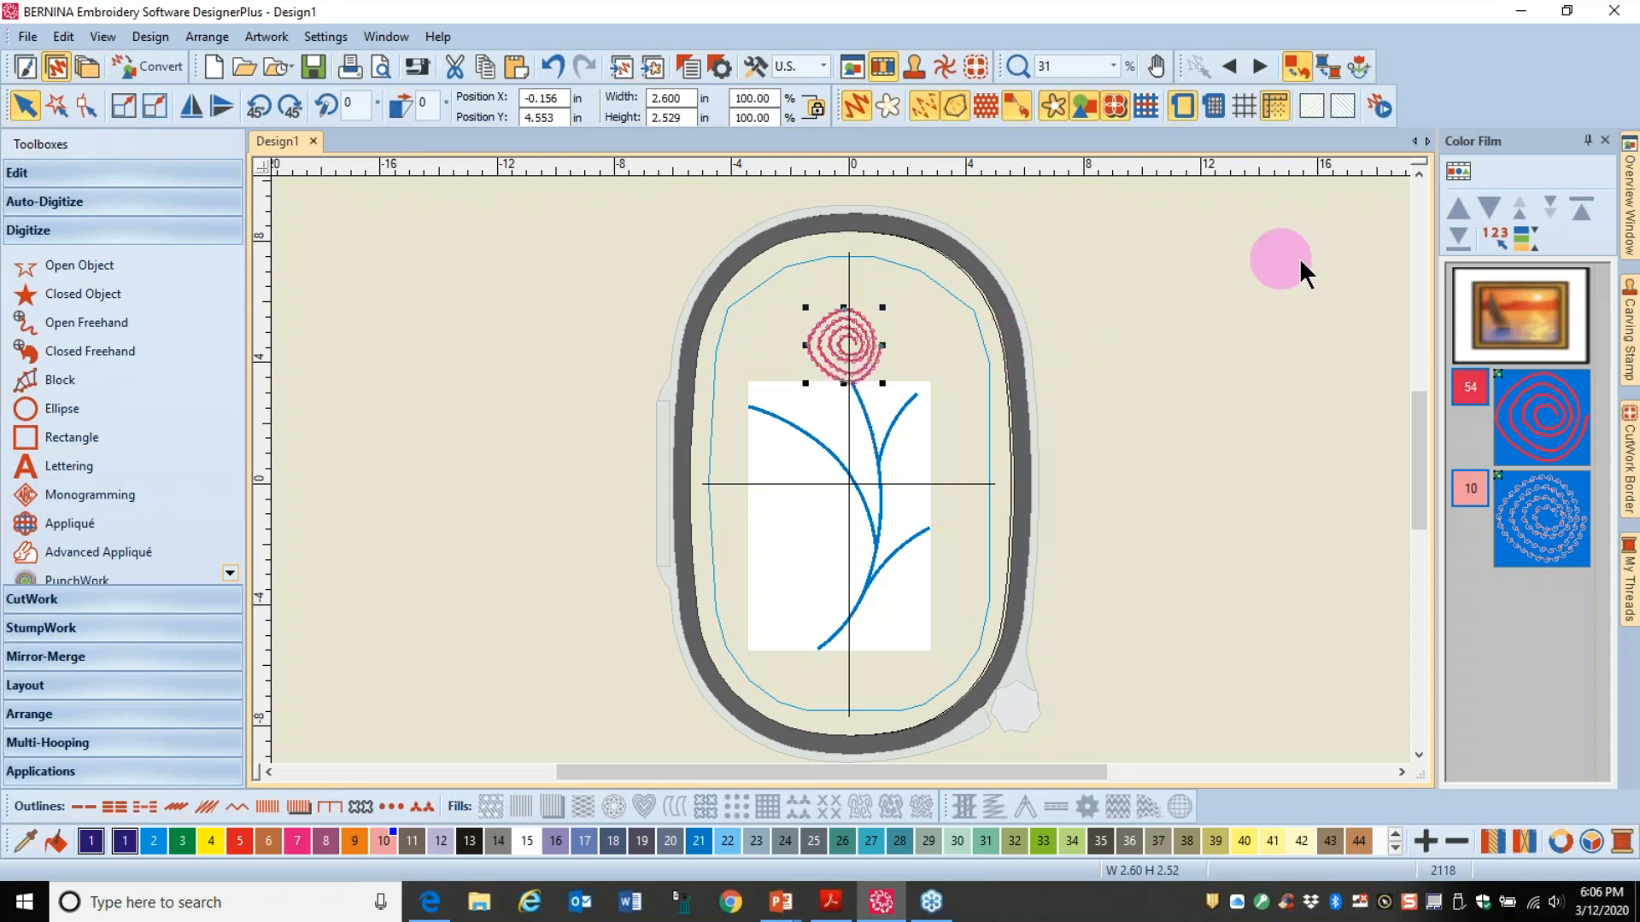
left_click(1172, 298)
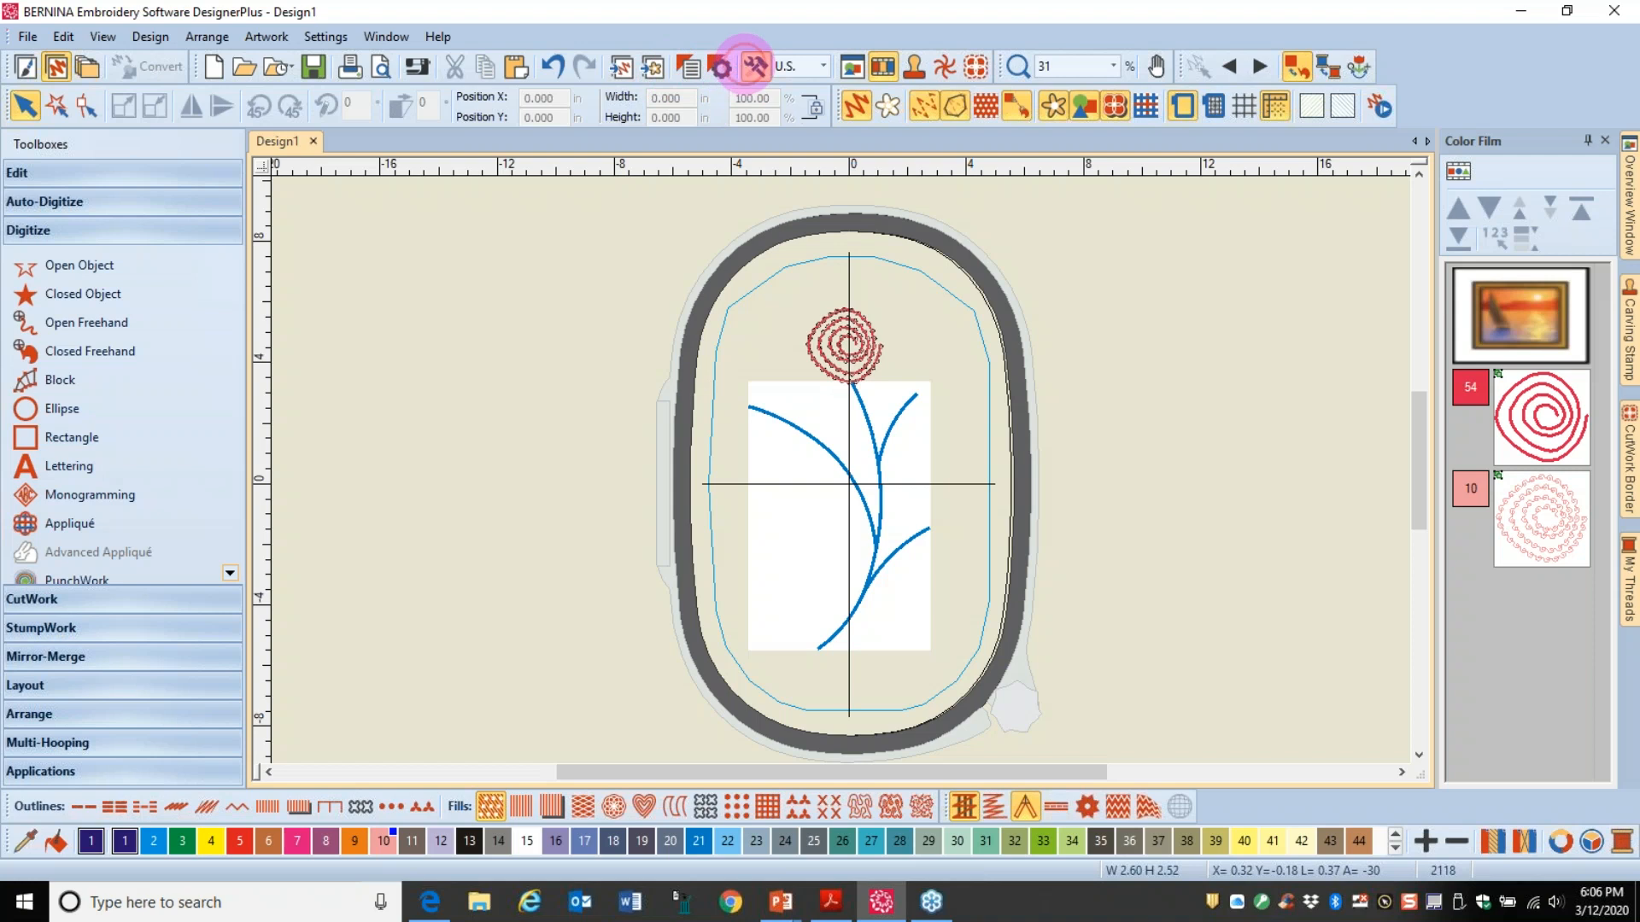
Step: Examine the general program options, including the setting for applying closest join while digitizing
left_click(755, 65)
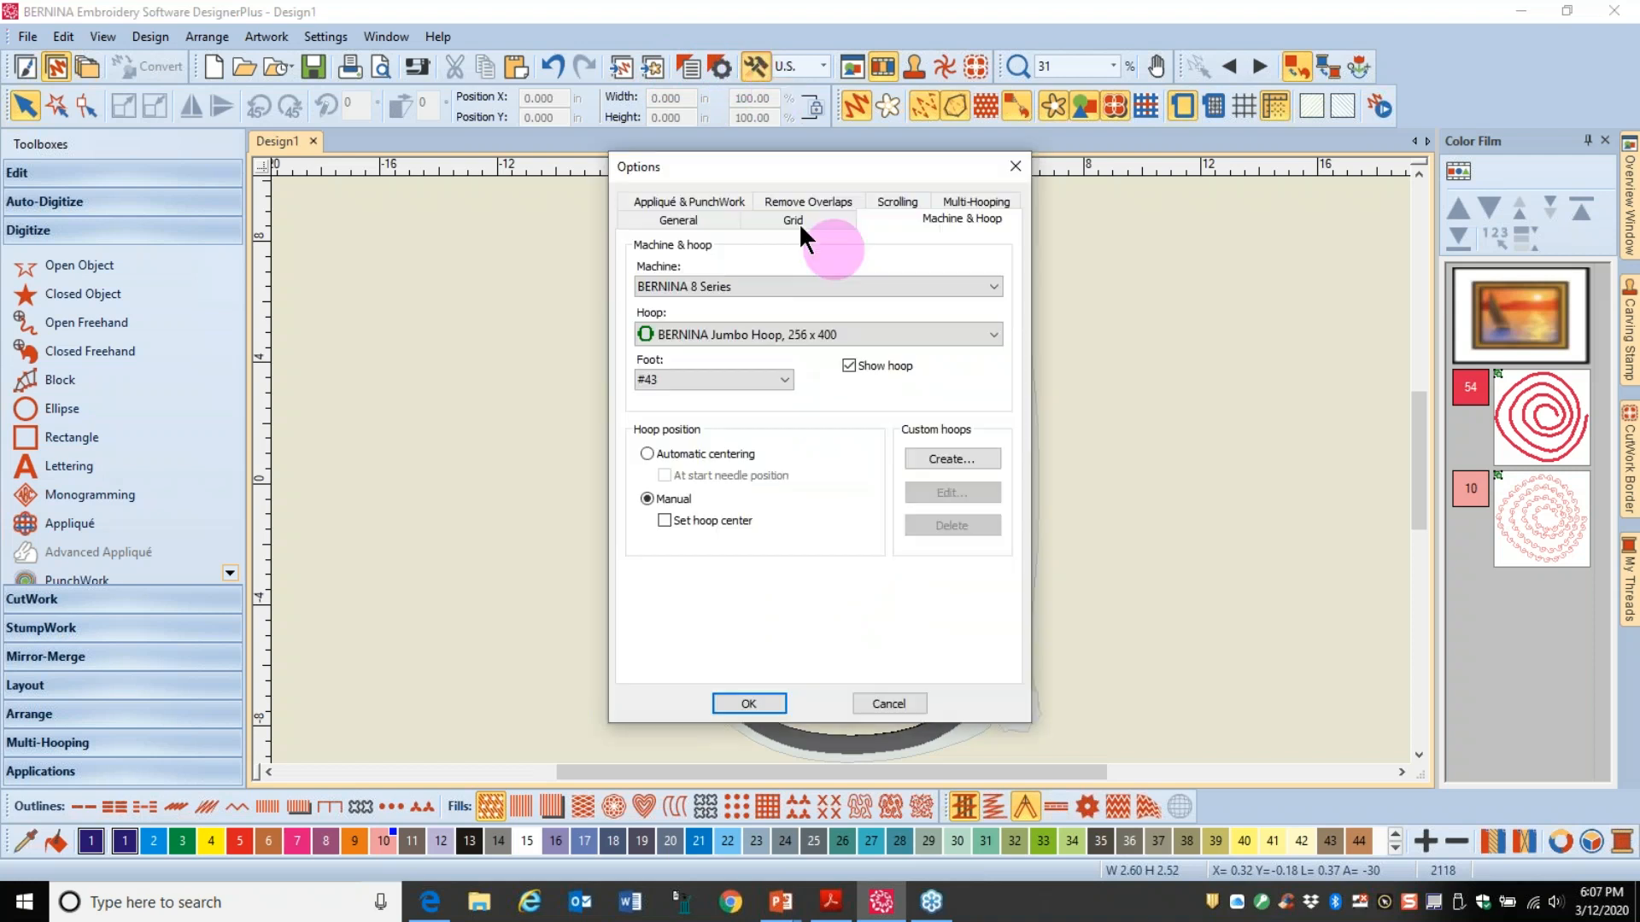
left_click(710, 218)
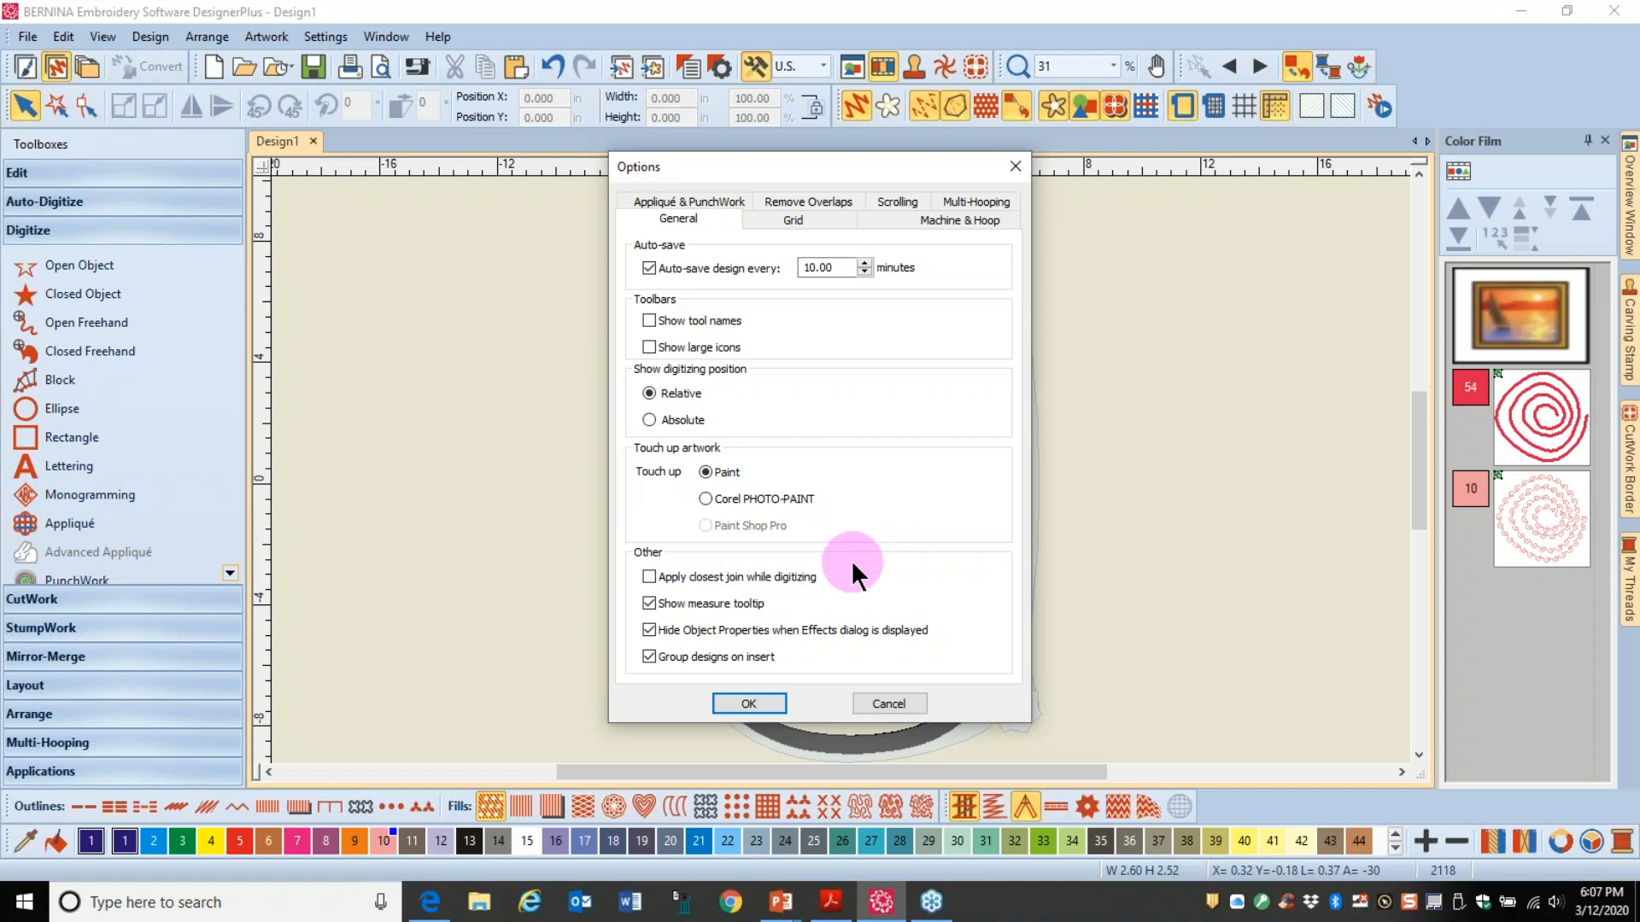
left_click(748, 702)
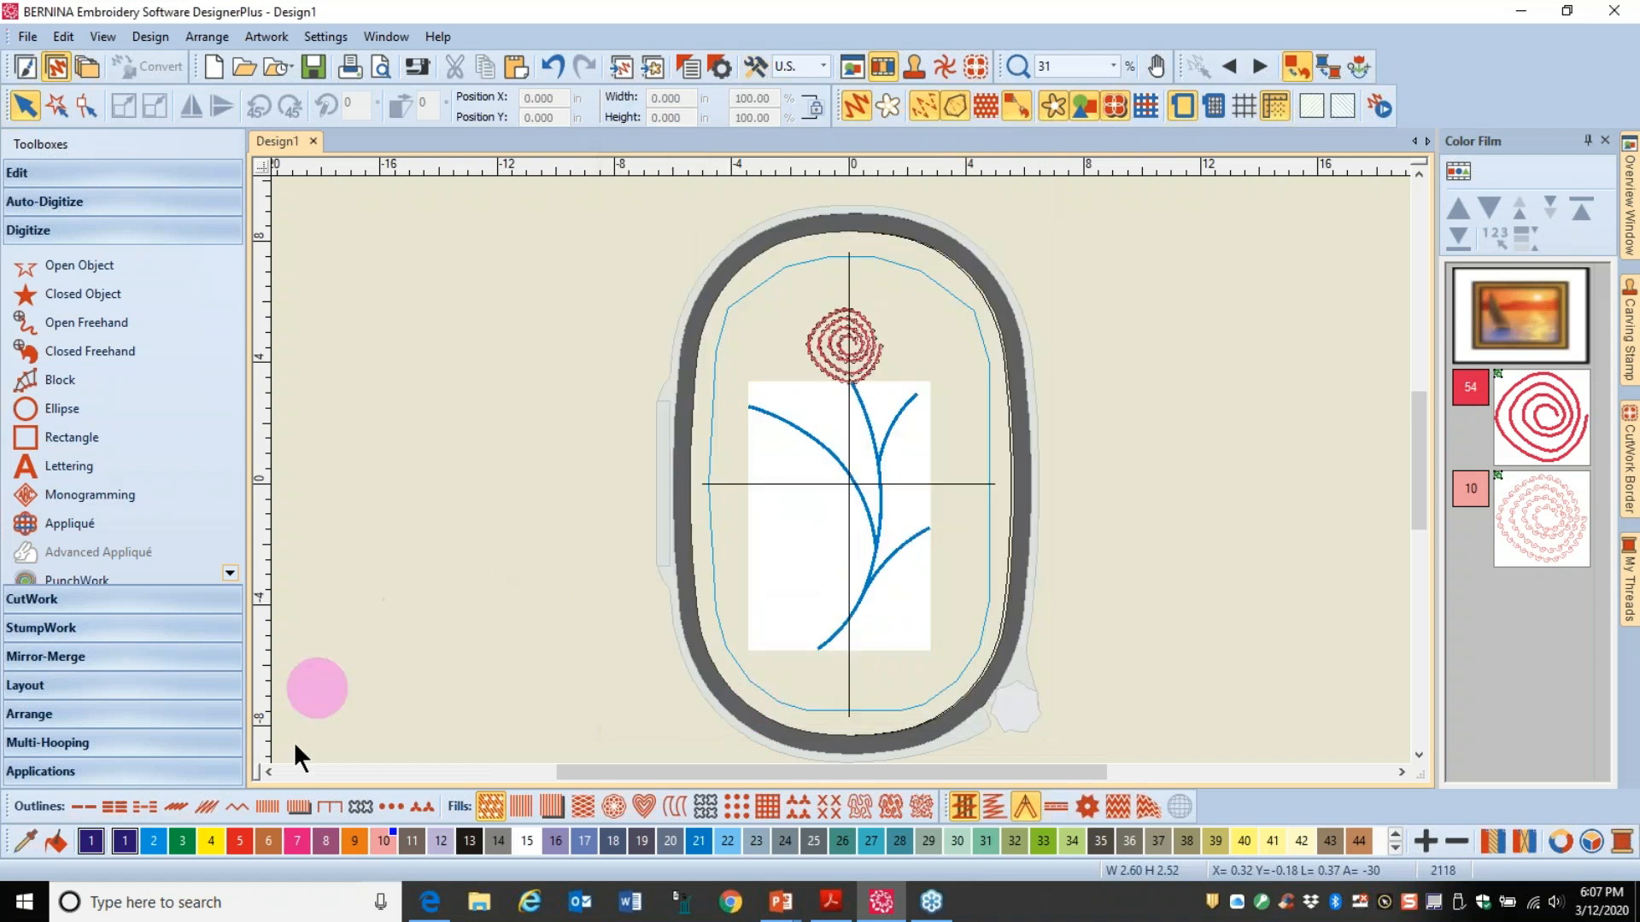
Step: Choose thread color 3 and trace the short upper branch of the stem artwork from its junction to its tip as a three-point open object
left_click(182, 840)
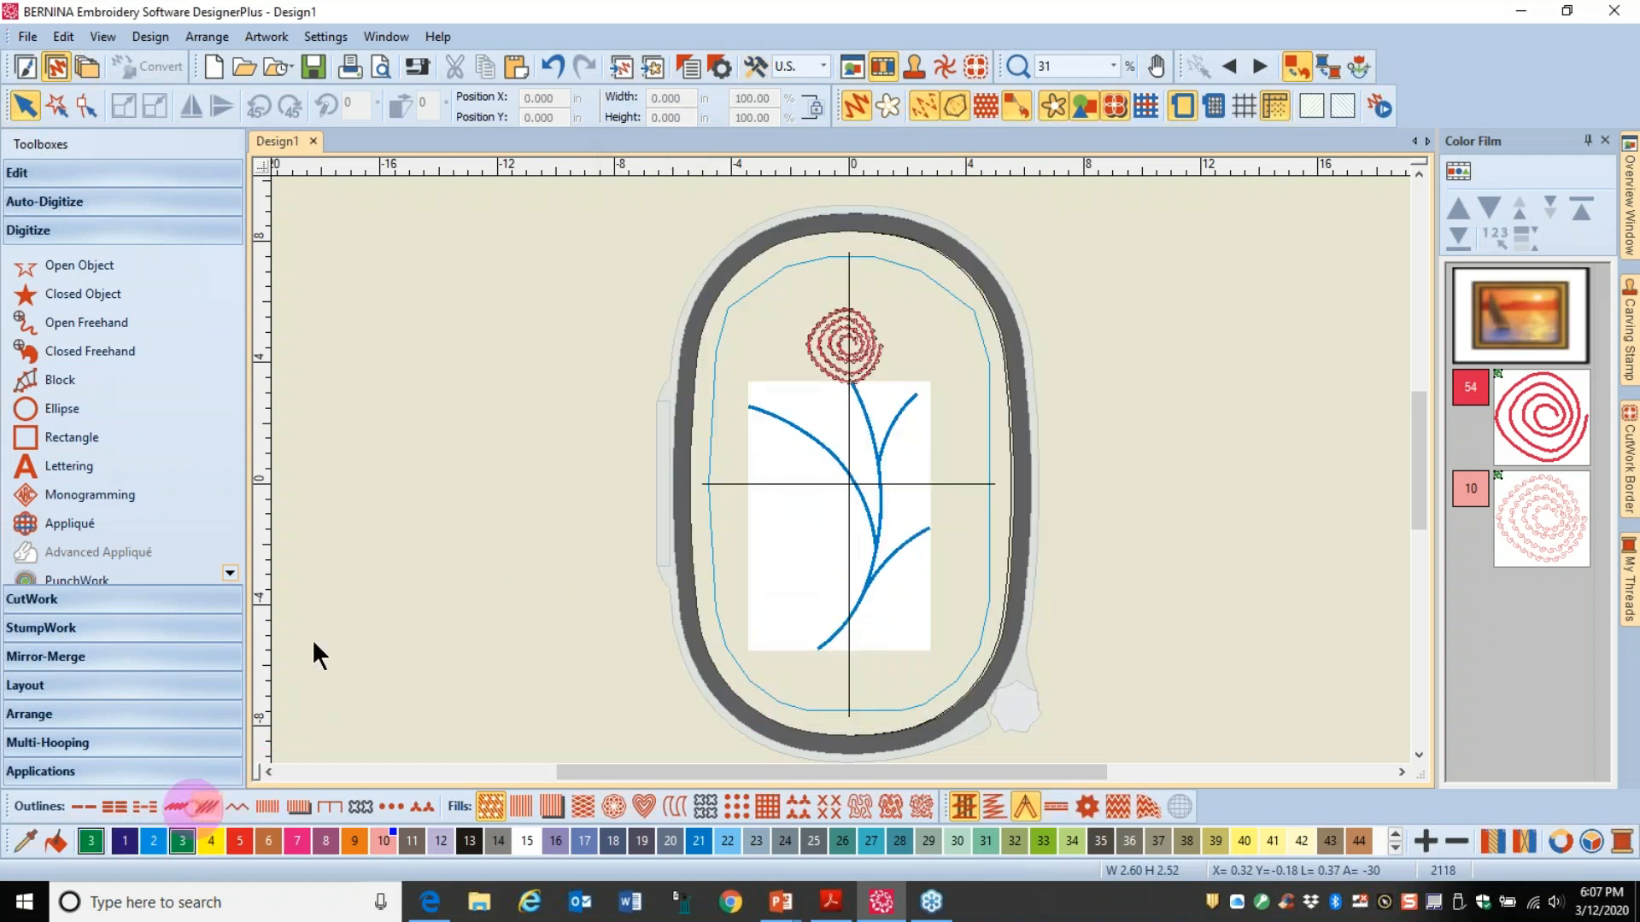
left_click(90, 265)
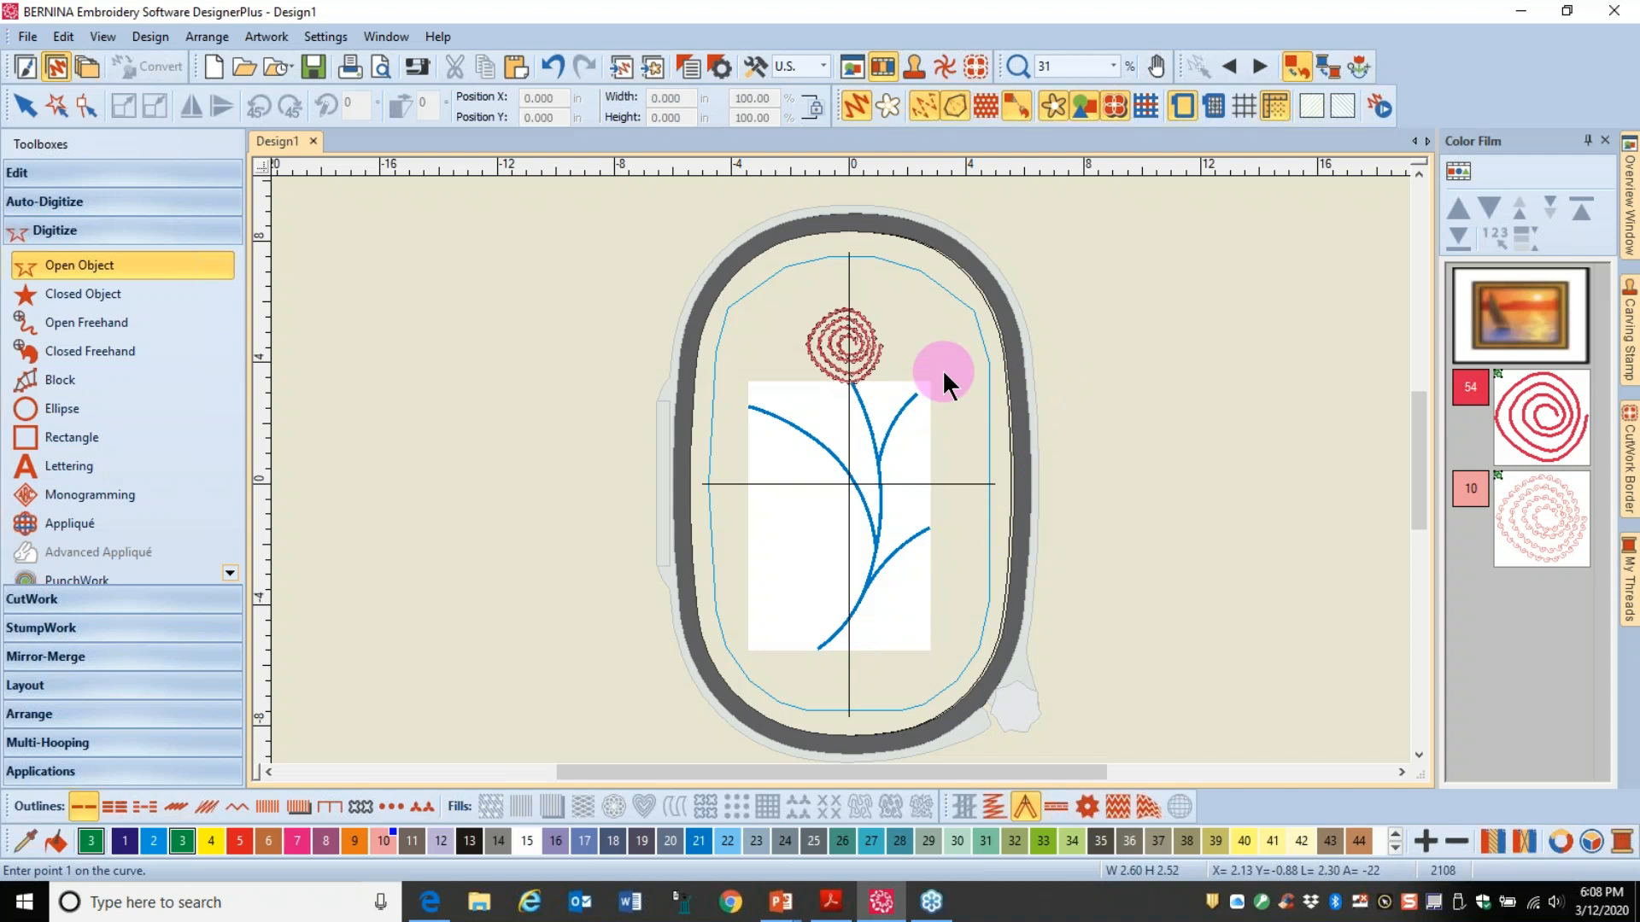
scroll(941, 369, "up", 1)
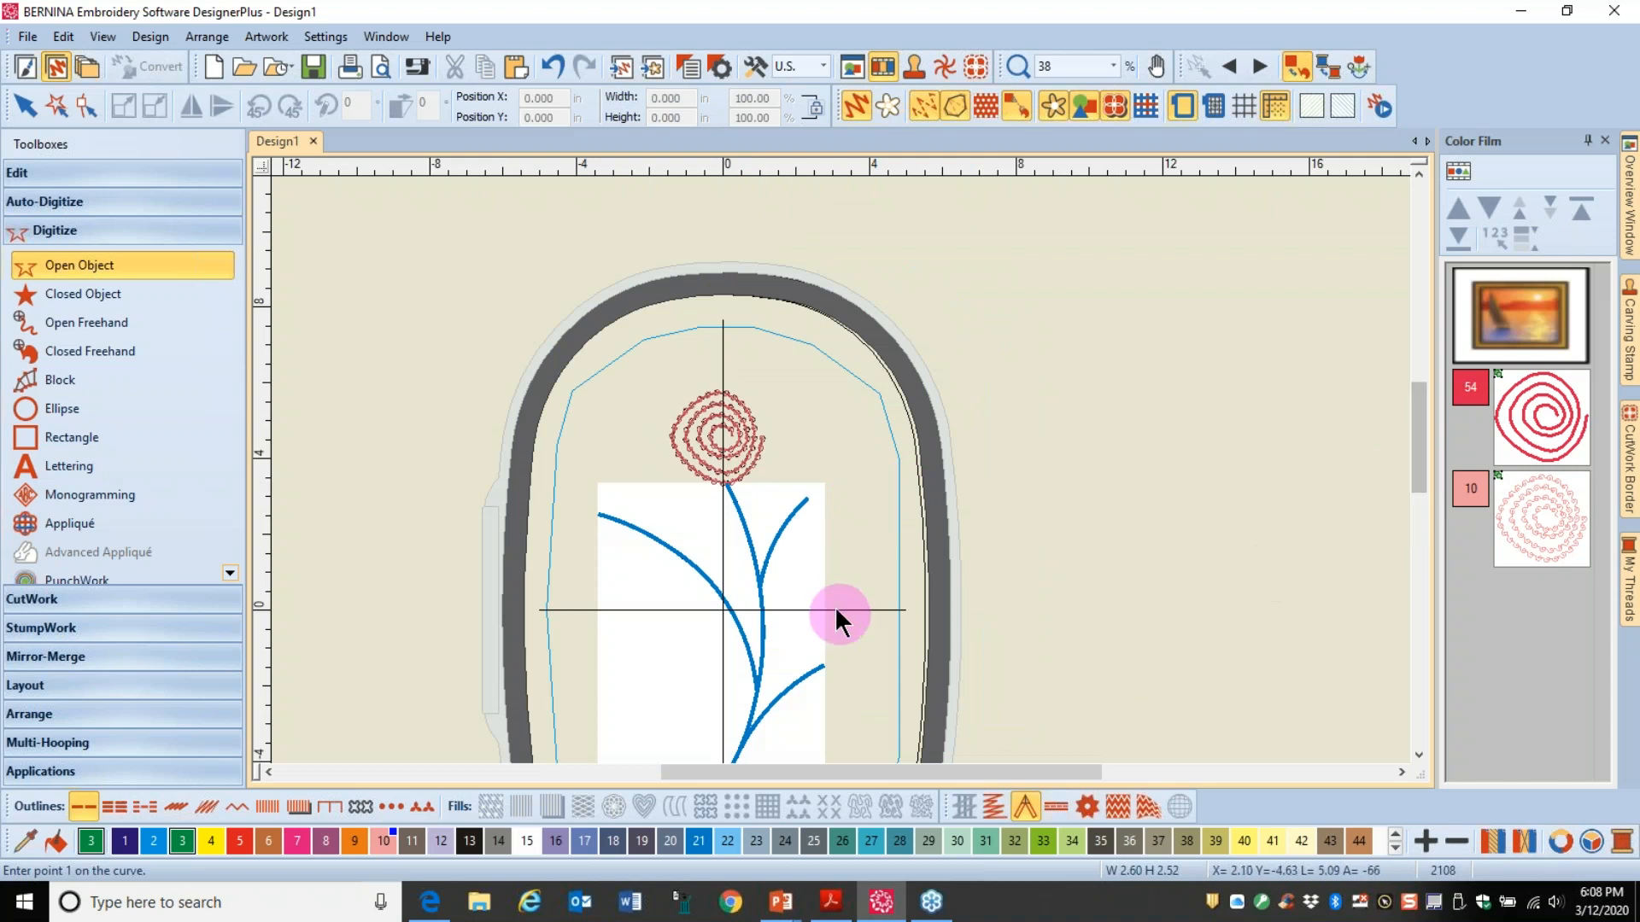
scroll(838, 465, "up", 2)
scroll(840, 478, "up", 1)
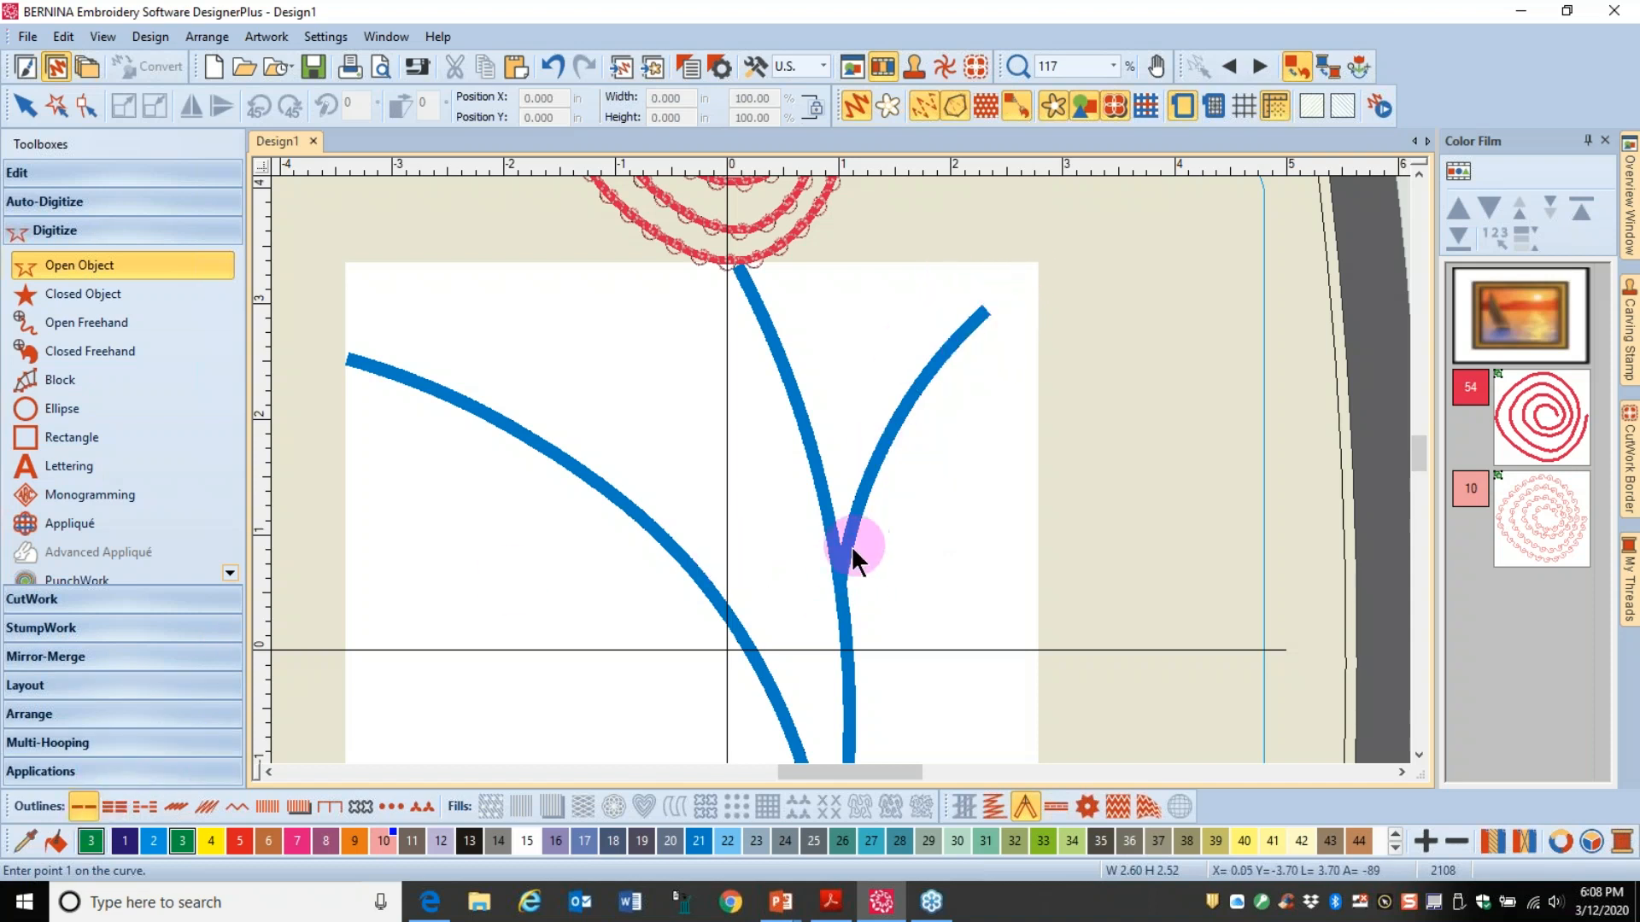
left_click(837, 565)
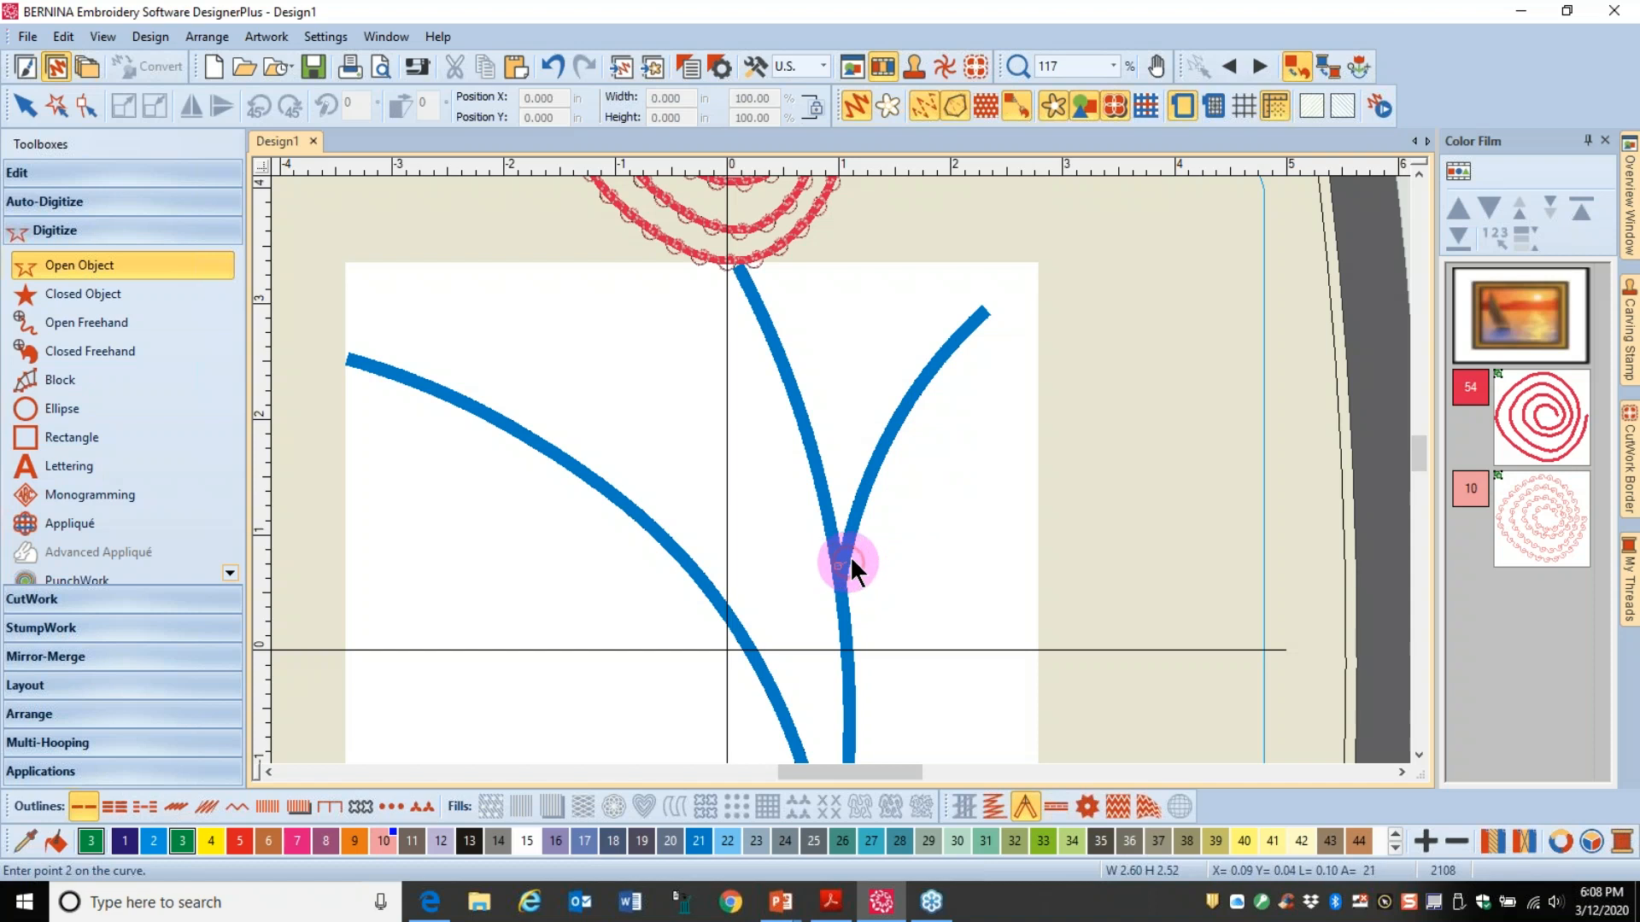
left_click(900, 410)
left_click(982, 311)
key("Return")
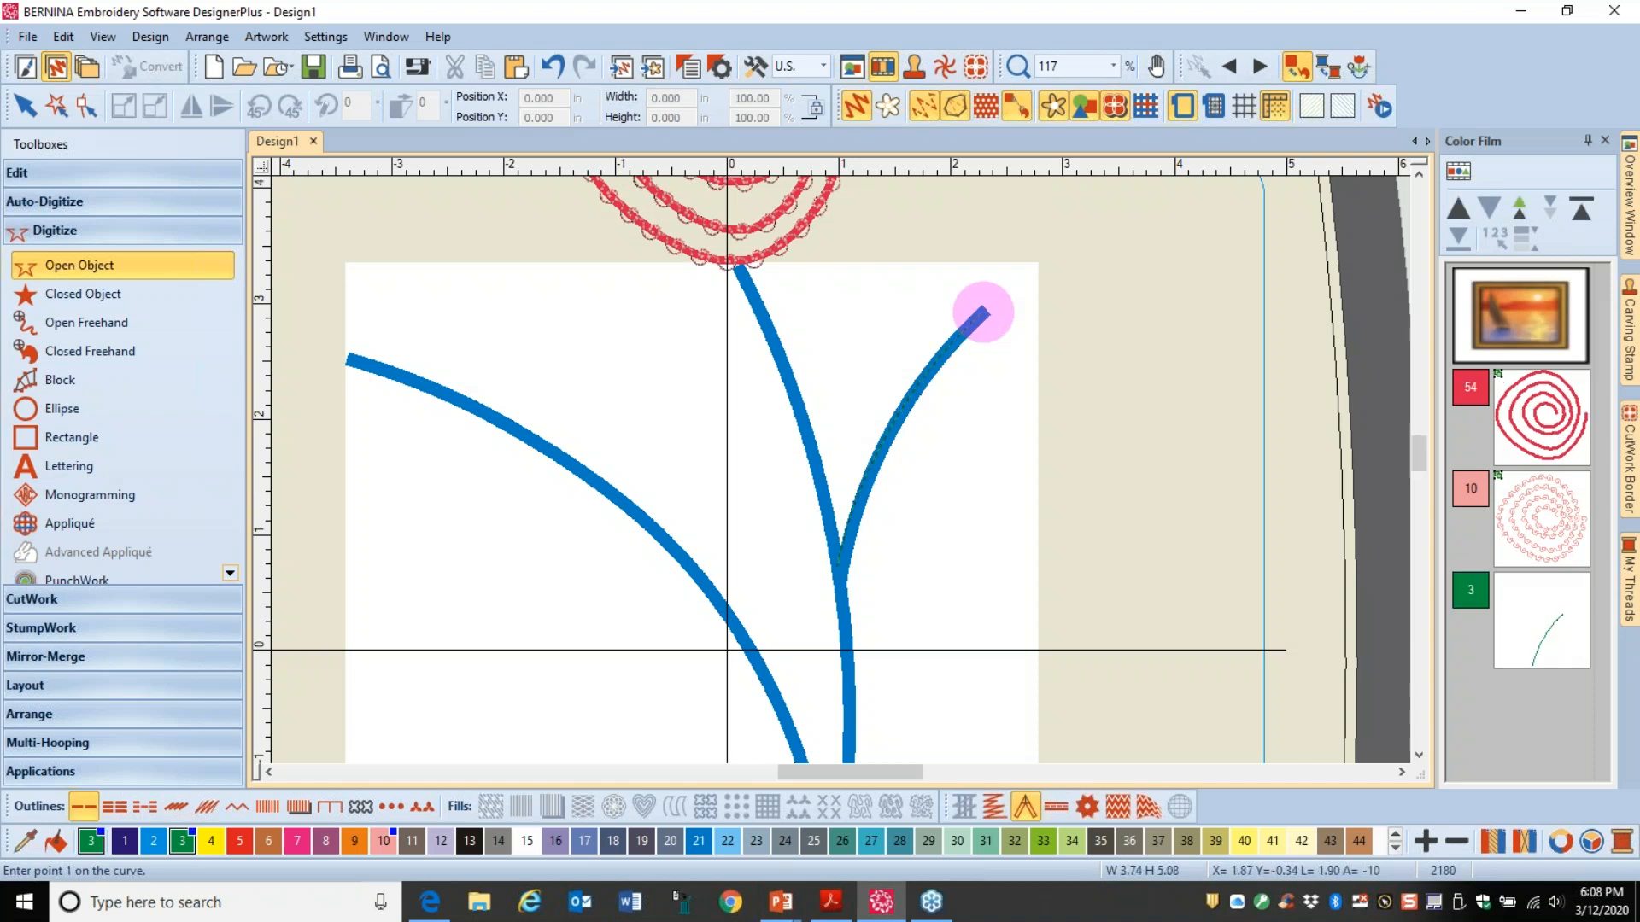
key("Escape")
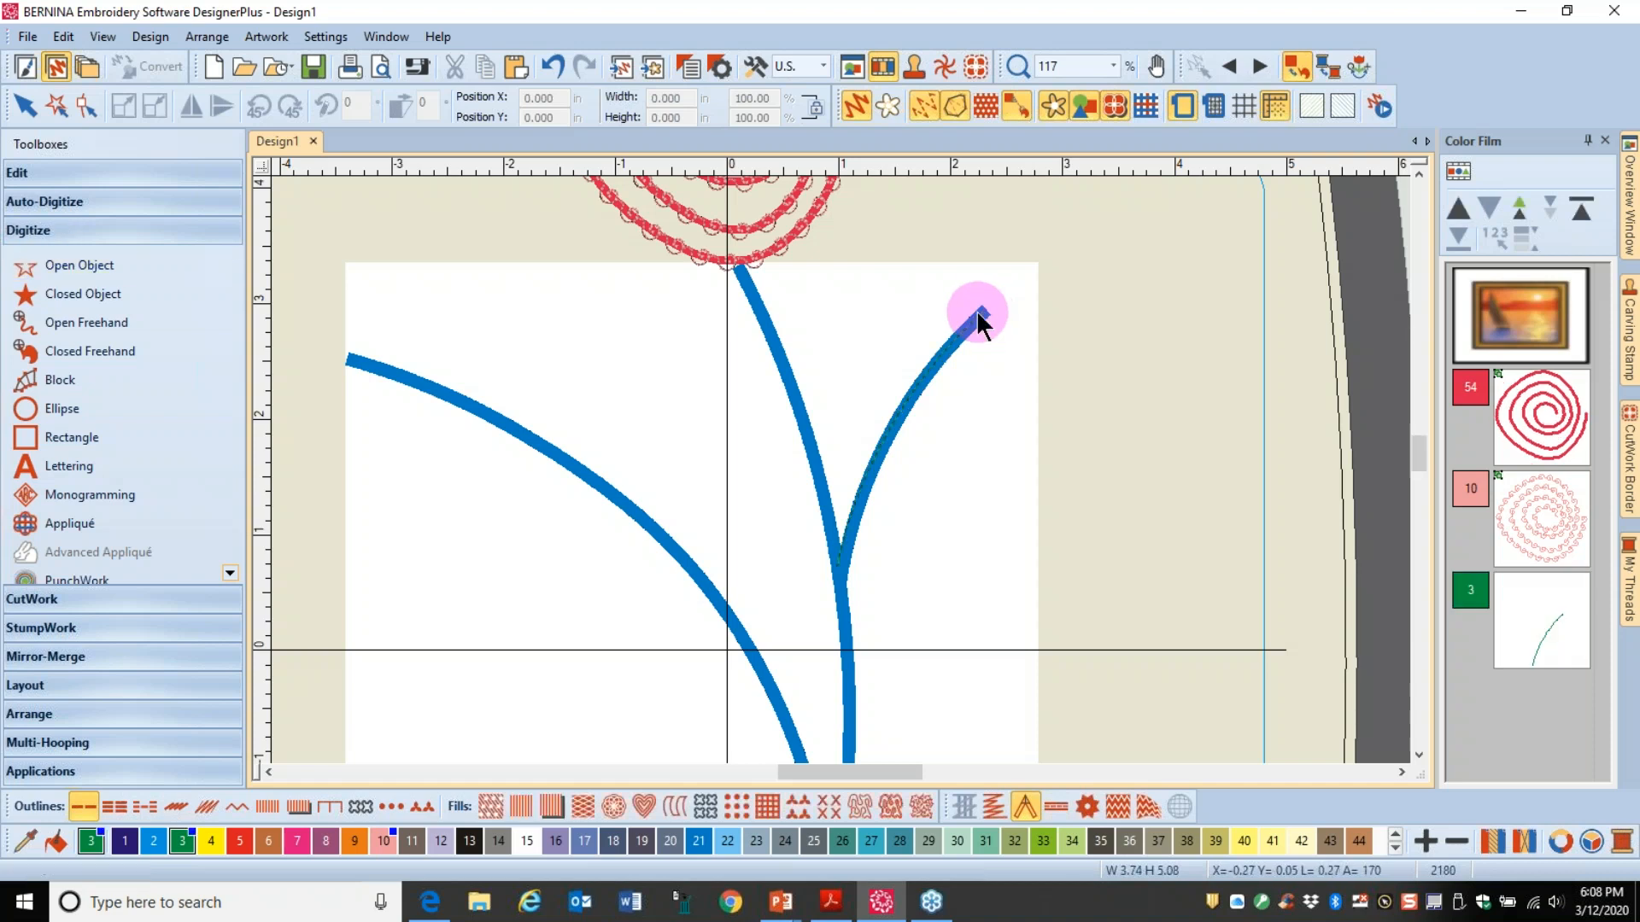
Step: Apply Double Run to the digitized branch and change its outline to Backstitch
left_click(901, 408)
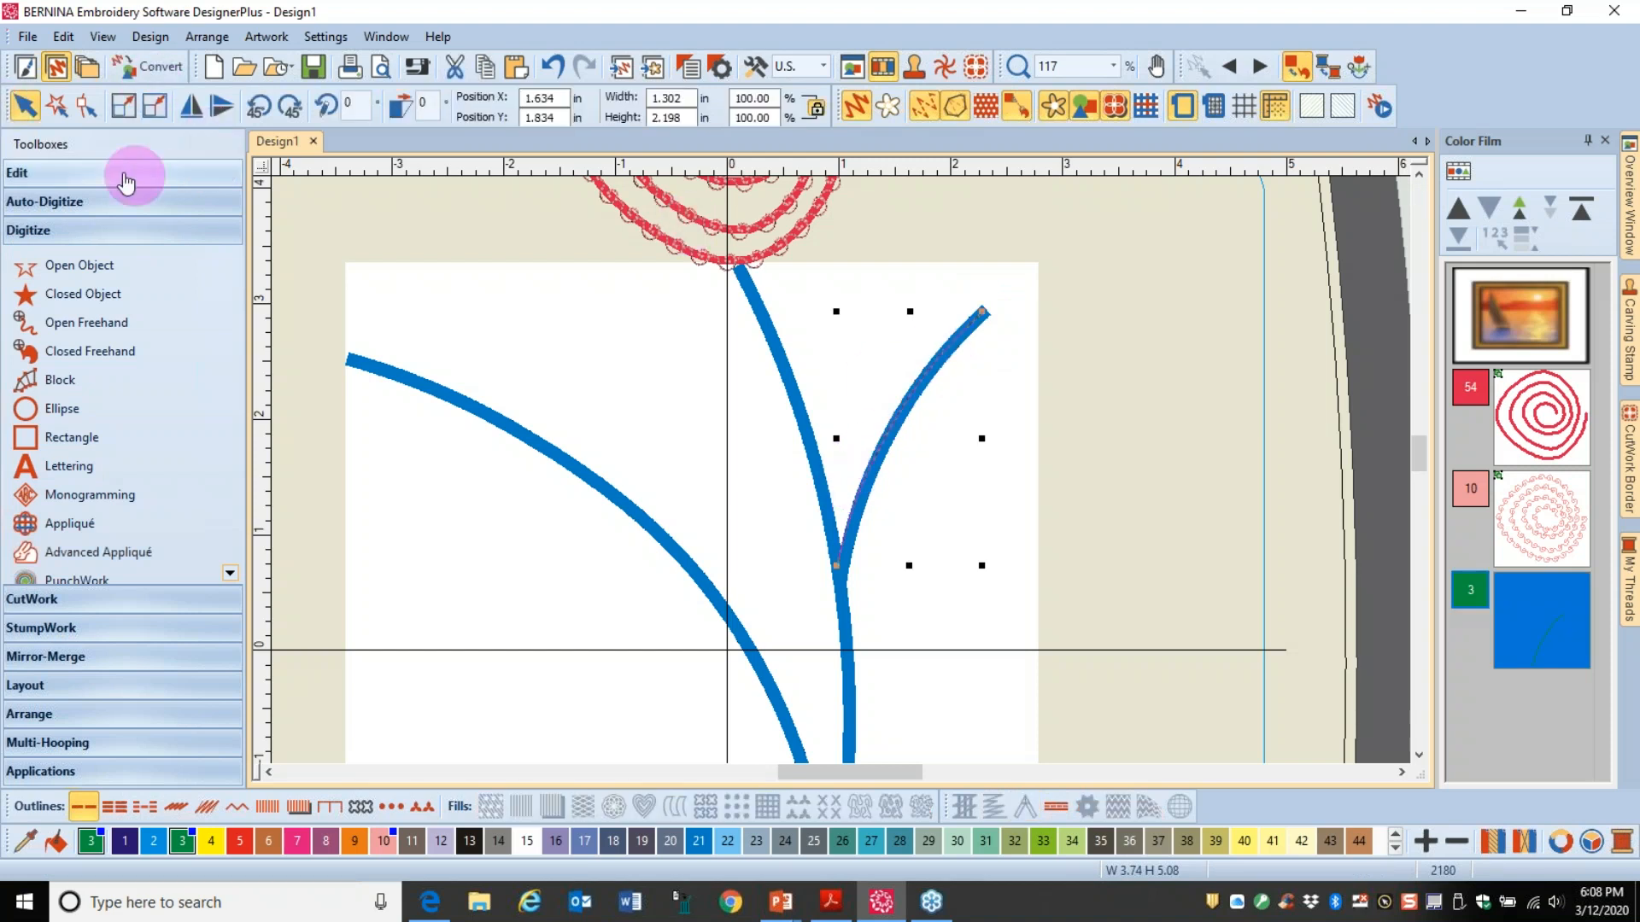
left_click(77, 175)
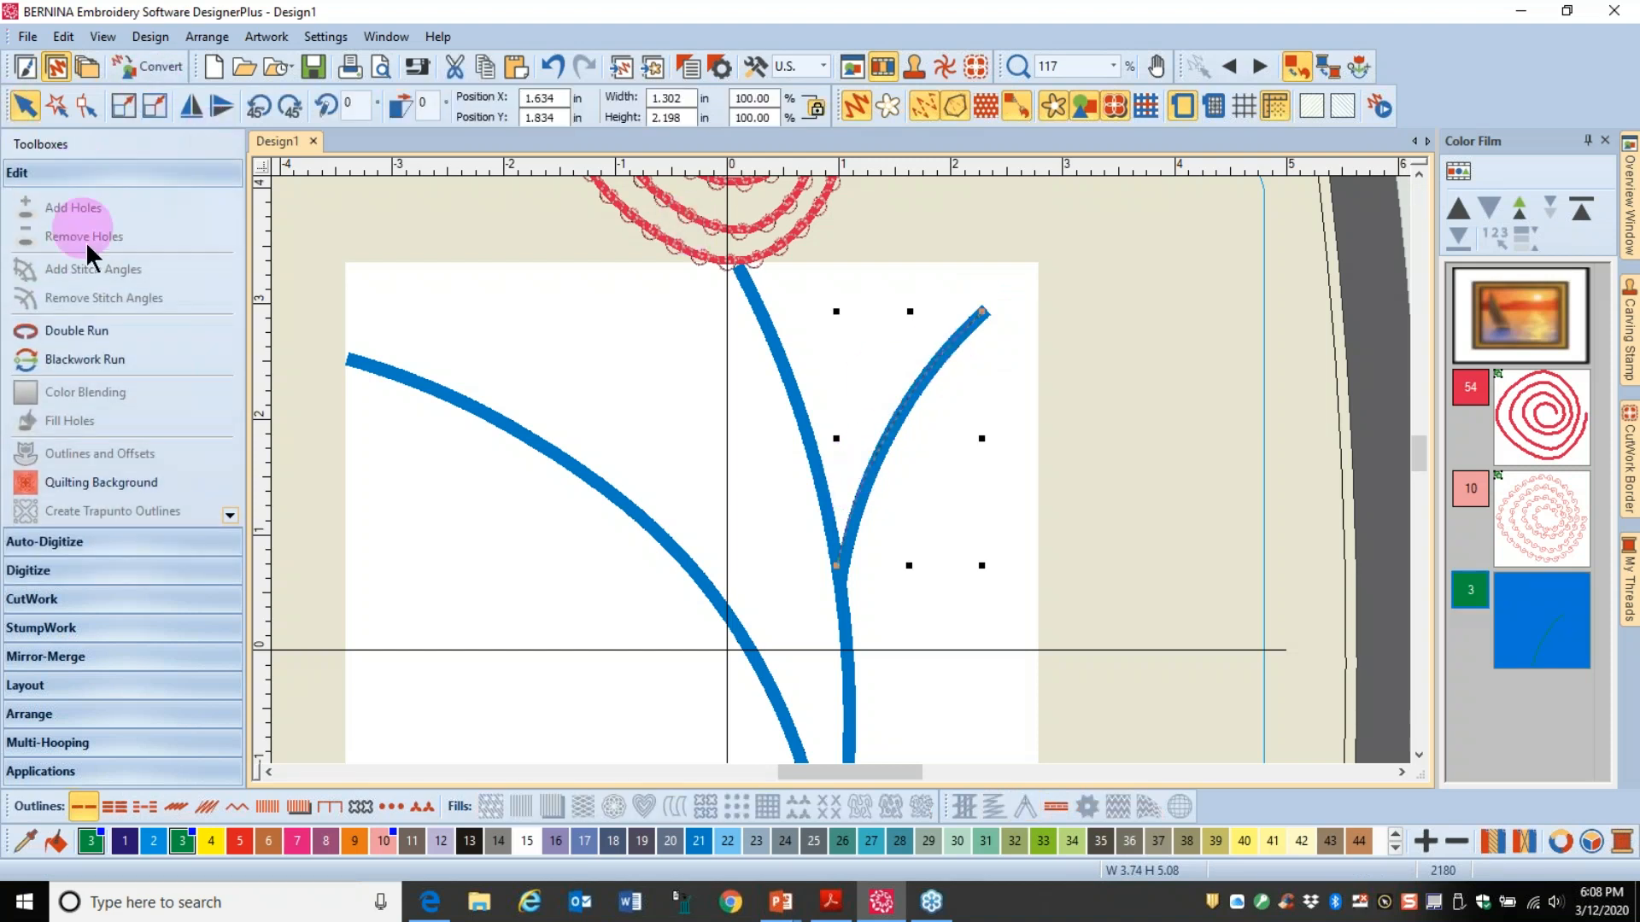
left_click(84, 332)
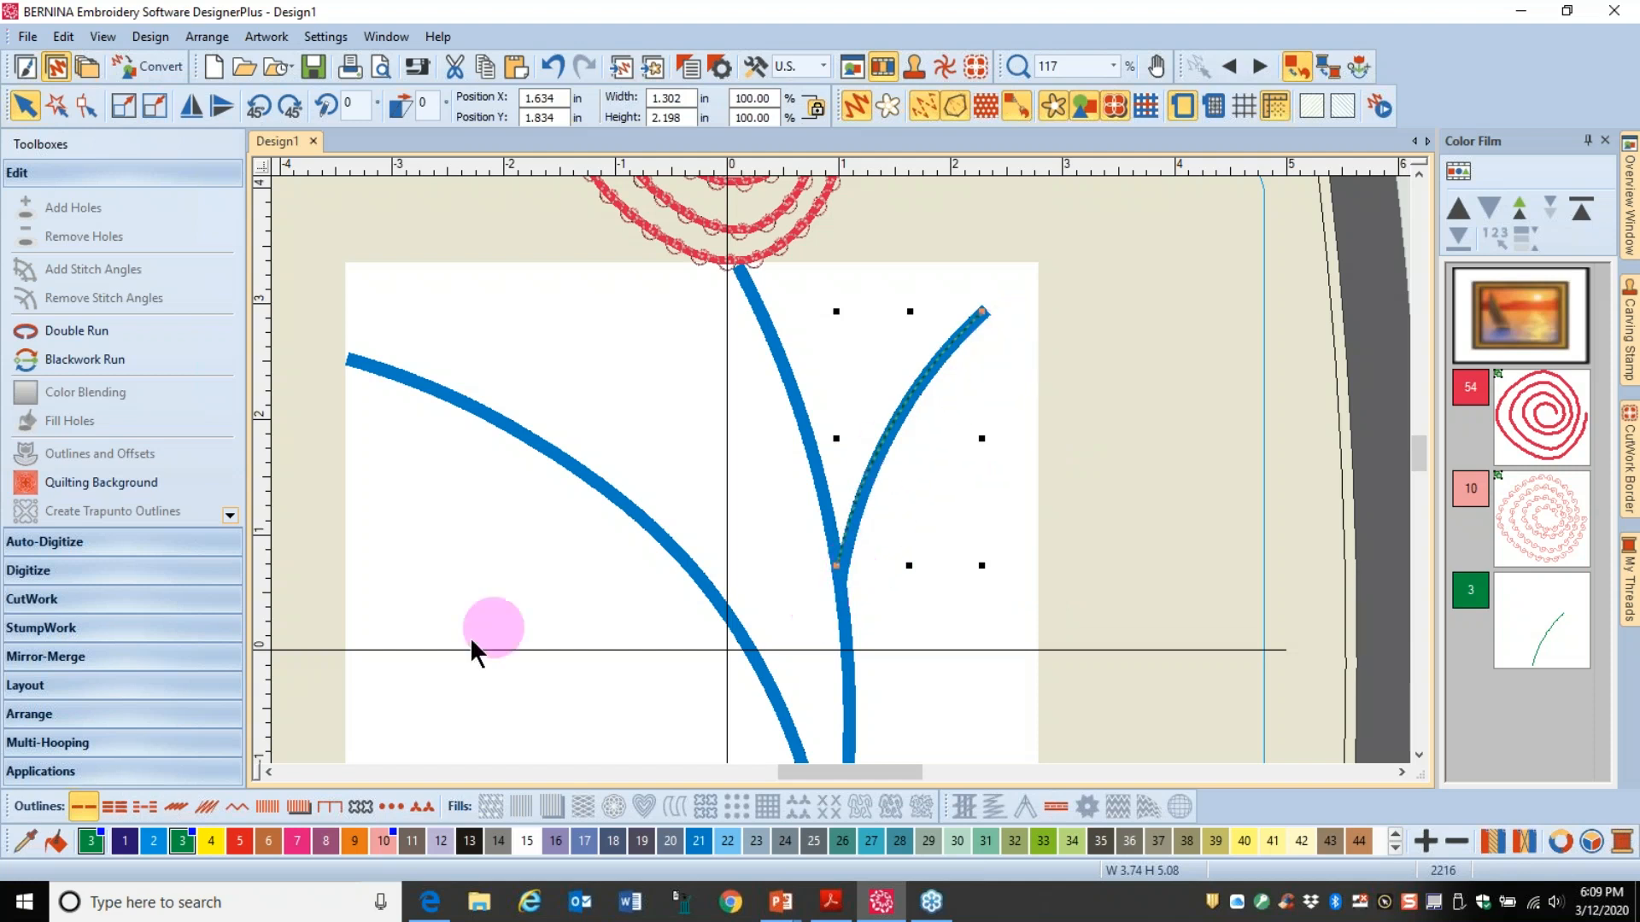
left_click(177, 811)
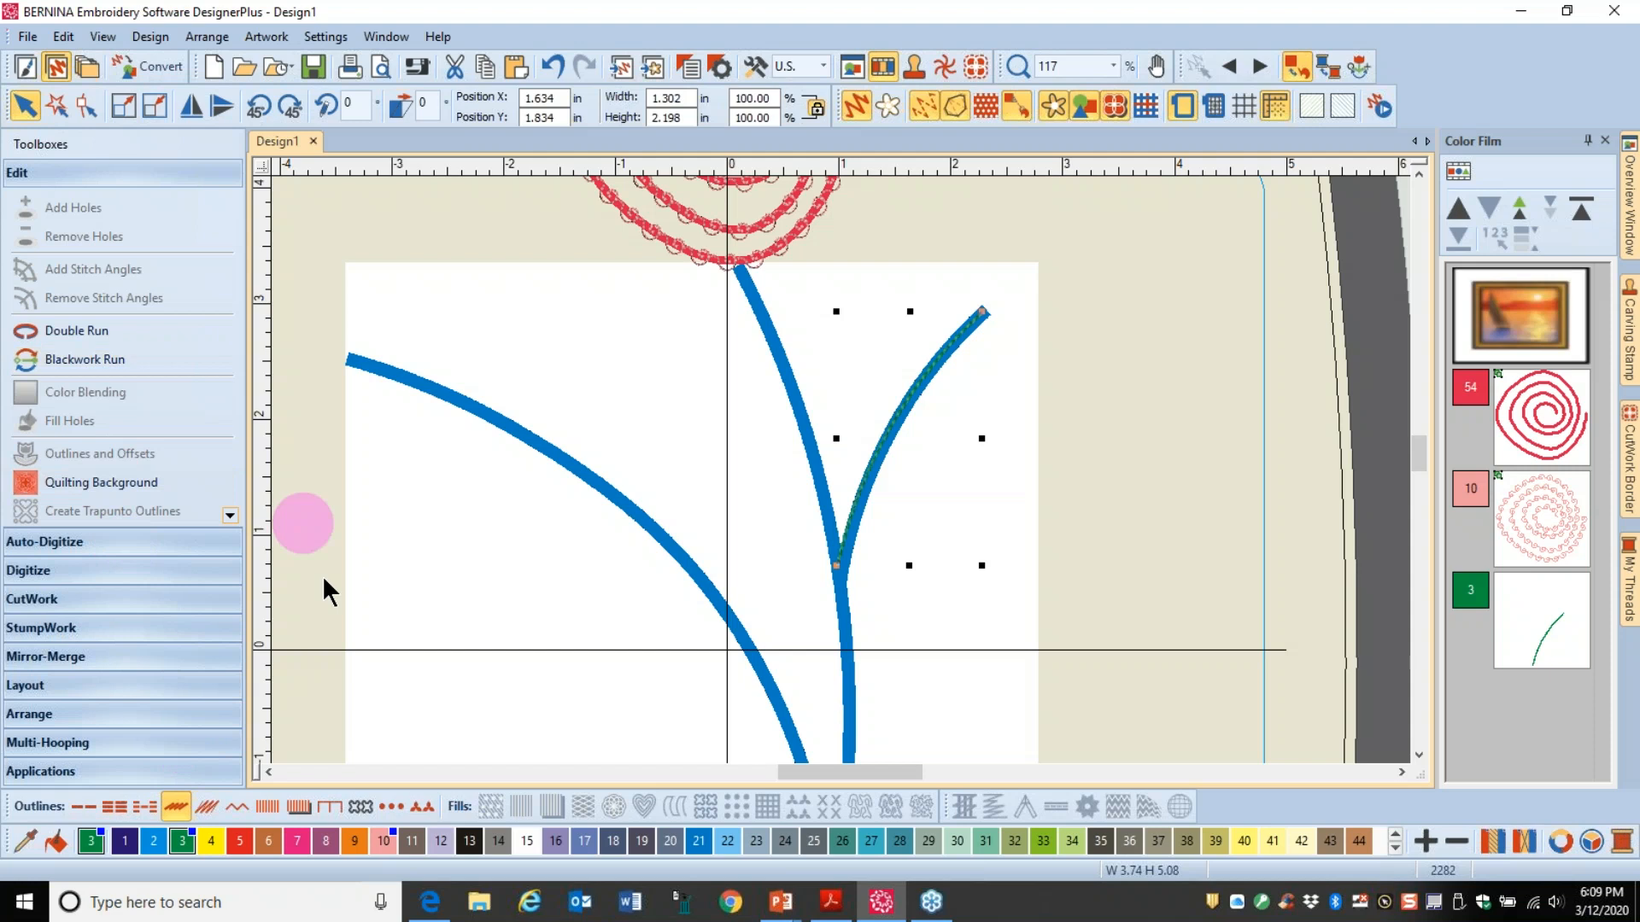
Step: Digitize the main stem from the short upper branch's junction down to the long left branch's junction as a three-point open object
left_click(35, 581)
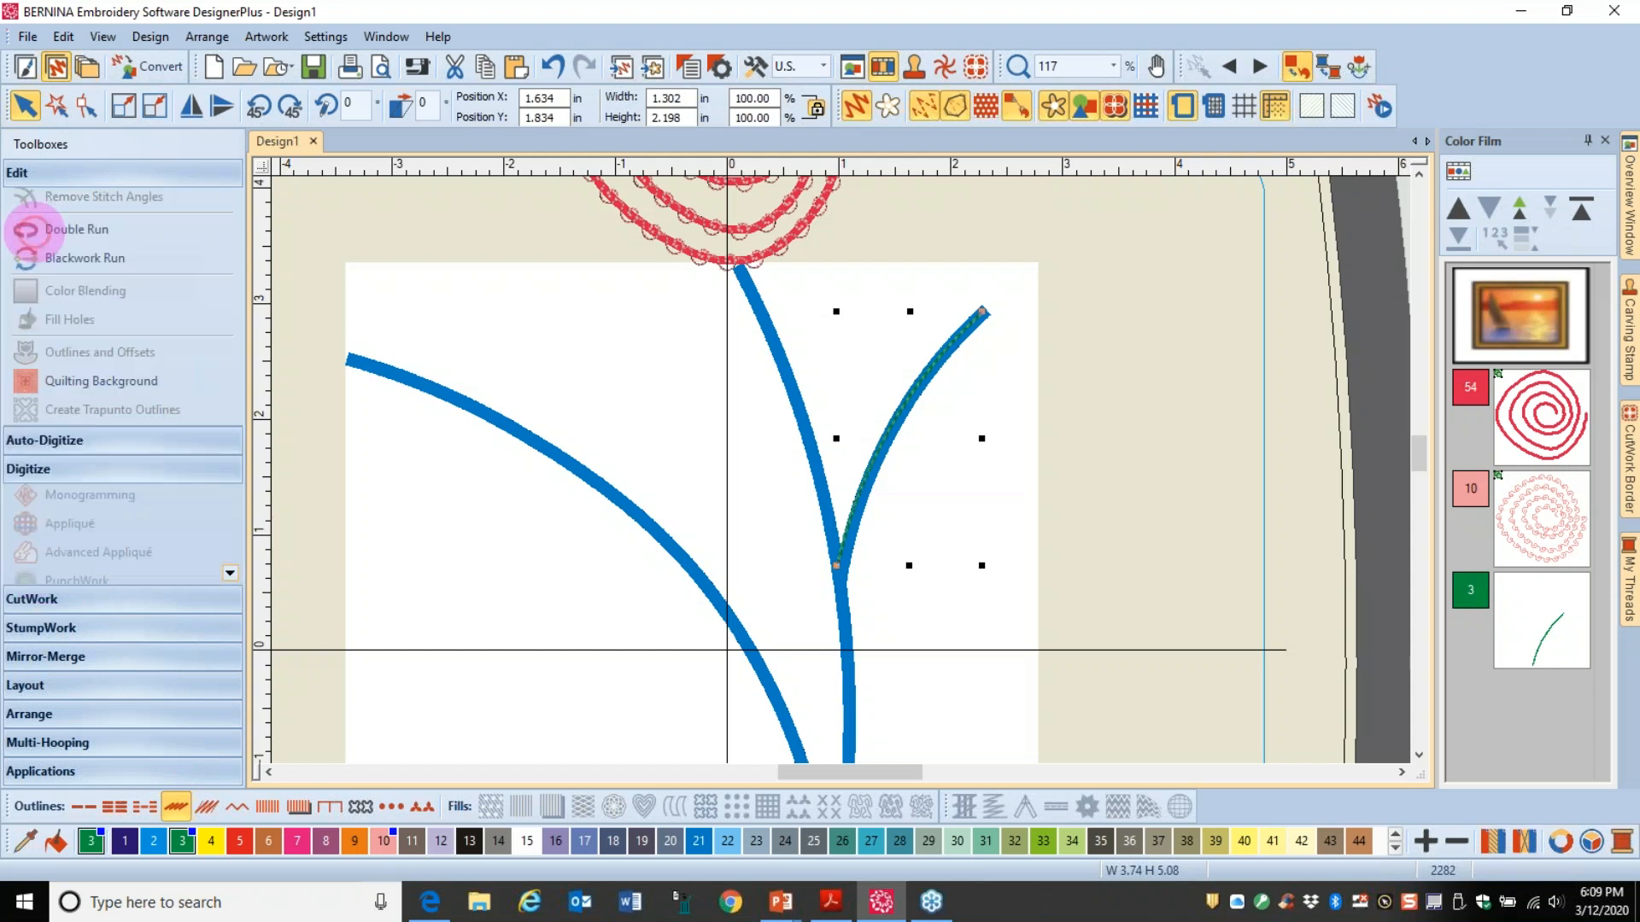
left_click(73, 278)
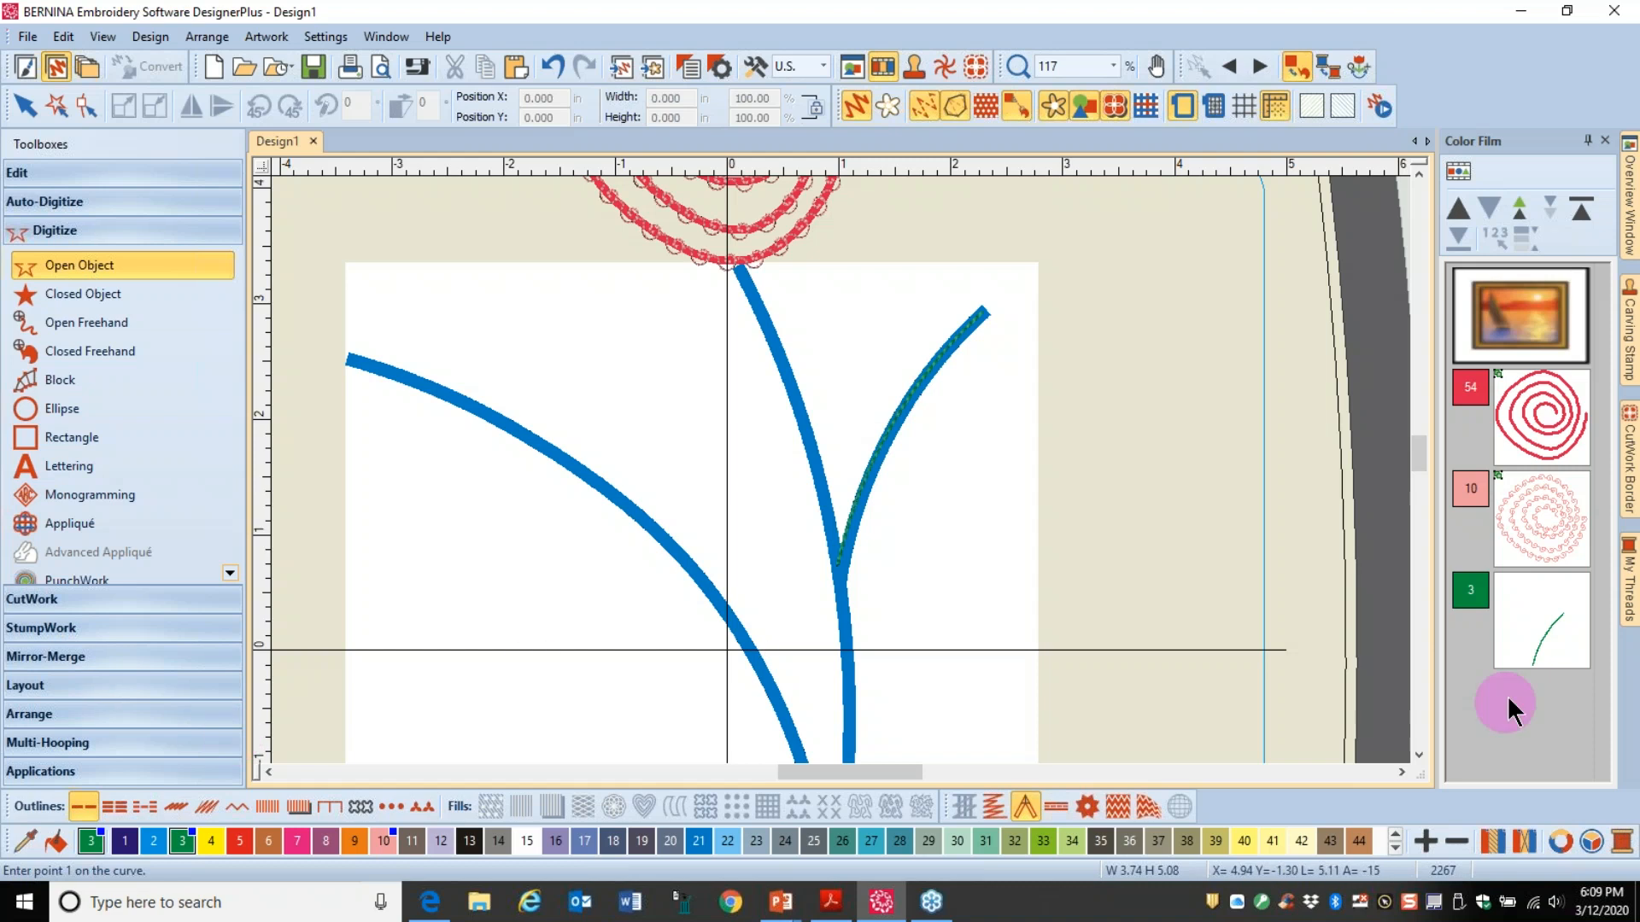
left_click_drag(1417, 456, 1426, 483)
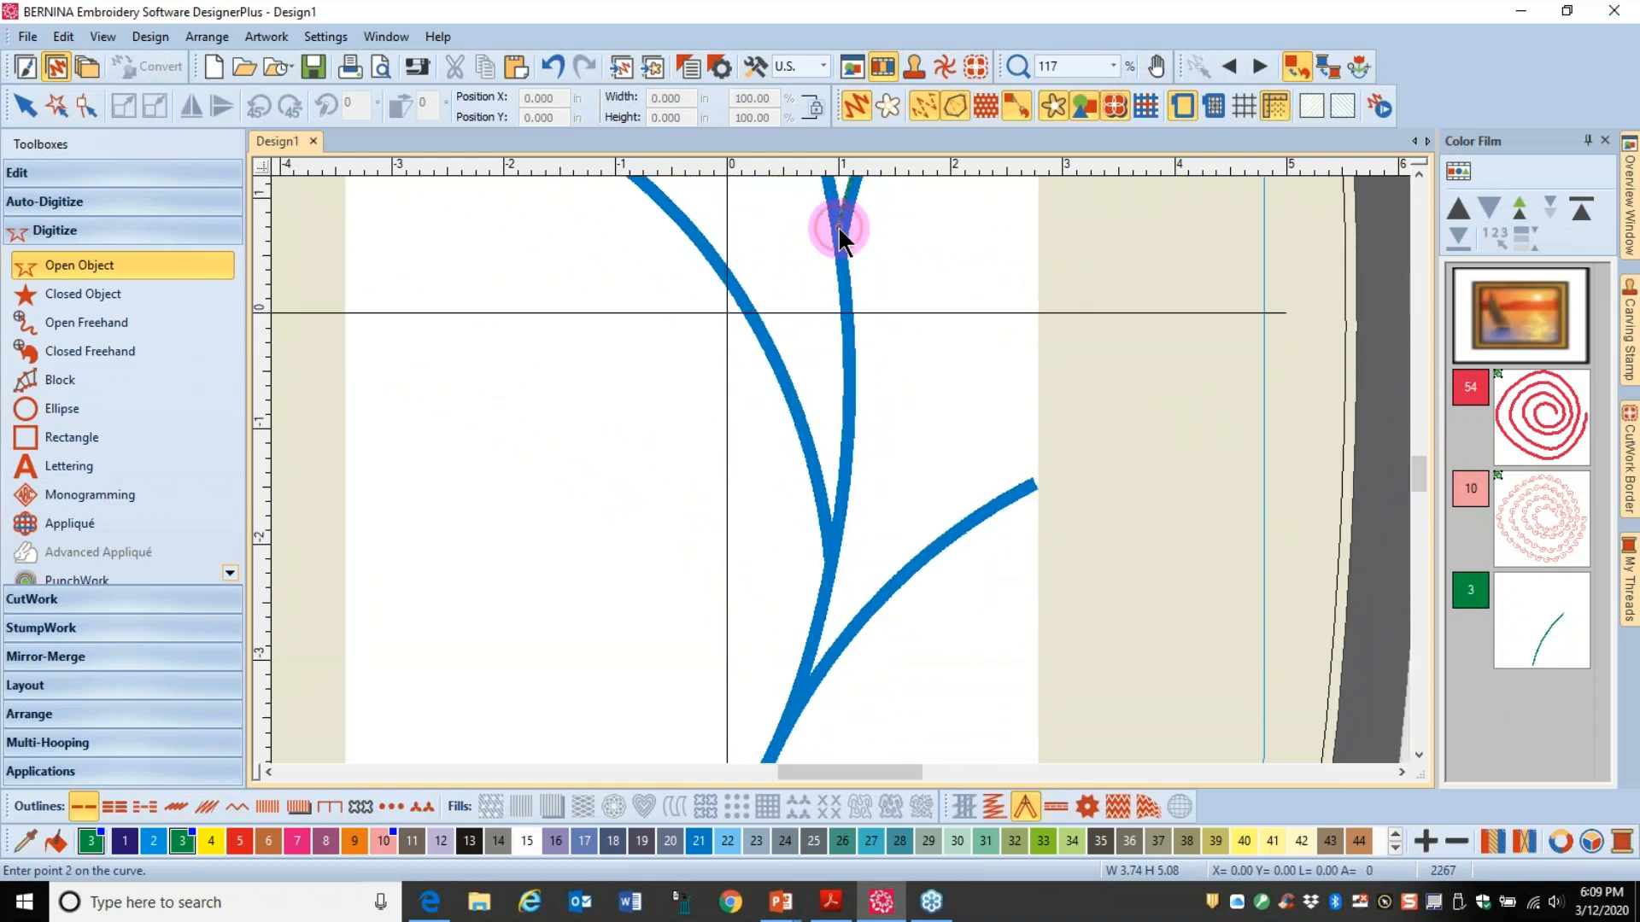
left_click(851, 393)
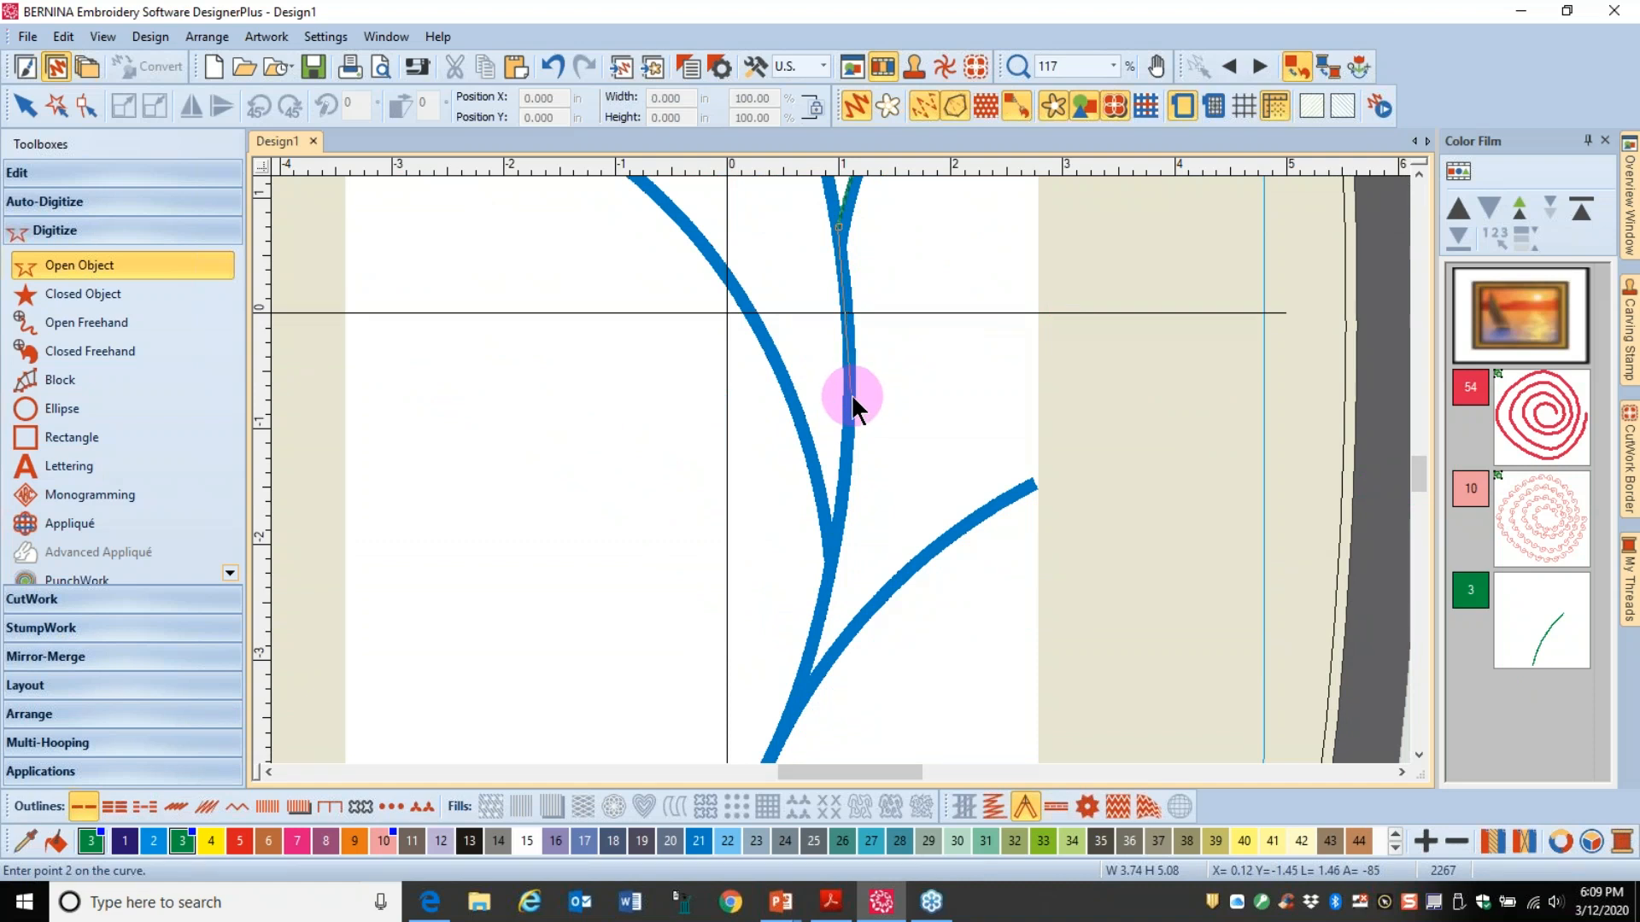
left_click(833, 550)
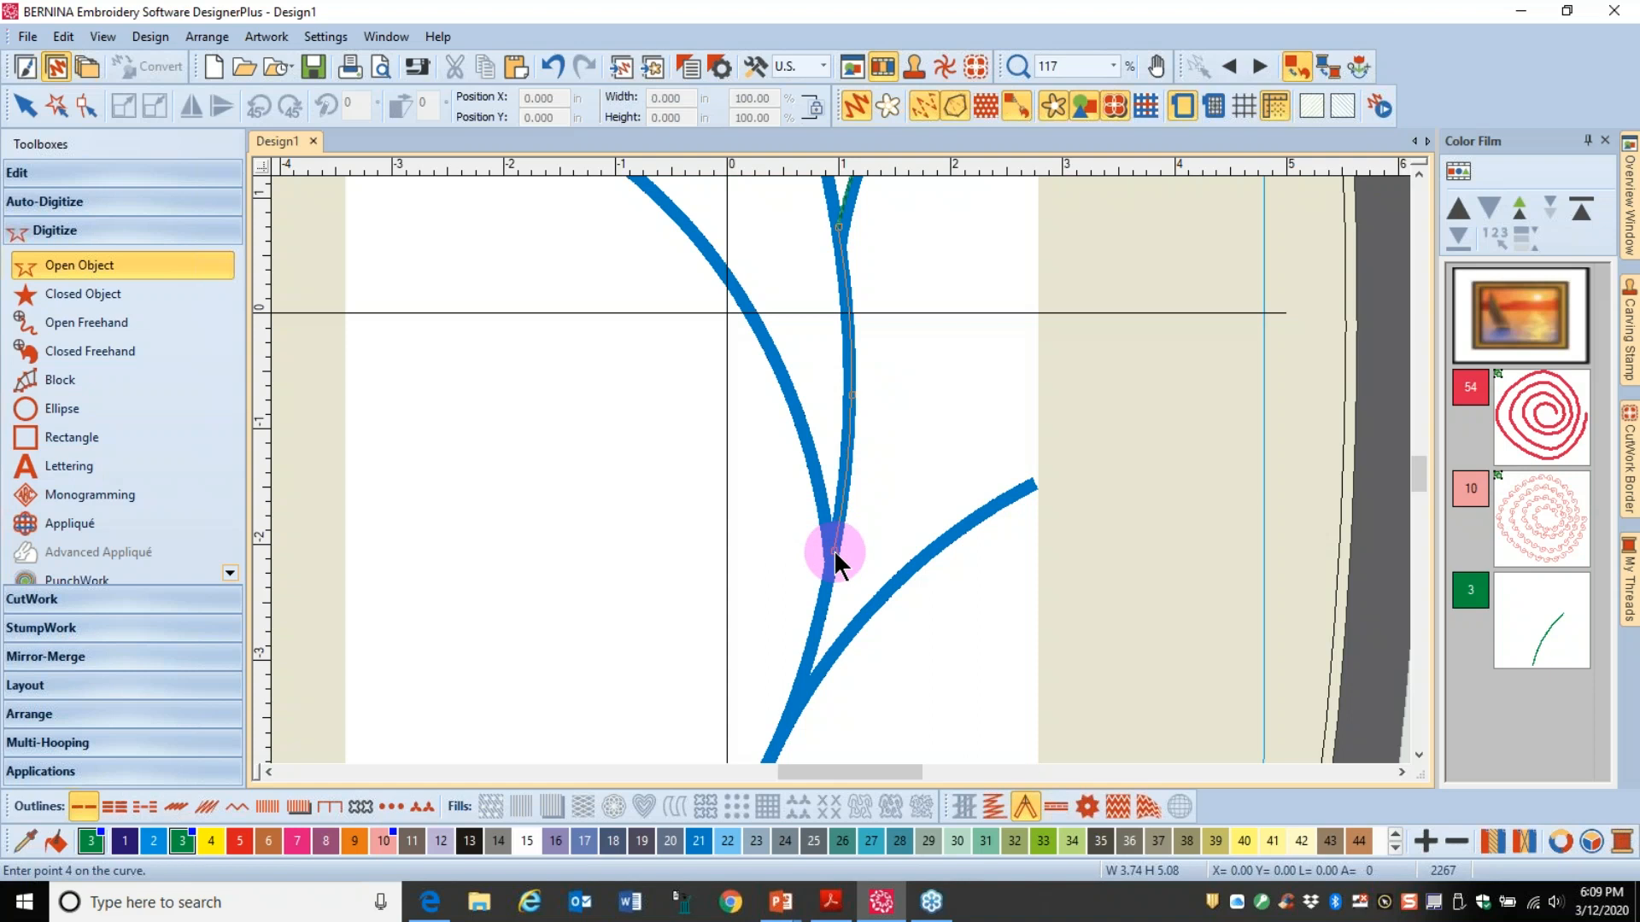
key("Return")
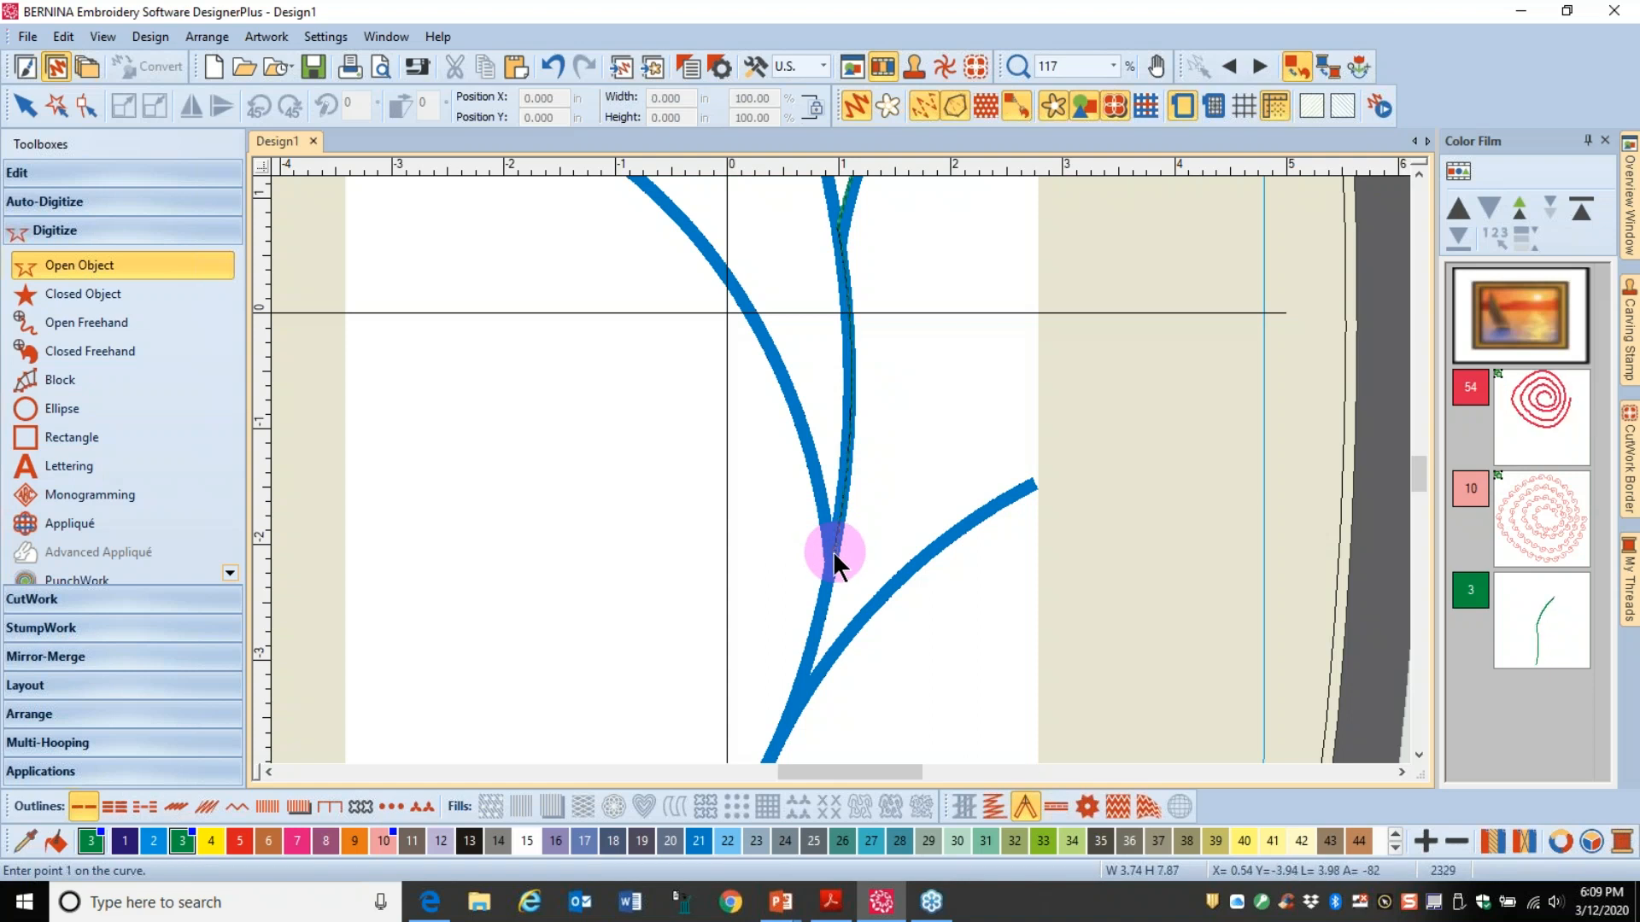
Step: Trace the long left branch of the stem artwork from its junction to its tip as a five-point open object
left_click(833, 552)
left_click(782, 369)
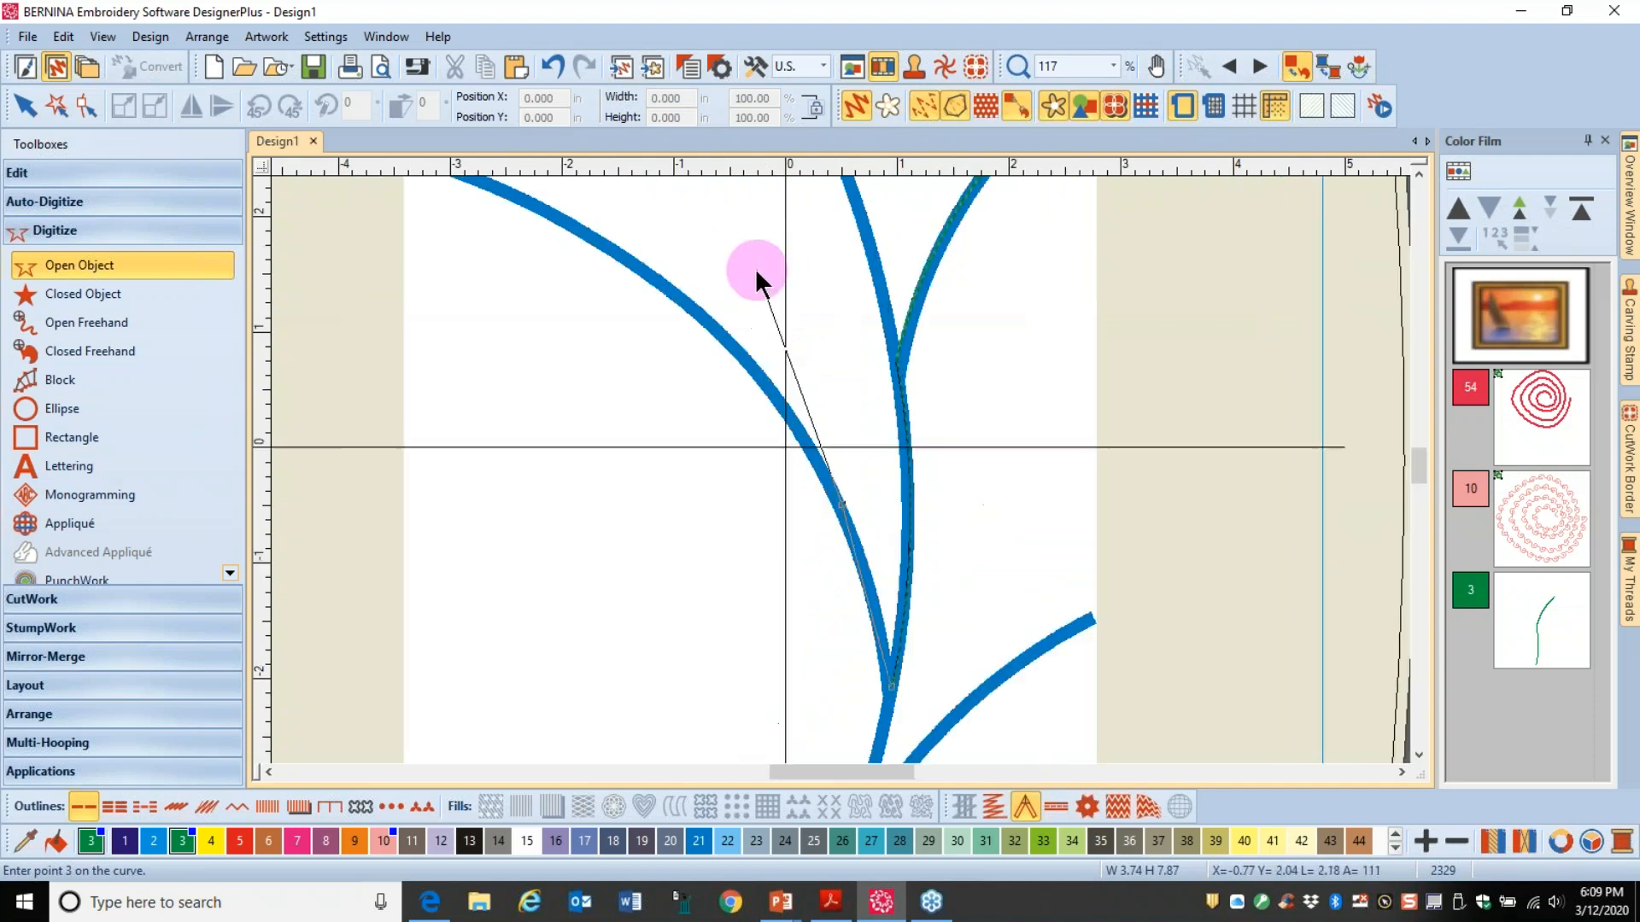
left_click(724, 332)
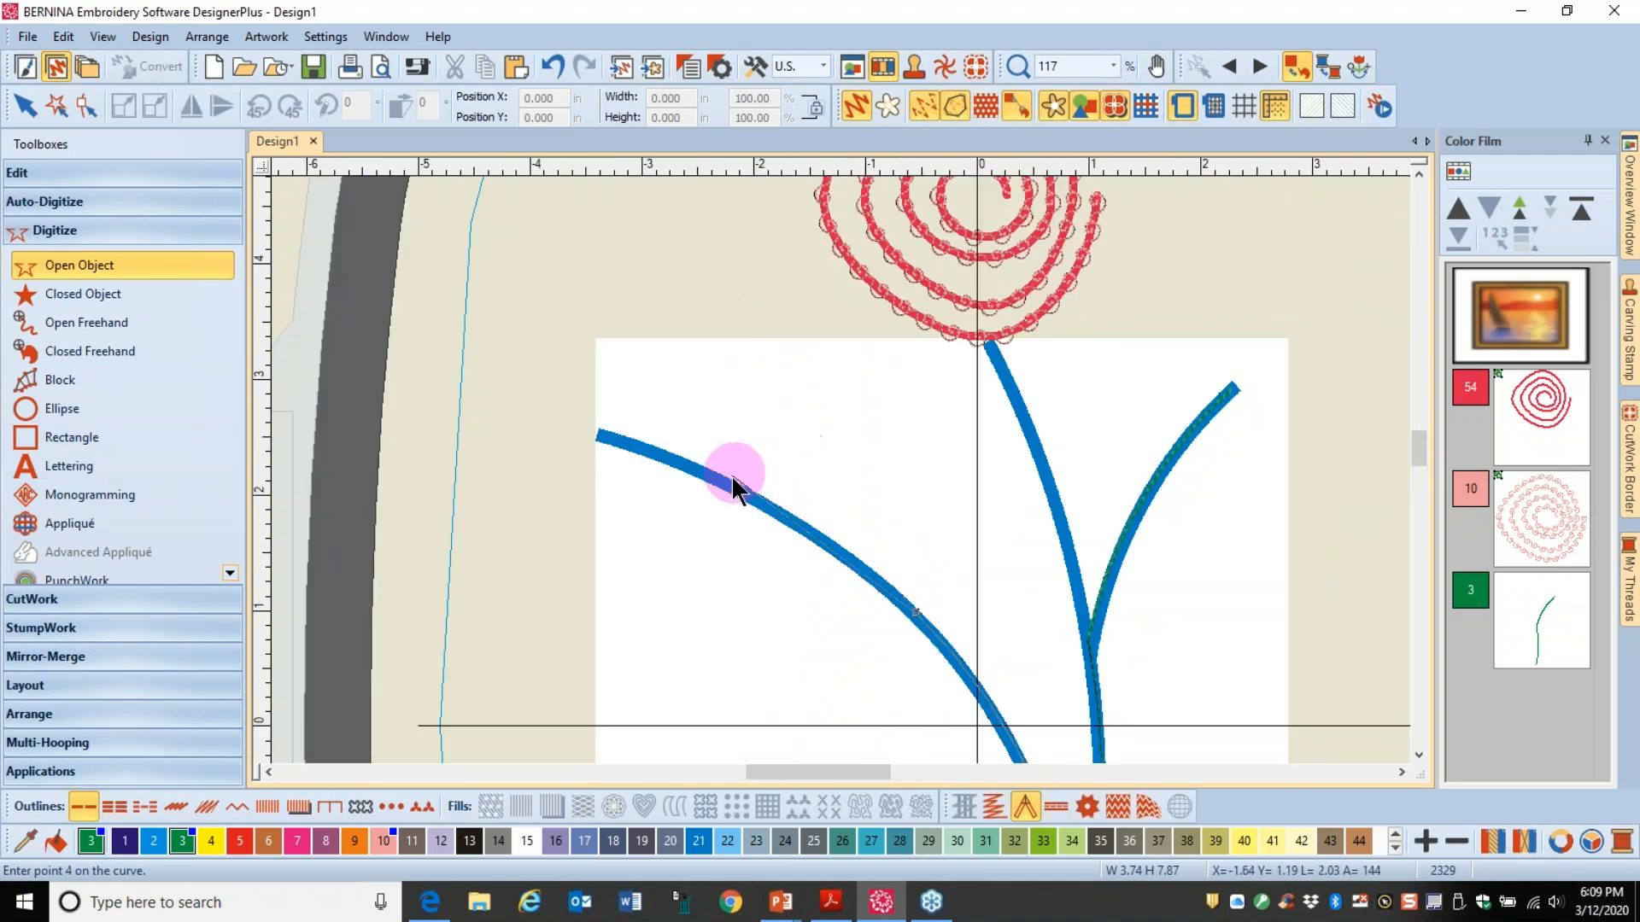
left_click(736, 486)
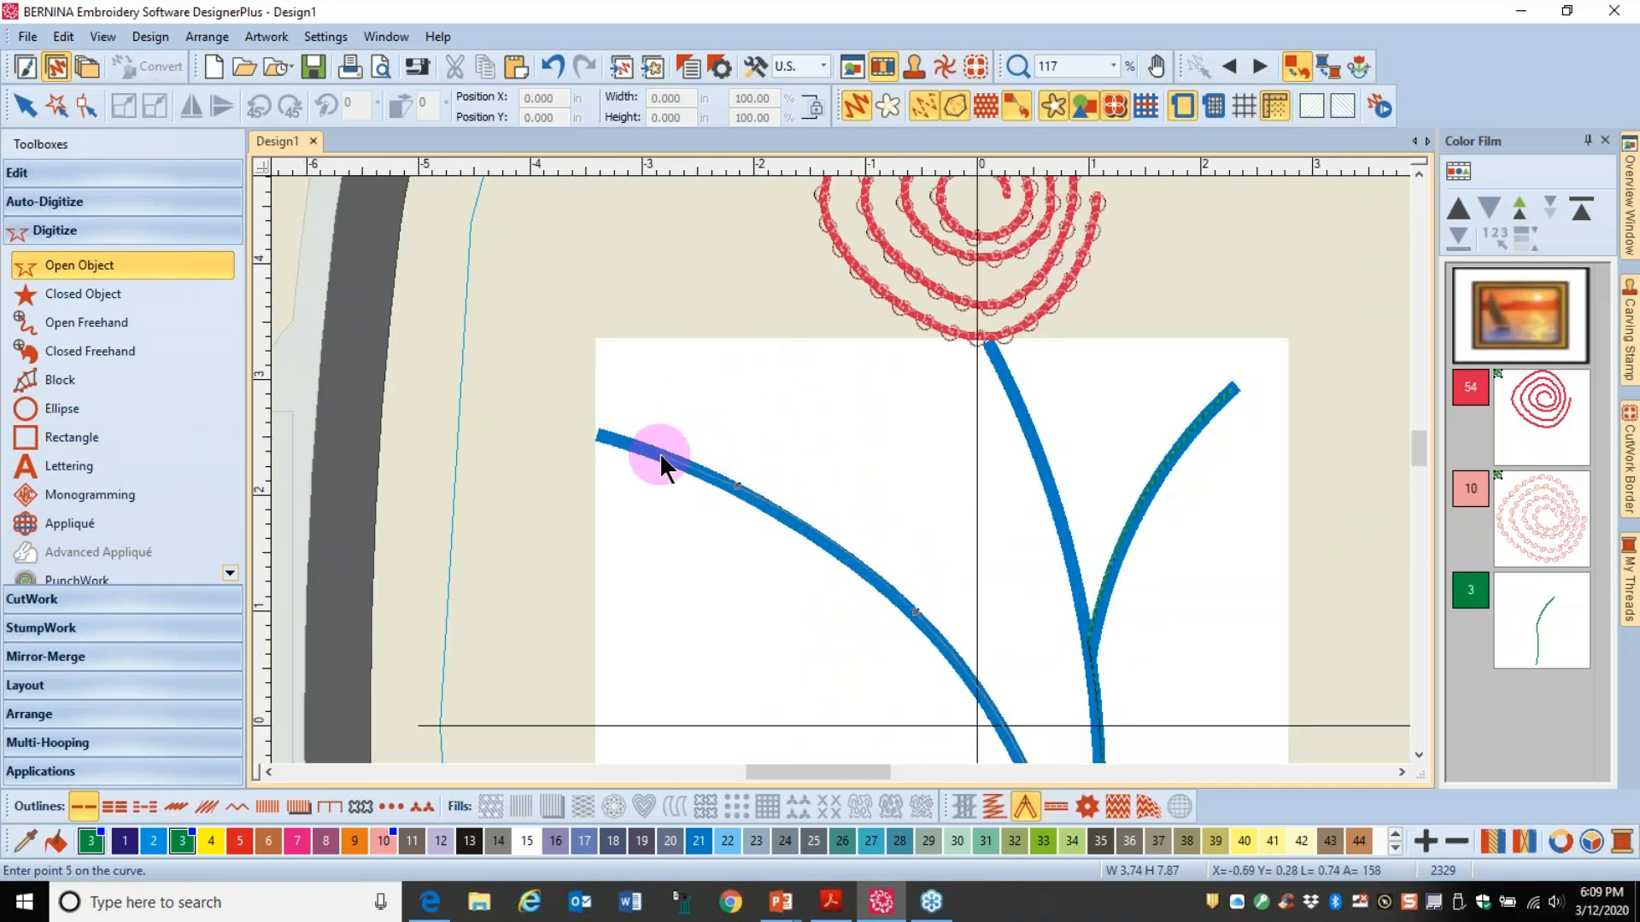
left_click(598, 431)
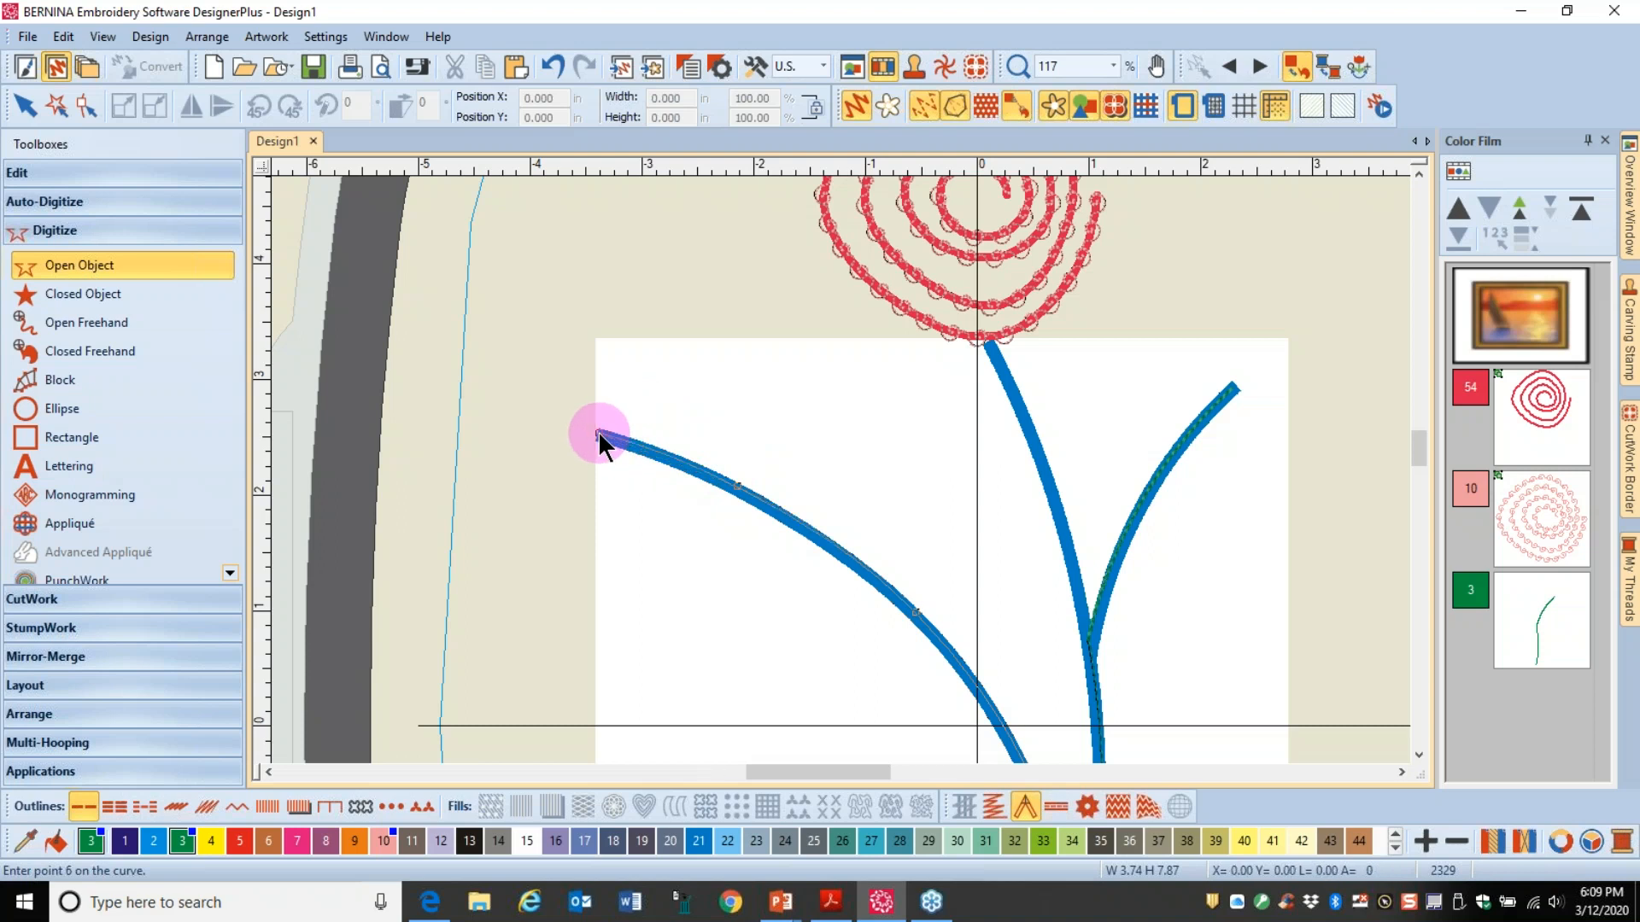
key("Return")
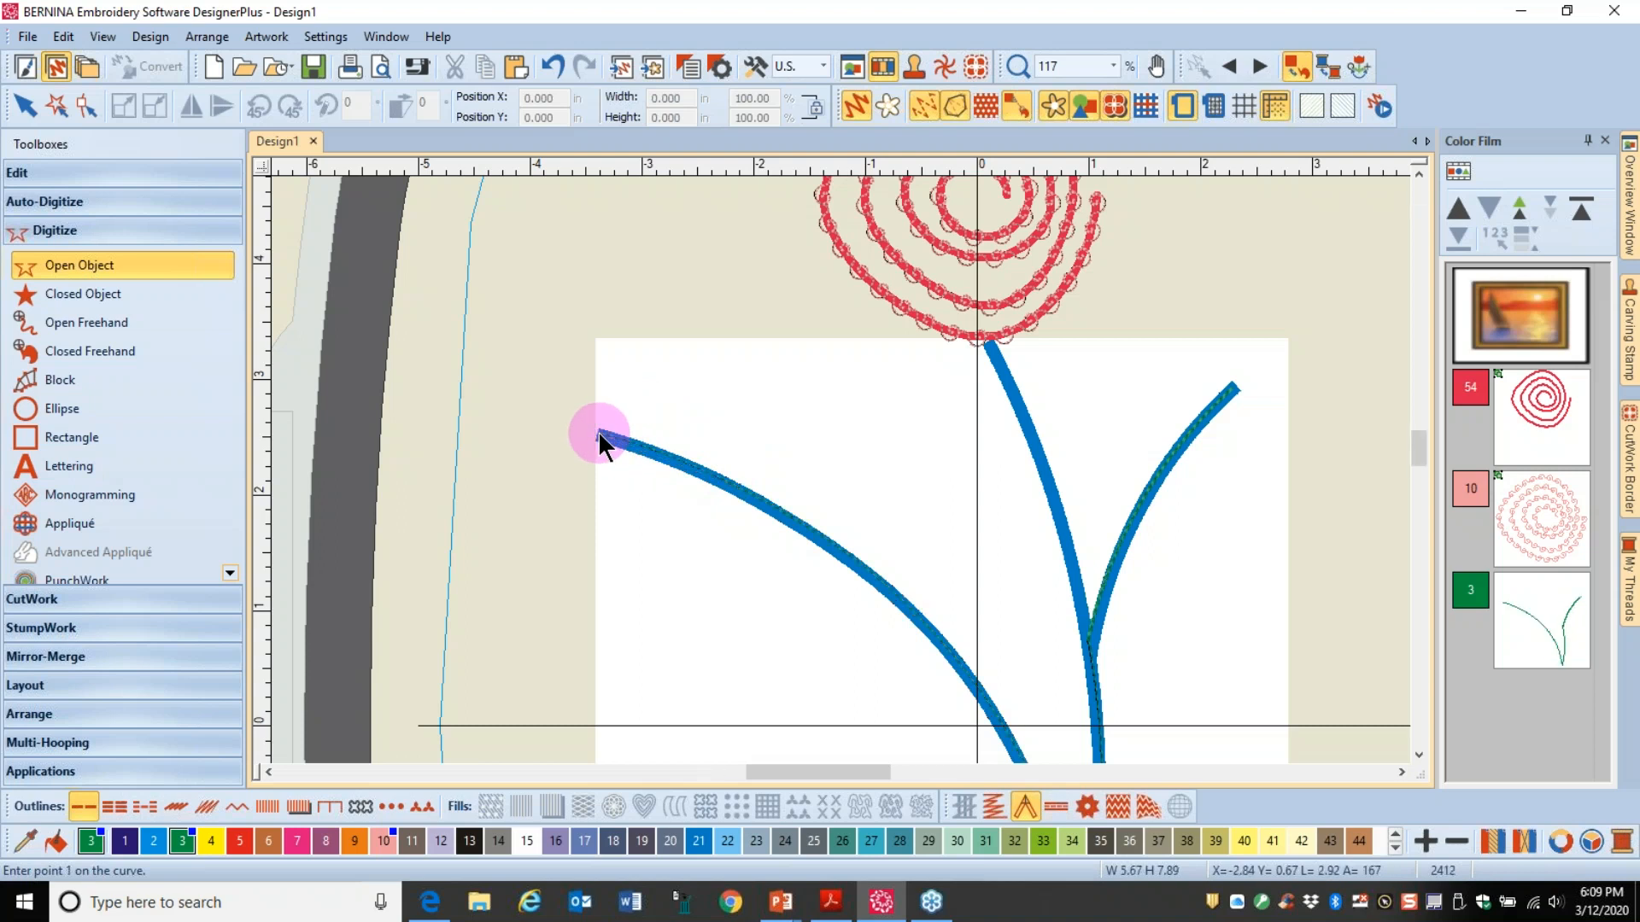
Step: Apply Double Run to the long left branch and change its outline to Backstitch
key("Escape")
left_click(665, 453)
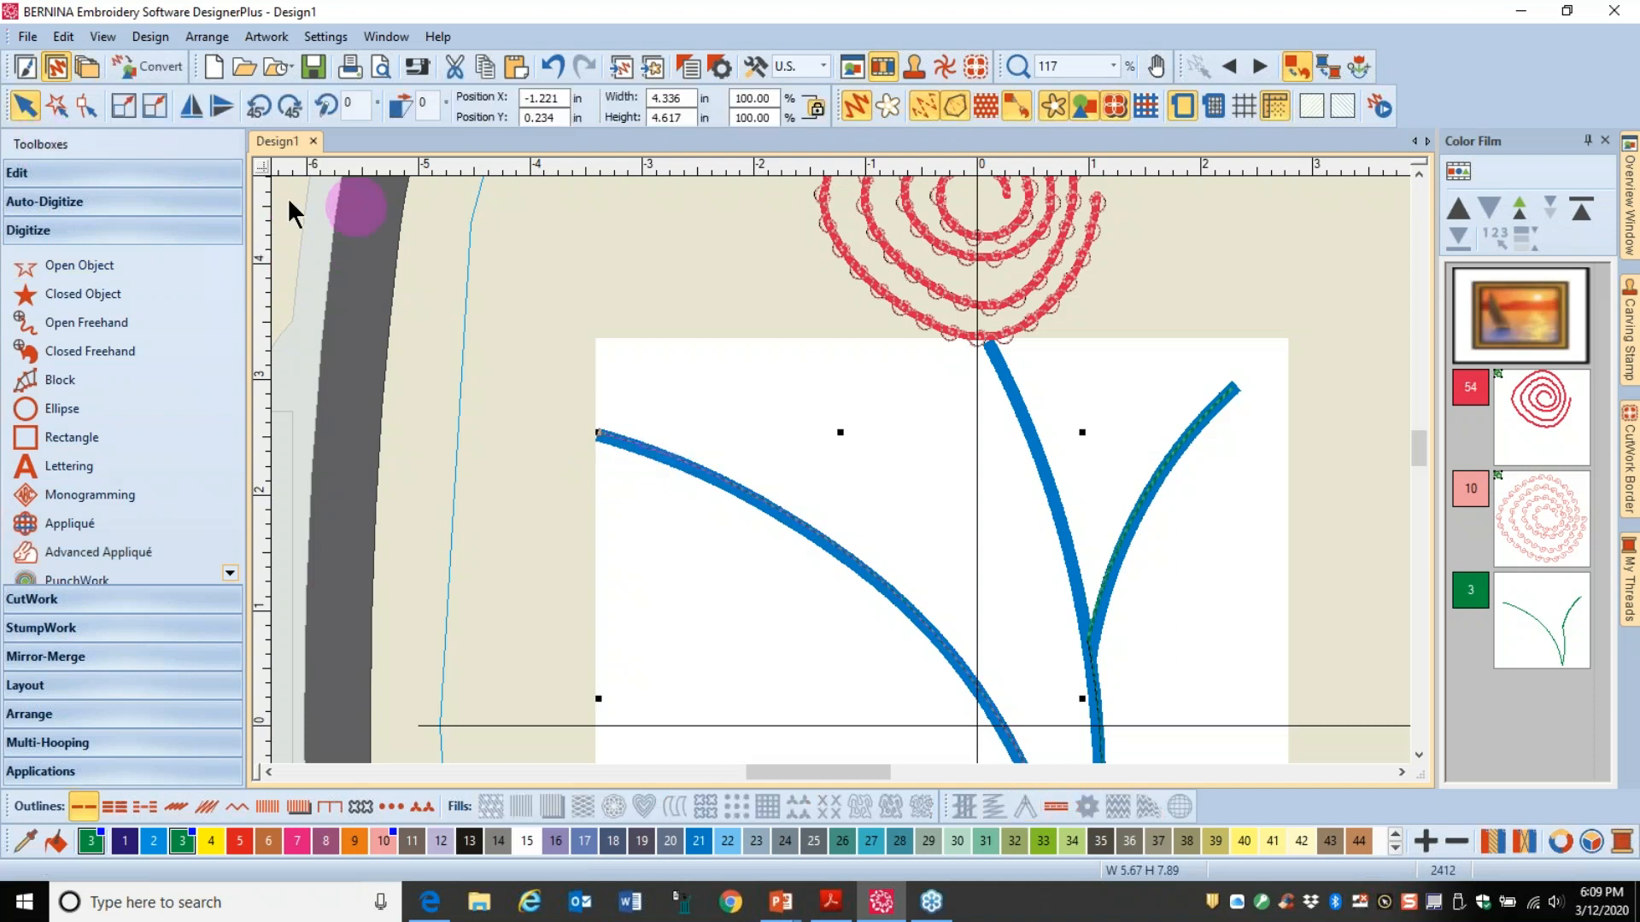
left_click(110, 178)
left_click(77, 330)
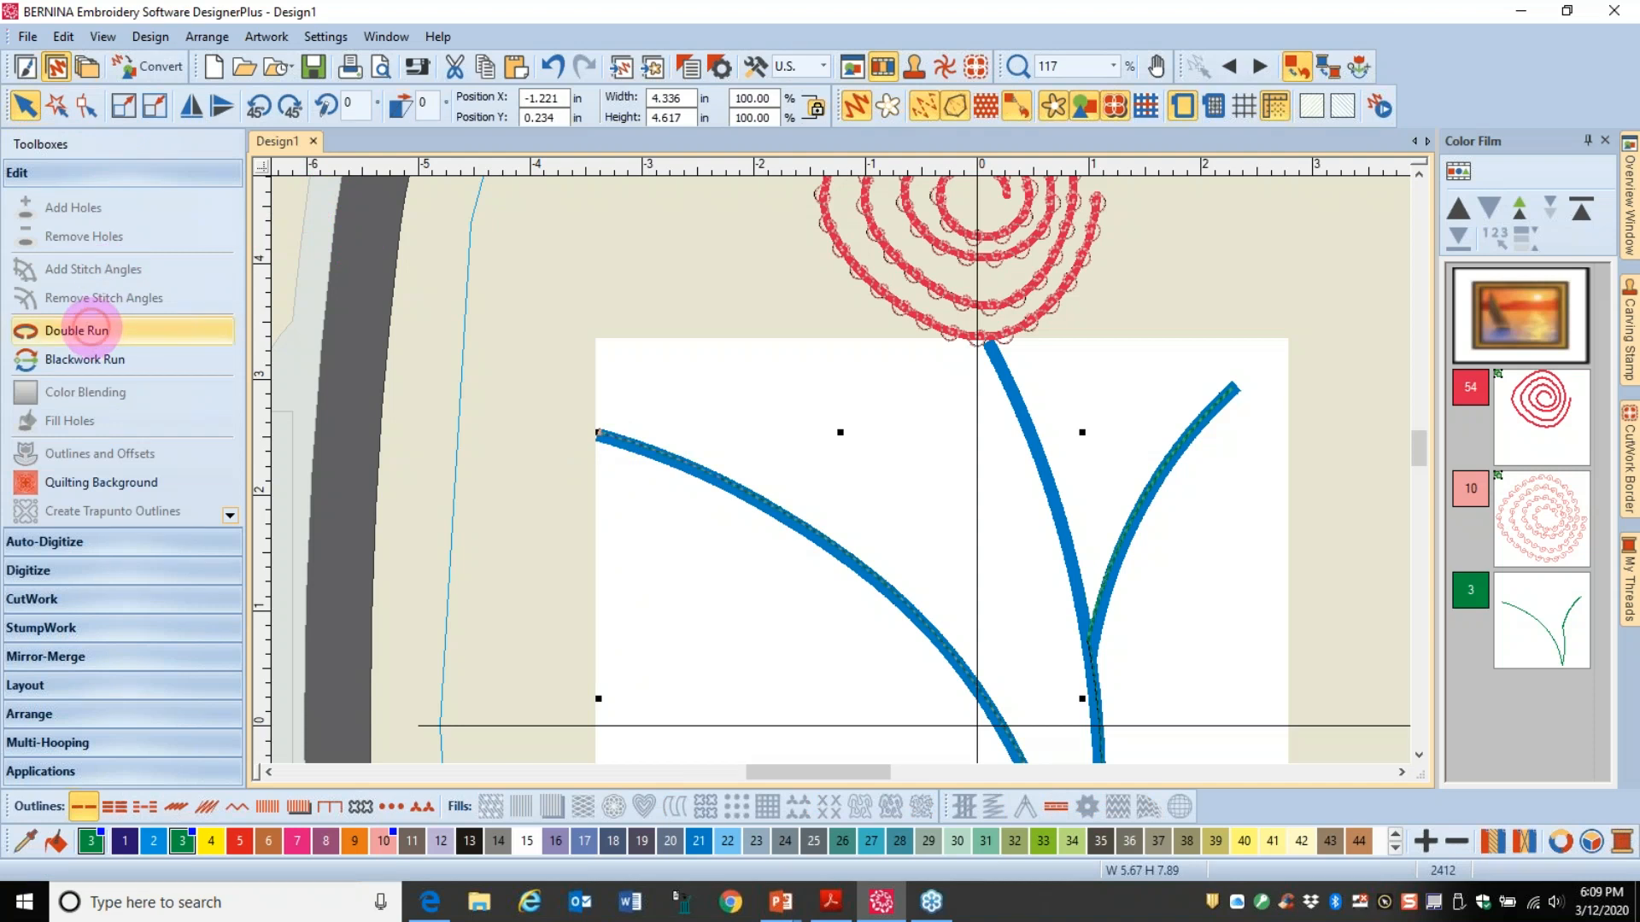
left_click(176, 806)
Step: Digitize the stem segment between the left branch's junction and the lower right branch's junction as a three-point open object
left_click_drag(1426, 444, 1421, 481)
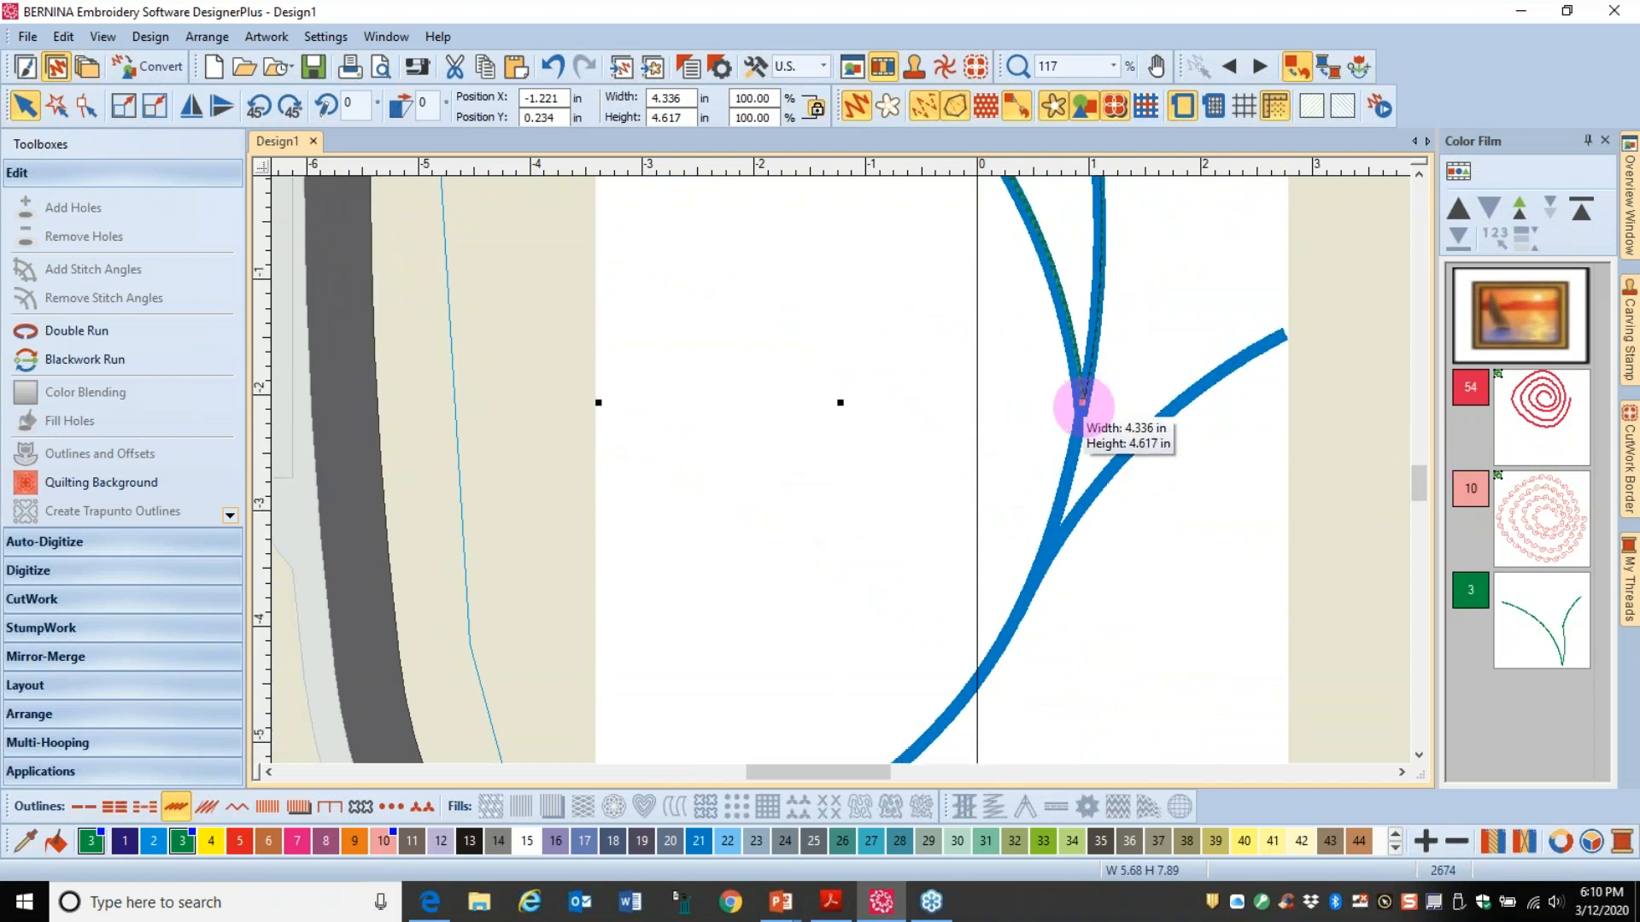
left_click(38, 573)
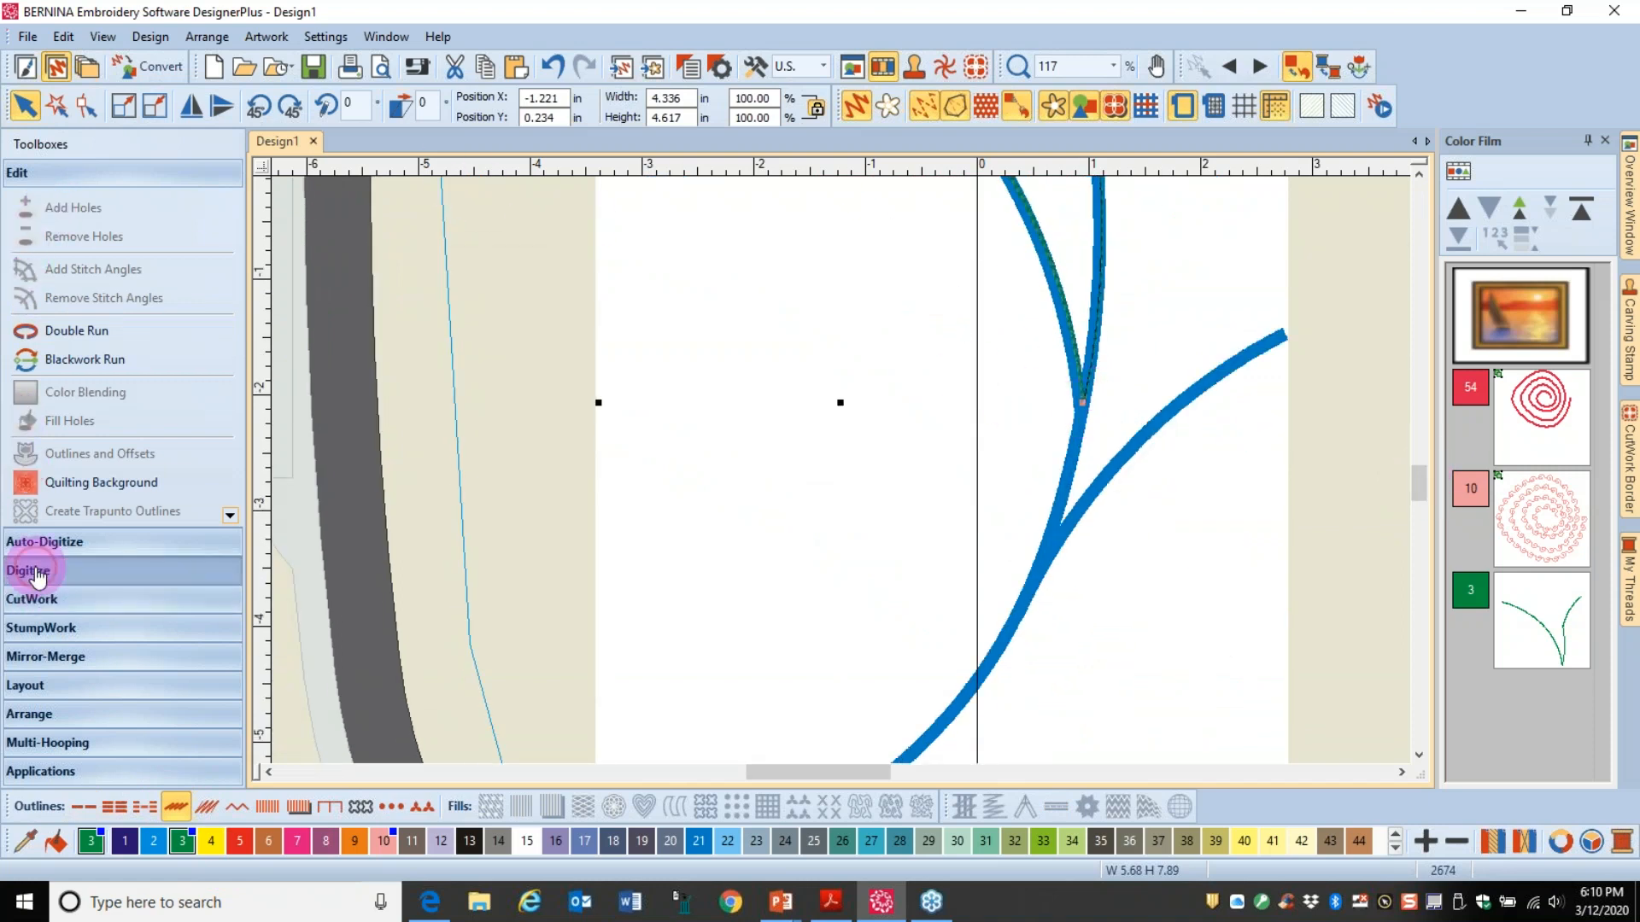
left_click(71, 275)
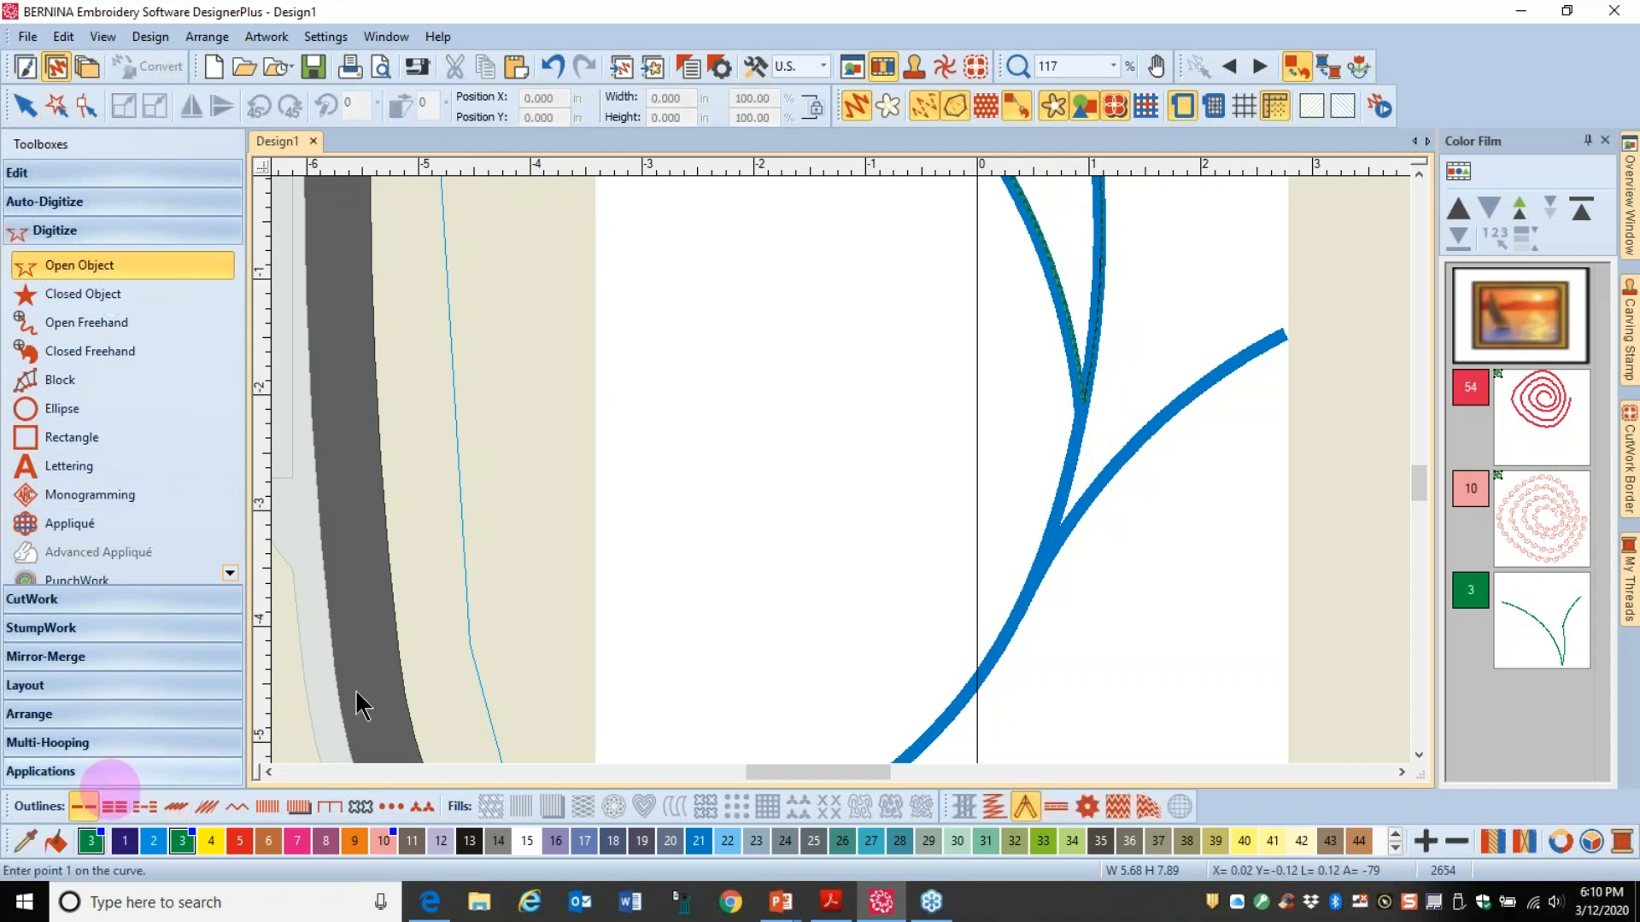
left_click(1082, 398)
left_click(1073, 461)
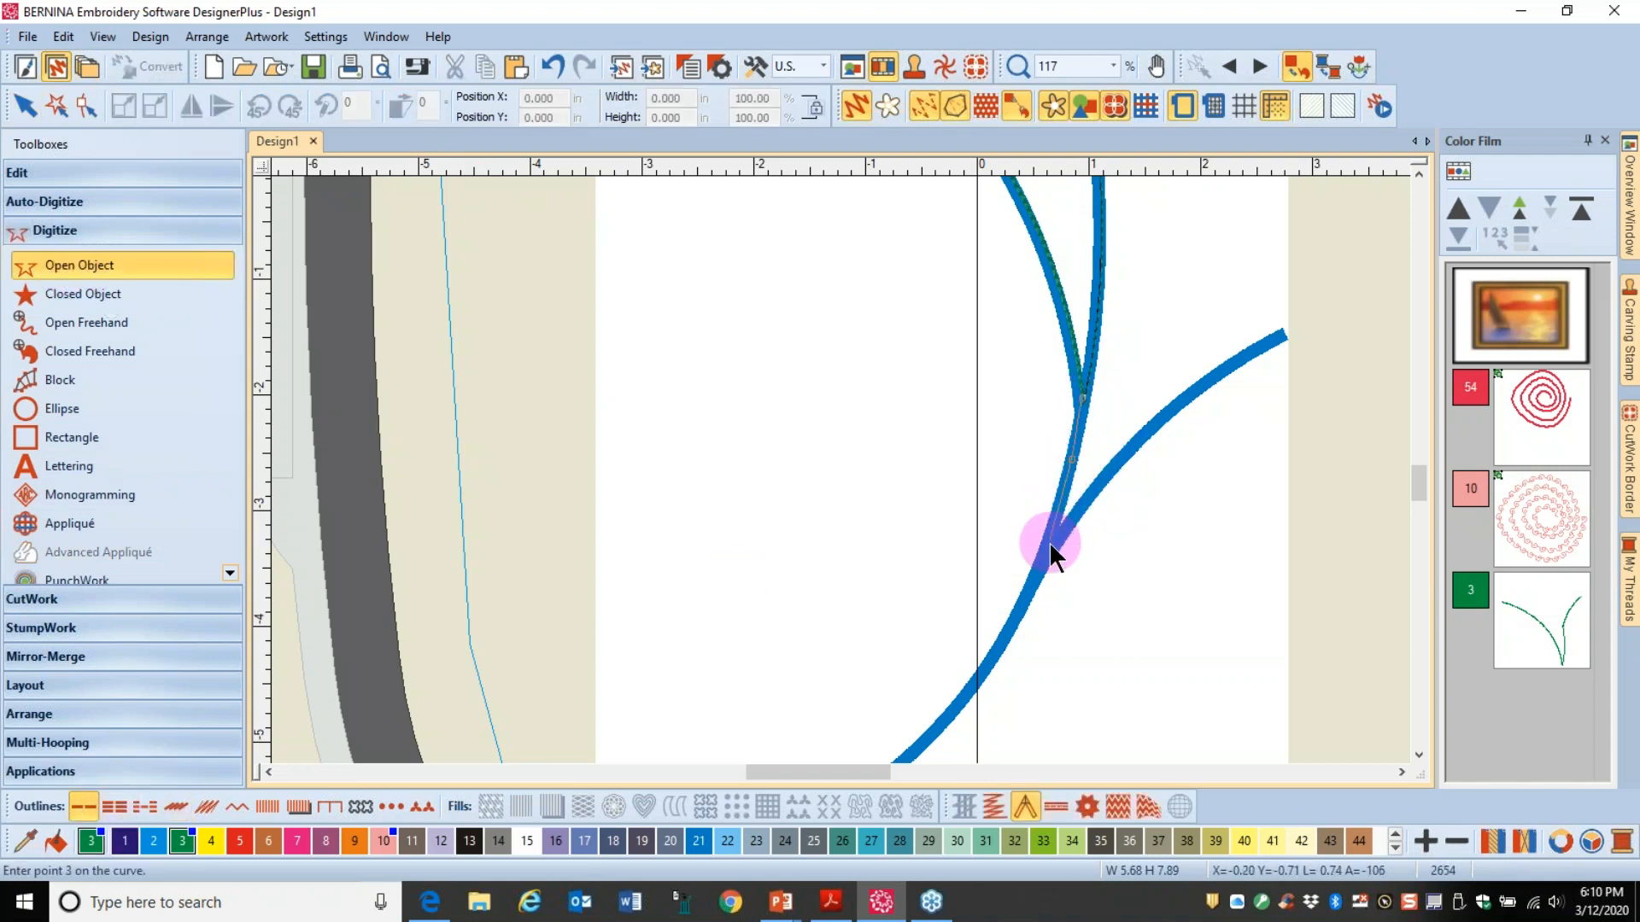
left_click(1049, 550)
key("Return")
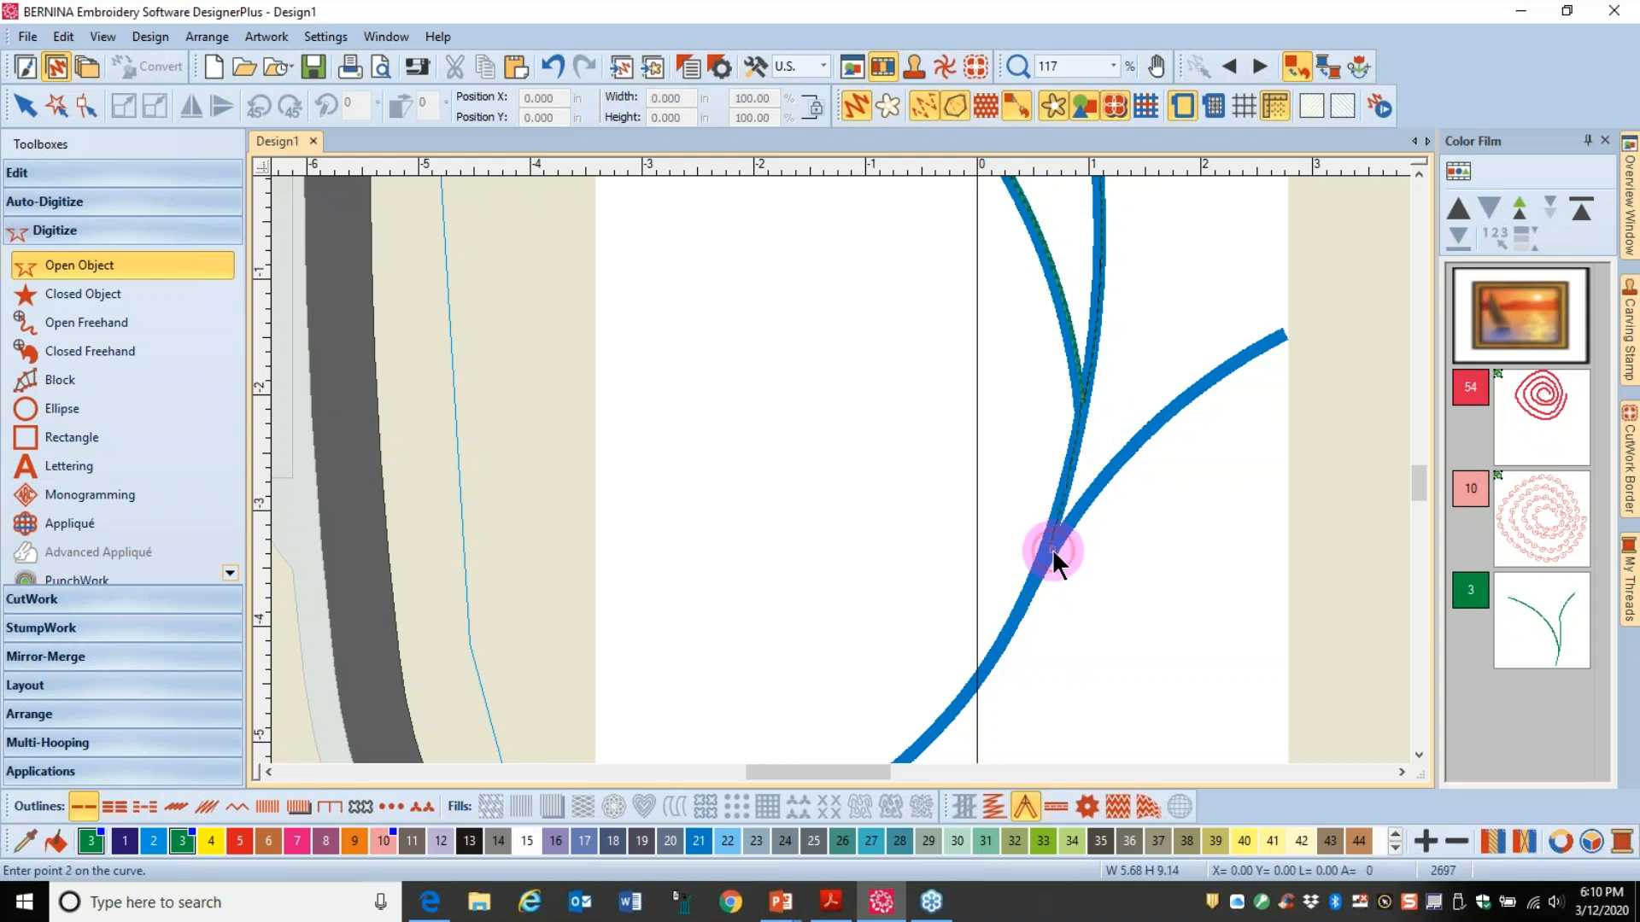
Step: Trace the lower right branch of the stem artwork from its junction to its tip as an open object
left_click(1052, 550)
left_click(1121, 457)
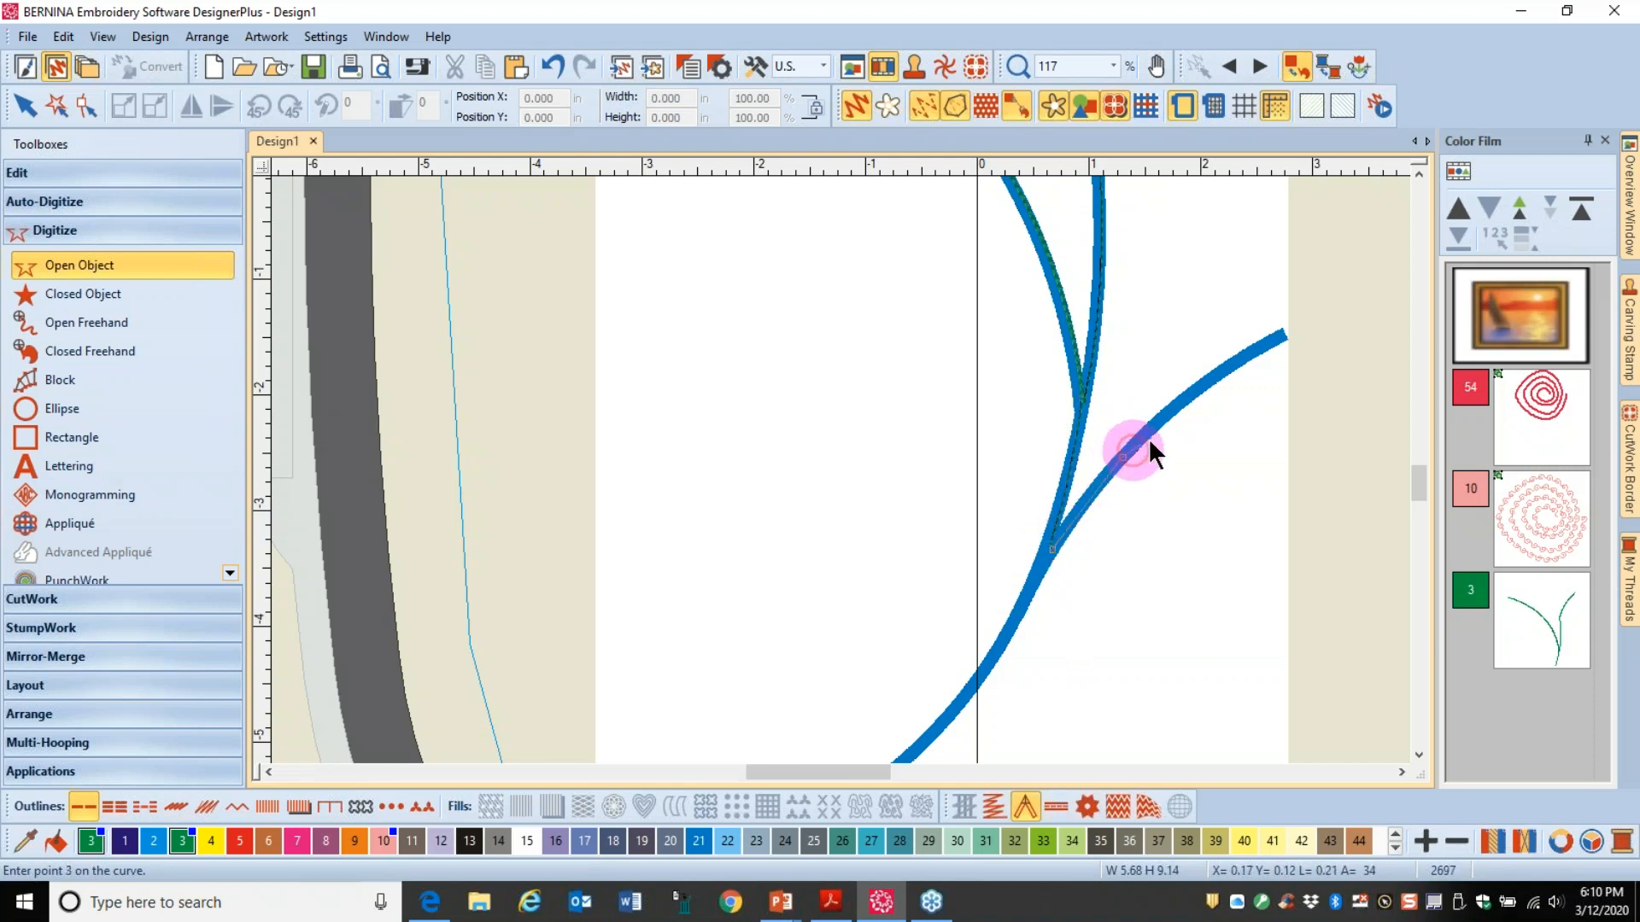
left_click(1191, 392)
key("Return")
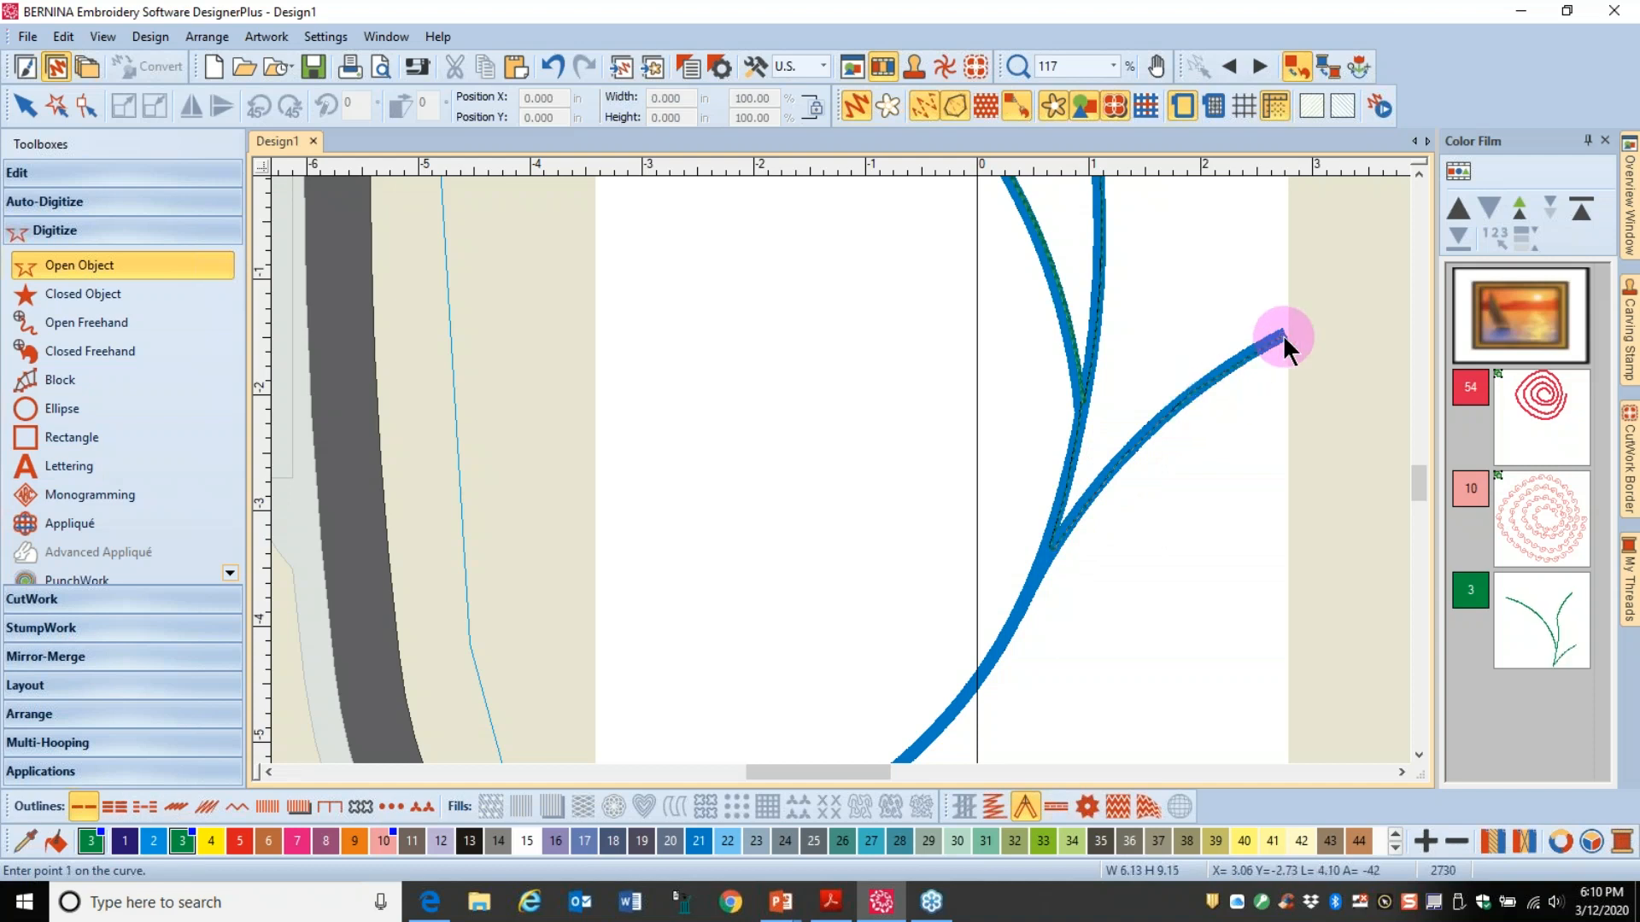
Step: Apply Double Run to the lower right branch and change its outline to Backstitch
key("Escape")
left_click(1181, 402)
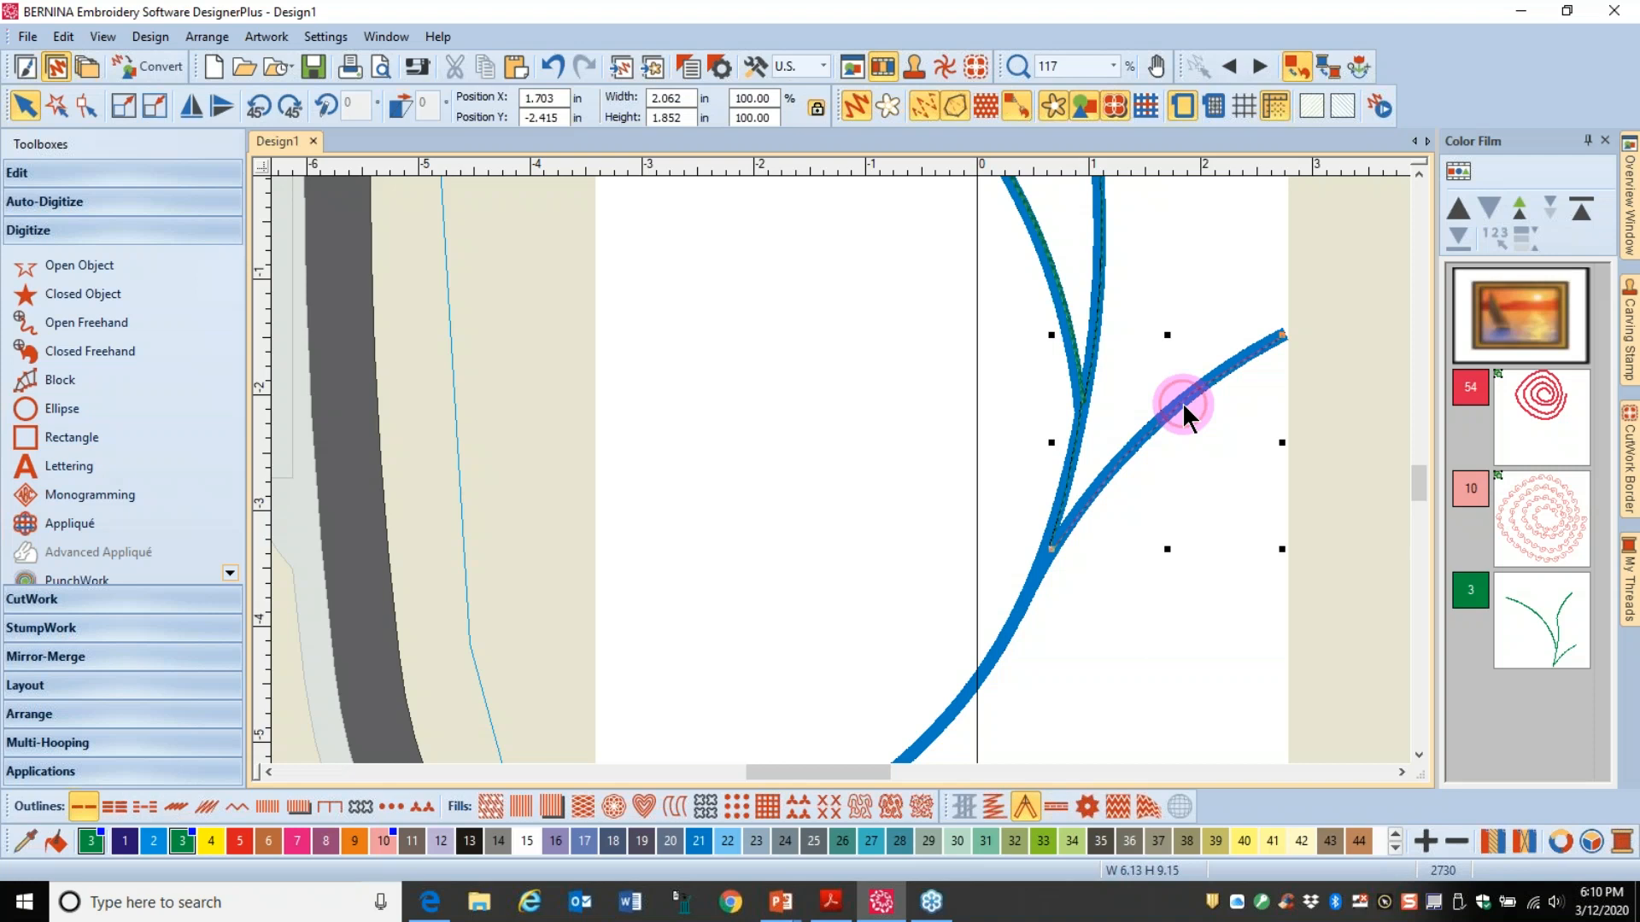
left_click(57, 173)
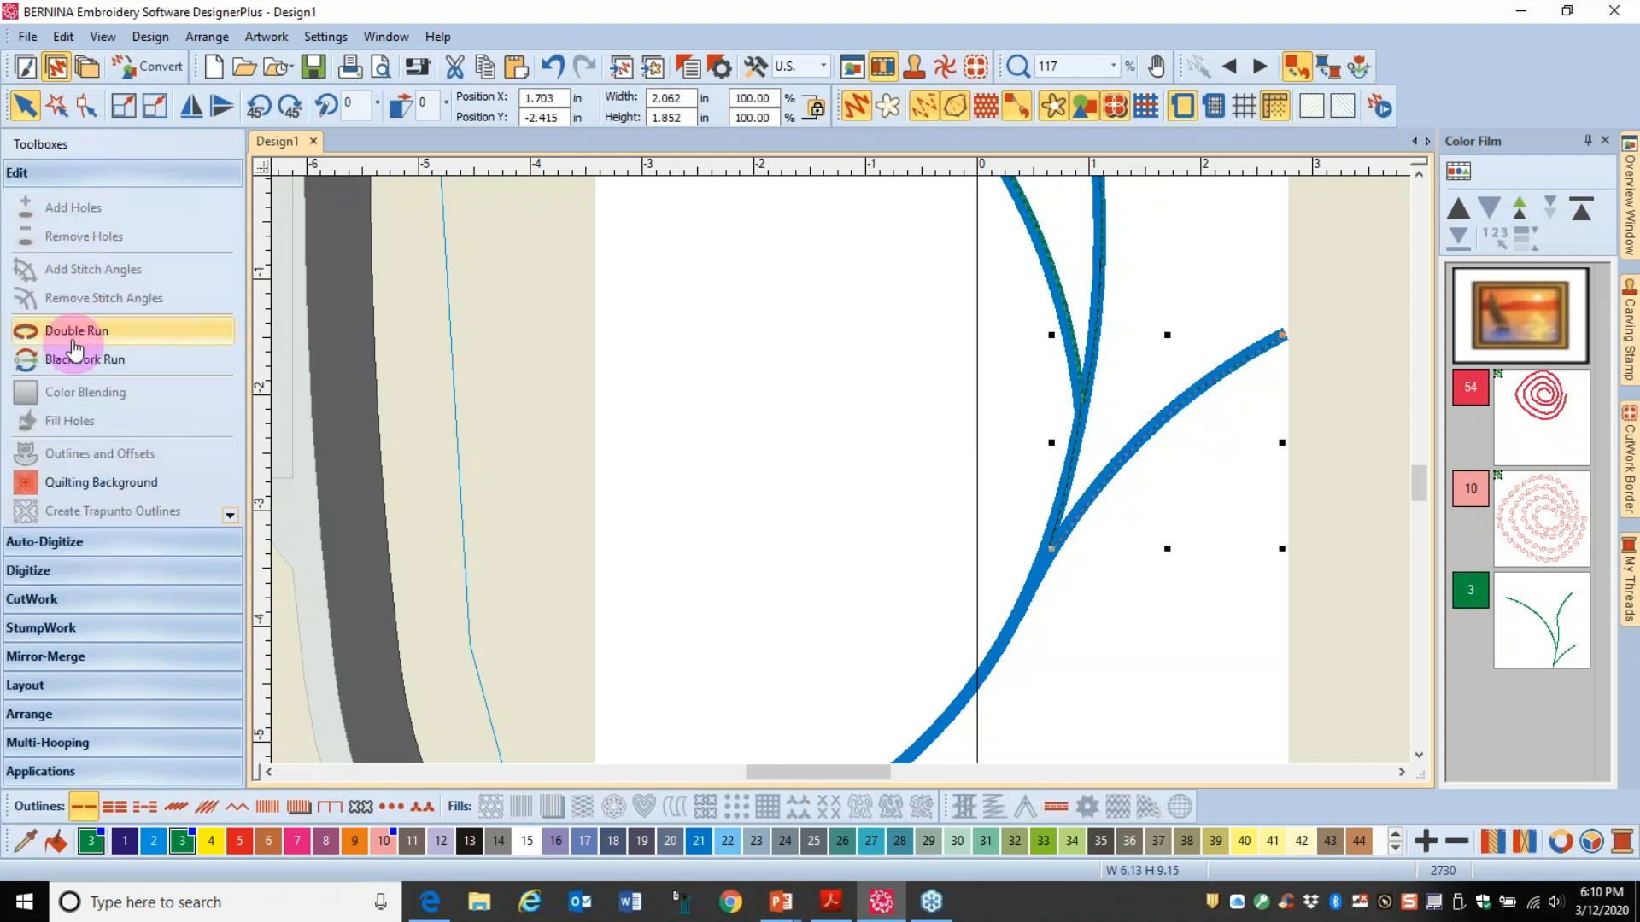
left_click(173, 806)
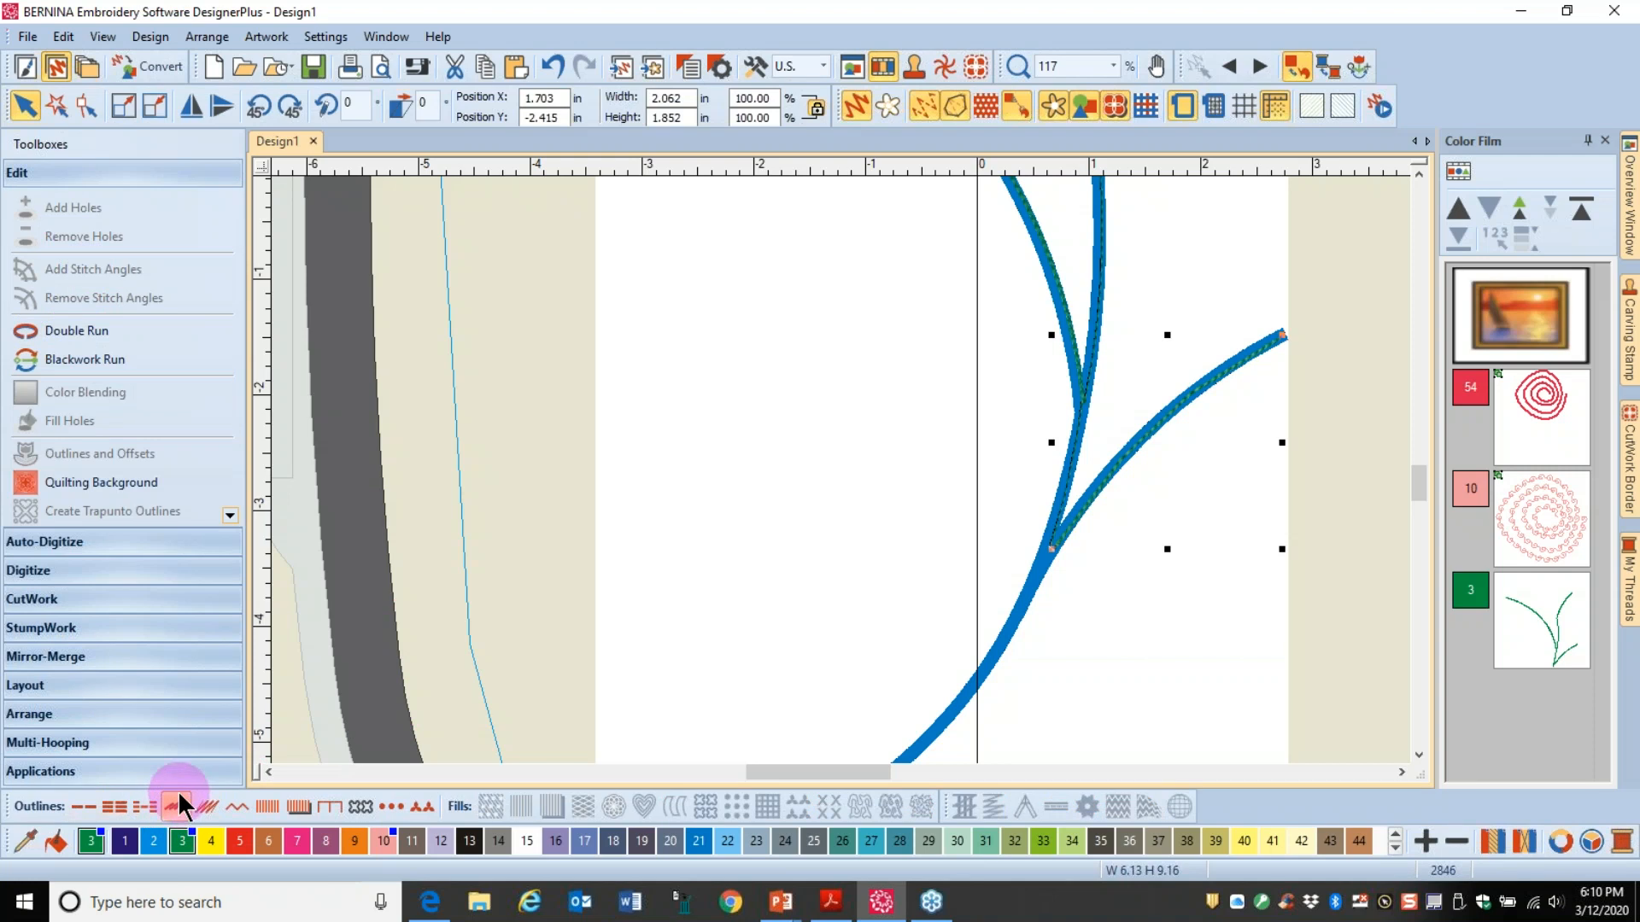
Step: Trace the lower stem from the lower right branch's junction down to its bottom end as an open object
left_click(128, 571)
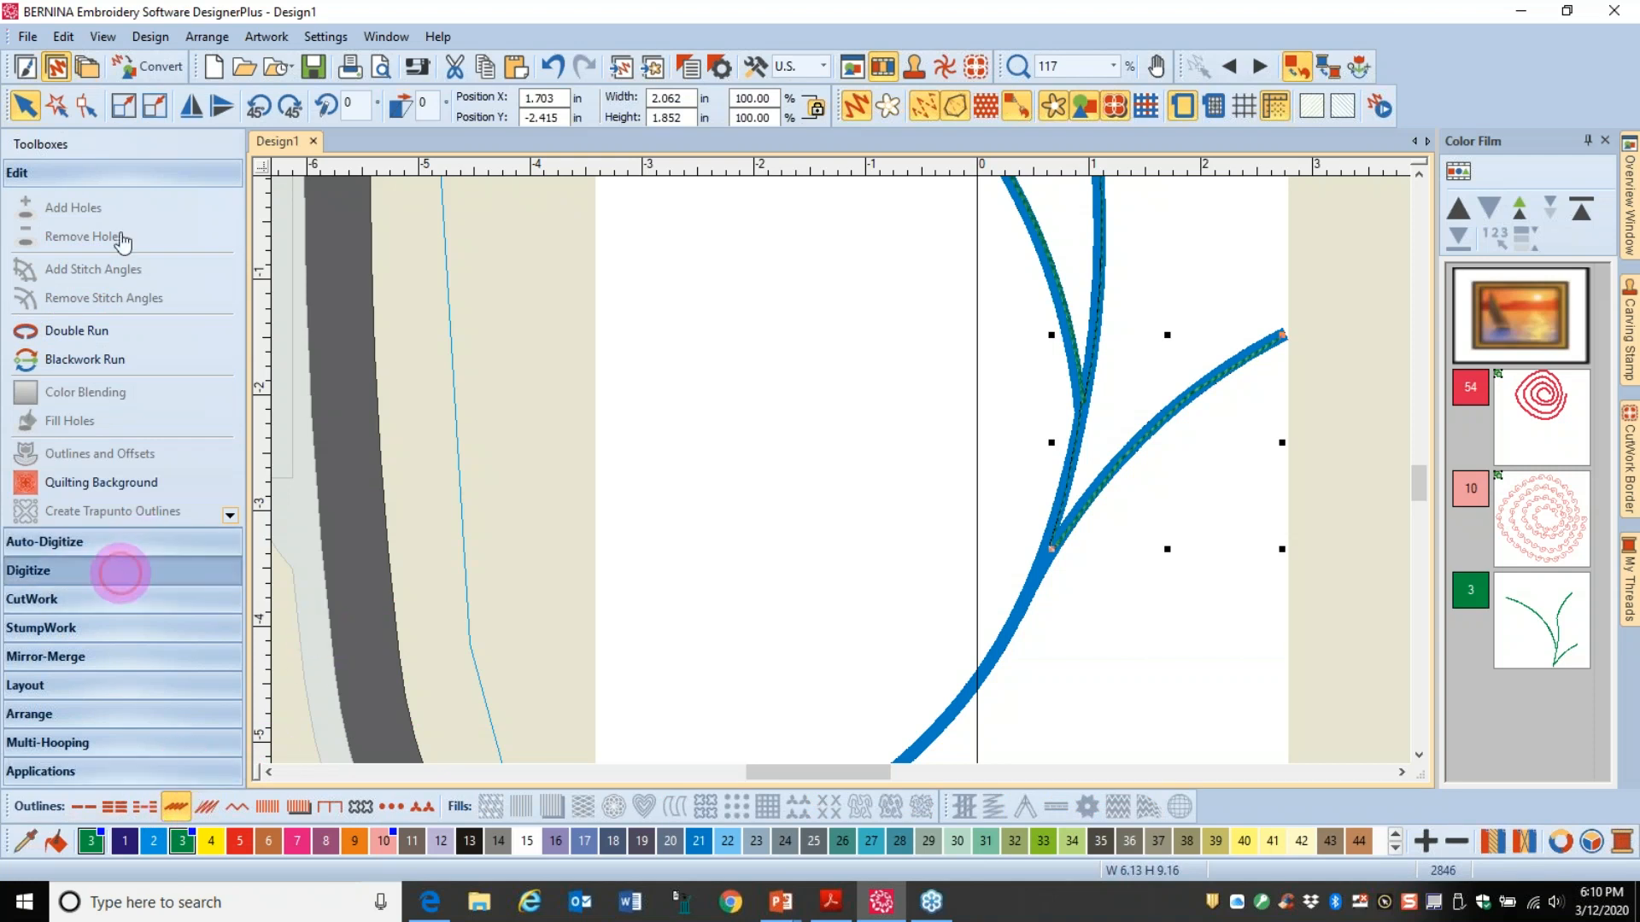
left_click(66, 277)
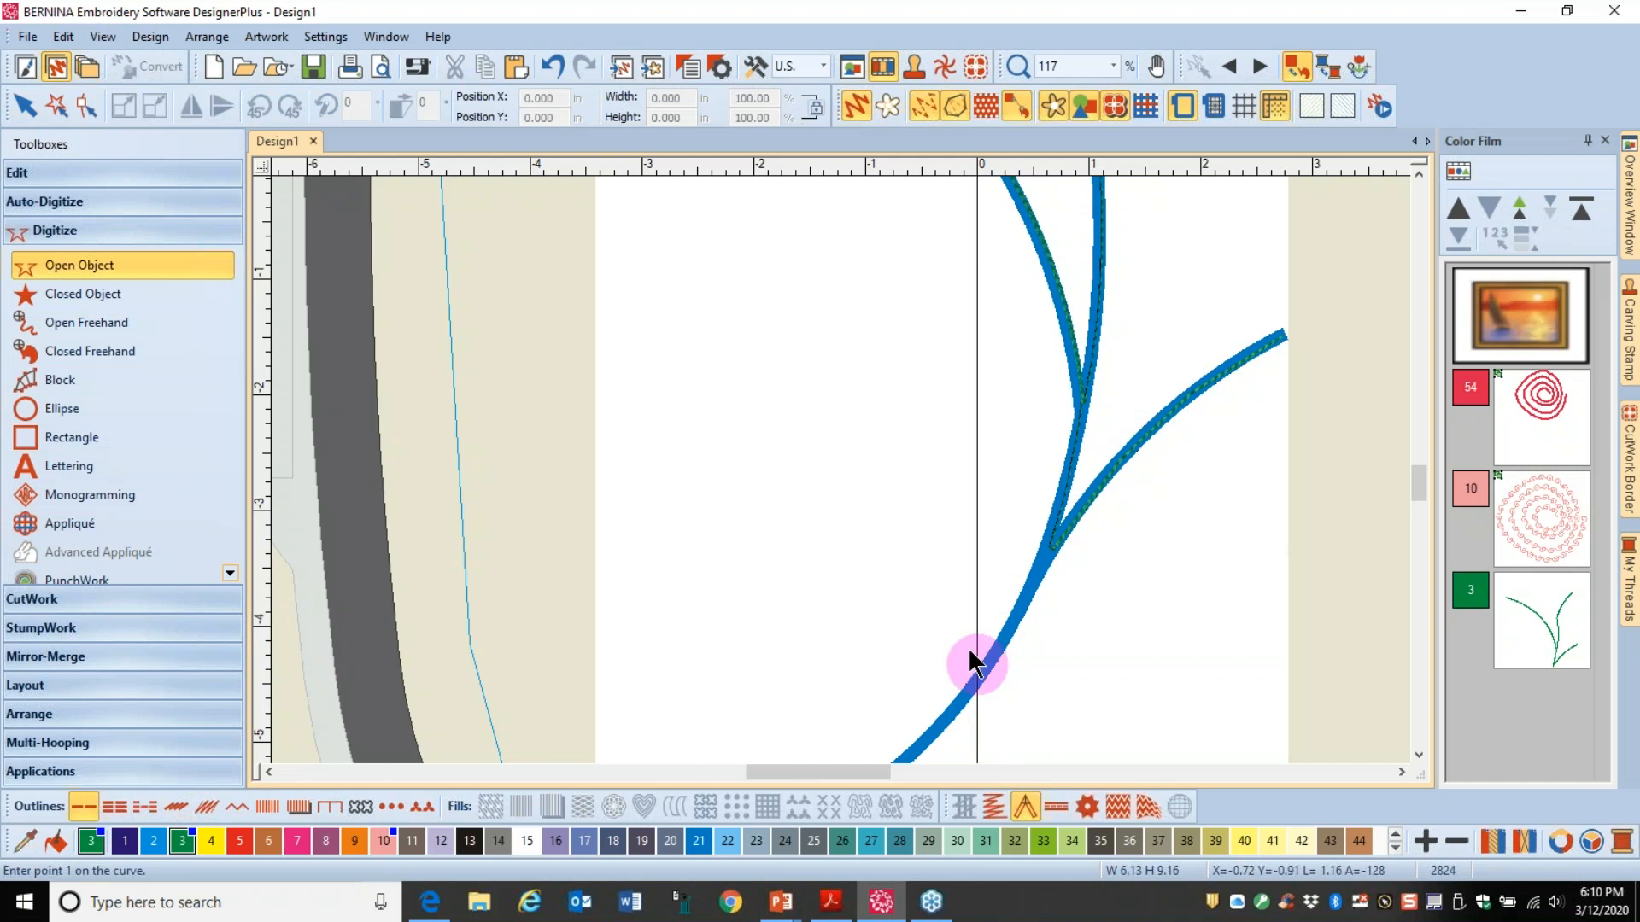
scroll(839, 468, "up", 3)
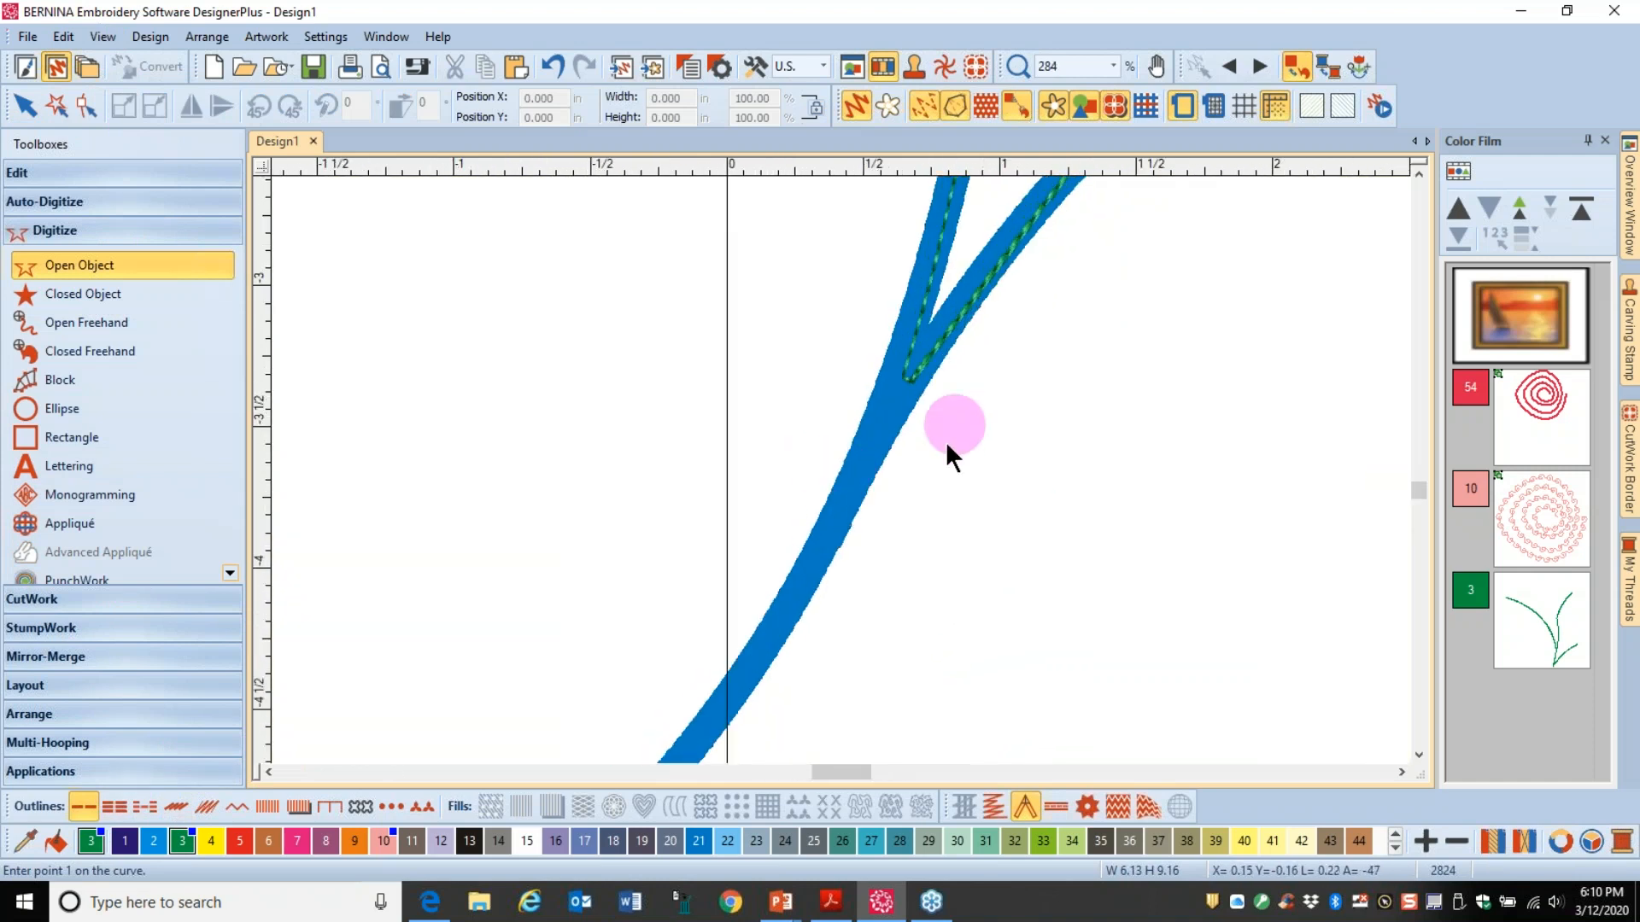
scroll(817, 475, "up", 2)
left_click(822, 335)
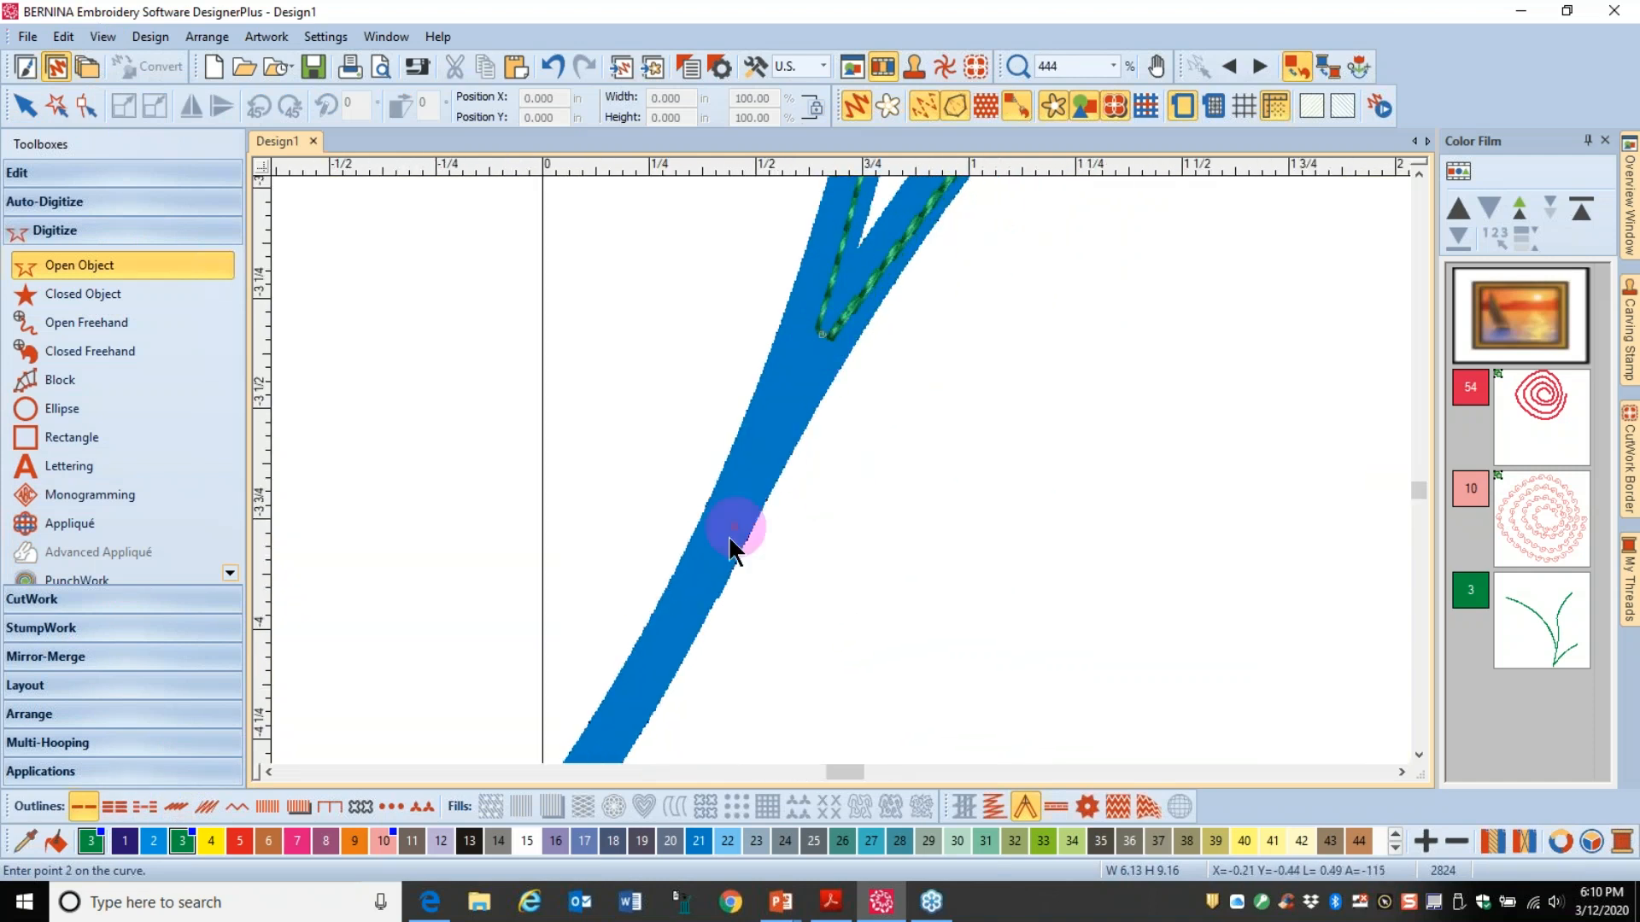
left_click(715, 549)
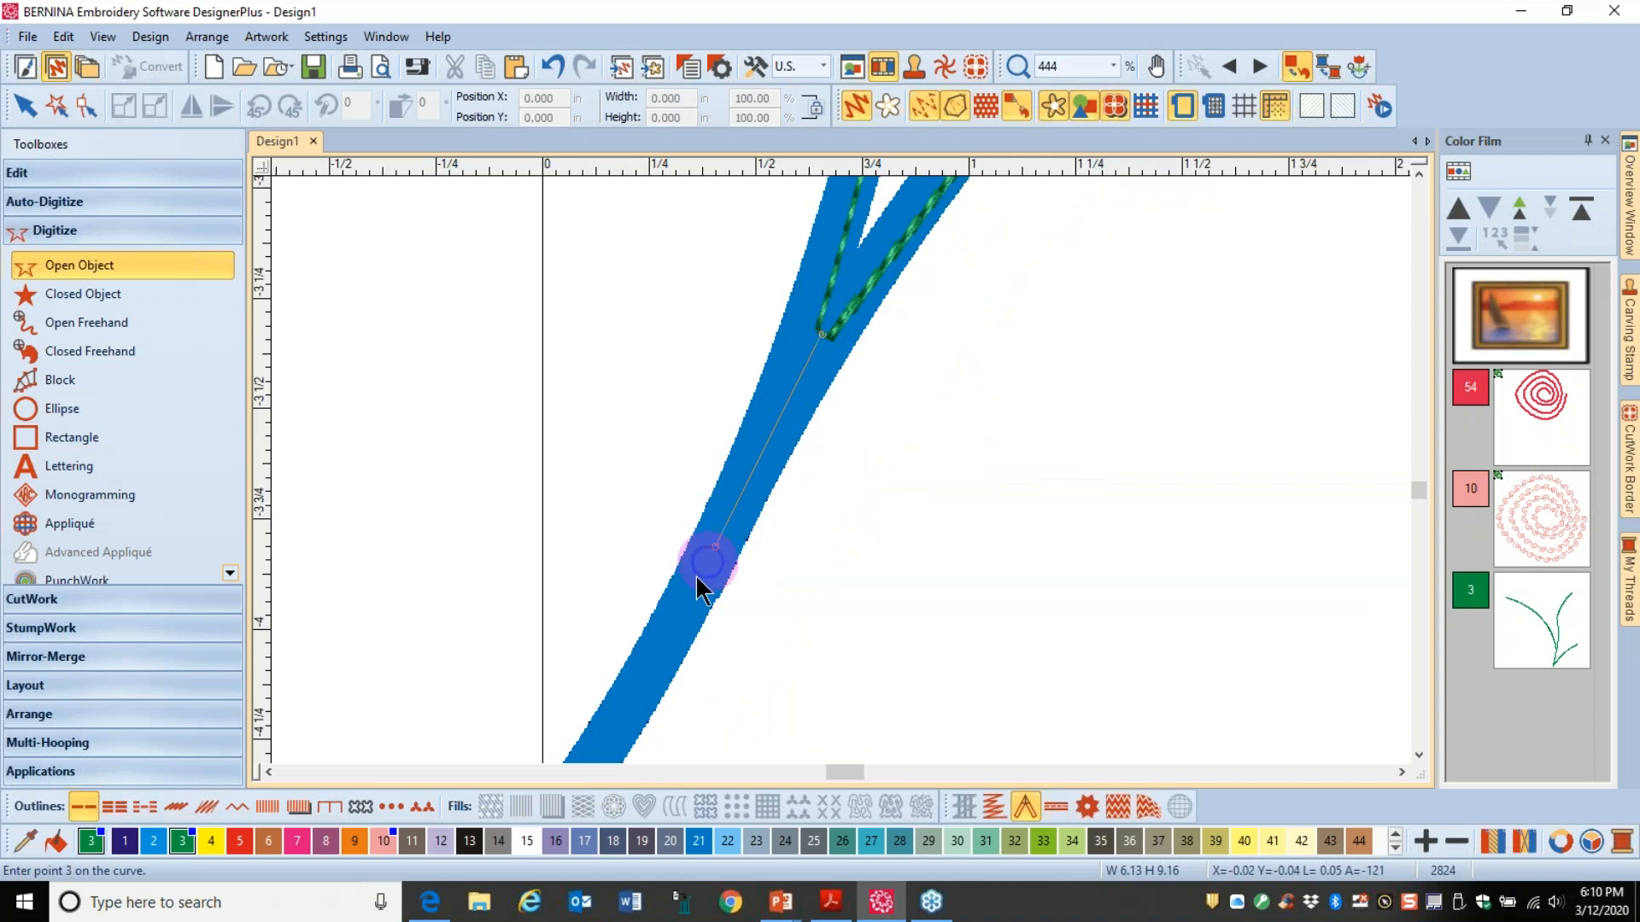
left_click(542, 732)
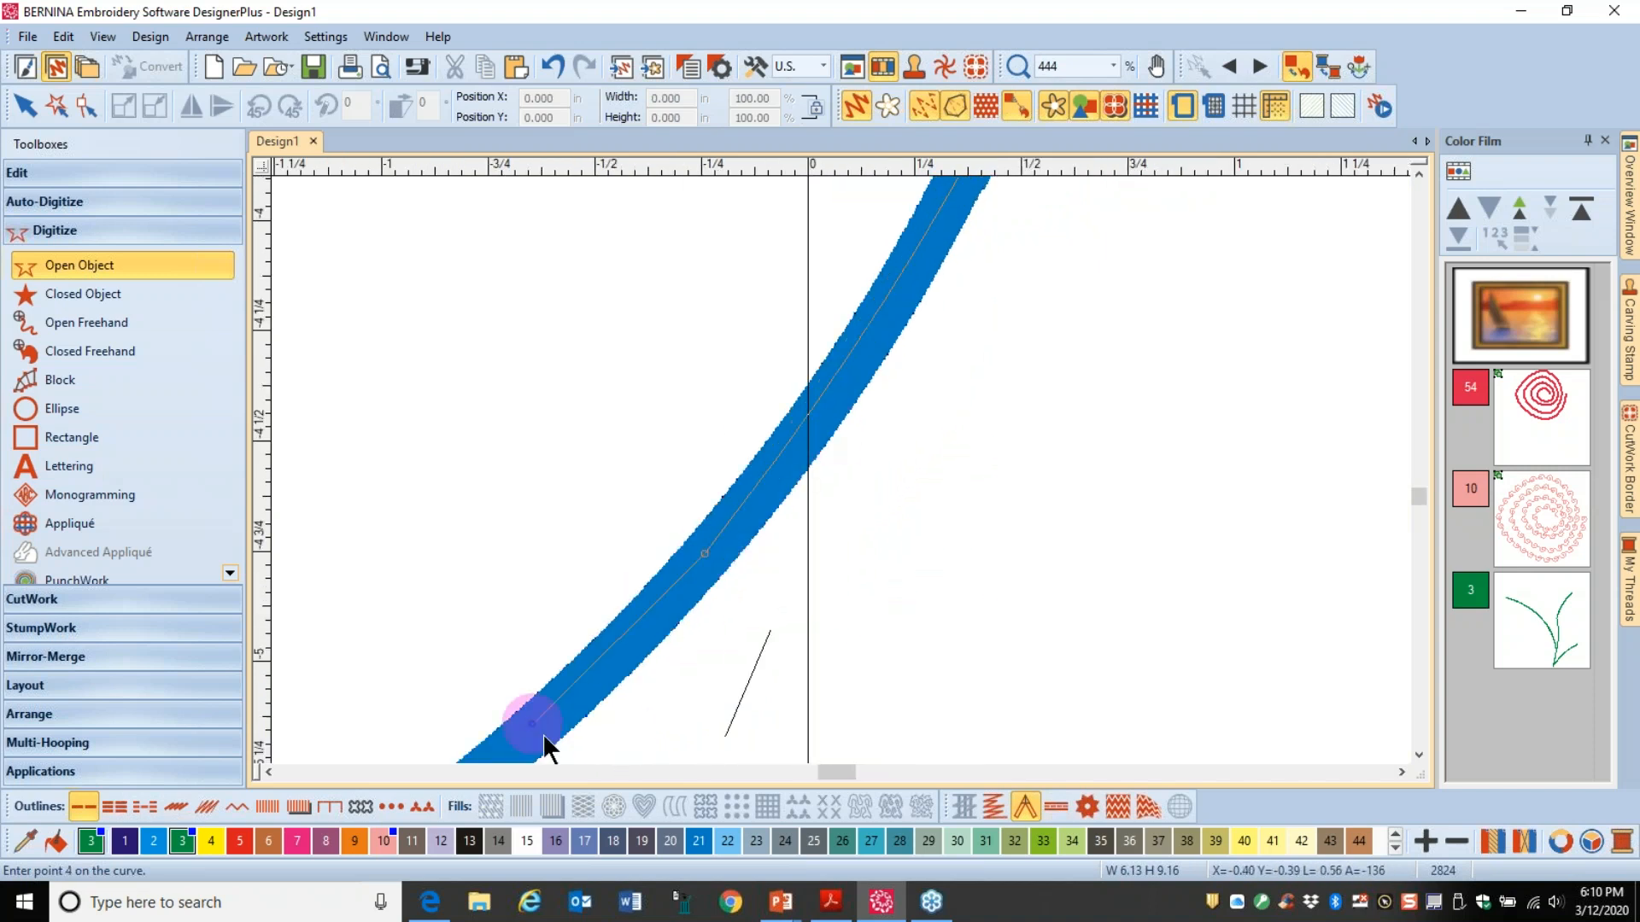
left_click(539, 699)
left_click(512, 730)
key("Return")
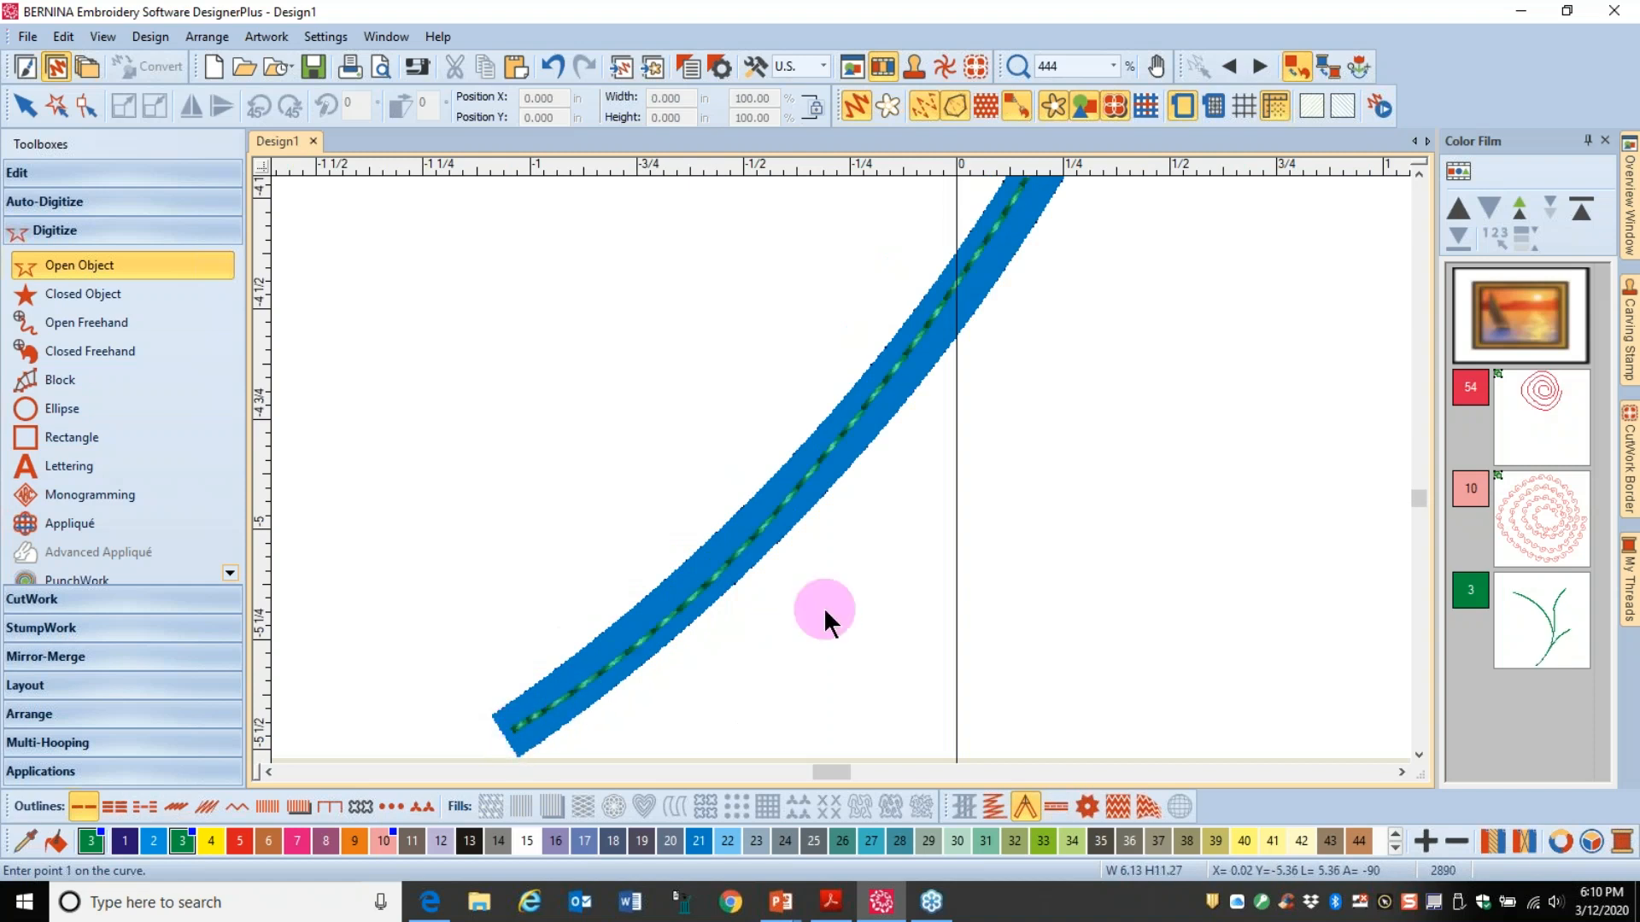
key("Escape")
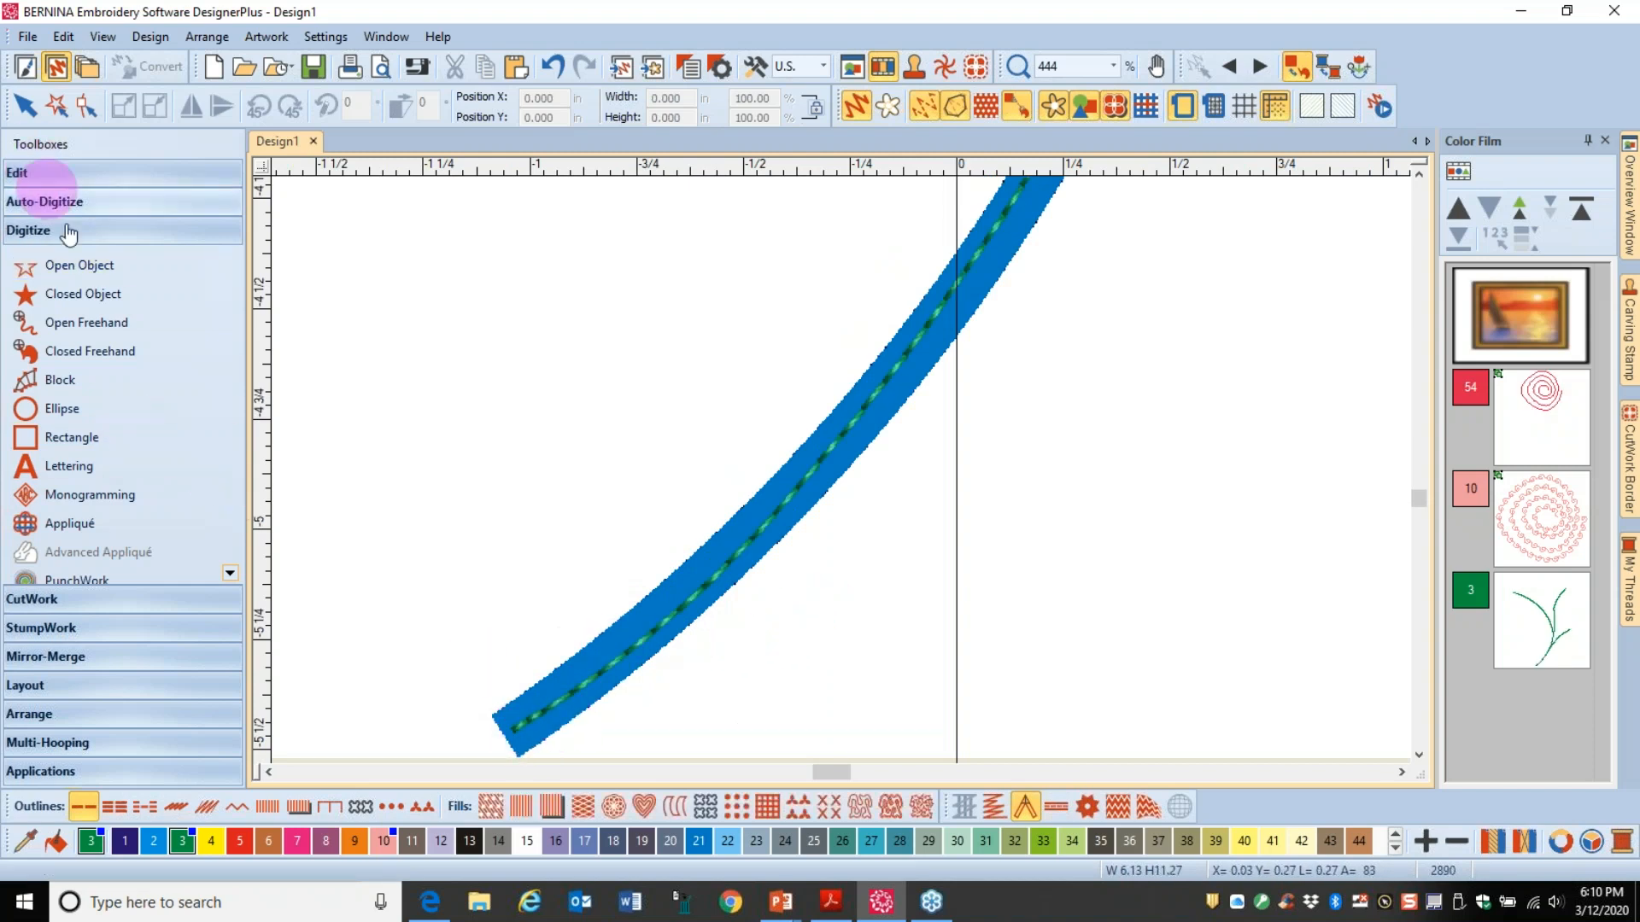
Step: Digitize the full main stem as one open object from its lower end up past the branch junctions to the base of the spiral flower
left_click(77, 264)
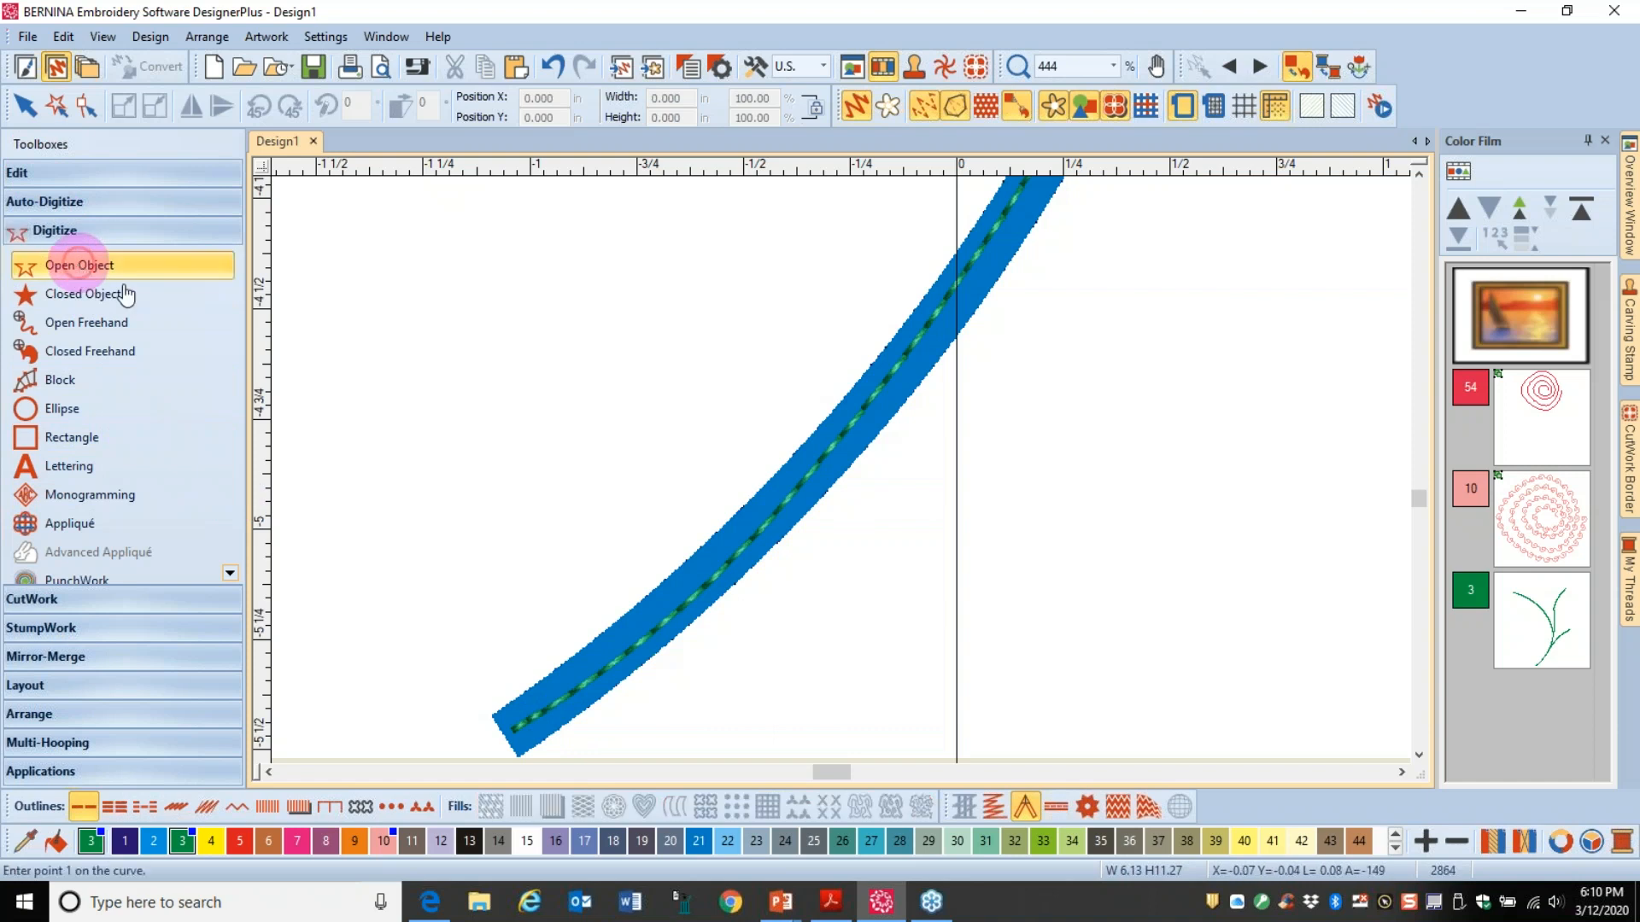
left_click(510, 730)
left_click(752, 546)
left_click(928, 380)
left_click(940, 224)
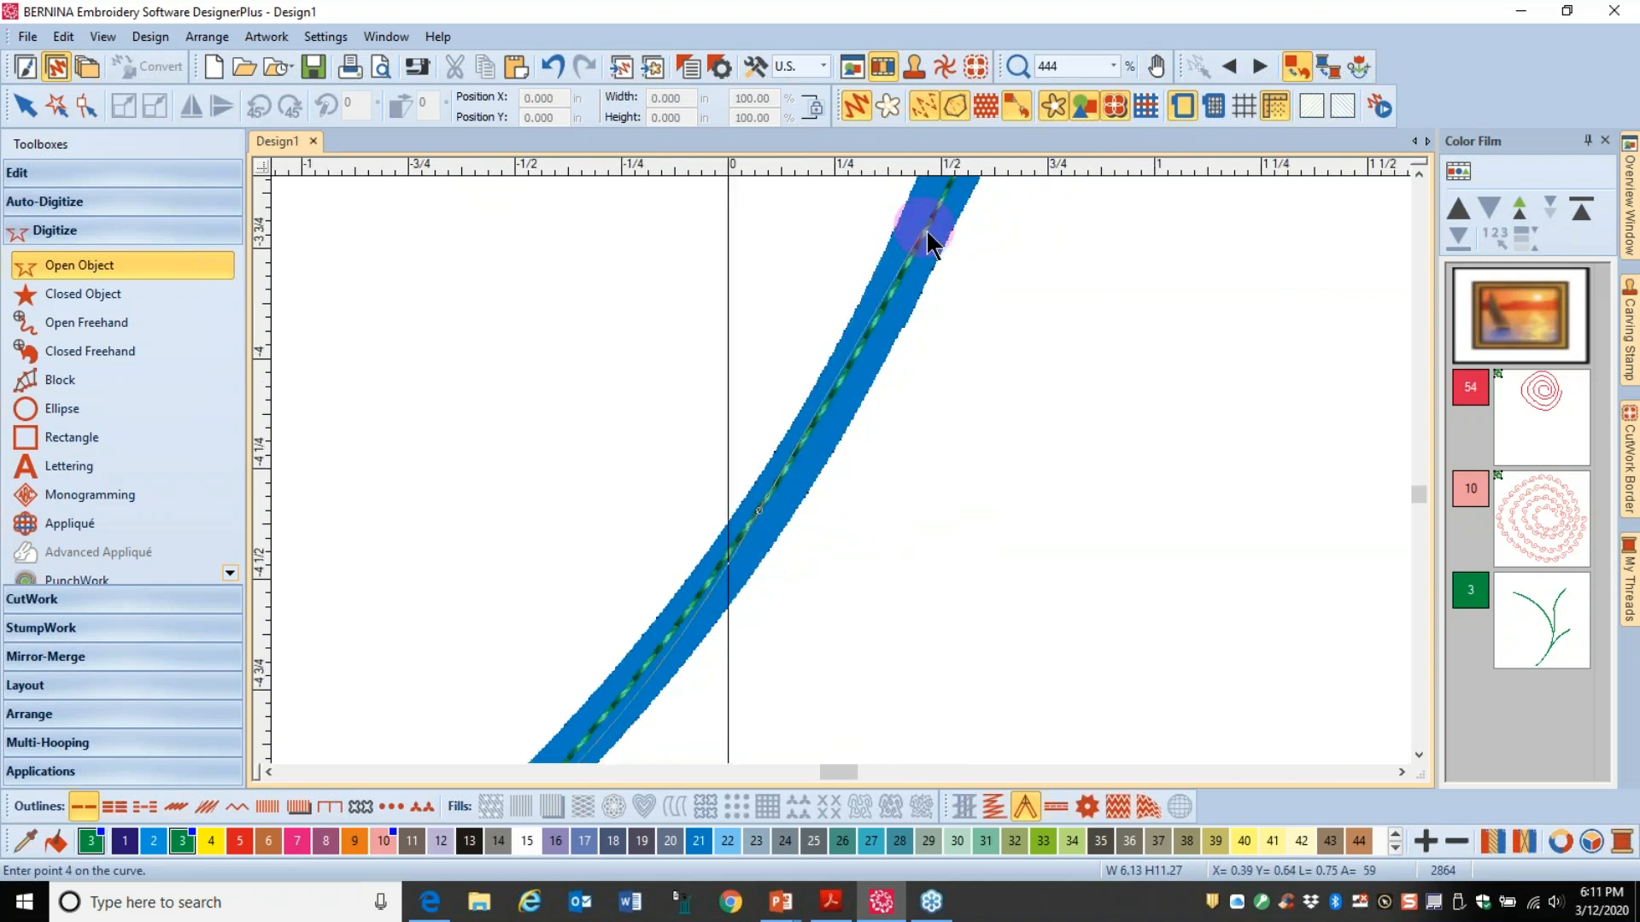
left_click(911, 277)
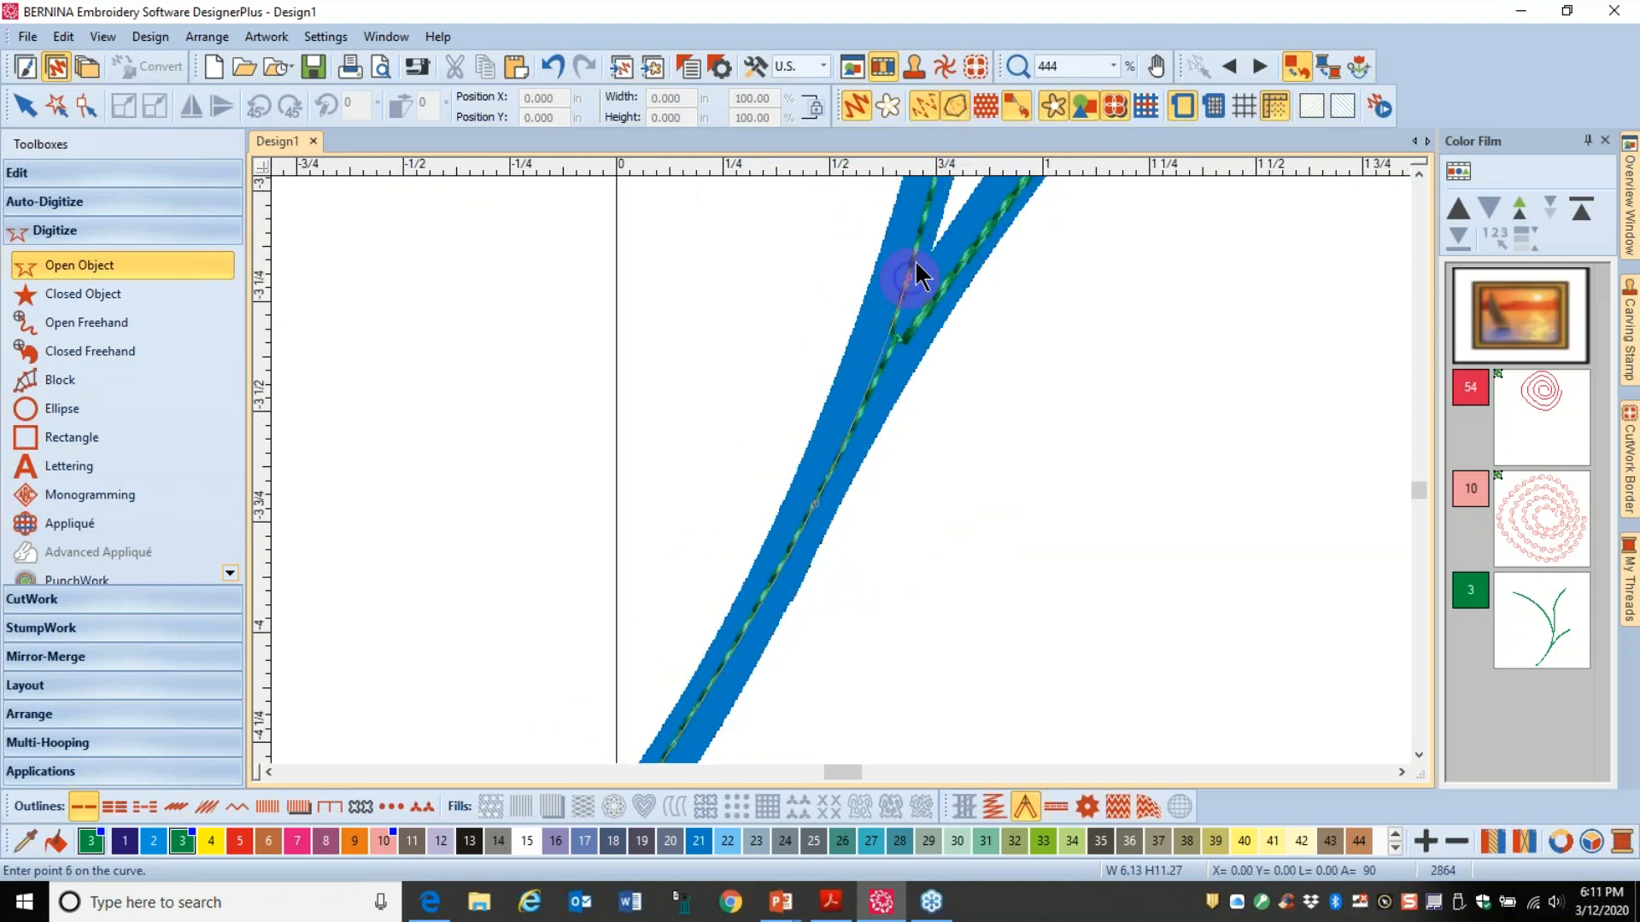
left_click(888, 306)
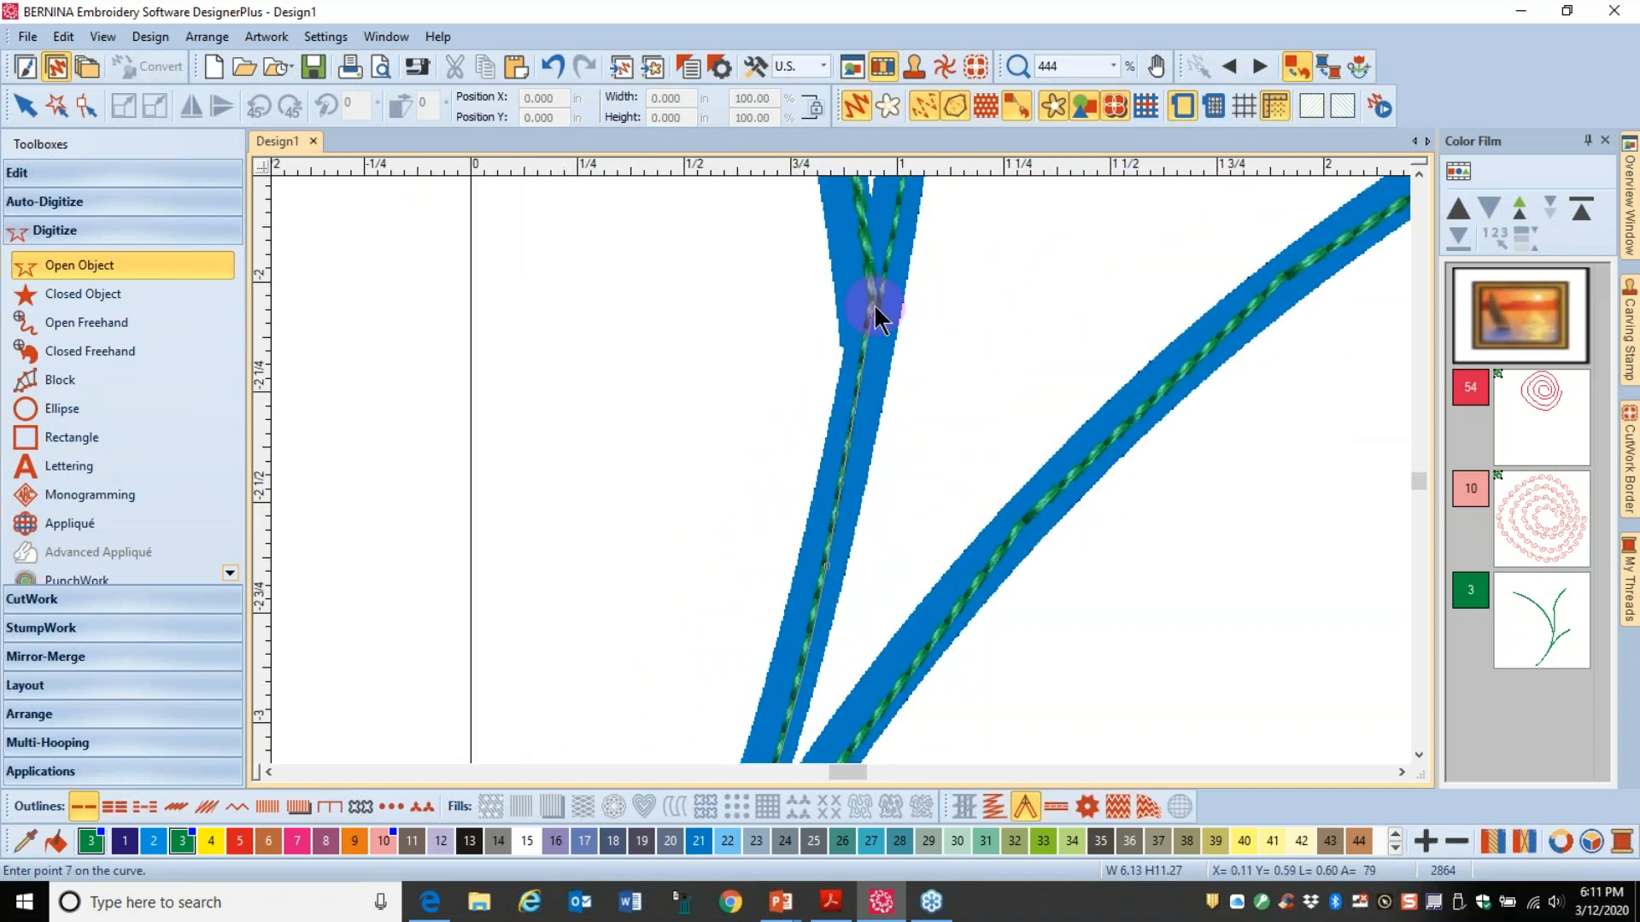
left_click(874, 307)
scroll(872, 309, "down", 8)
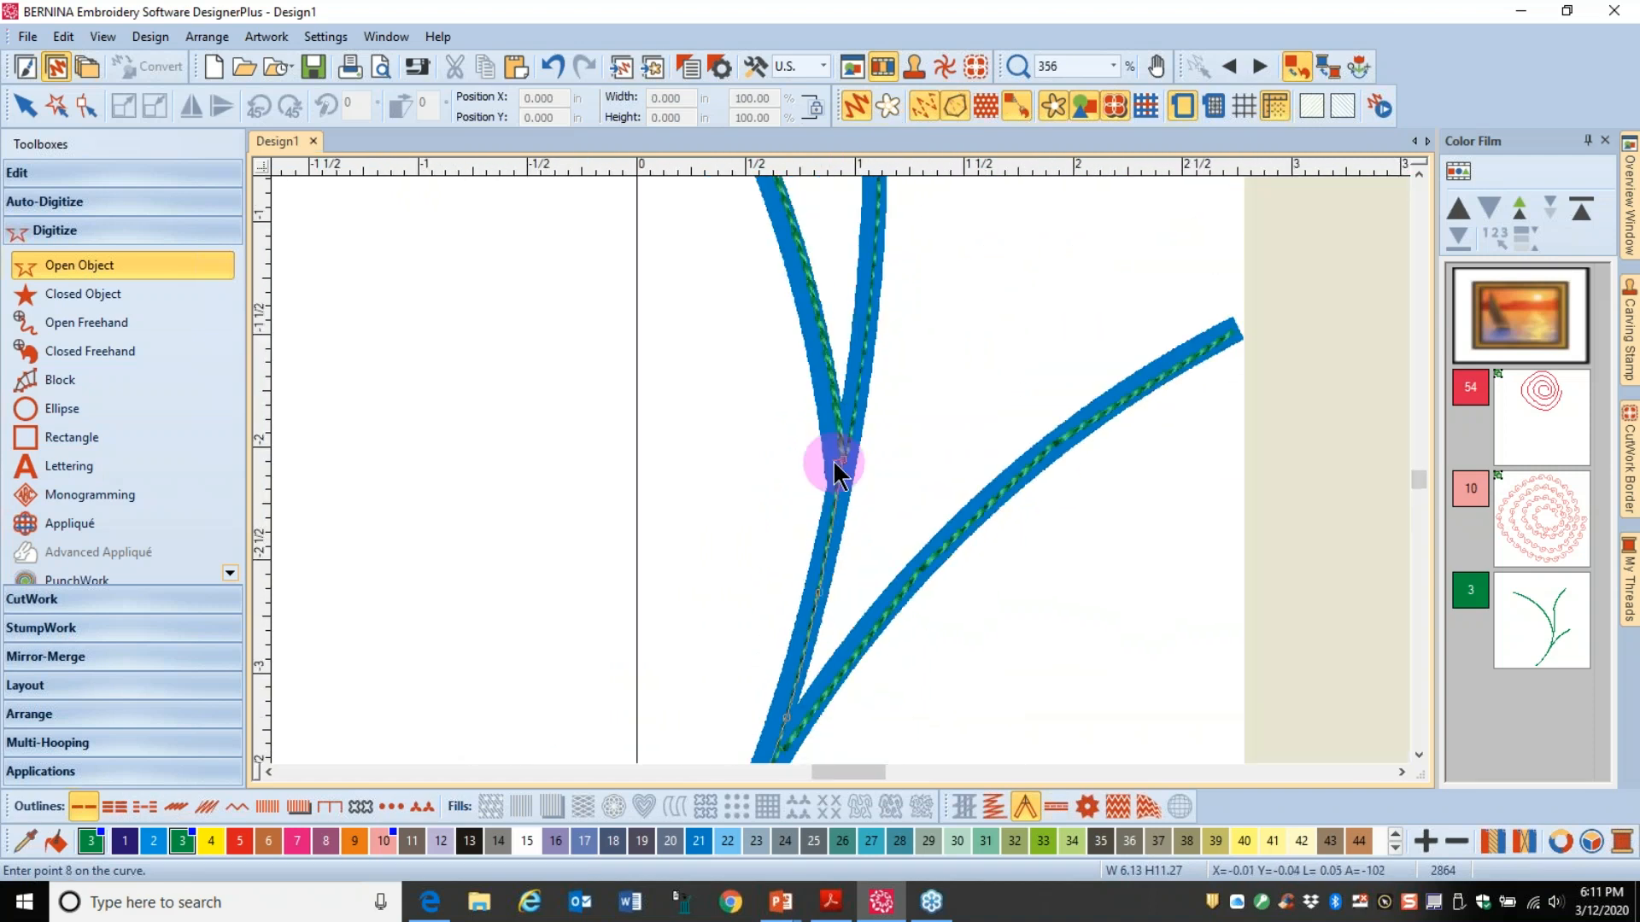
left_click(852, 345)
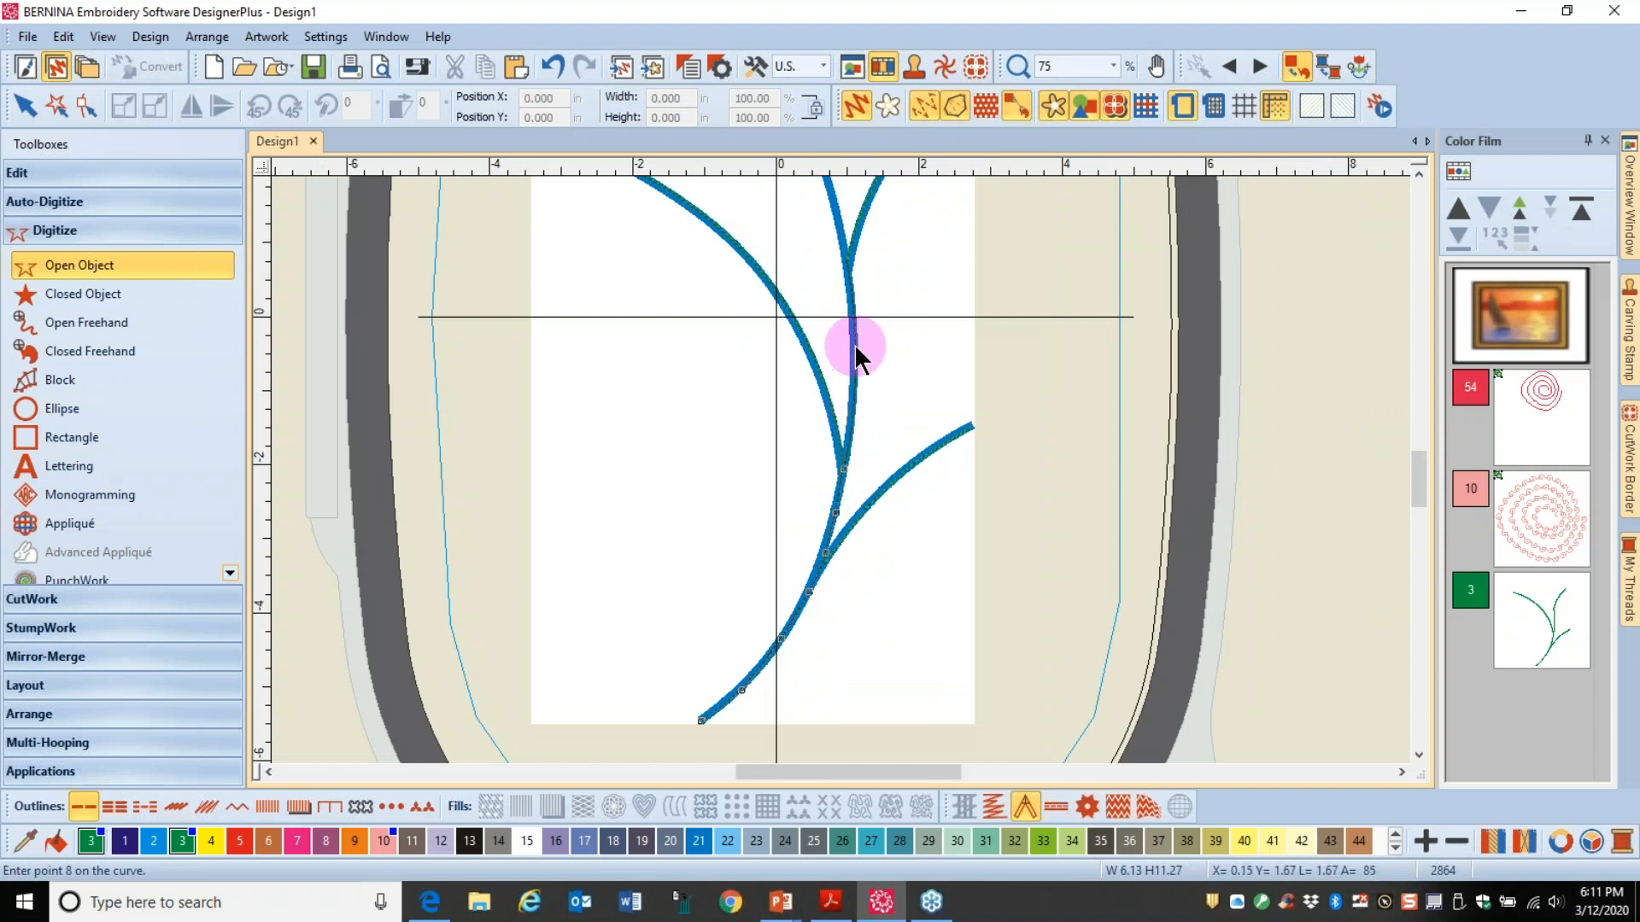
left_click(841, 241)
left_click(824, 255)
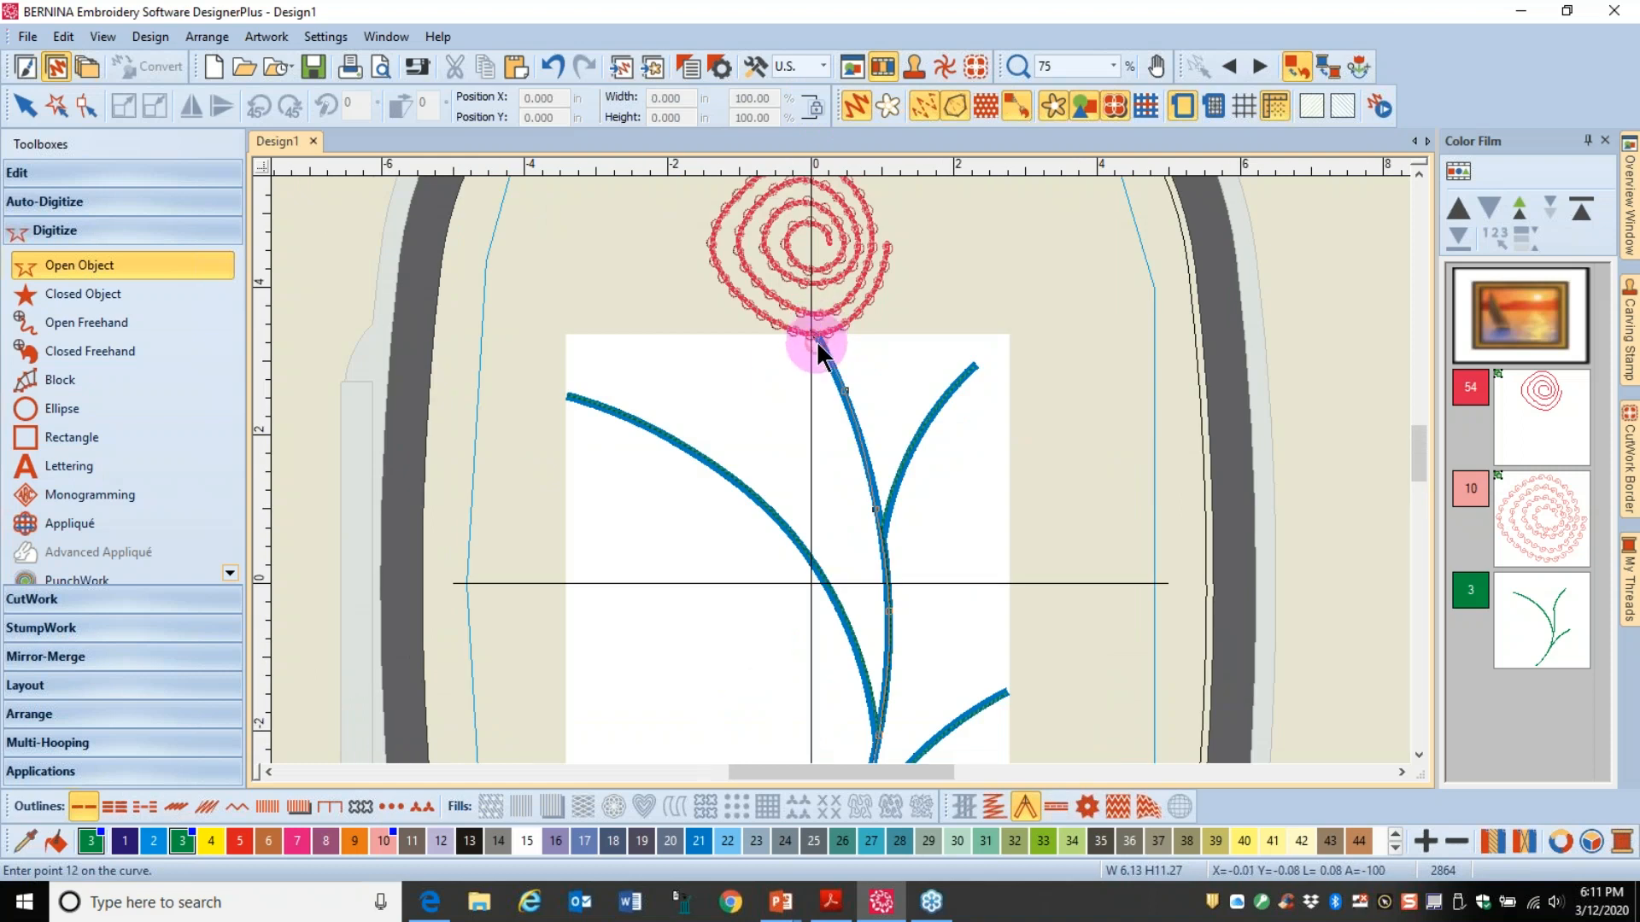
key("Return")
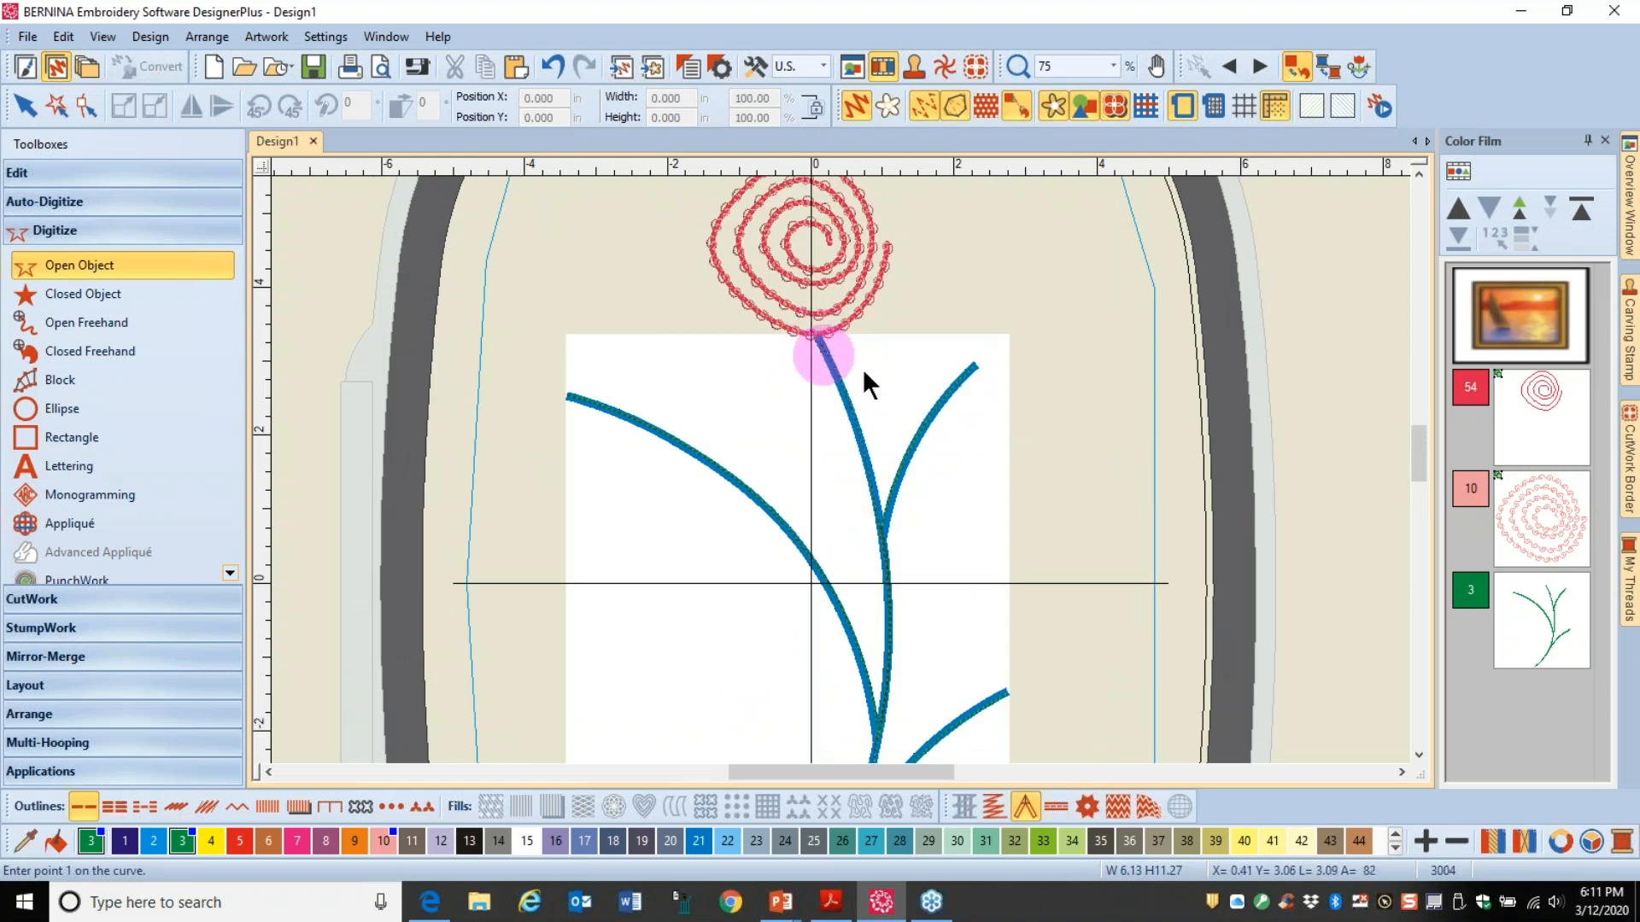
key("Escape")
Step: Apply Double Run to the full-length main stem line and change its outline to Backstitch
scroll(838, 468, "up", 2)
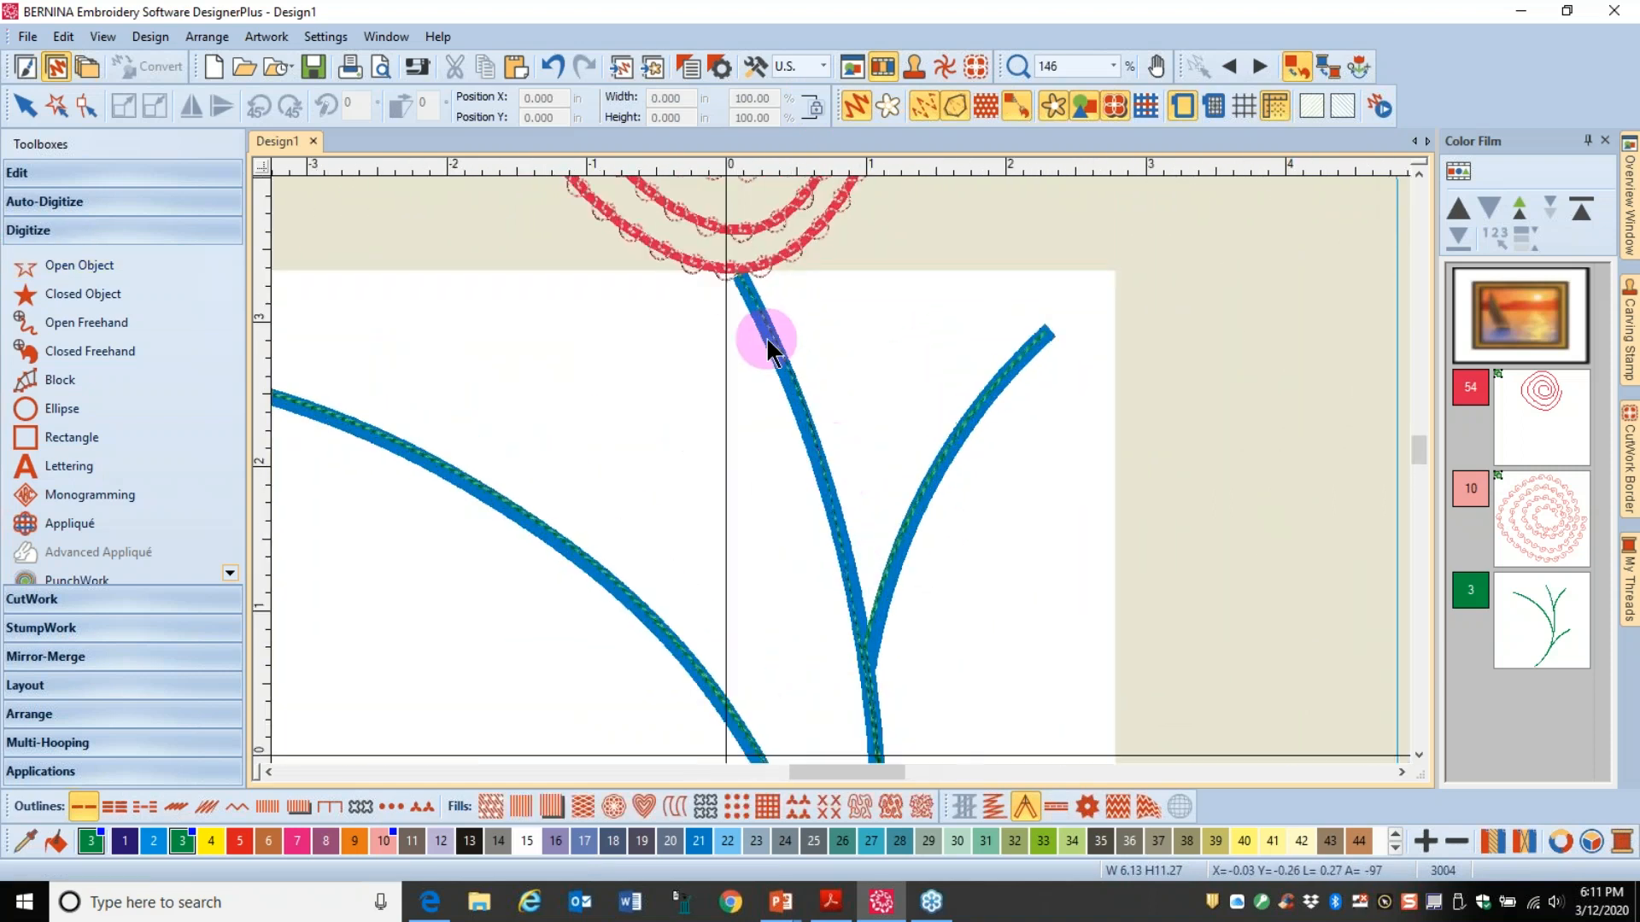
left_click(771, 325)
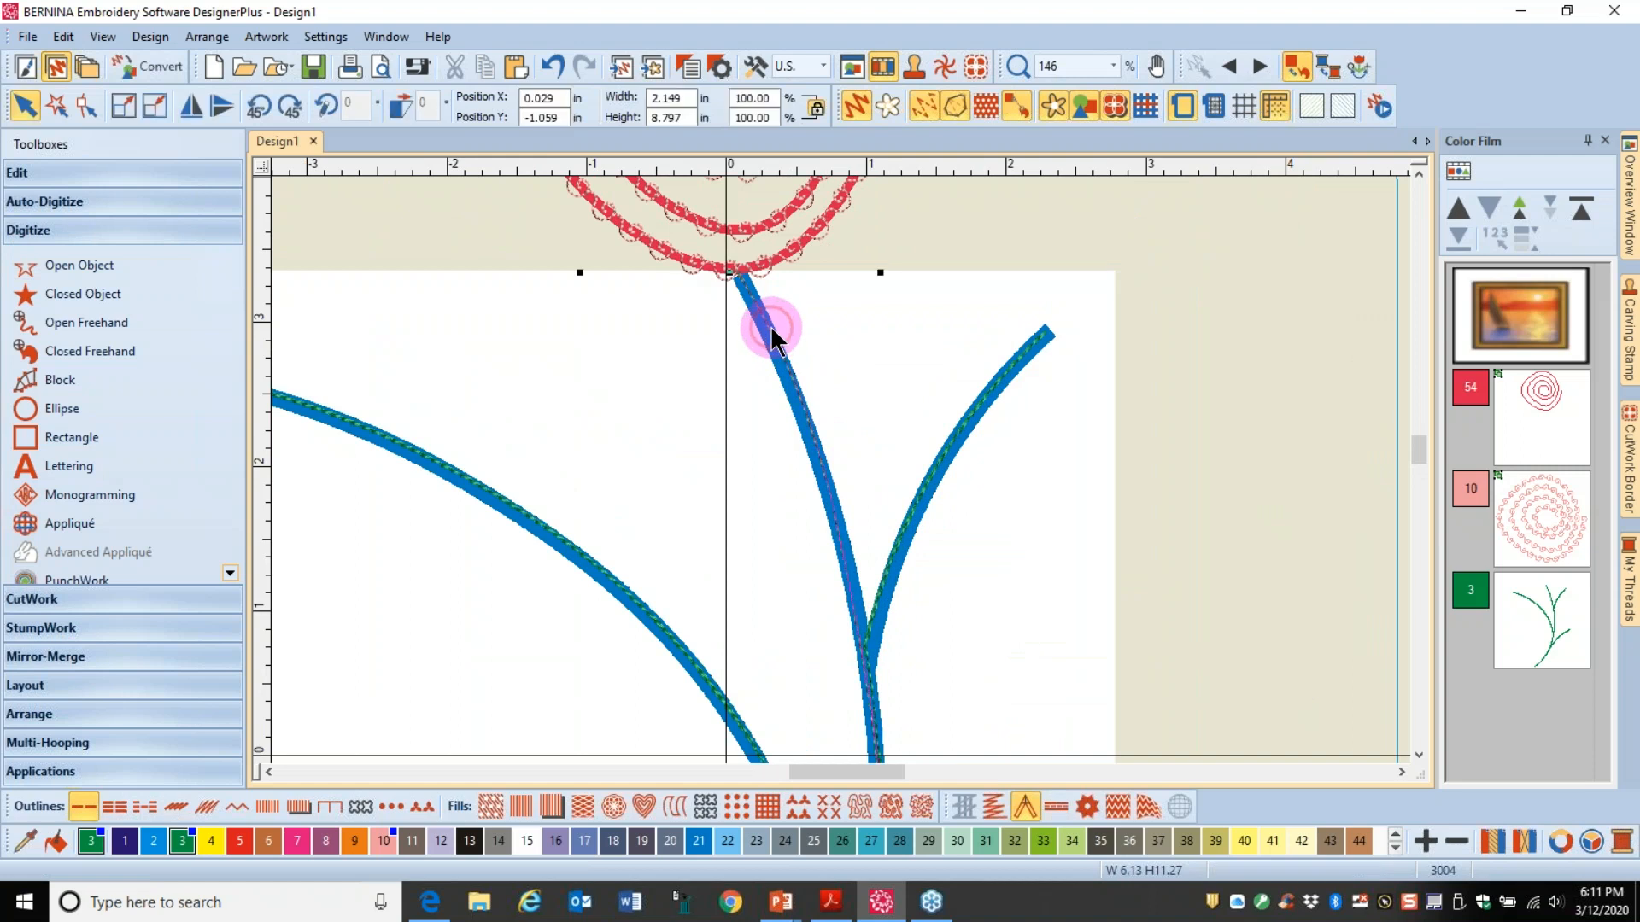
left_click(70, 174)
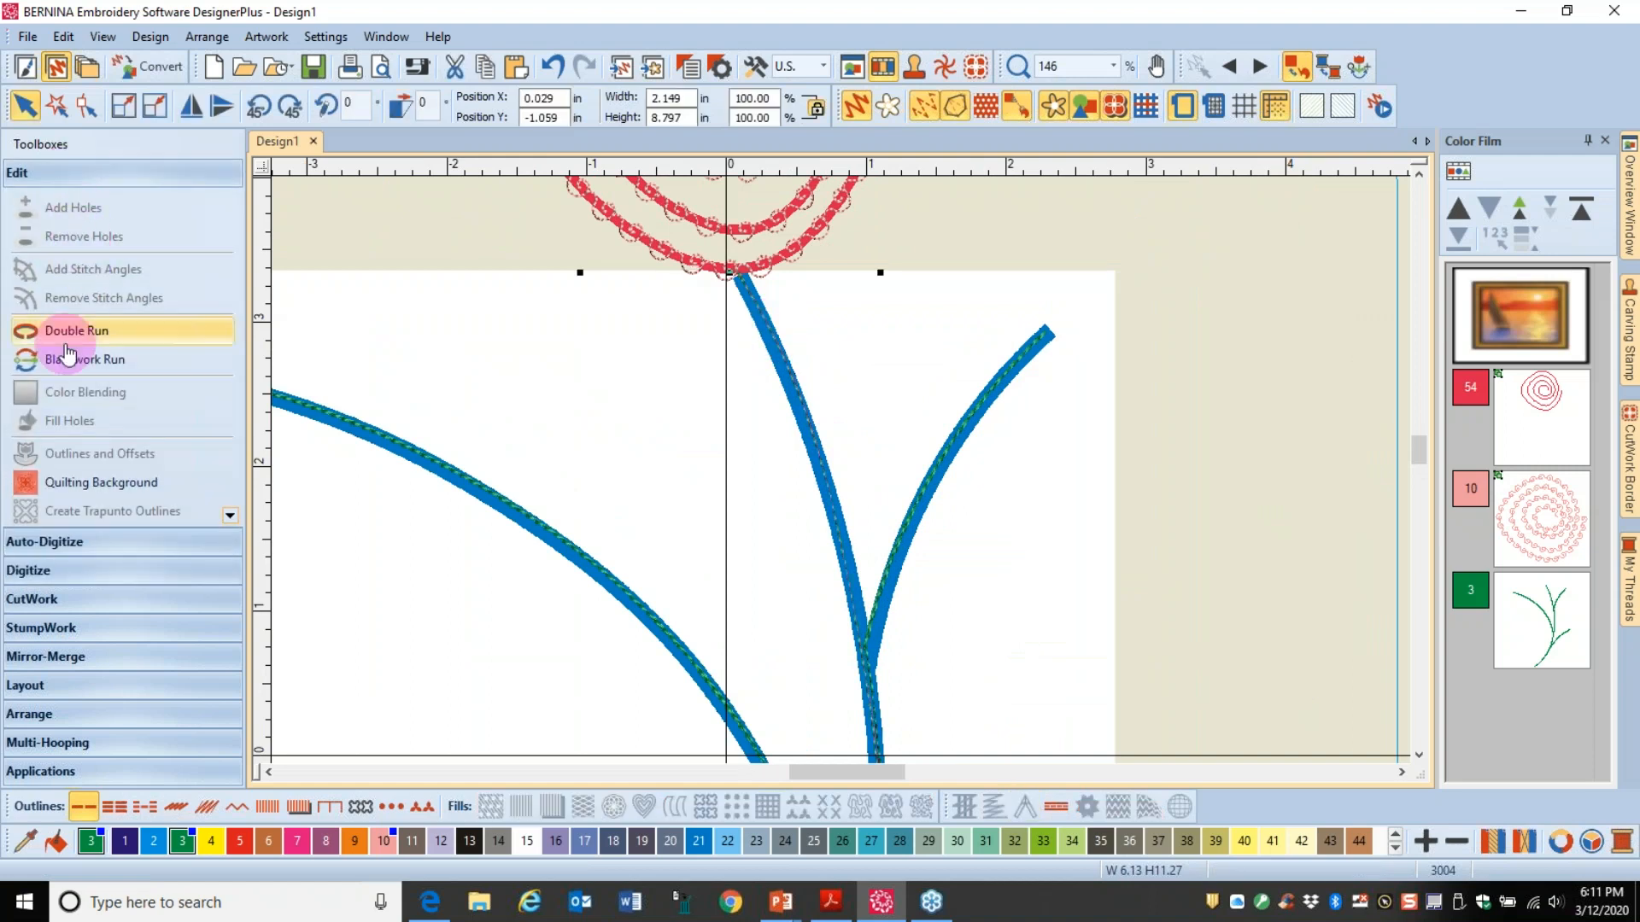
left_click(63, 332)
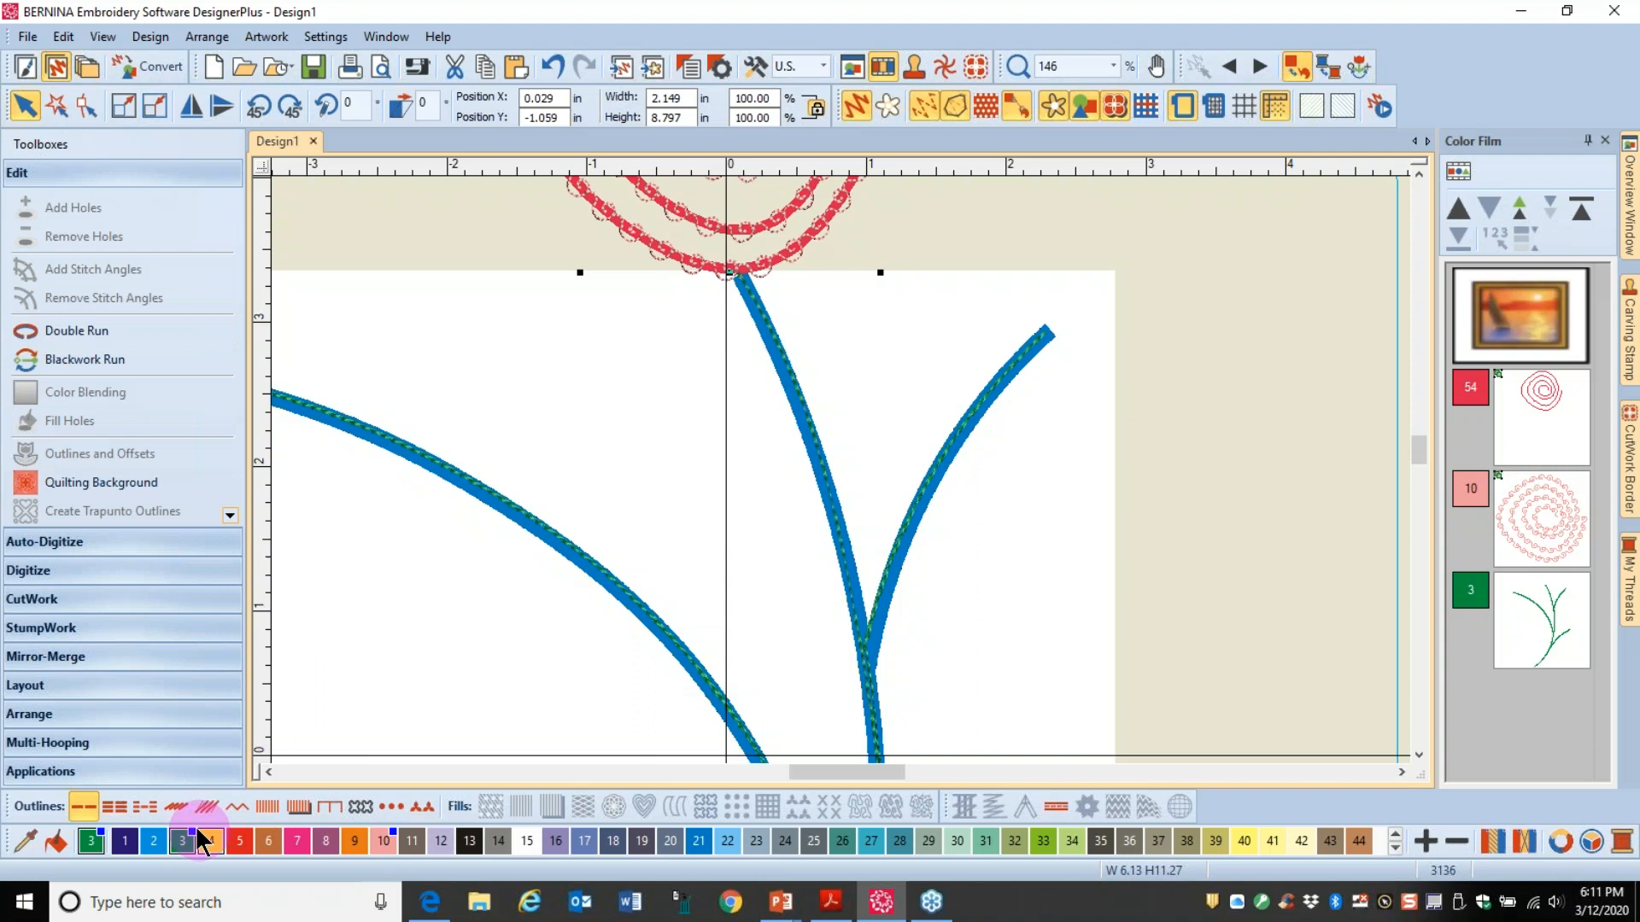
left_click(178, 808)
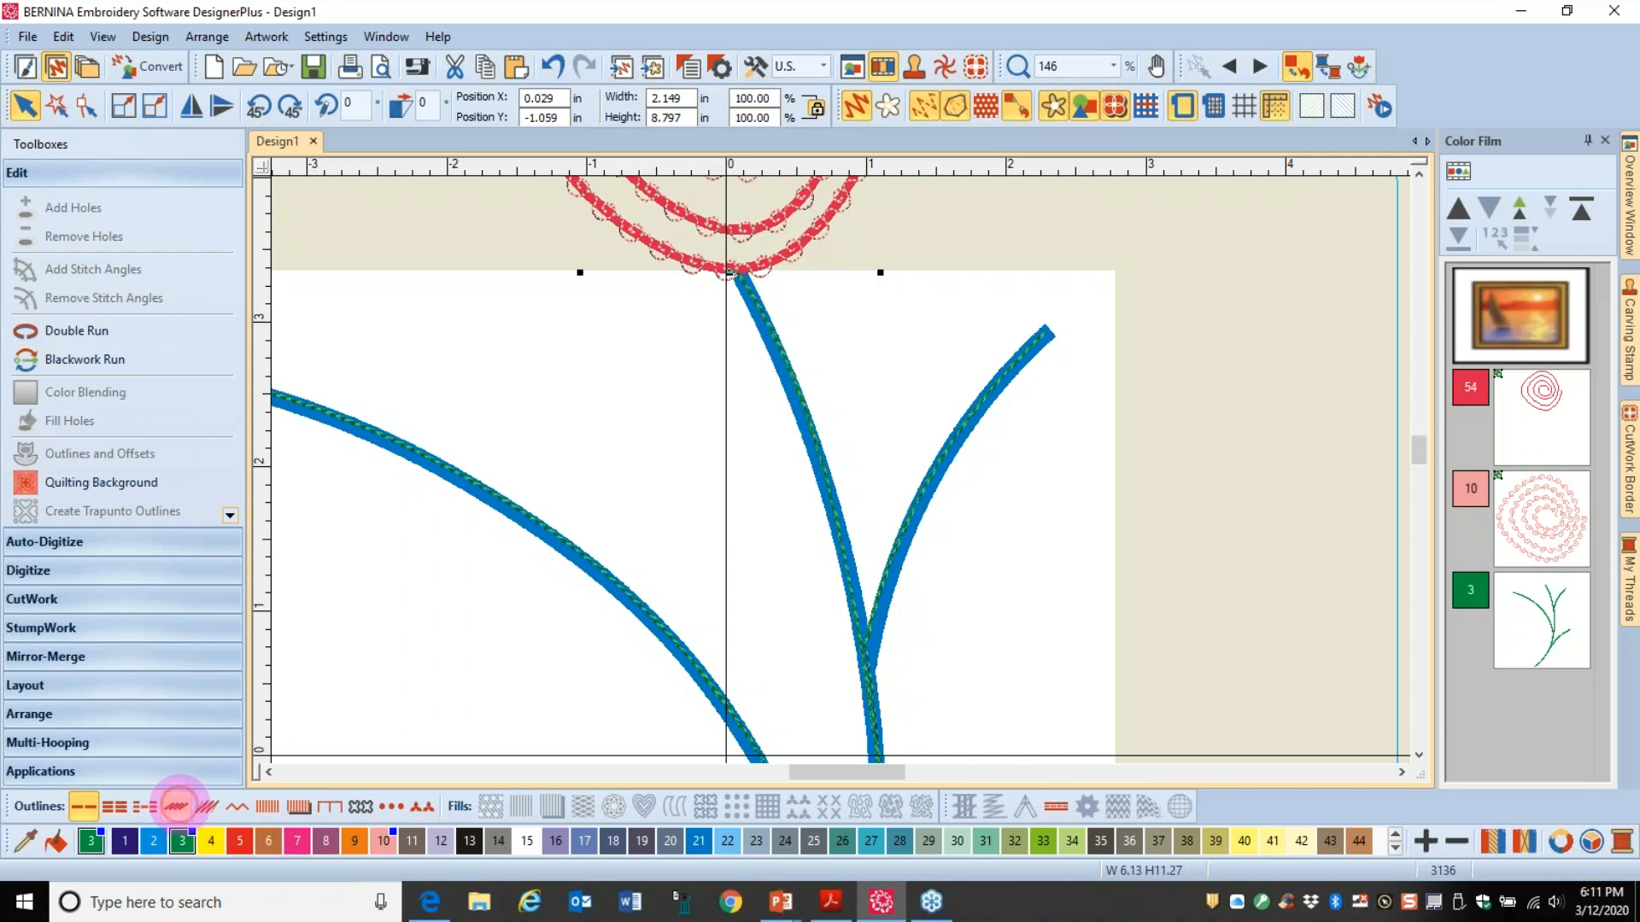
Step: Examine the main stem's control points and its start and end points with the Reshape tool
scroll(863, 611, "down", 5)
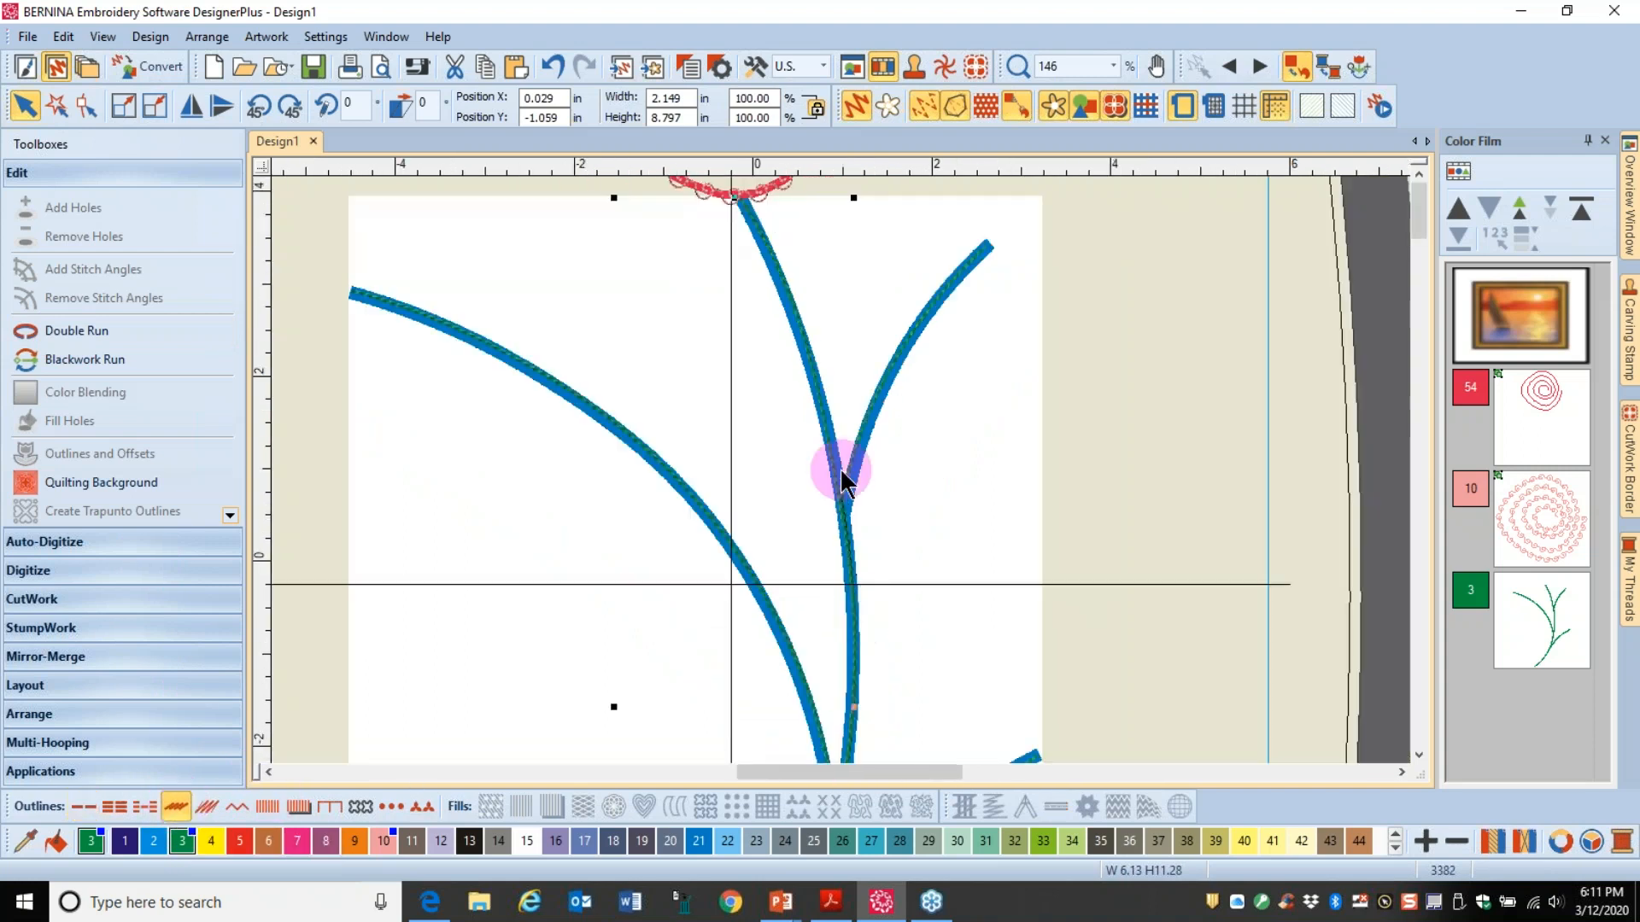
scroll(838, 468, "up", 1)
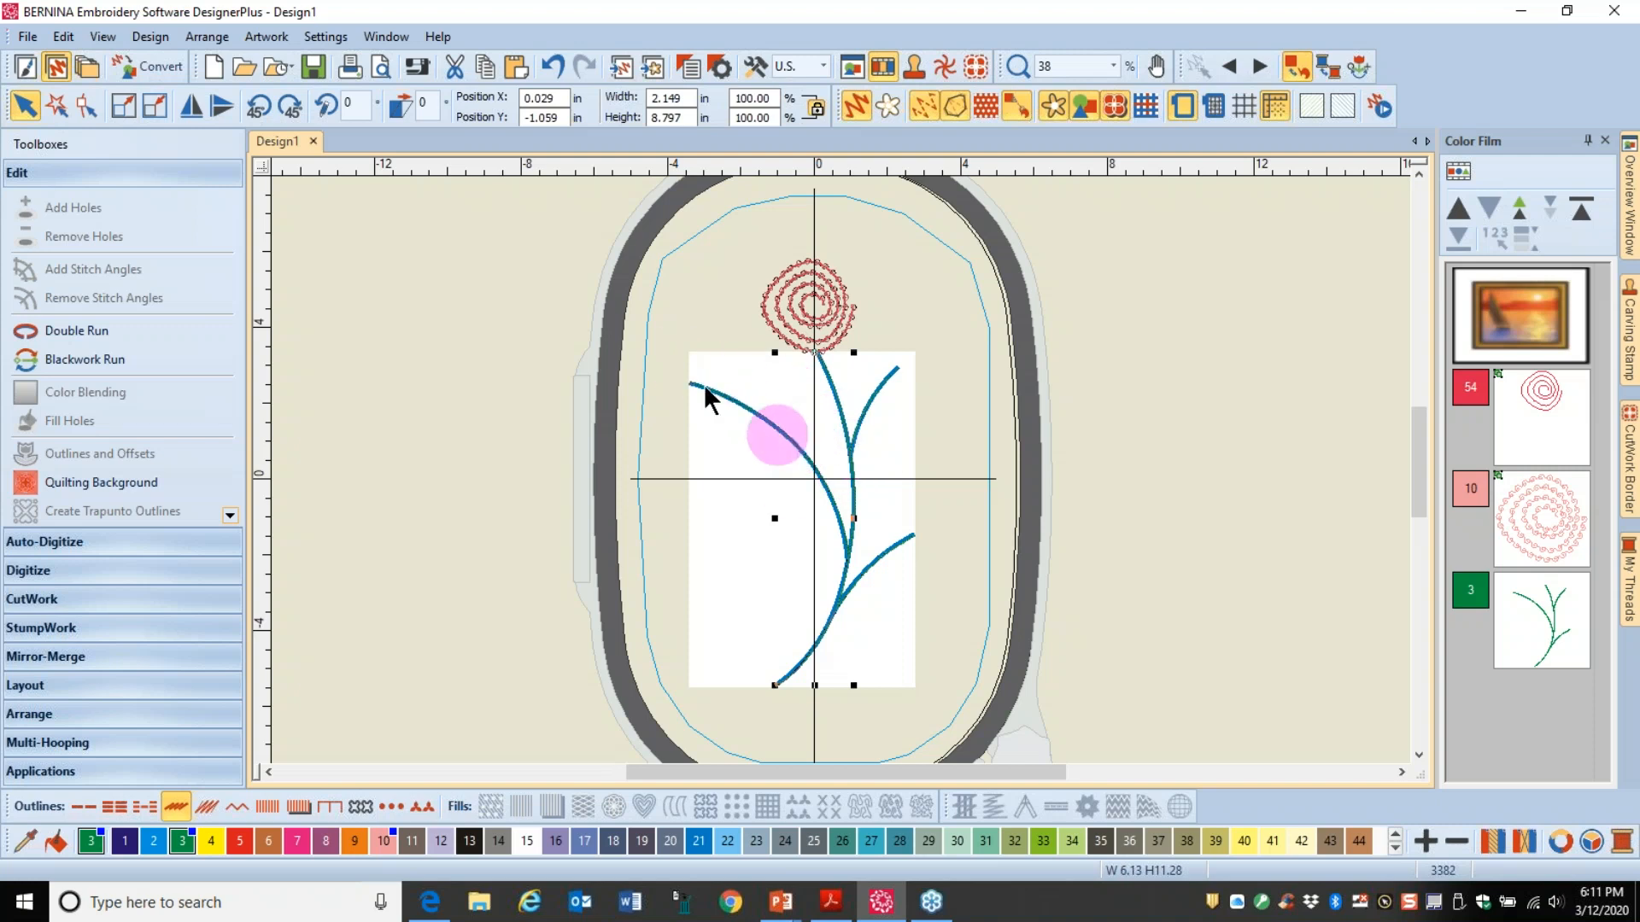
left_click(85, 107)
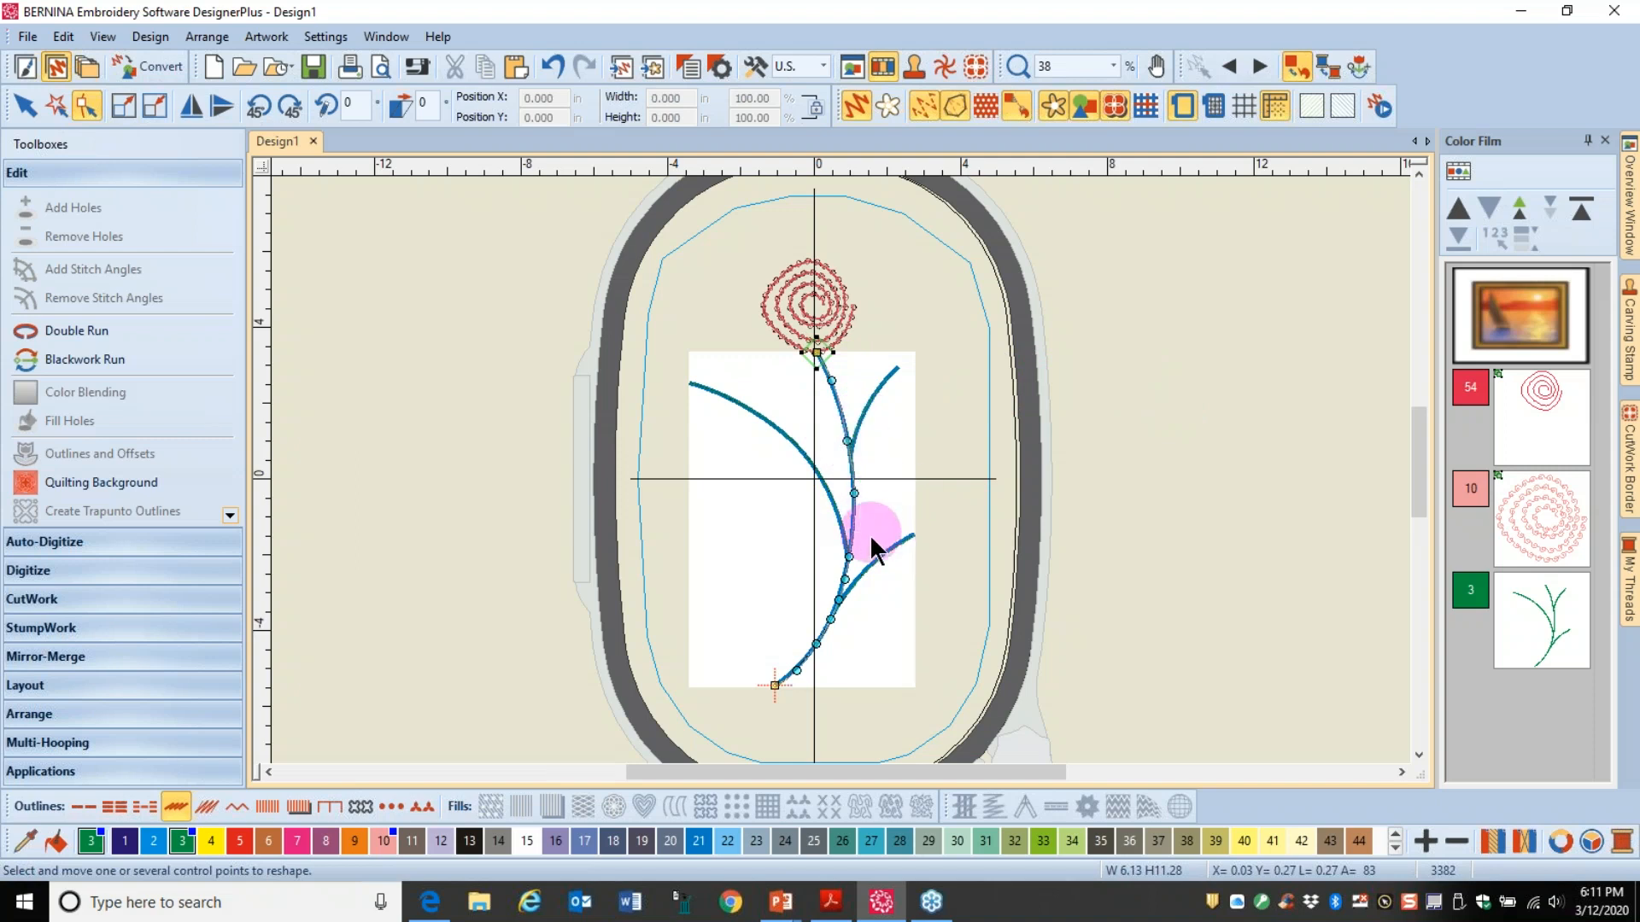
scroll(839, 468, "up", 4)
scroll(839, 468, "up", 1)
scroll(838, 468, "down", 5)
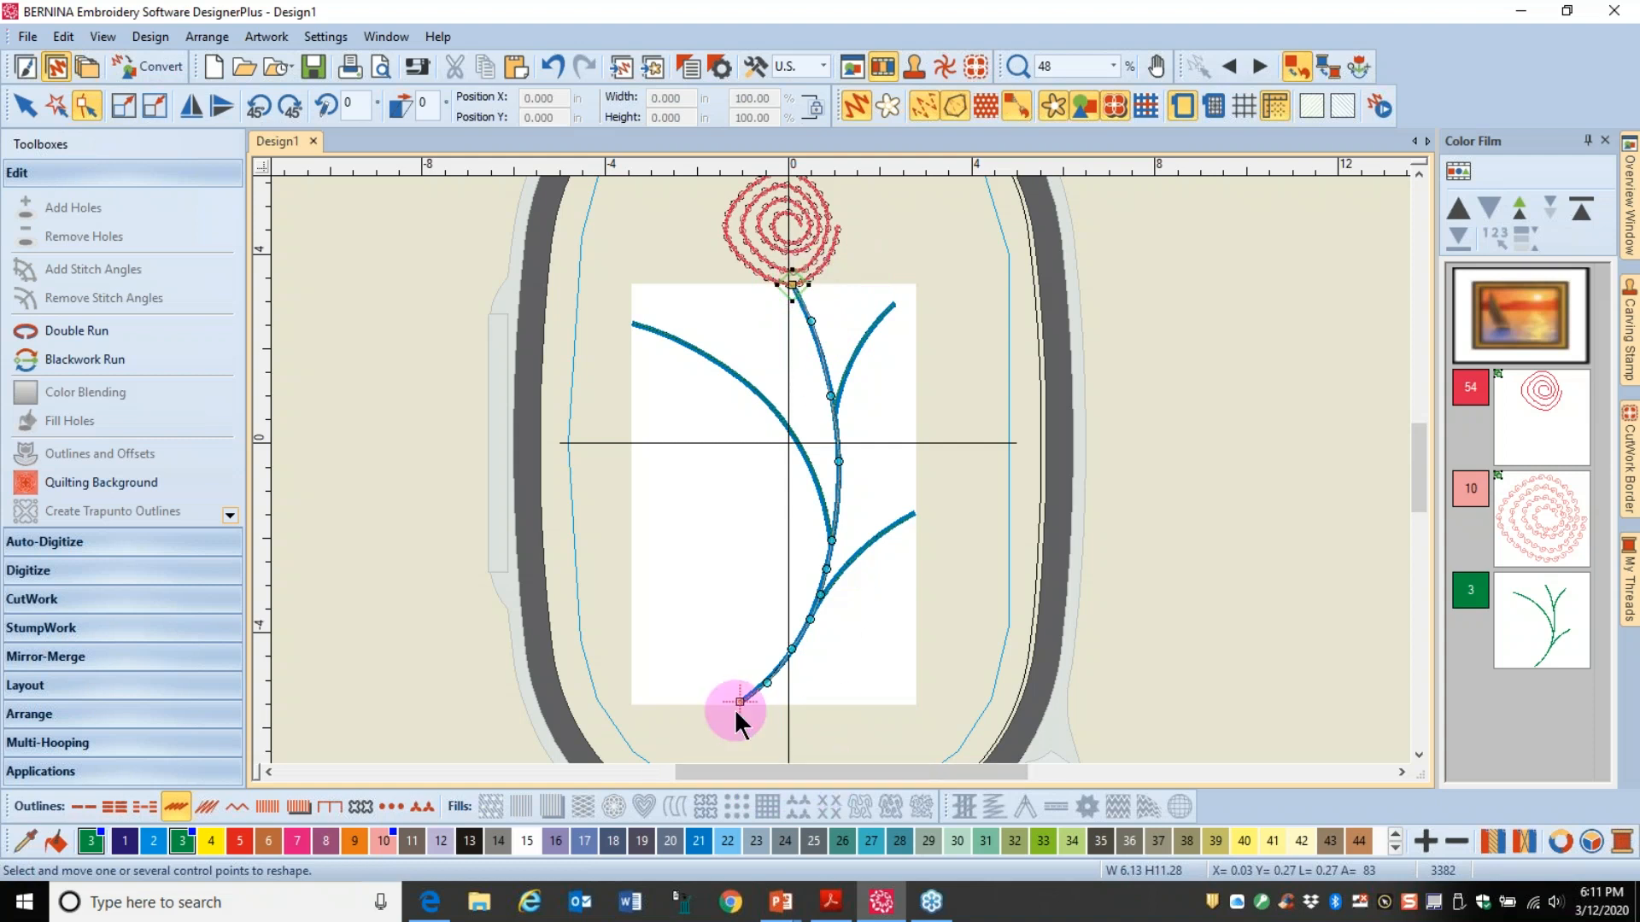
key("Escape")
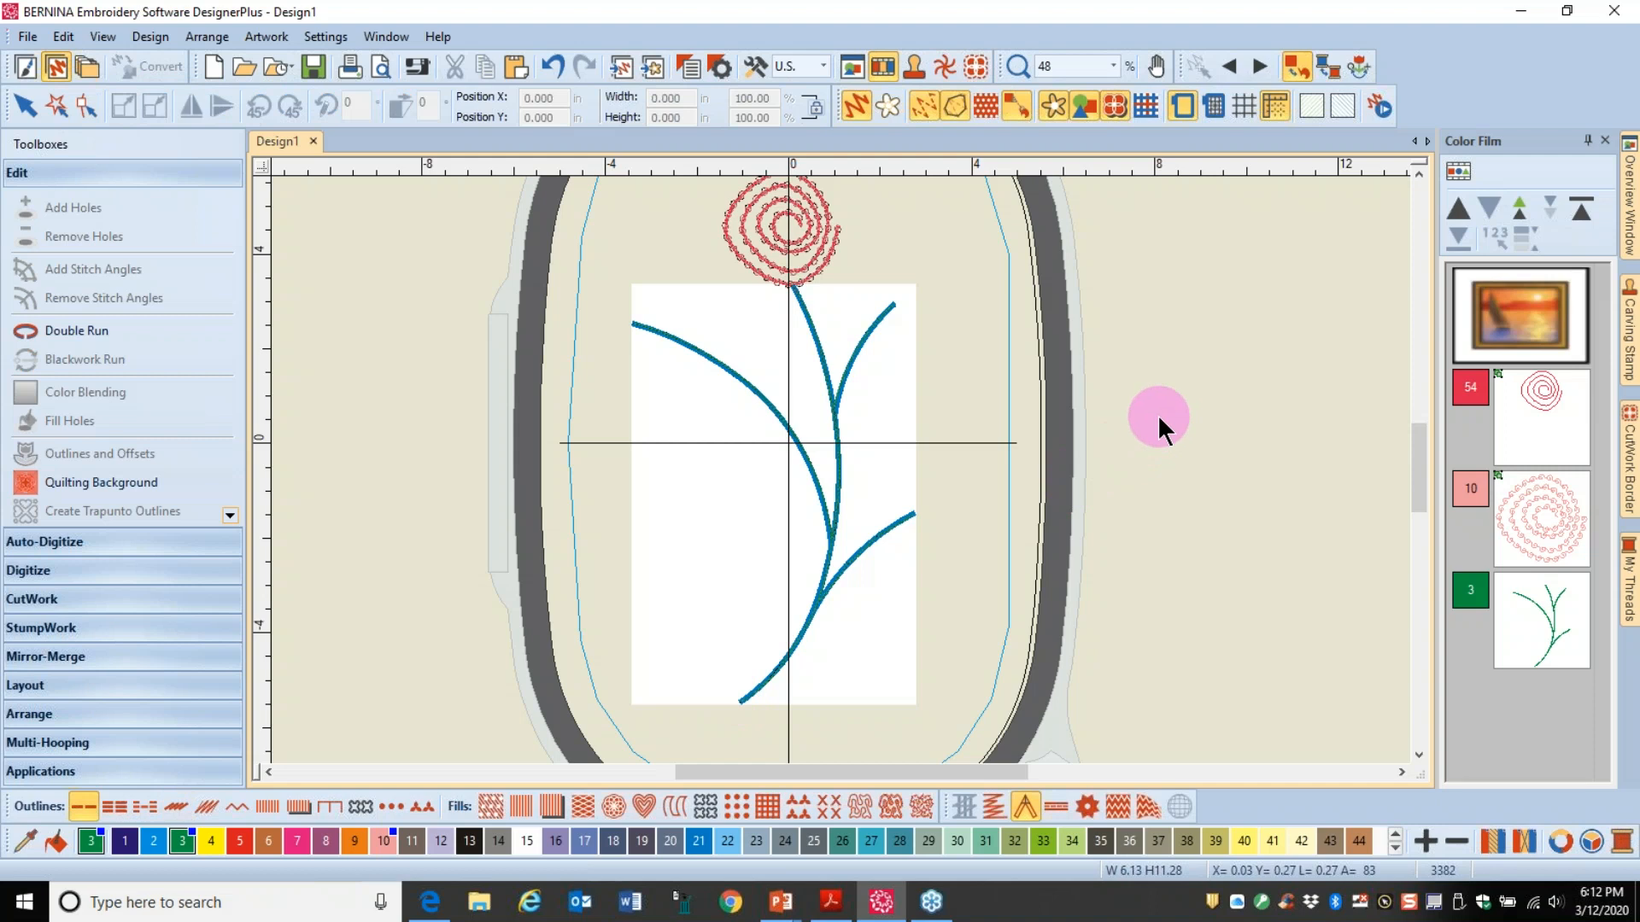
Step: Switch the measurement units to Metric
scroll(839, 468, "up", 2)
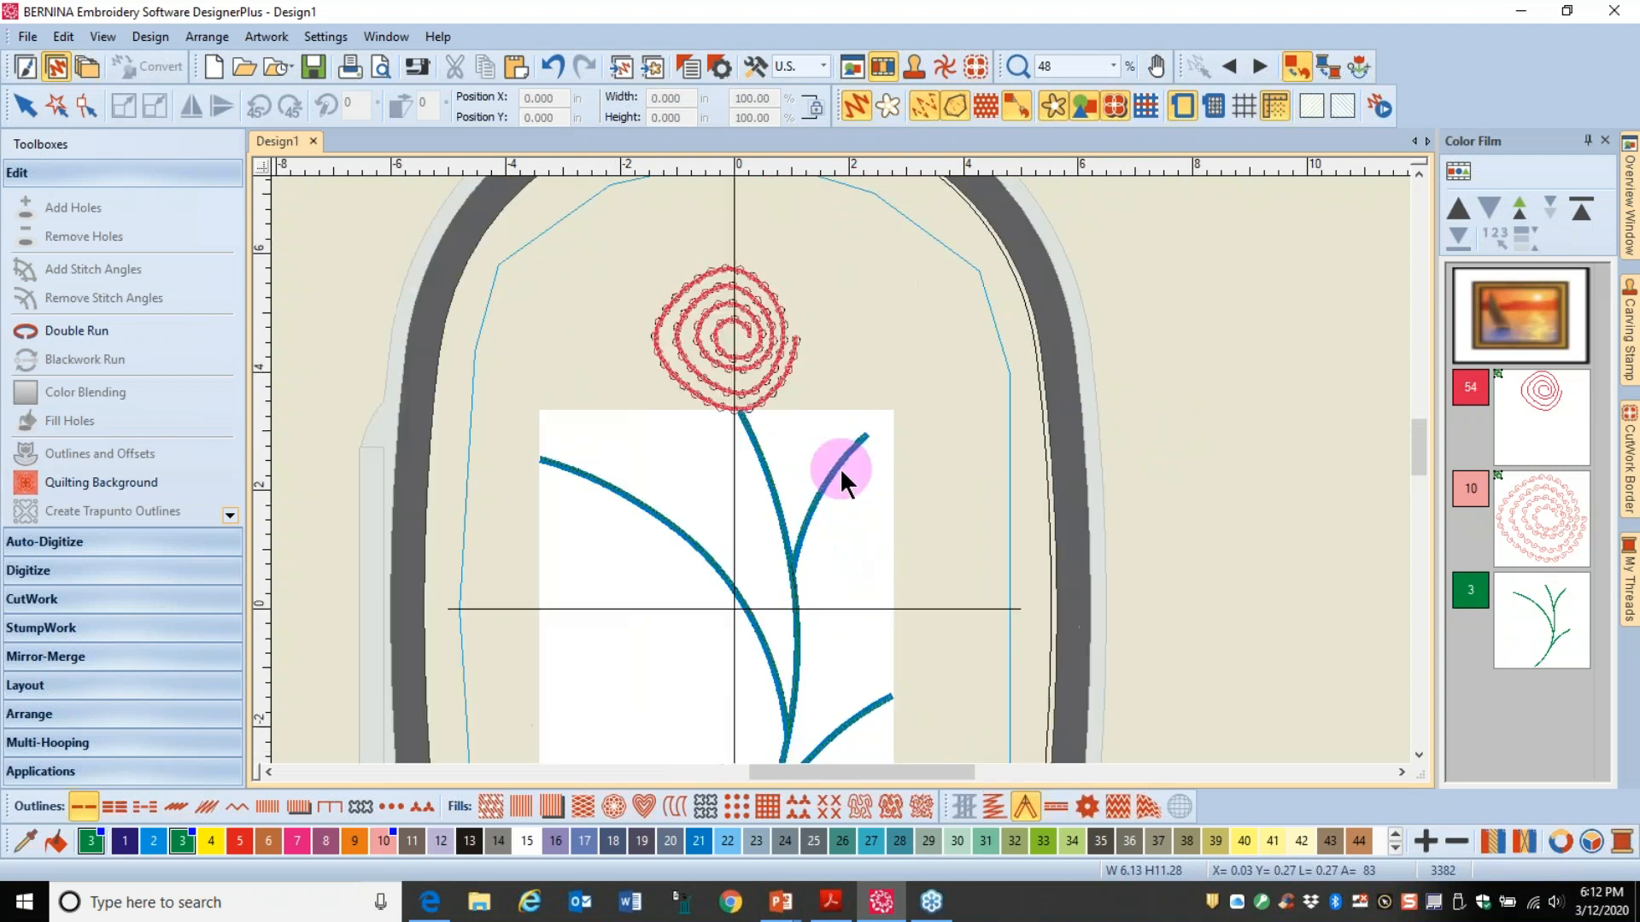
scroll(839, 468, "up", 2)
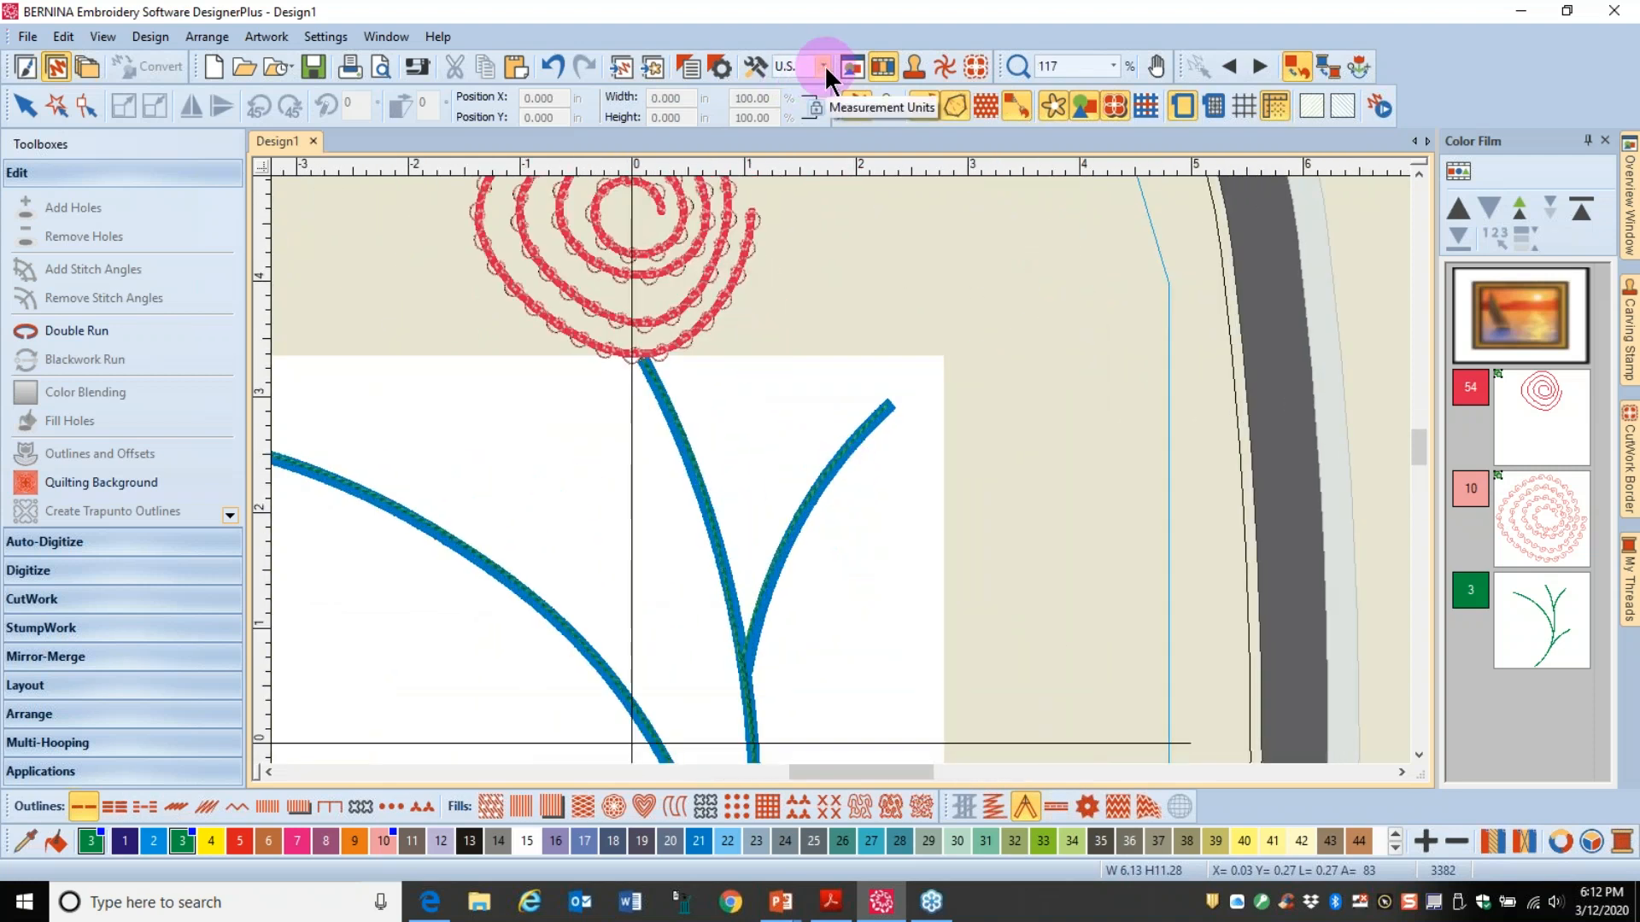
left_click(801, 88)
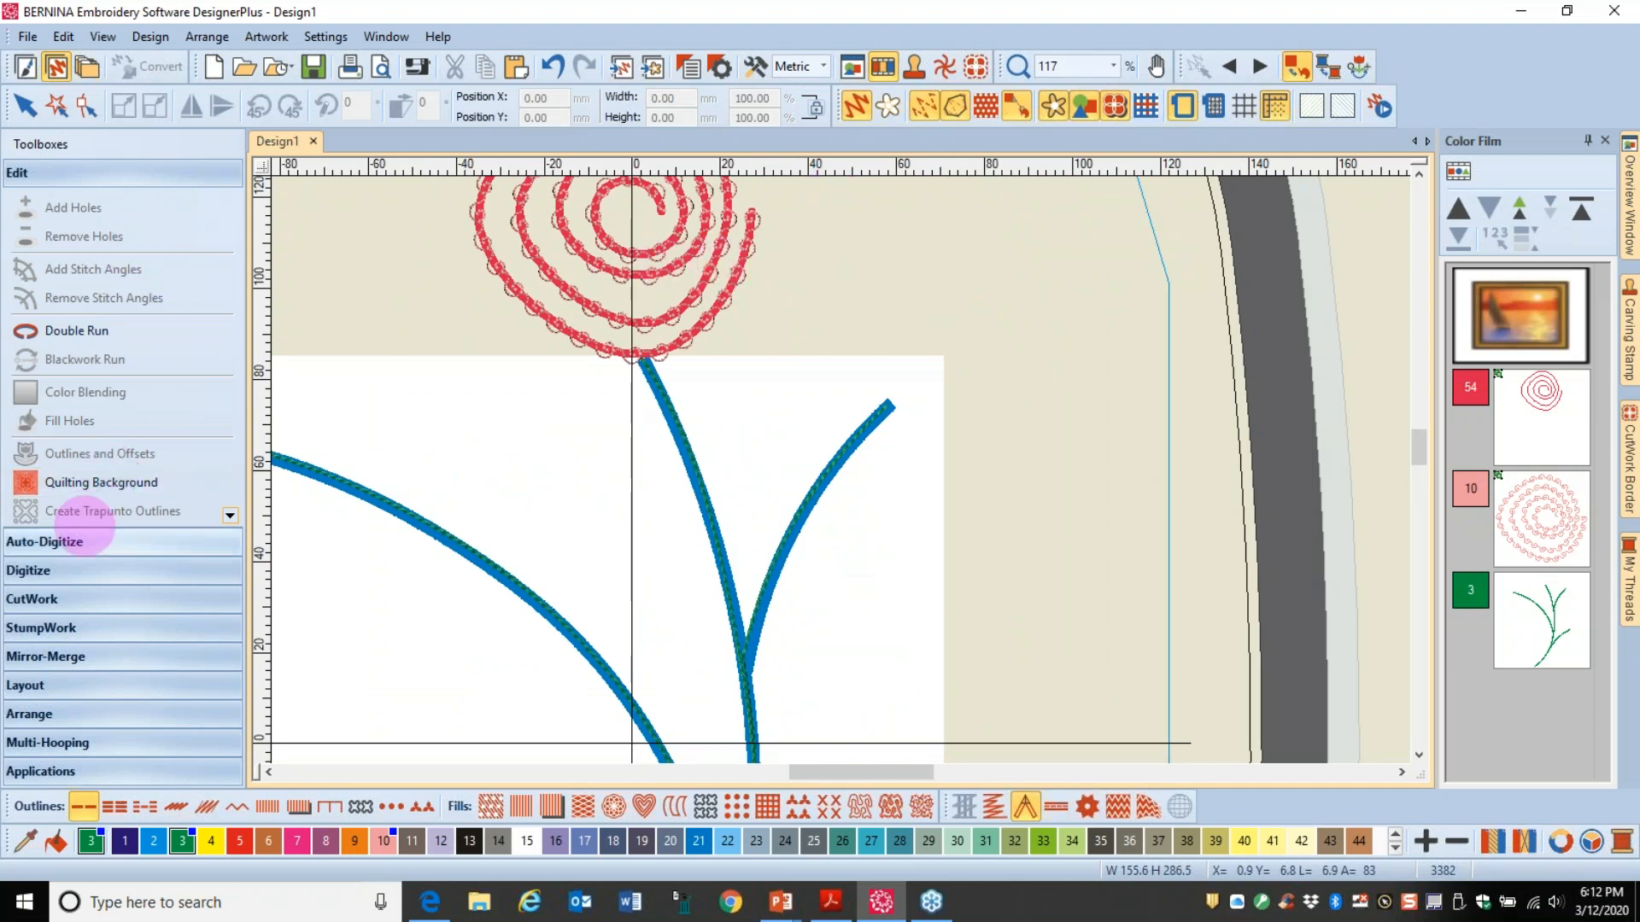
Step: Digitize a two-point open line about 20 mm long in yellow color 4 across the tip of the upper right branch
left_click(60, 568)
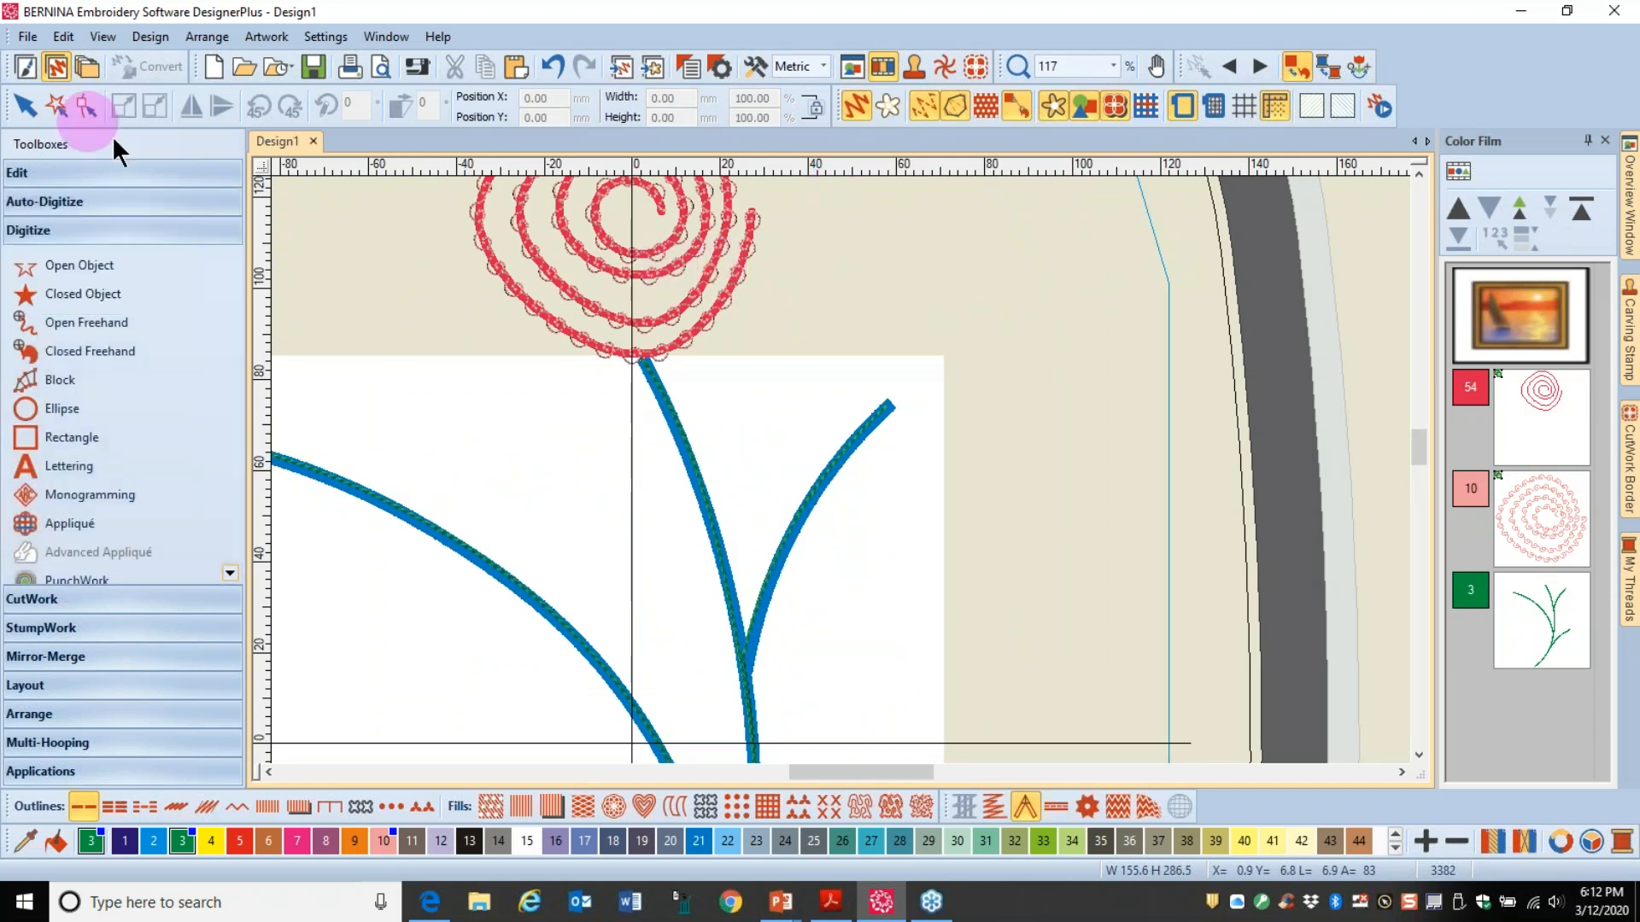
left_click(68, 270)
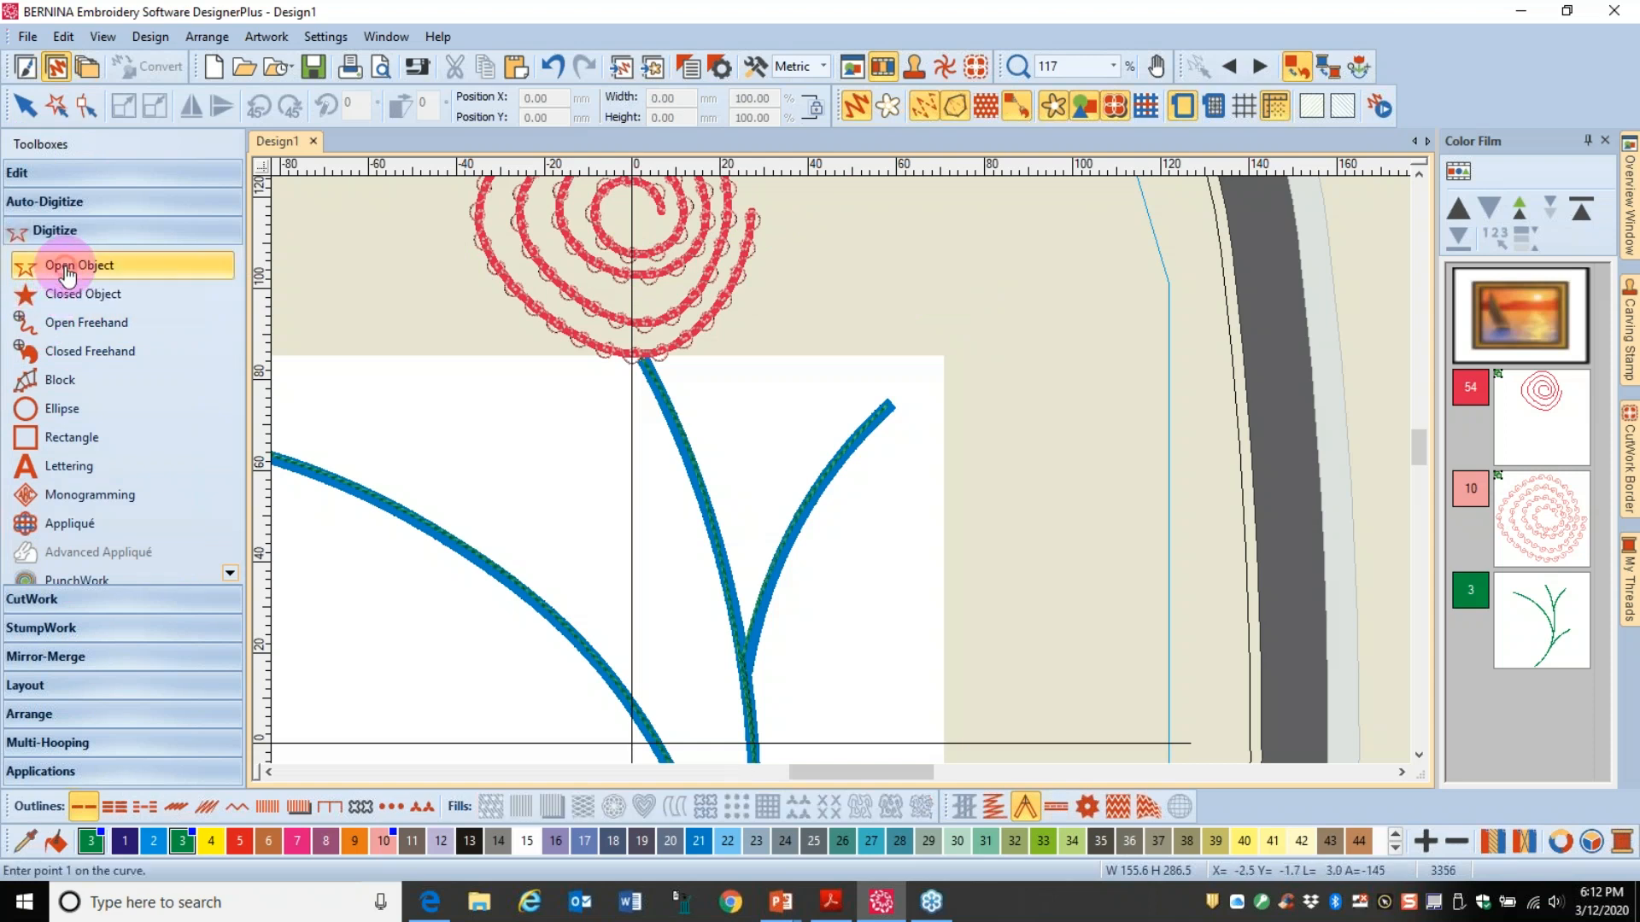
left_click(213, 839)
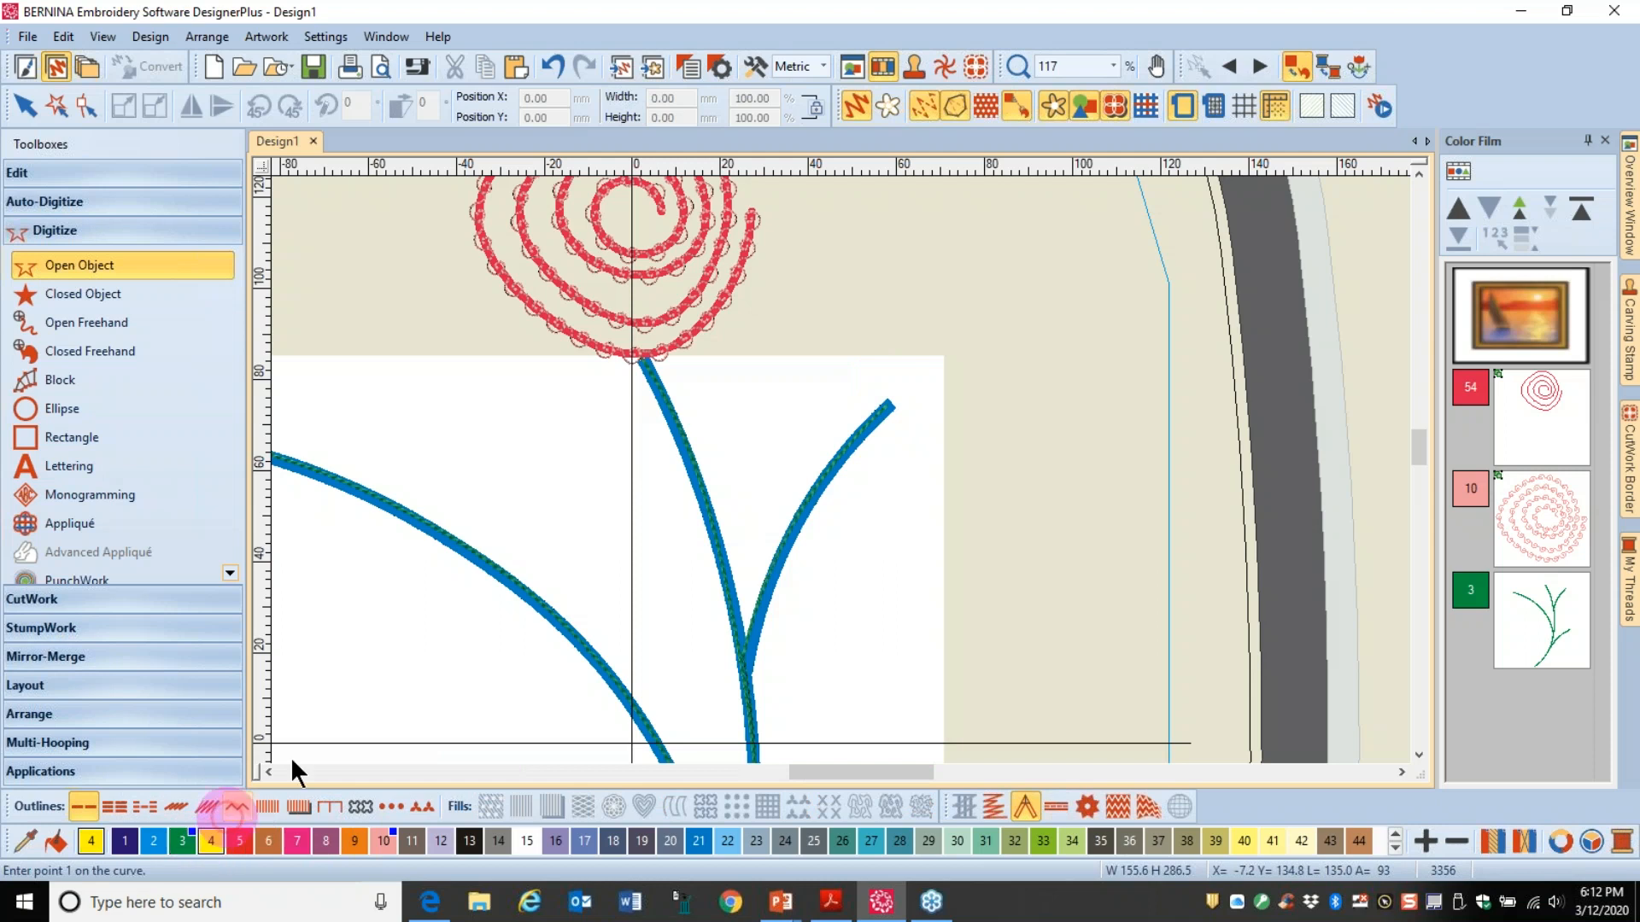
left_click(861, 369)
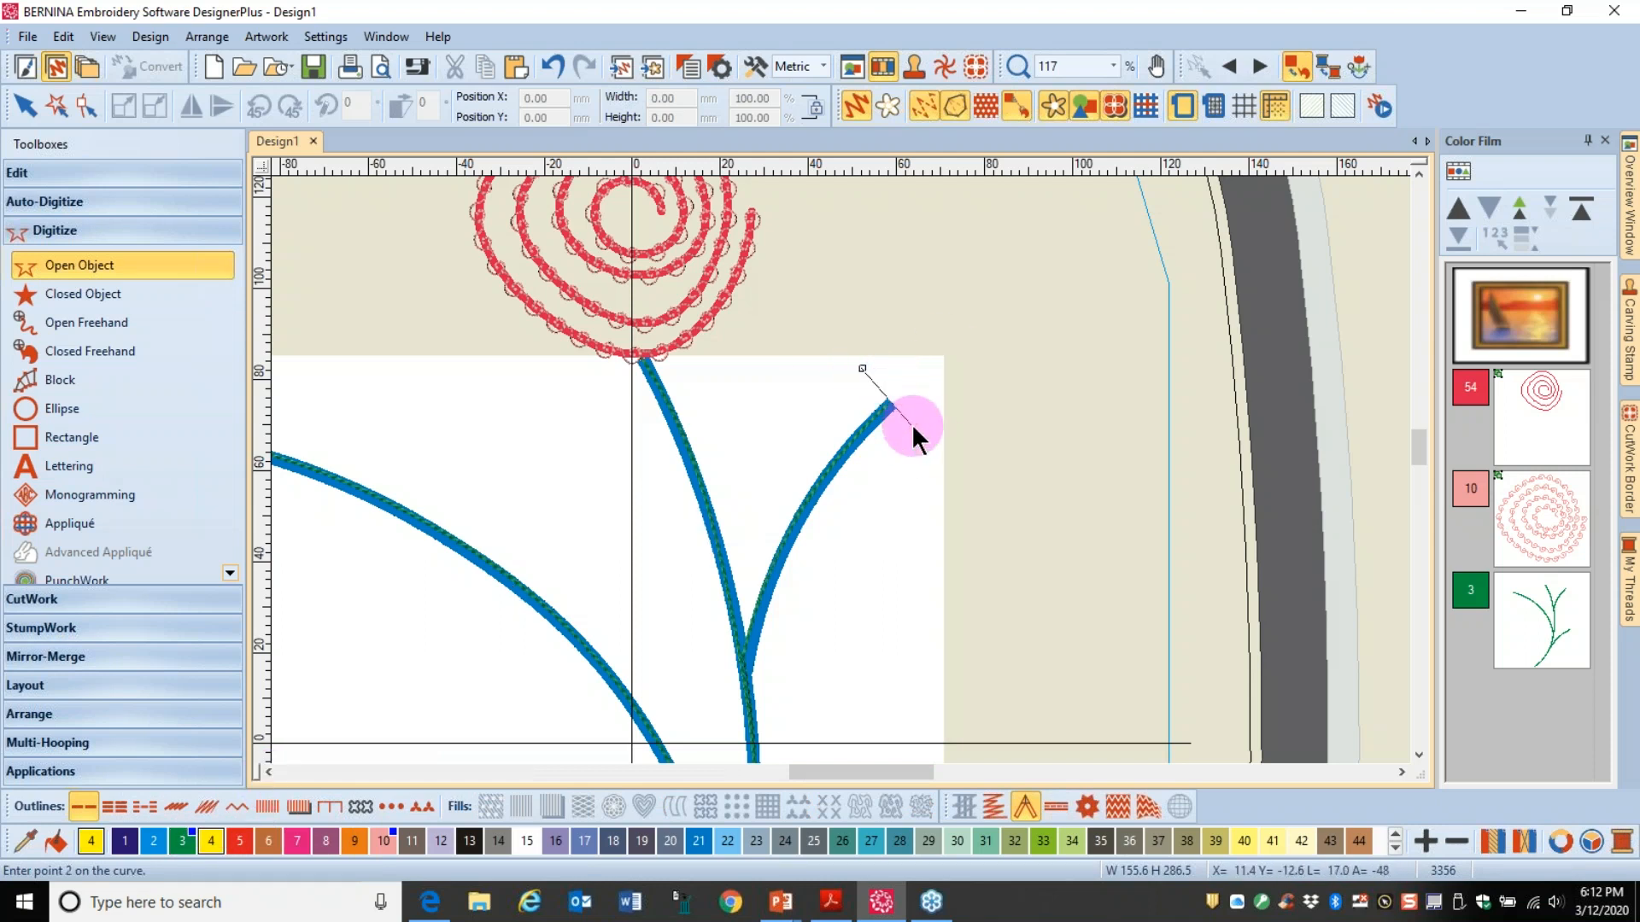
left_click(917, 430)
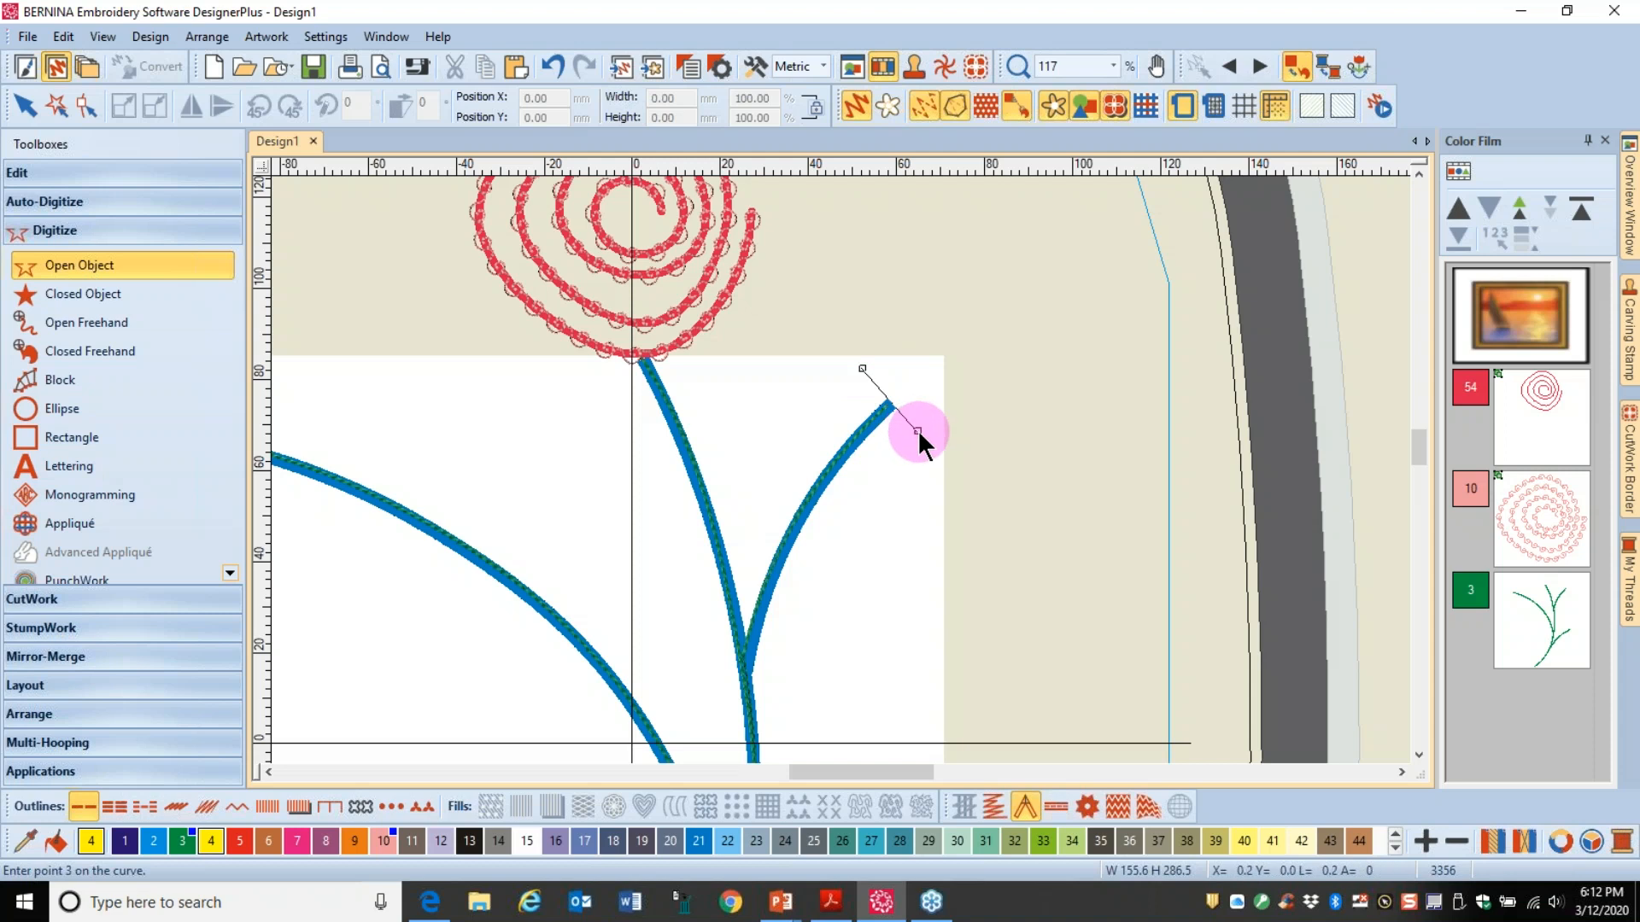
key("Return")
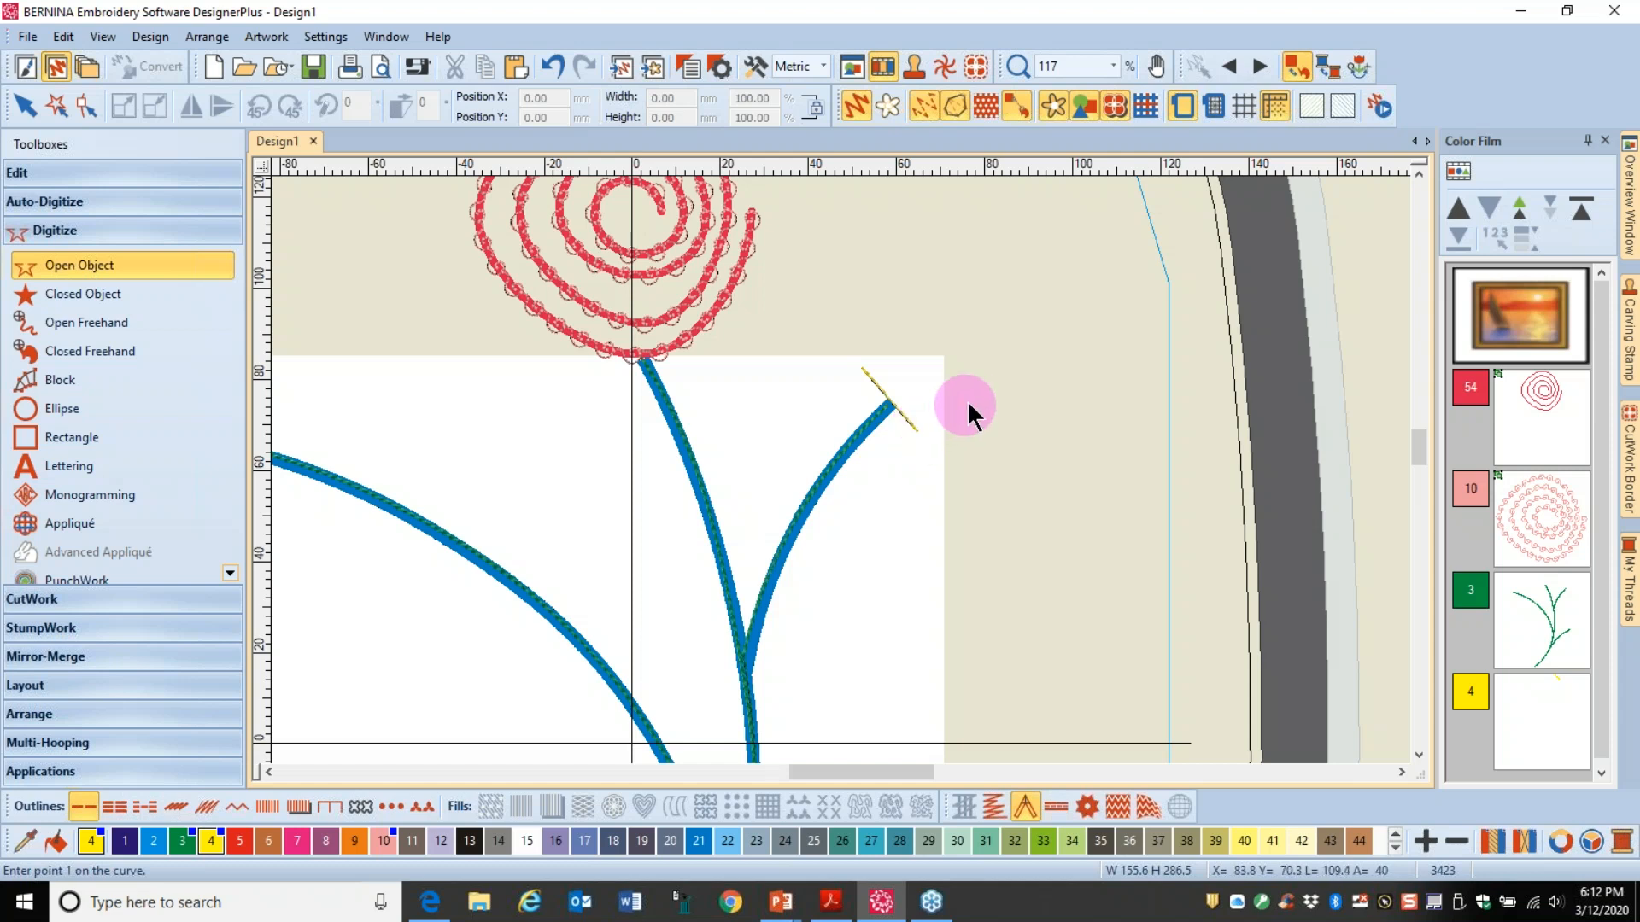
Step: Measure the length of the yellow line across the upper right branch's tip
key("m")
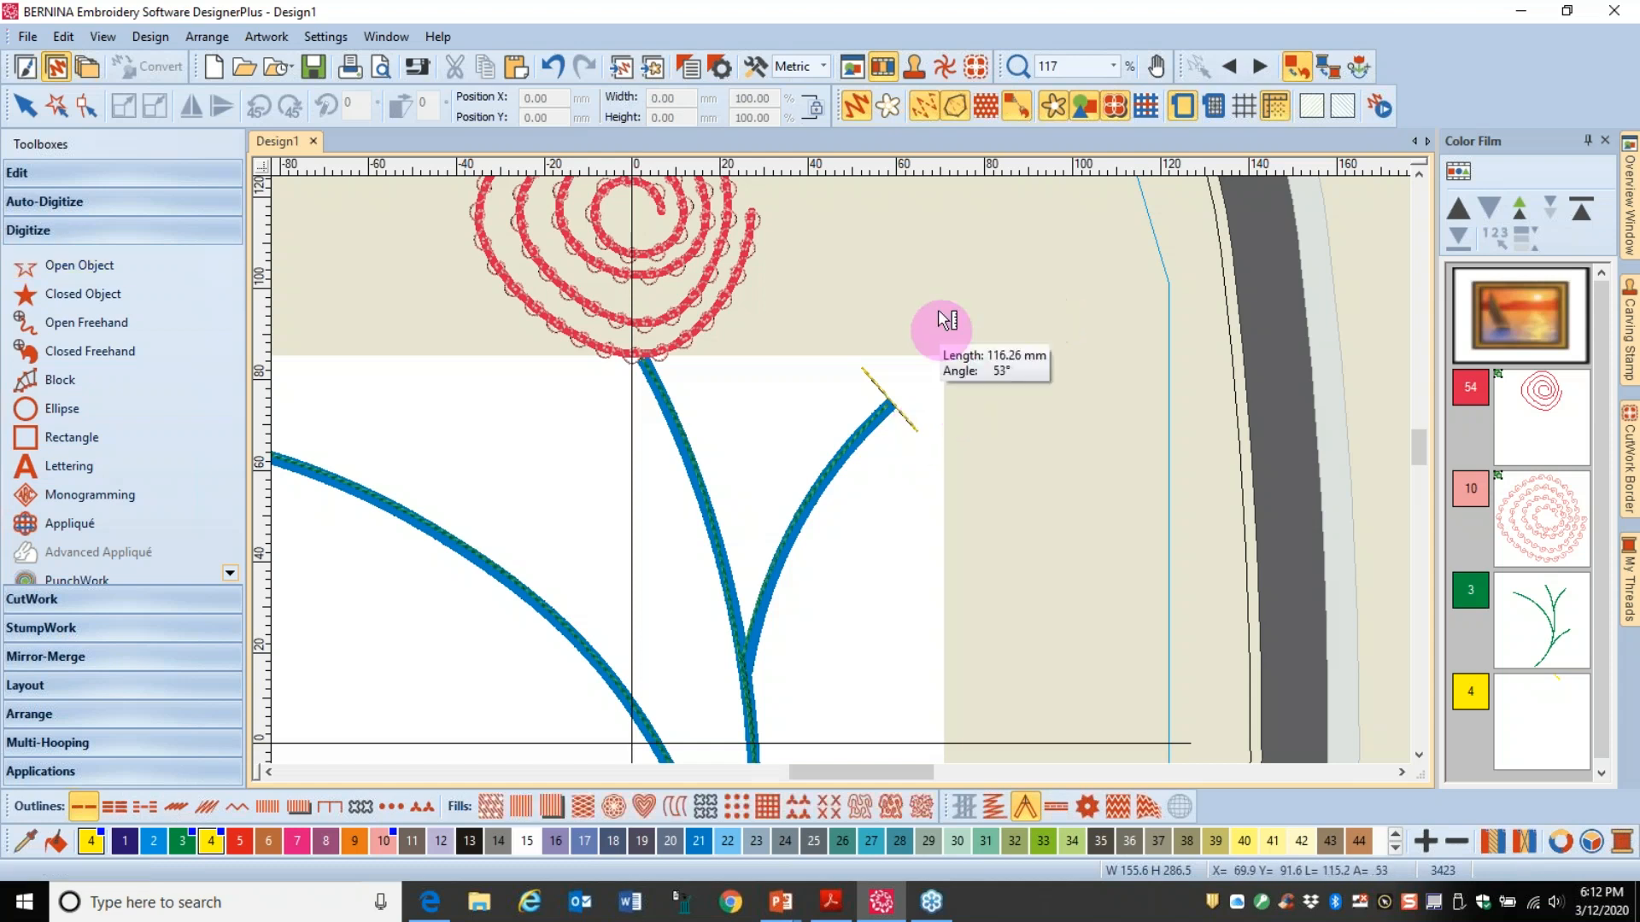
left_click_drag(866, 365, 926, 432)
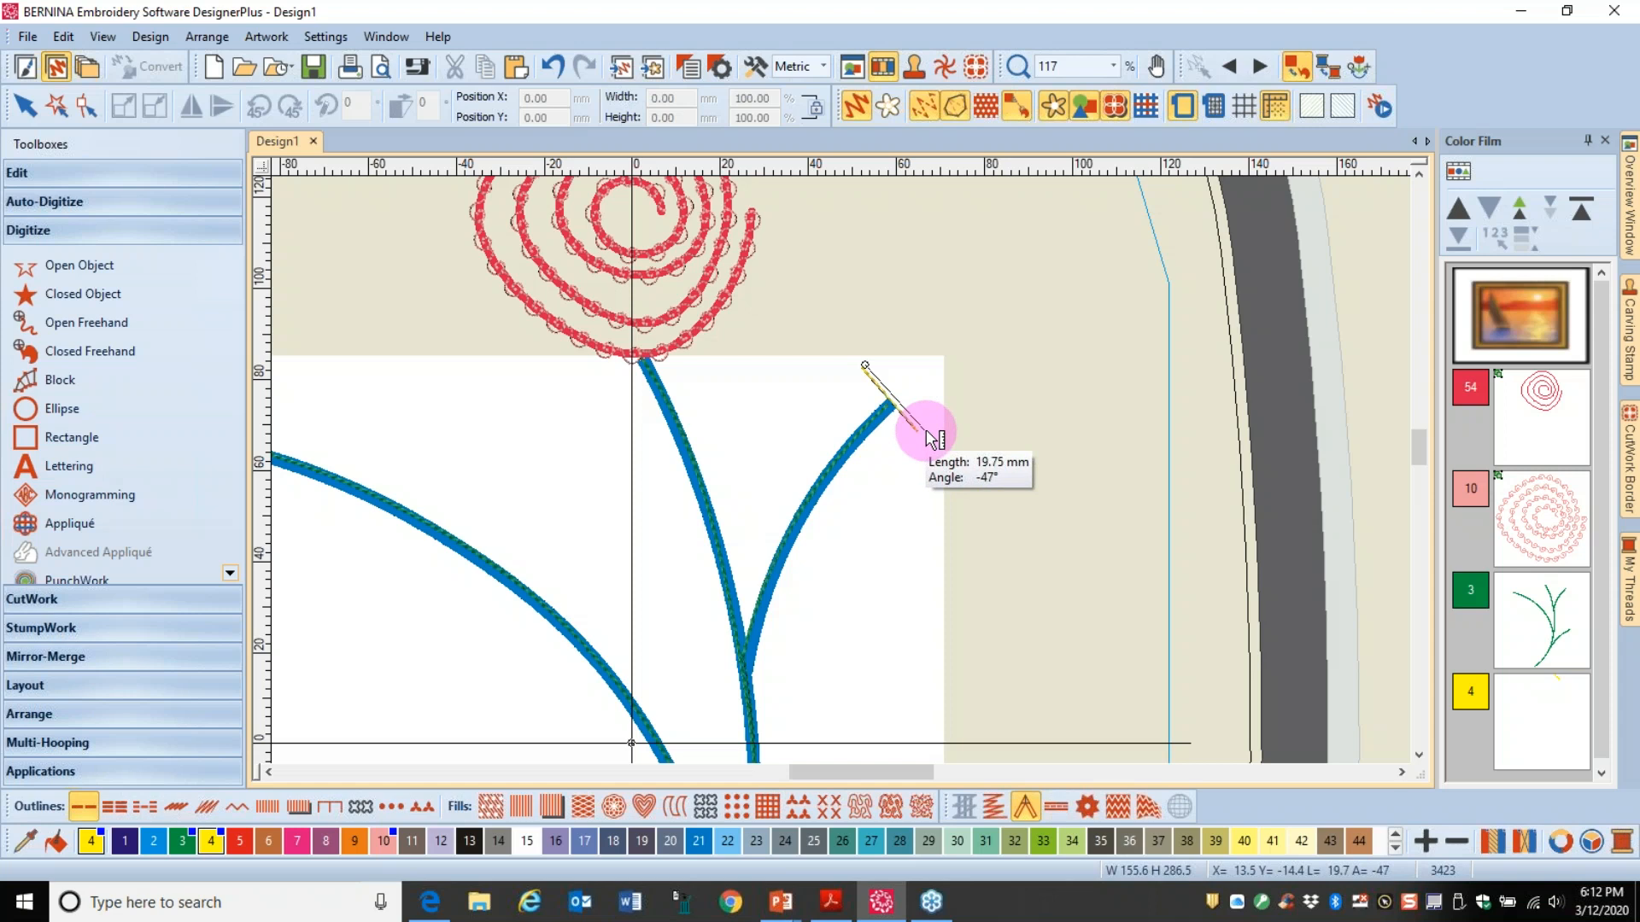
key("Escape")
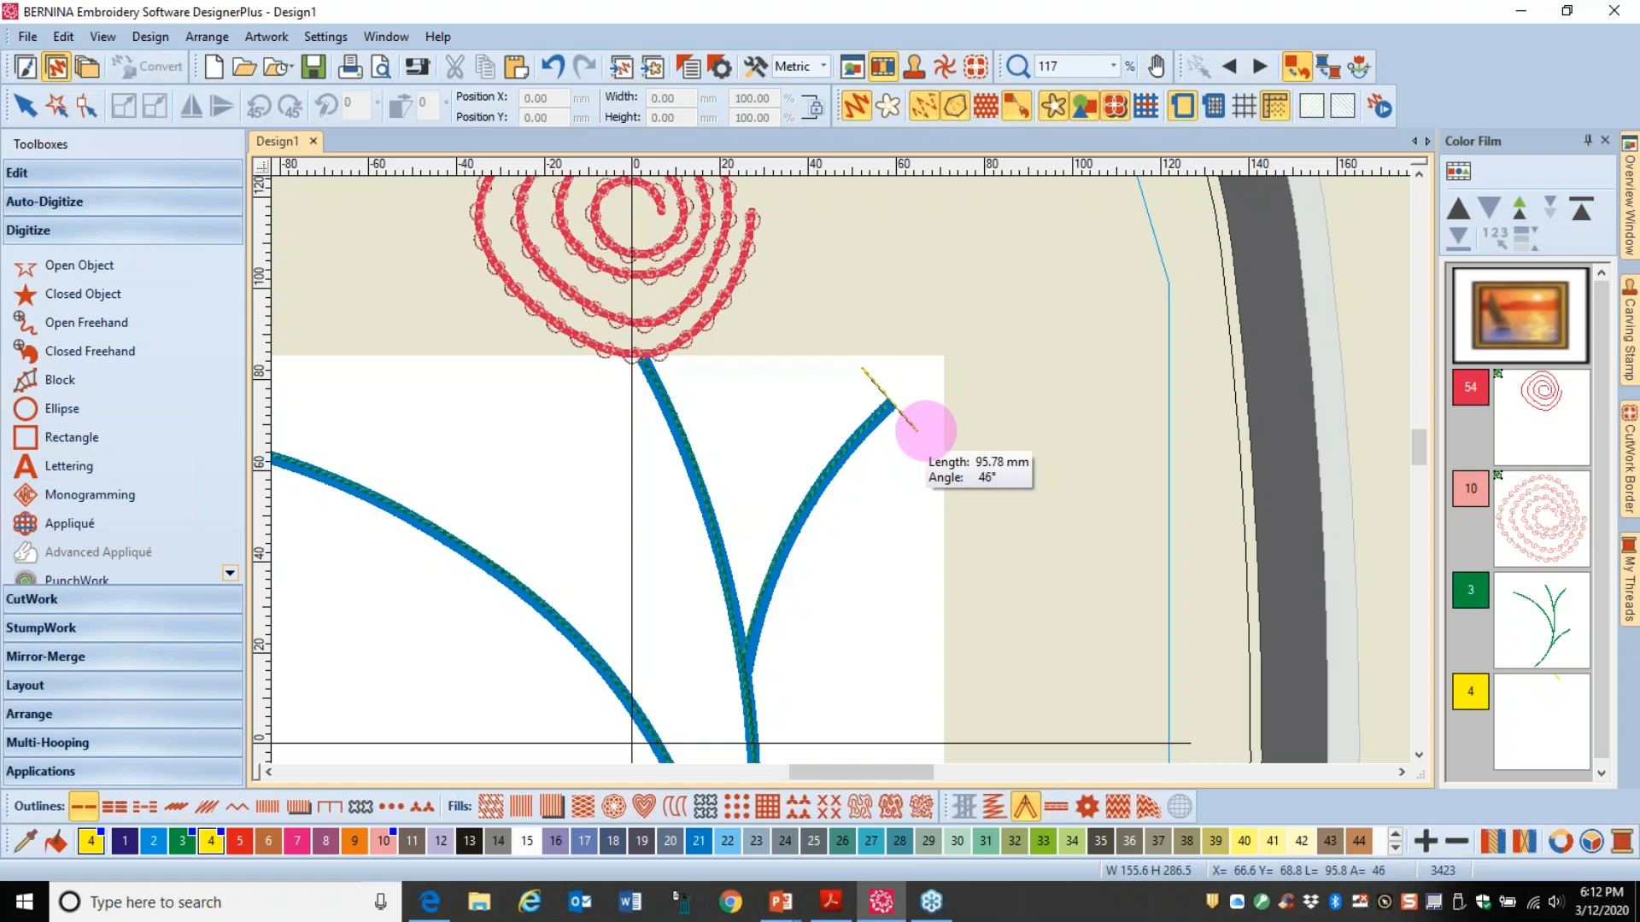
key("Escape")
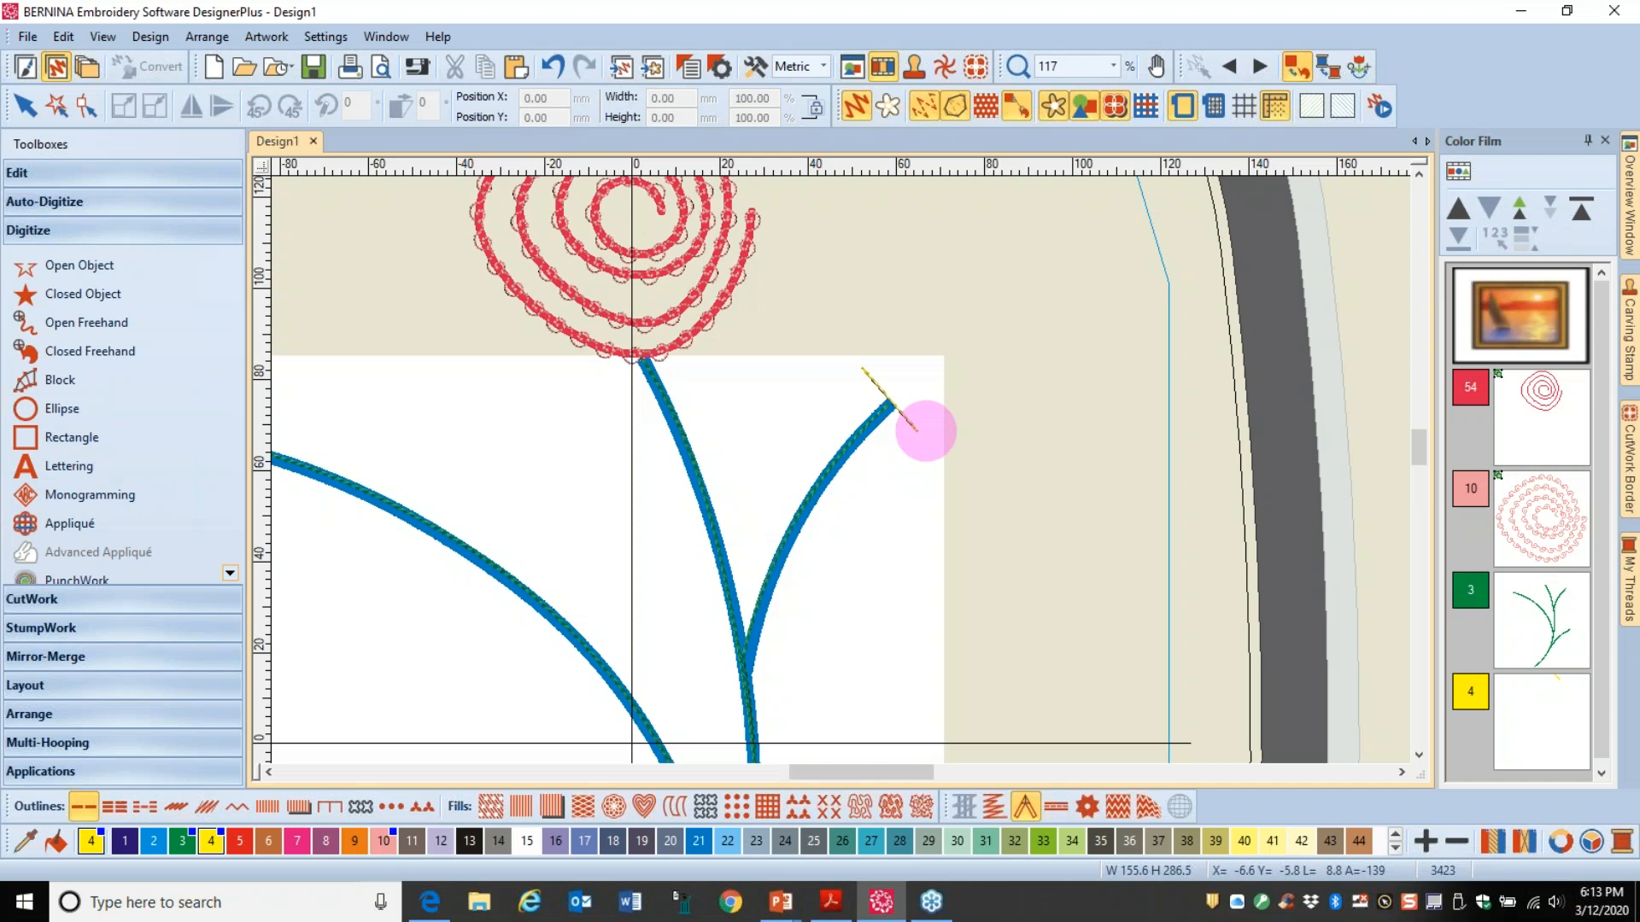
Step: Duplicate the yellow line and place the copy parallel to it, about 2.4 mm beyond the upper right branch's tip
left_click(879, 388)
right_click(879, 387)
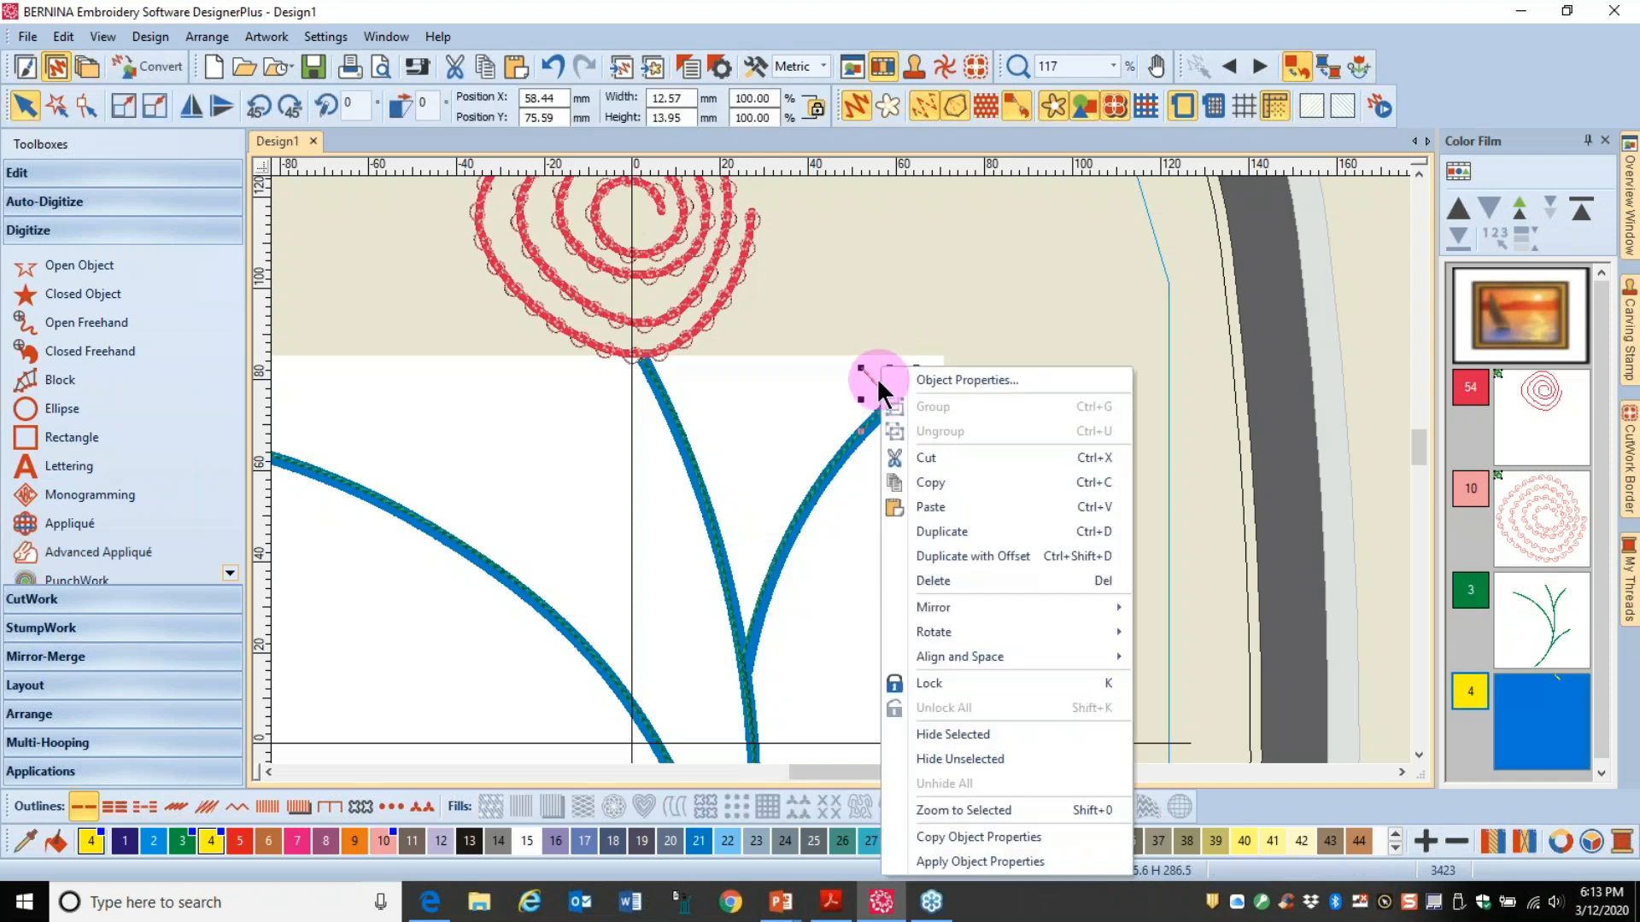
left_click(868, 372)
mouse_move(868, 372)
left_mouse_down()
mouse_move(889, 373)
mouse_move(875, 366)
left_mouse_up()
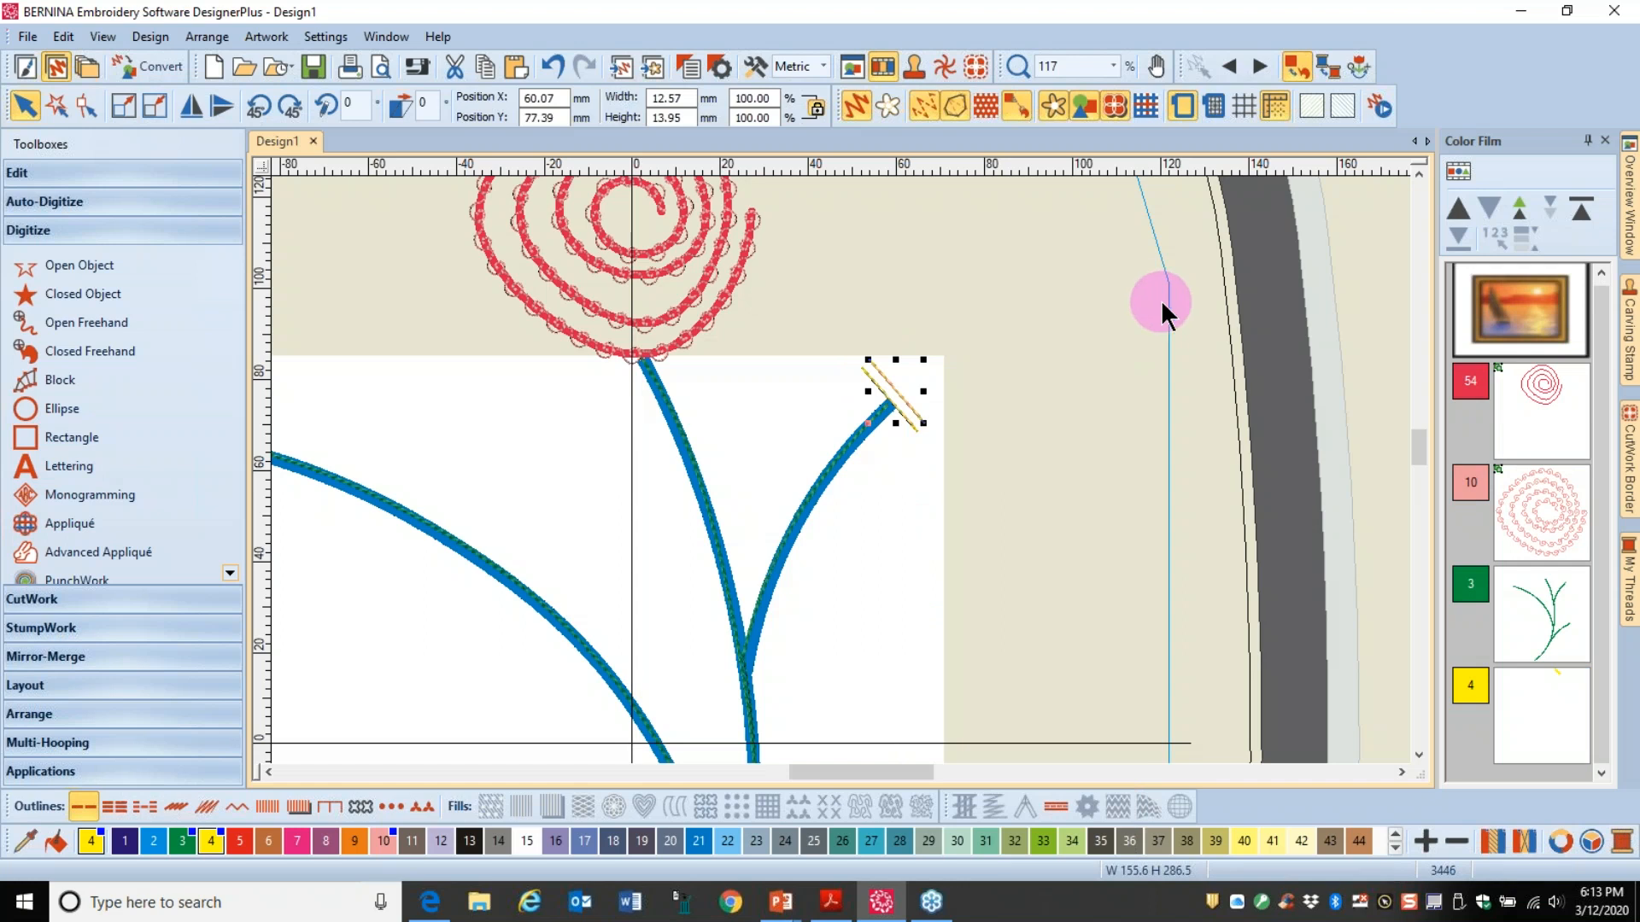
Step: Give the yellow line beyond the upper right branch's tip a Satin outline with manual satin spacing of 0.30 mm
left_click(892, 388)
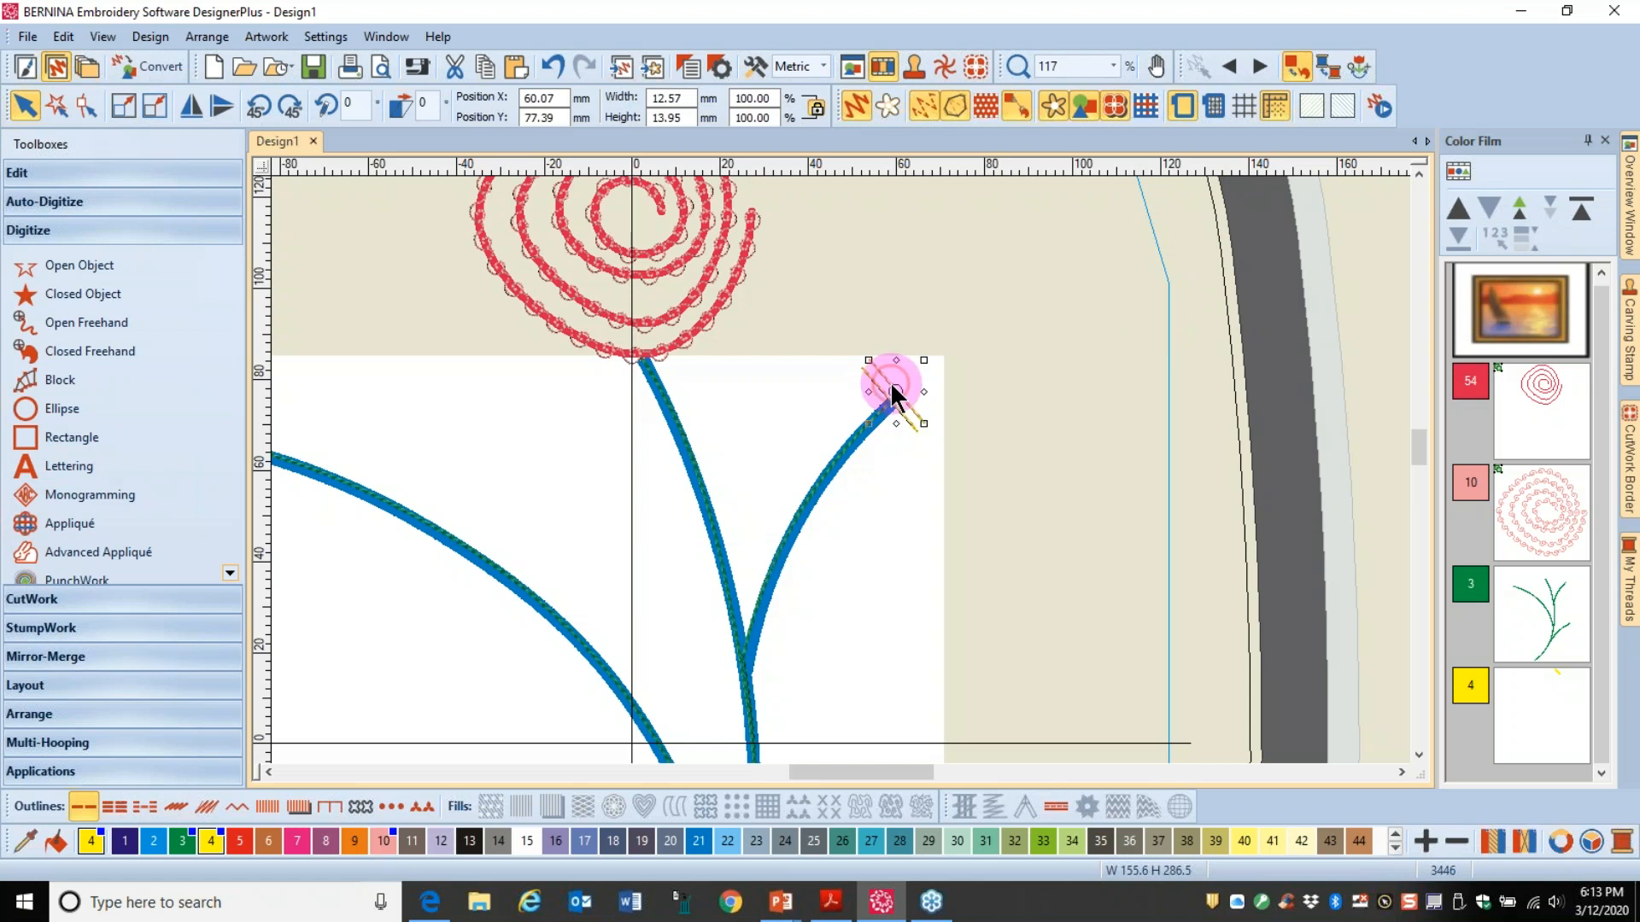
double_click(891, 391)
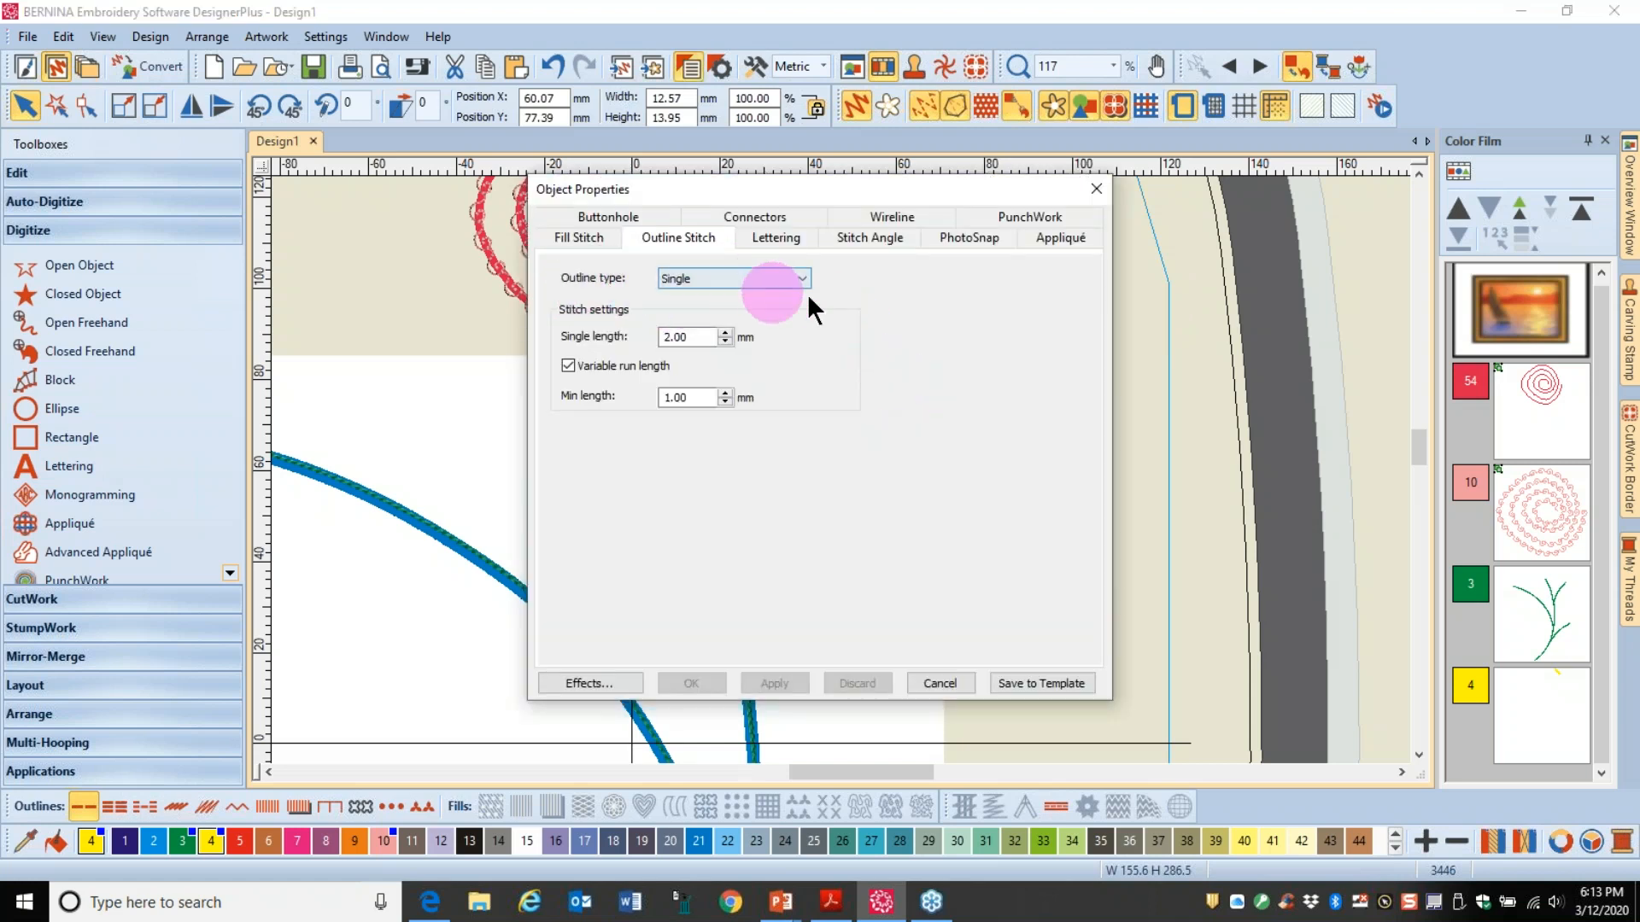
left_click(808, 277)
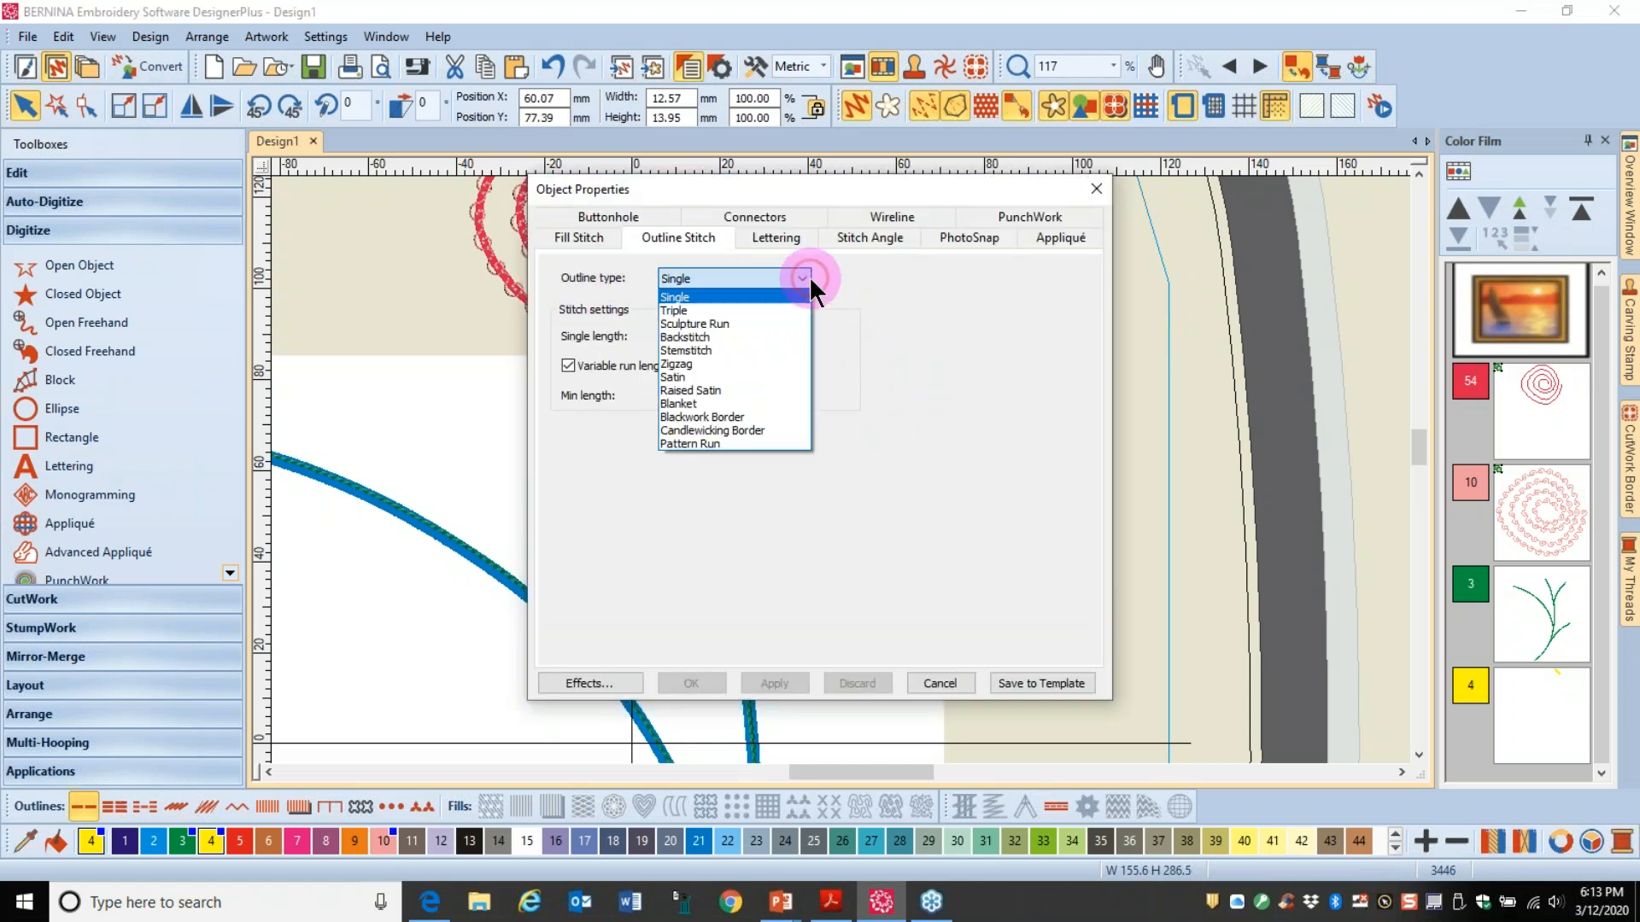
left_click(675, 376)
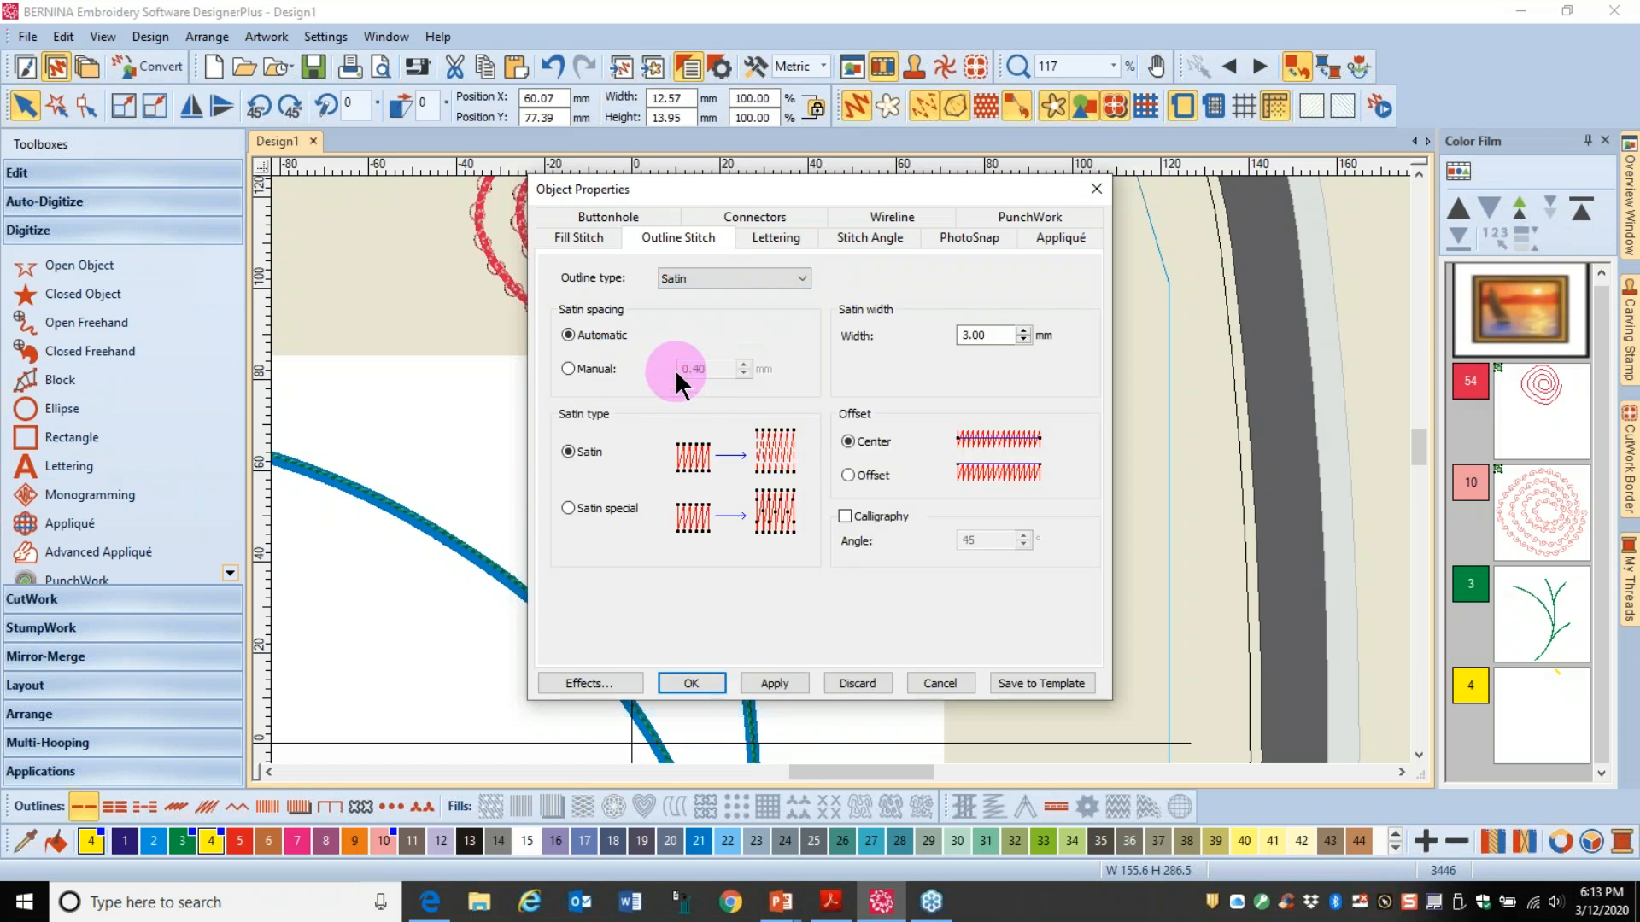
left_click(570, 369)
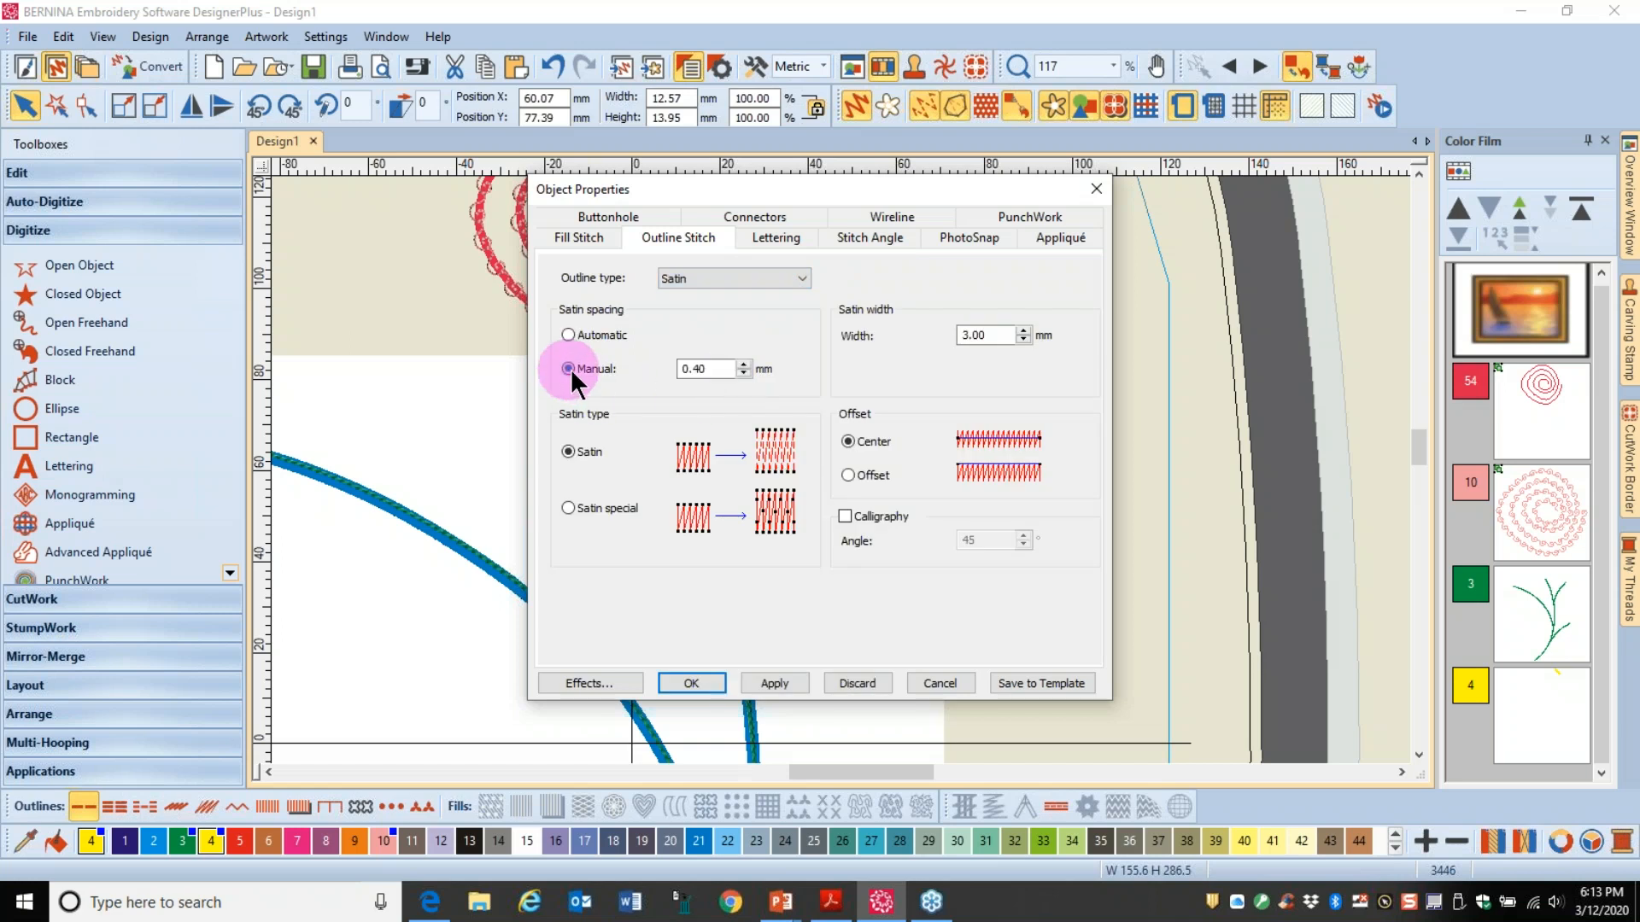
left_click_drag(711, 368, 673, 365)
type(".30")
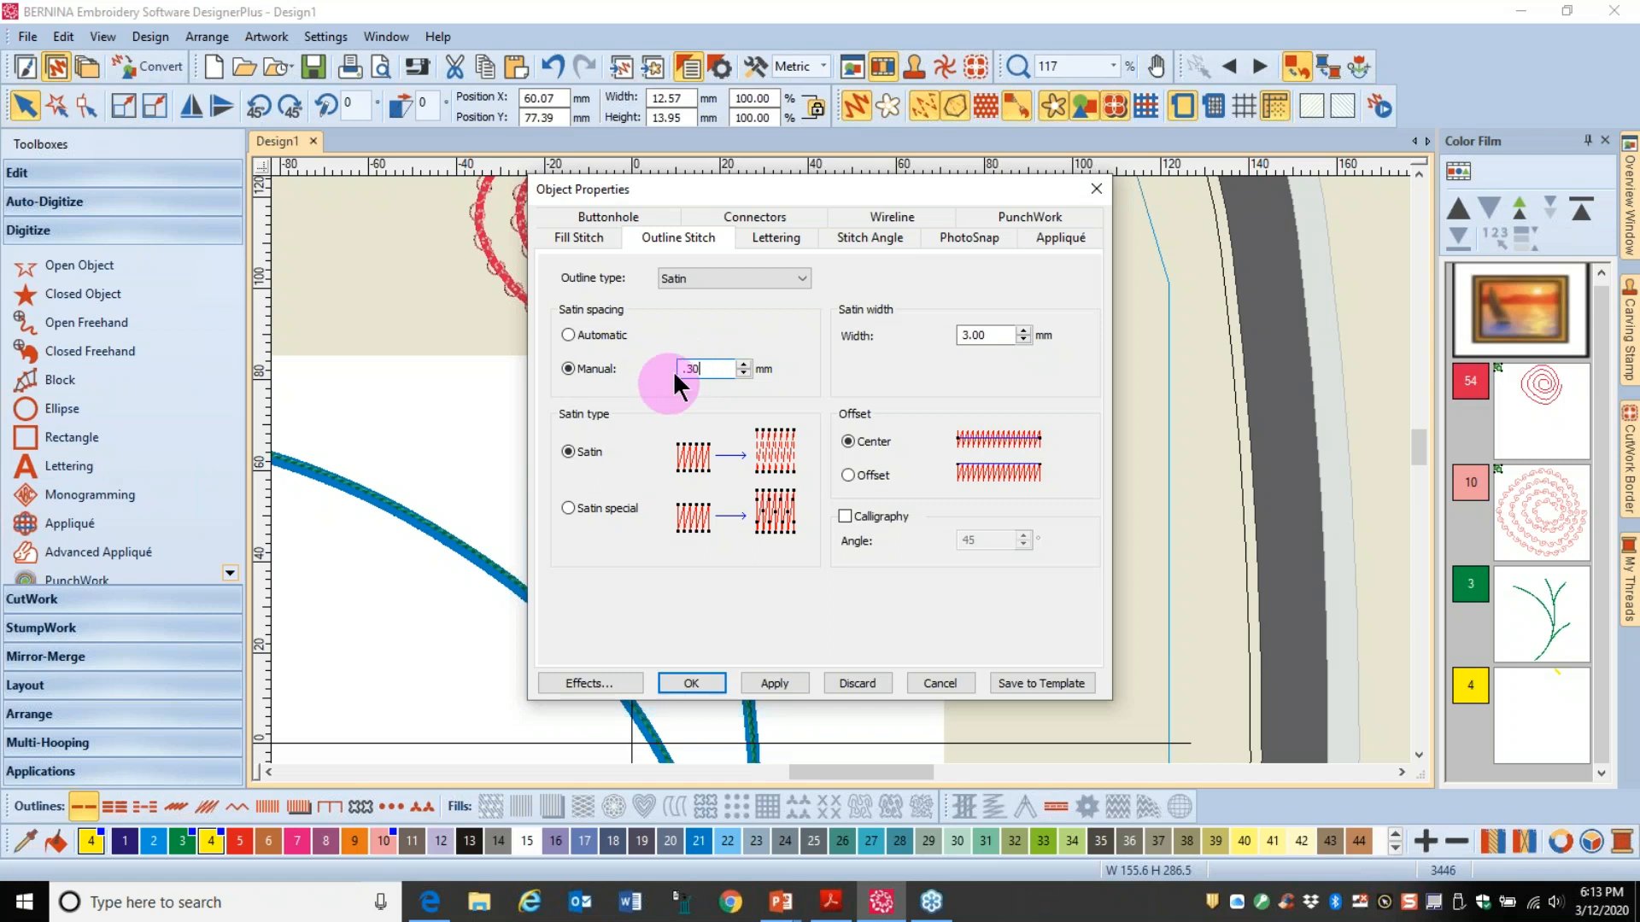
Step: Set the yellow outline's satin width to 12 mm and apply the object properties
double_click(995, 334)
type("12")
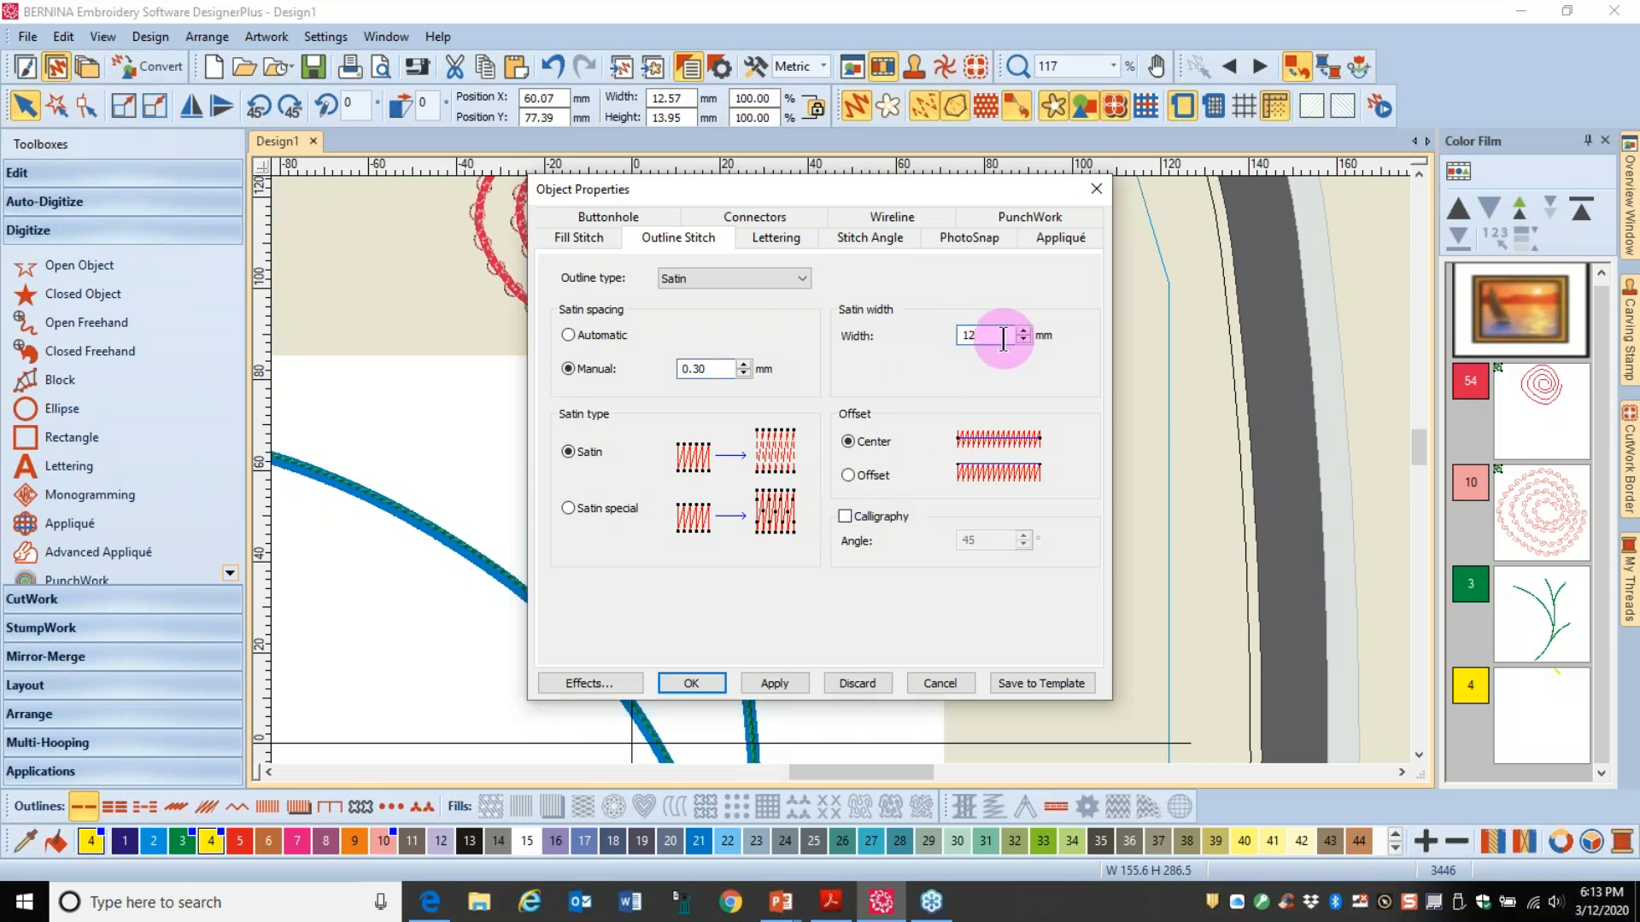
left_click_drag(838, 195, 1072, 181)
left_click_drag(1167, 162, 1355, 71)
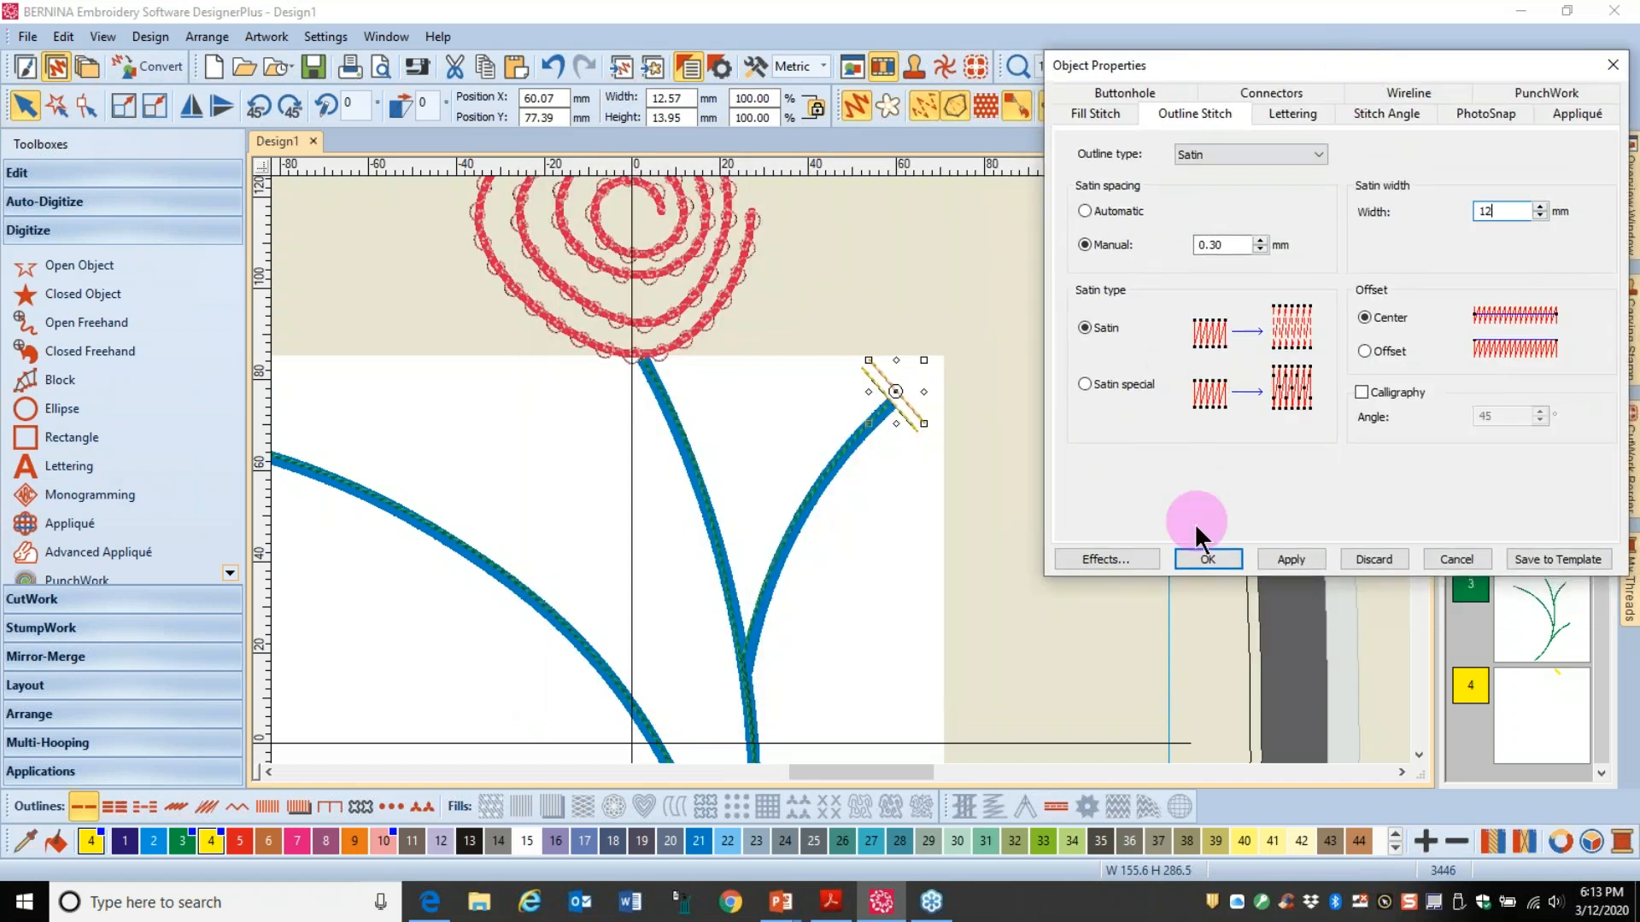
left_click(1207, 561)
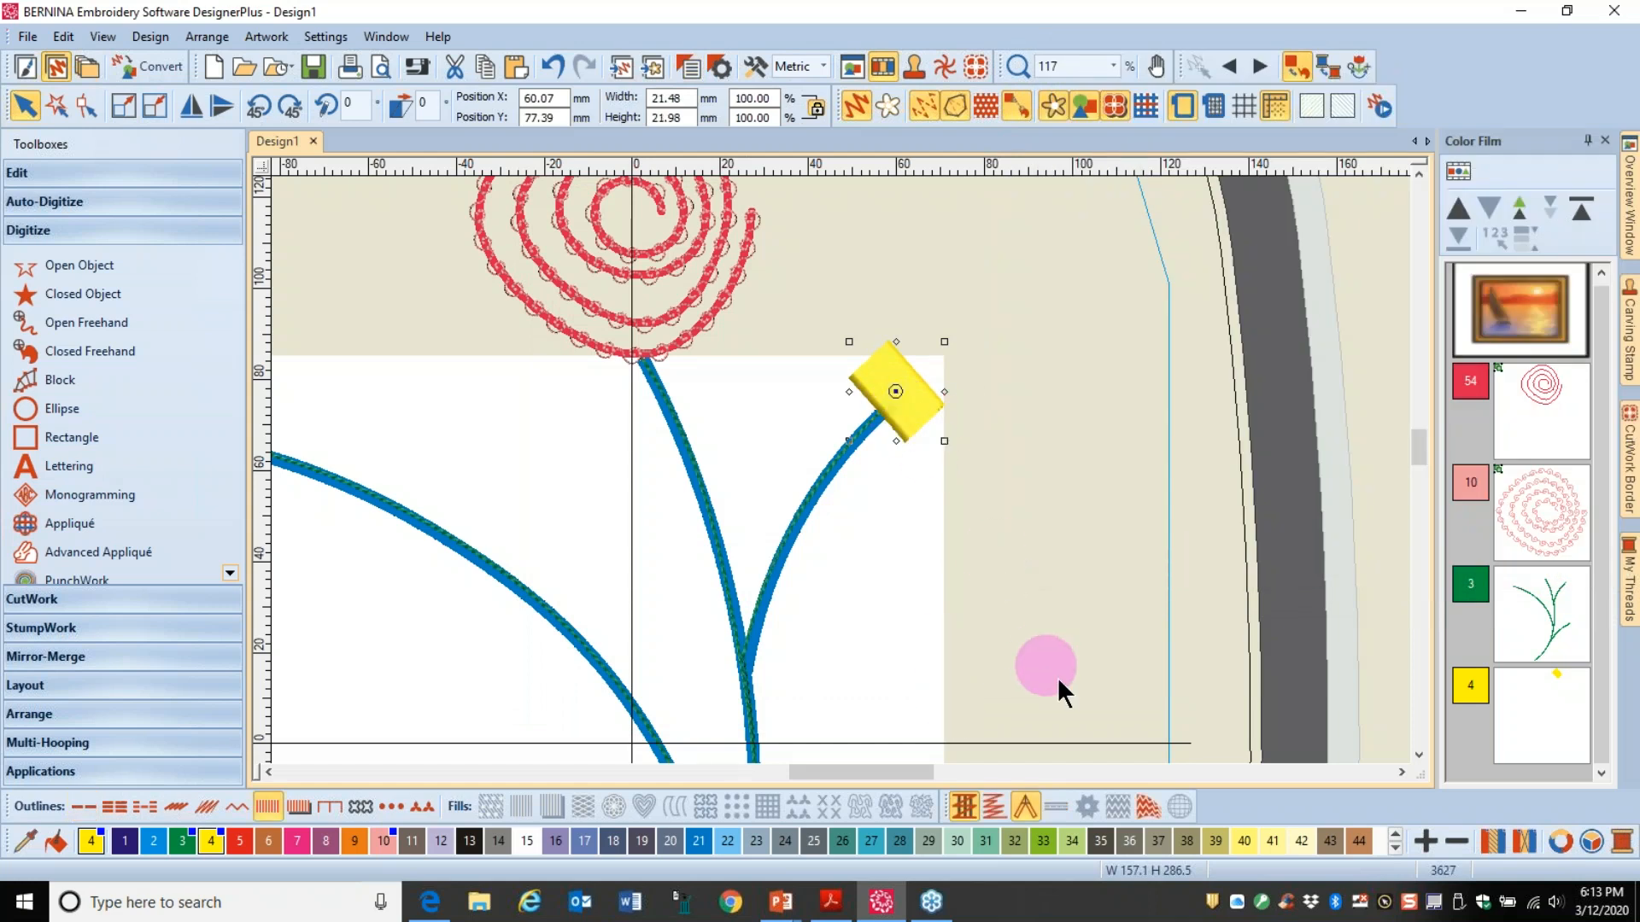
Step: Adjust the yellow satin block's underlay and move the block about 2.5 mm outward from the branch tip
right_click(959, 808)
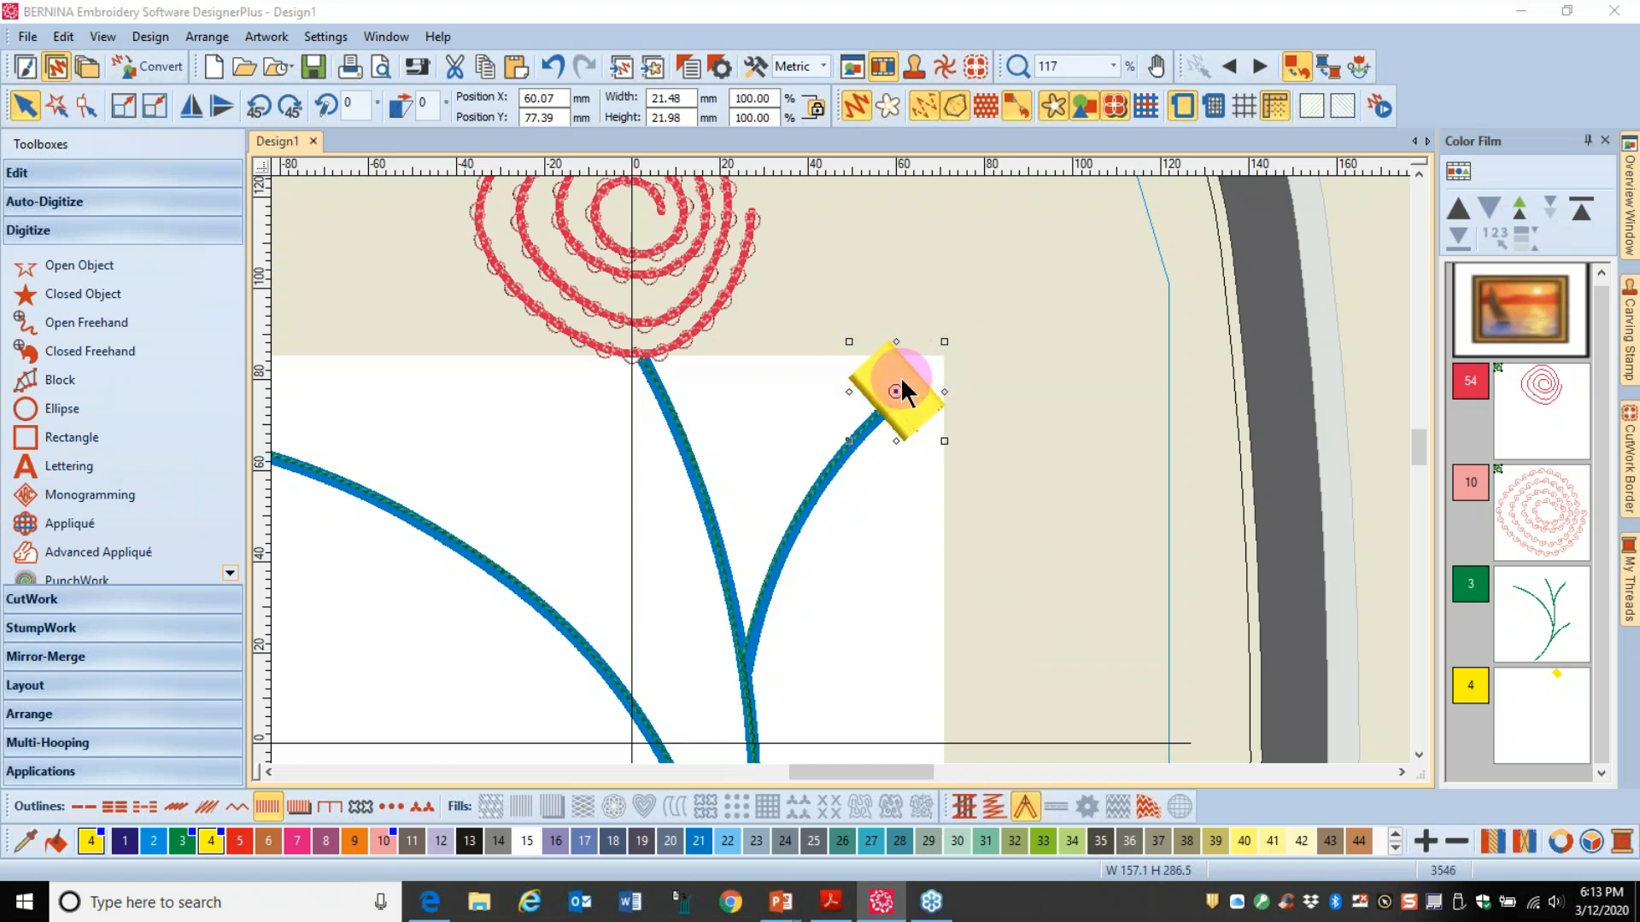
mouse_move(897, 393)
left_mouse_down()
mouse_move(900, 373)
mouse_move(931, 386)
mouse_move(911, 378)
left_mouse_up()
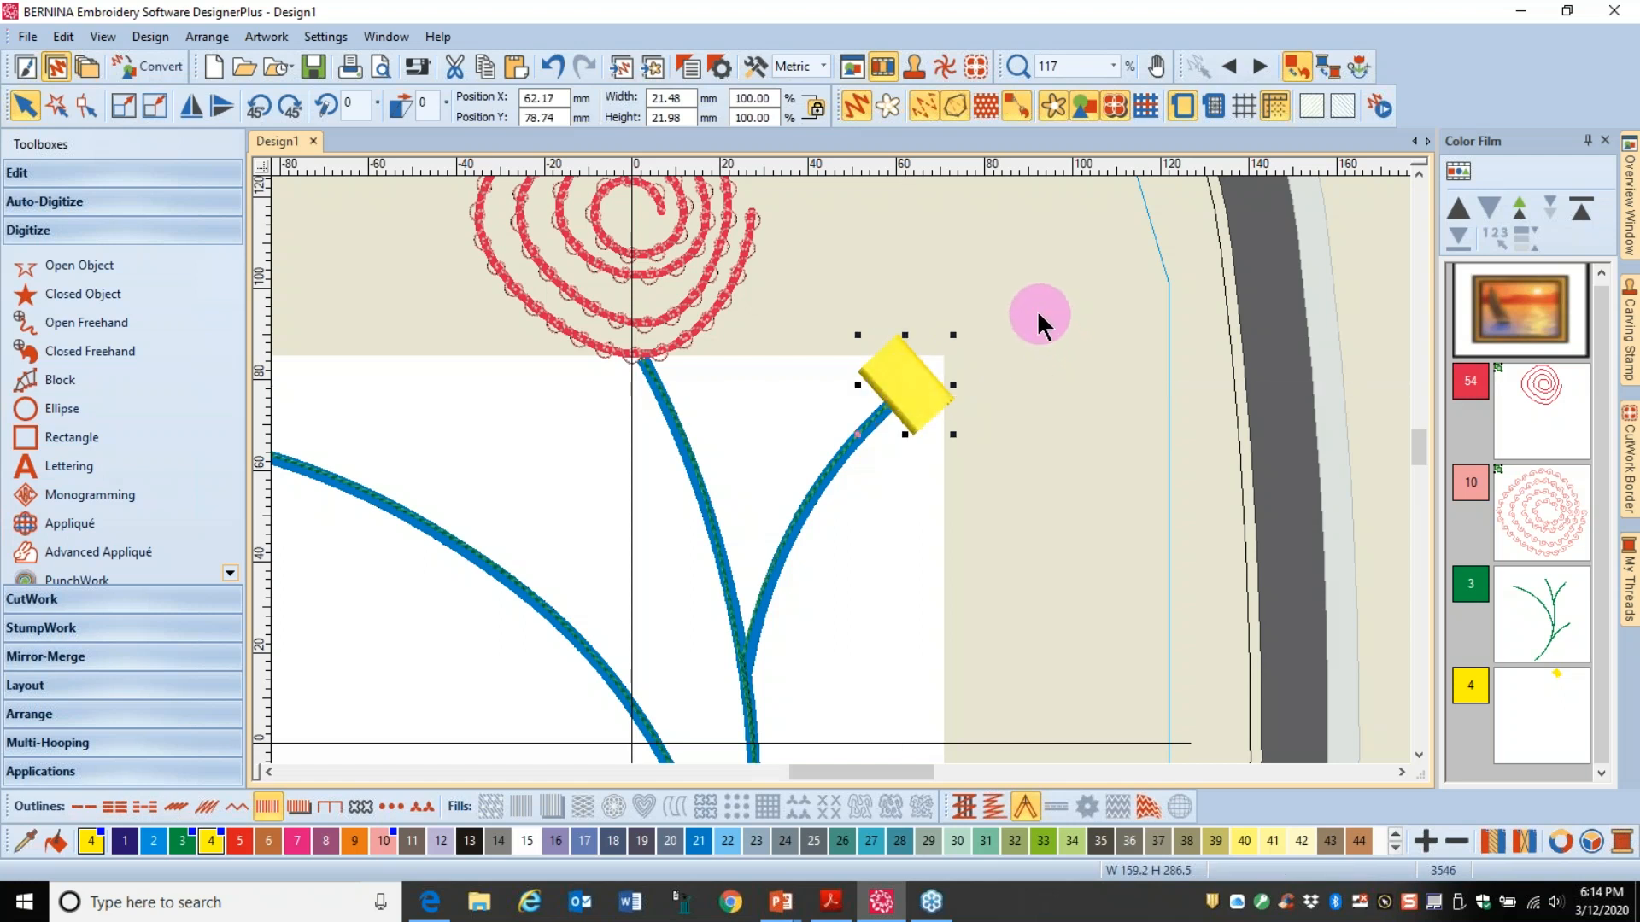
left_click(986, 443)
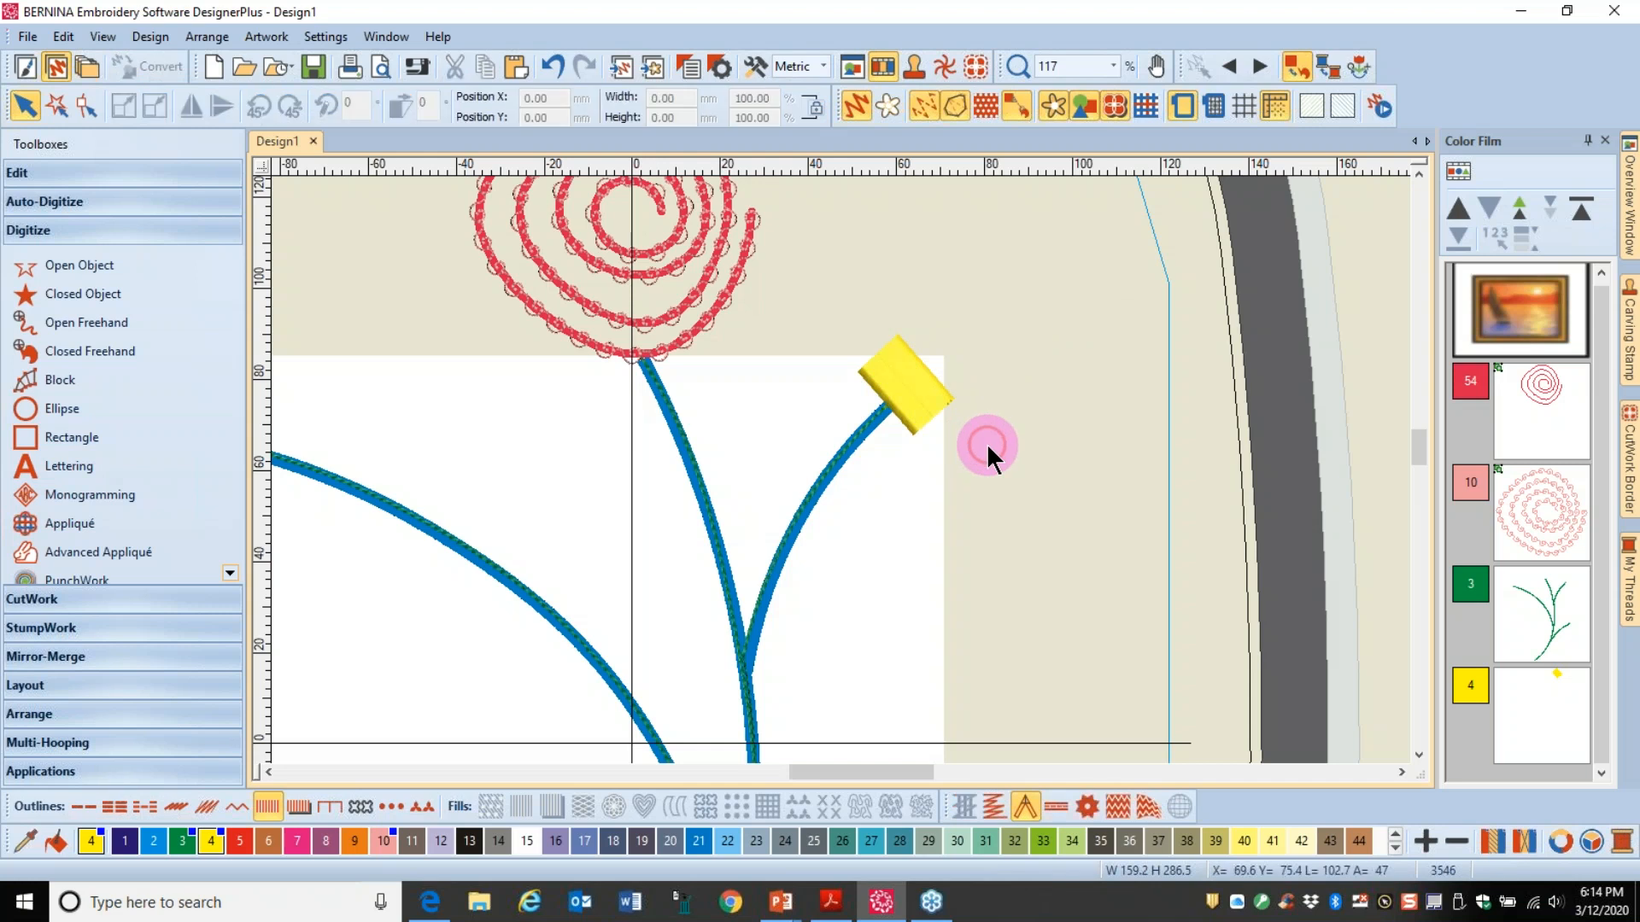
Step: Digitize a rounded five-point closed shape about 13.4 by 15.6 mm against the yellow block's base and give it a satin fill
left_click(77, 293)
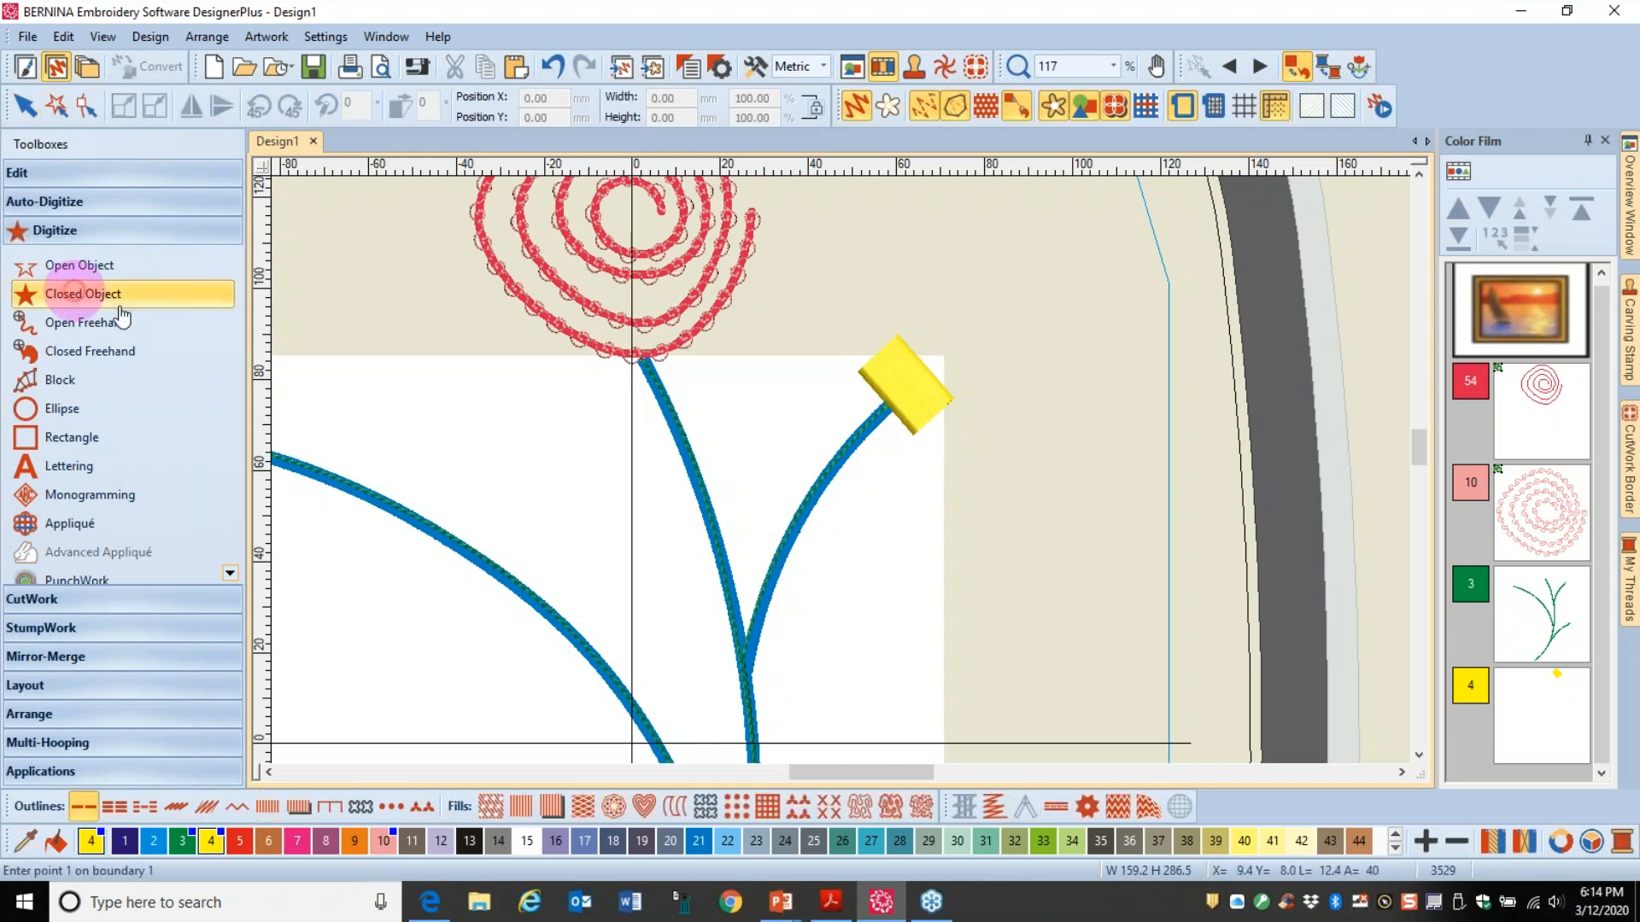
left_click(858, 364)
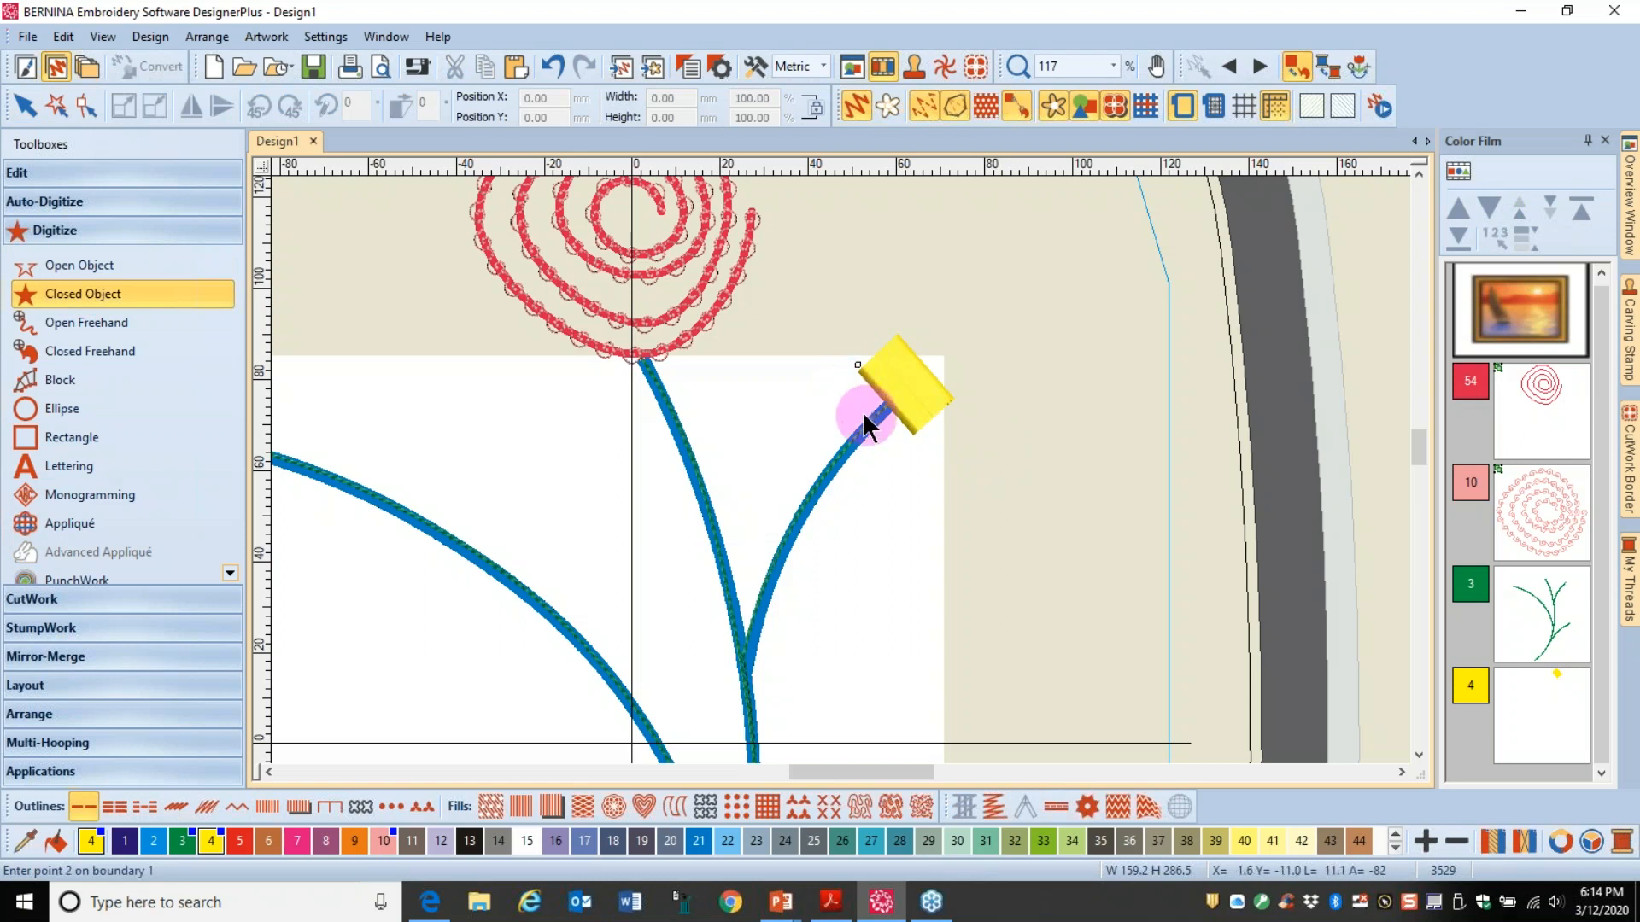
left_click(858, 394)
left_click(867, 424)
left_click(890, 433)
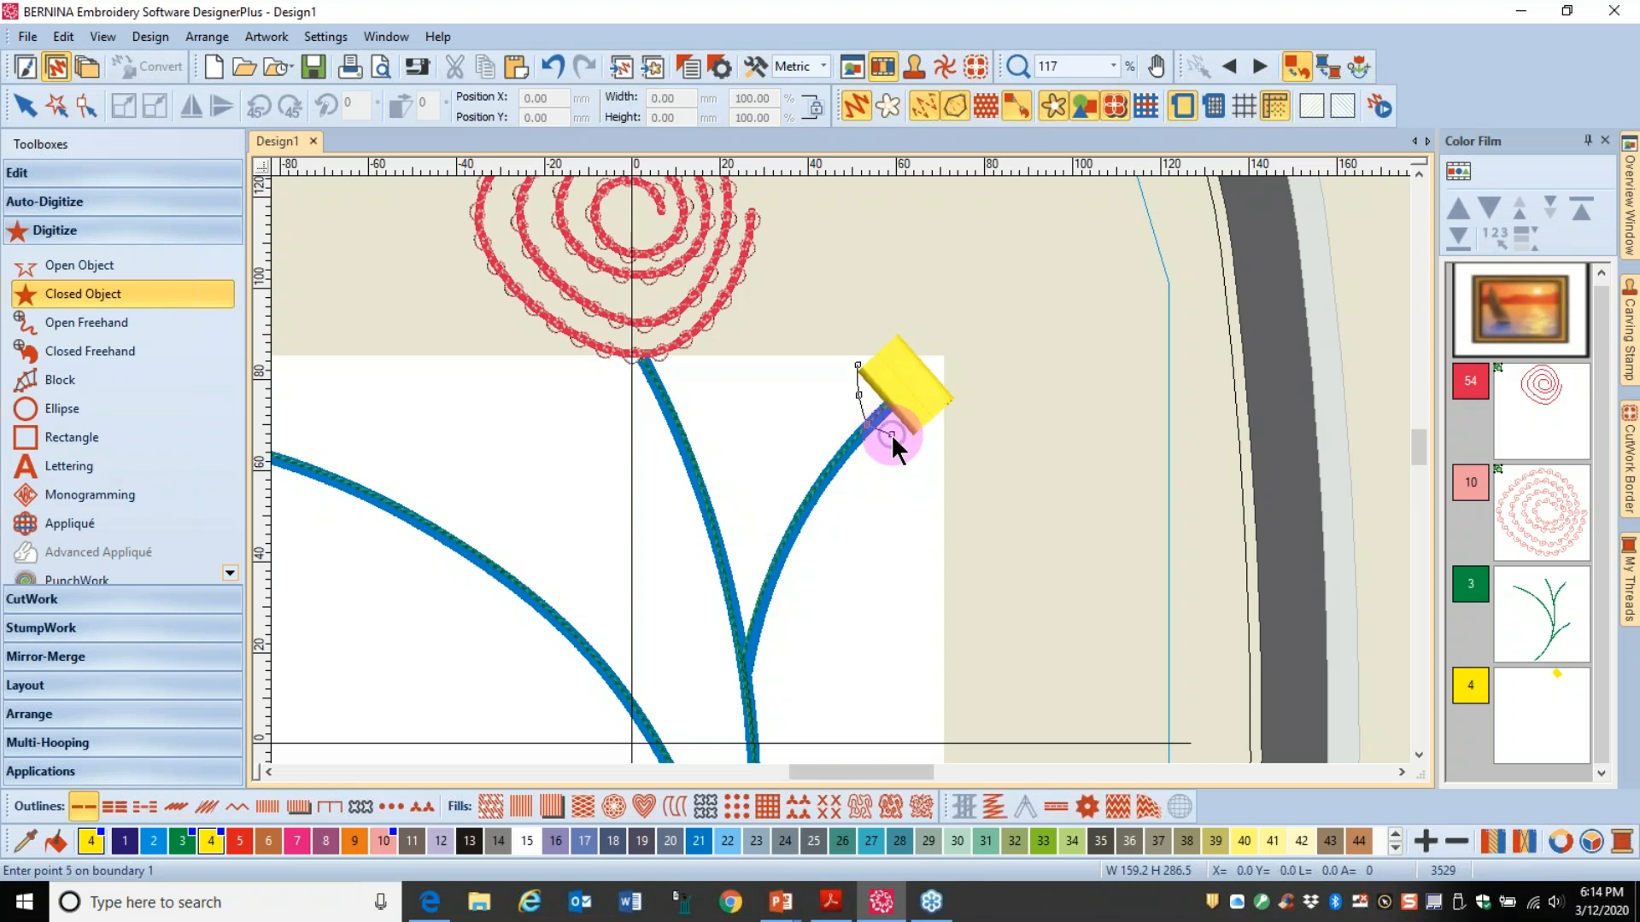
left_click(915, 433)
key("Return")
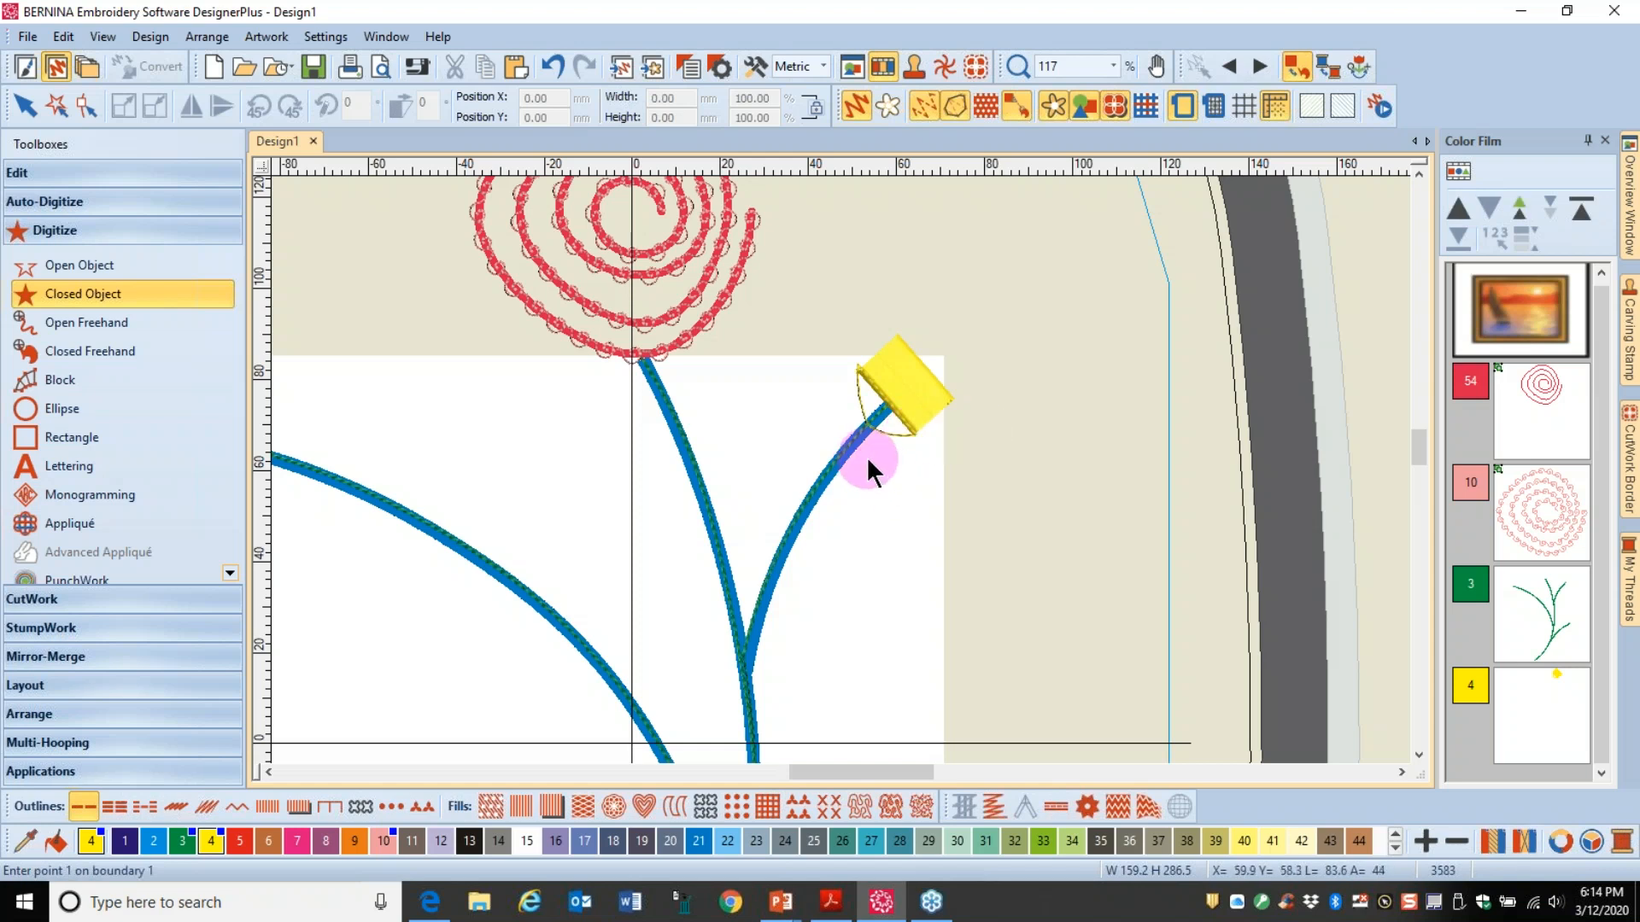
key("Escape")
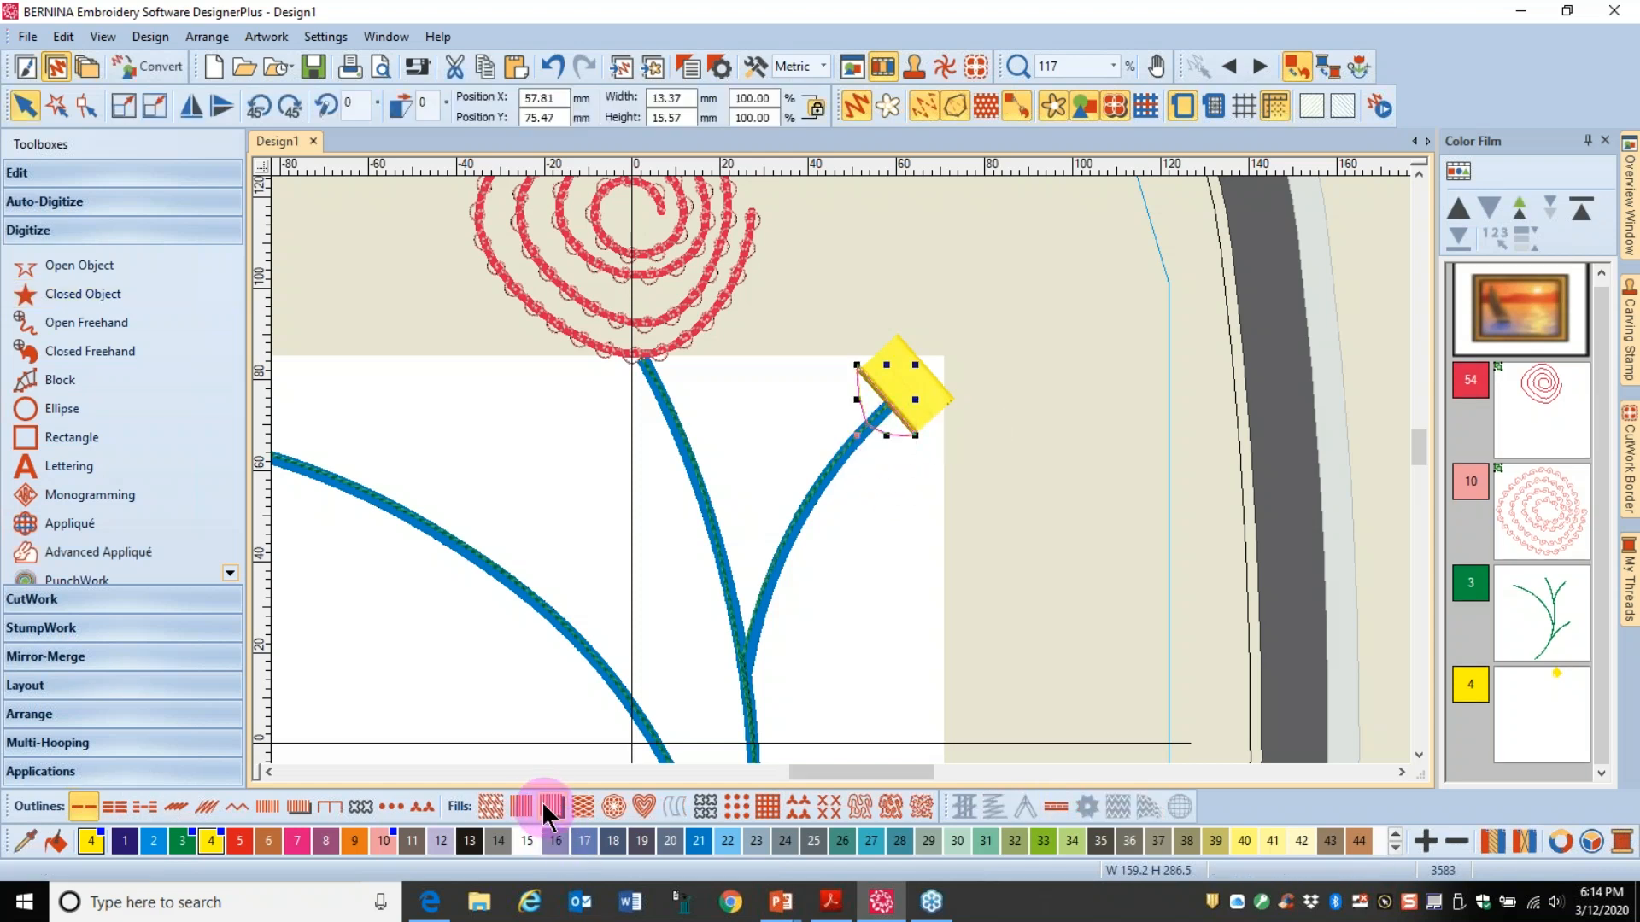
left_click(521, 804)
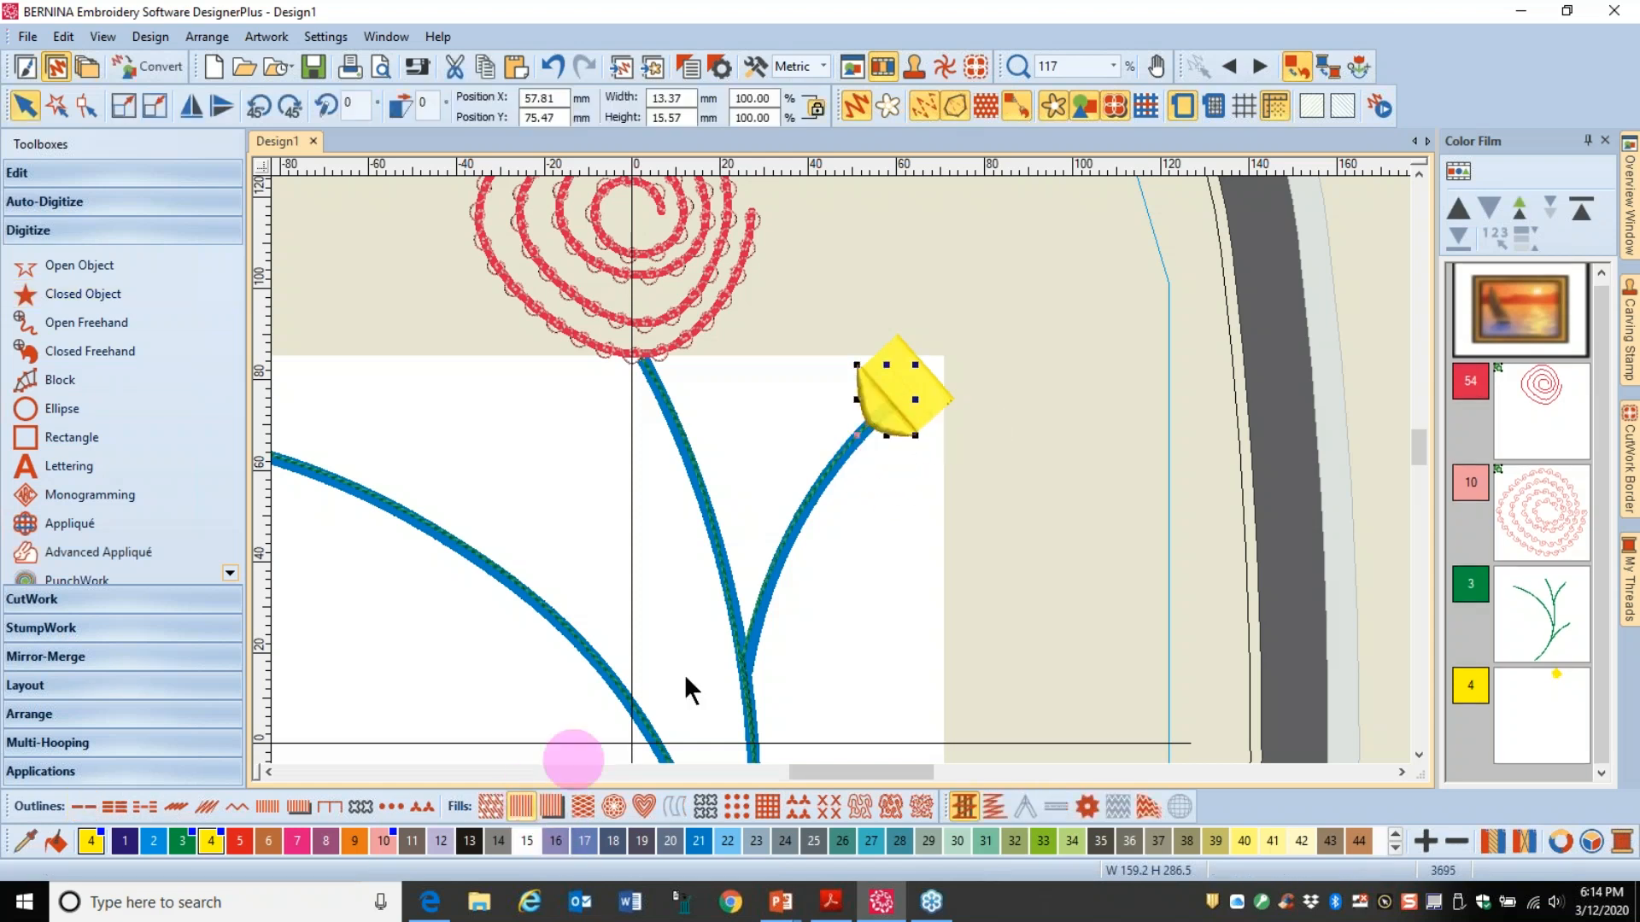
Step: List the objects individually in the Color Film and examine the start and end points of the single yellow line with Reshape
scroll(838, 468, "up", 3)
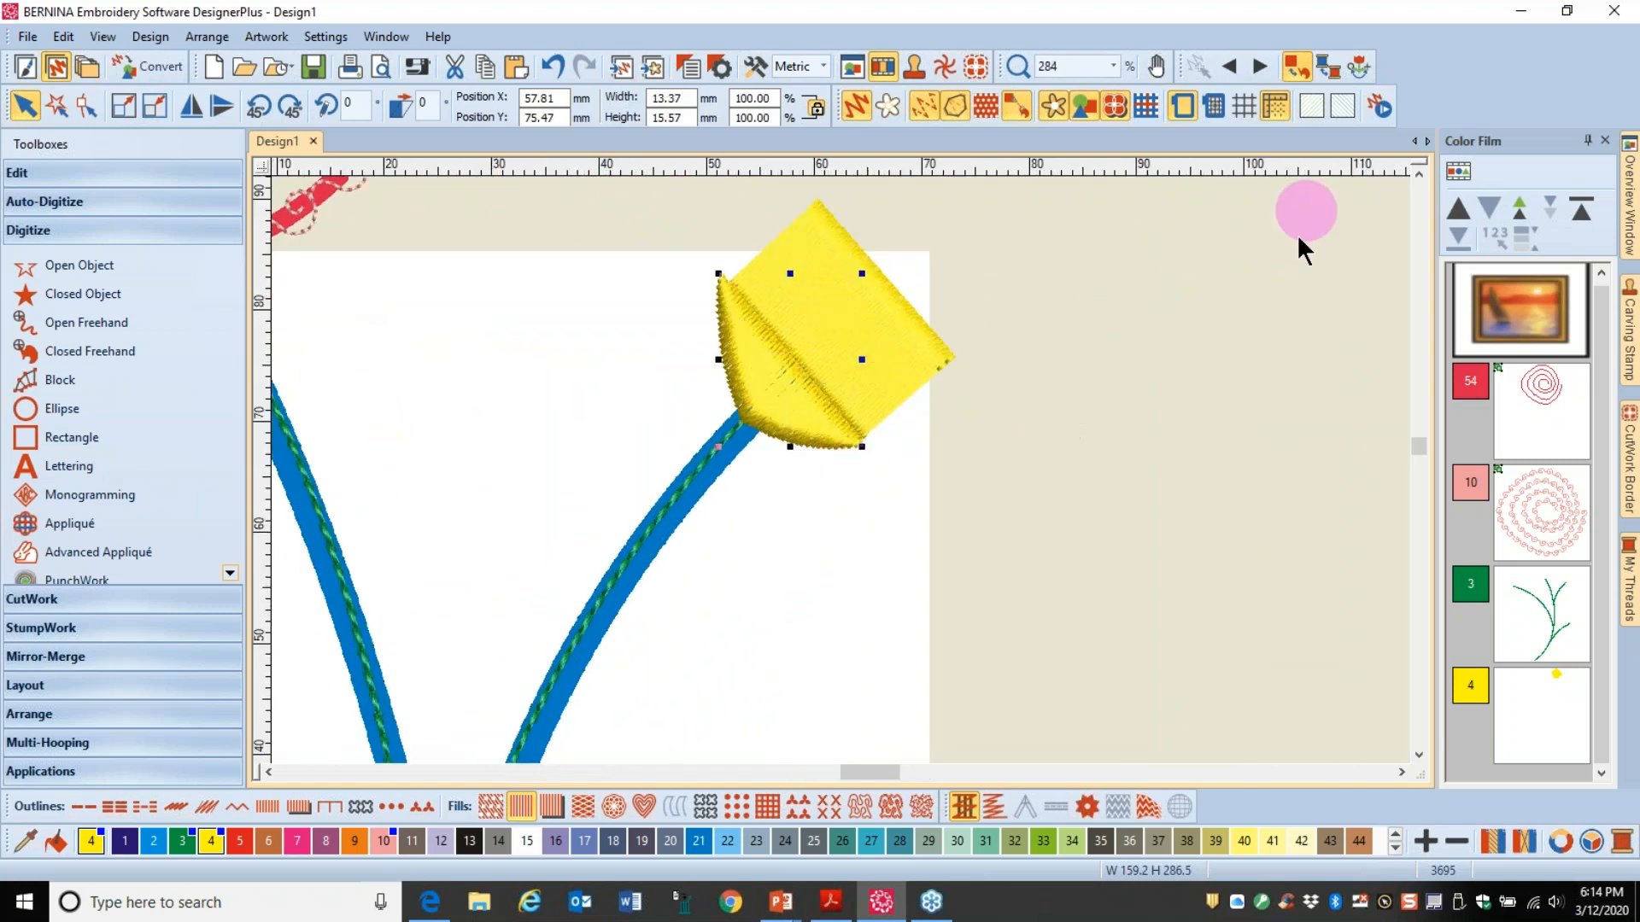
left_click(1456, 171)
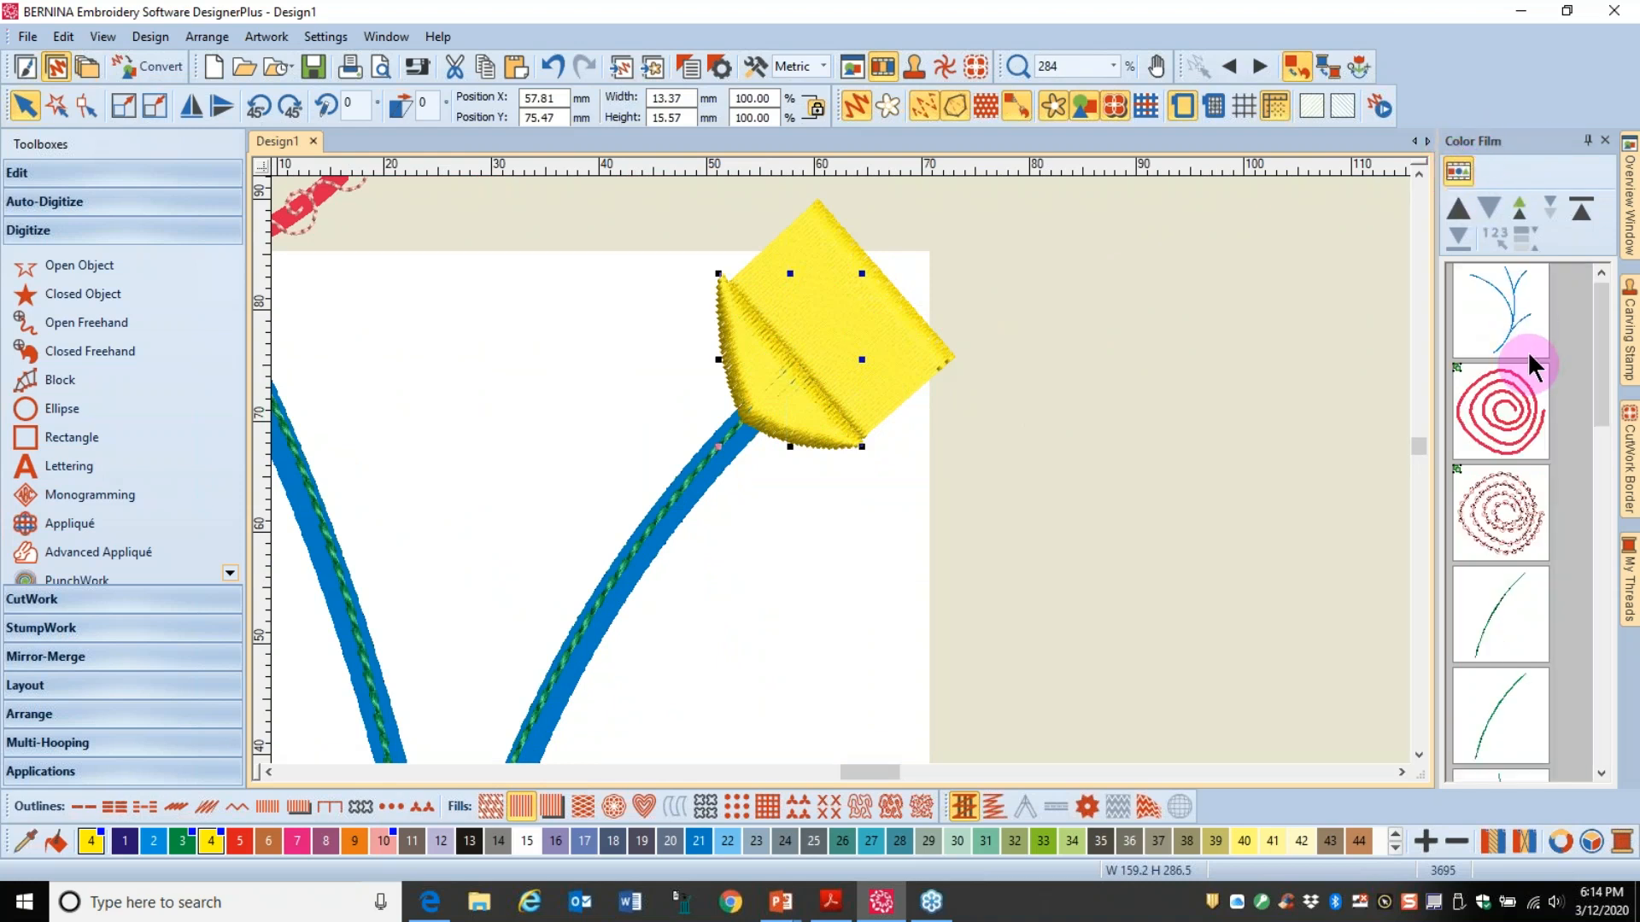
left_click_drag(1605, 381, 1582, 752)
left_click(1507, 536)
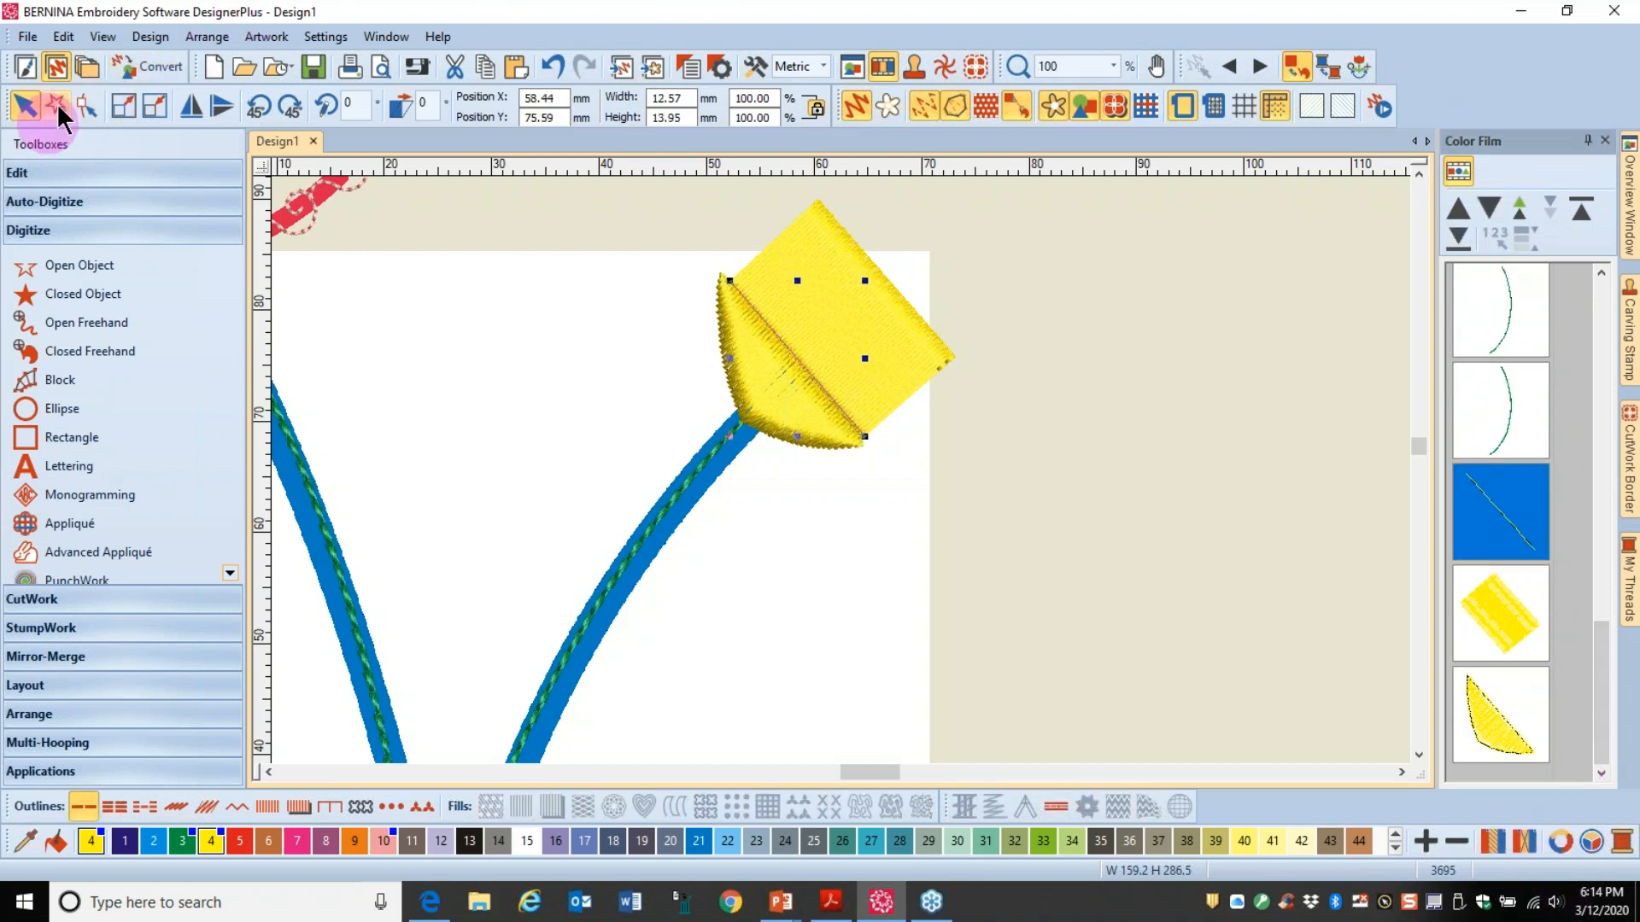
left_click(84, 107)
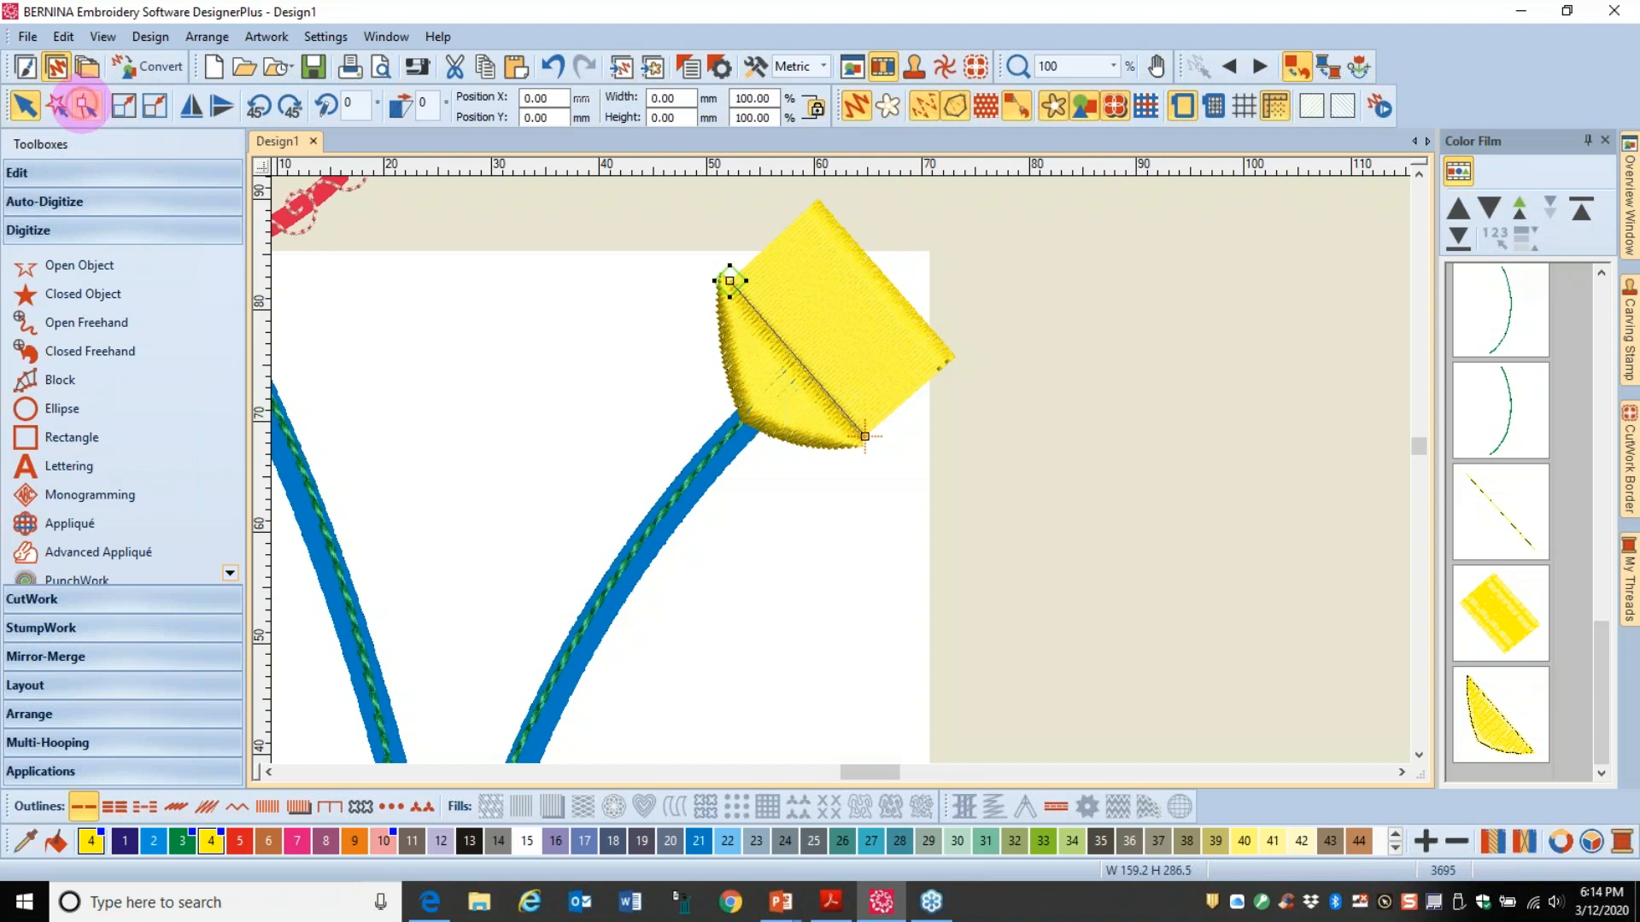
left_click(730, 276)
left_click(800, 386)
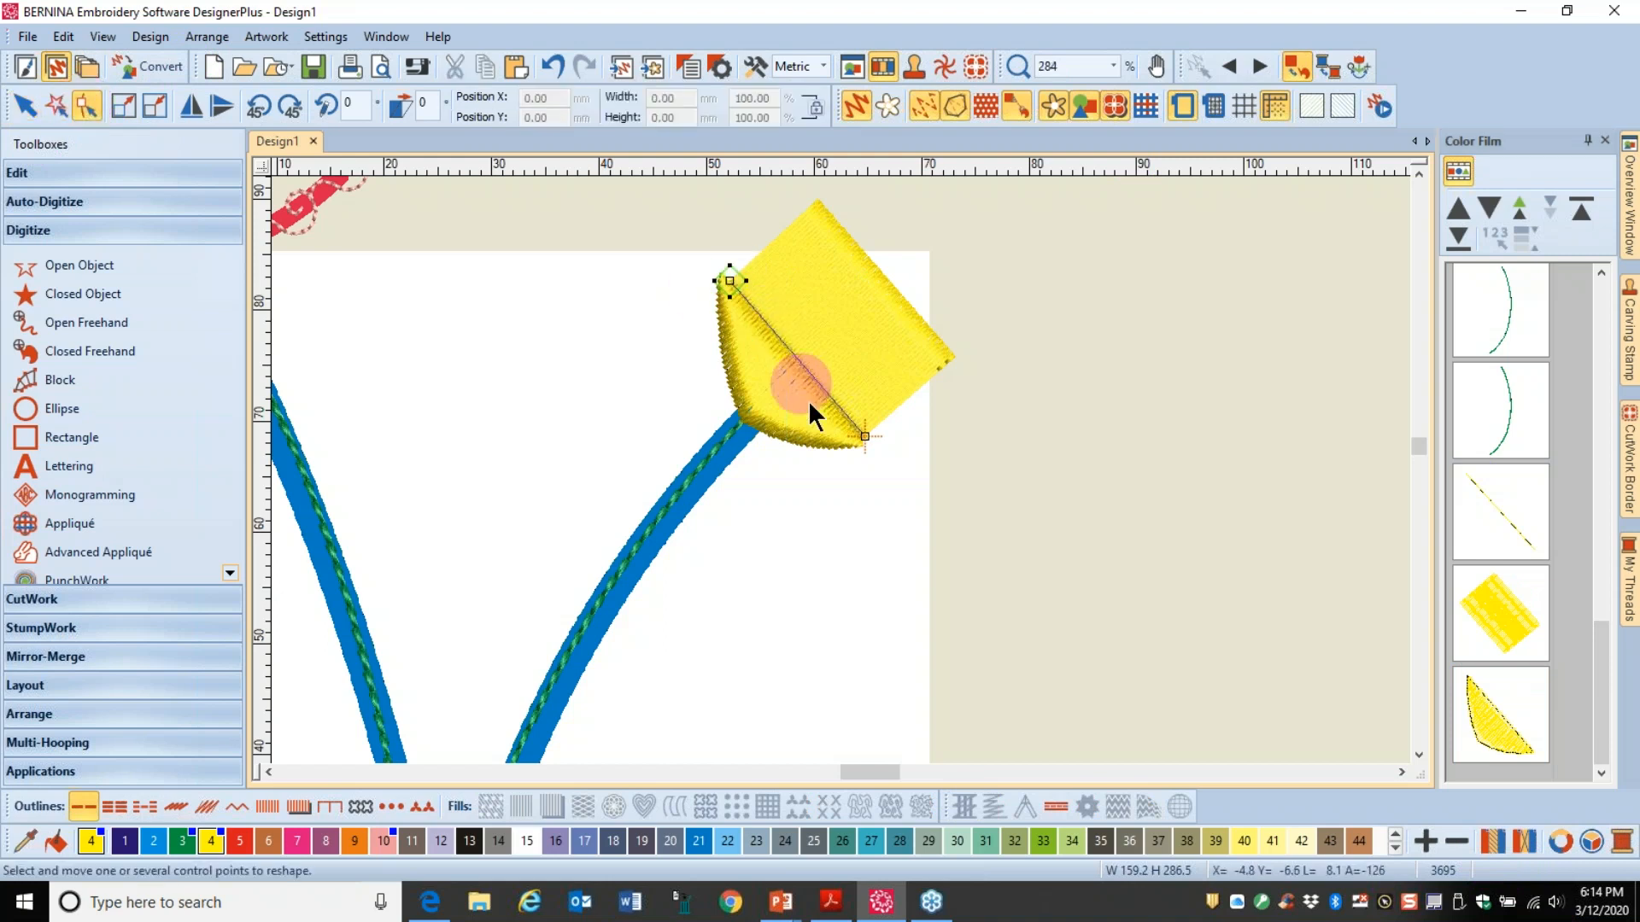
Step: Place the yellow satin block's start point beside its lower base corner and its end point beside its upper base corner
left_click(871, 444)
mouse_move(823, 198)
left_mouse_down()
mouse_move(918, 442)
mouse_move(859, 472)
left_mouse_up()
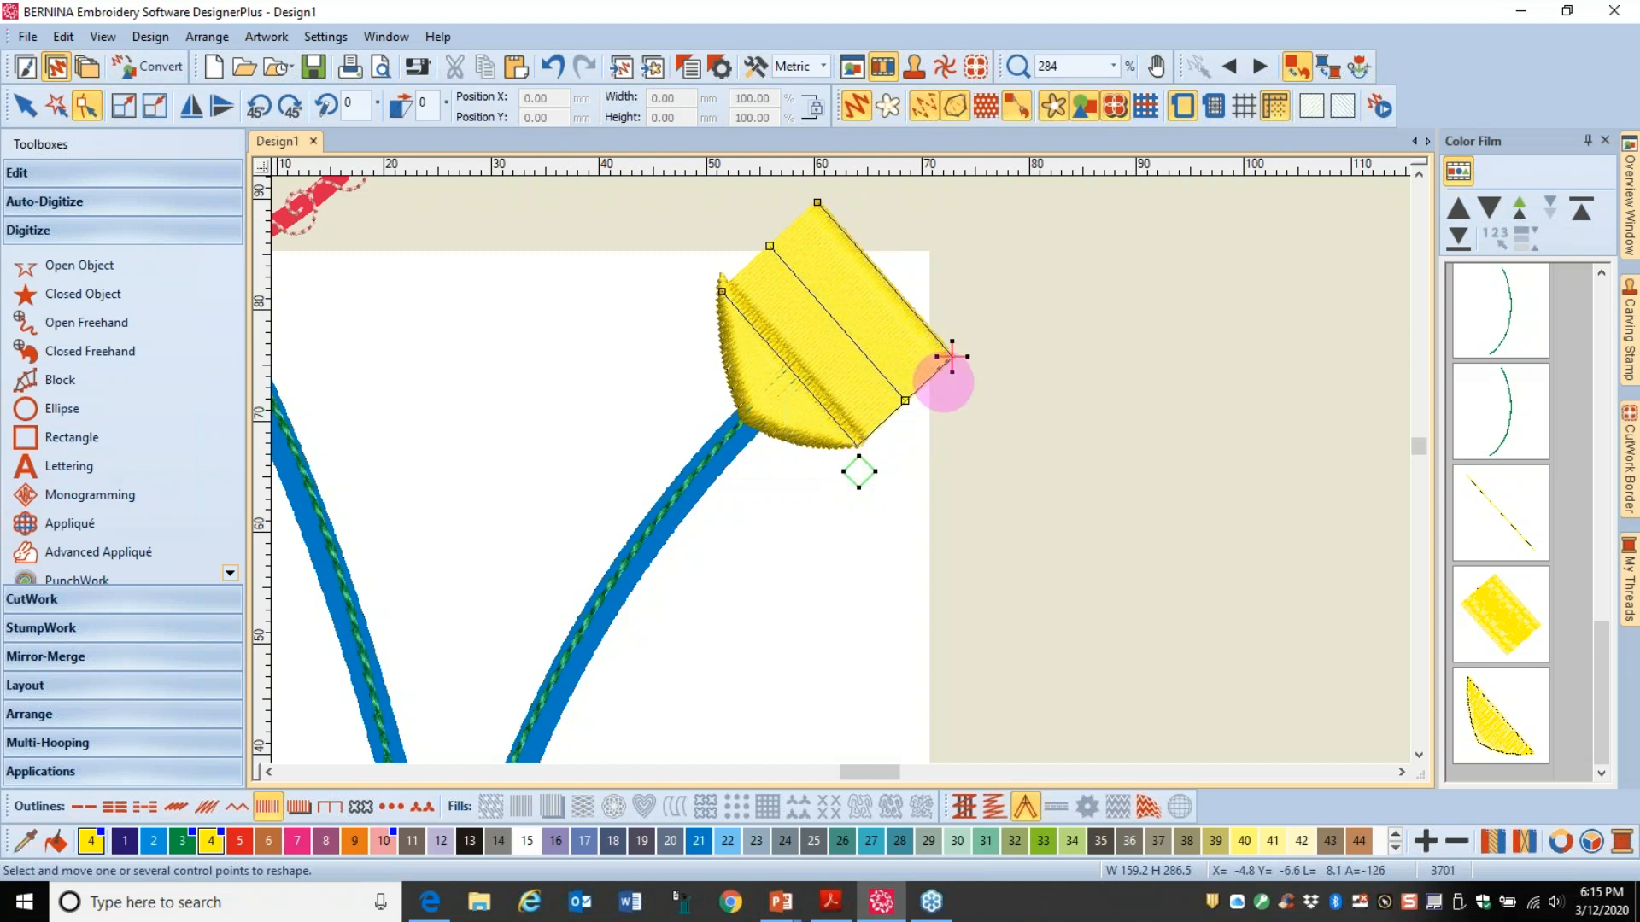
mouse_move(952, 357)
left_mouse_down()
mouse_move(728, 220)
mouse_move(697, 280)
left_mouse_up()
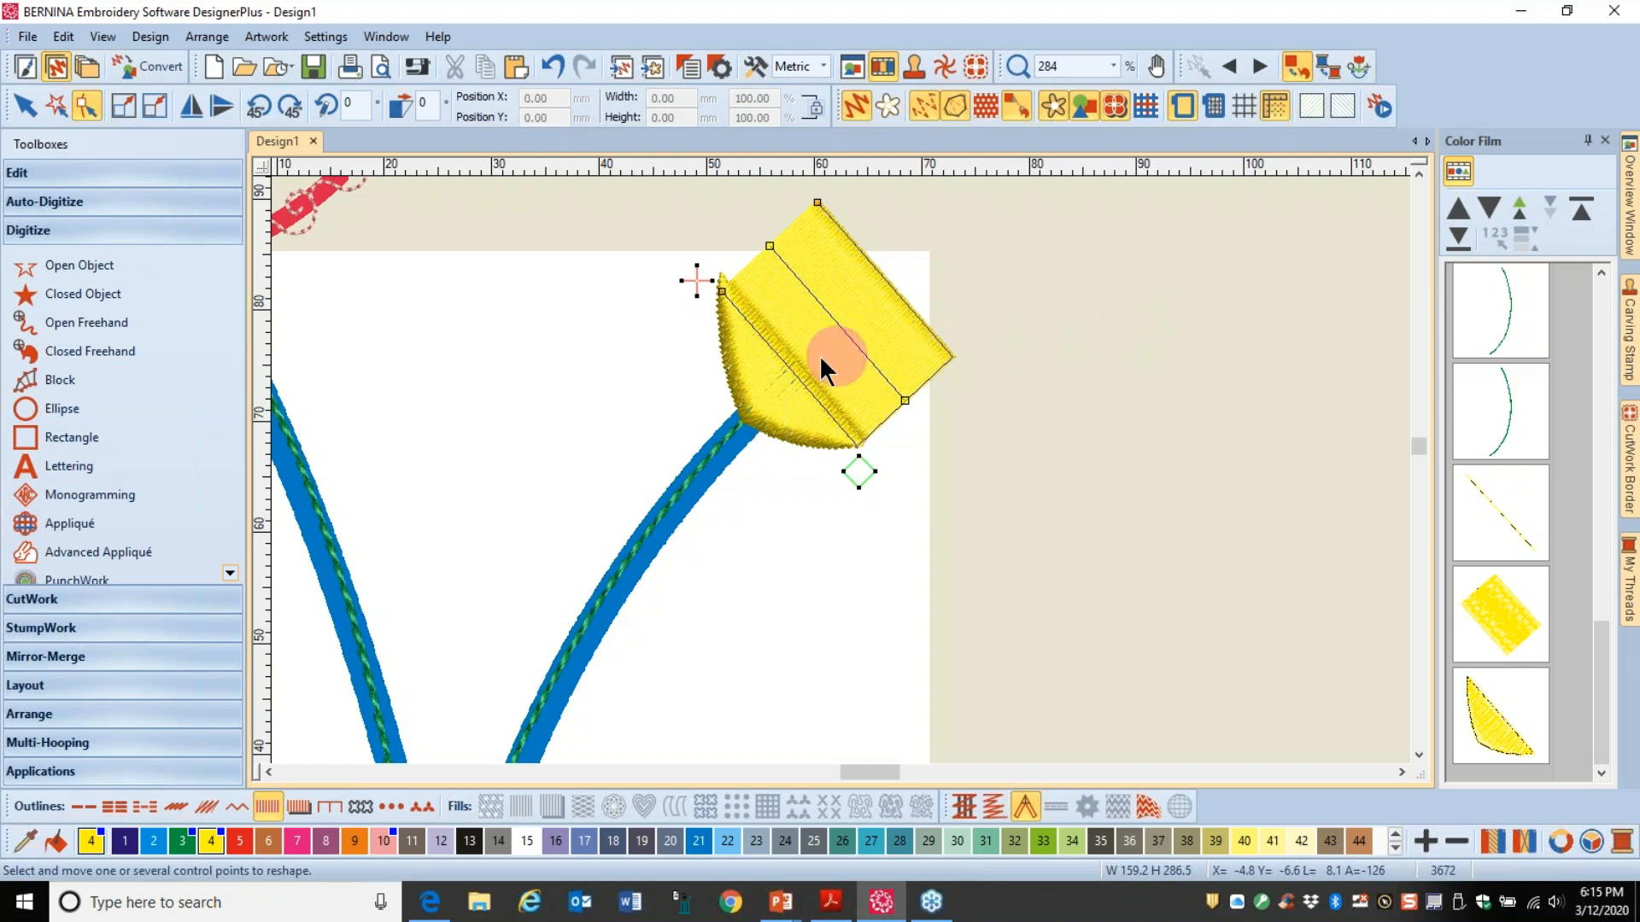
Step: Move the end point of the rounded yellow base shape to just outside its lower right corner
key("Tab")
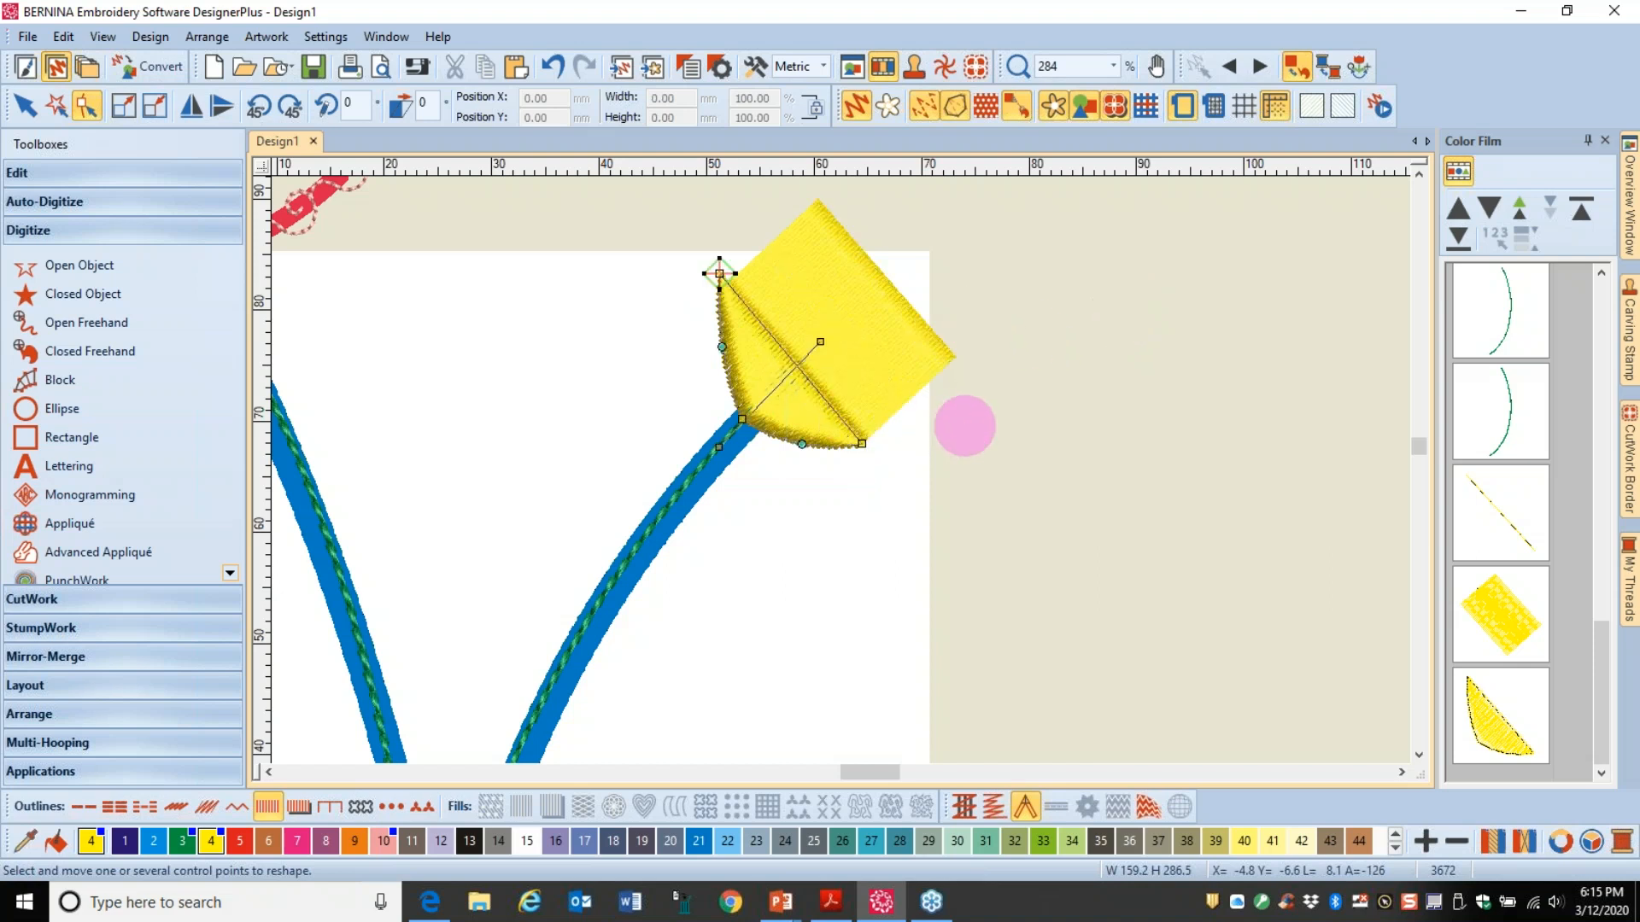
mouse_move(707, 282)
left_mouse_down()
mouse_move(670, 282)
mouse_move(671, 298)
mouse_move(911, 505)
mouse_move(871, 471)
left_mouse_up()
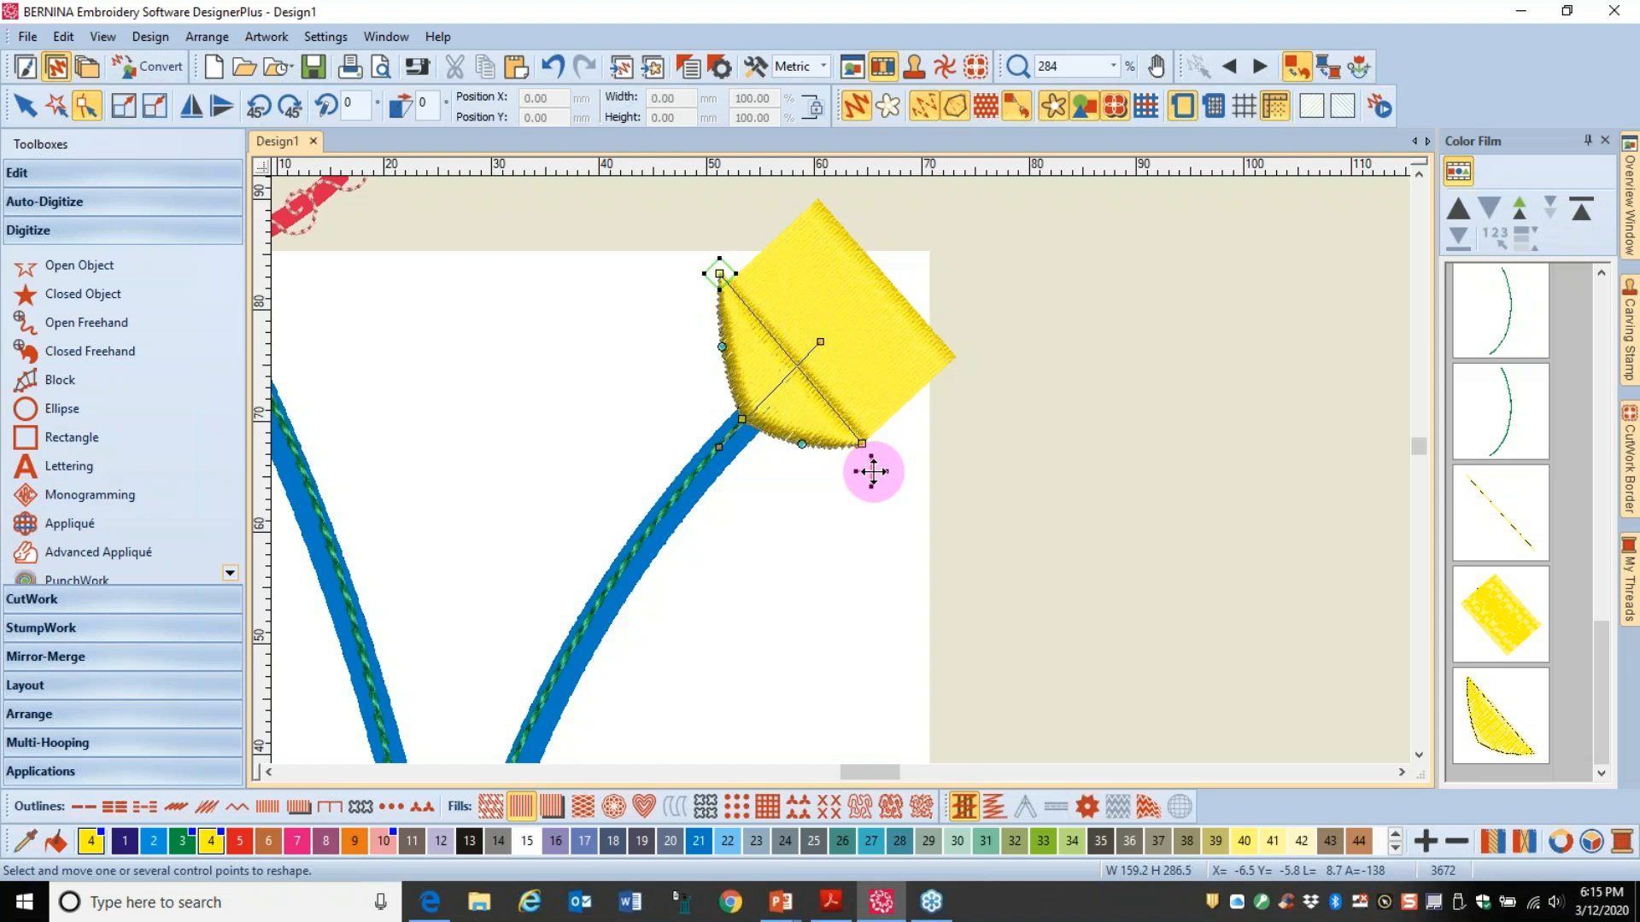
left_click(1023, 427)
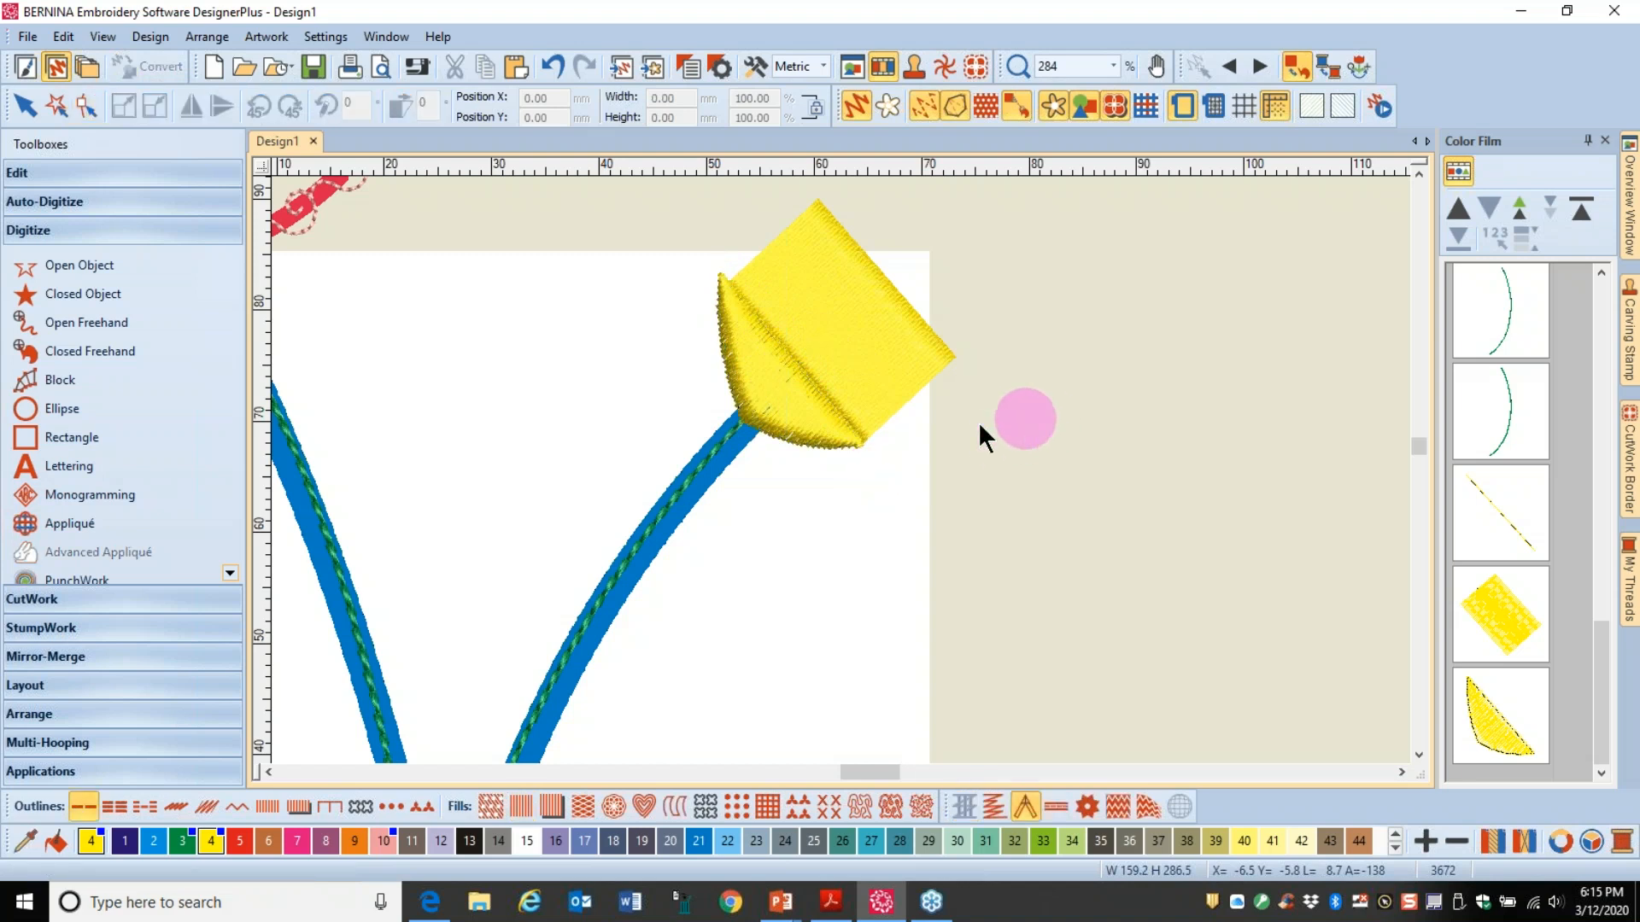
Step: Reshape the rounded base by moving its upper corner node slightly inward, with the start point placed just outside that corner
left_click(773, 367)
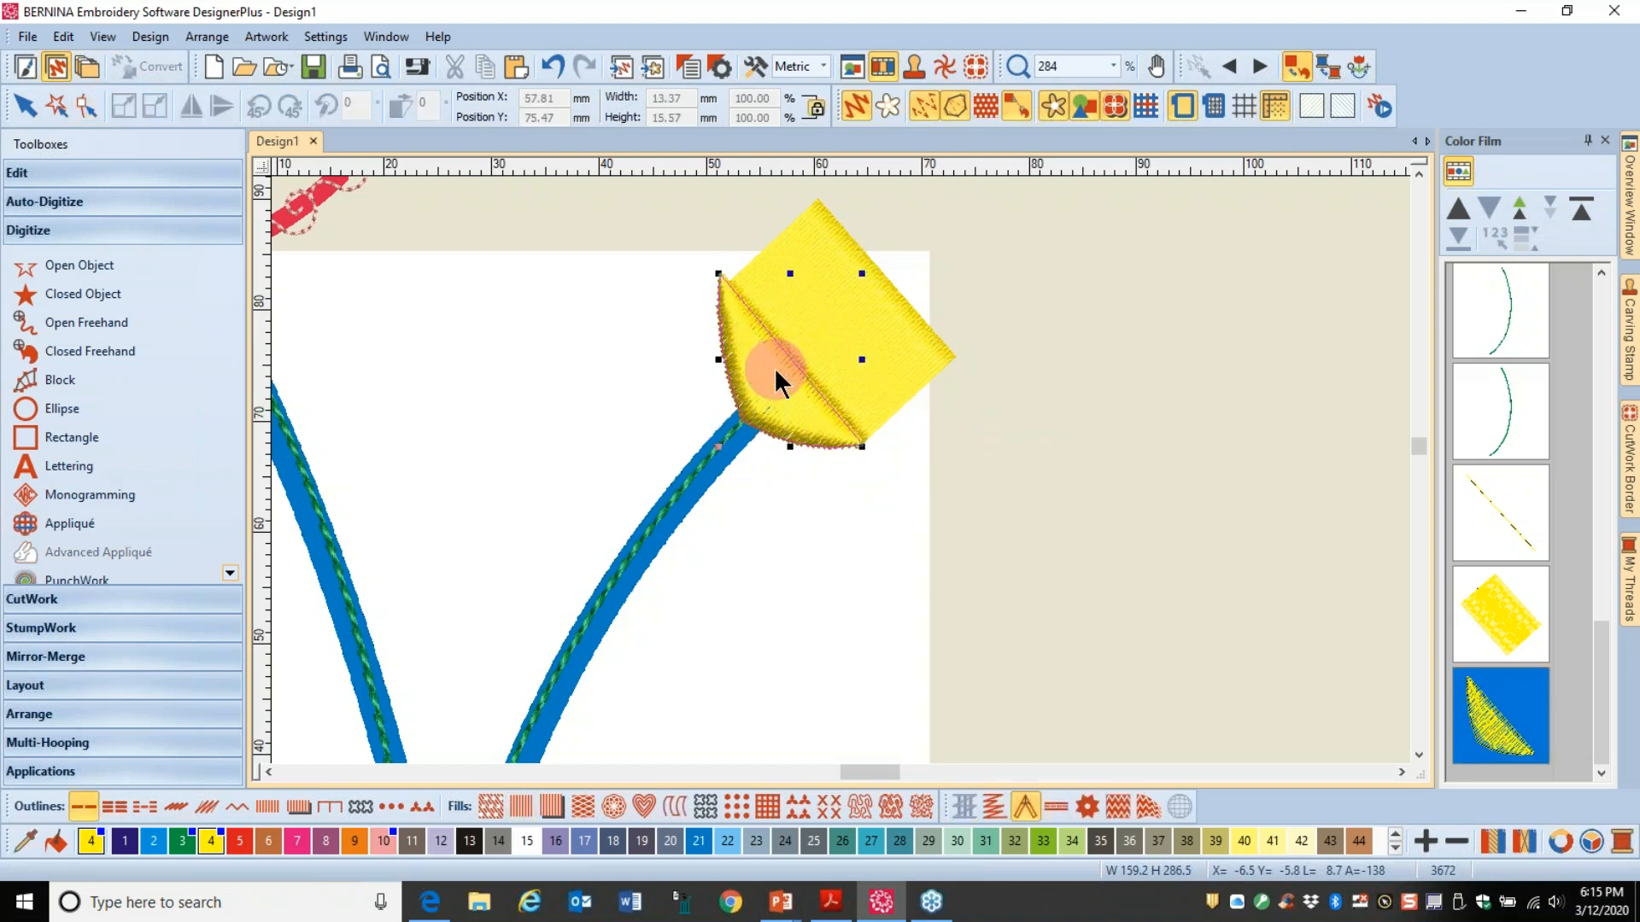
left_click(87, 105)
mouse_move(720, 273)
left_mouse_down()
mouse_move(714, 306)
mouse_move(725, 278)
left_mouse_up()
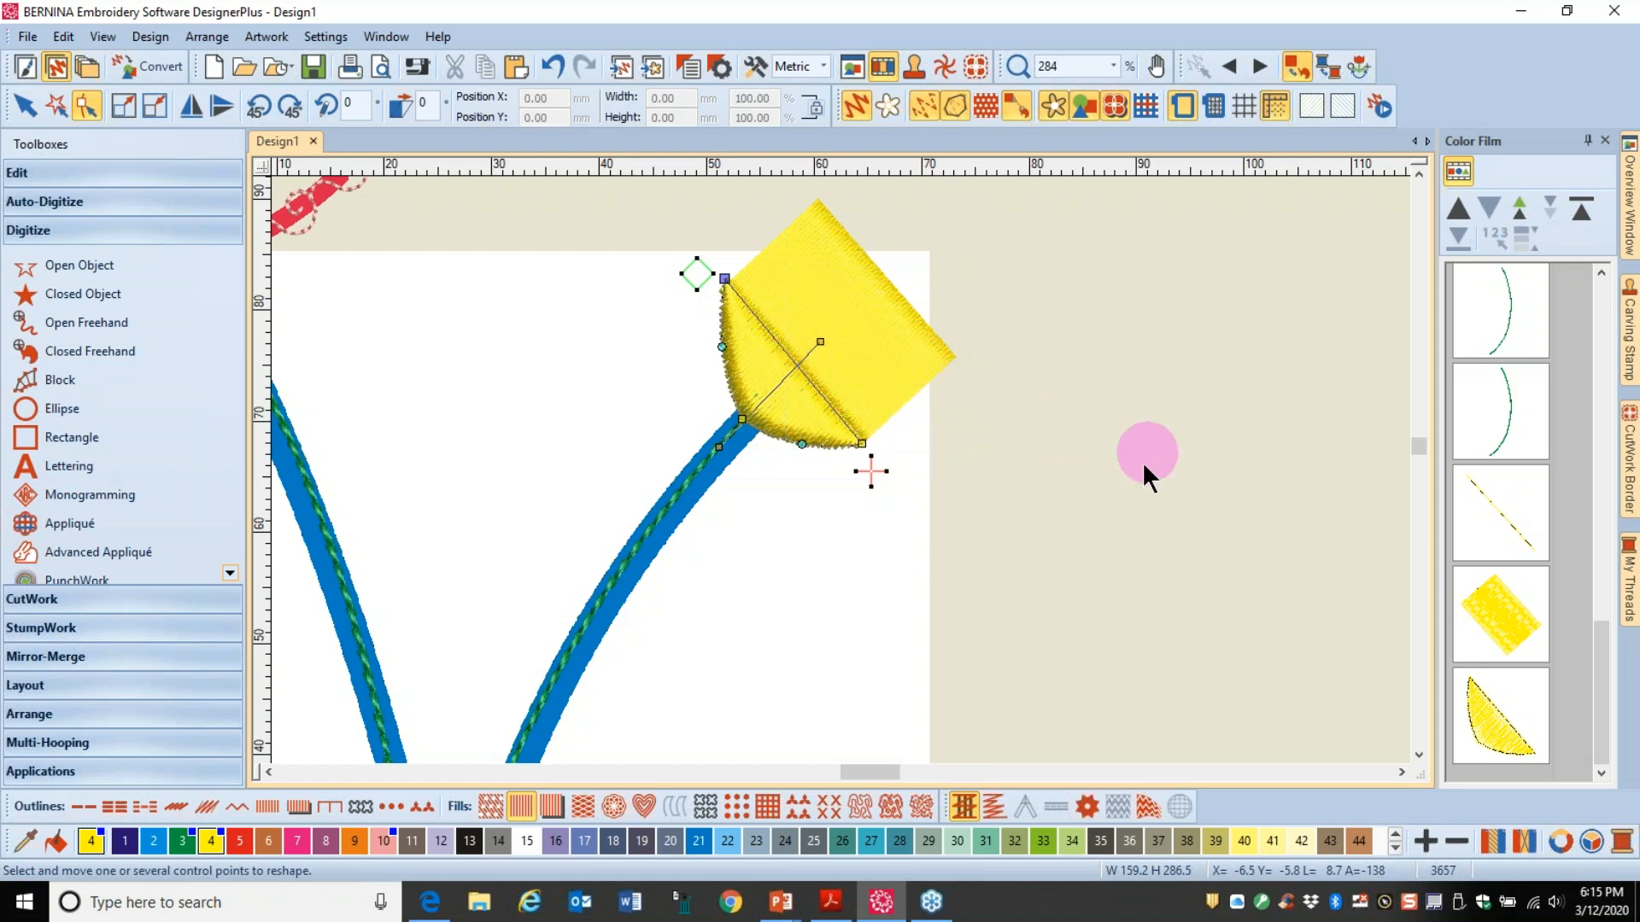
left_click(1121, 438)
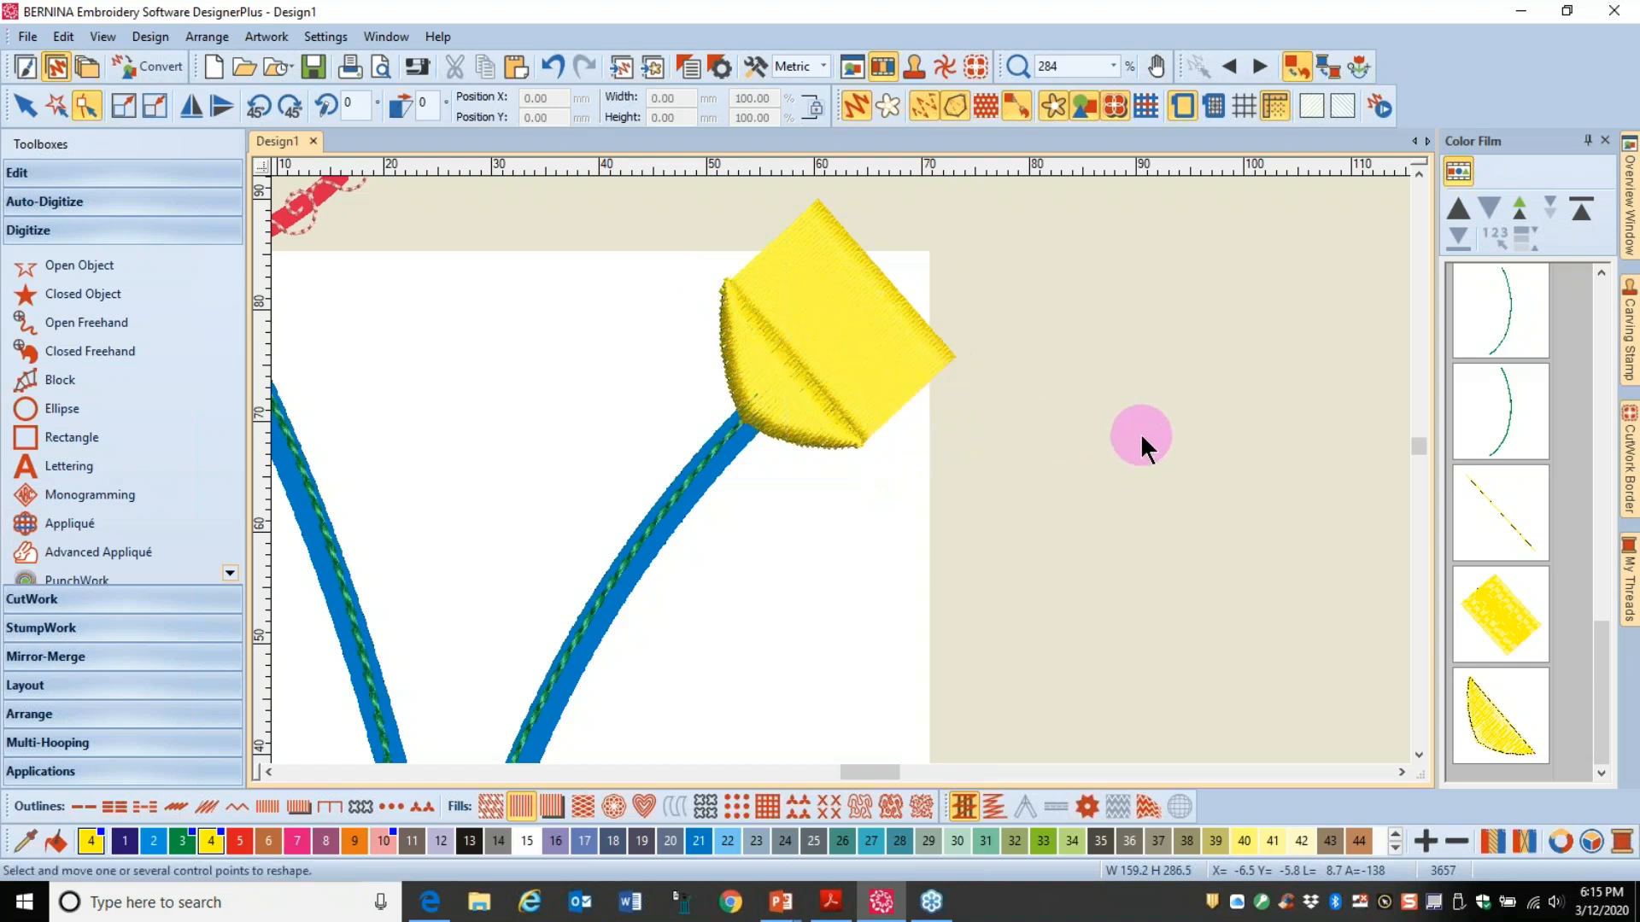
Step: Digitize an orange (color 9) single-stitch straight open line just outside the yellow block's outer edge, from corner to corner
left_click(347, 839)
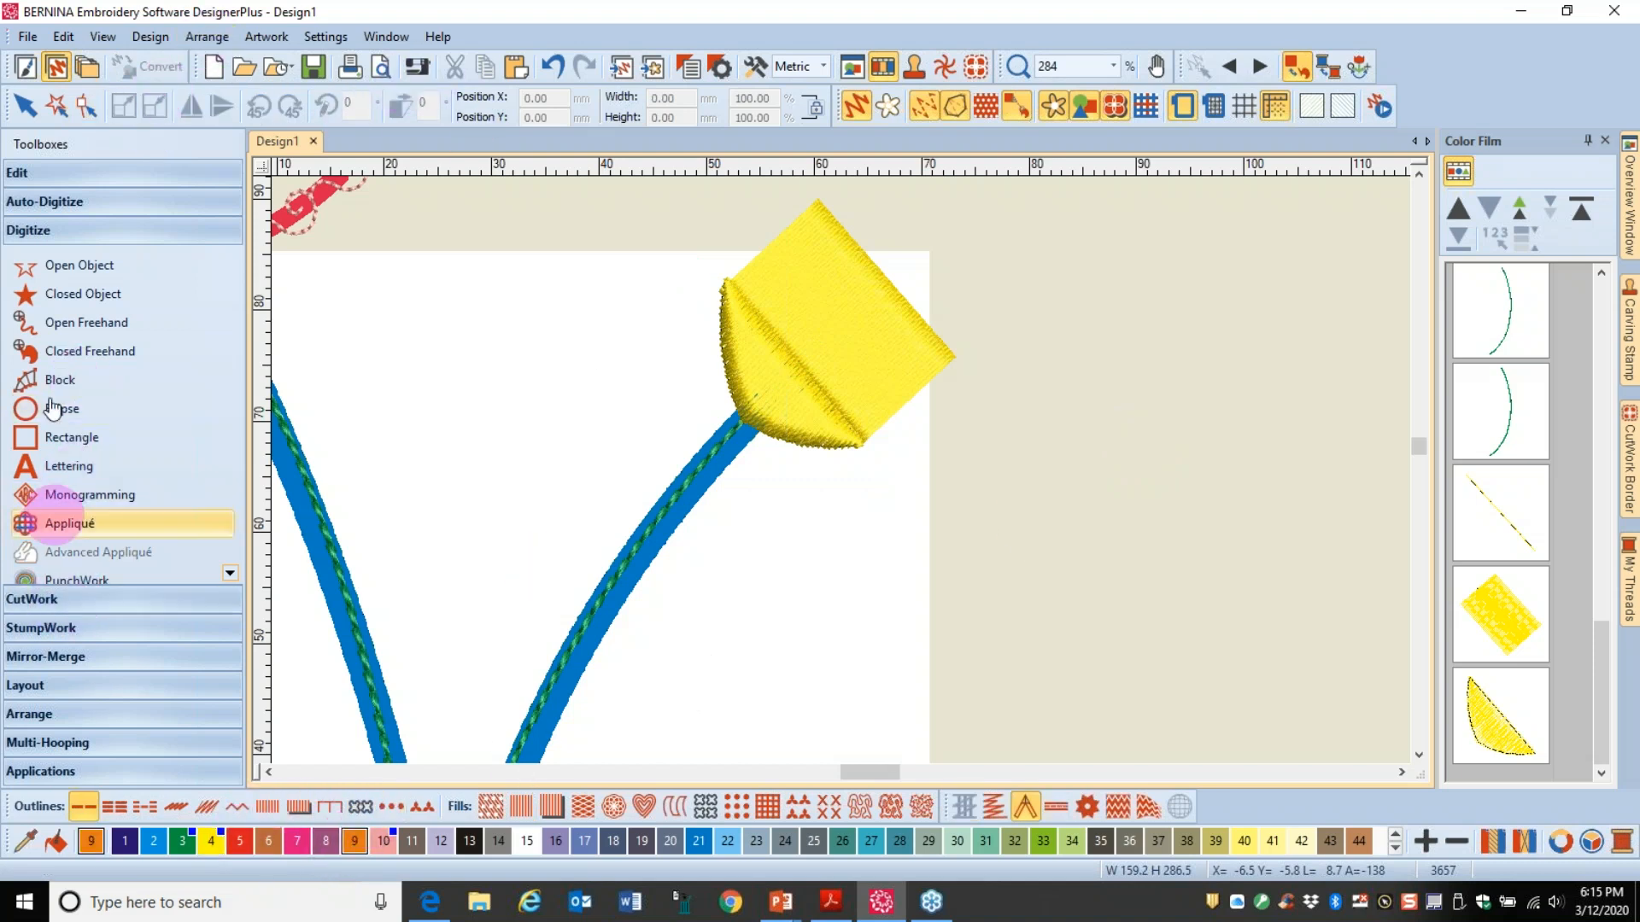
left_click(79, 270)
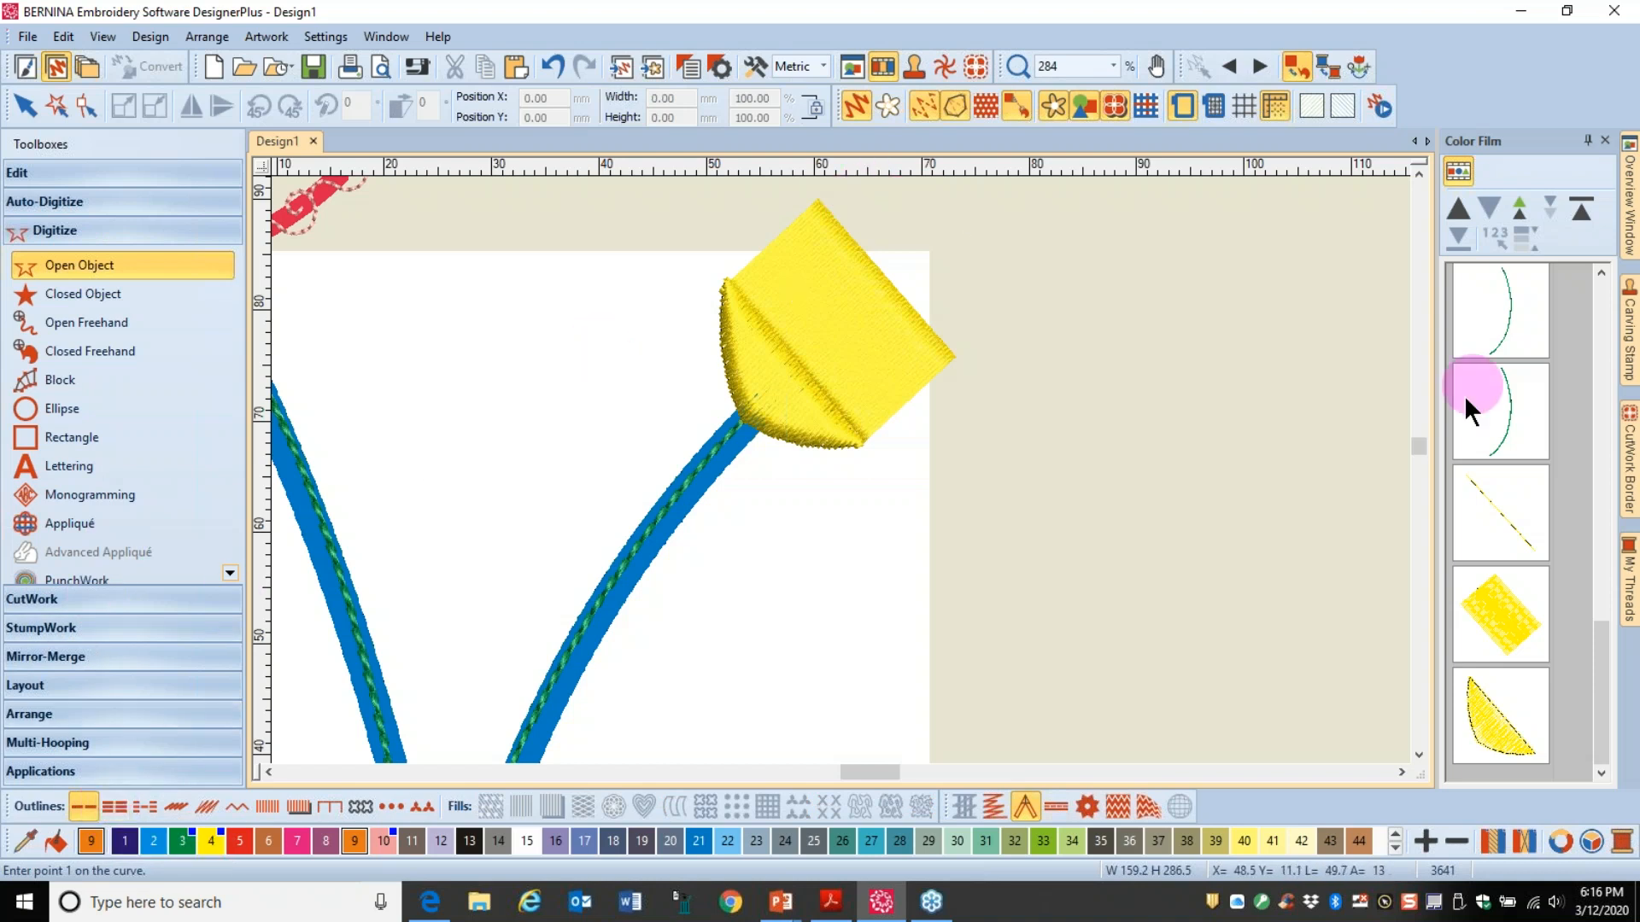
left_click_drag(1425, 444, 1426, 439)
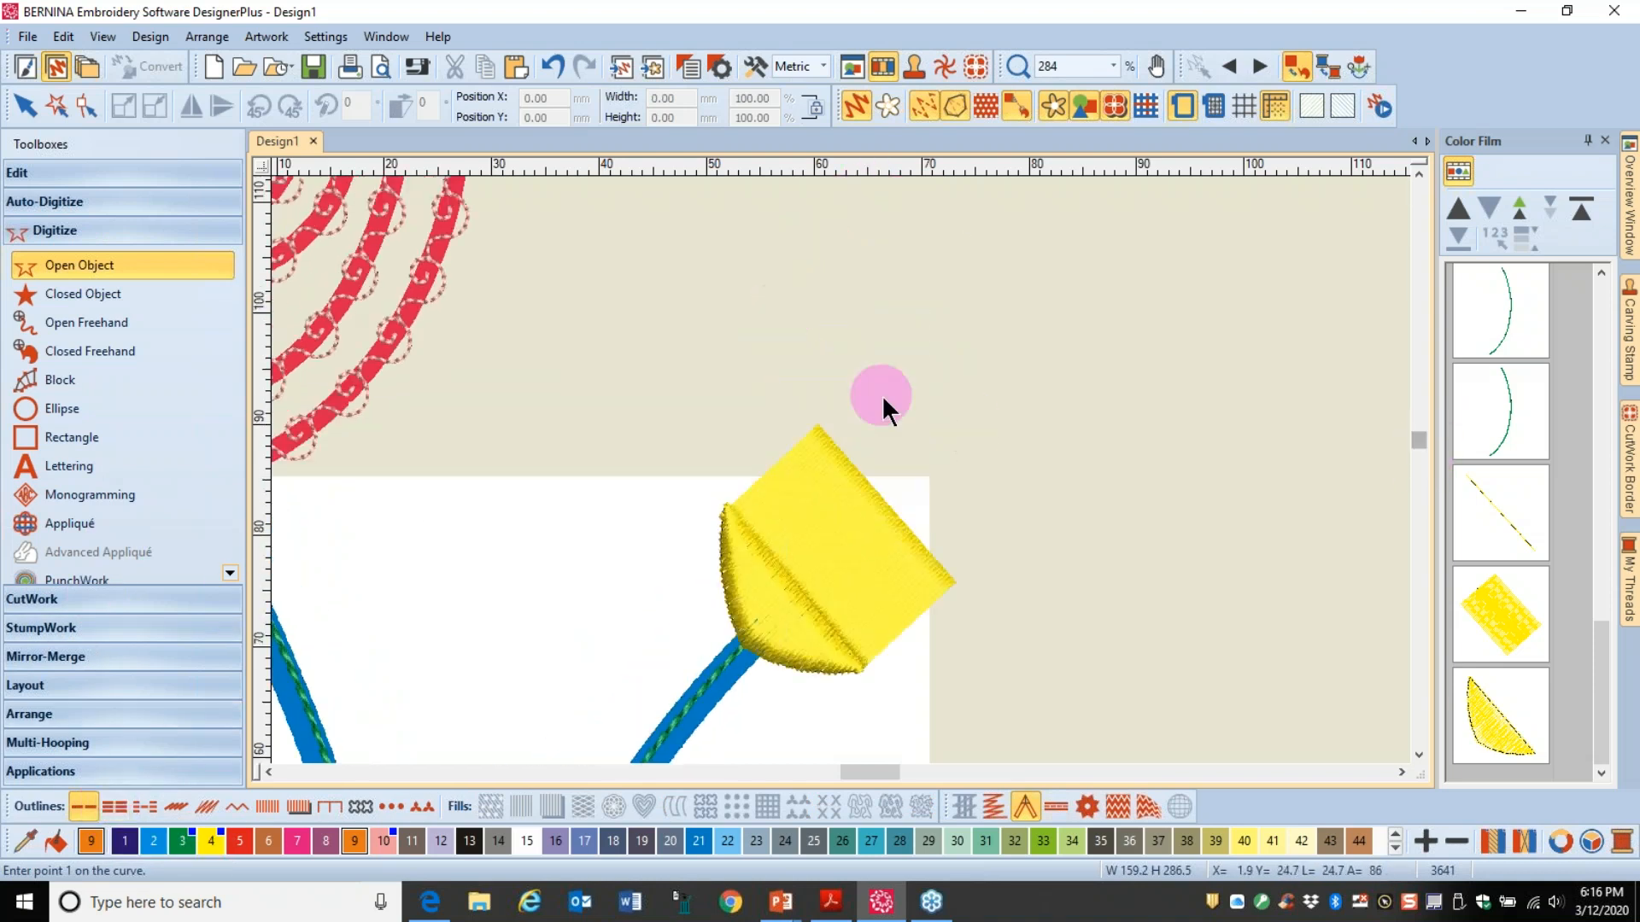
left_click(823, 422)
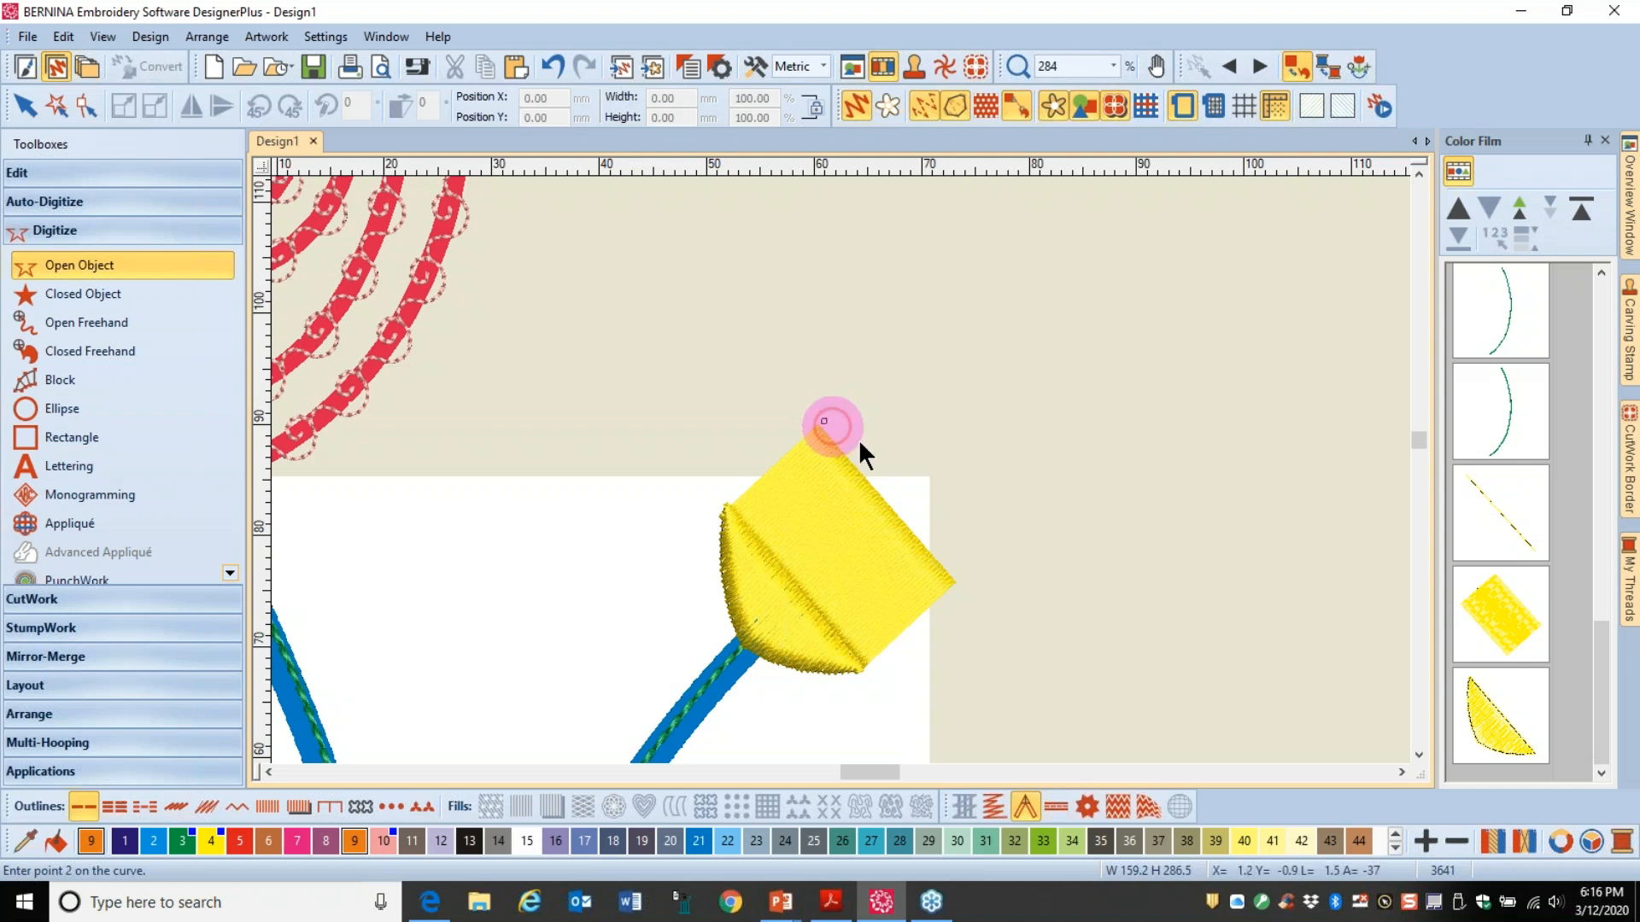
left_click(960, 575)
key("Return")
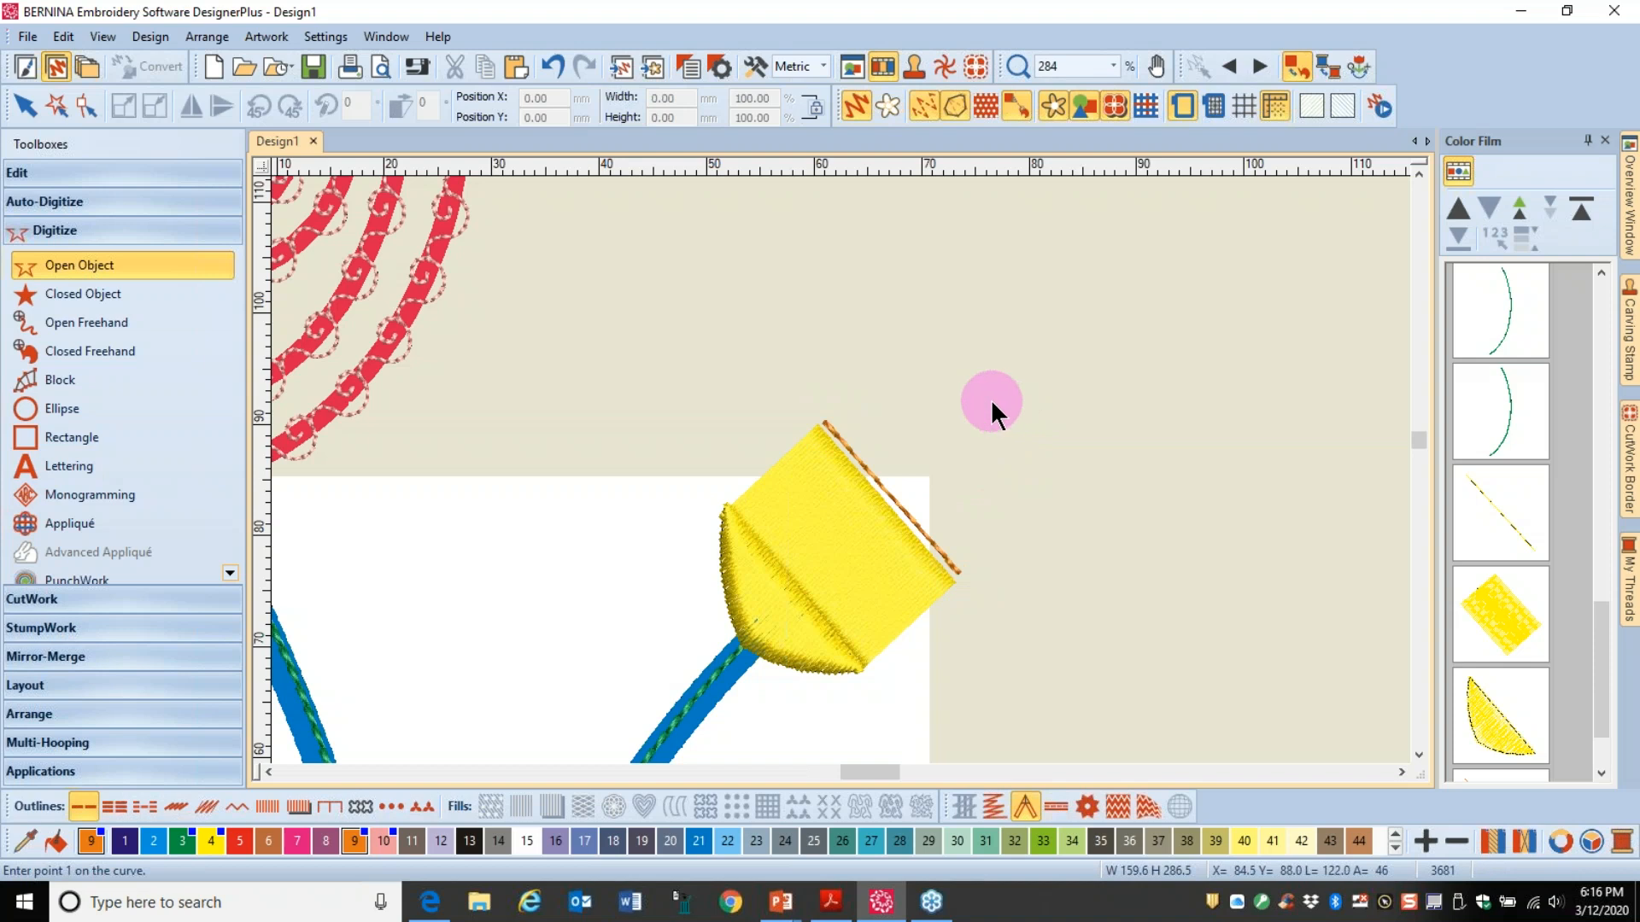
key("Escape")
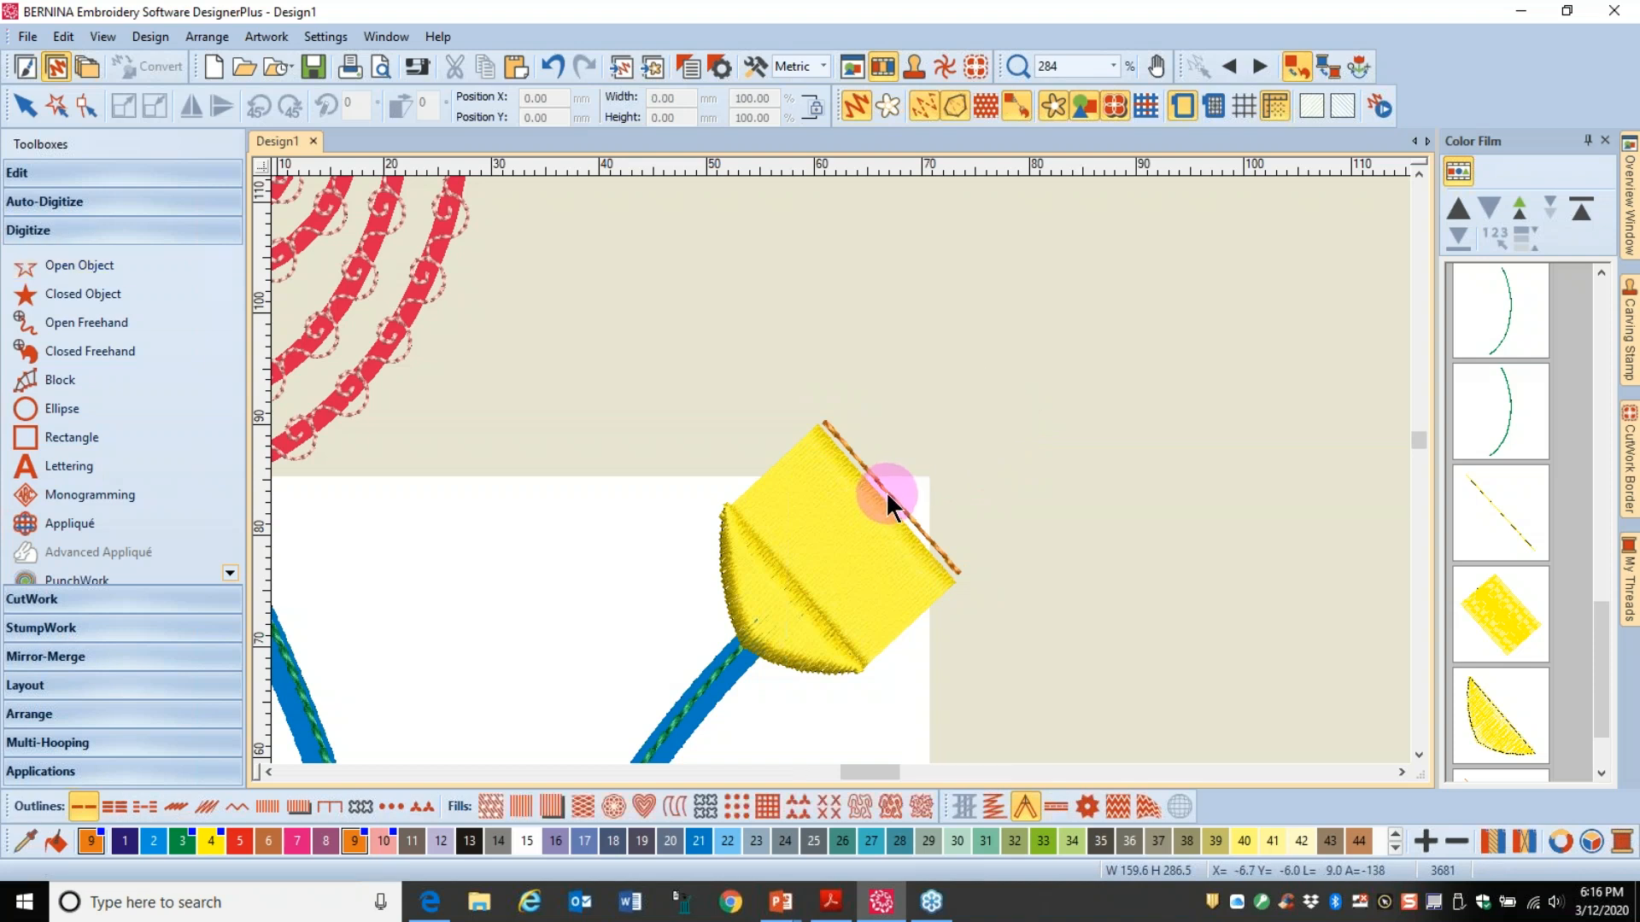
Step: Duplicate the orange line and change the copy's outline type to Satin
left_click(885, 490)
key("ctrl+d")
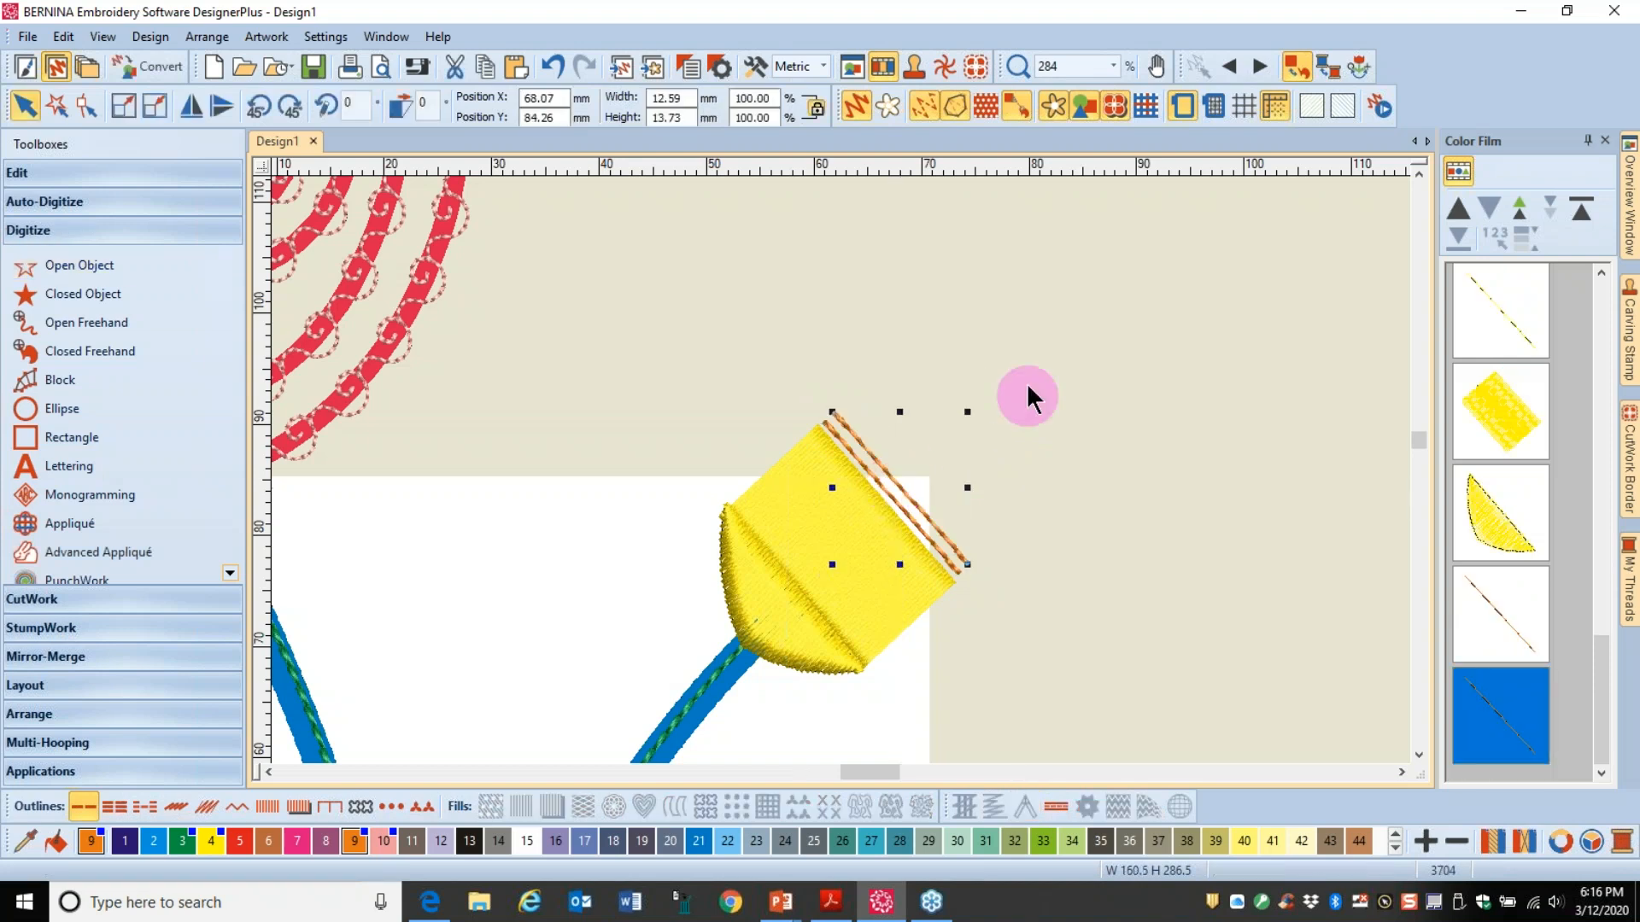
left_click(690, 67)
left_click(1315, 153)
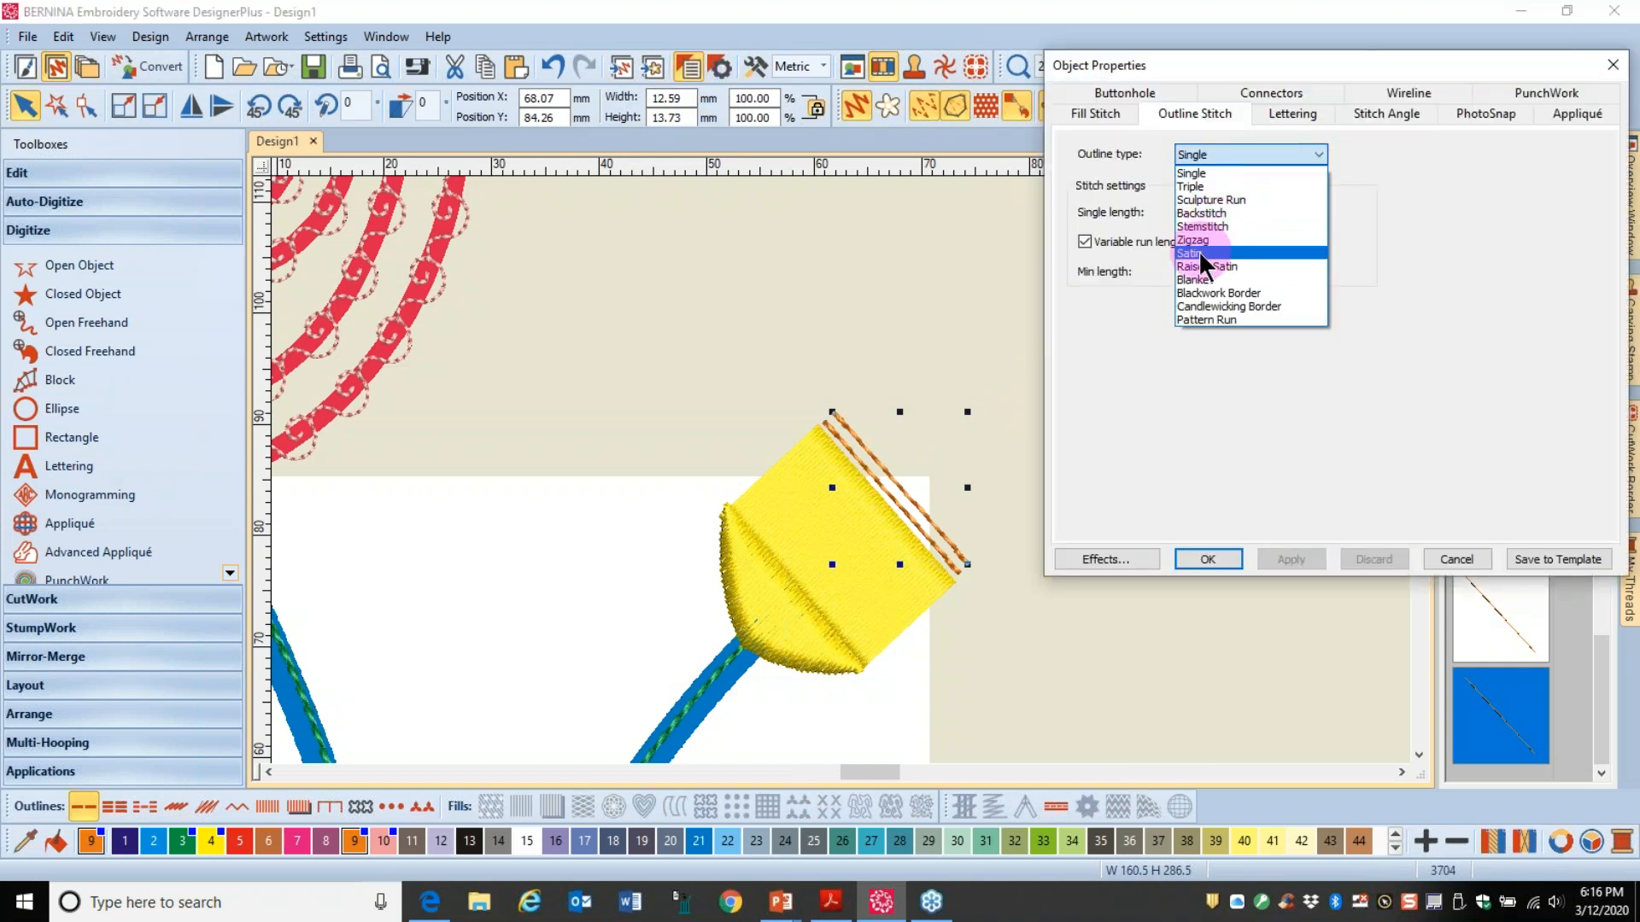
left_click(1200, 254)
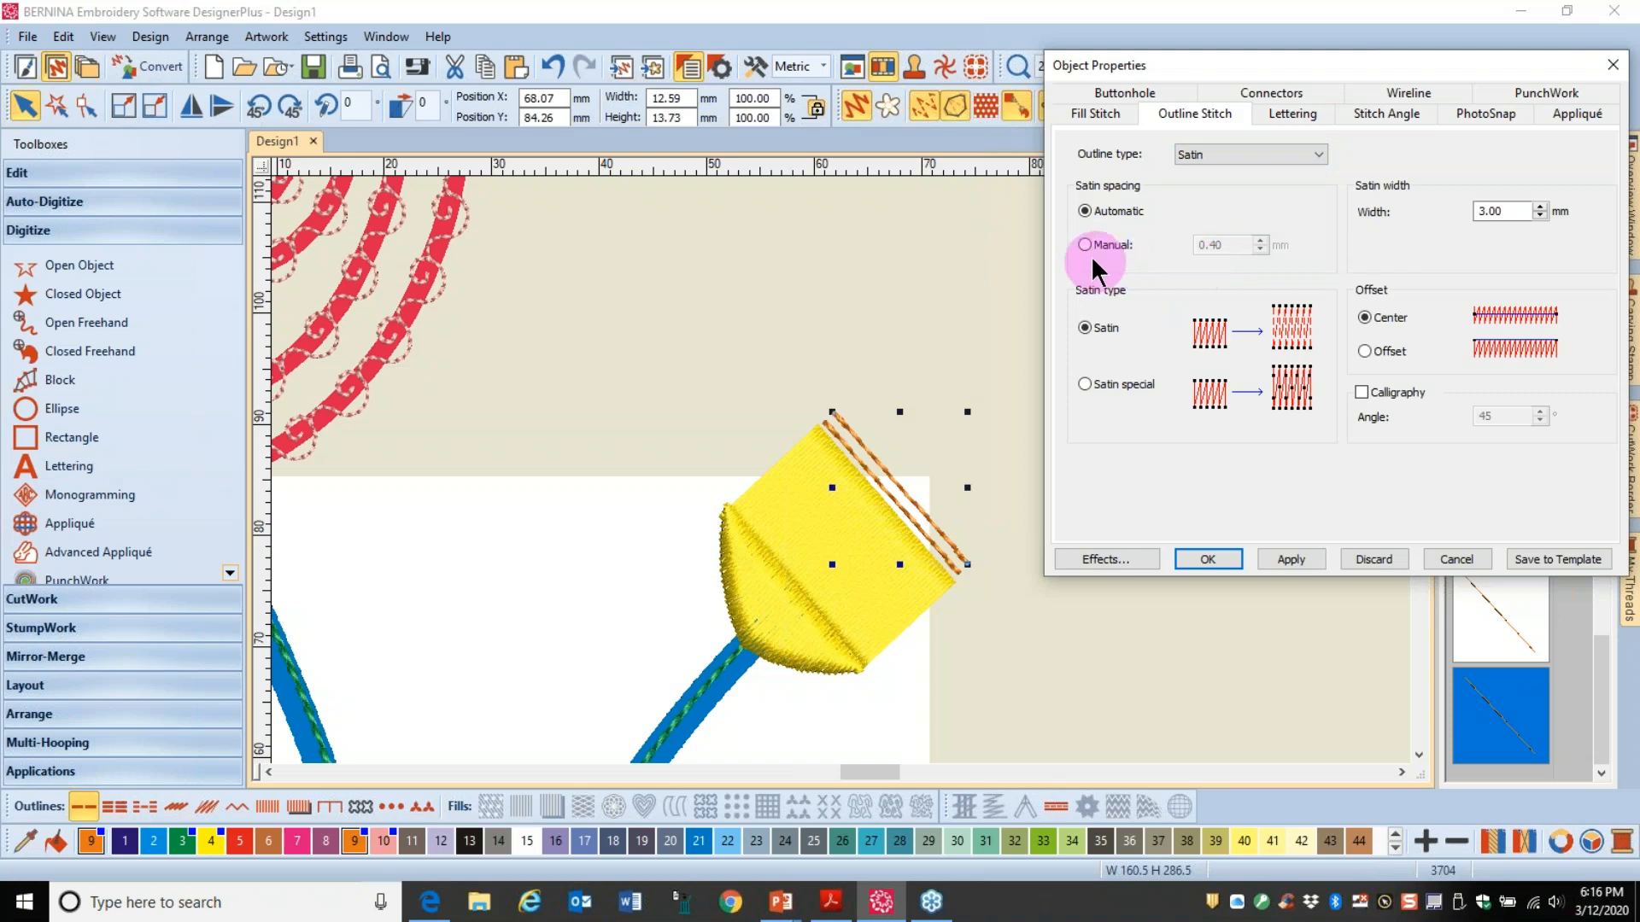
Step: Give the duplicate satin line a manual spacing of 0.30 mm and a width of 20 mm
left_click(1085, 245)
double_click(1206, 245)
type(".")
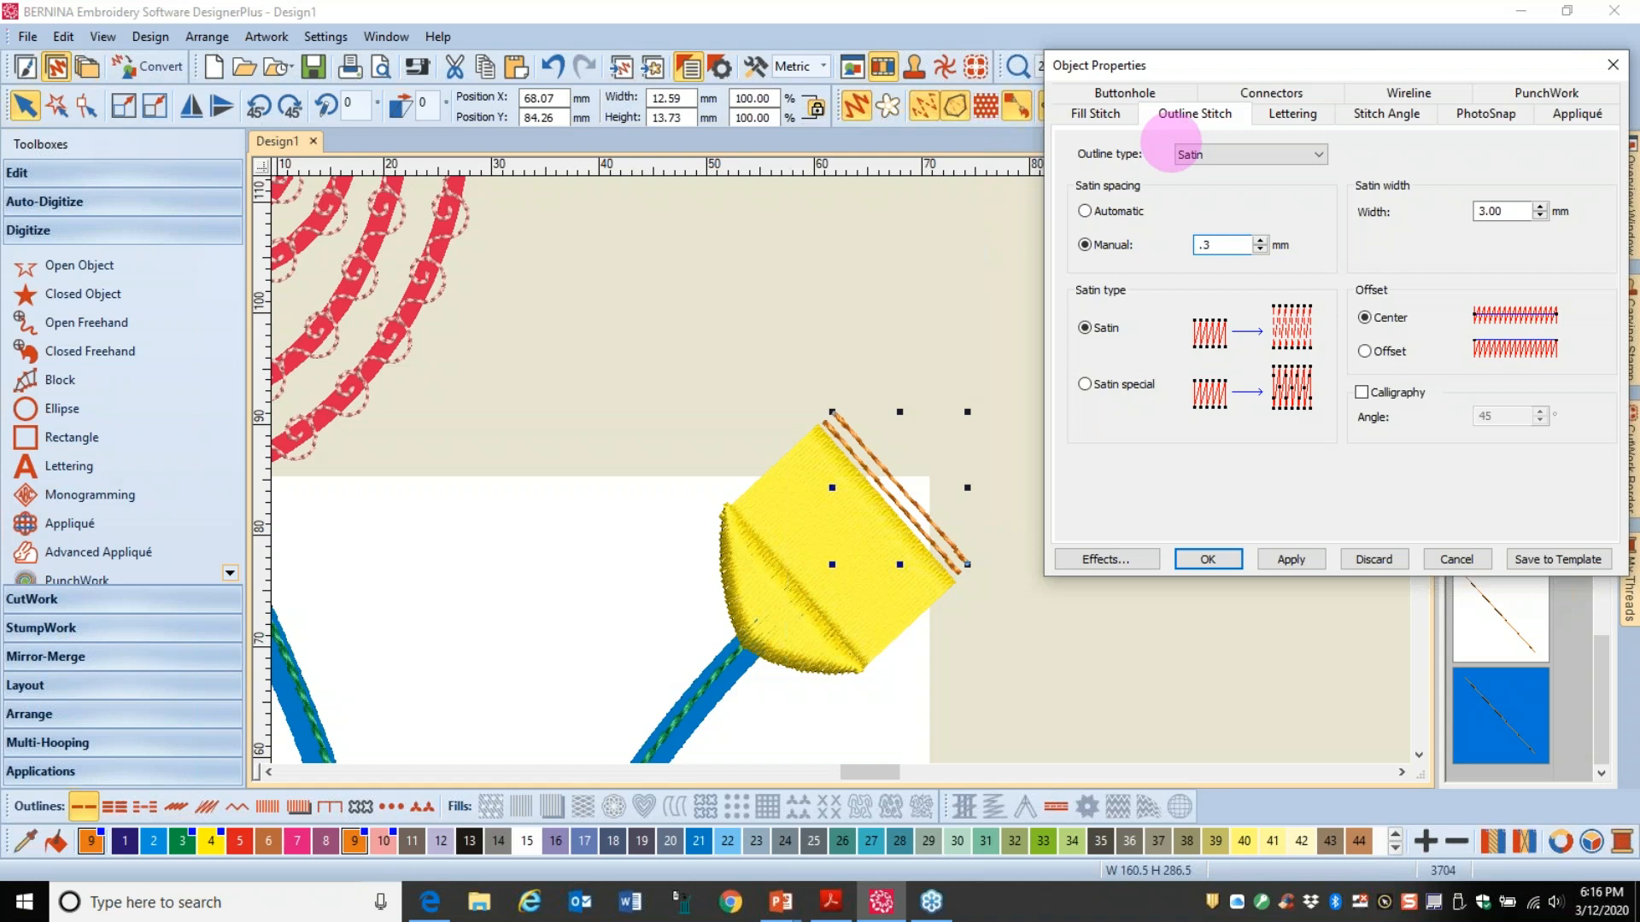
type("3")
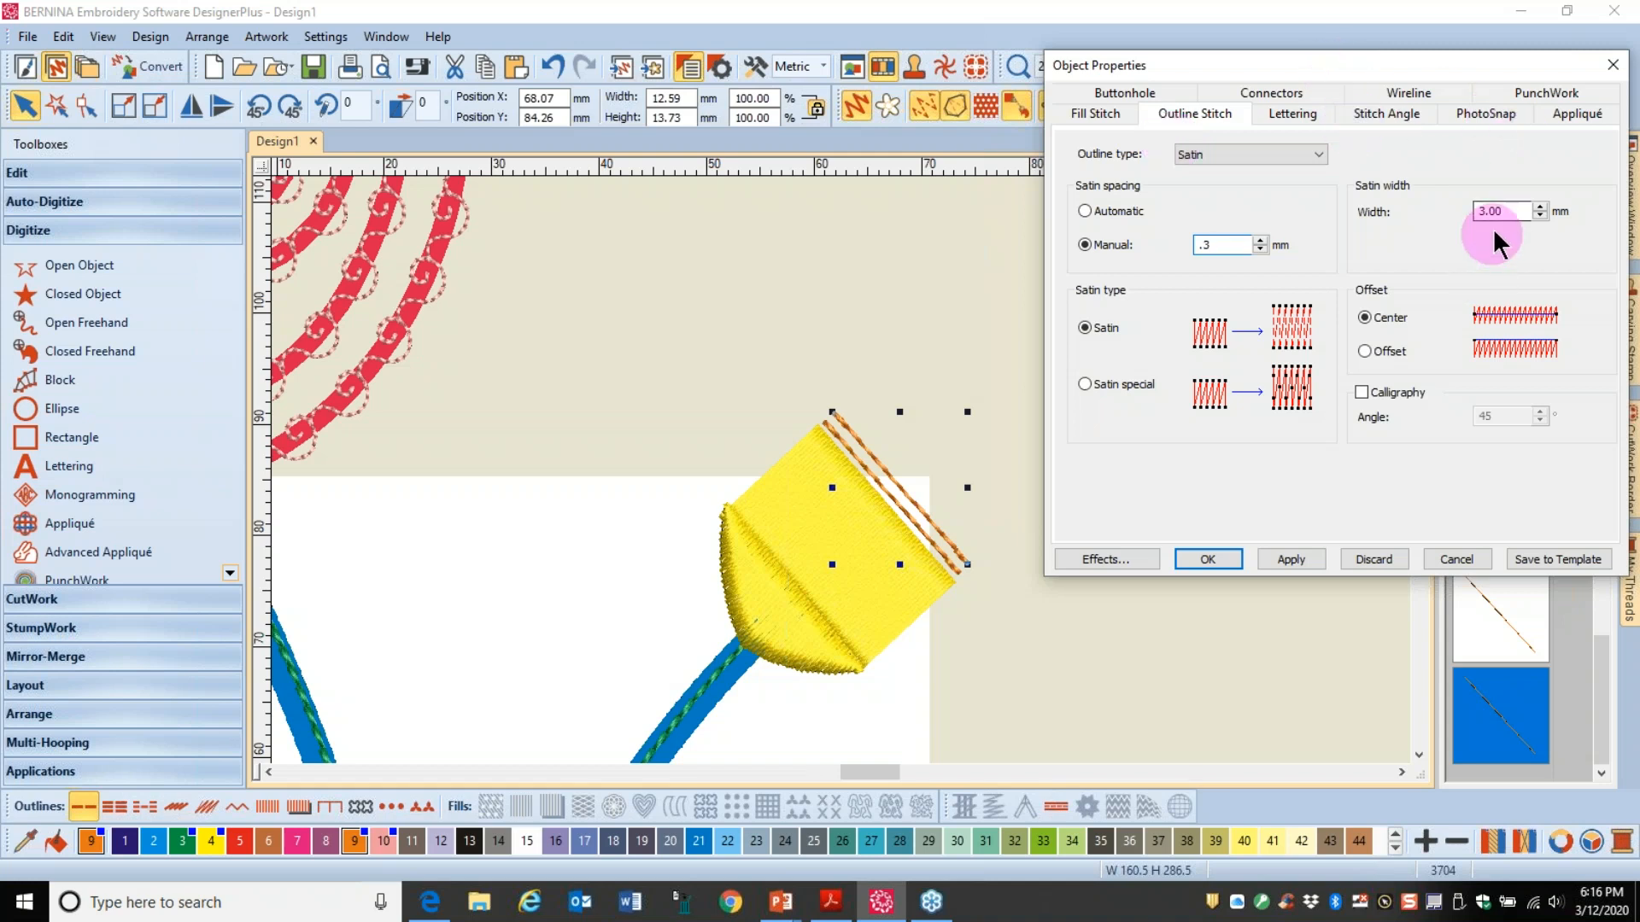
left_click_drag(1497, 210, 1457, 209)
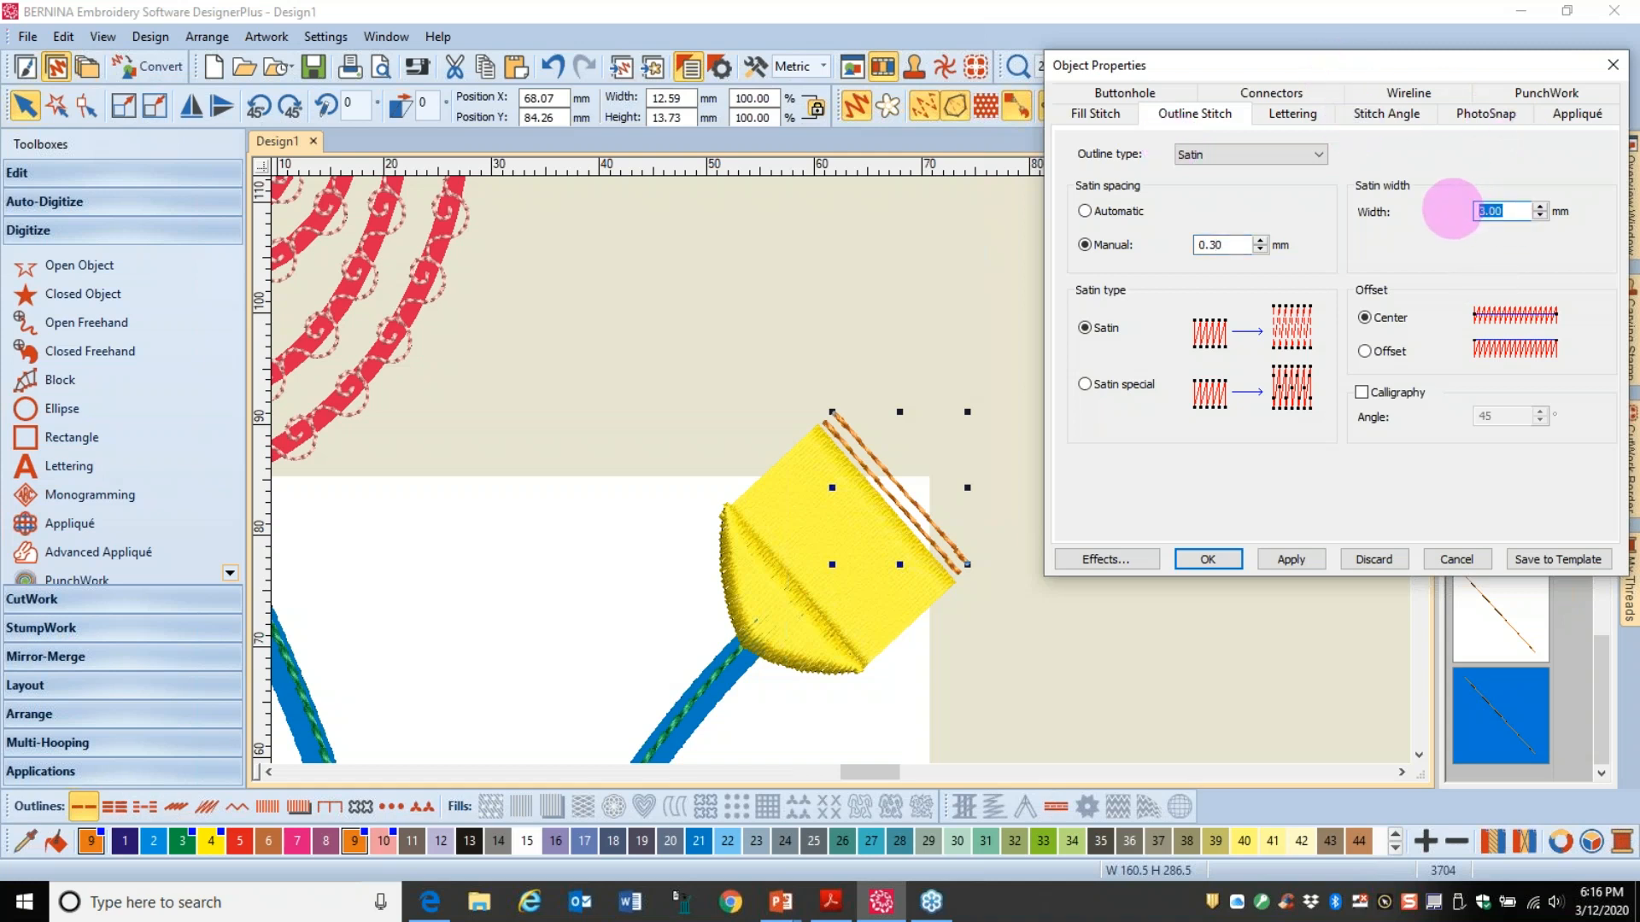
type("20")
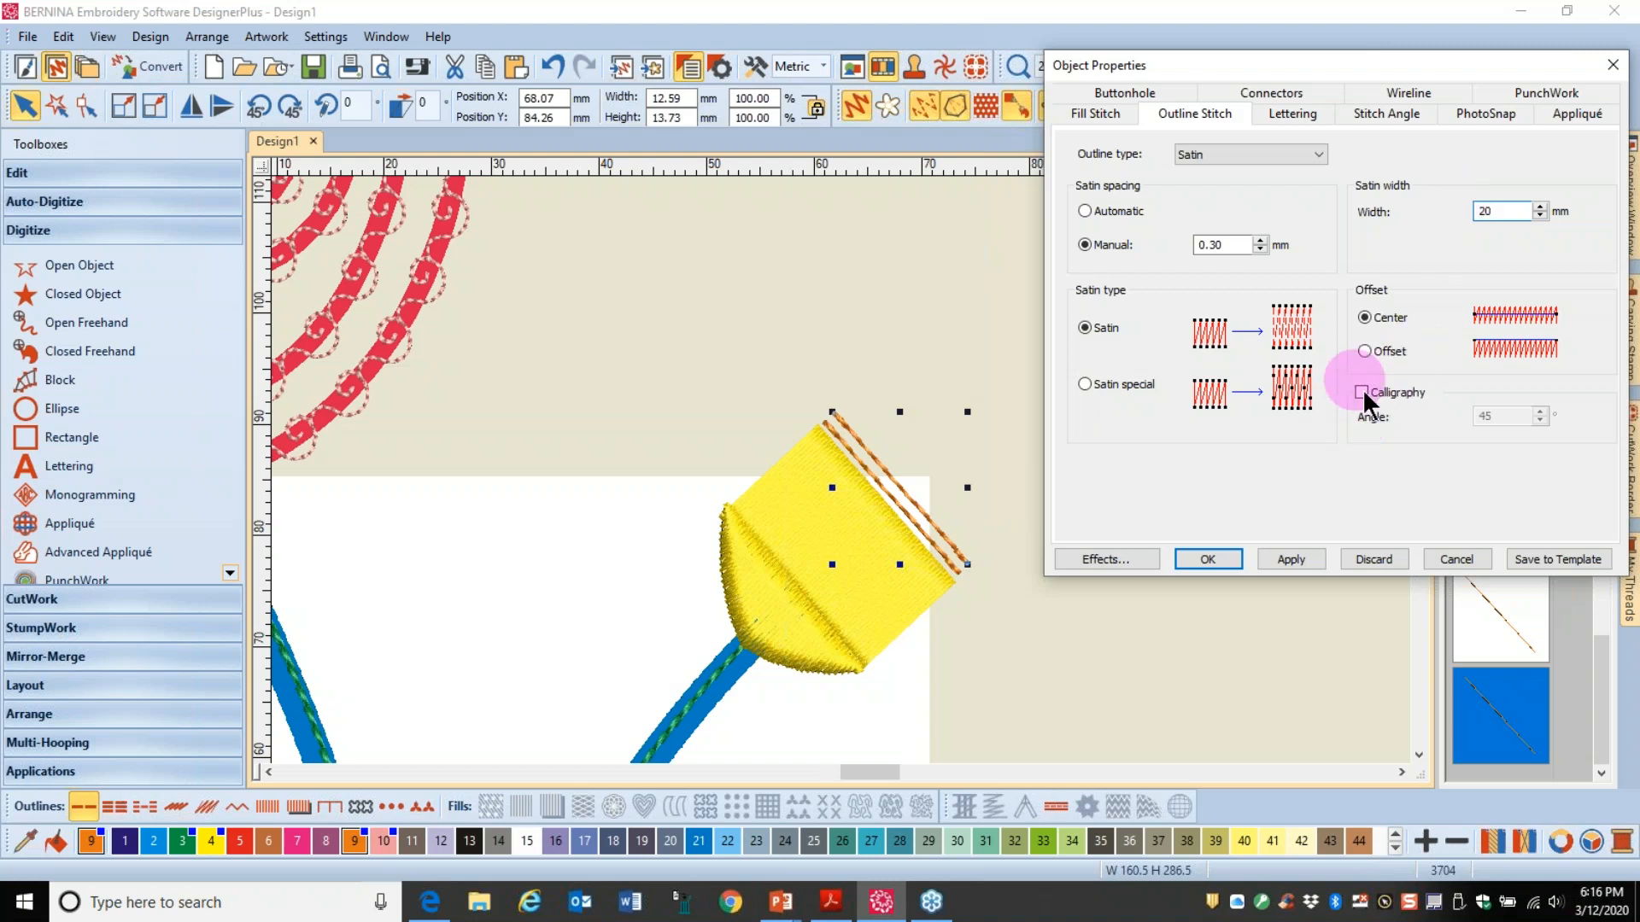
left_click(1223, 557)
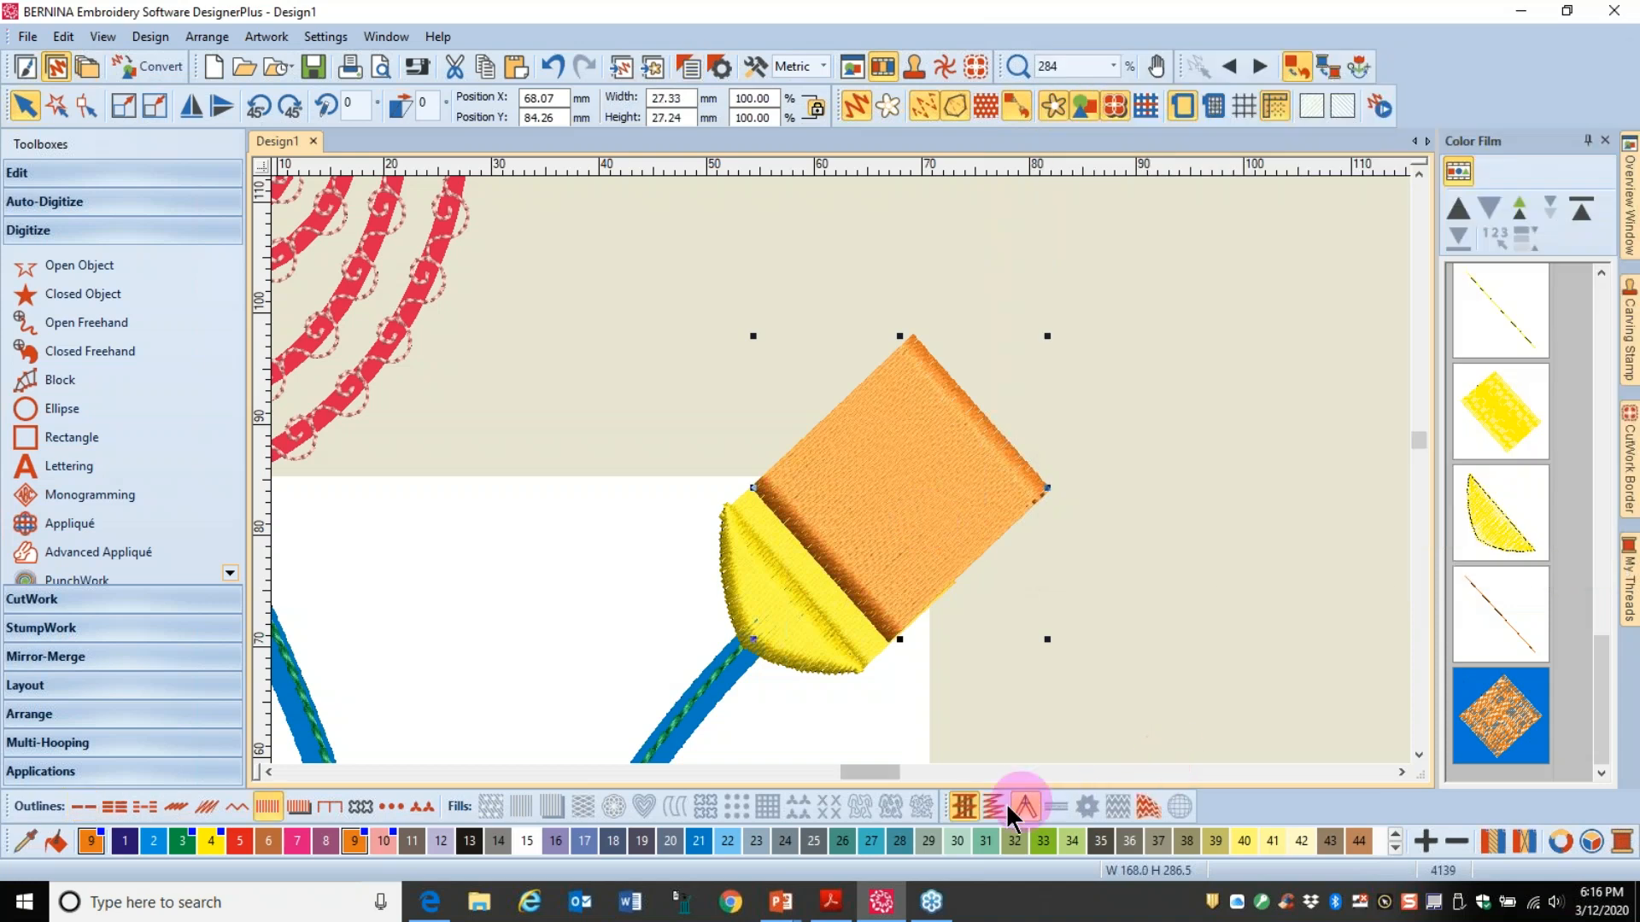
Step: Remove the orange satin block's underlay and move the block outward until its base meets the single orange line
left_click(964, 806)
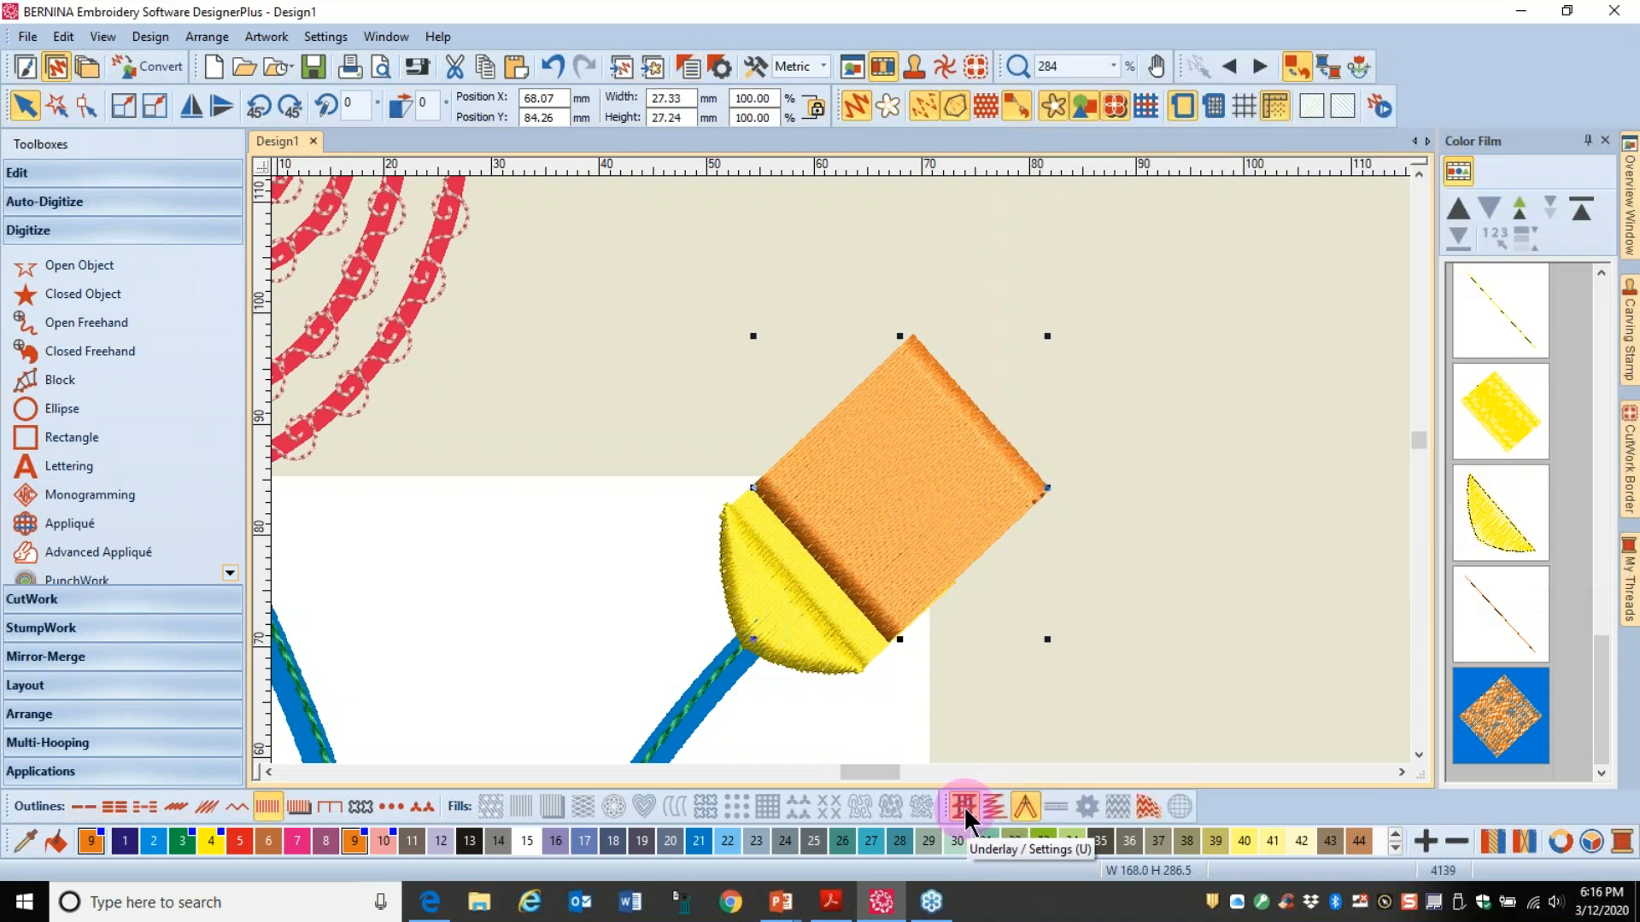
left_click(965, 473)
left_click_drag(884, 514, 999, 429)
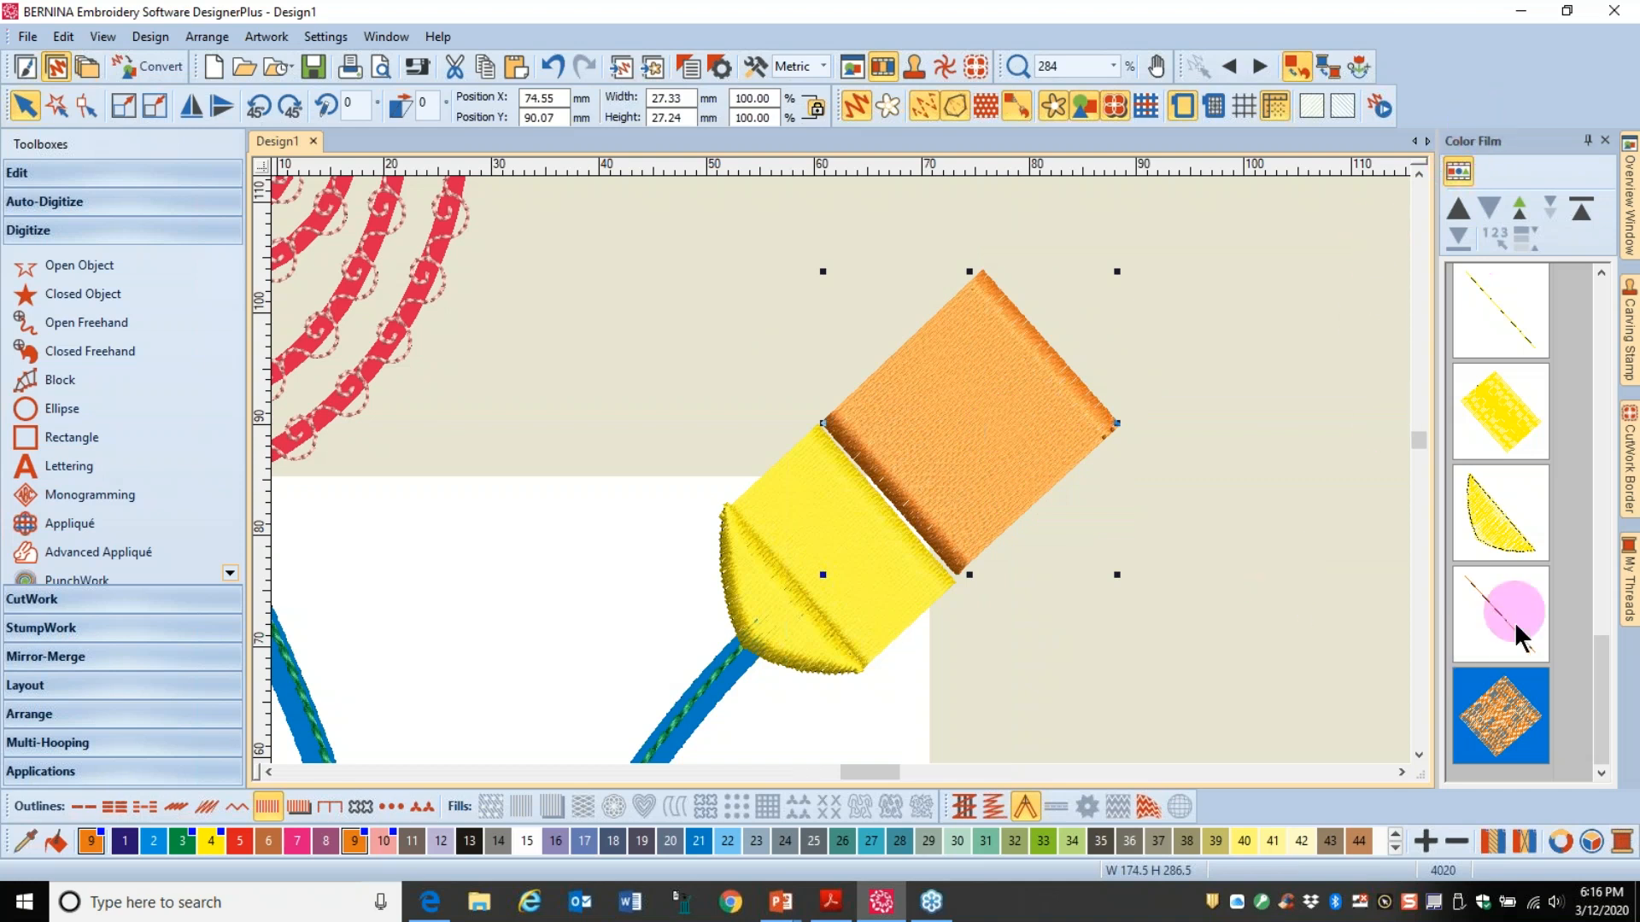
Step: Paste a copy of the single orange line and make it a satin outline 2.5 mm wide
left_click(1341, 597)
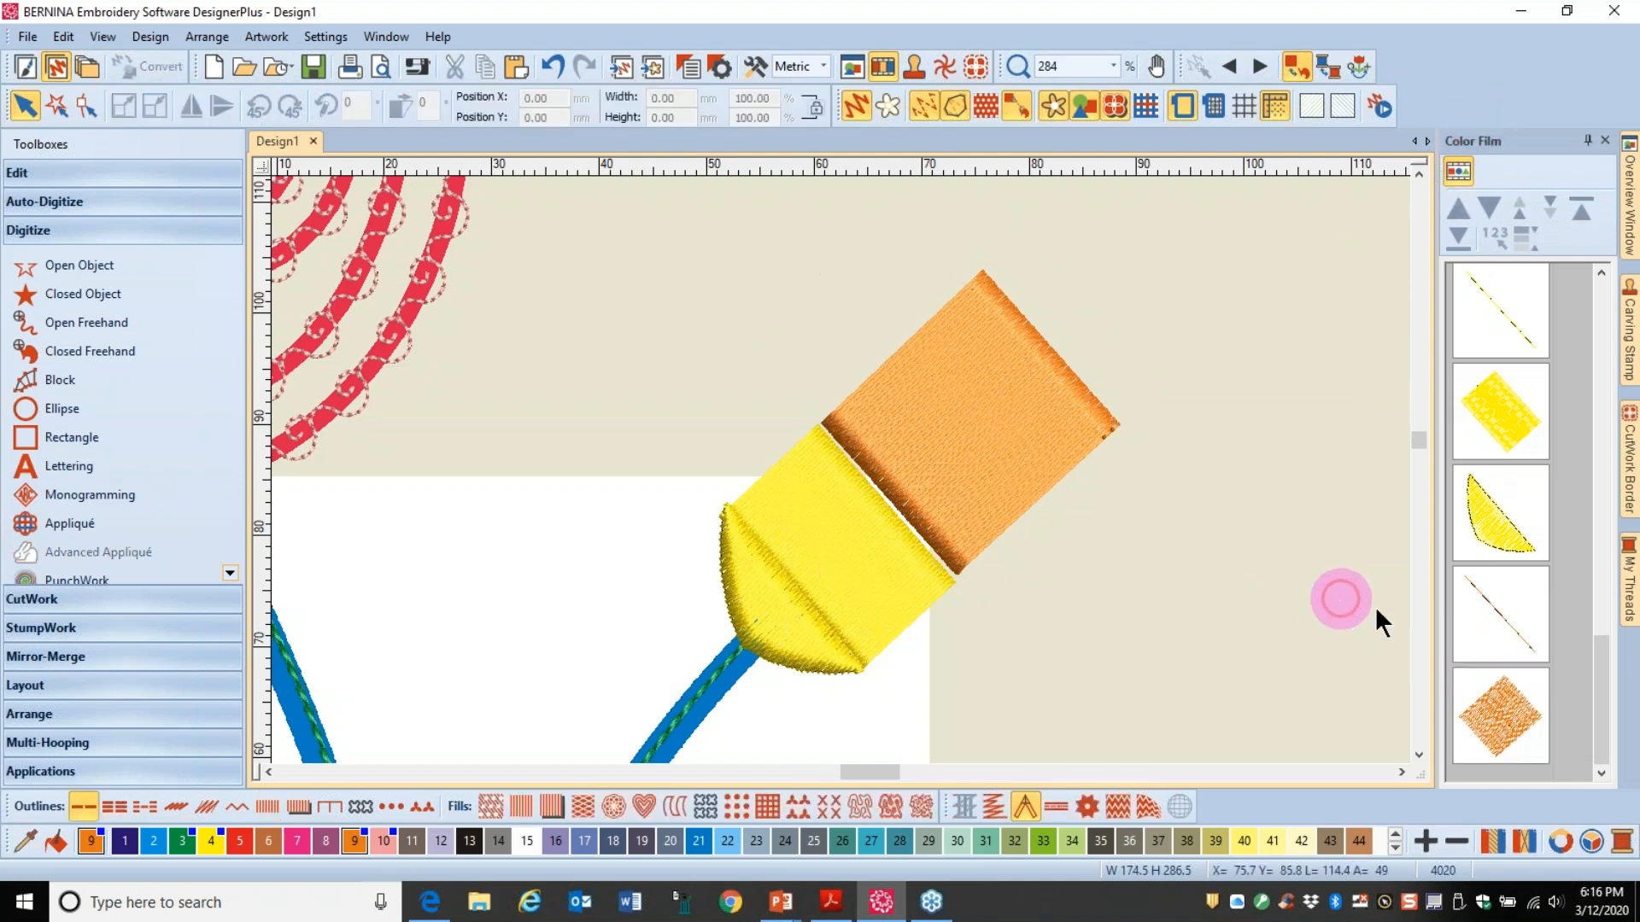
left_click(1500, 615)
left_click(483, 67)
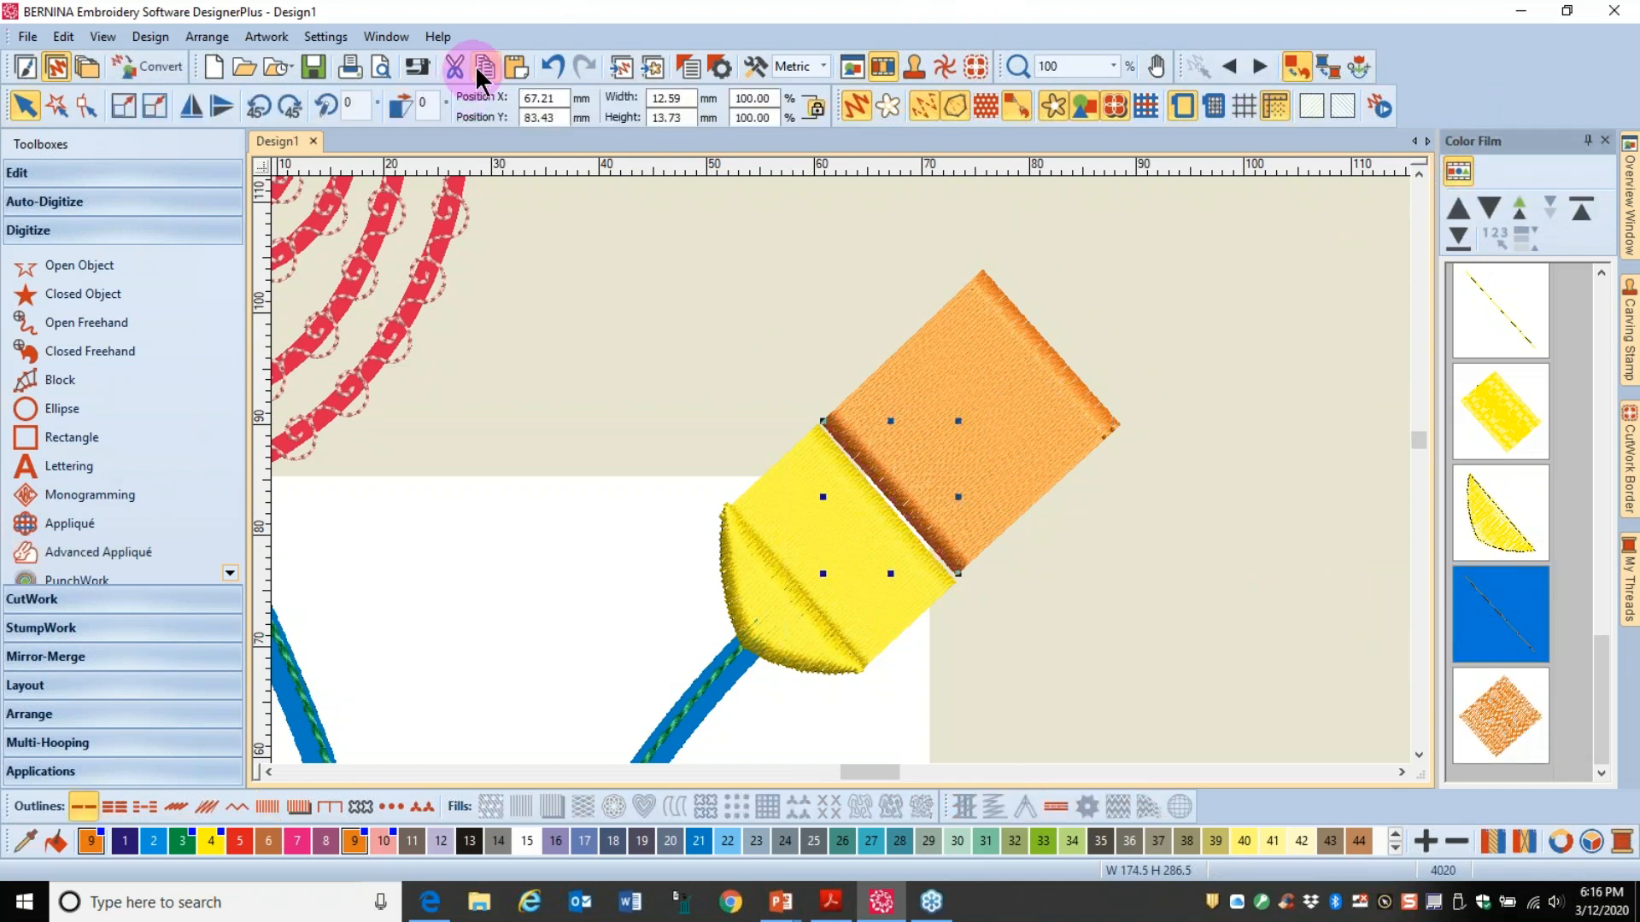
left_click(515, 67)
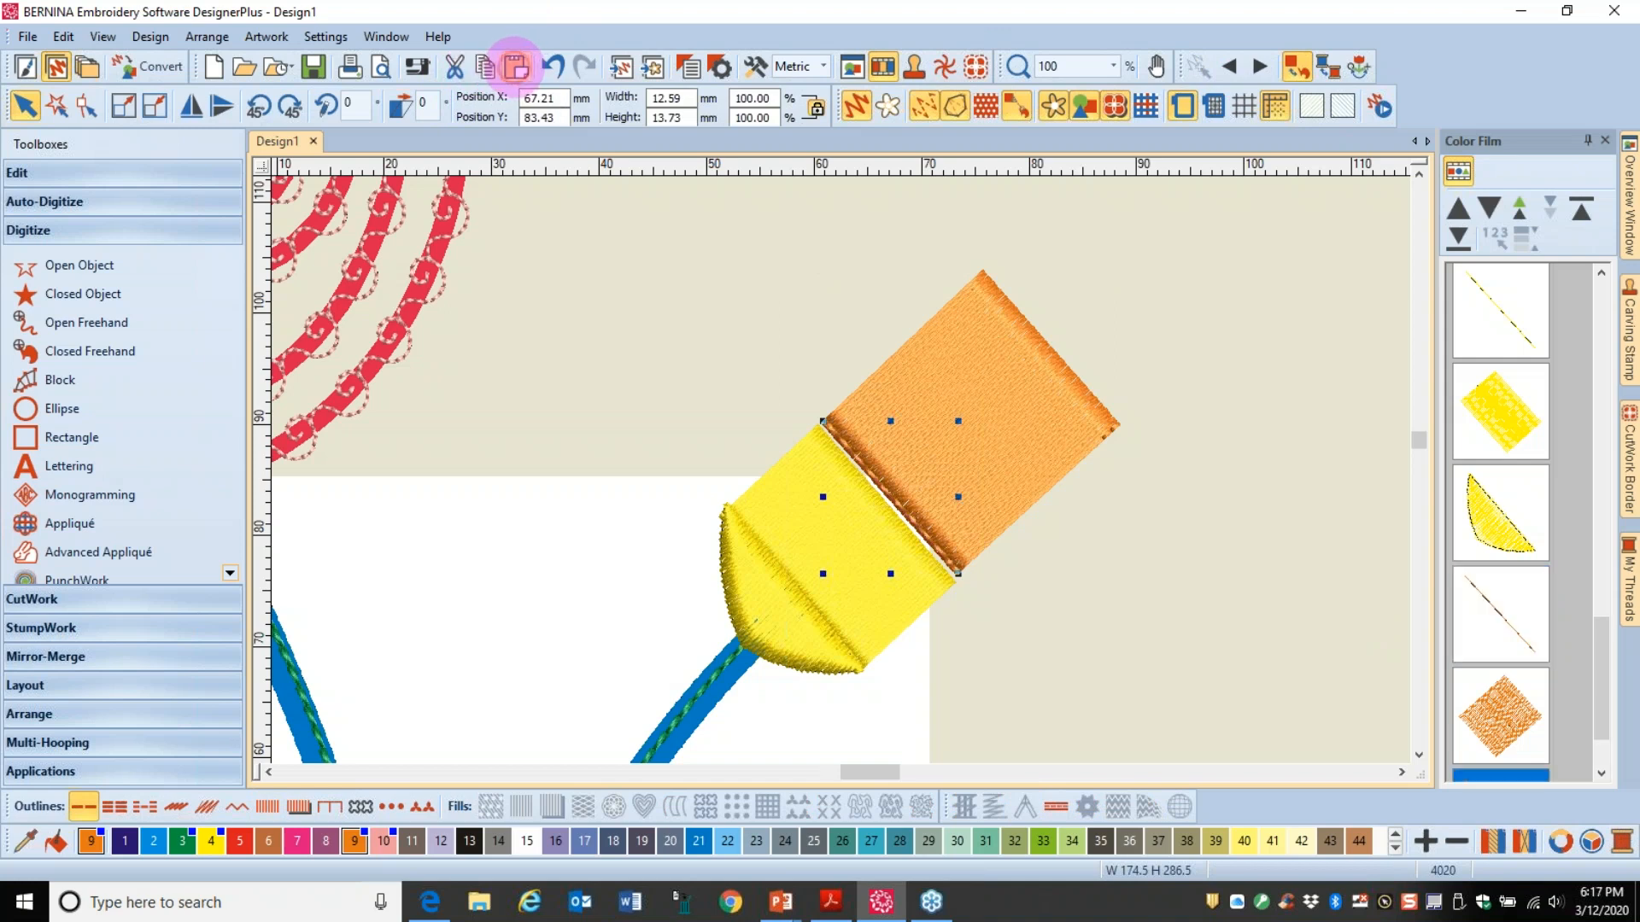
left_click(267, 807)
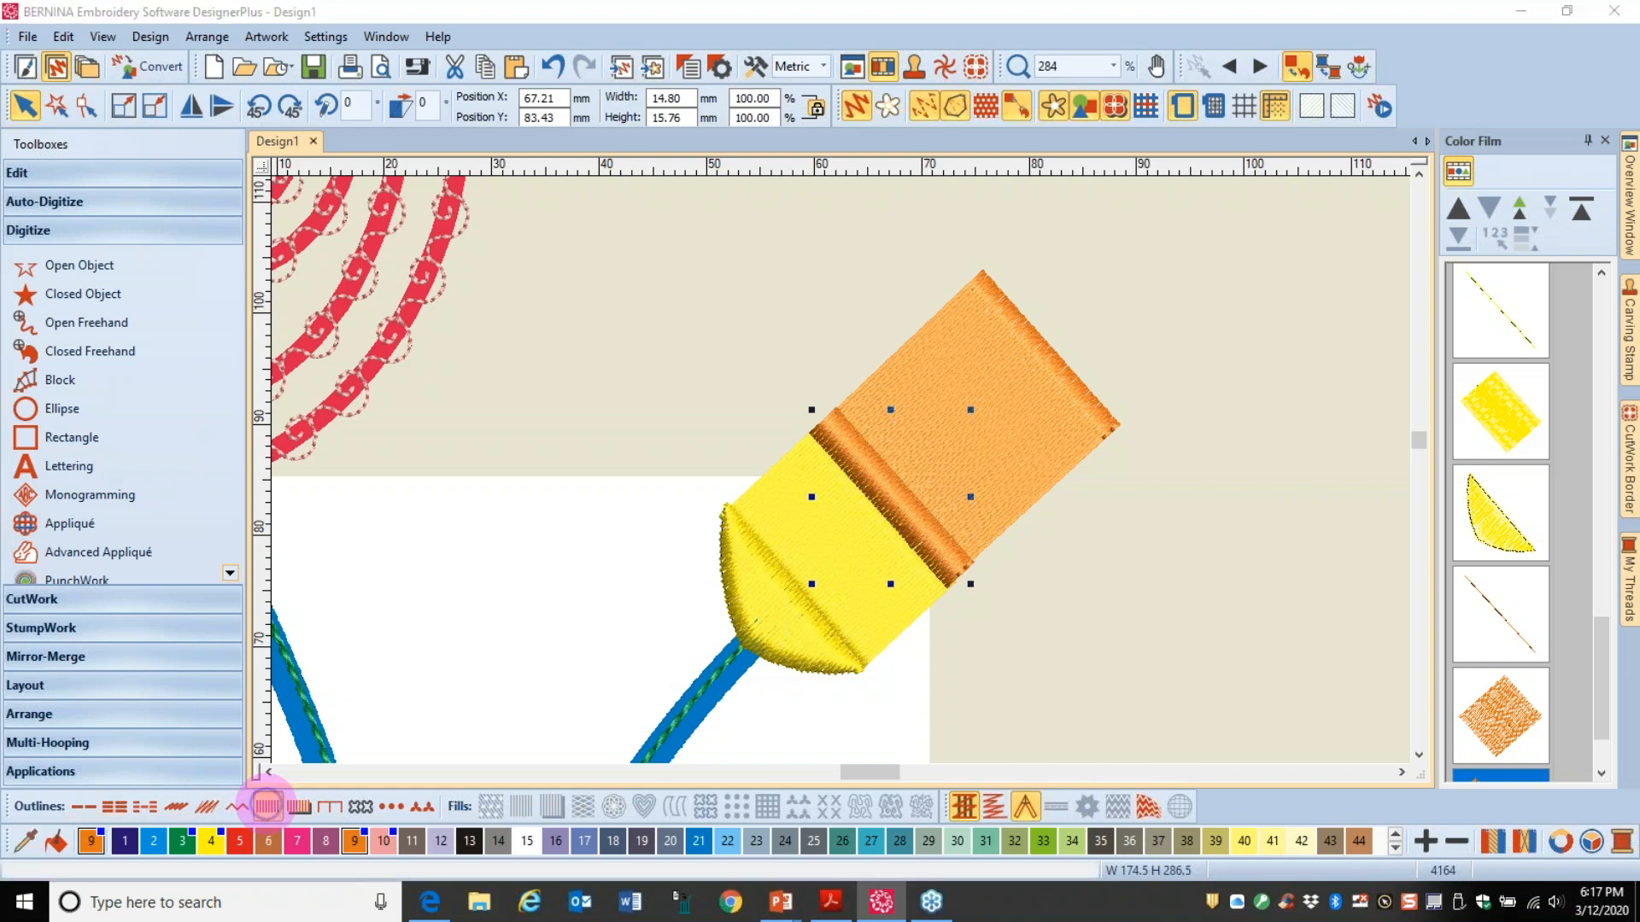
right_click(267, 805)
type("2.5")
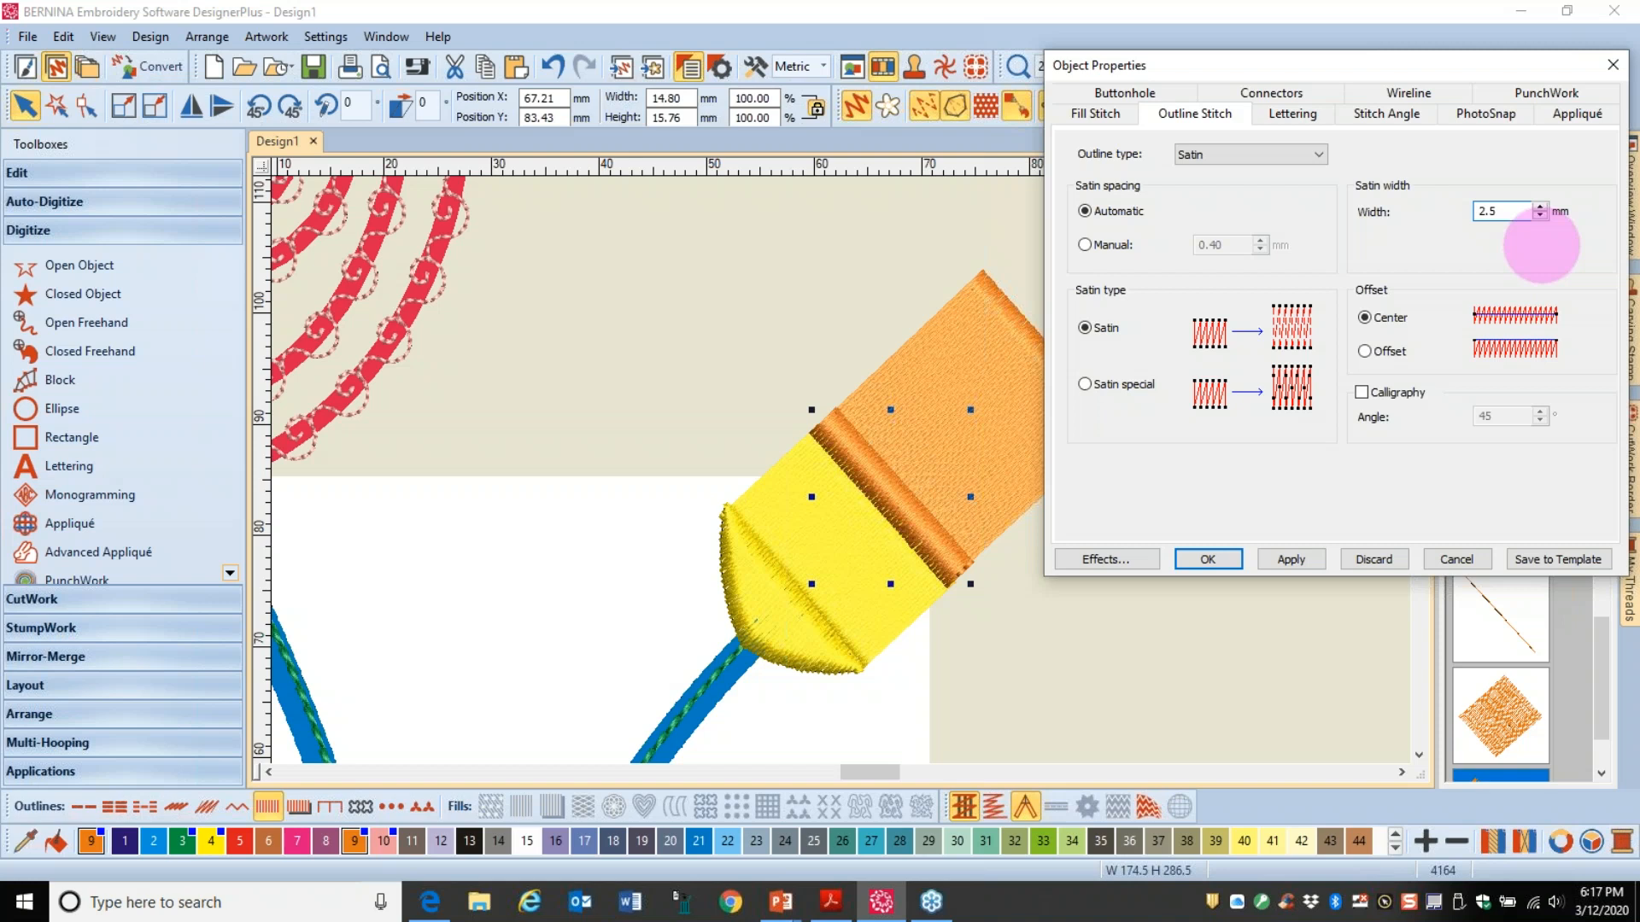
left_click(1289, 560)
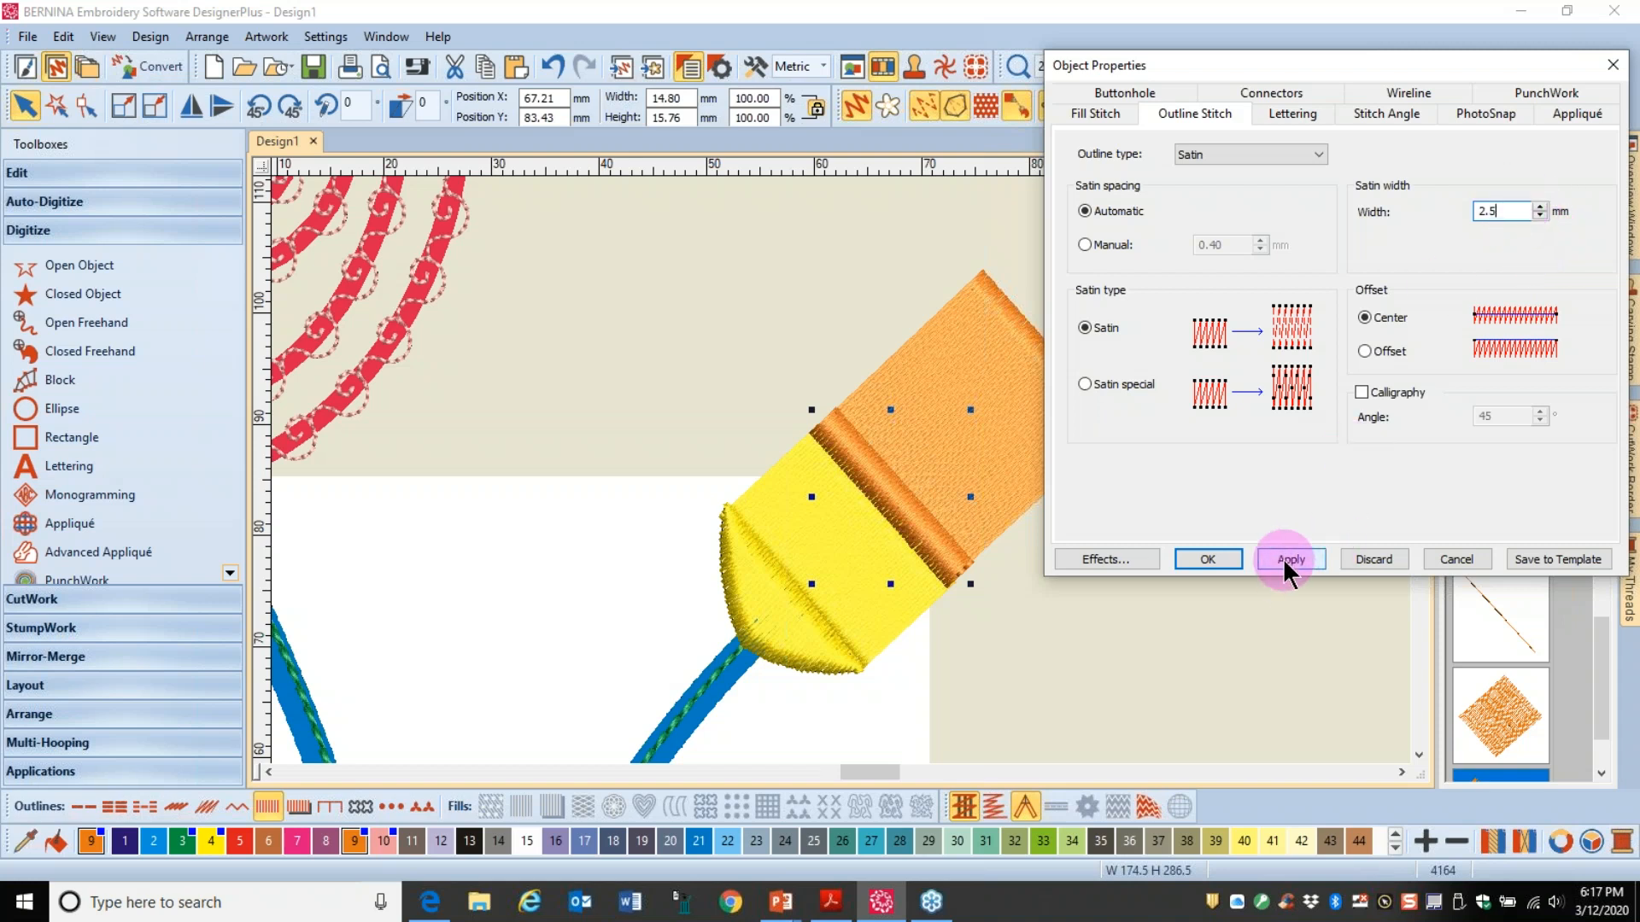
Step: Position the narrow satin band along the orange block's base beside the yellow block, and close the object properties
left_click(952, 515)
left_click_drag(929, 535, 934, 526)
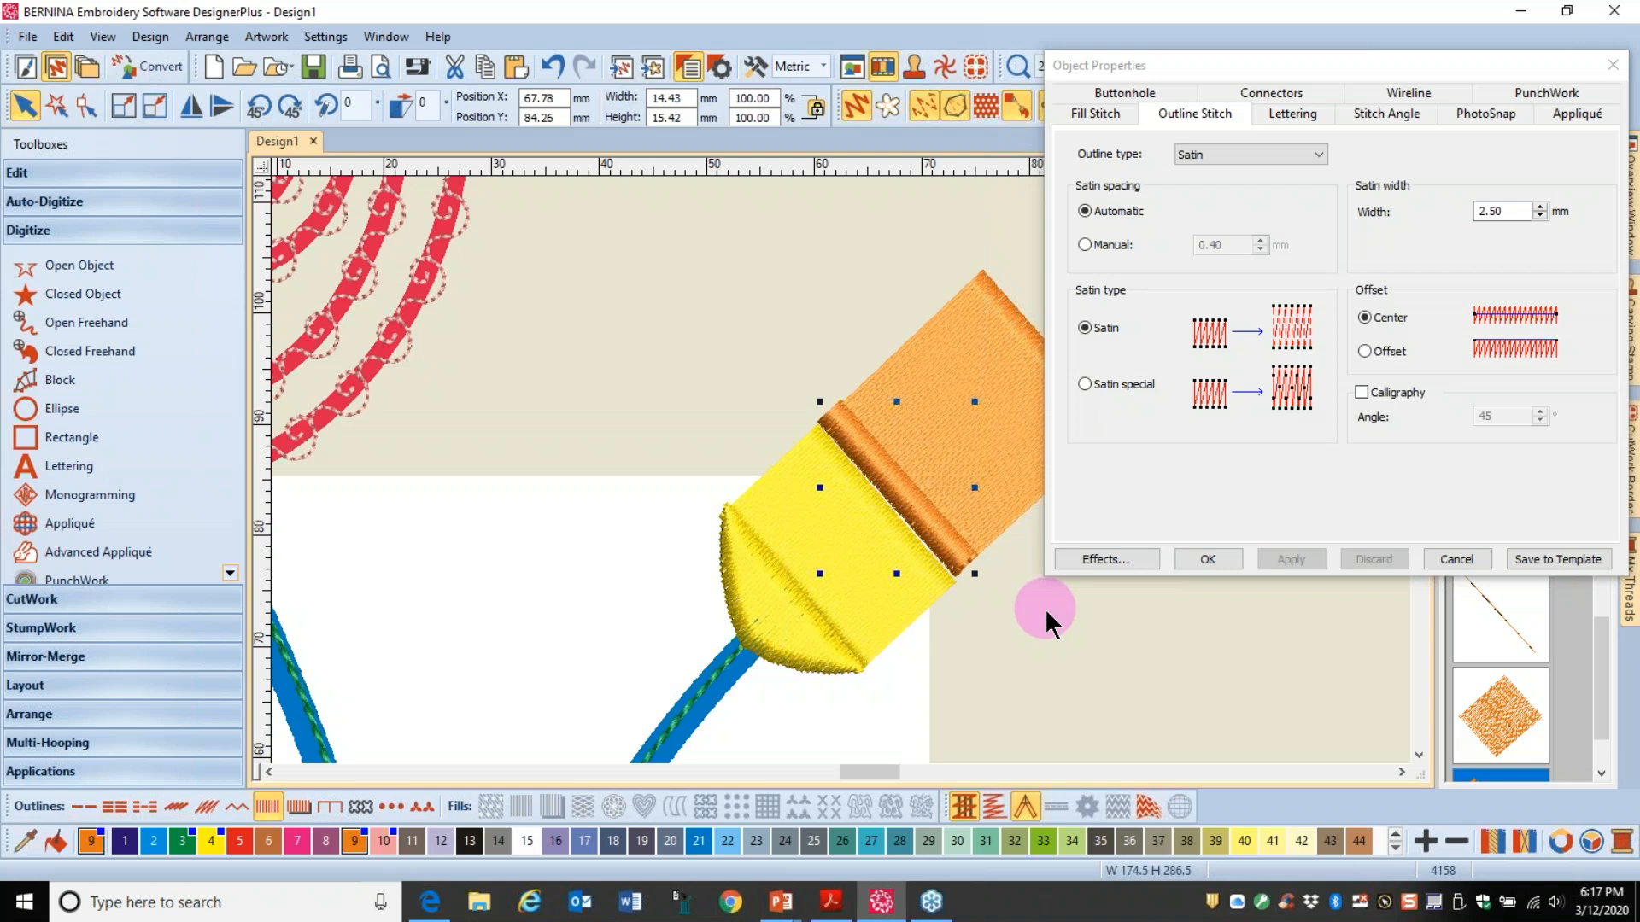
scroll(1046, 611, "up", 2)
left_click_drag(667, 292, 672, 296)
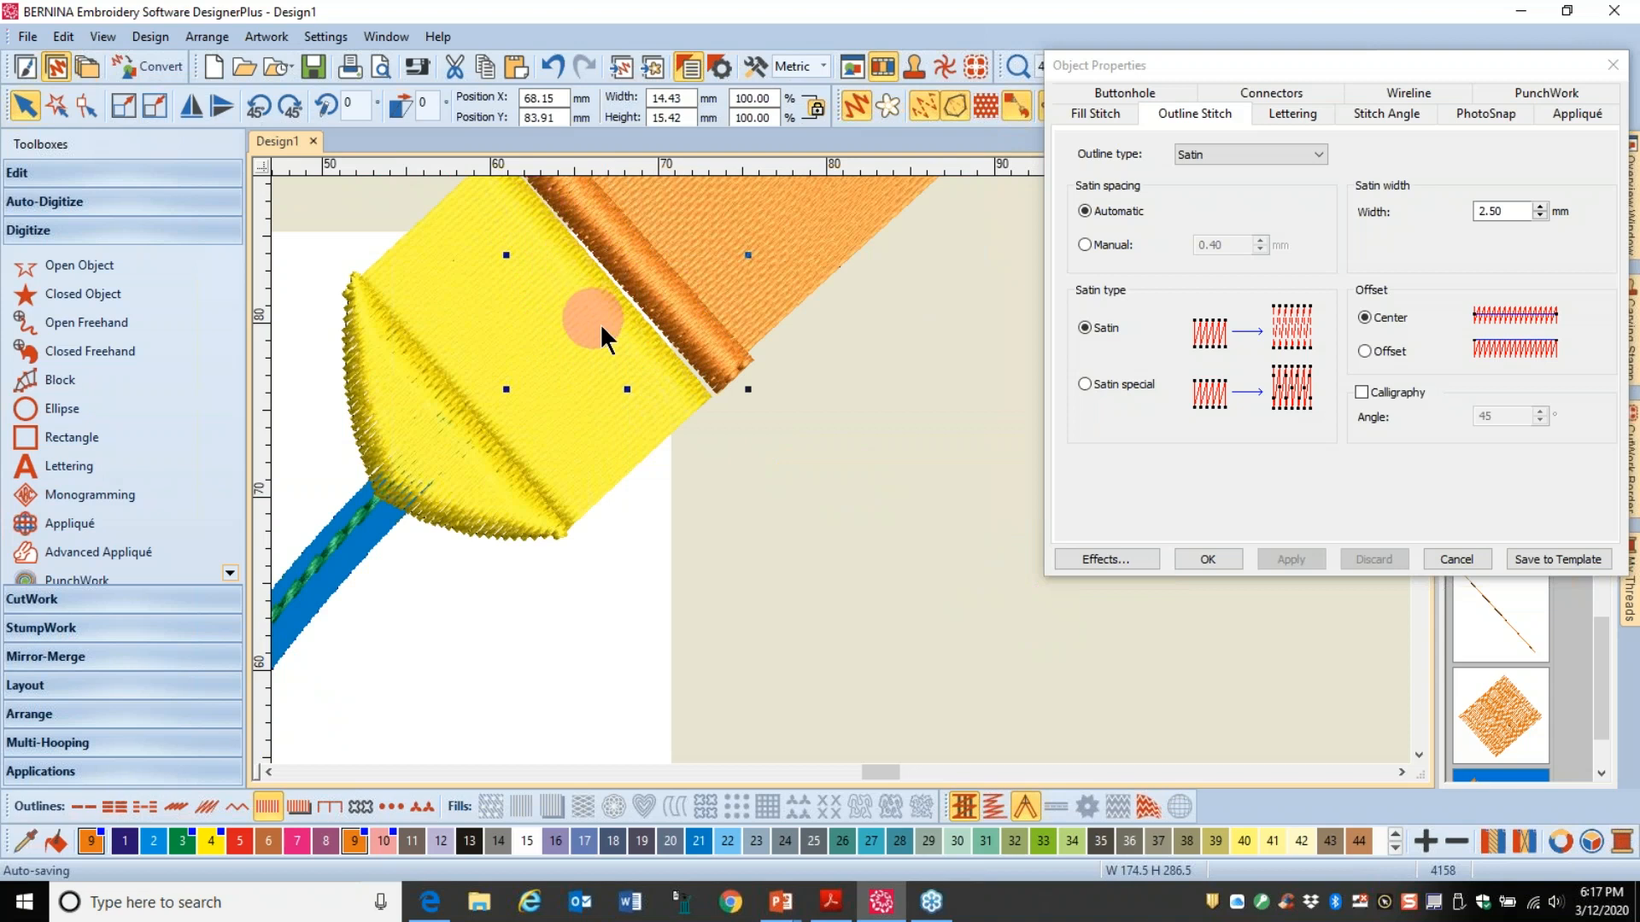
scroll(606, 367, "down", 3)
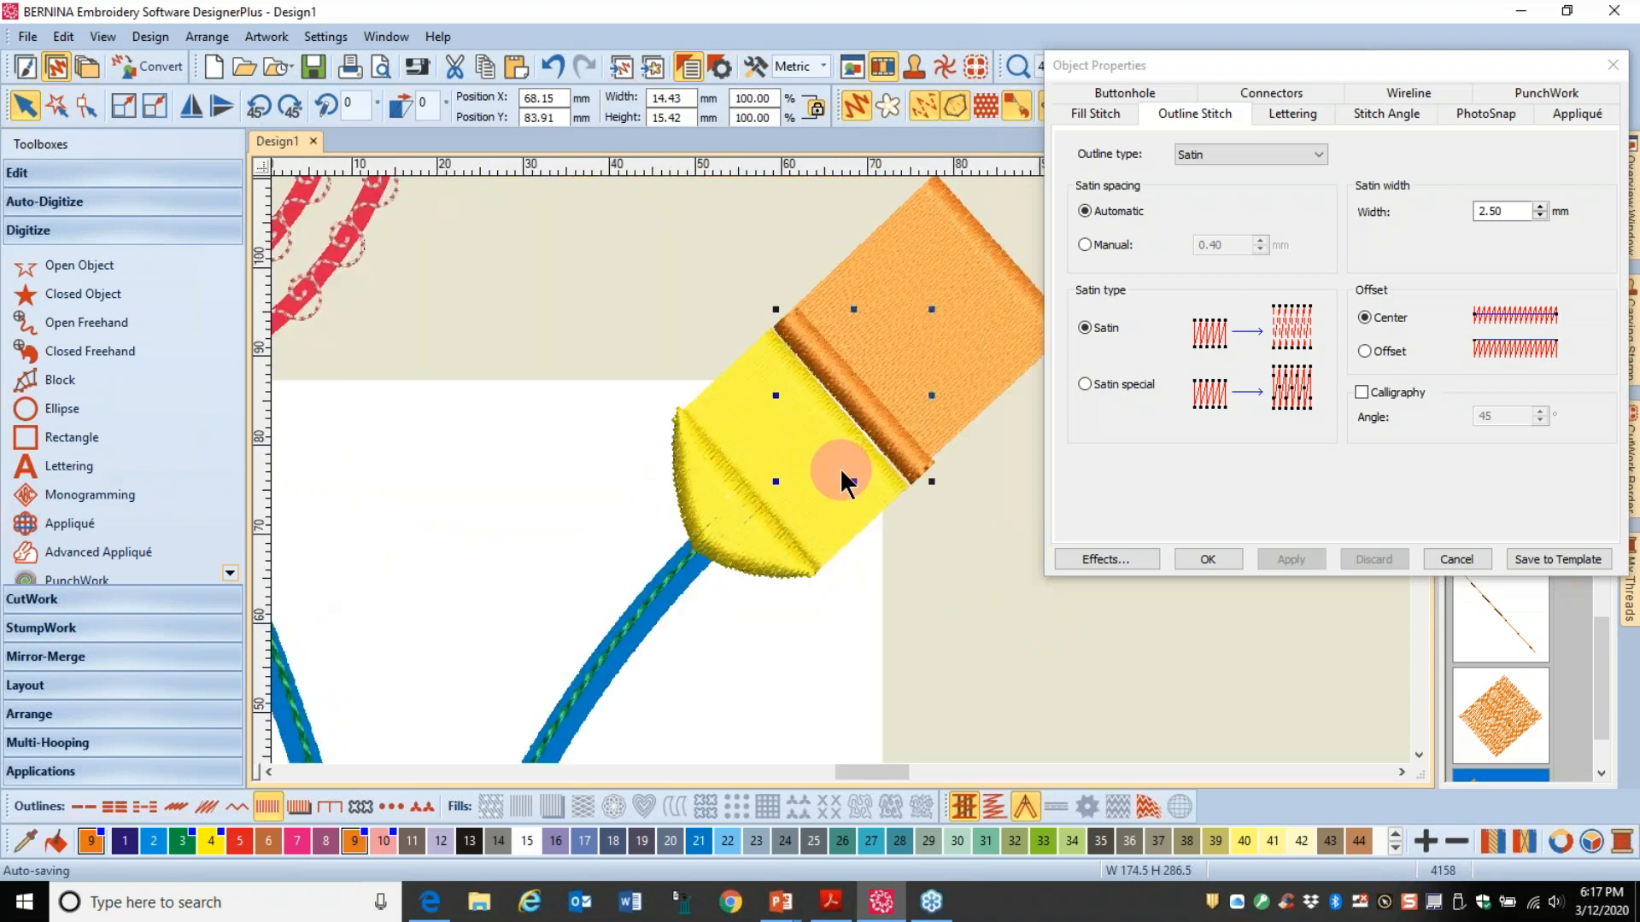
left_click(915, 556)
left_click_drag(1576, 51, 1416, 86)
left_click(1463, 93)
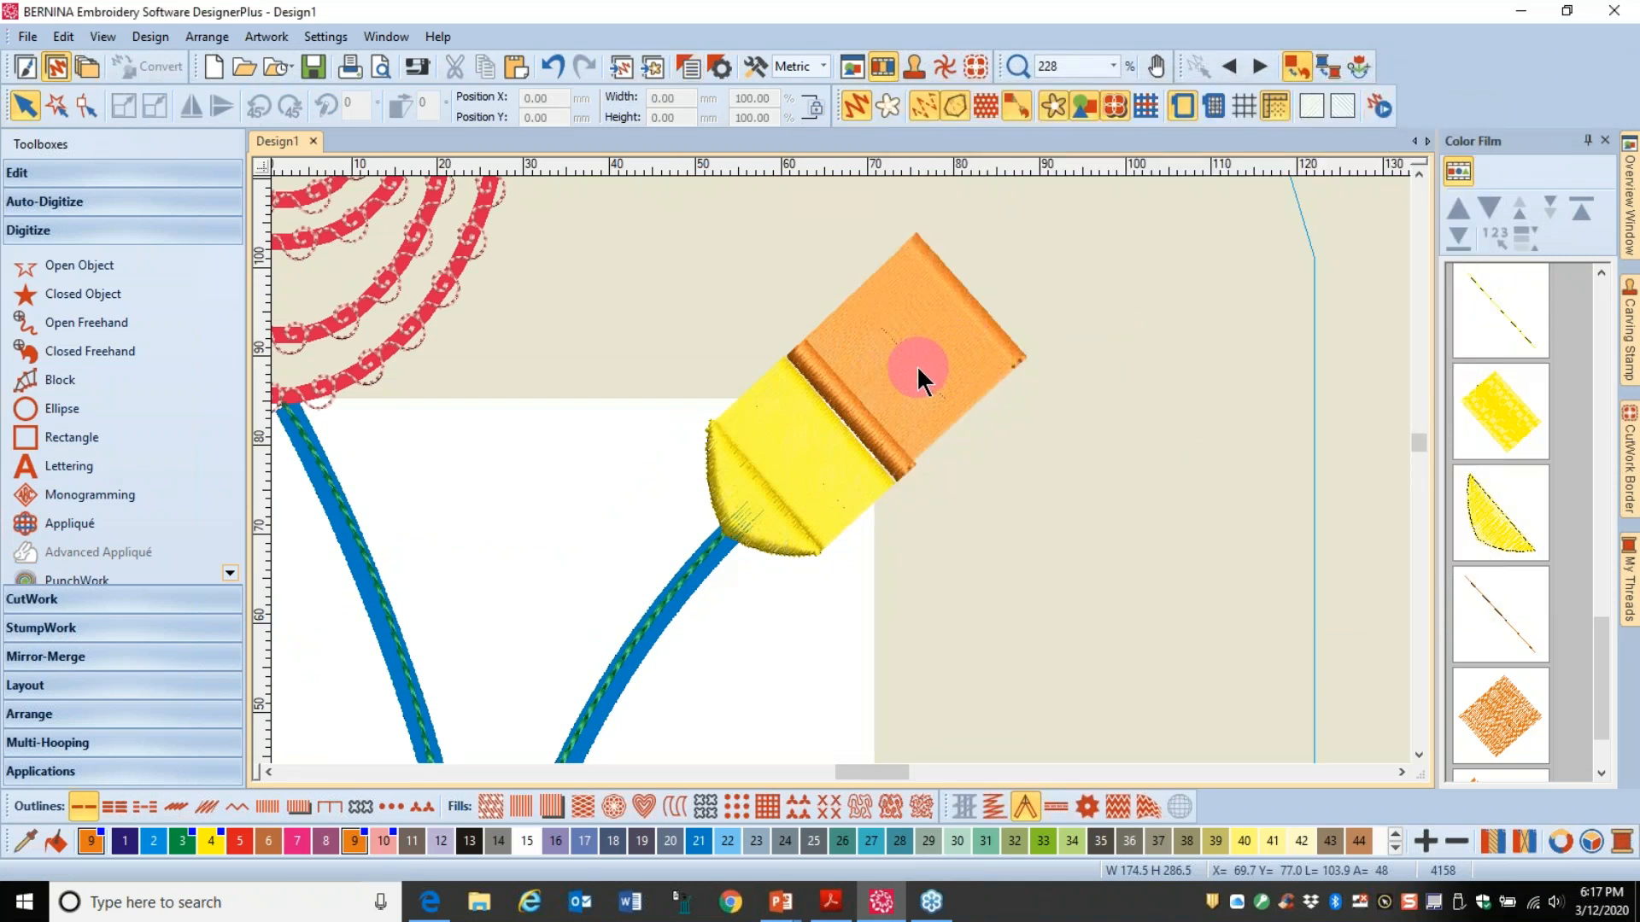
Step: Examine the start and end points of the single orange line with Reshape
left_click(845, 409)
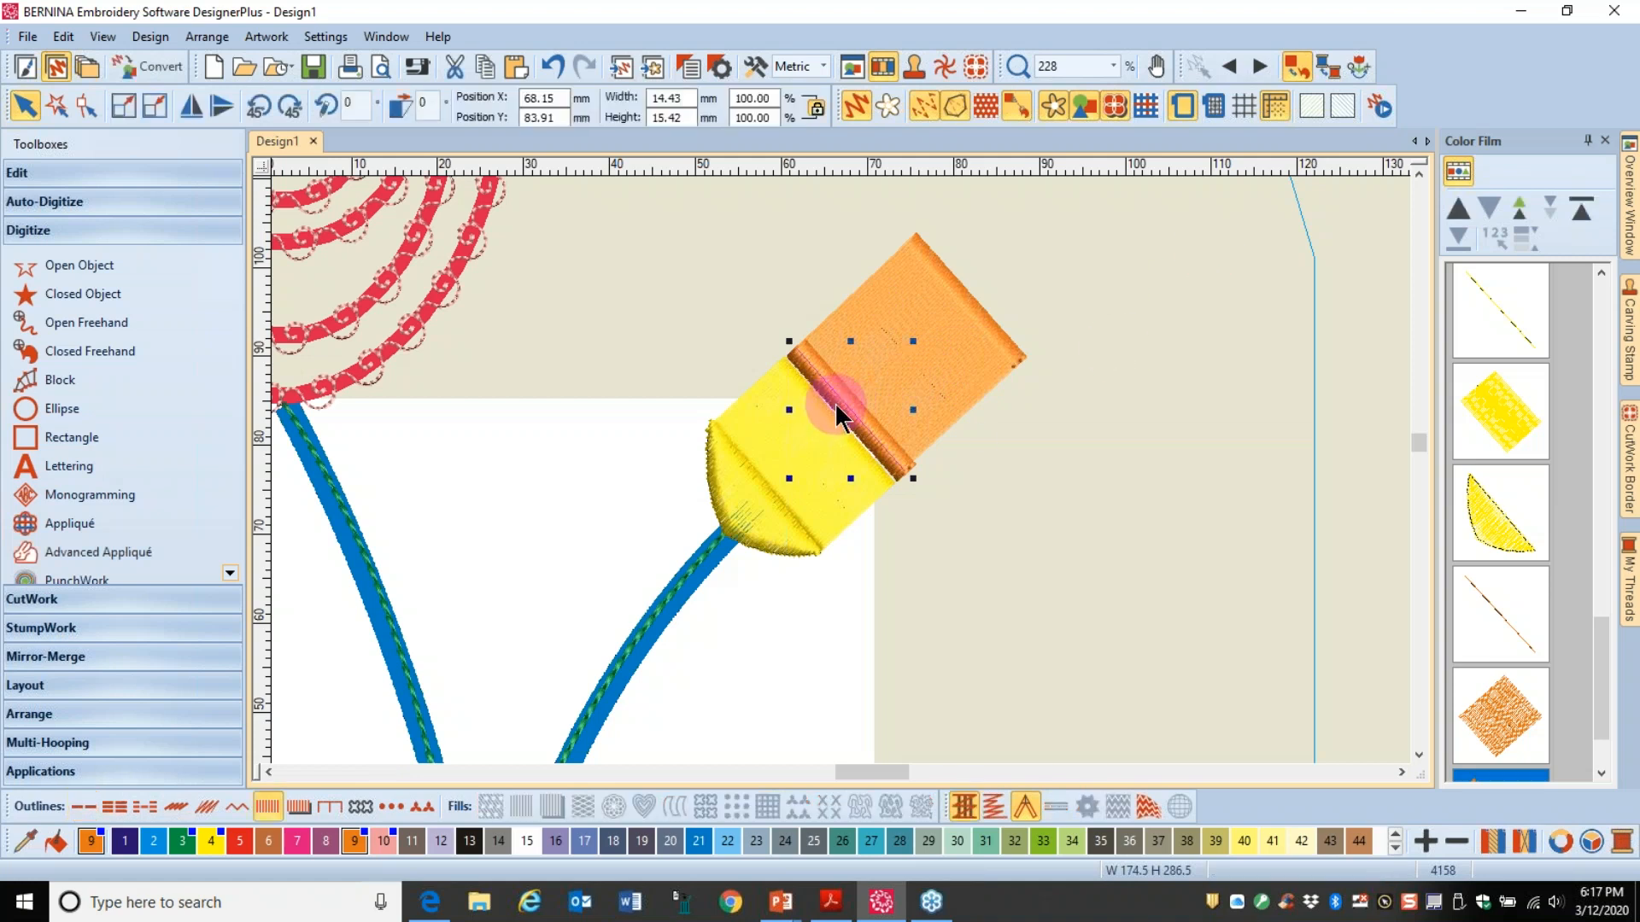
left_click(1307, 676)
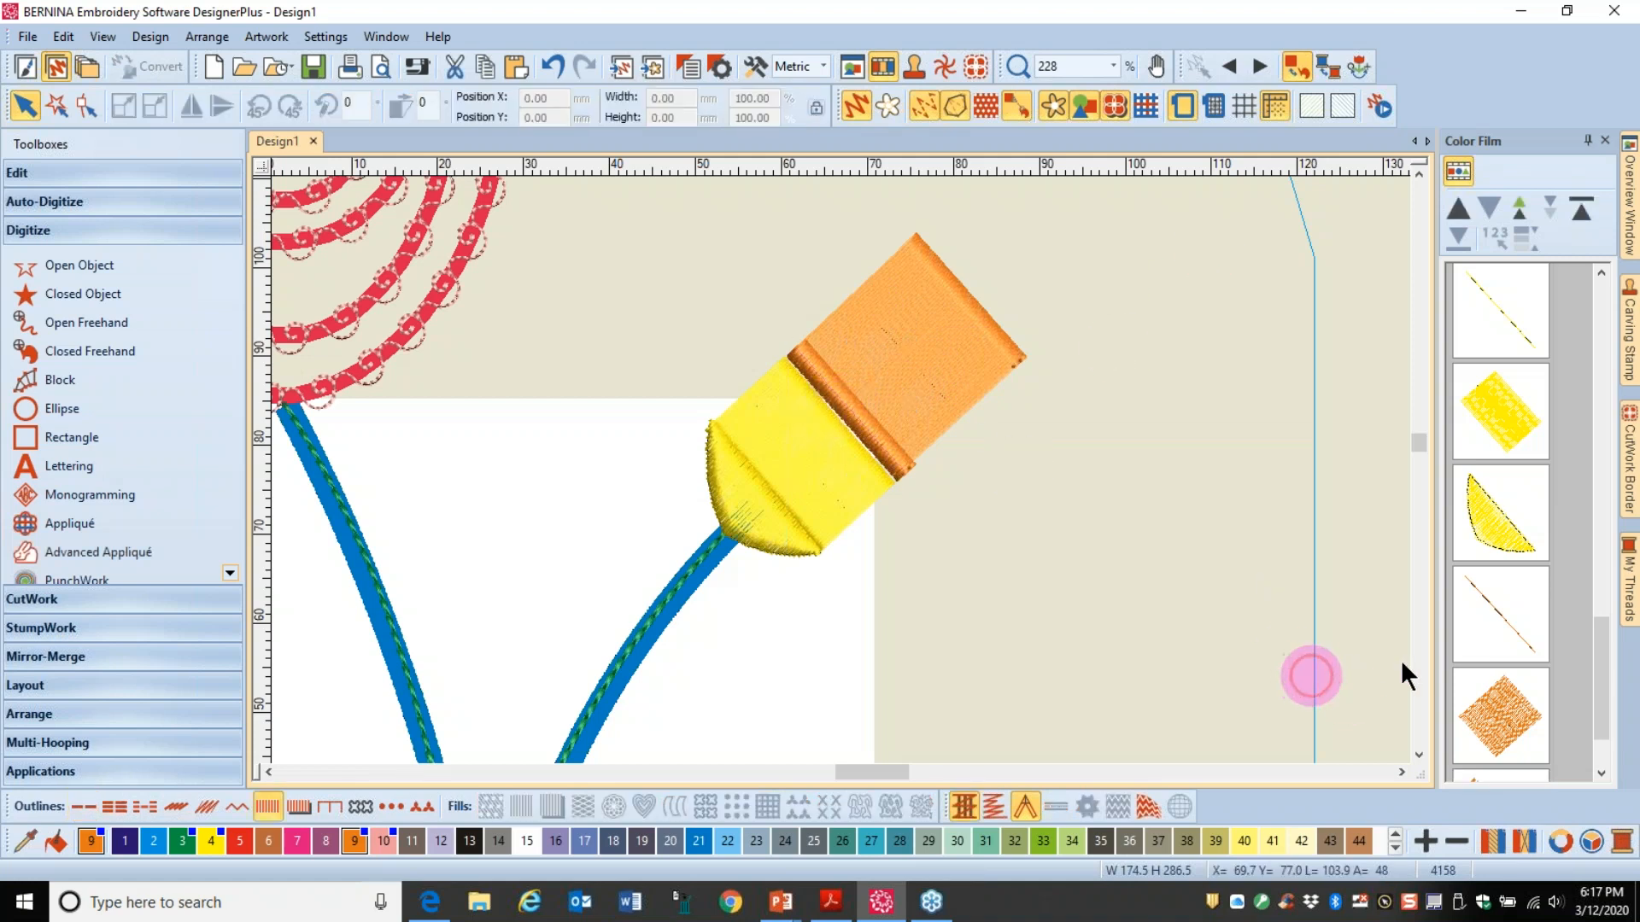
key("Tab")
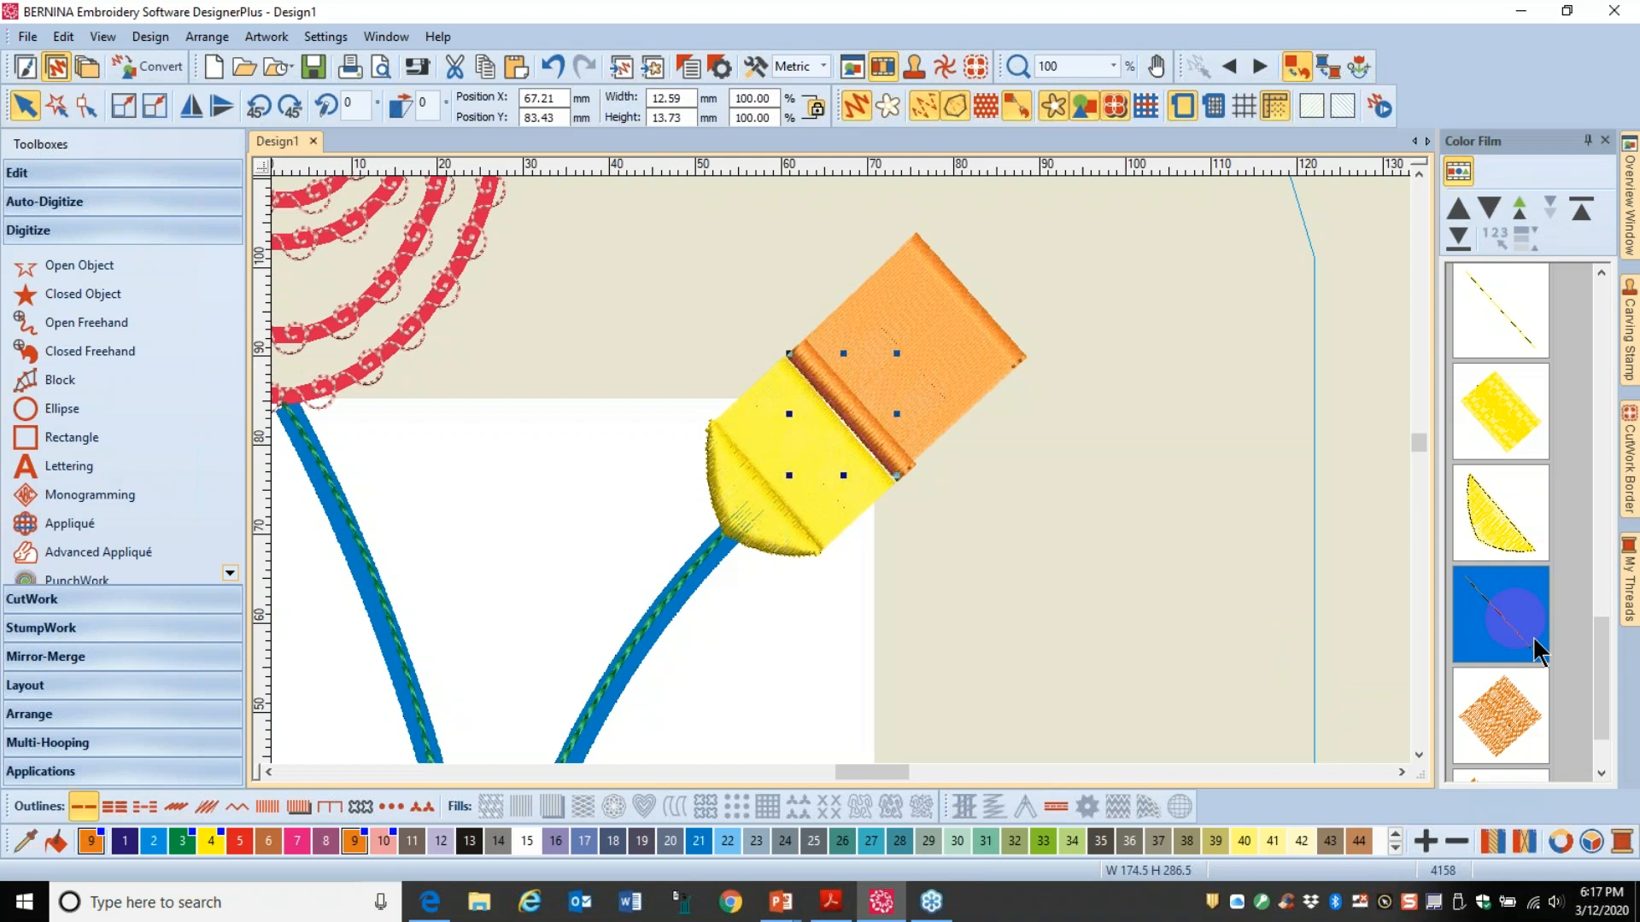
left_click(85, 107)
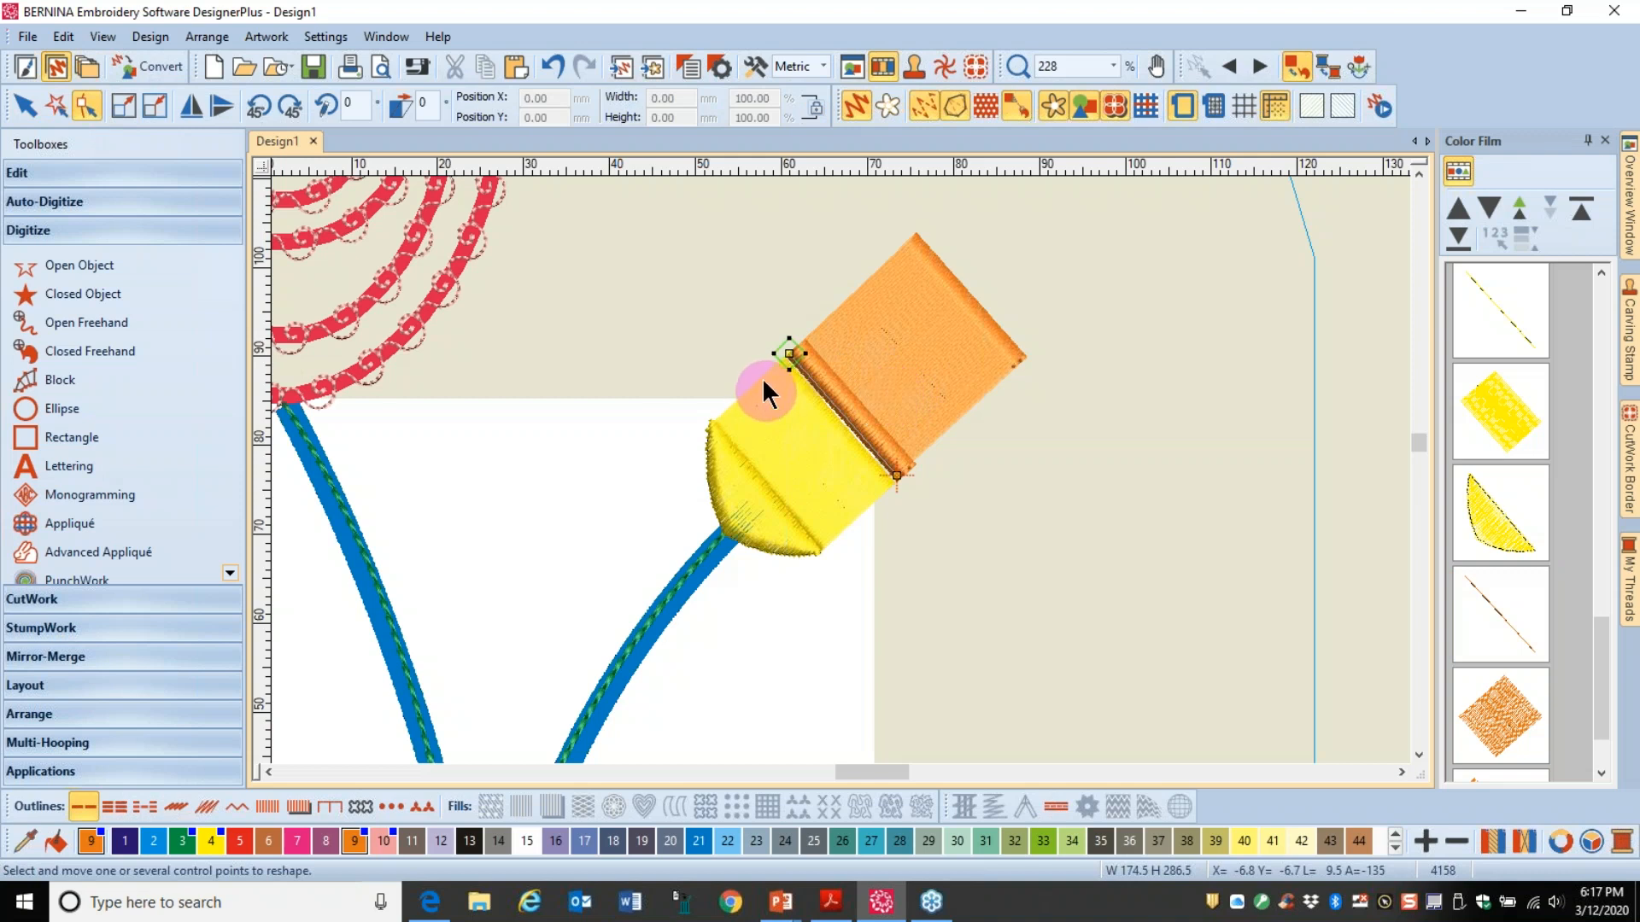
left_click(920, 495)
Step: Place the orange satin block's start point beside its lower base corner and its end point beside its upper base corner
key("Tab")
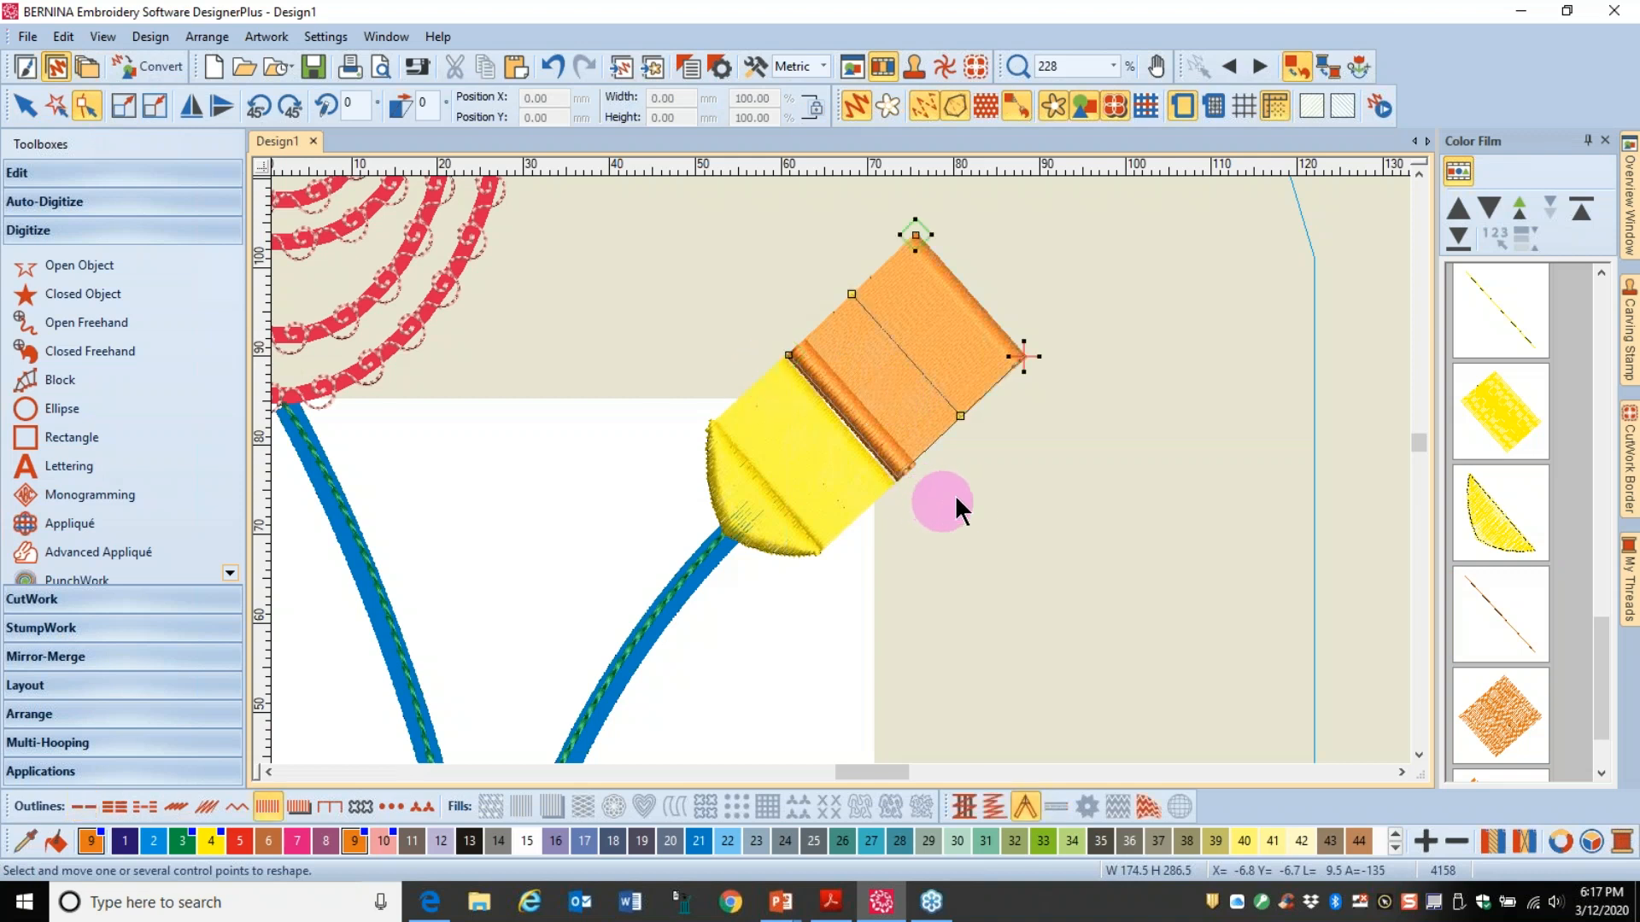
left_click_drag(920, 227, 912, 498)
left_click_drag(1029, 351, 768, 341)
left_click(1190, 328)
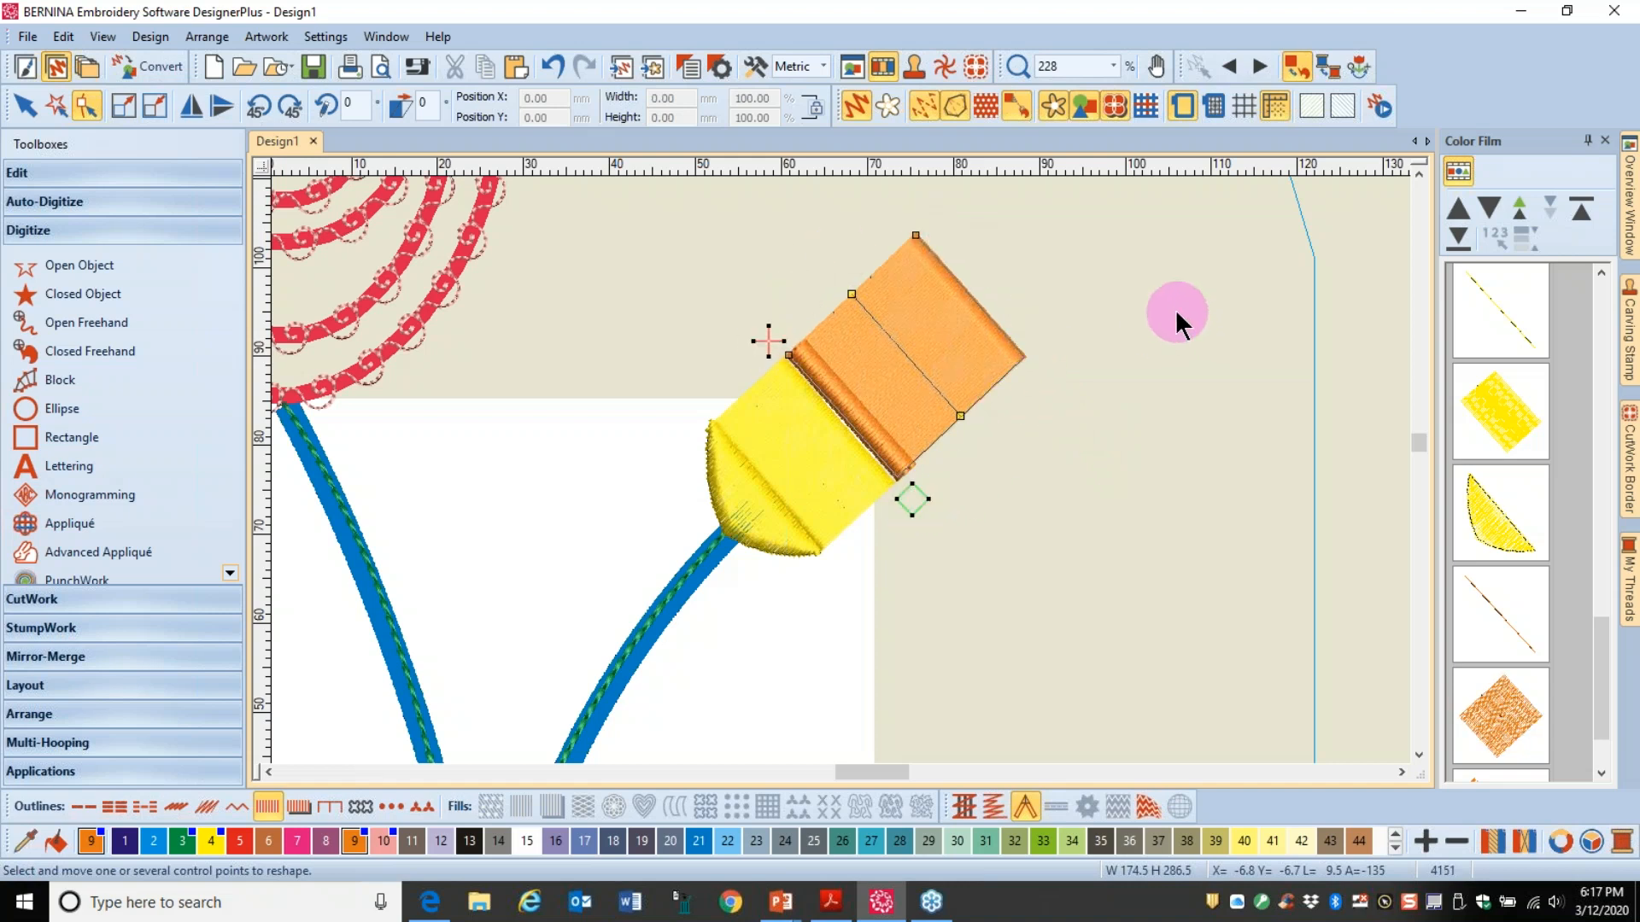
Step: Examine the start and end points of the narrow orange satin band with Reshape
key("Tab")
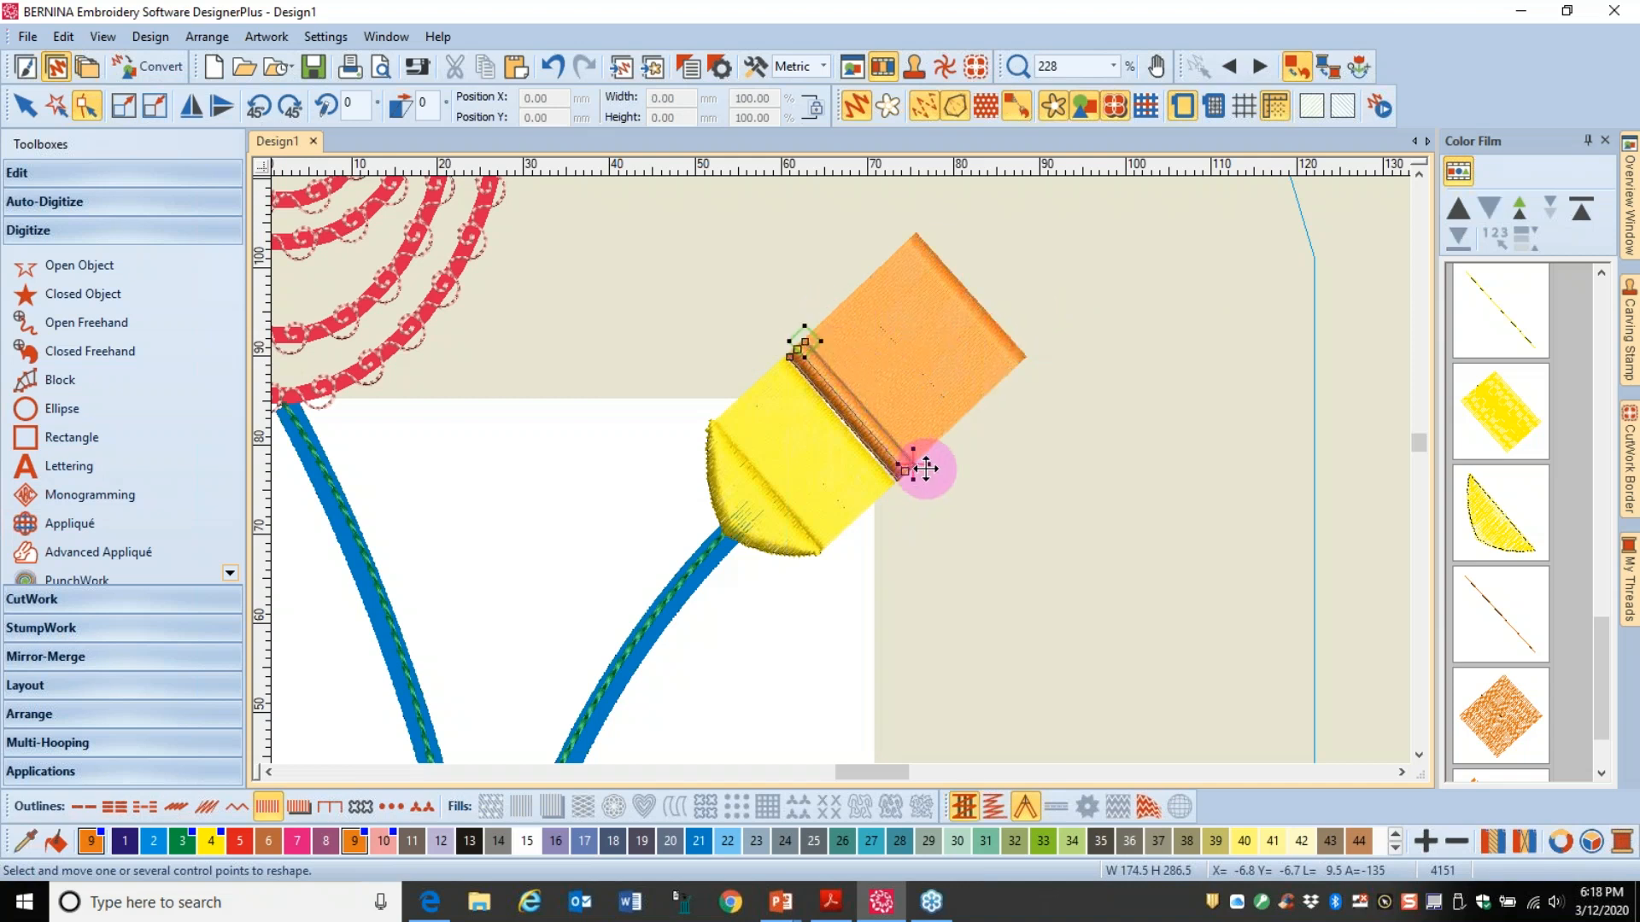
left_click(1025, 514)
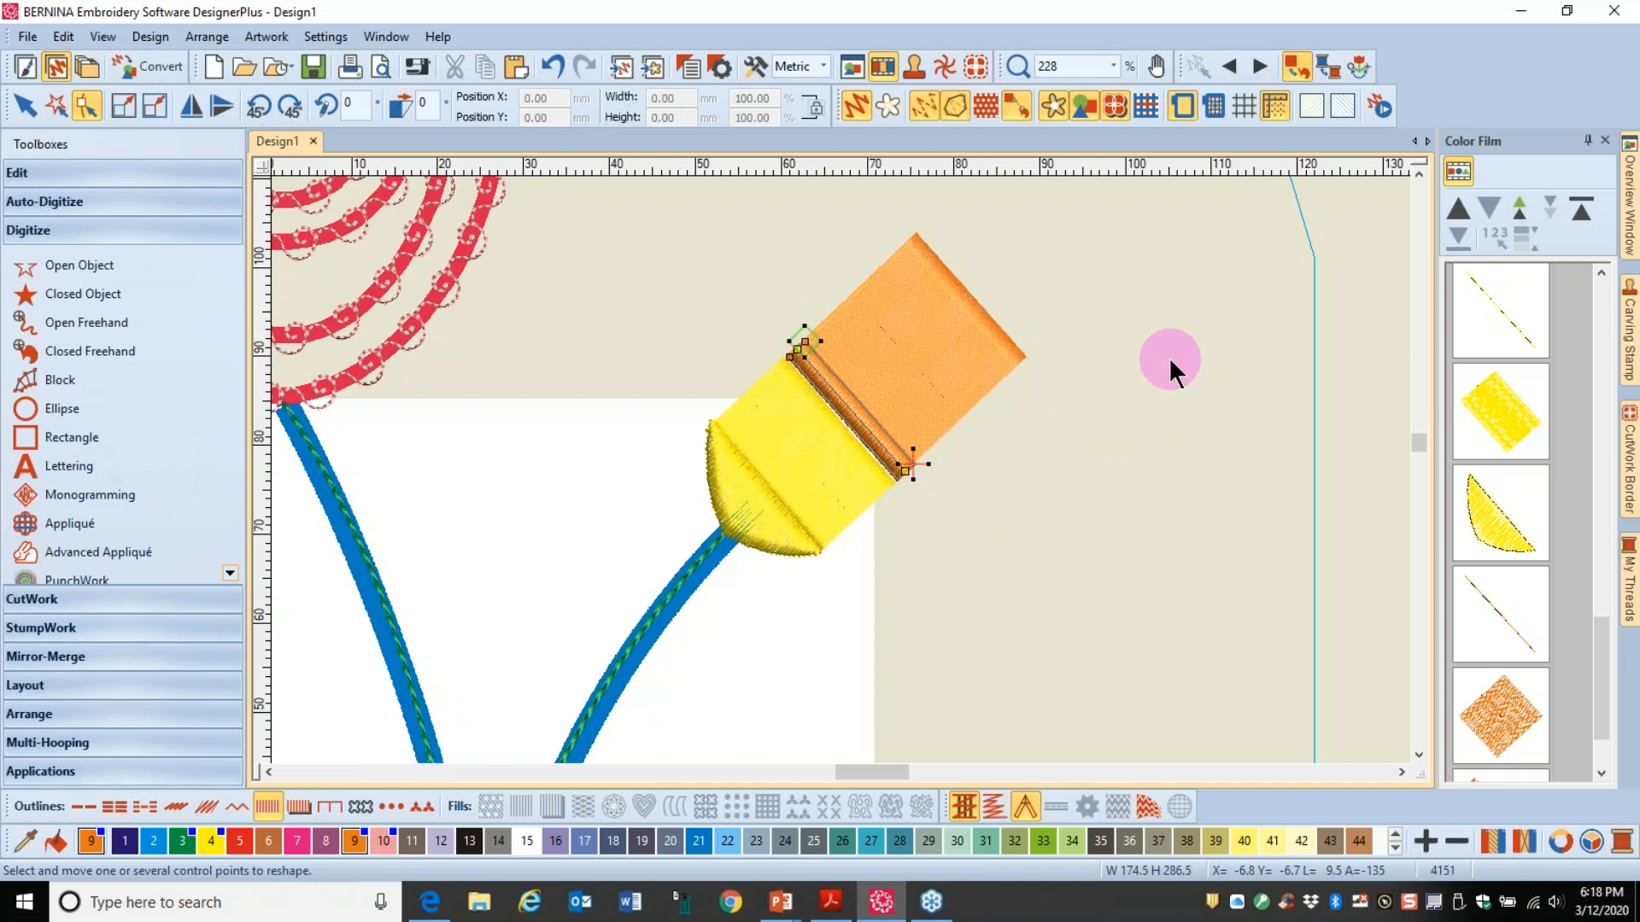
key("Escape")
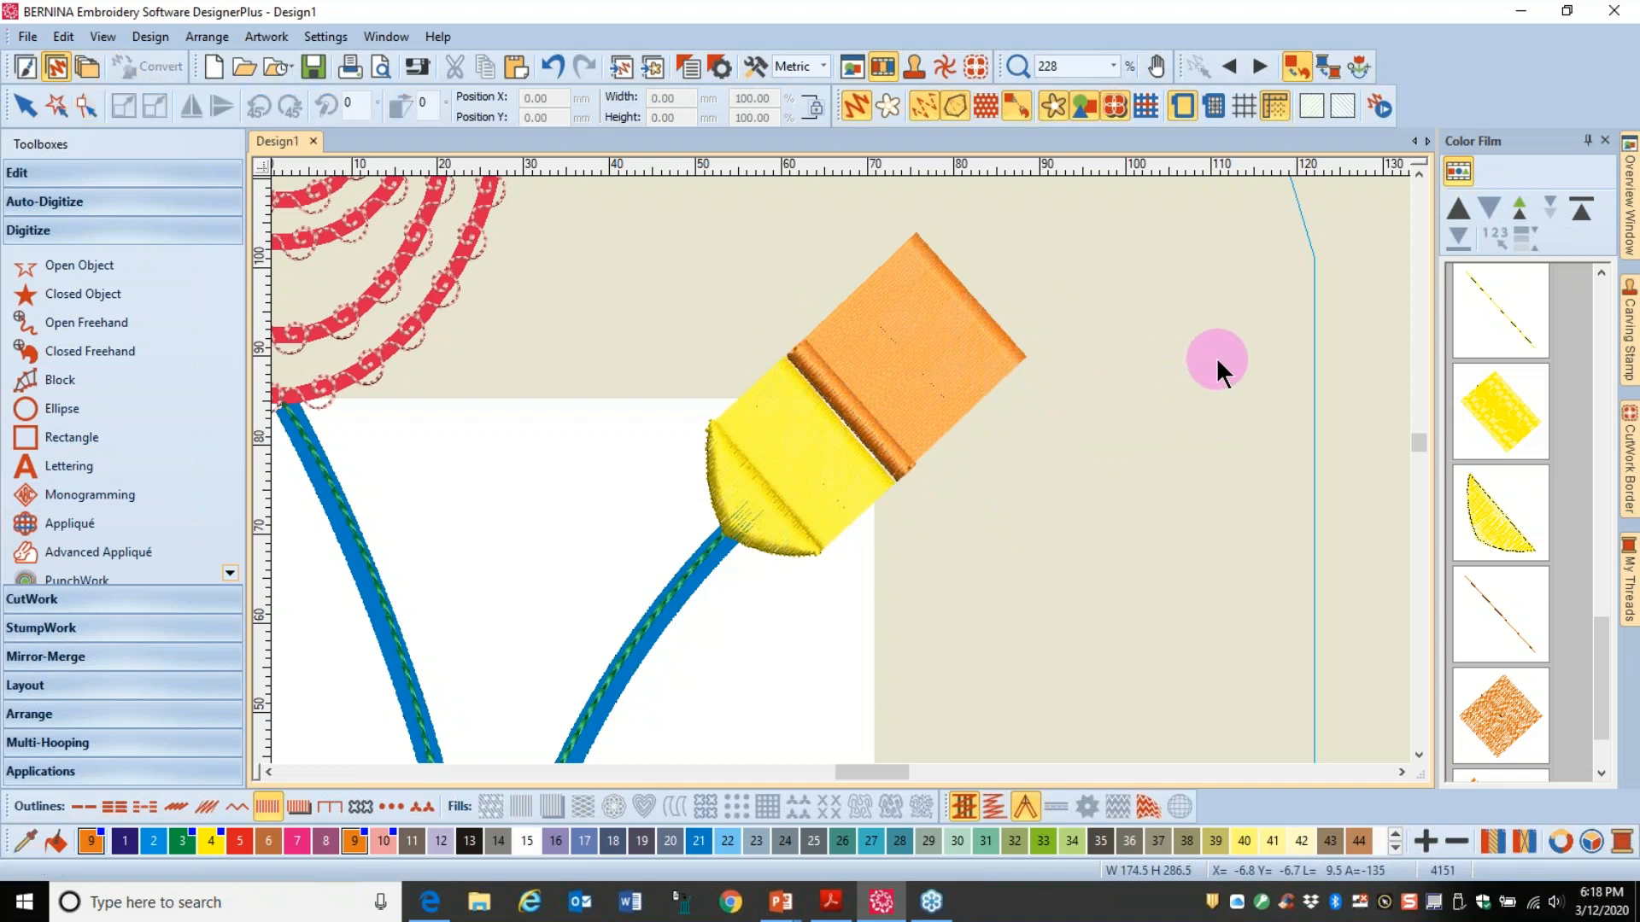
Step: List the Color Film by color blocks and select the yellow color 4 block
scroll(1194, 372, "down", 2)
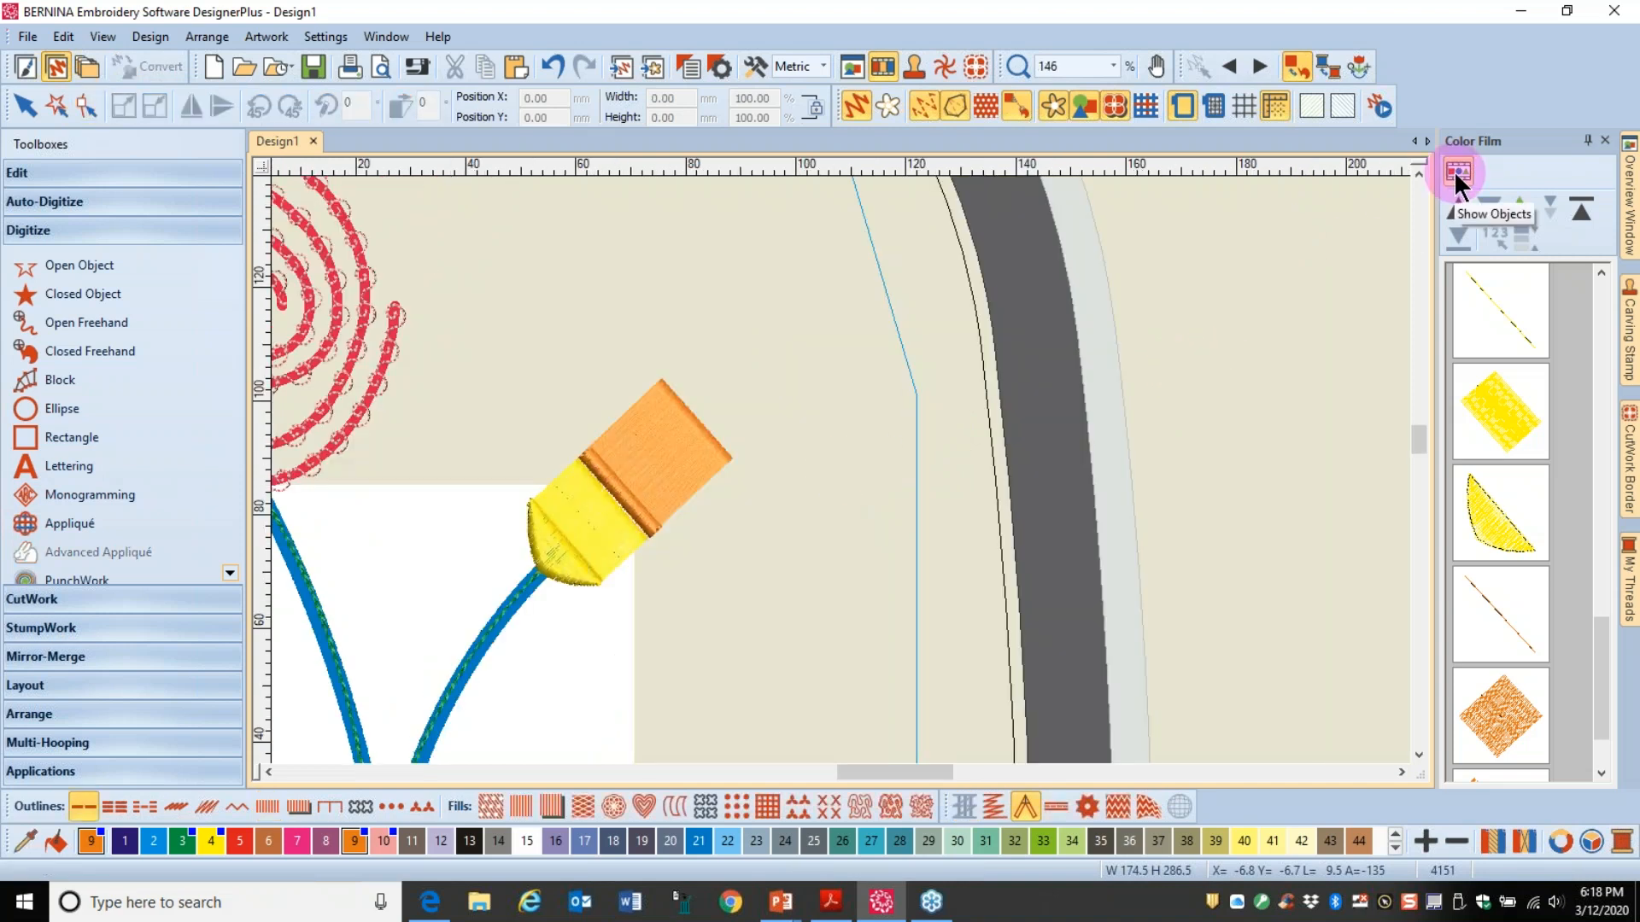
left_click(1453, 171)
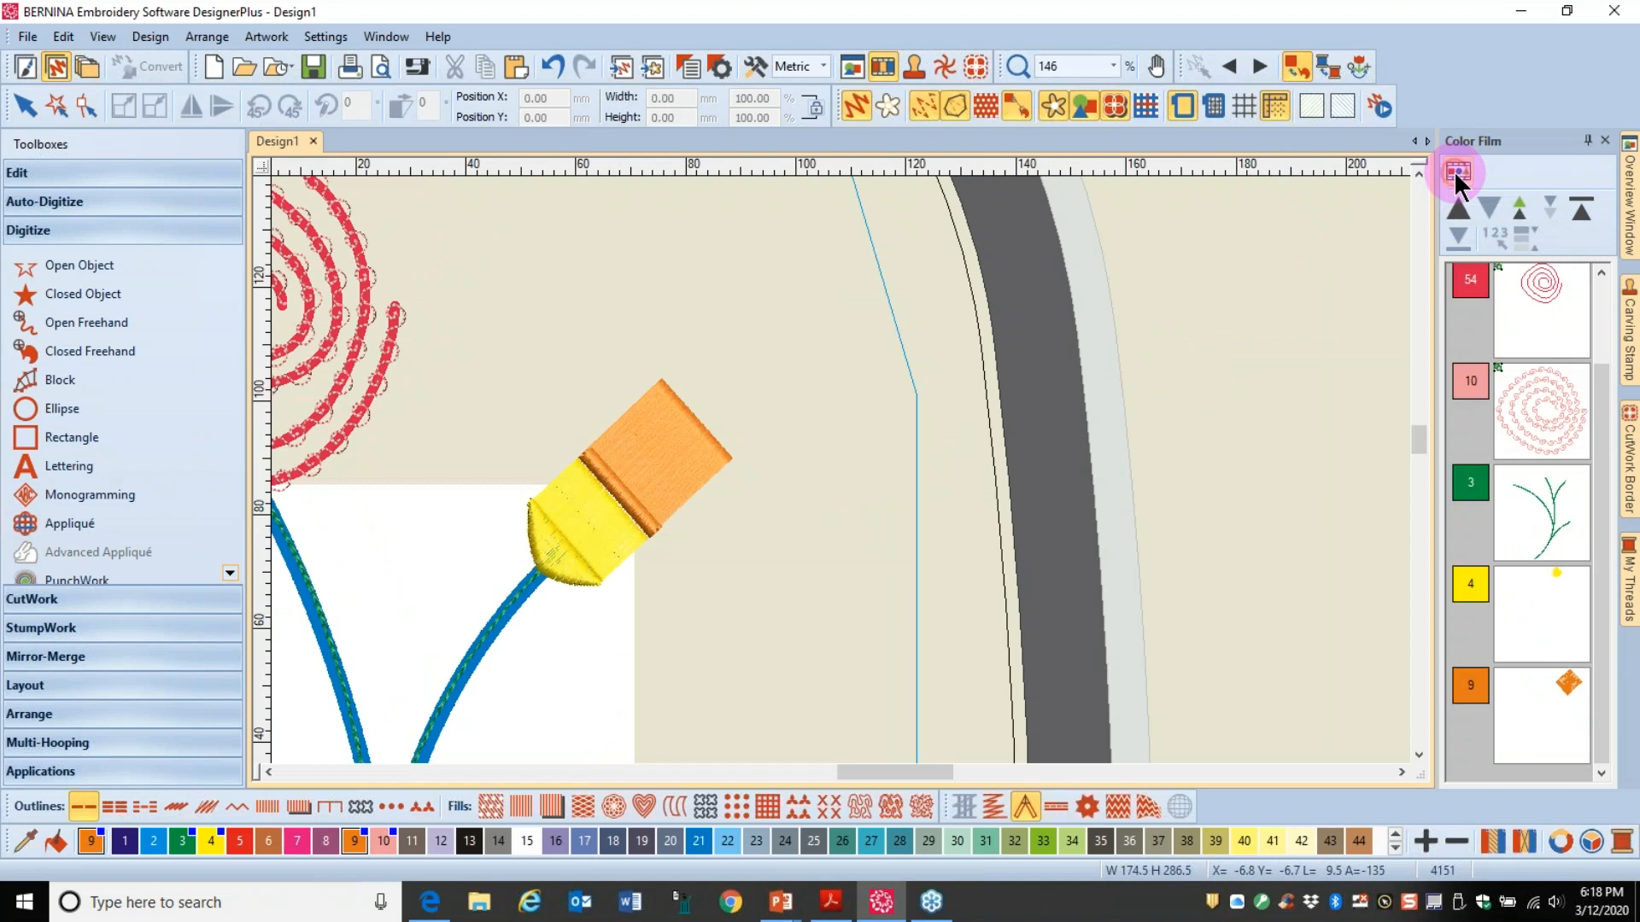
left_click(1539, 611)
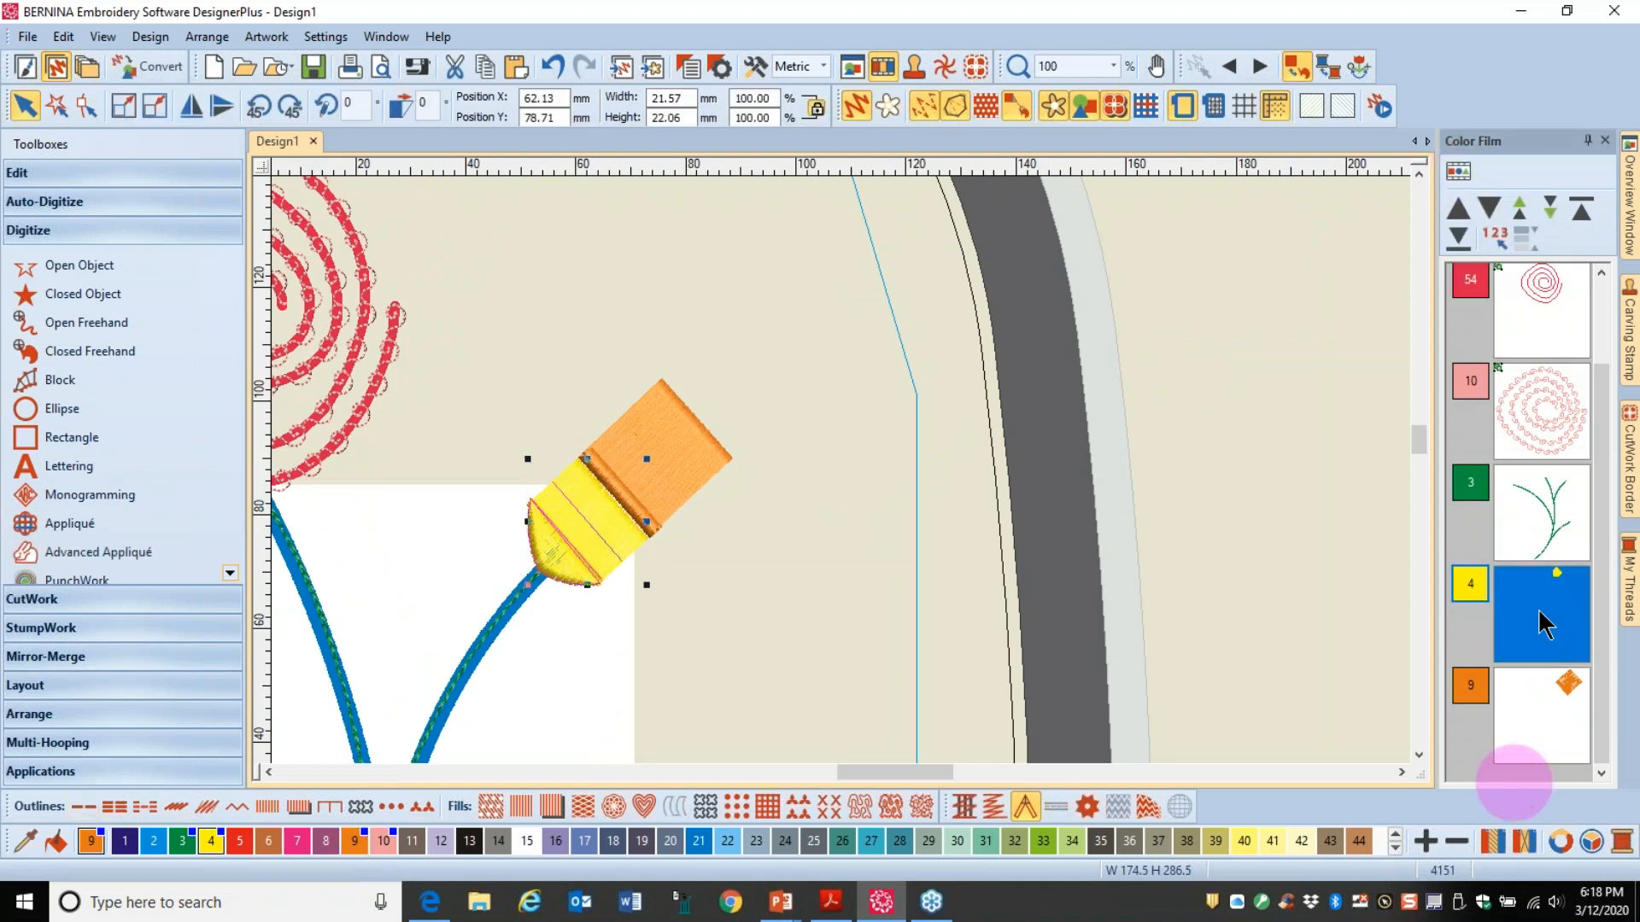
Step: Group the yellow flower base objects together, and group the orange petal objects together as a second group
right_click(1540, 611)
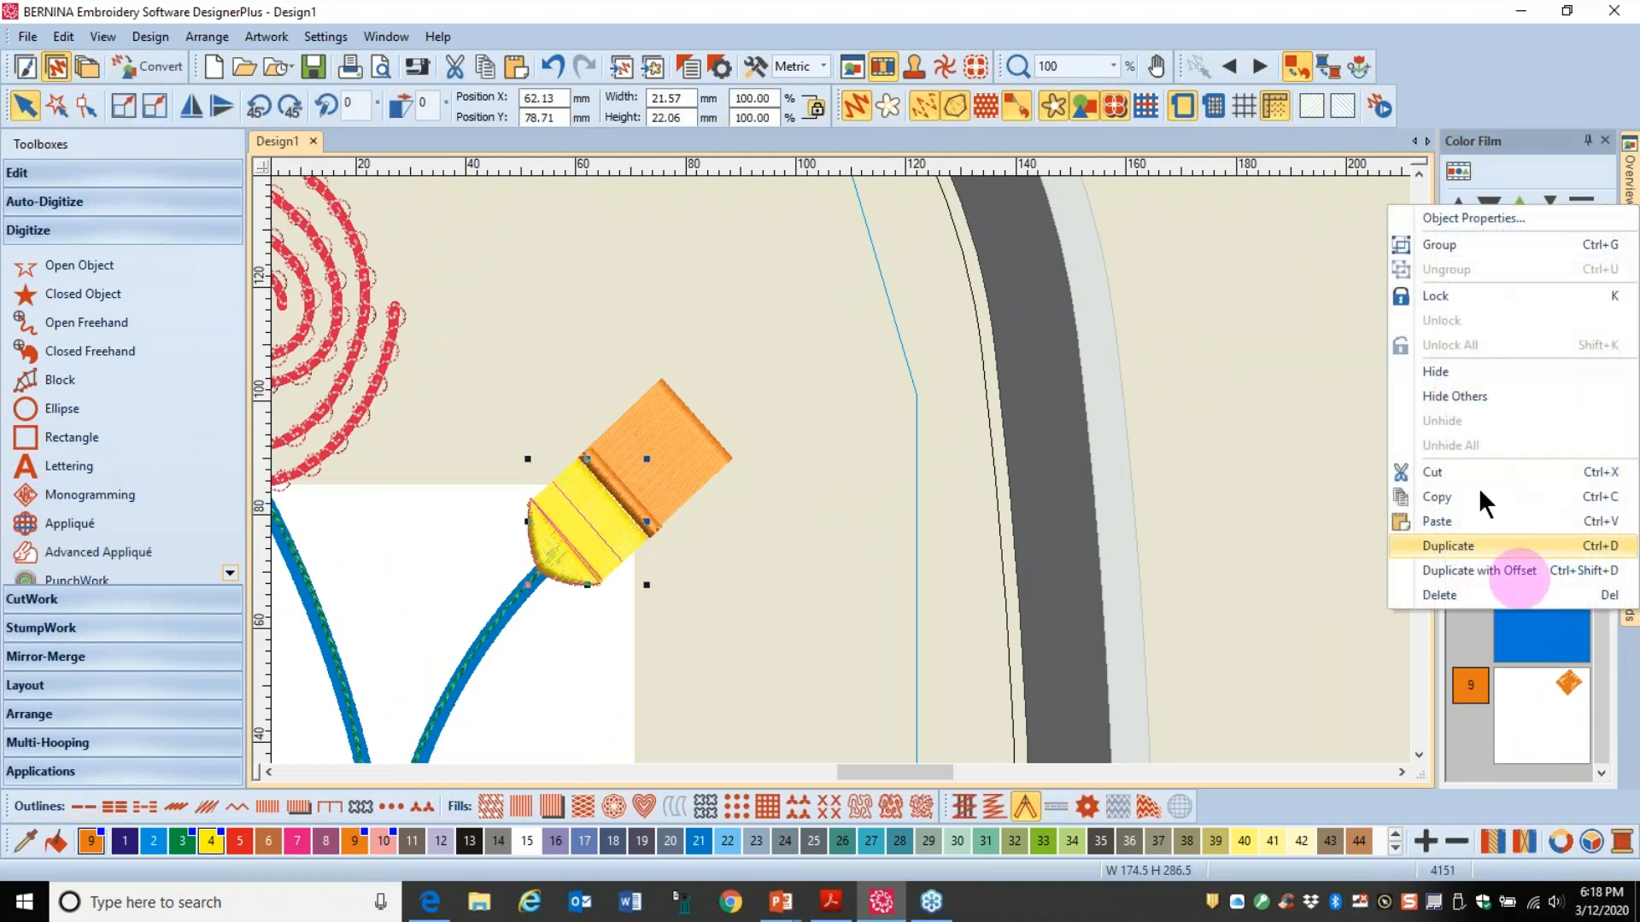
left_click(1445, 245)
left_click(1523, 743)
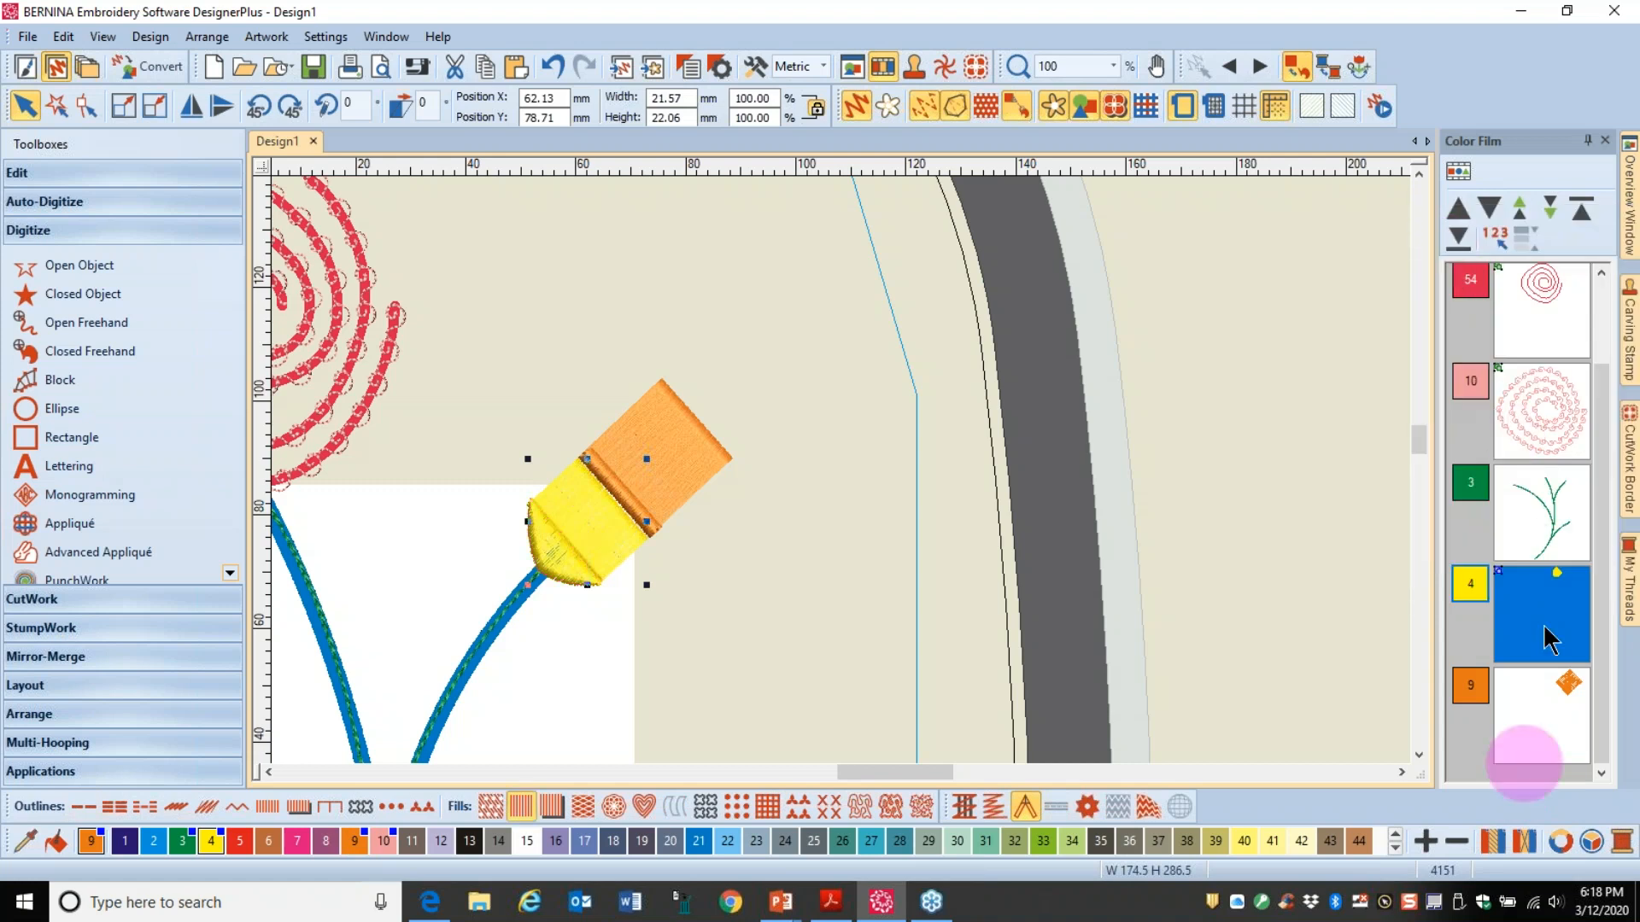
right_click(1523, 740)
left_click(1437, 361)
left_click(727, 514)
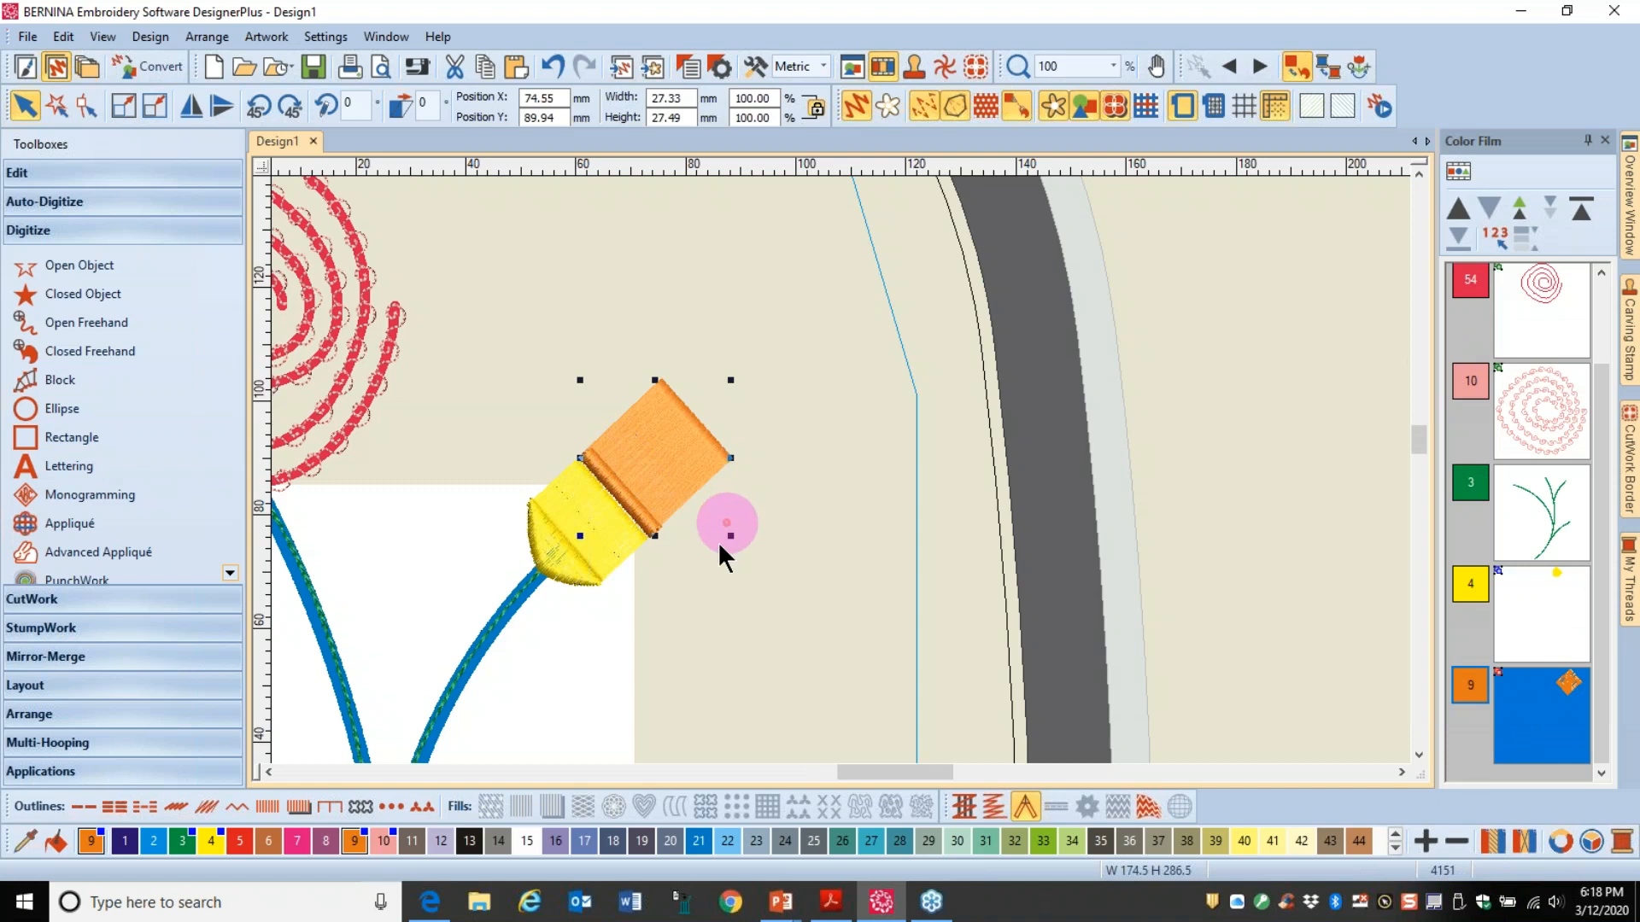
scroll(701, 586, "down", 4)
left_click(937, 520)
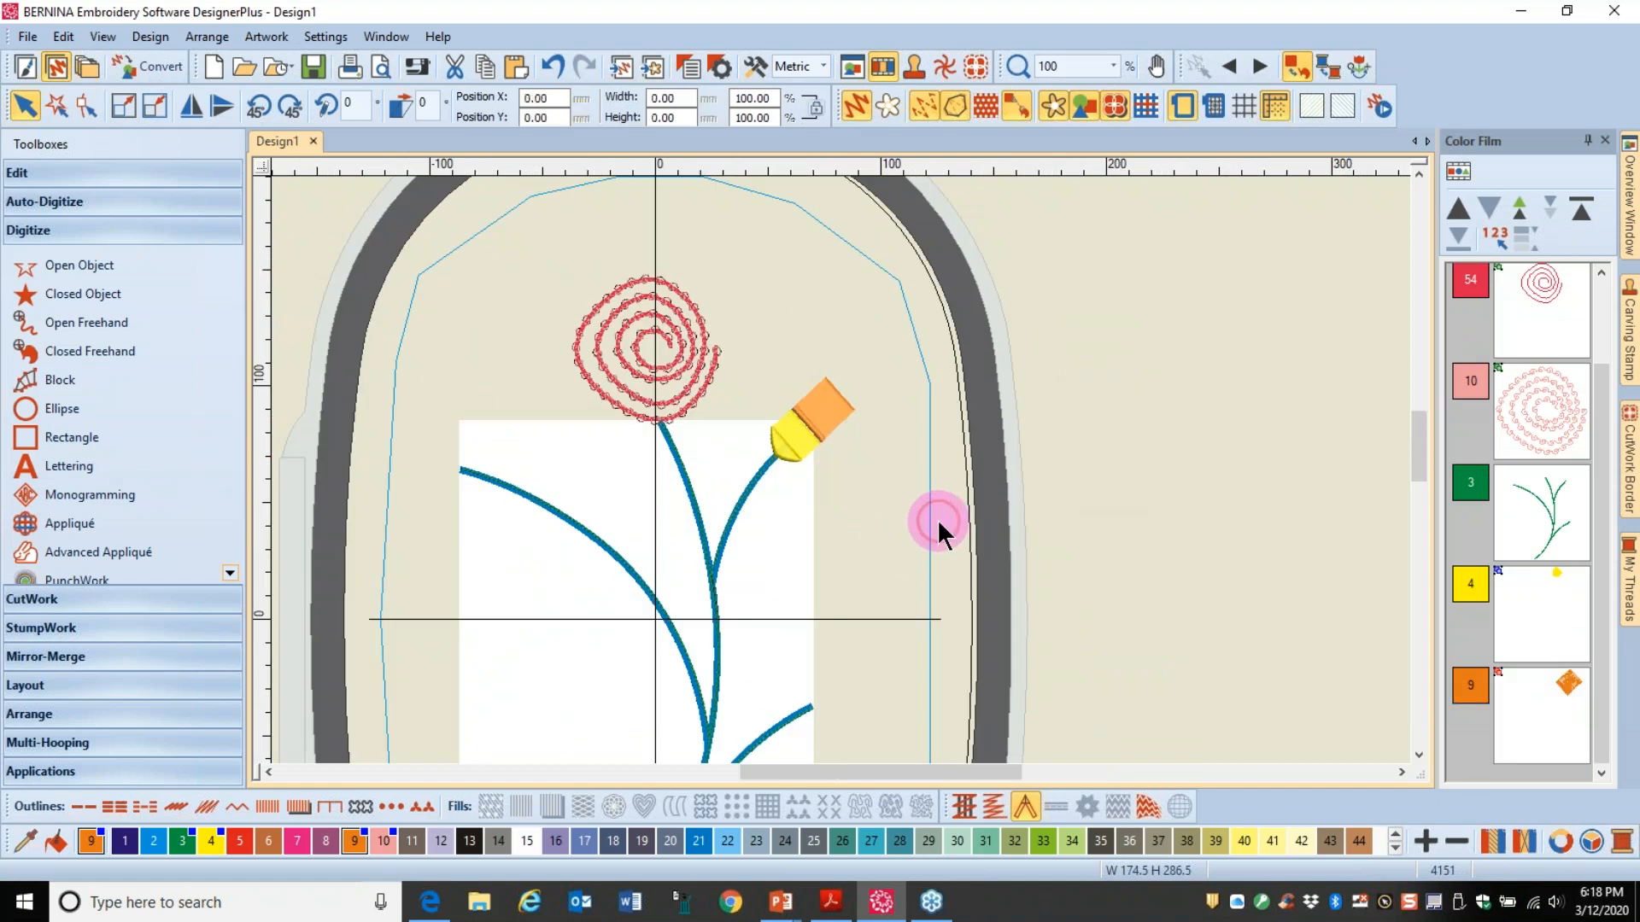
Step: Copy the yellow and orange flower groups together and place the pasted flower at the tip of the lower right stem
left_click(1528, 628)
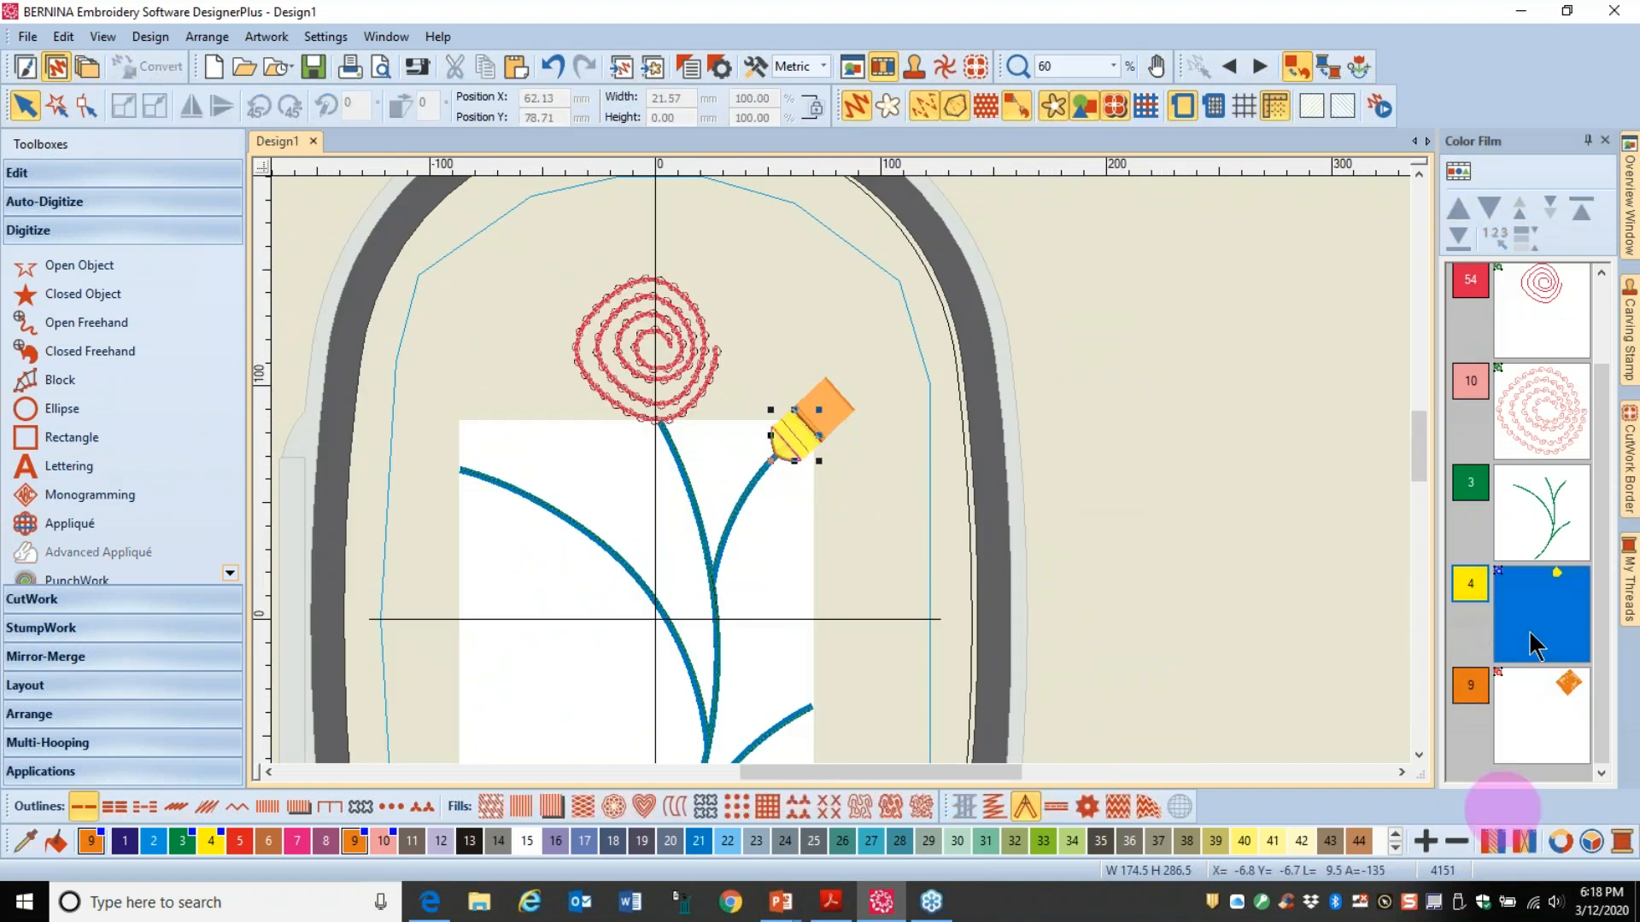
left_click(1538, 705, "ctrl")
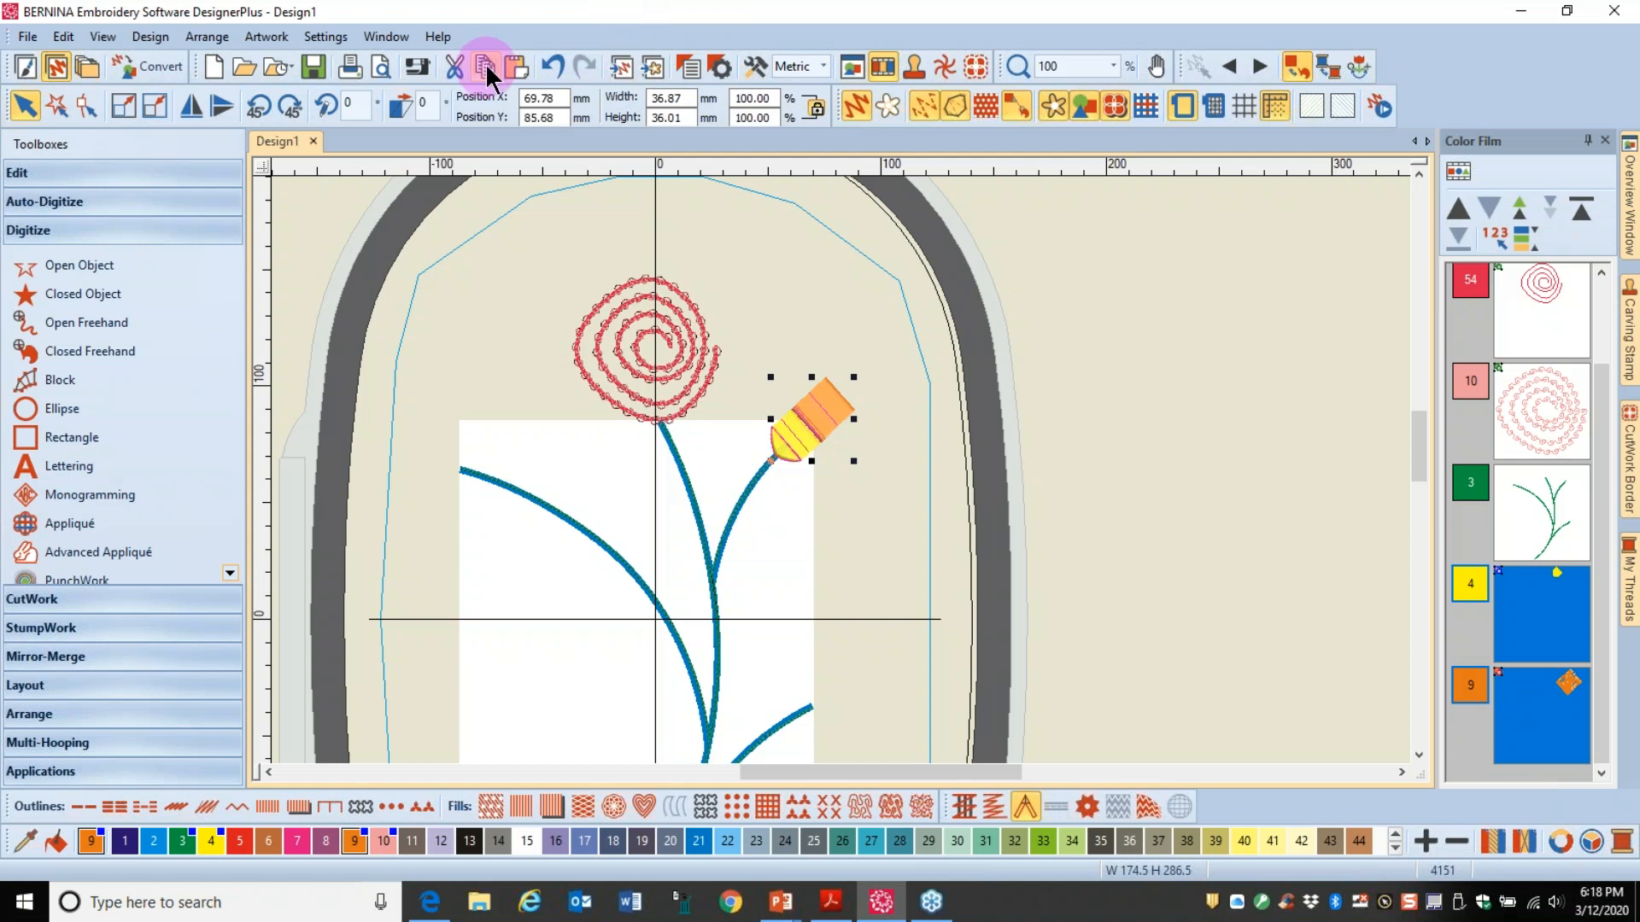
left_click(515, 66)
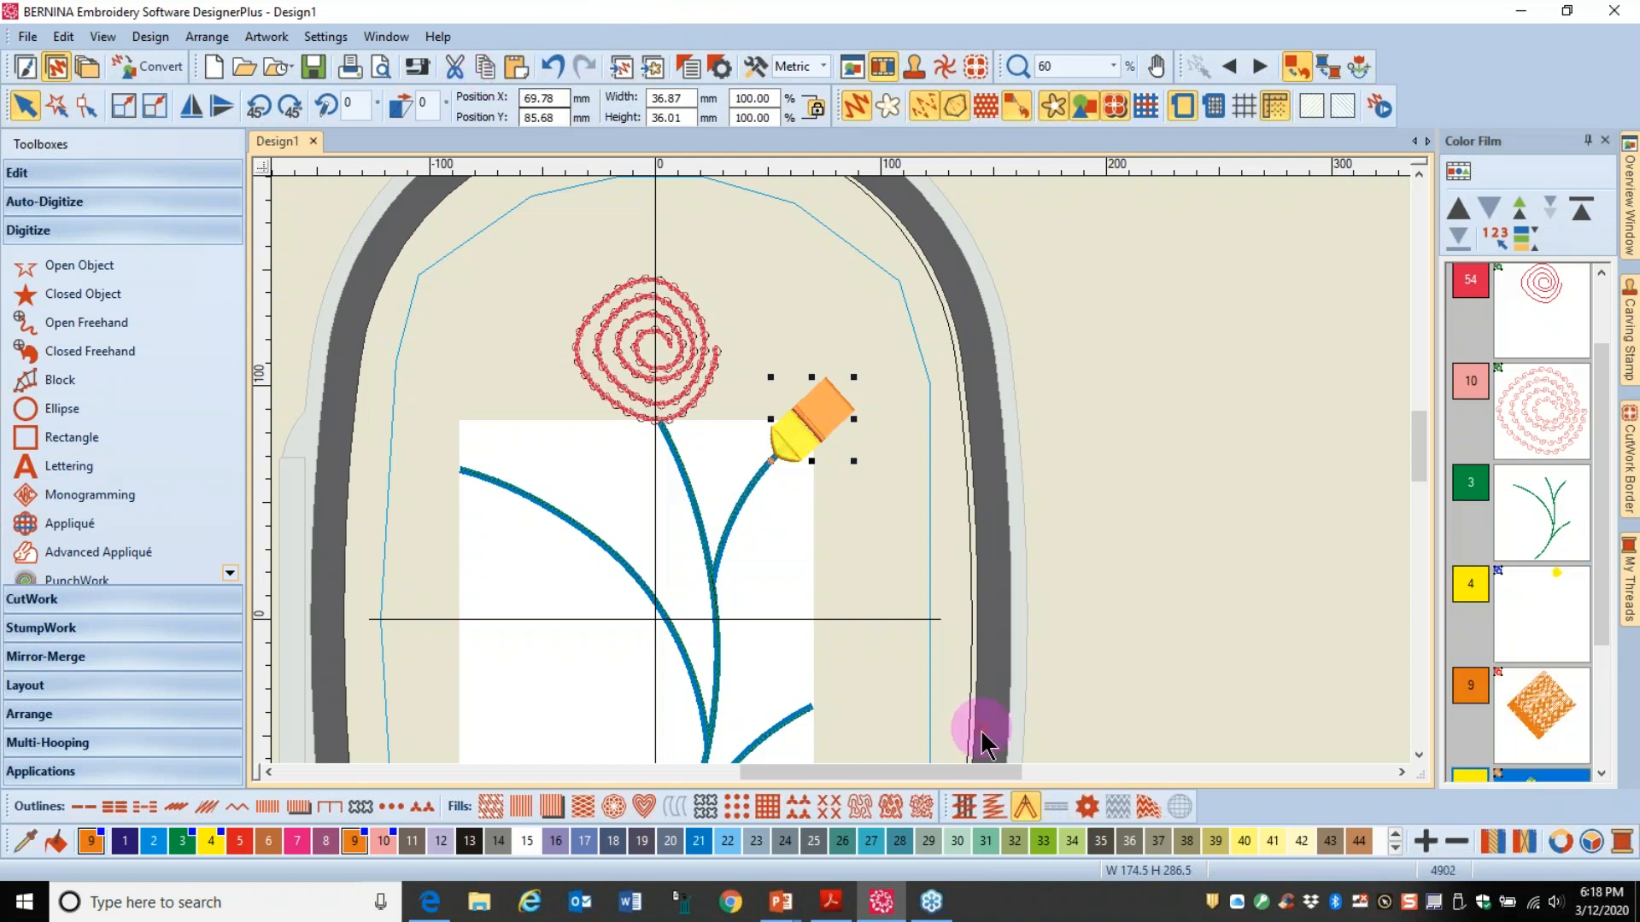
left_click_drag(817, 412, 853, 669)
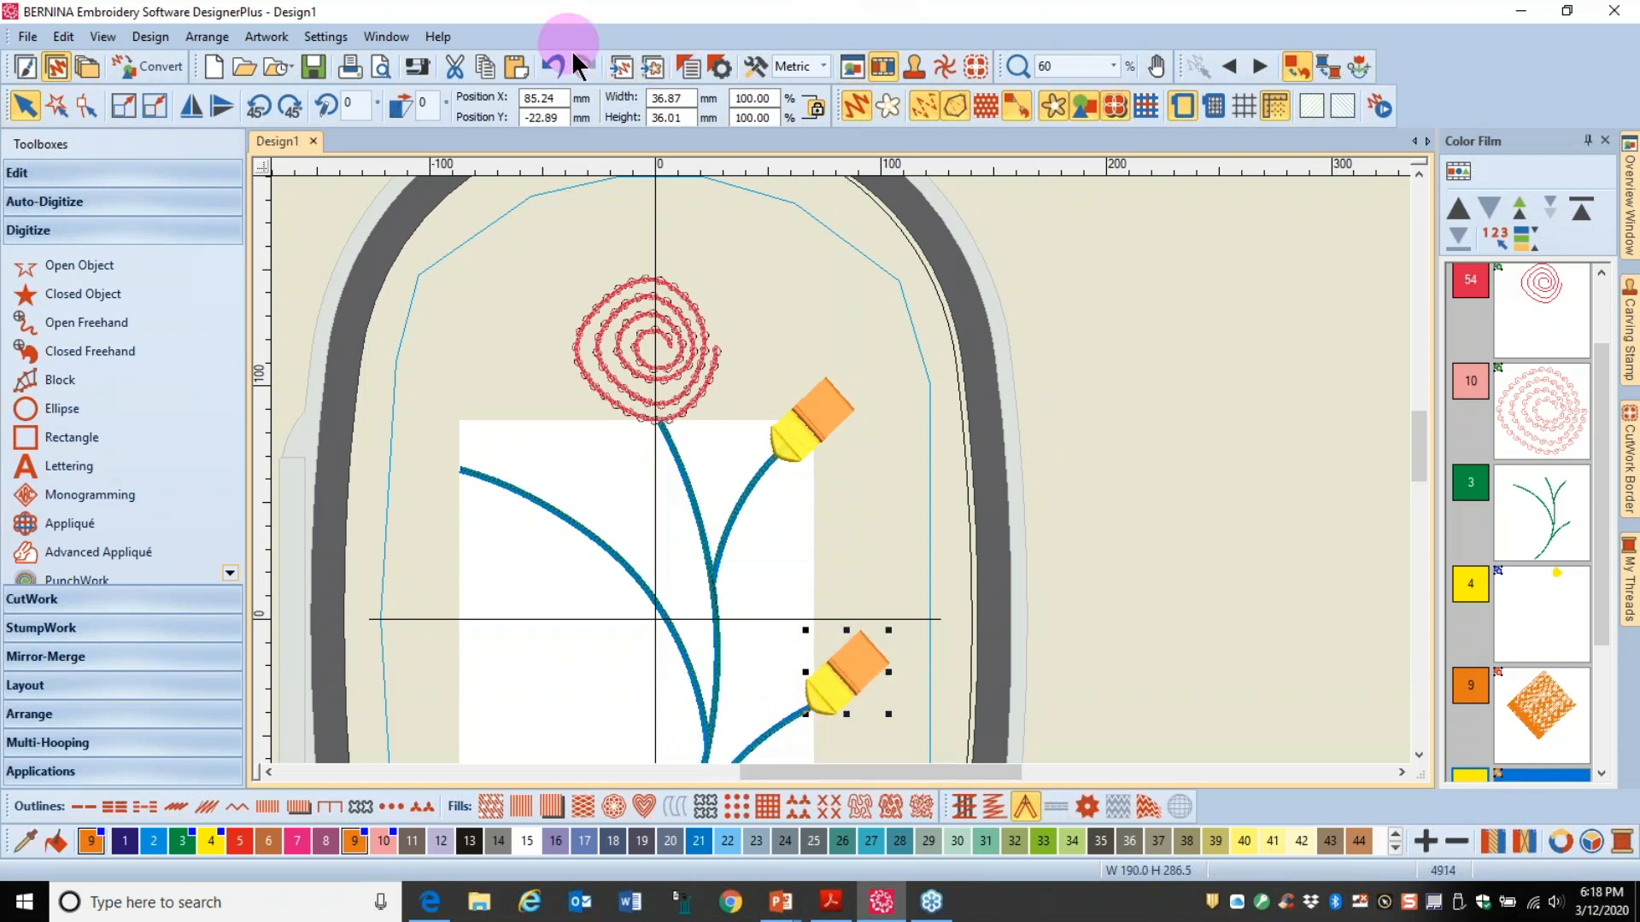
Step: Paste another copy of the flower and rotate and position it to line up with the tip of the left stem
left_click(516, 66)
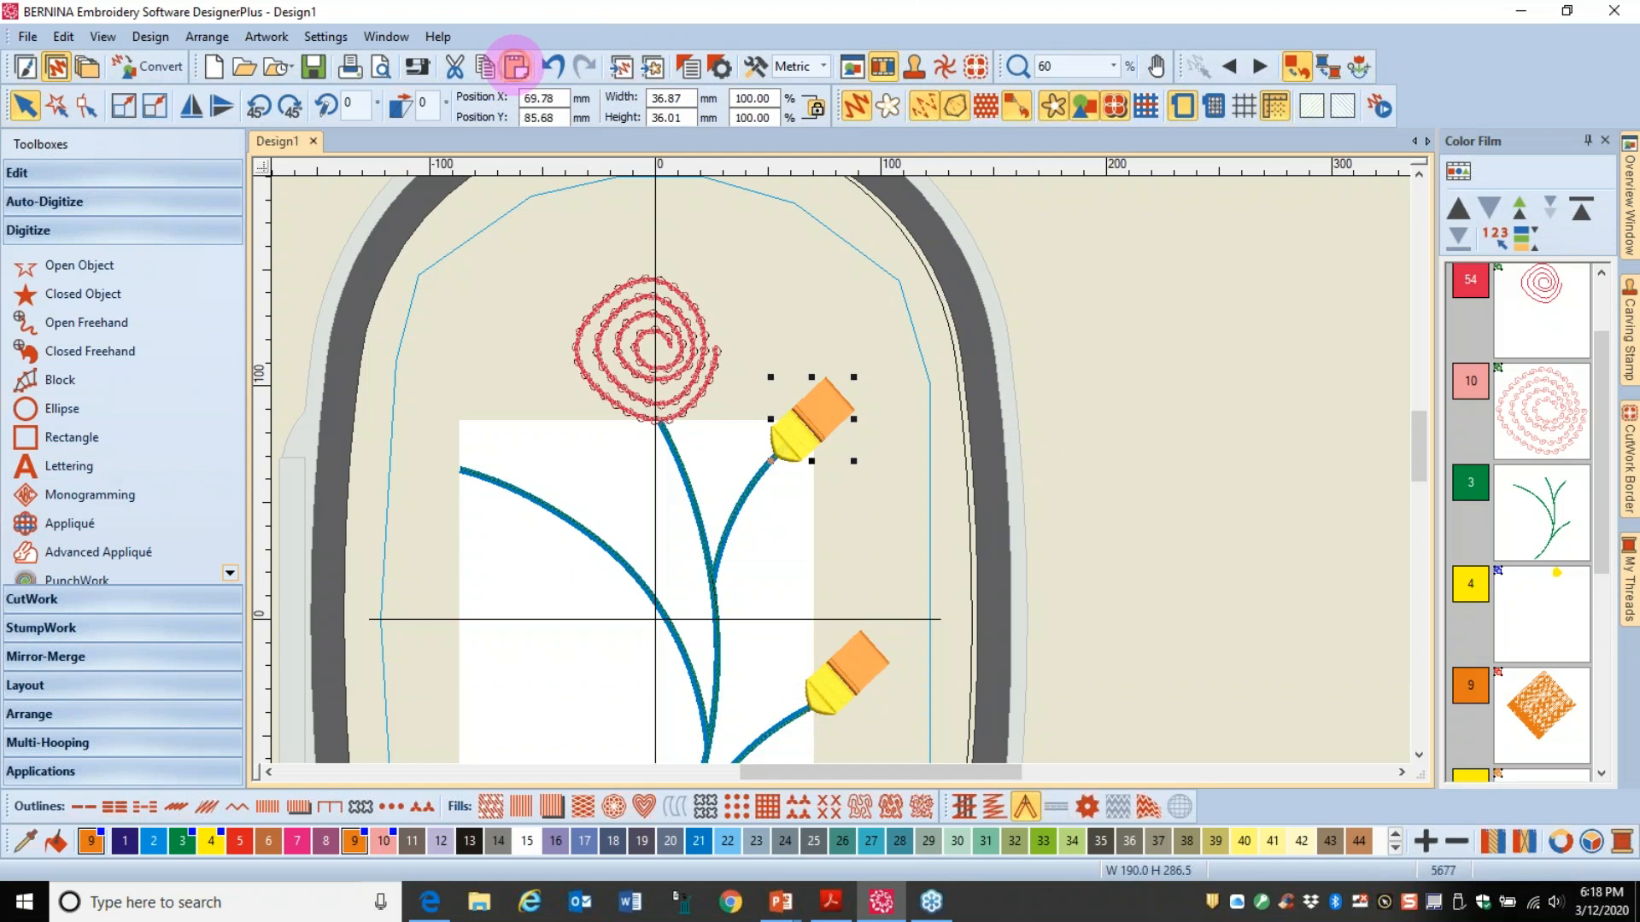
left_click_drag(810, 415, 496, 431)
left_click(495, 429)
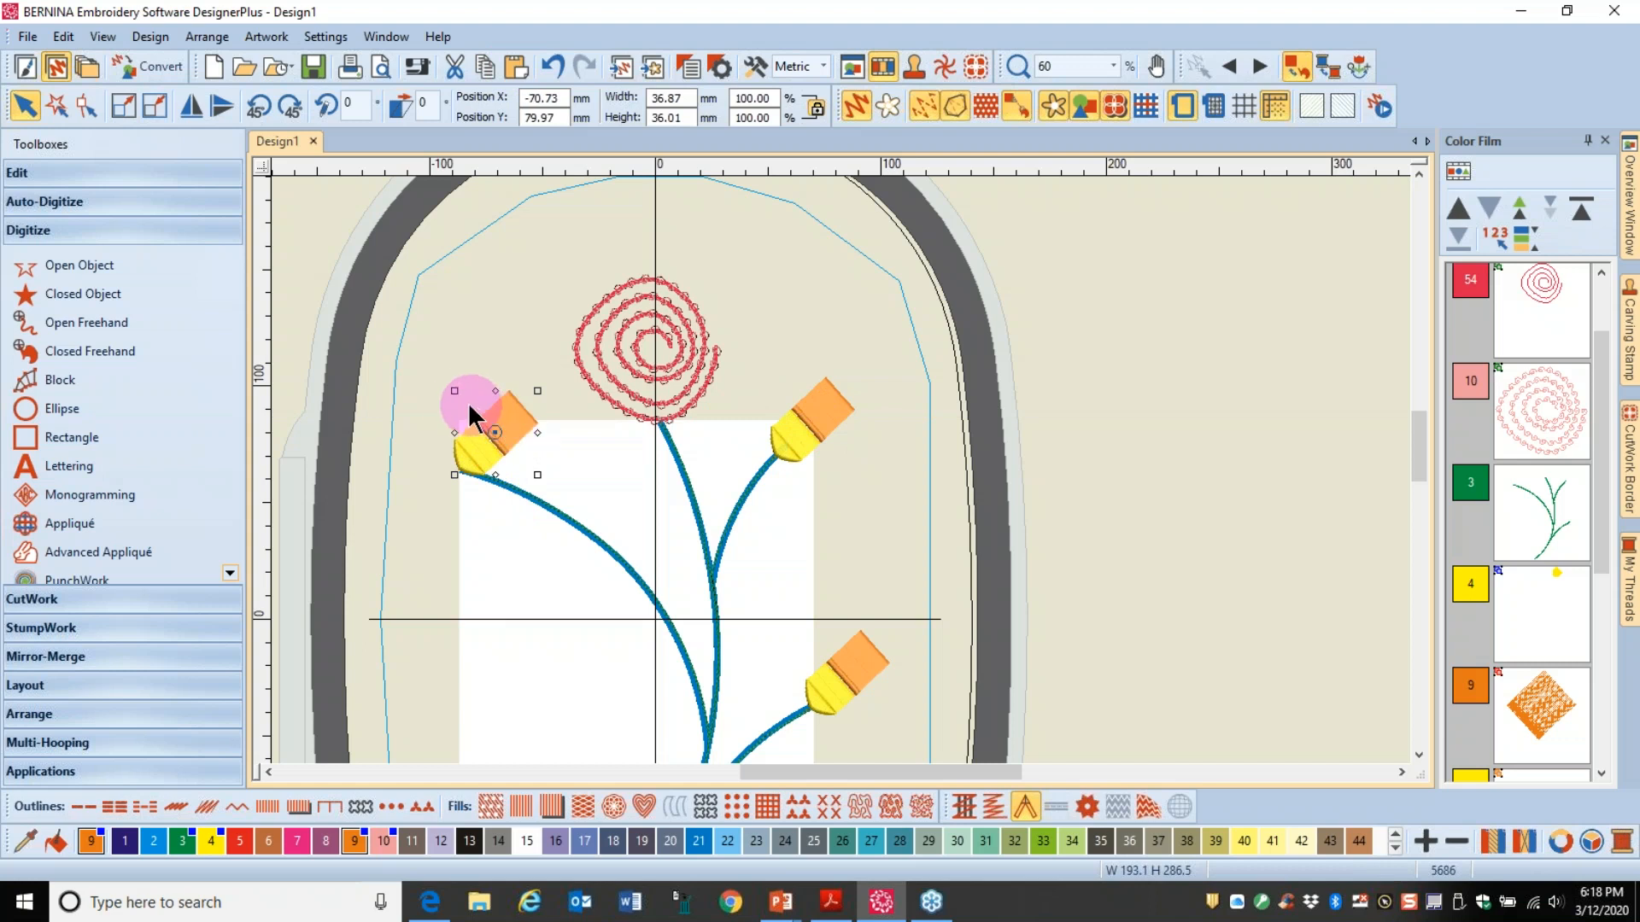
left_click_drag(455, 390, 431, 524)
left_click(513, 448)
left_click_drag(510, 437, 435, 449)
scroll(973, 392, "down", 2)
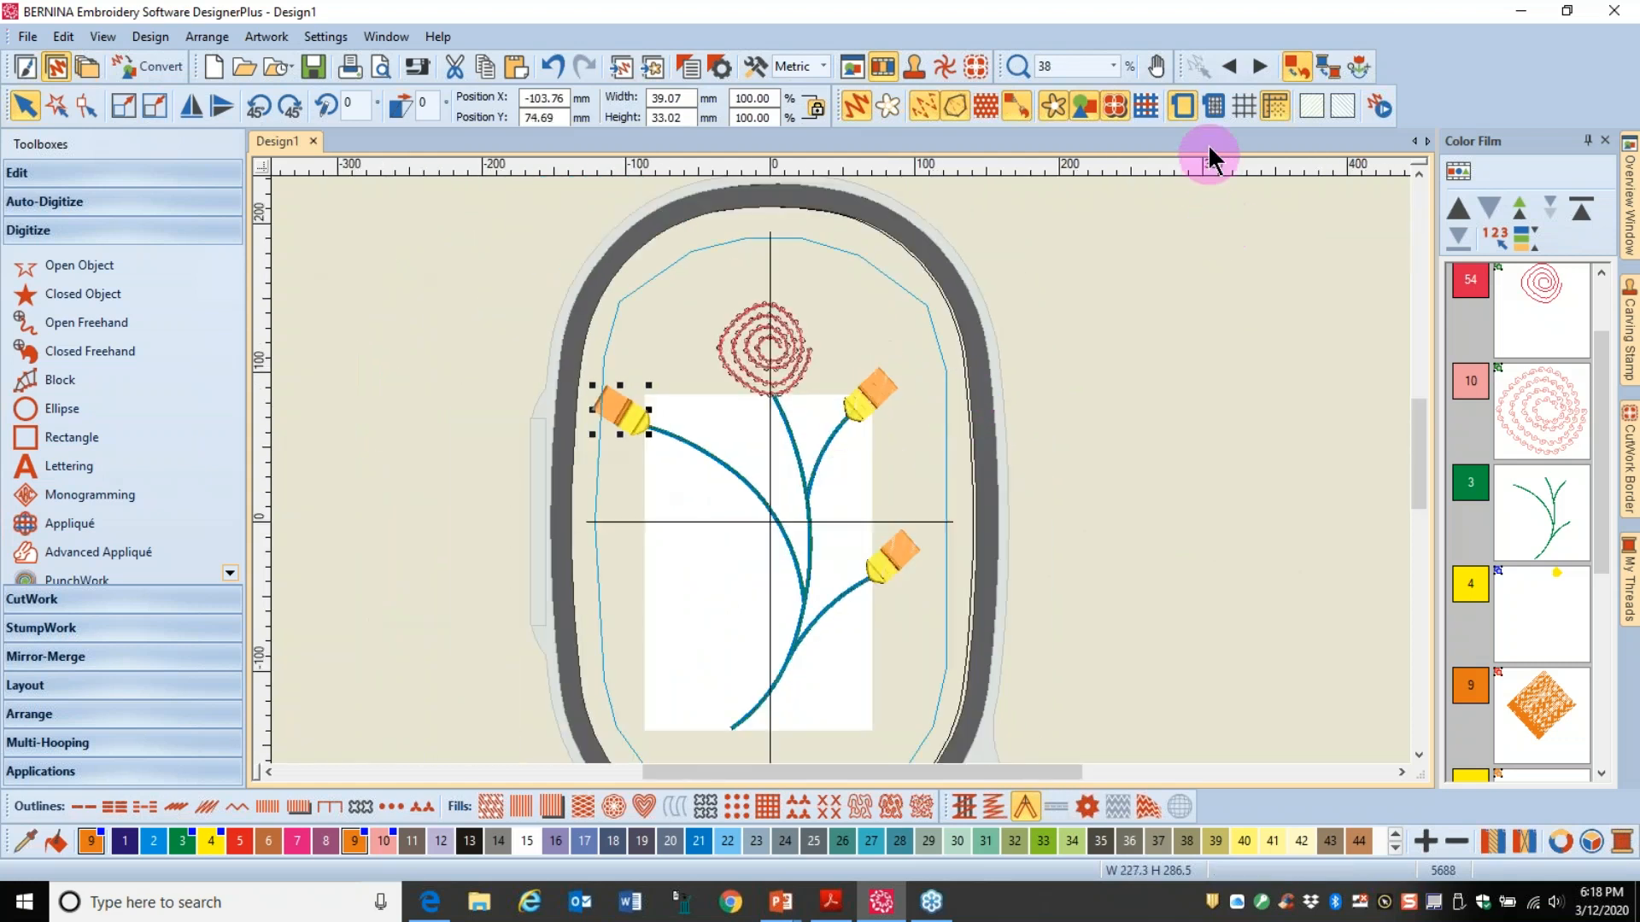
Step: Set the hoop position to automatic centering
right_click(1181, 105)
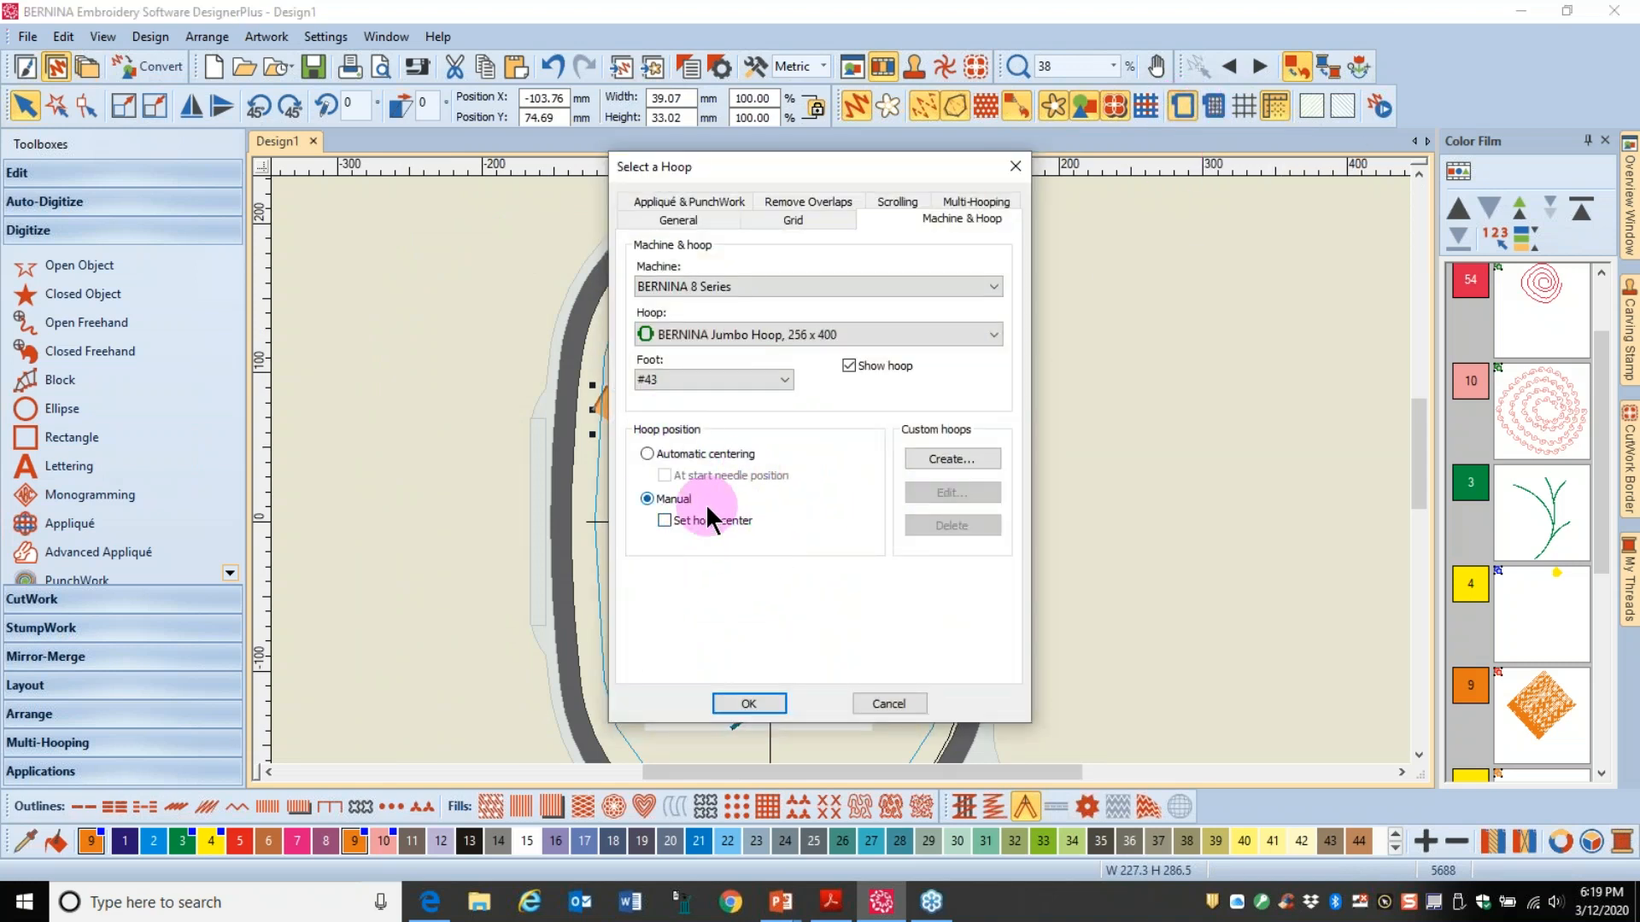
left_click(648, 450)
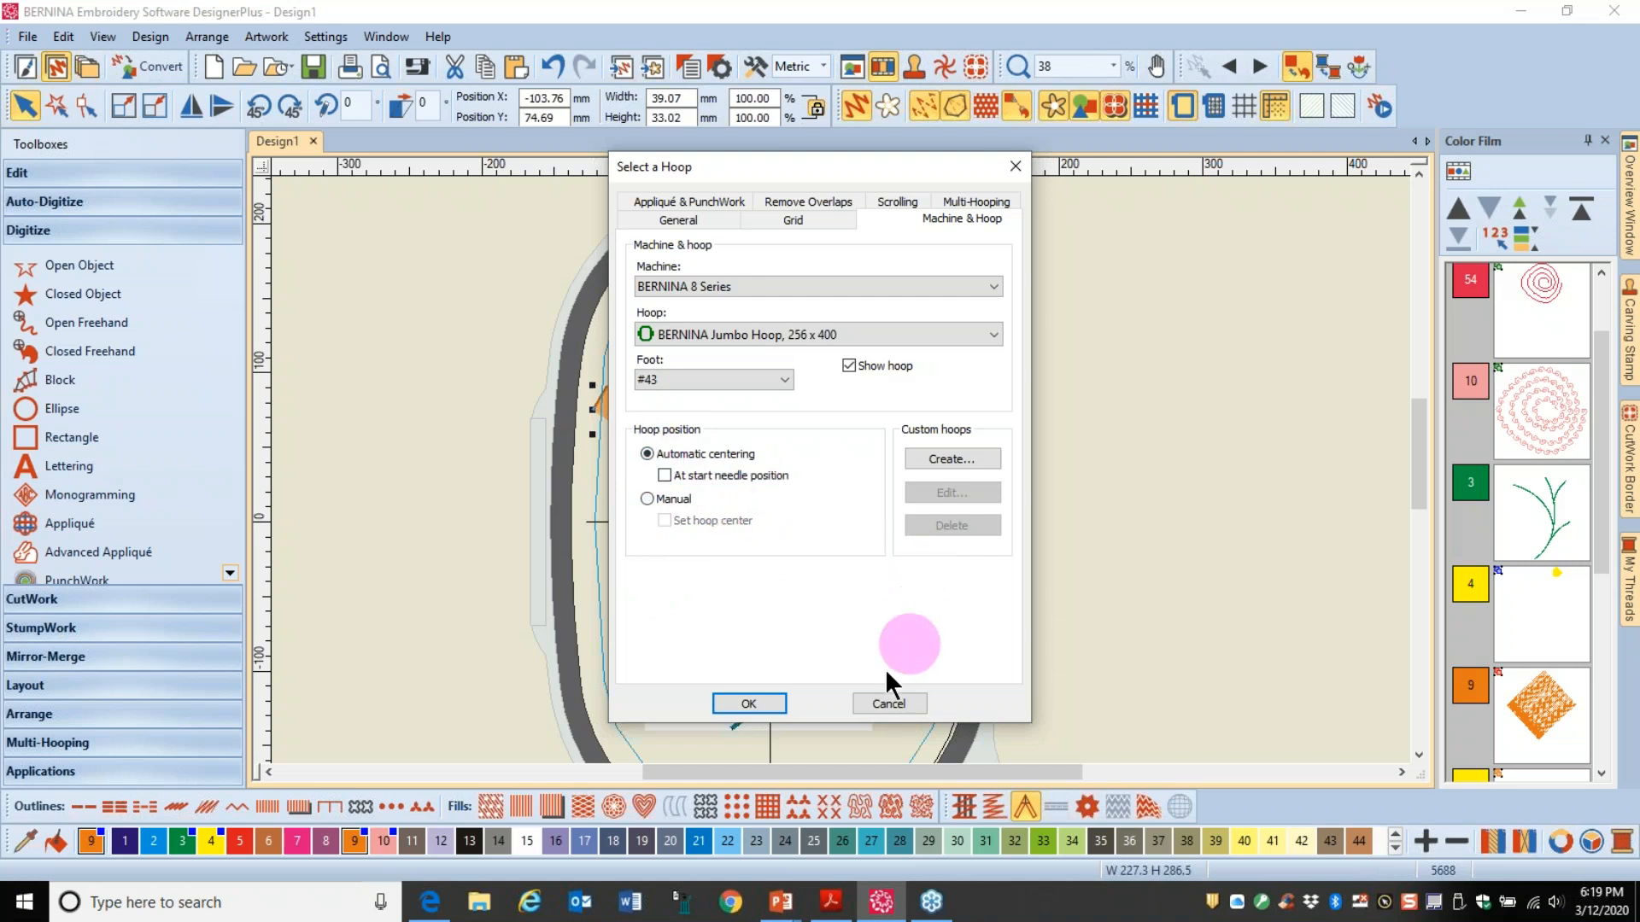
left_click(748, 703)
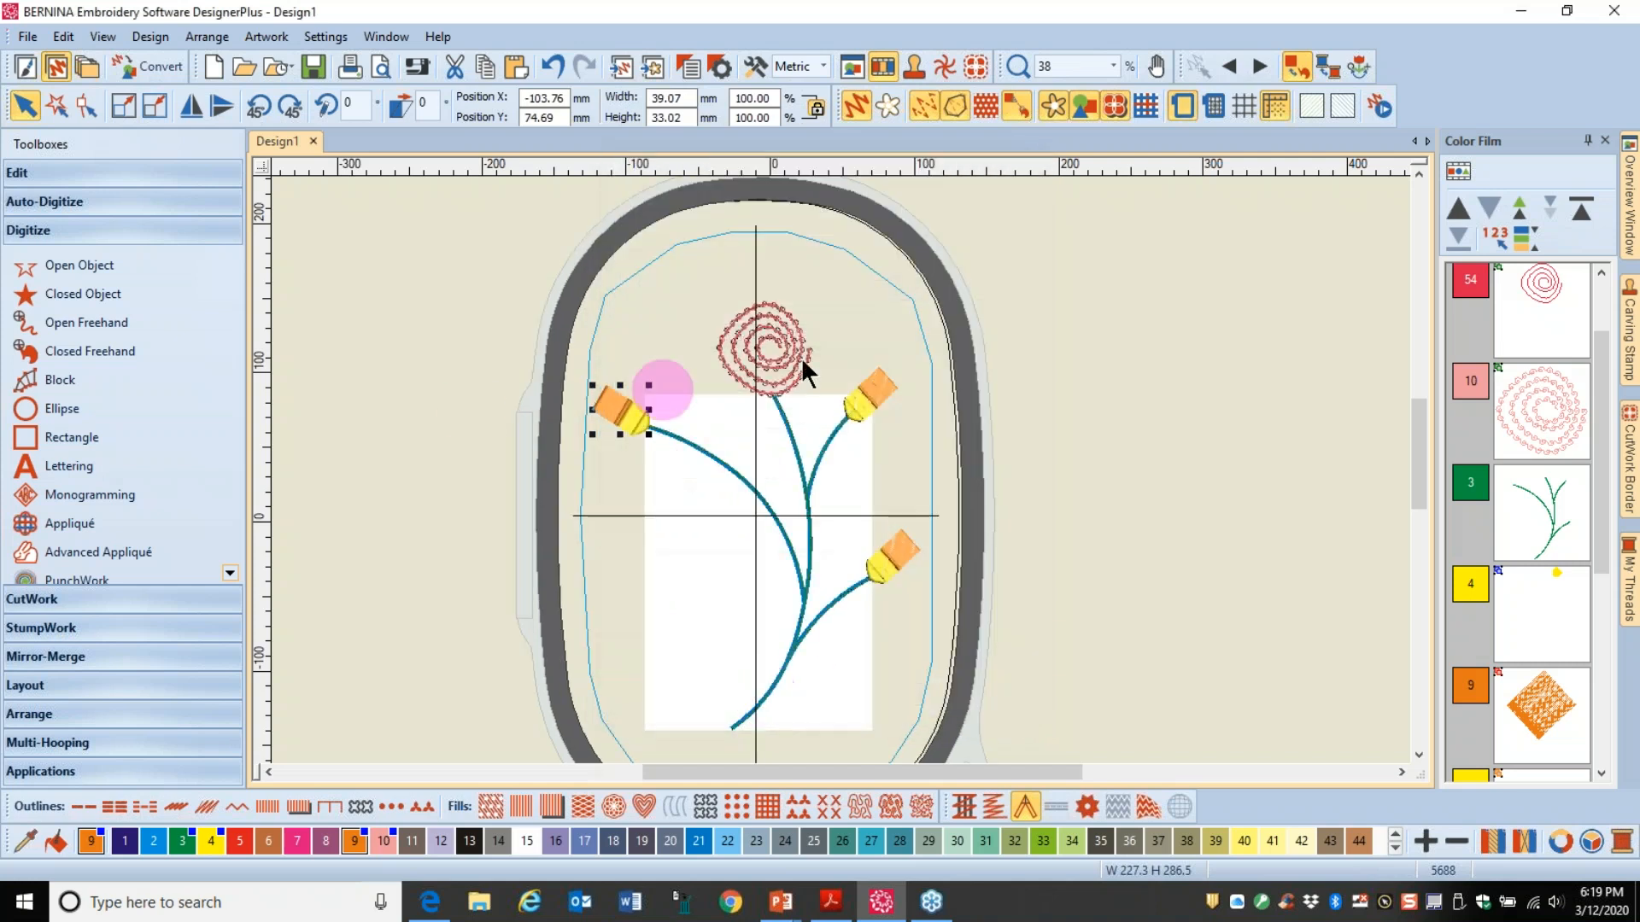
Step: Deselect the flower and hide the background picture and the blue stem artwork so only the embroidery is displayed
left_click(1215, 312)
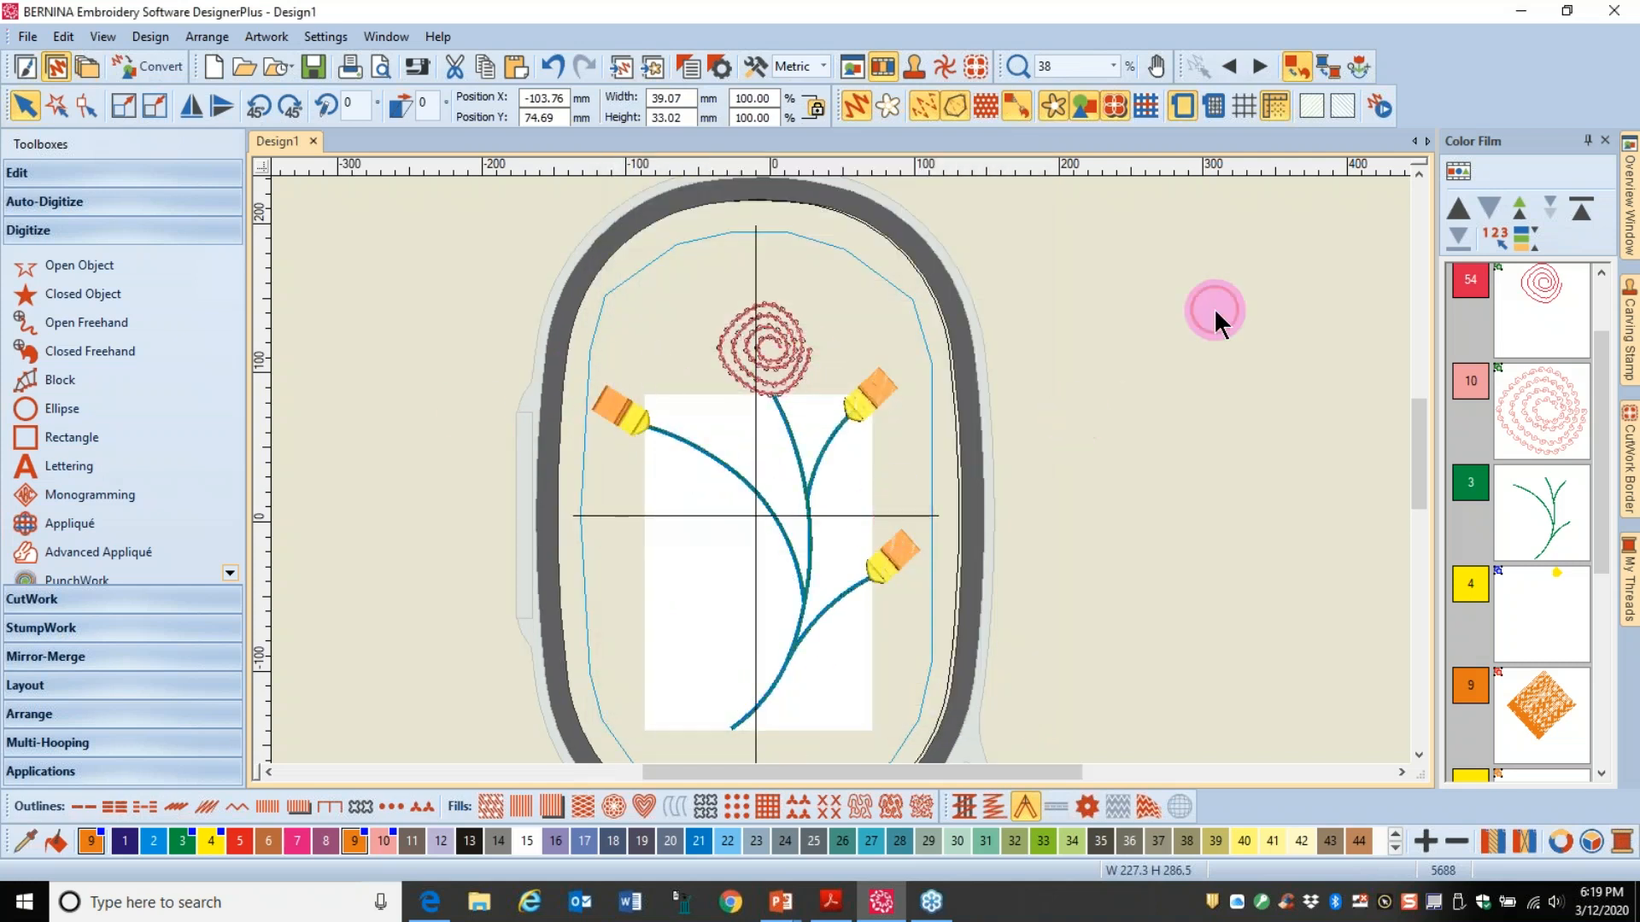
left_click(955, 103)
left_click(1022, 107)
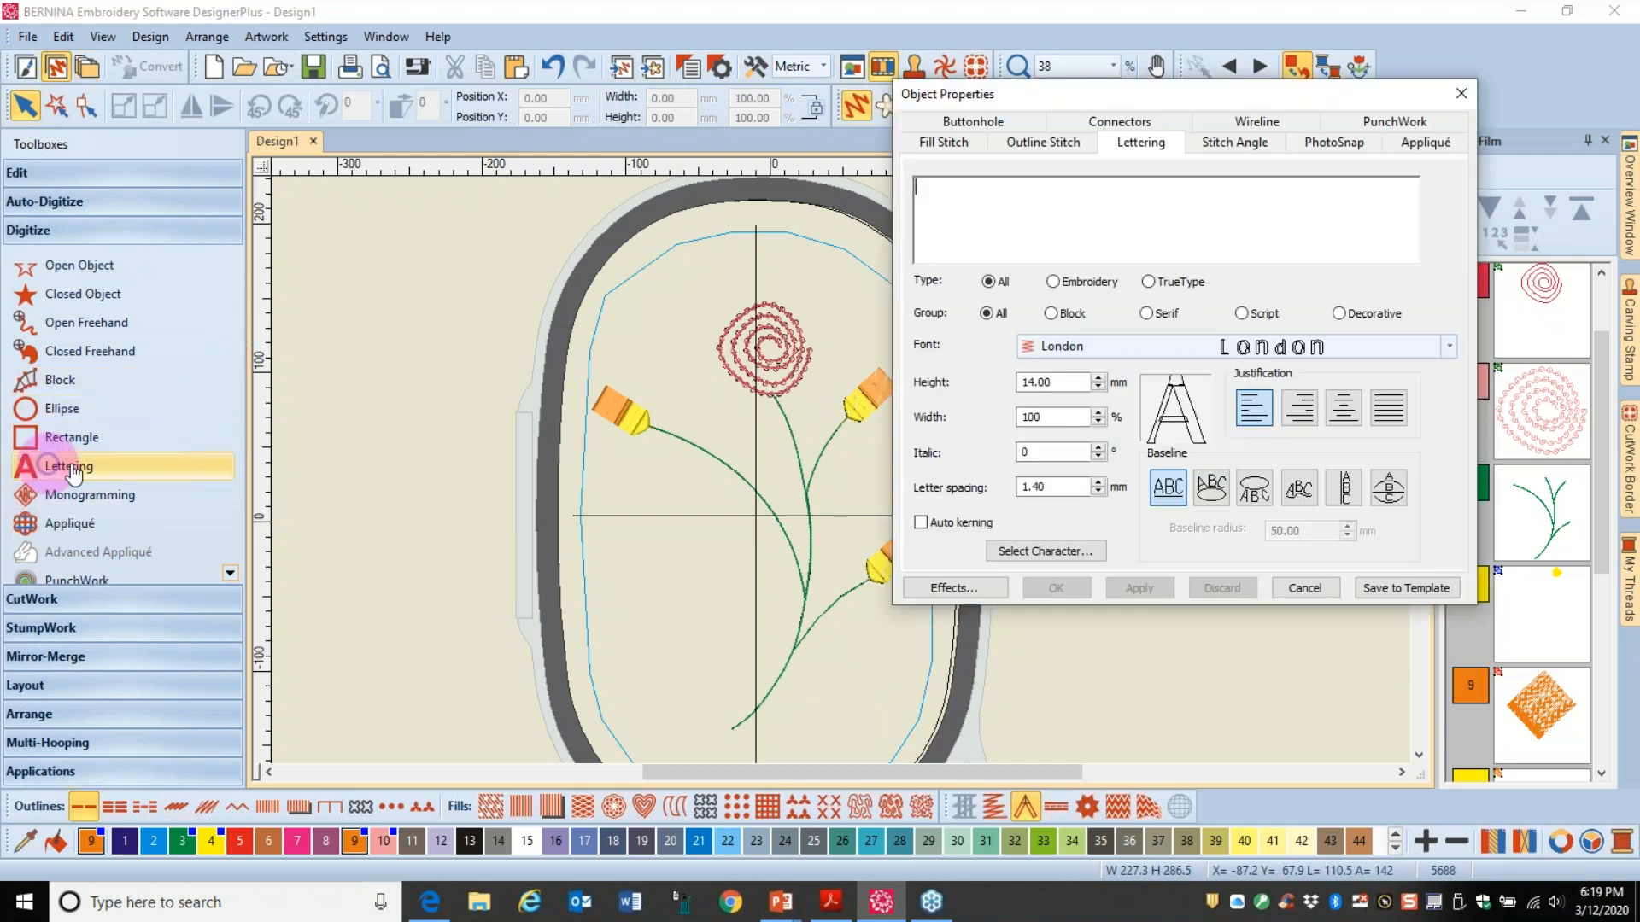
Step: Enter the lettering "Welcome" and "Spring" on two lines and assign the 3D Comica font
left_click(943, 195)
type("Welcome")
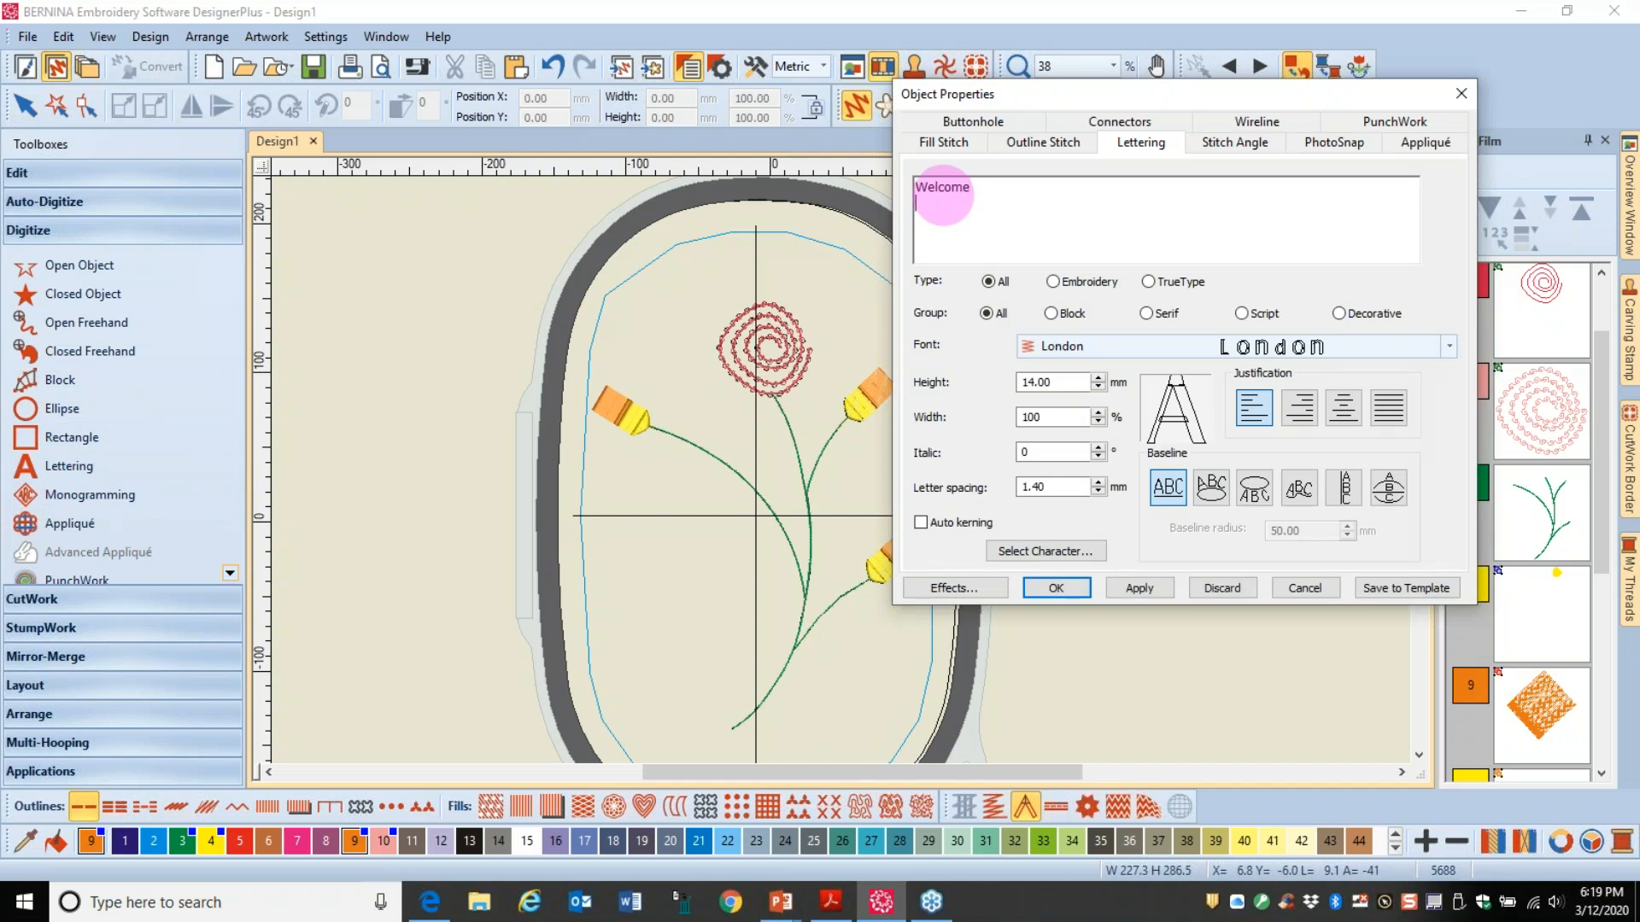
key("Return")
type("Spring")
left_click(1448, 345)
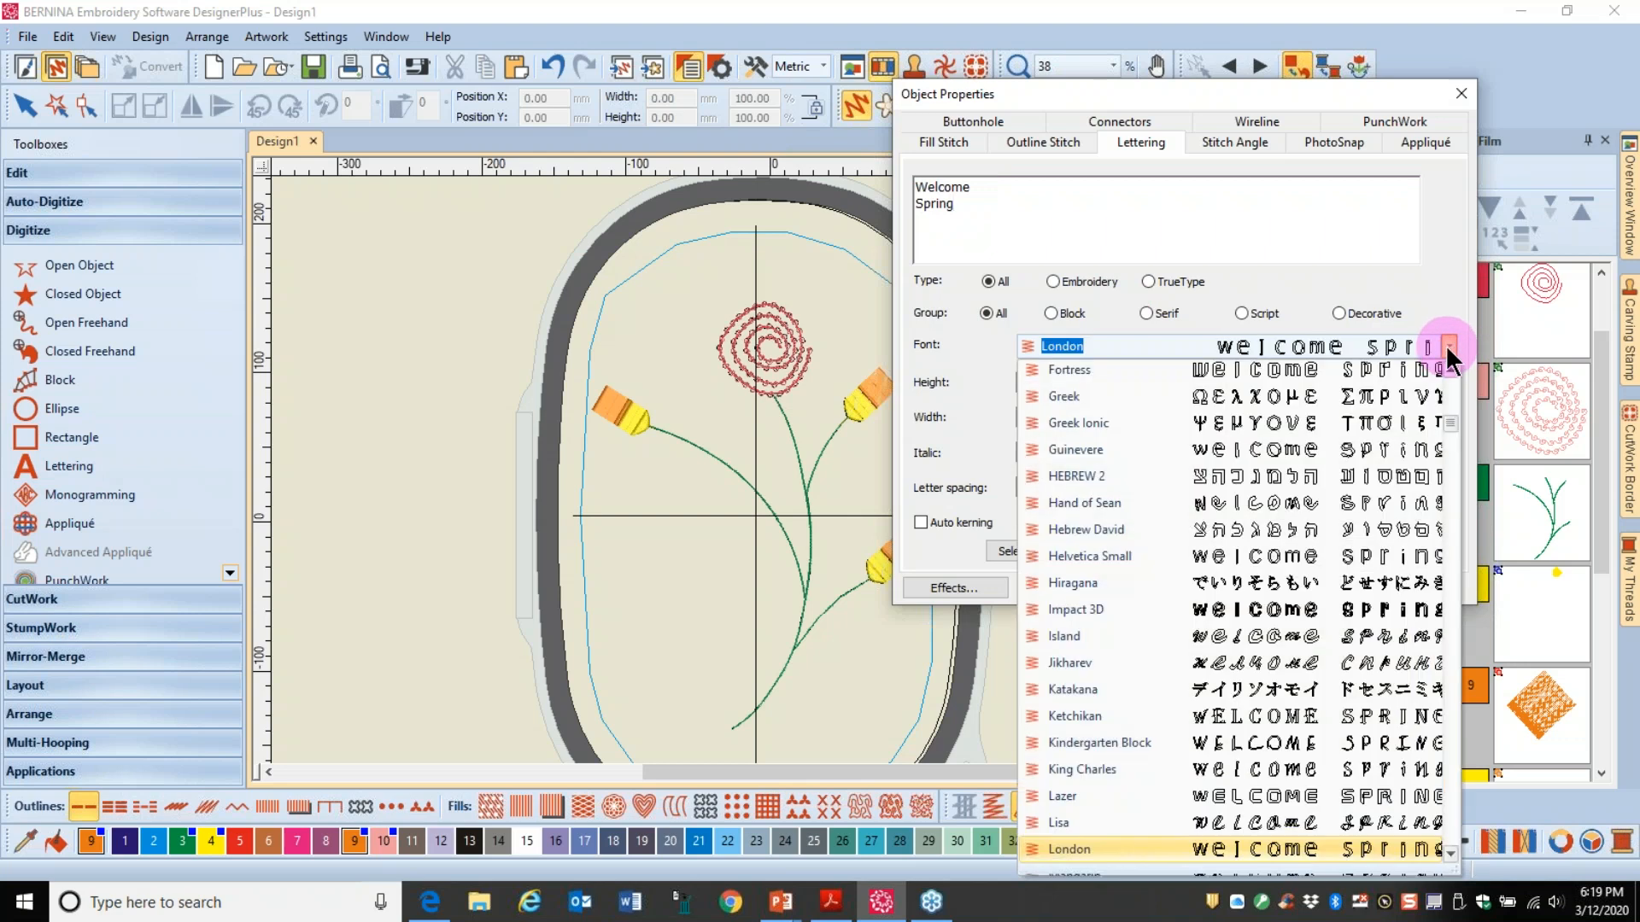
scroll(1452, 418, "up", 15)
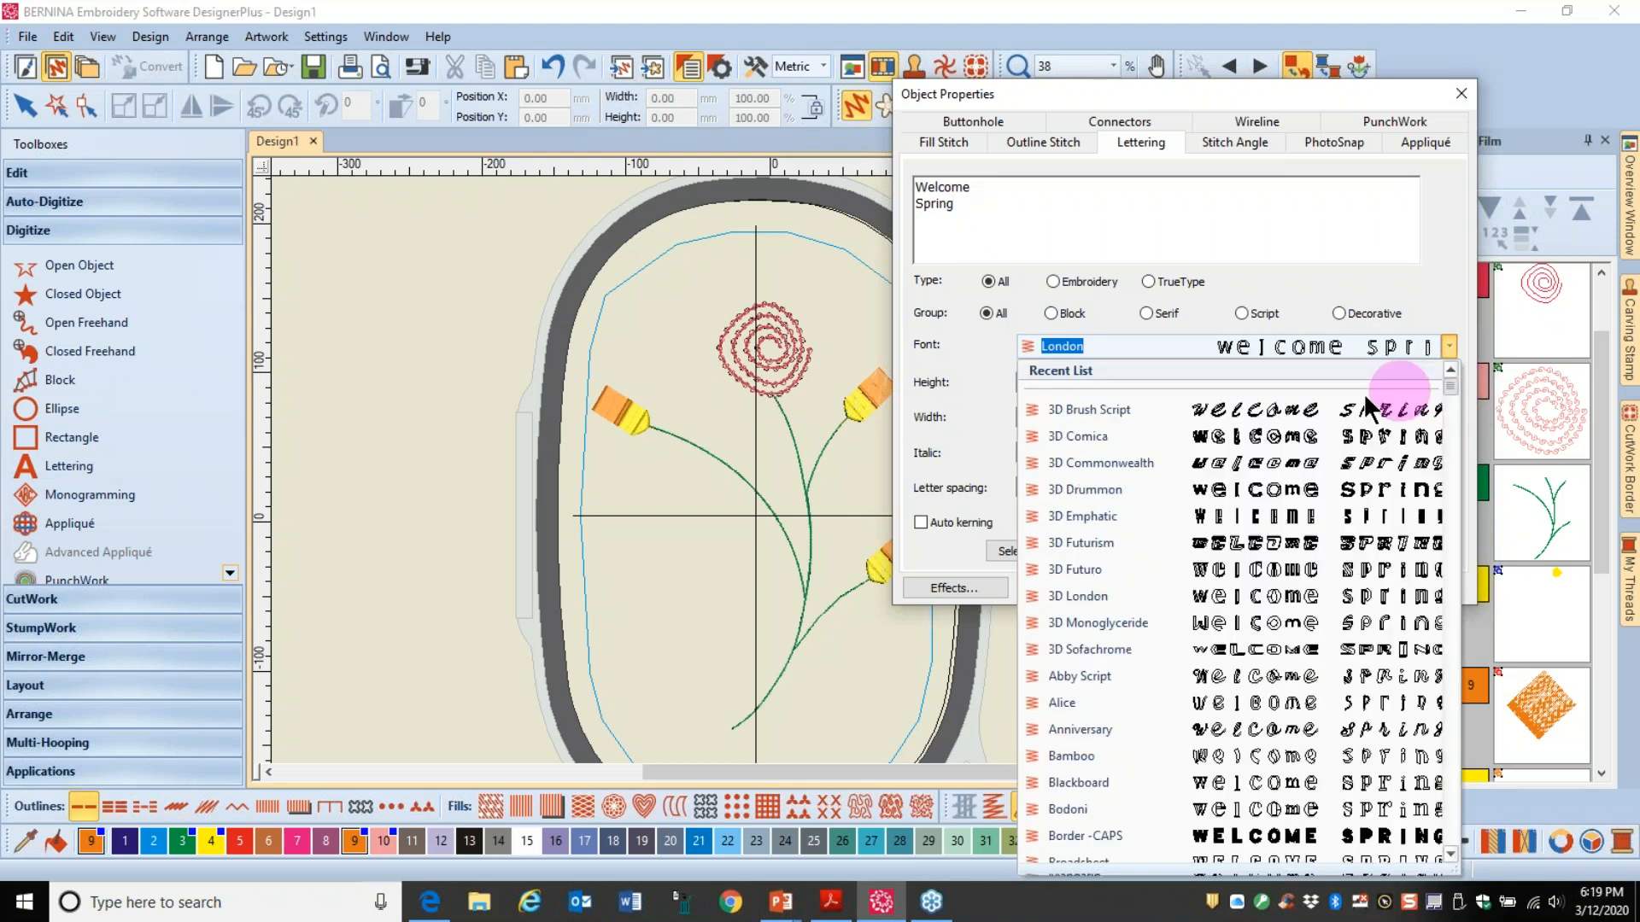
left_click(1089, 438)
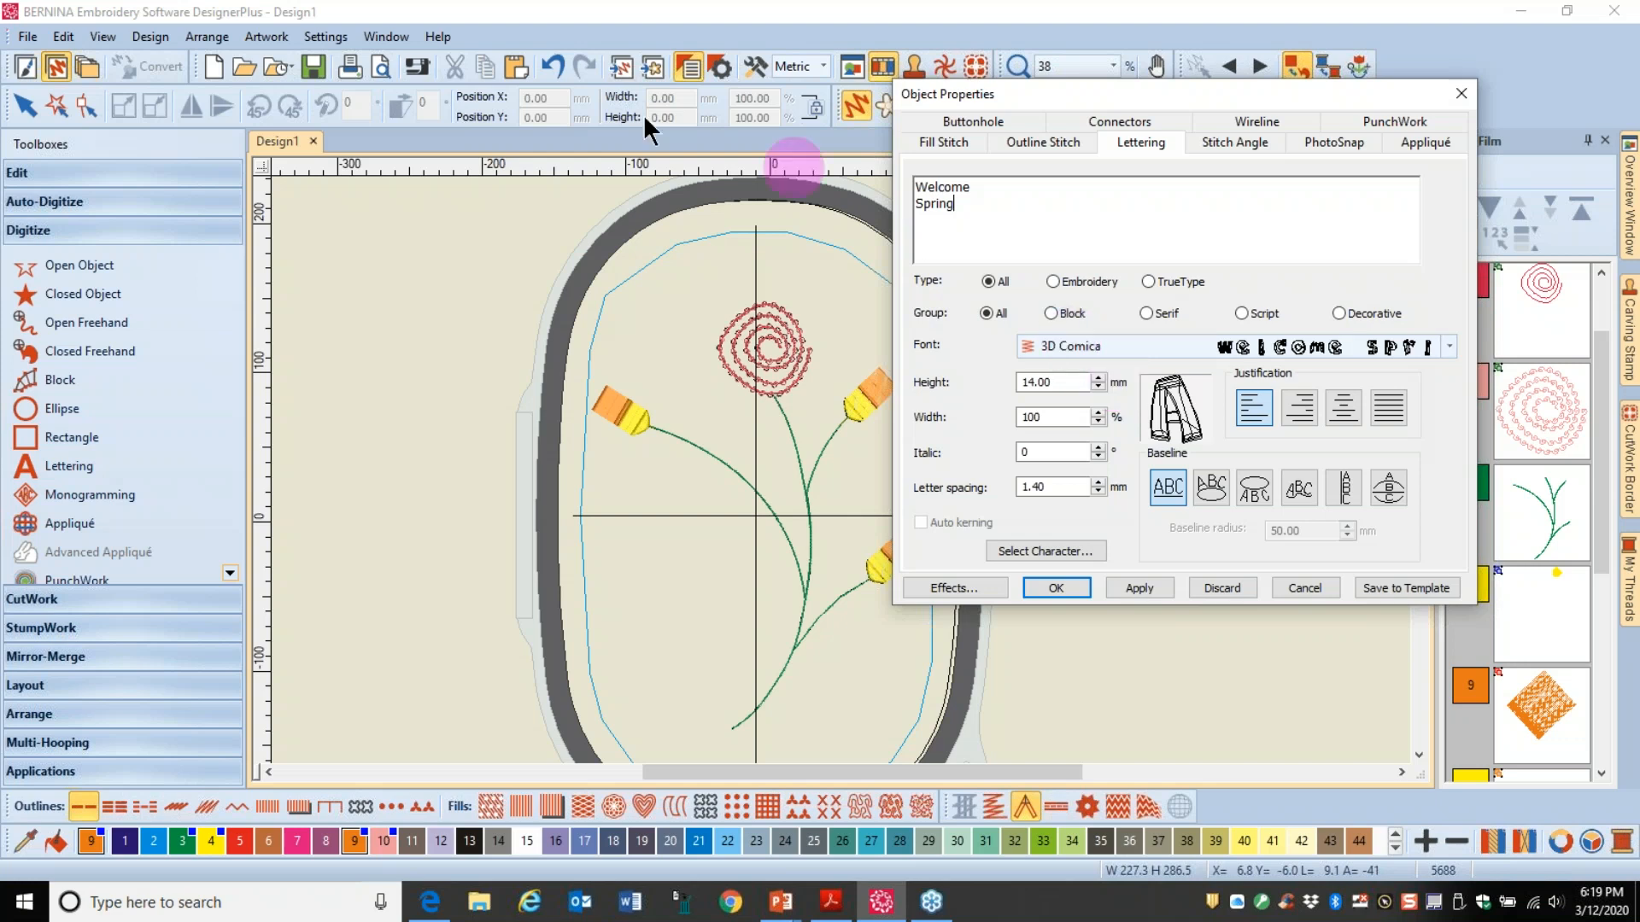
Step: Consult the Embroidery Fonts table in the reference manual's appendices for recommended font sizes, and return to the lettering settings
left_click(437, 38)
left_click(465, 84)
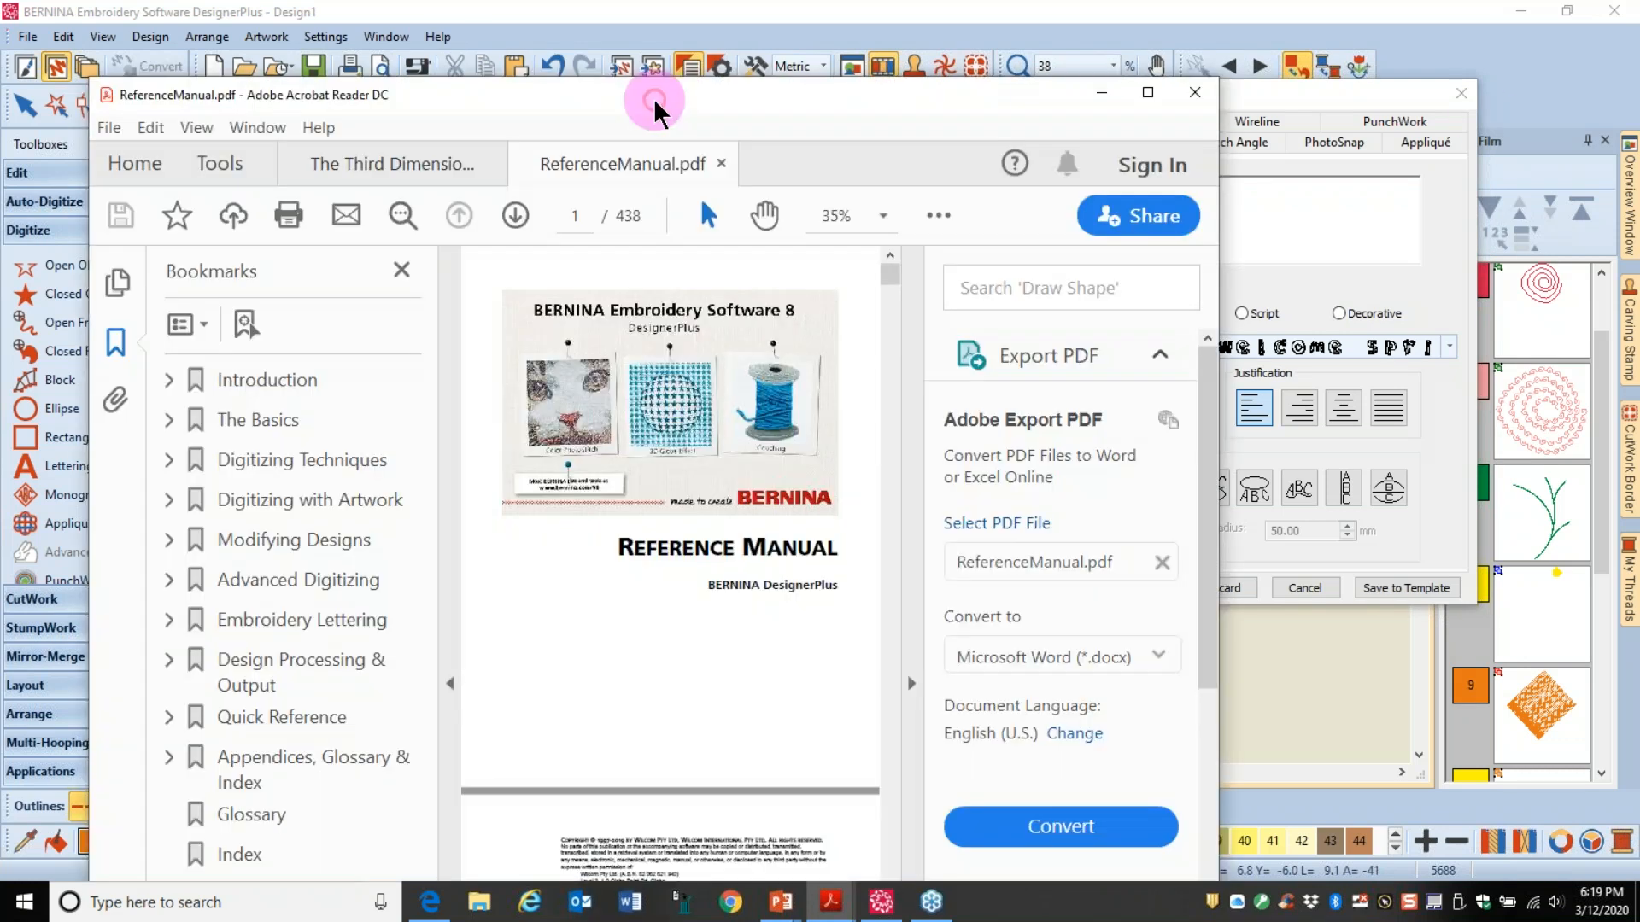
left_click_drag(655, 101, 657, 40)
left_click(270, 589)
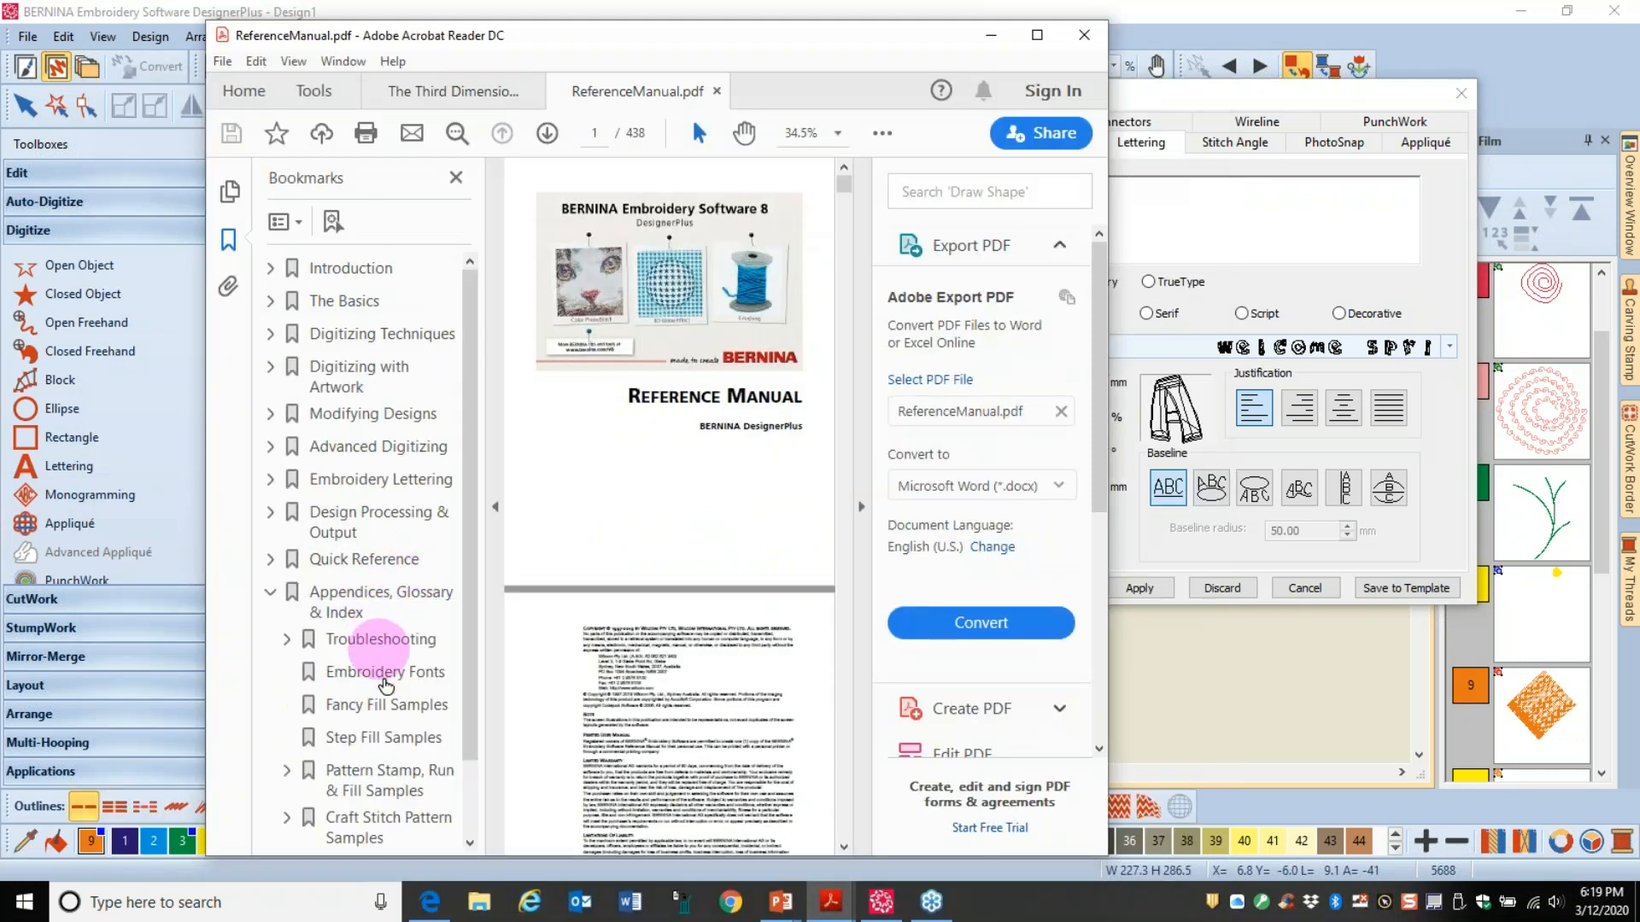
left_click(380, 679)
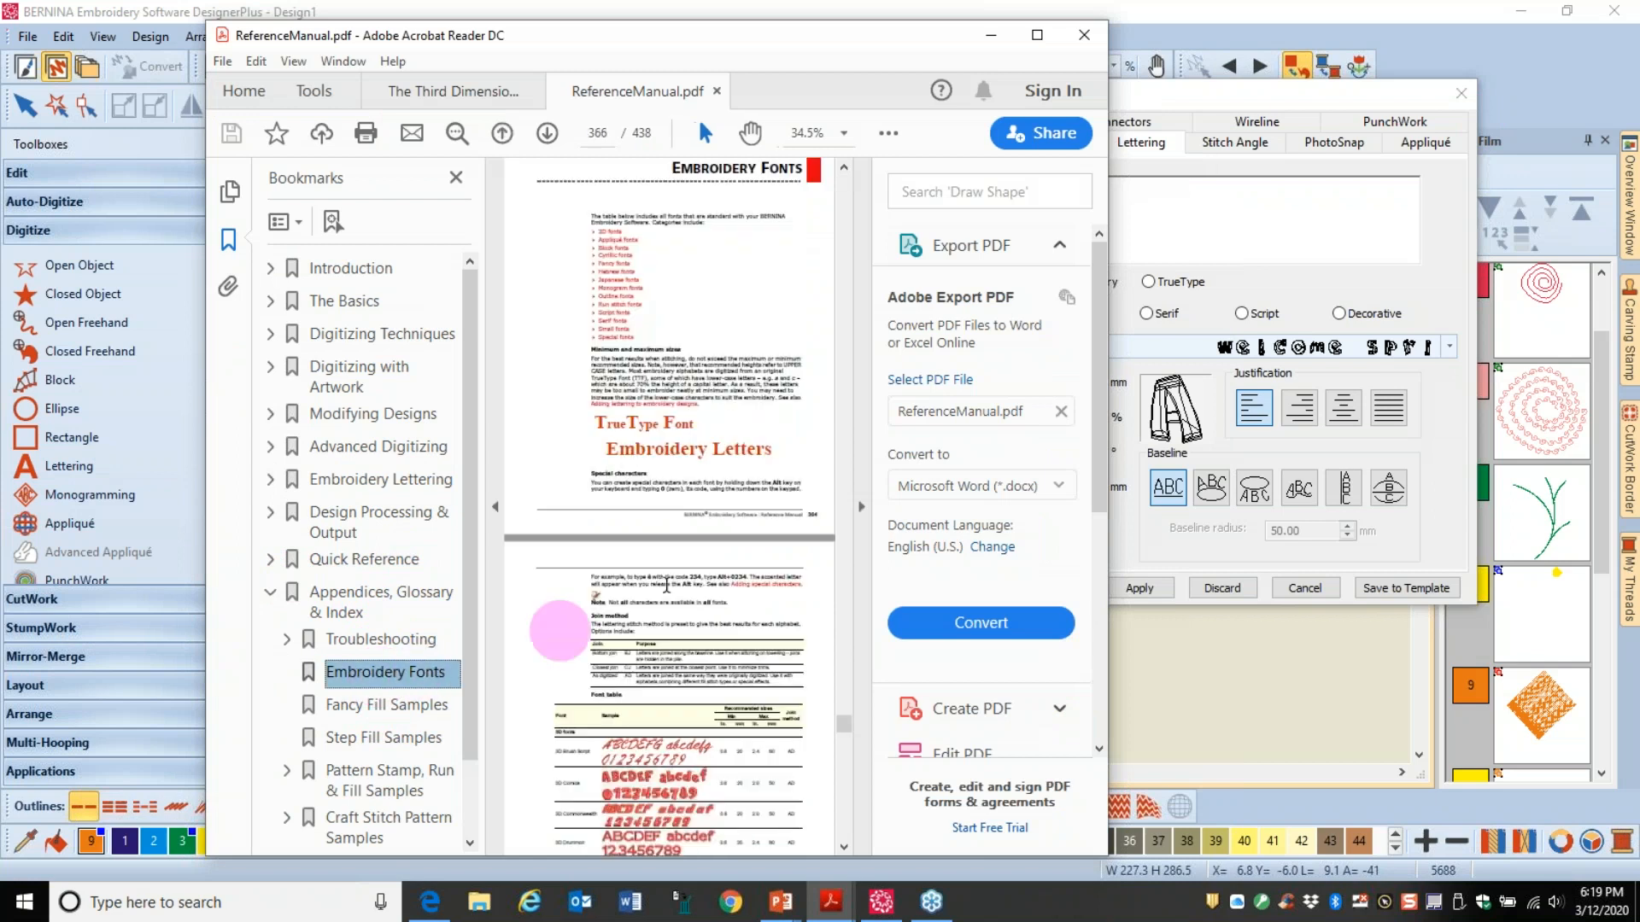
scroll(696, 513, "down", 3)
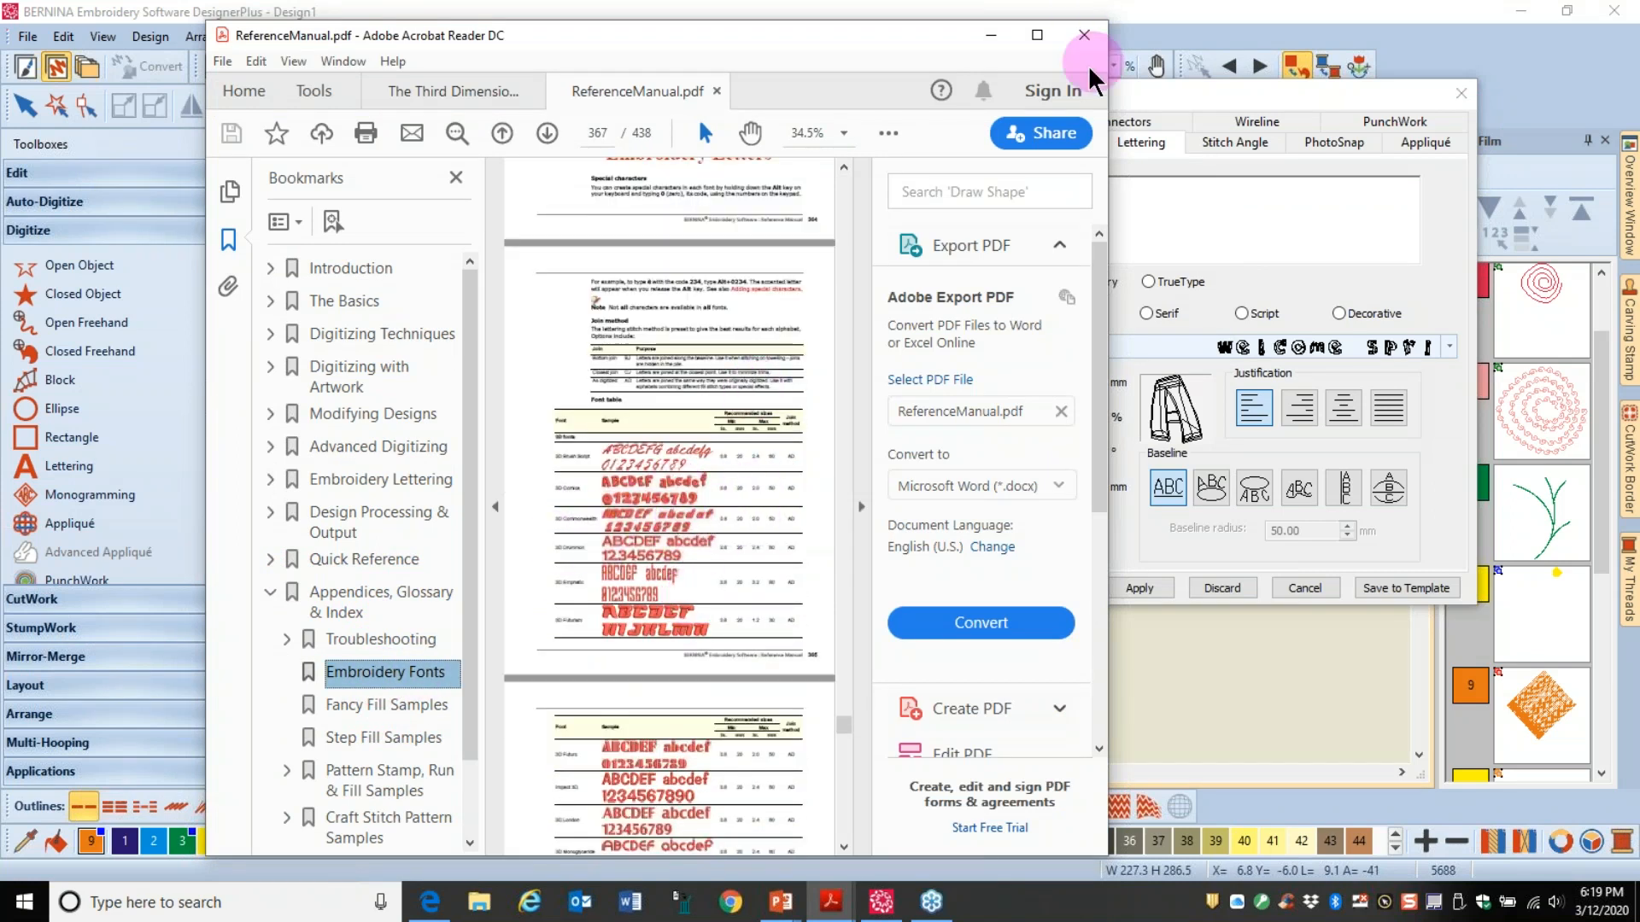
left_click(1084, 37)
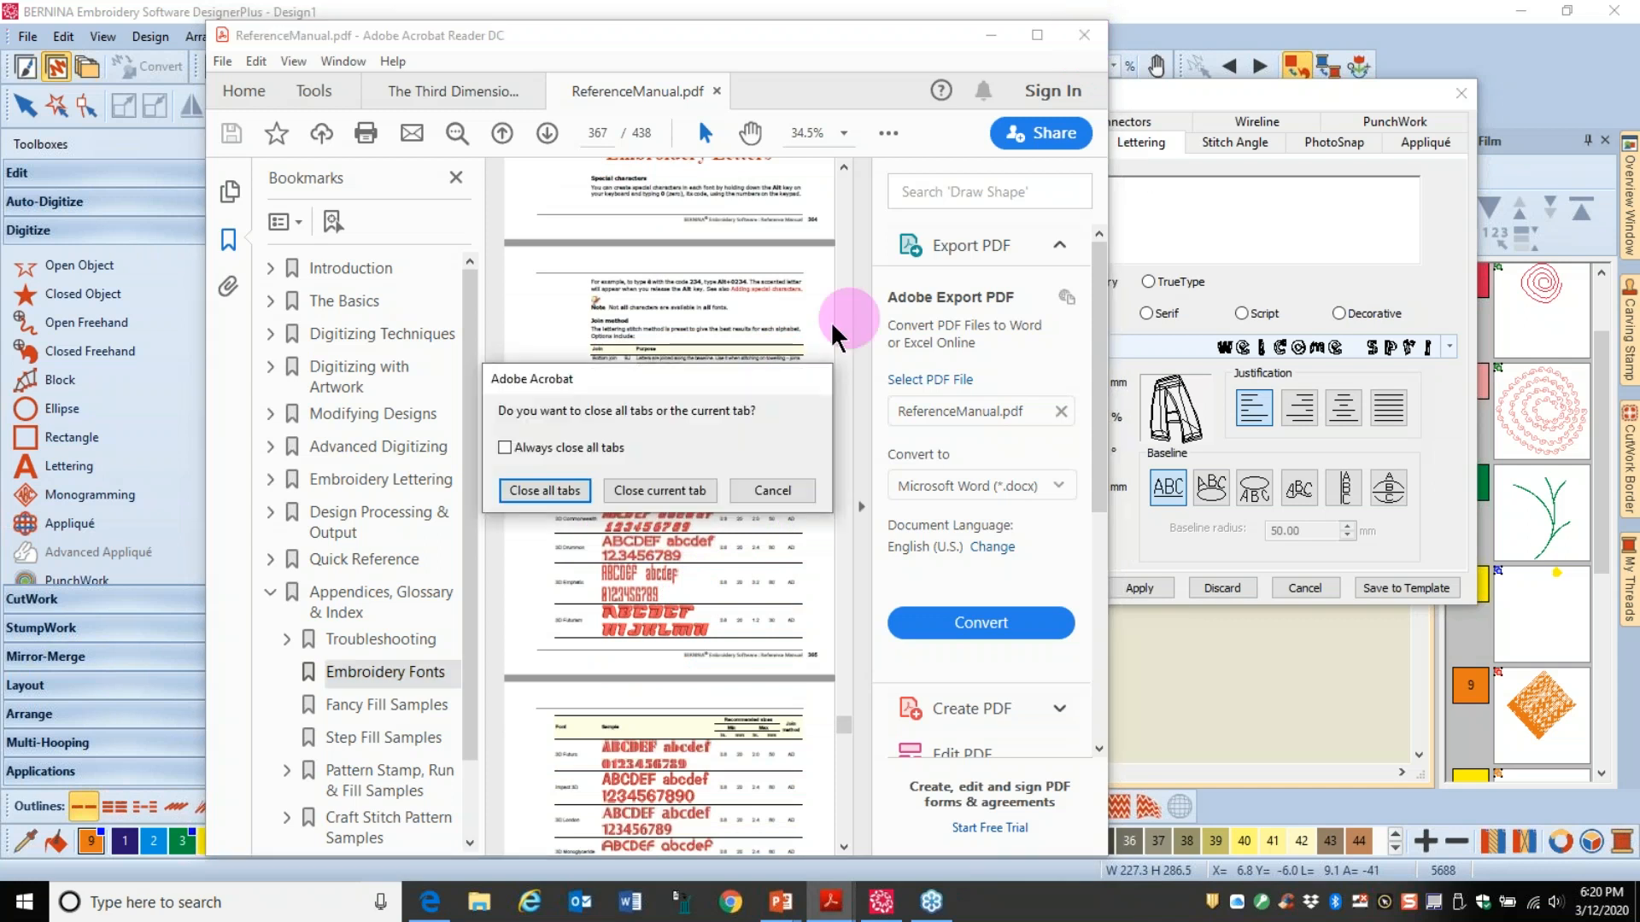
left_click(670, 490)
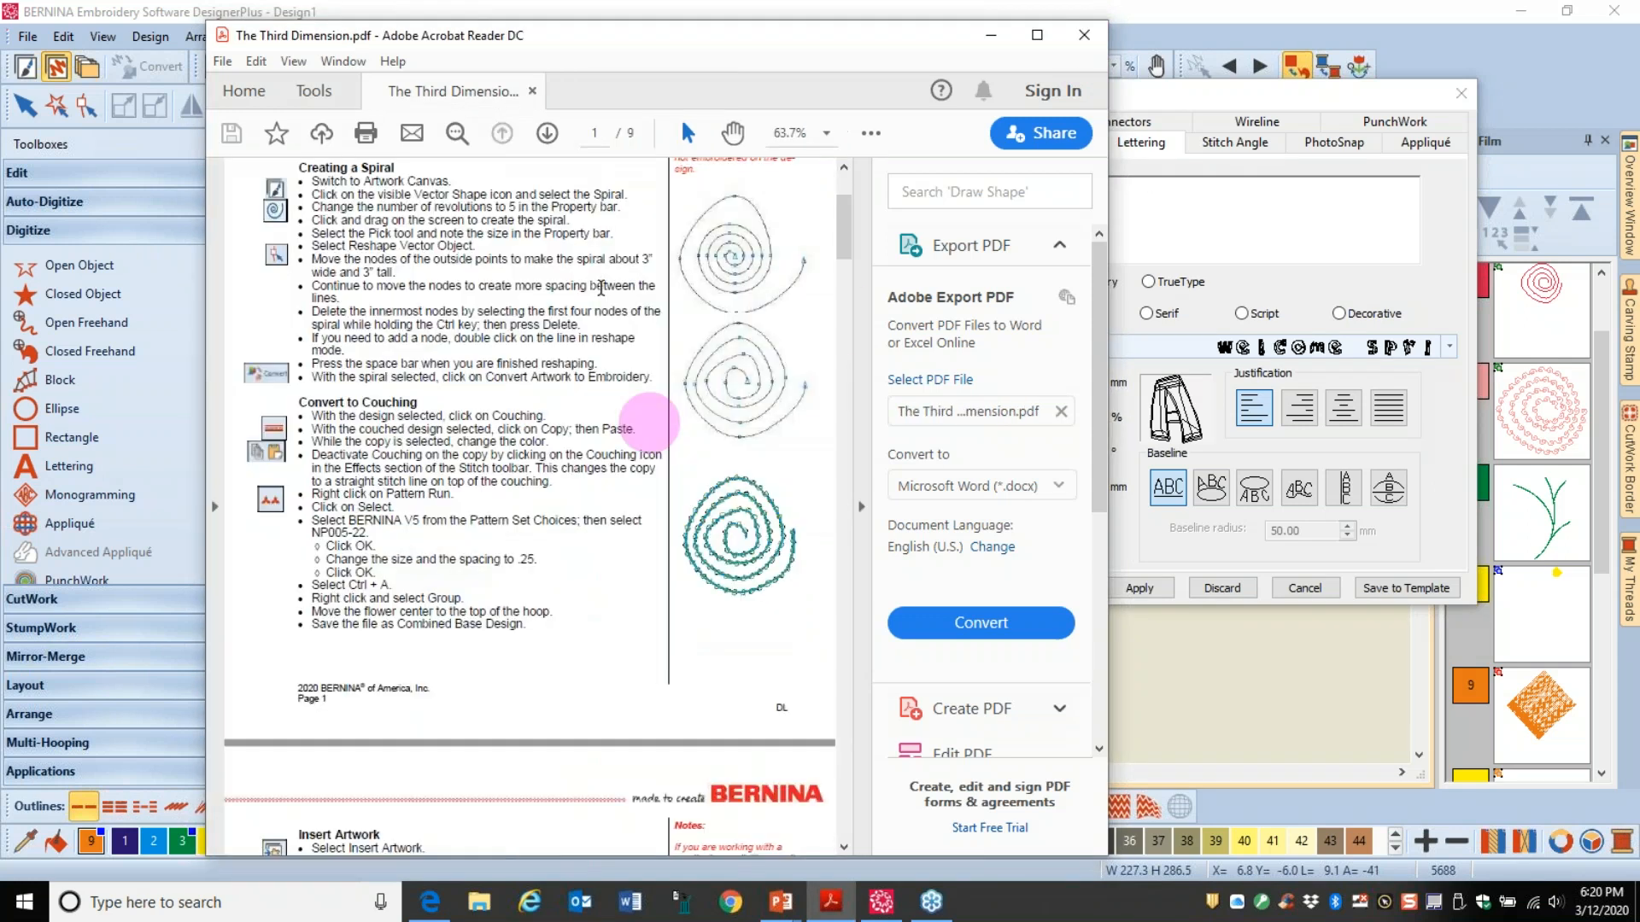
left_click(990, 35)
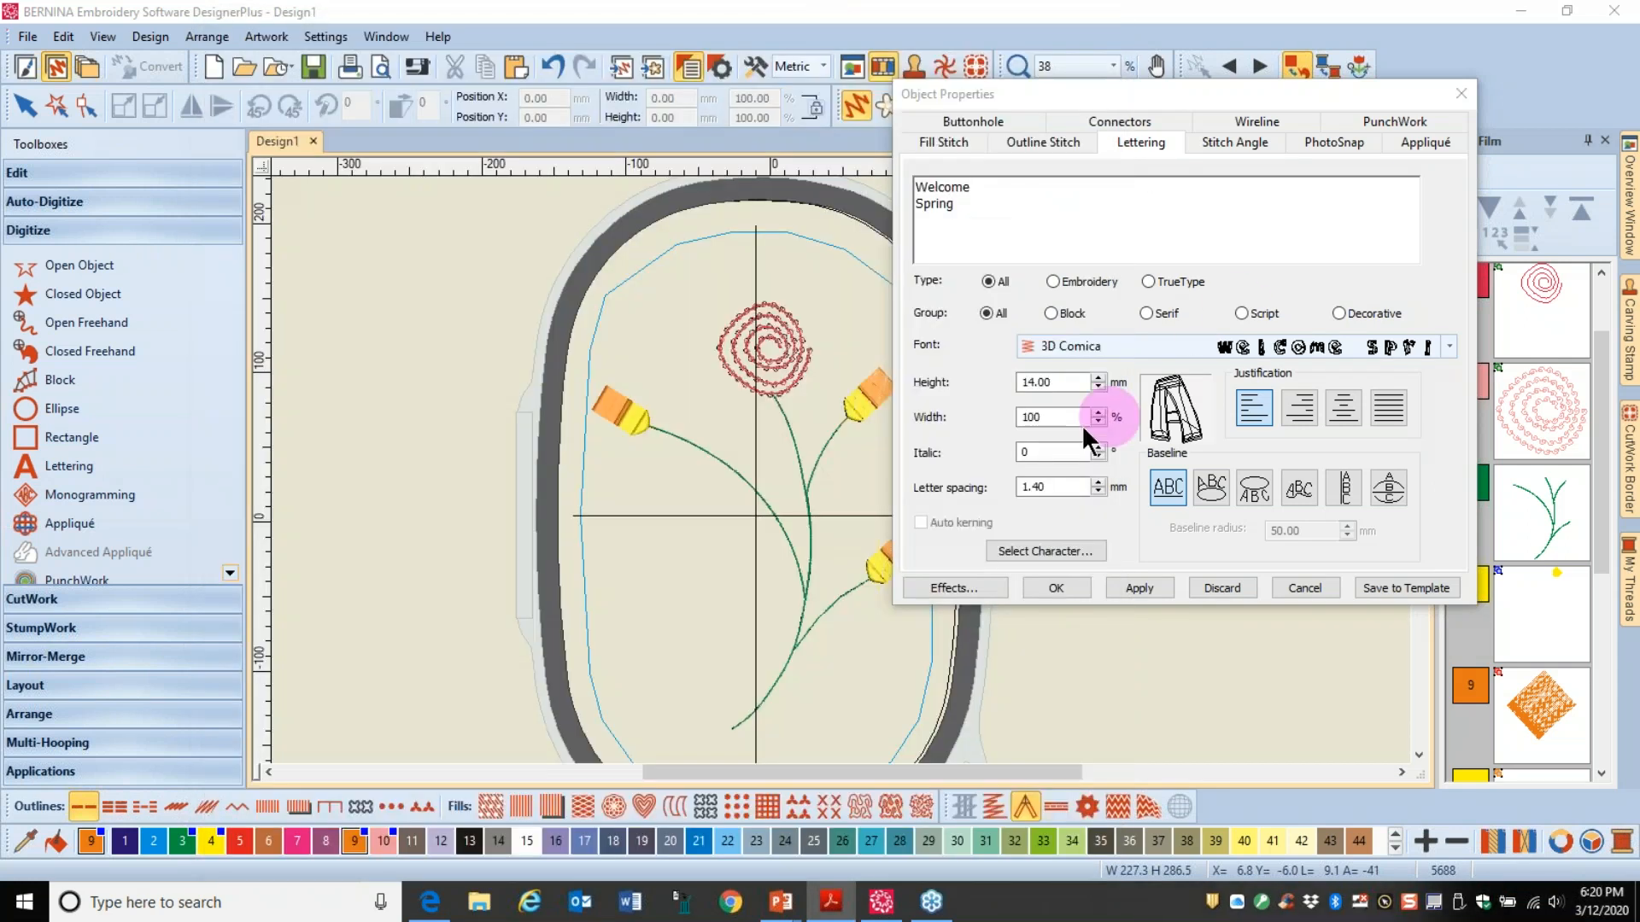
Step: Set the lettering height to 1" and place the text across the lower part of the stems
left_click(1057, 381)
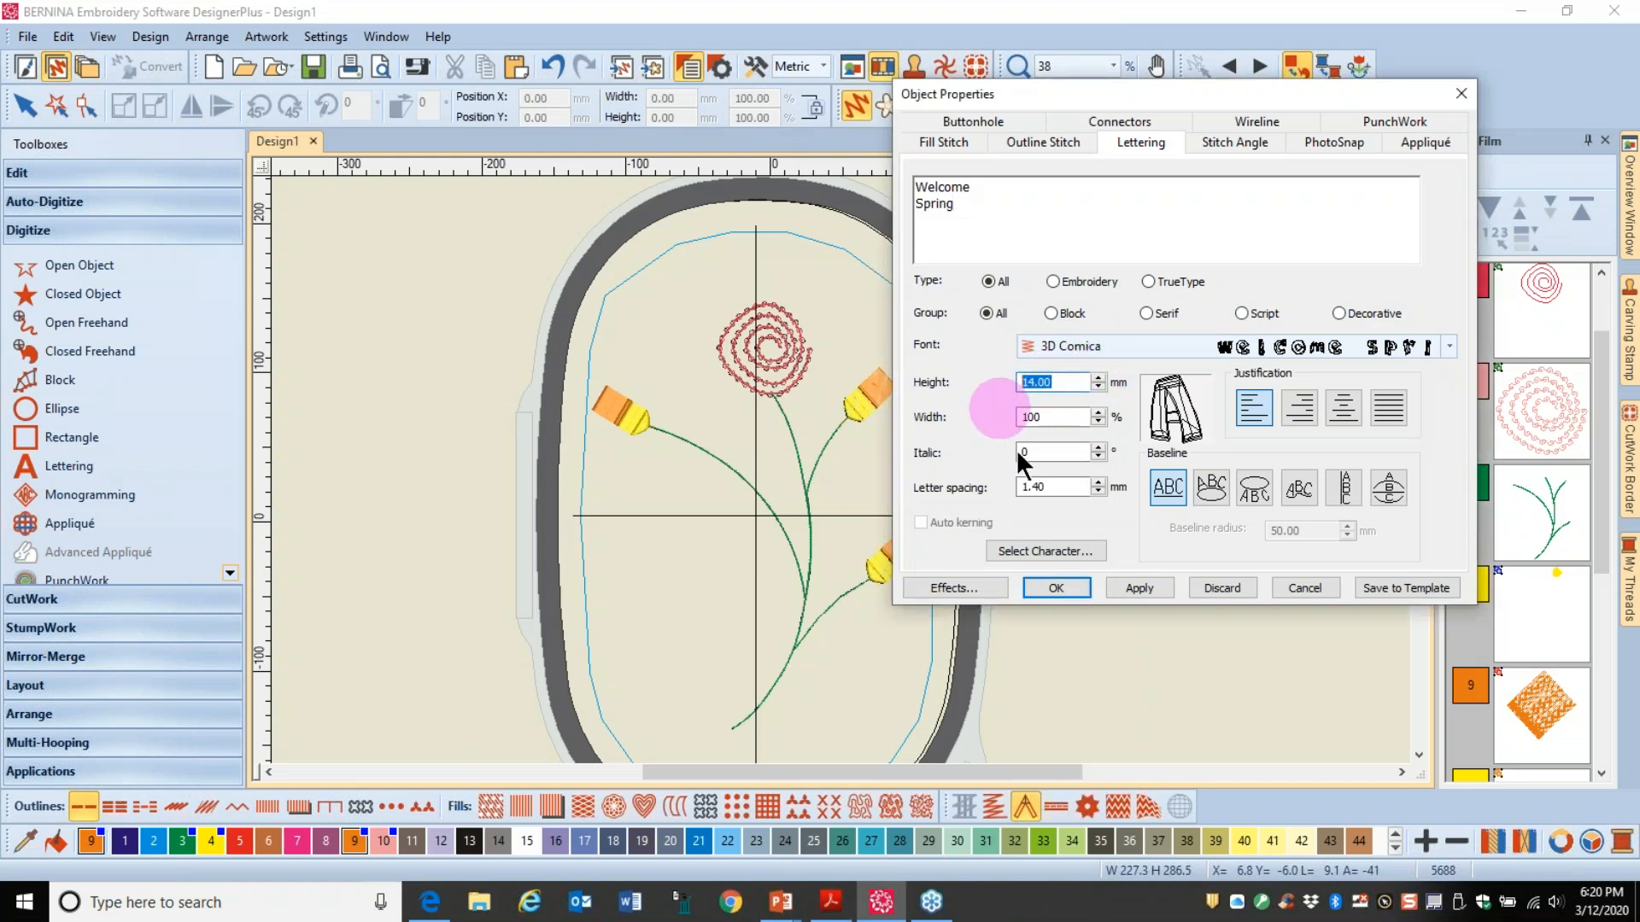
type("1")
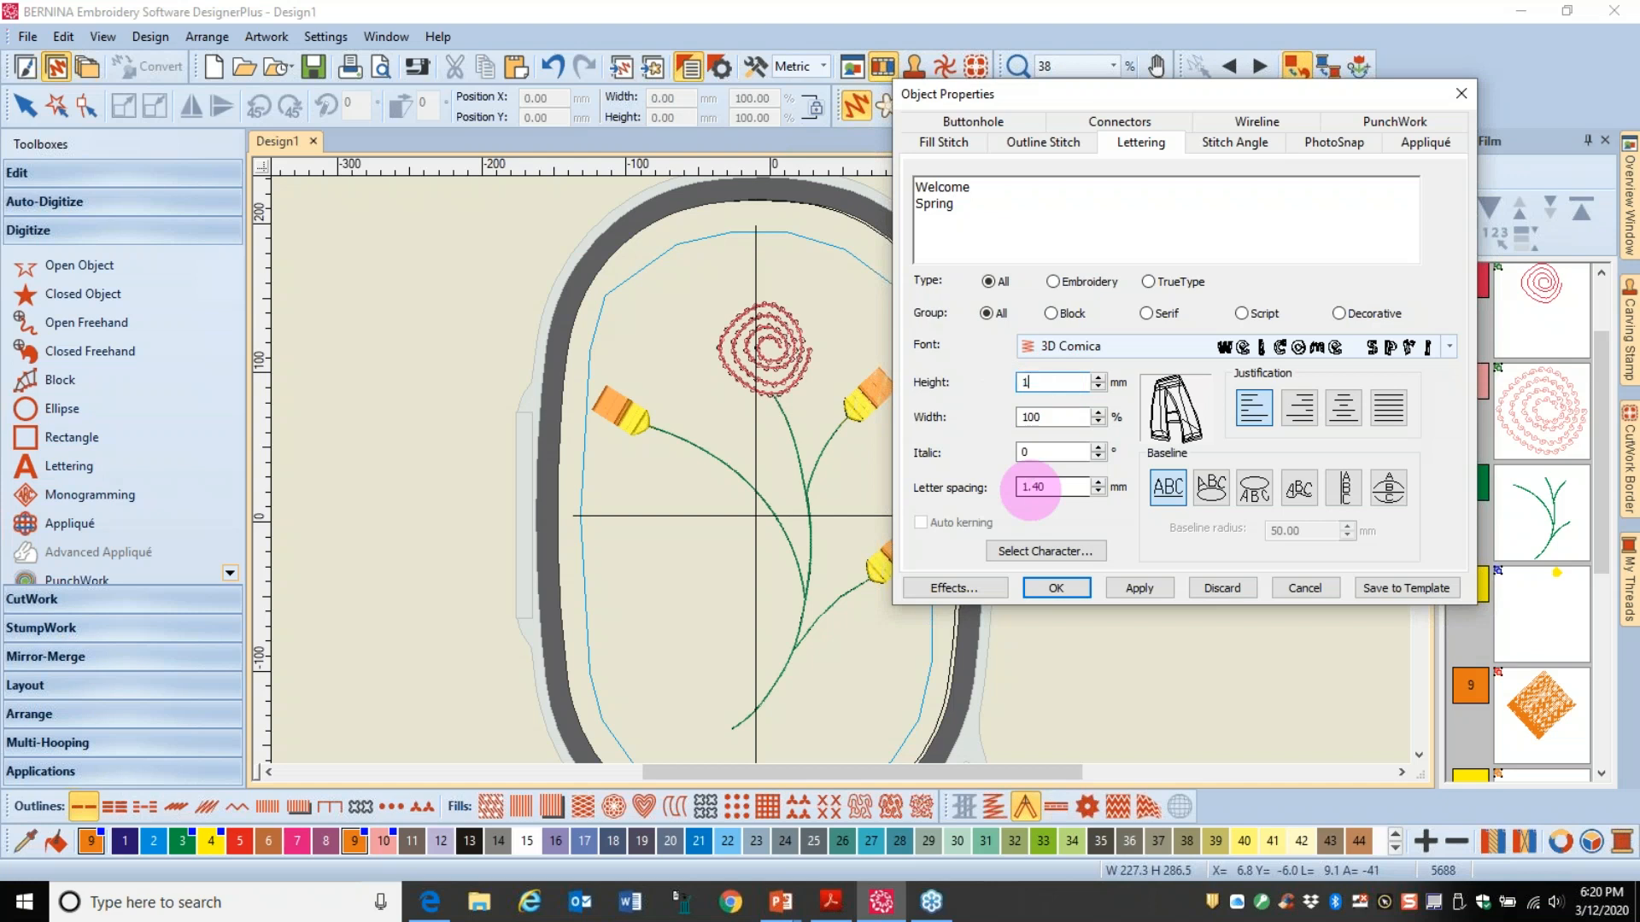
type("1")
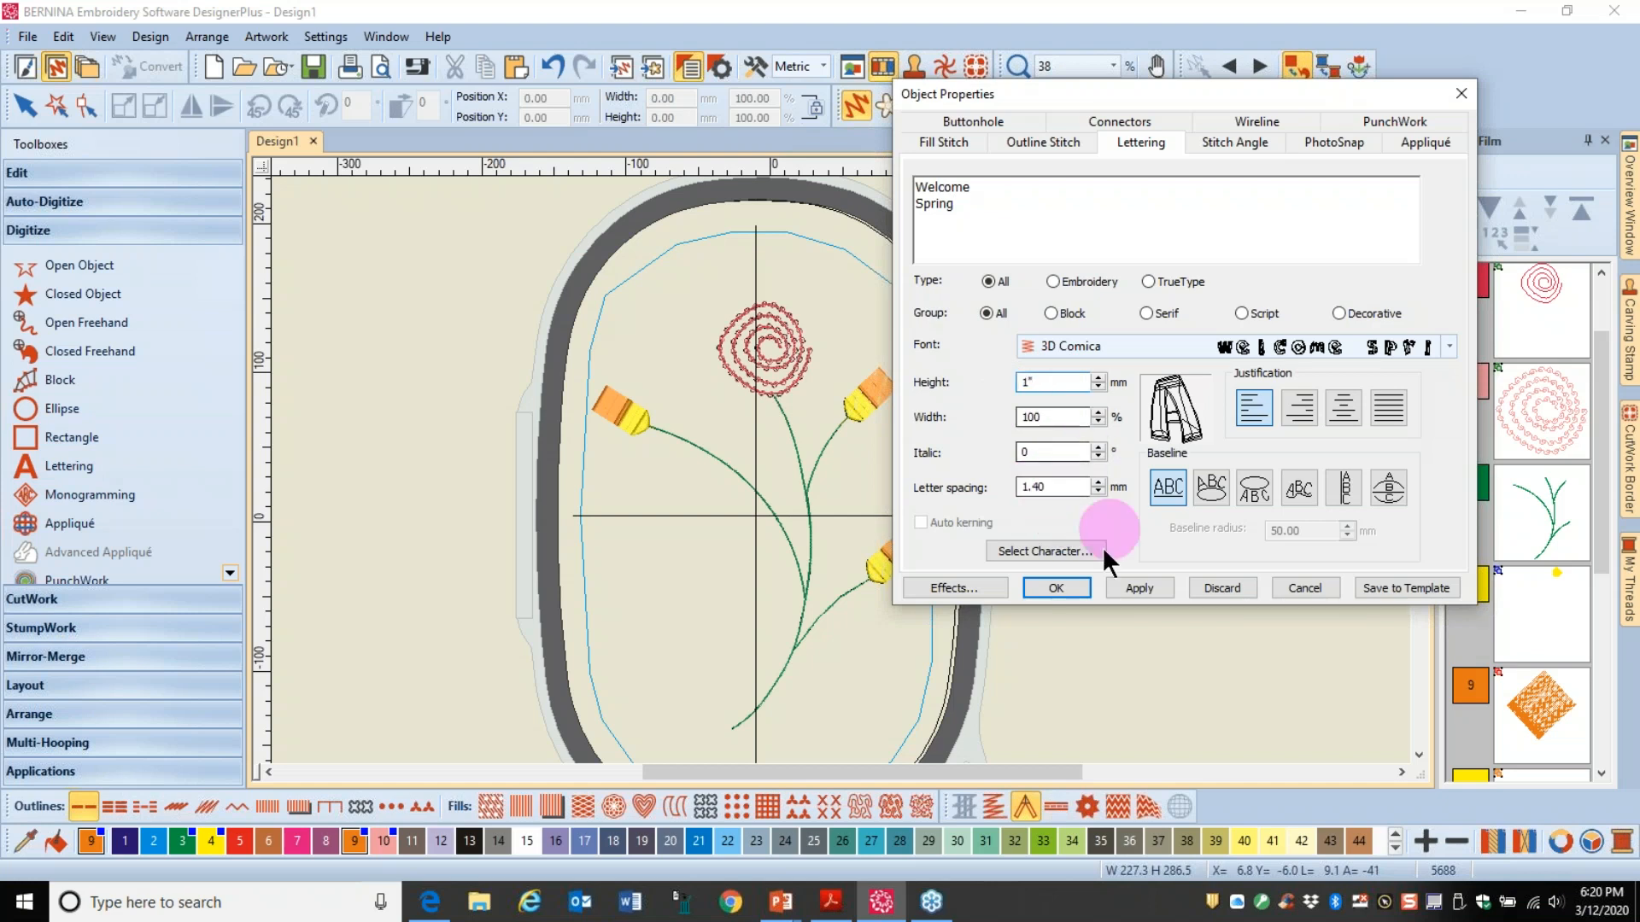
left_click(1063, 583)
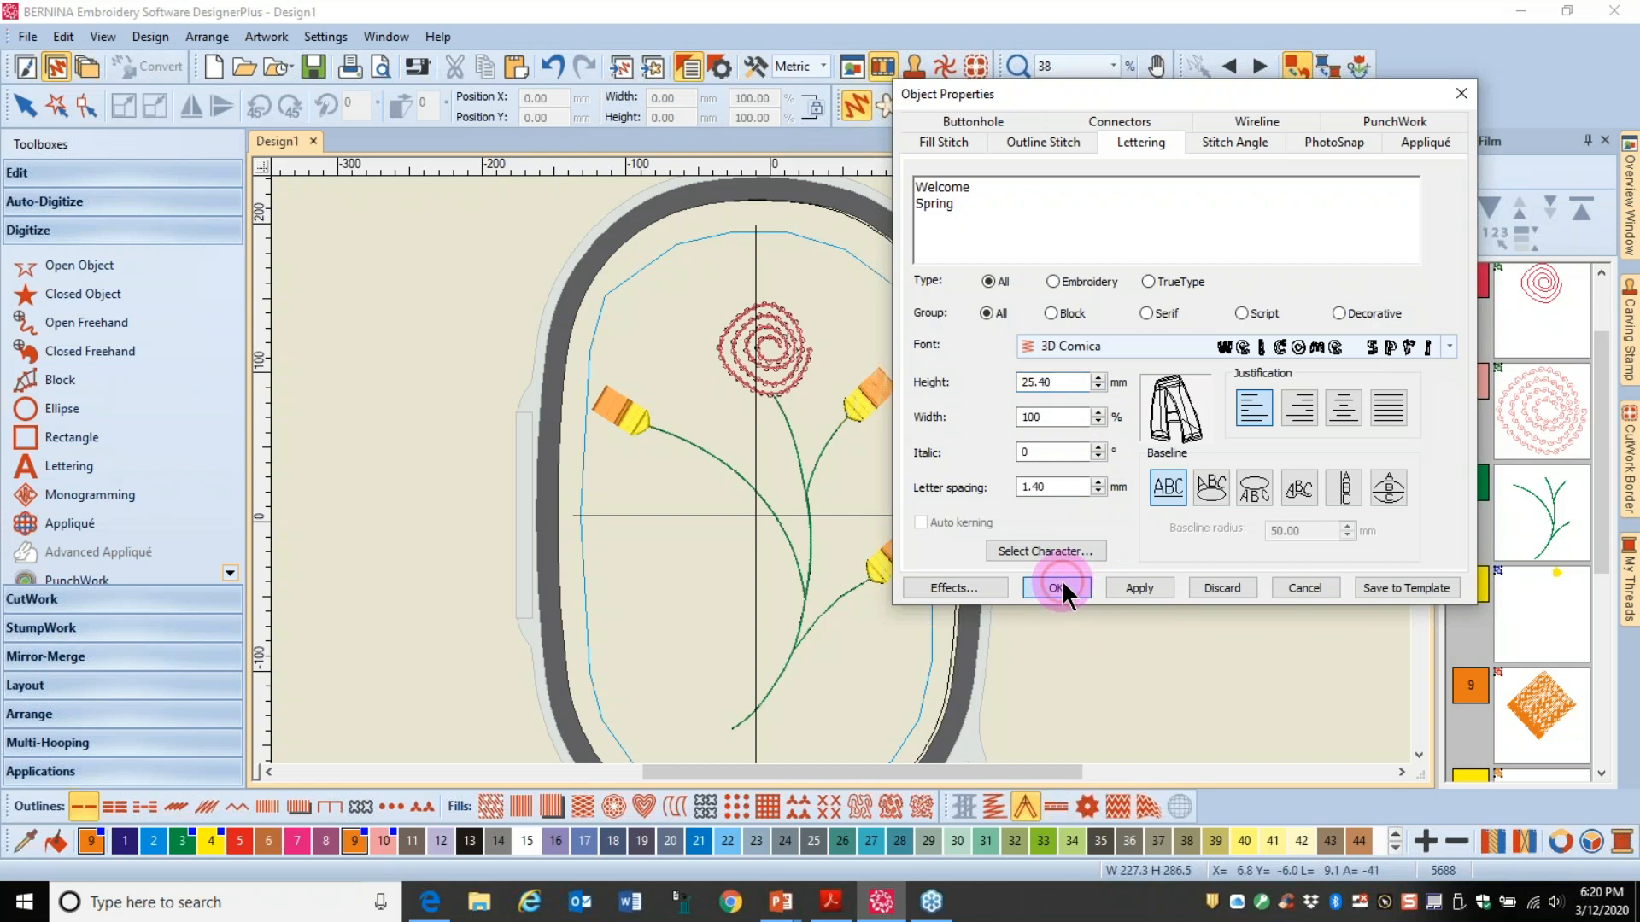
left_click(732, 638)
left_click(662, 643)
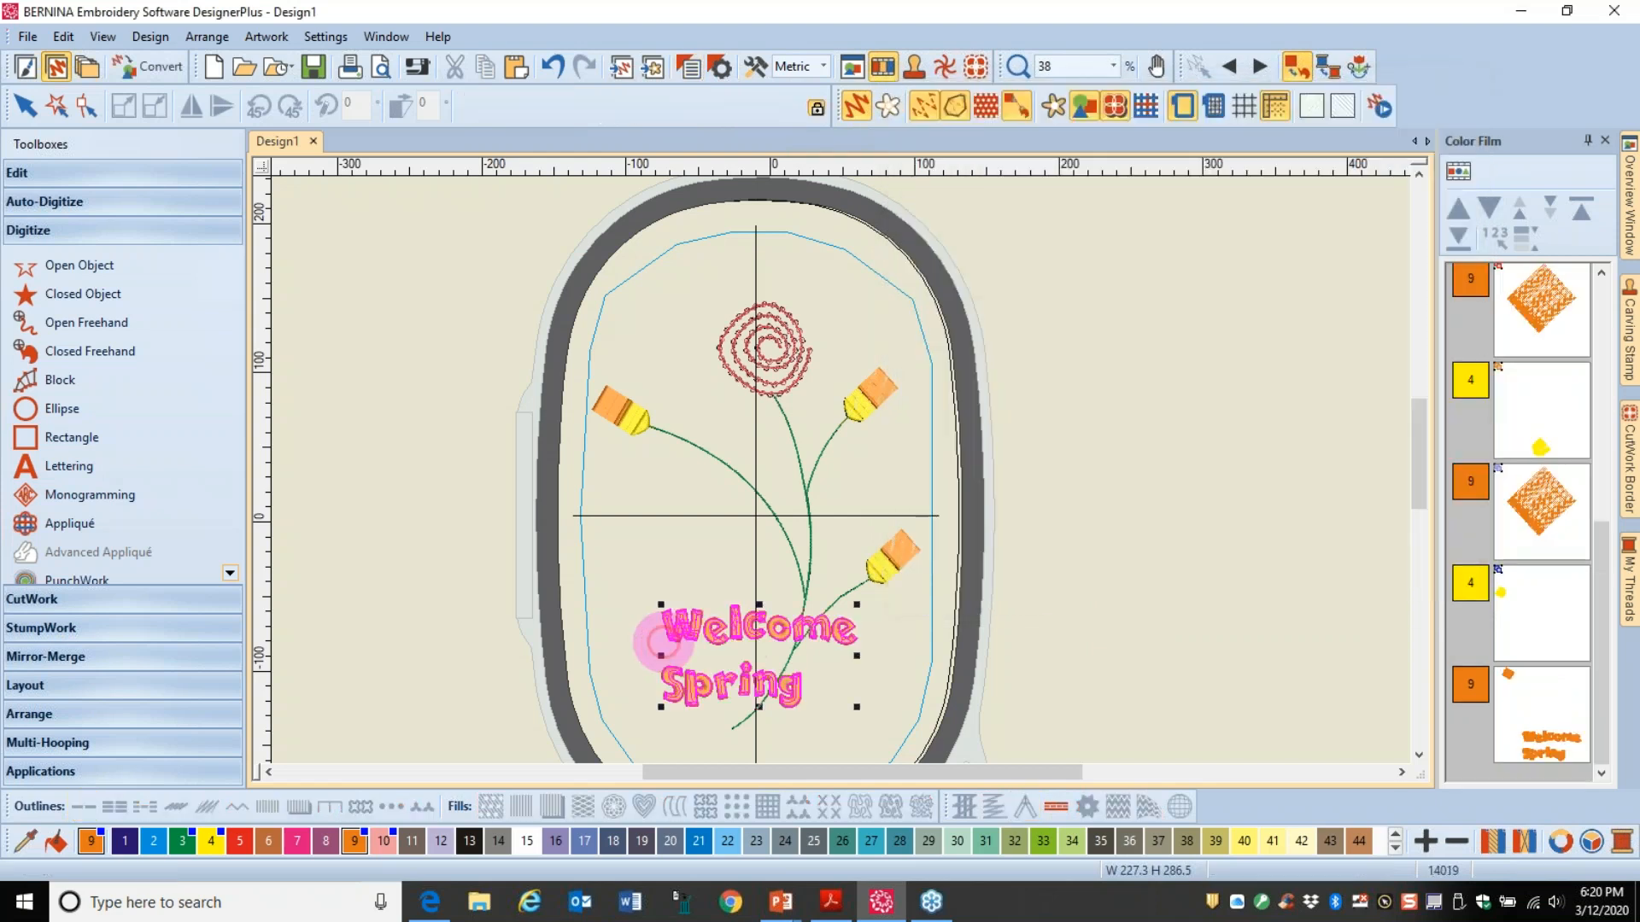
Step: Recolor the "Welcome Spring" lettering with blue thread color 21
left_click(802, 729)
left_click(699, 841)
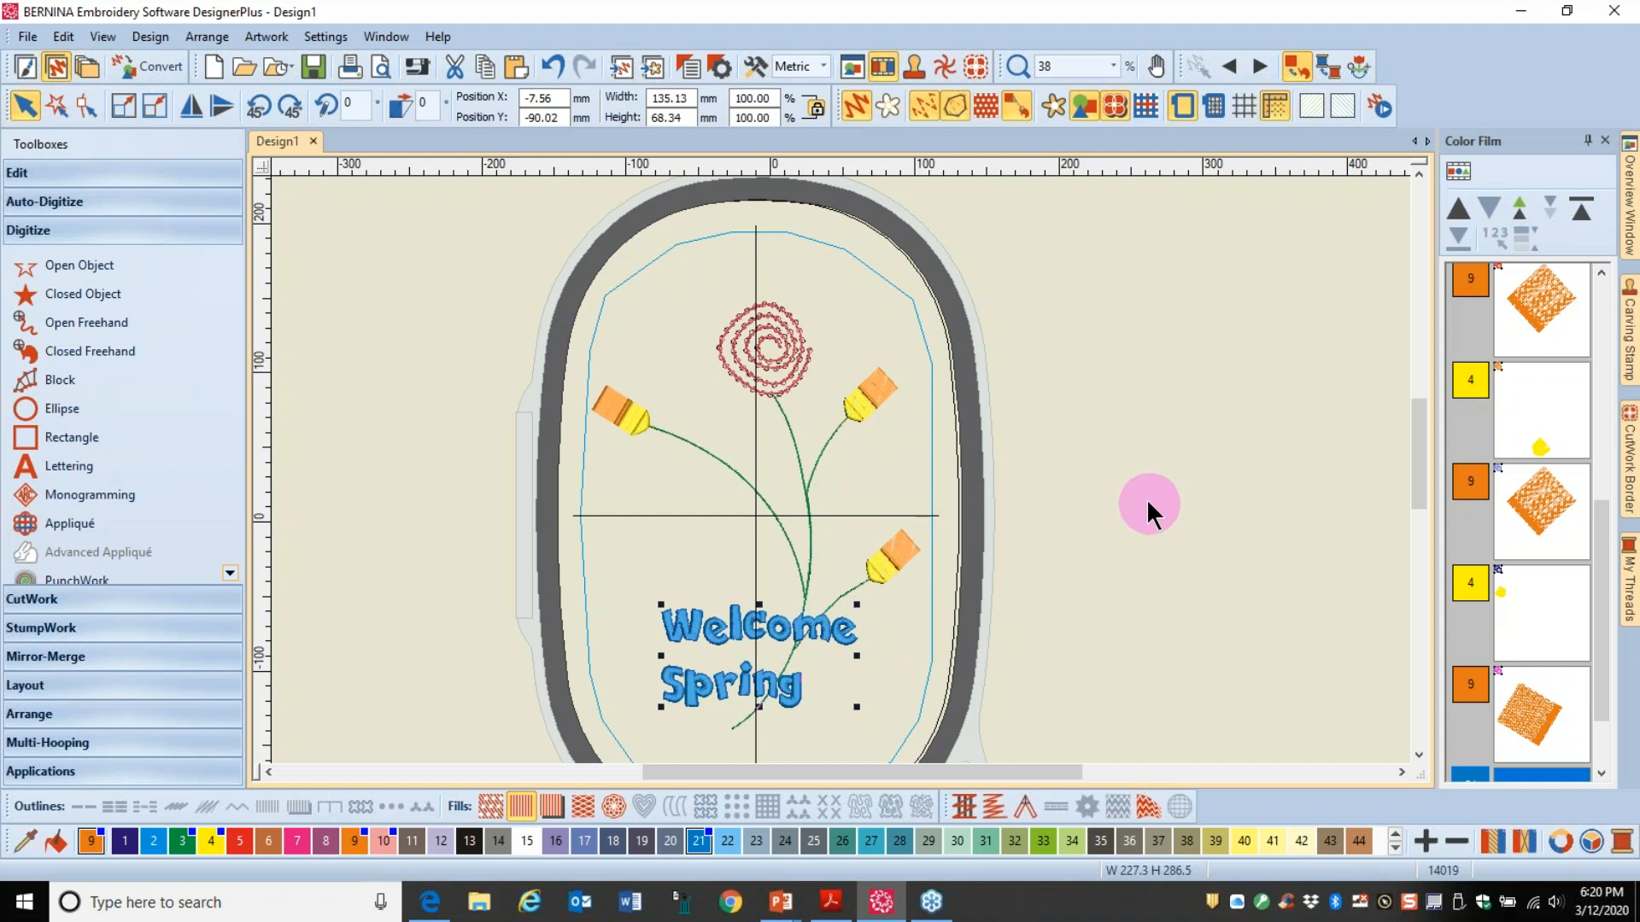
Step: Digitize a closed single-outline petal in thread color 27, about 69 by 62 mm, against the spiral flower center's upper-right edge
scroll(839, 471, "up", 1)
scroll(839, 468, "up", 1)
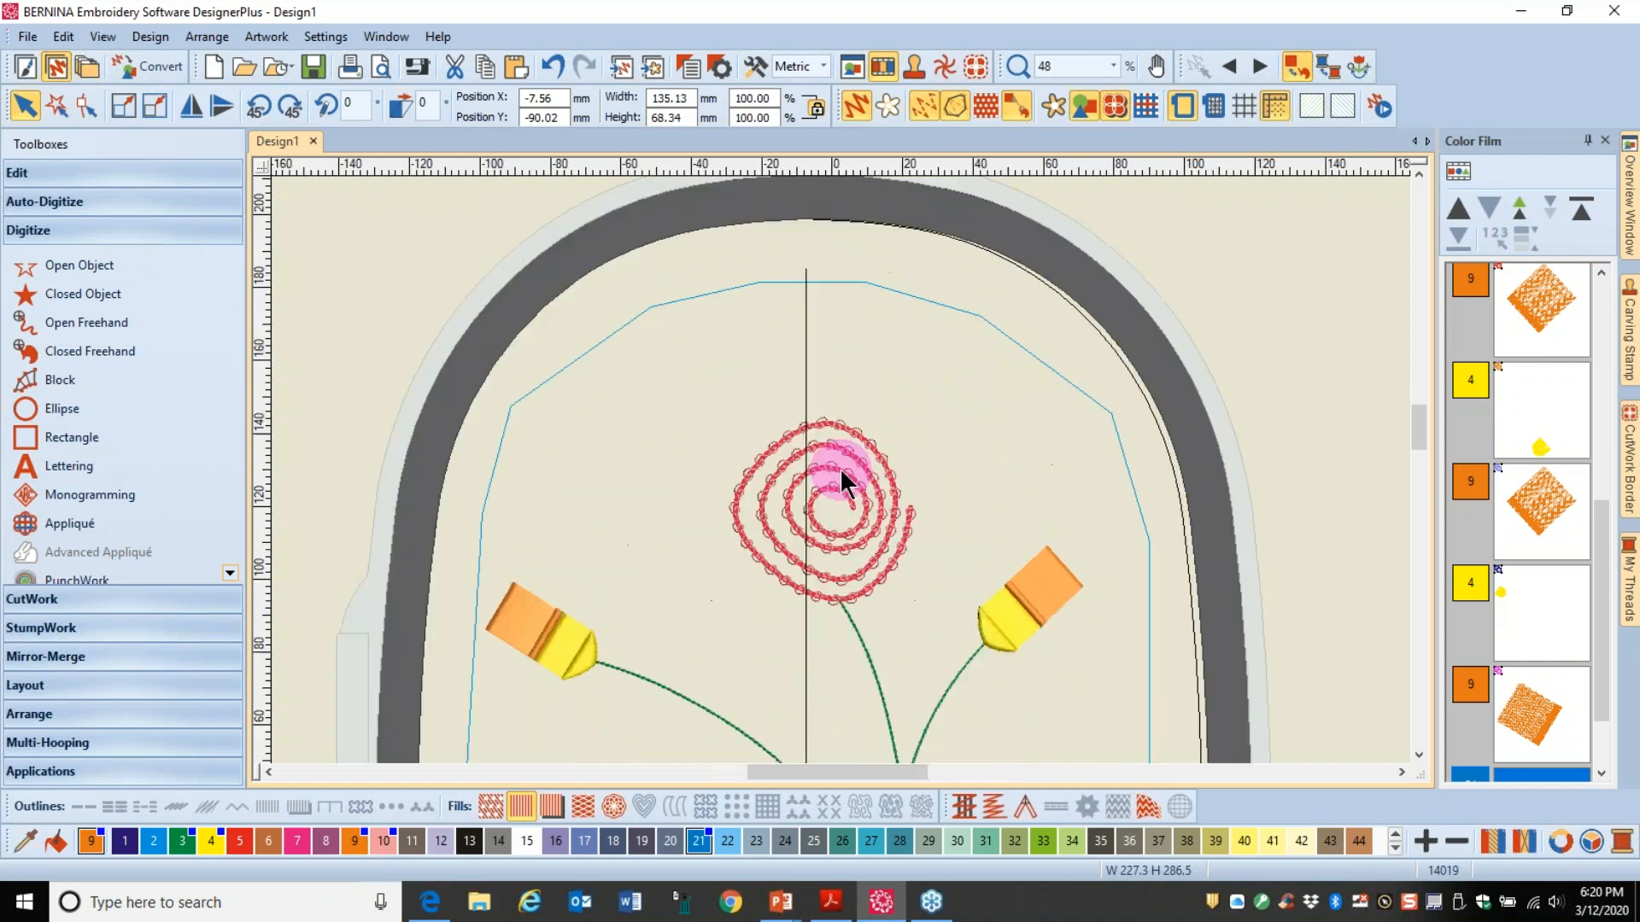
scroll(852, 629, "up", 1)
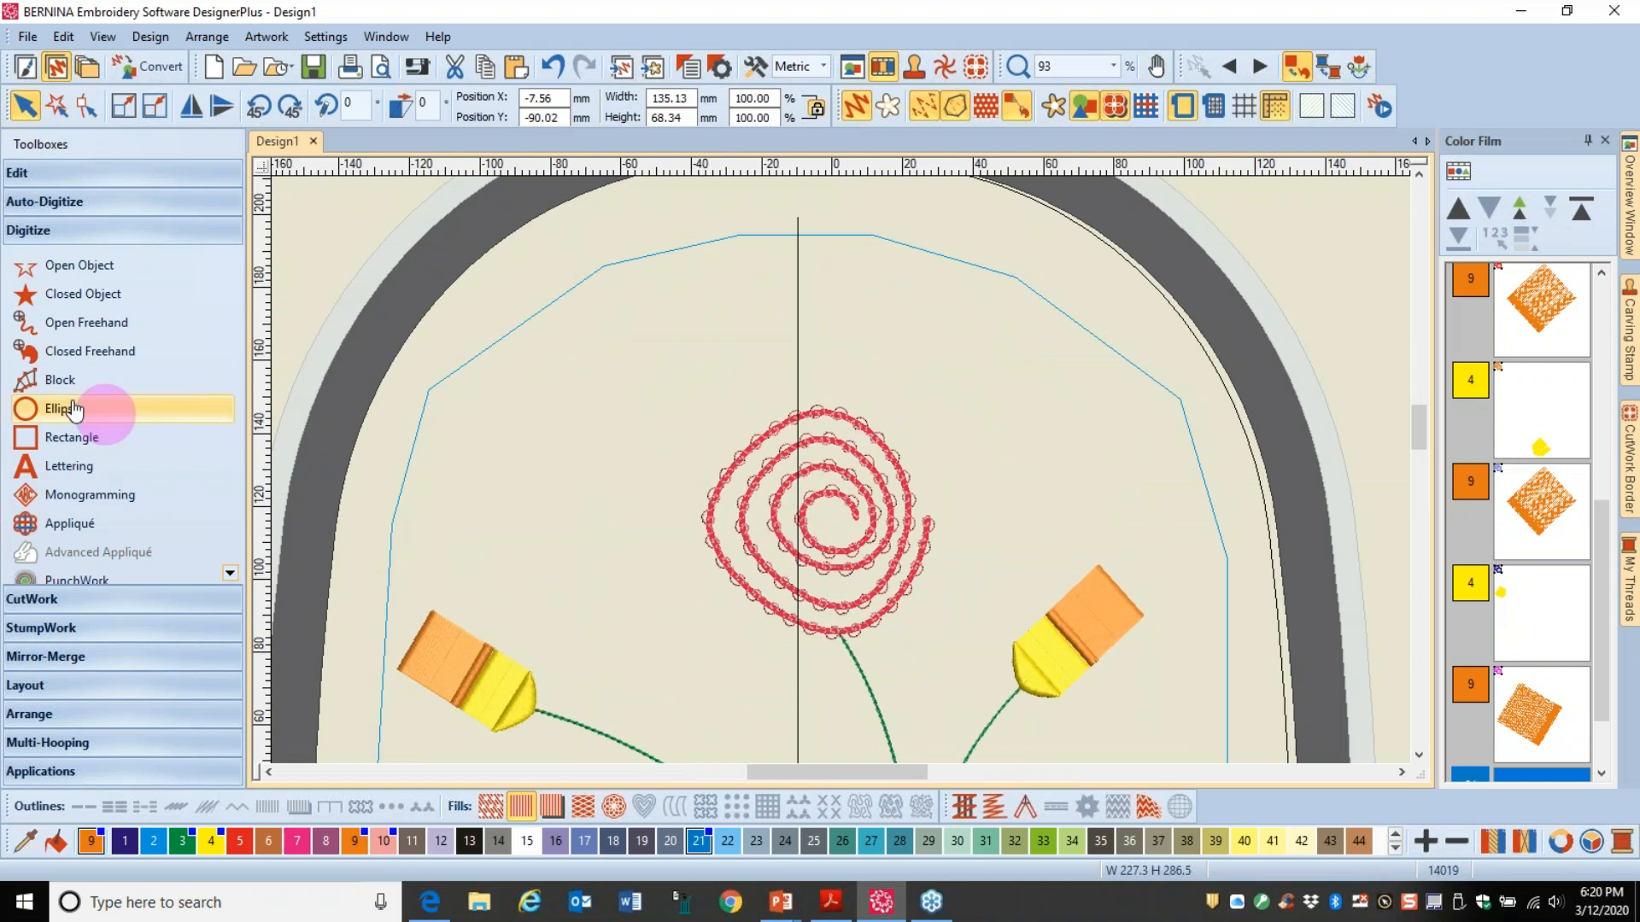
left_click(80, 298)
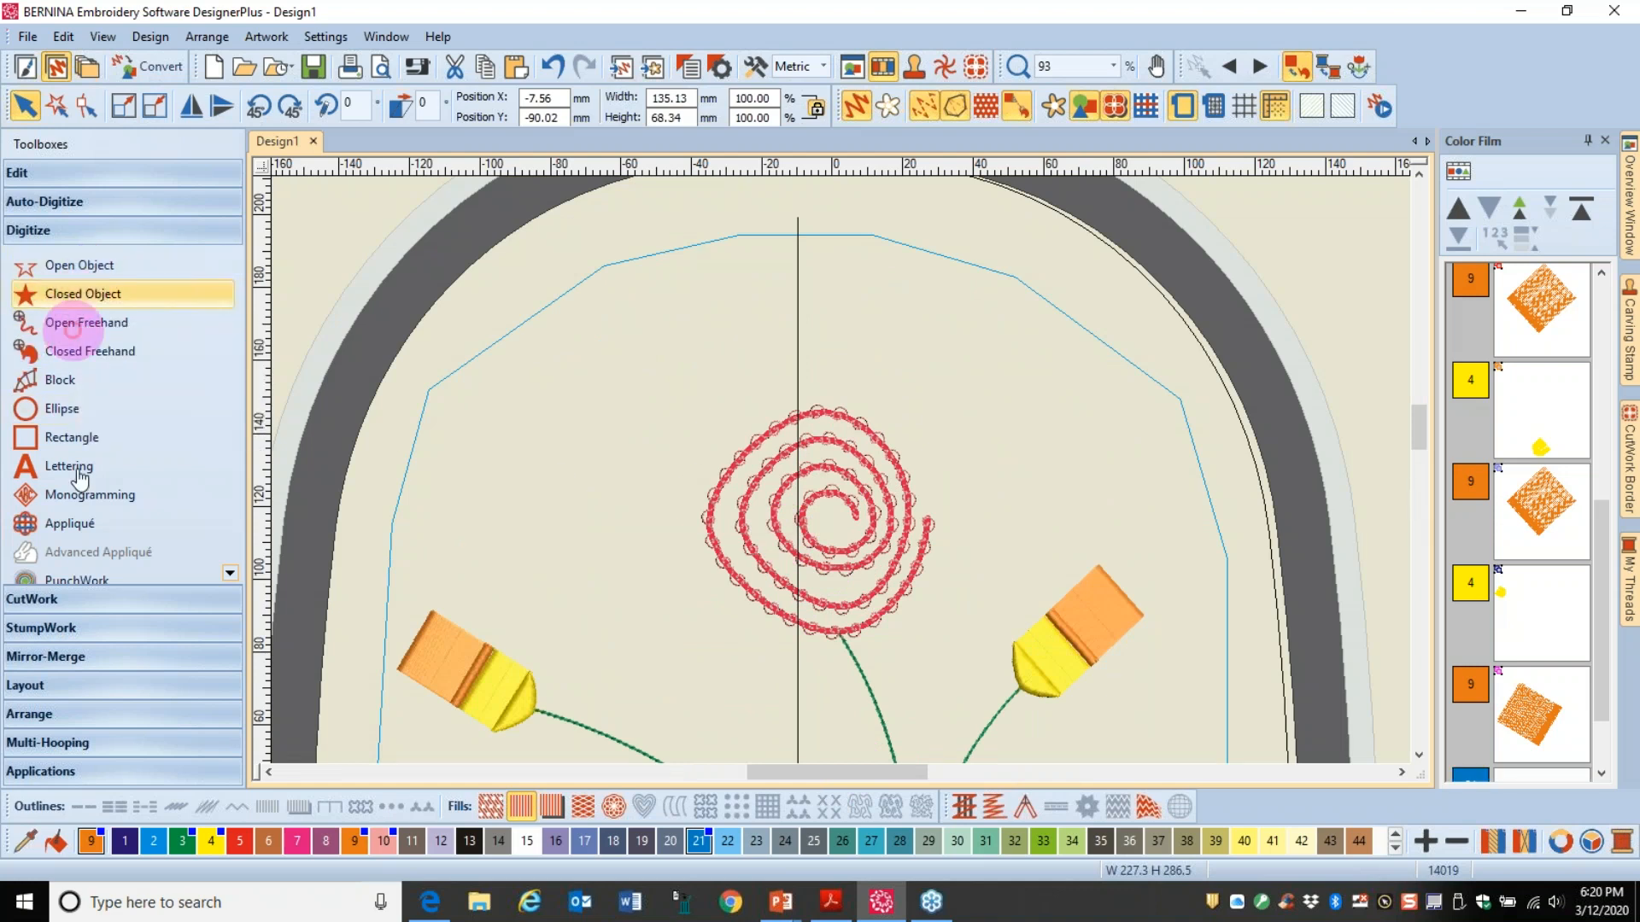
left_click(84, 808)
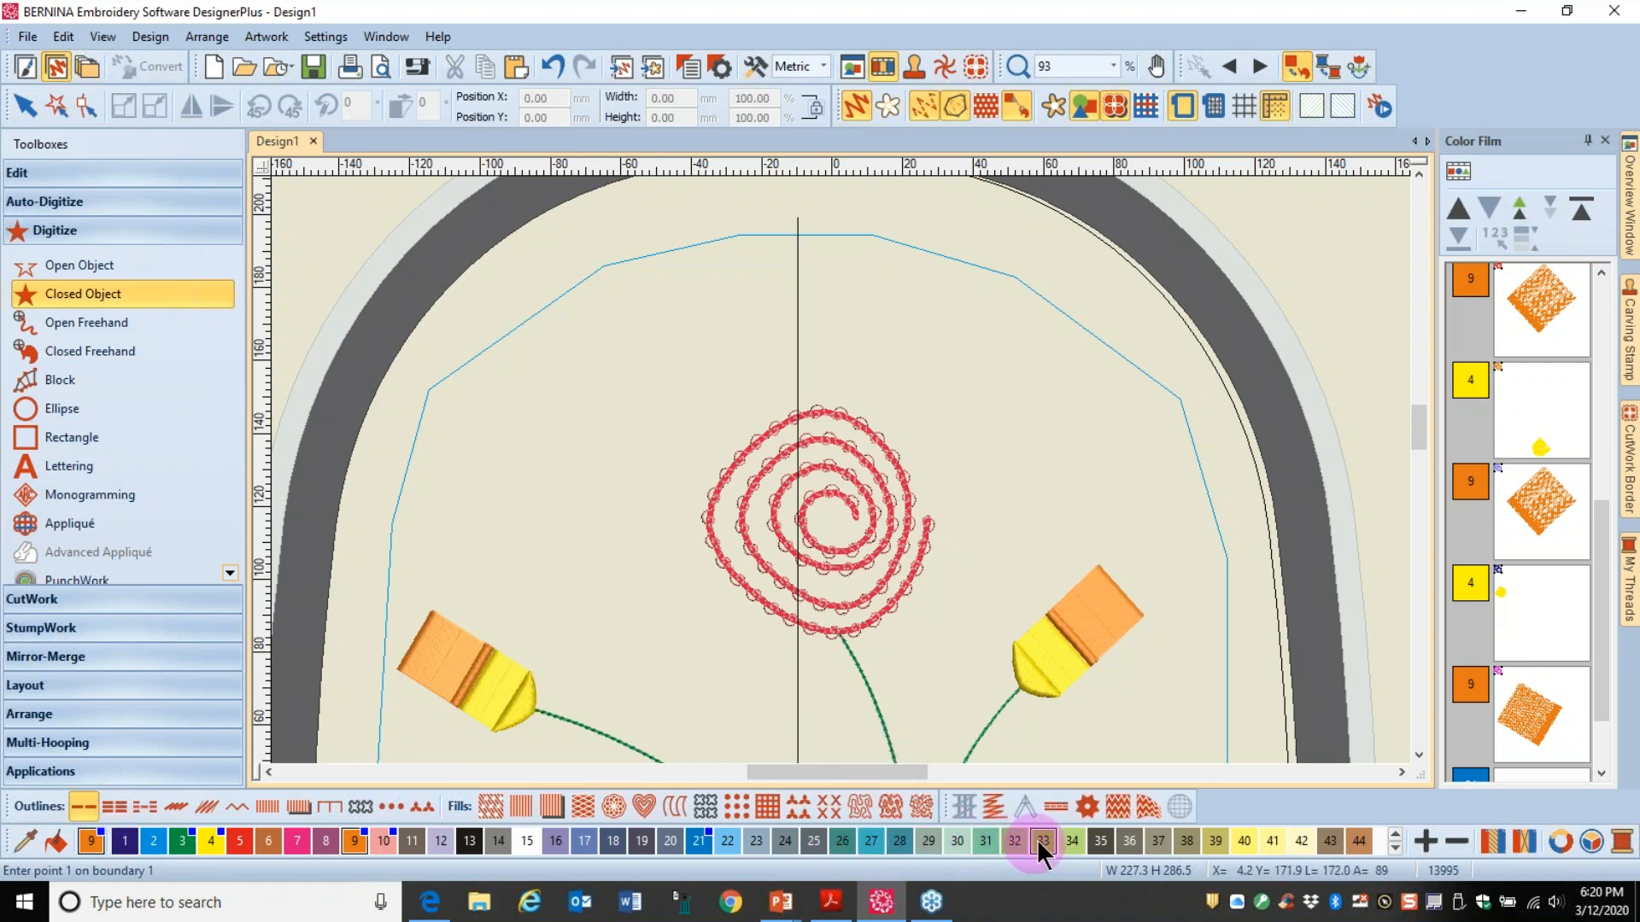
left_click(870, 840)
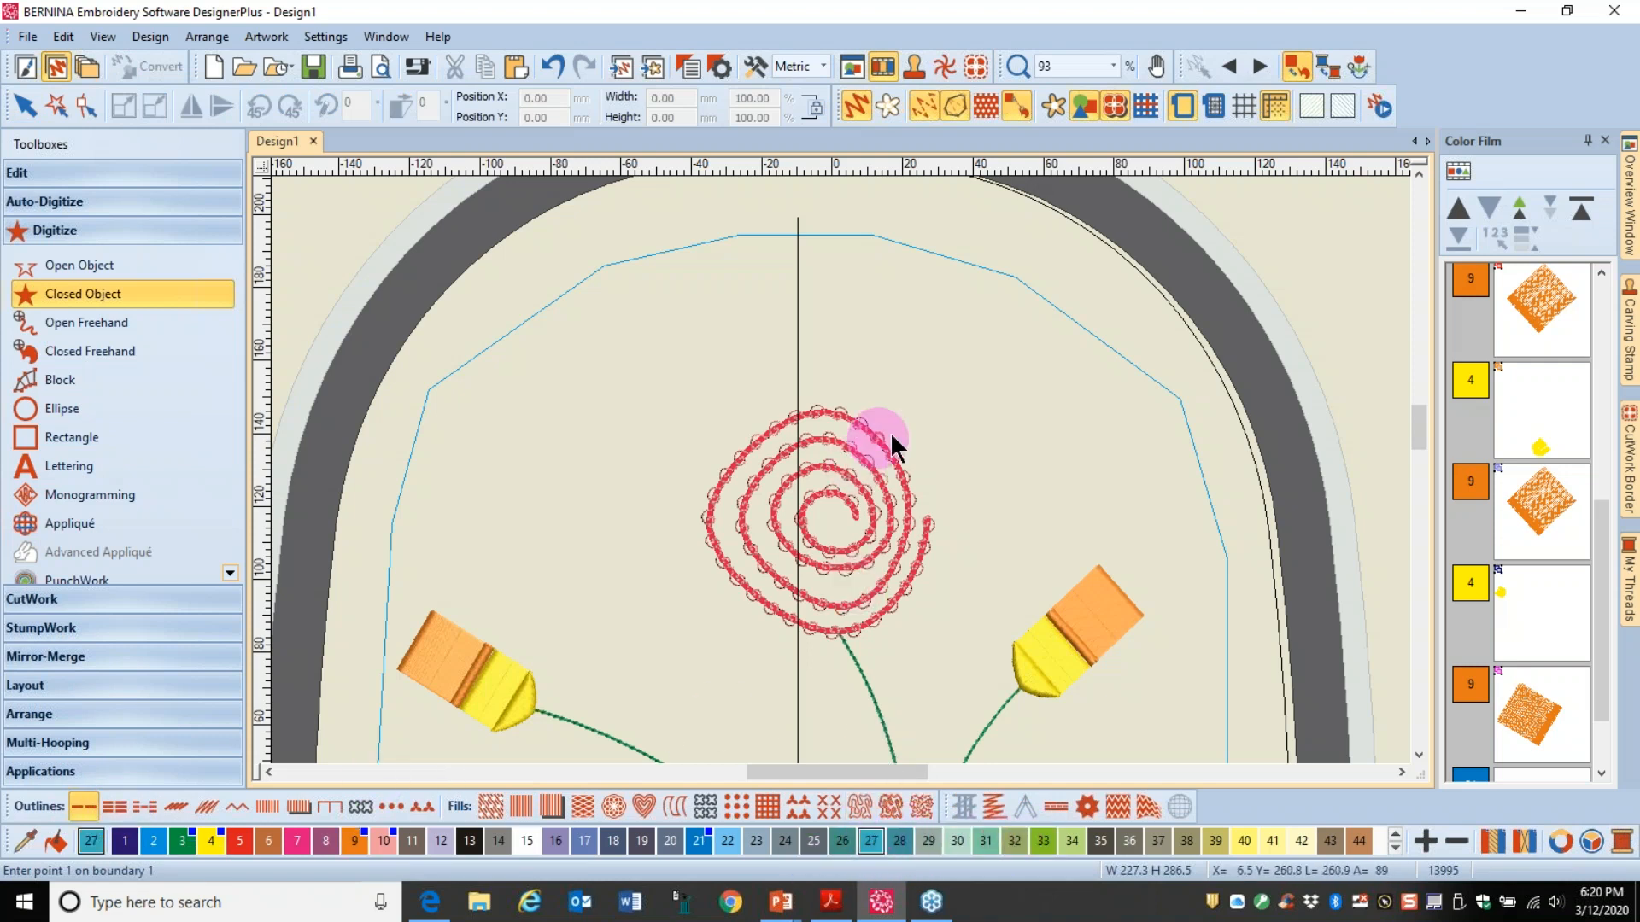
left_click(821, 397)
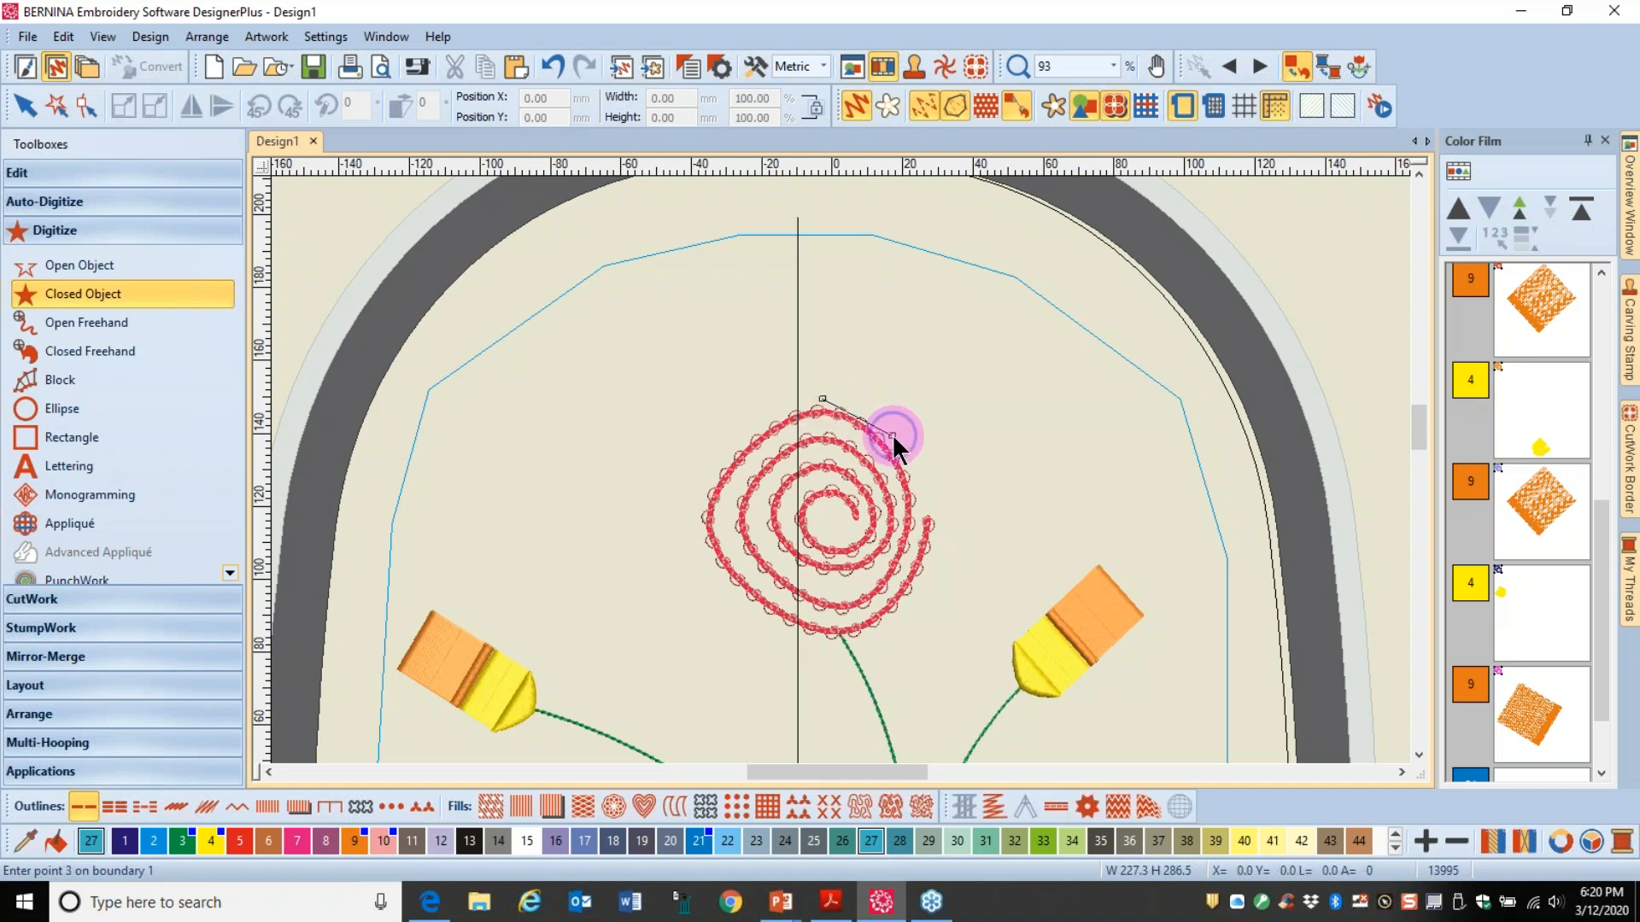
left_click(892, 435)
left_click(917, 484)
left_click(998, 479)
left_click(1060, 407)
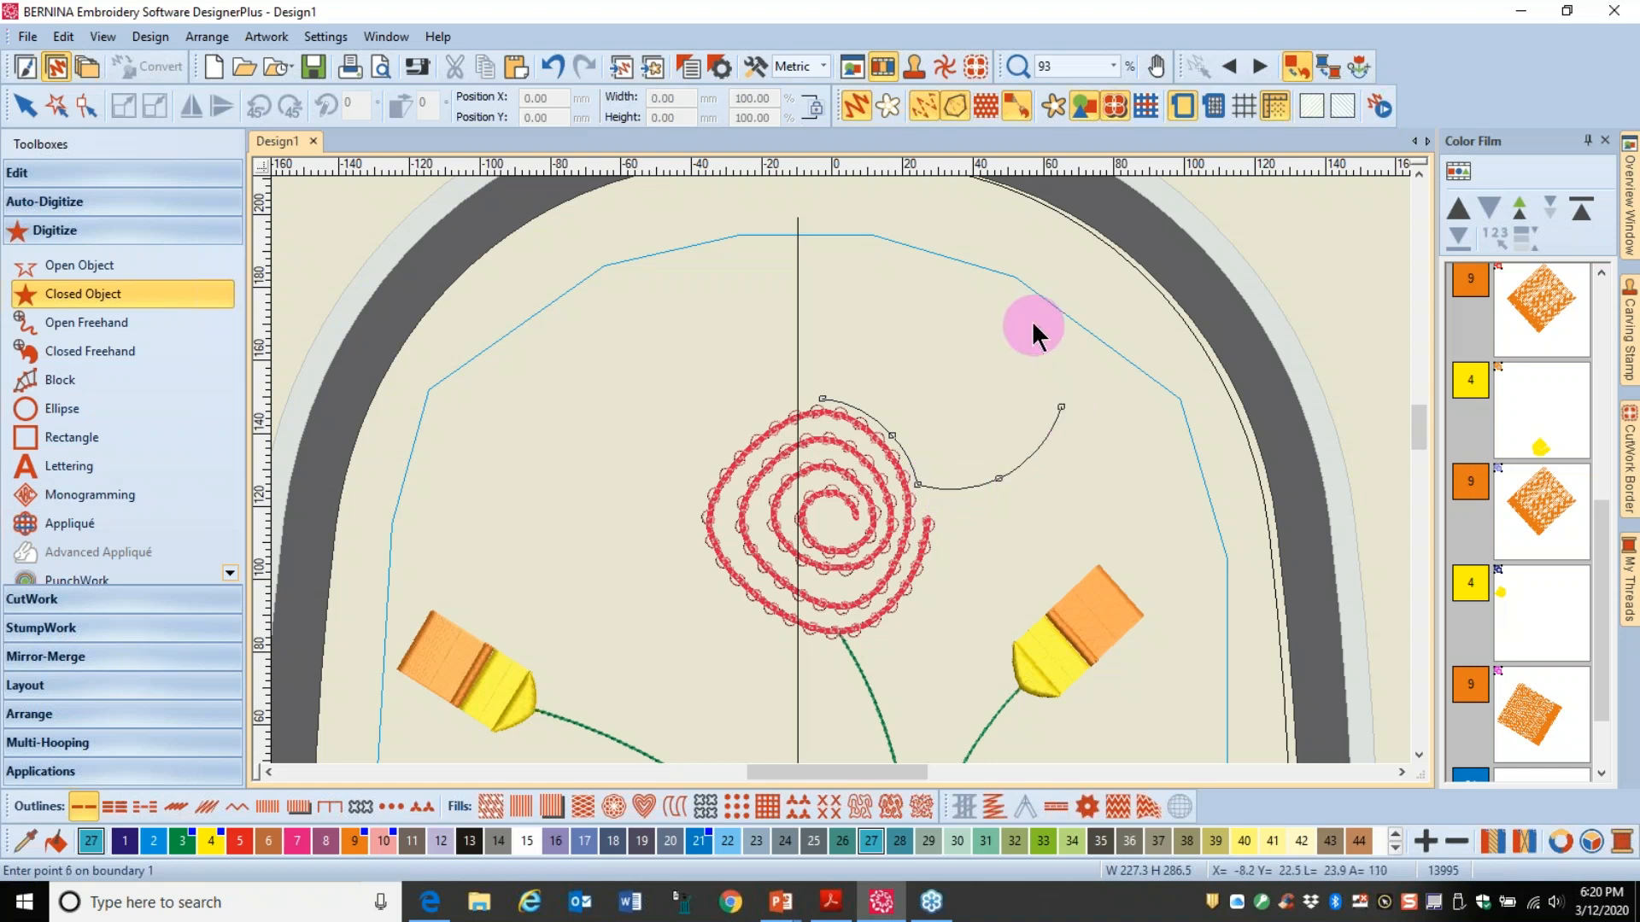
left_click(1030, 318)
left_click(955, 262)
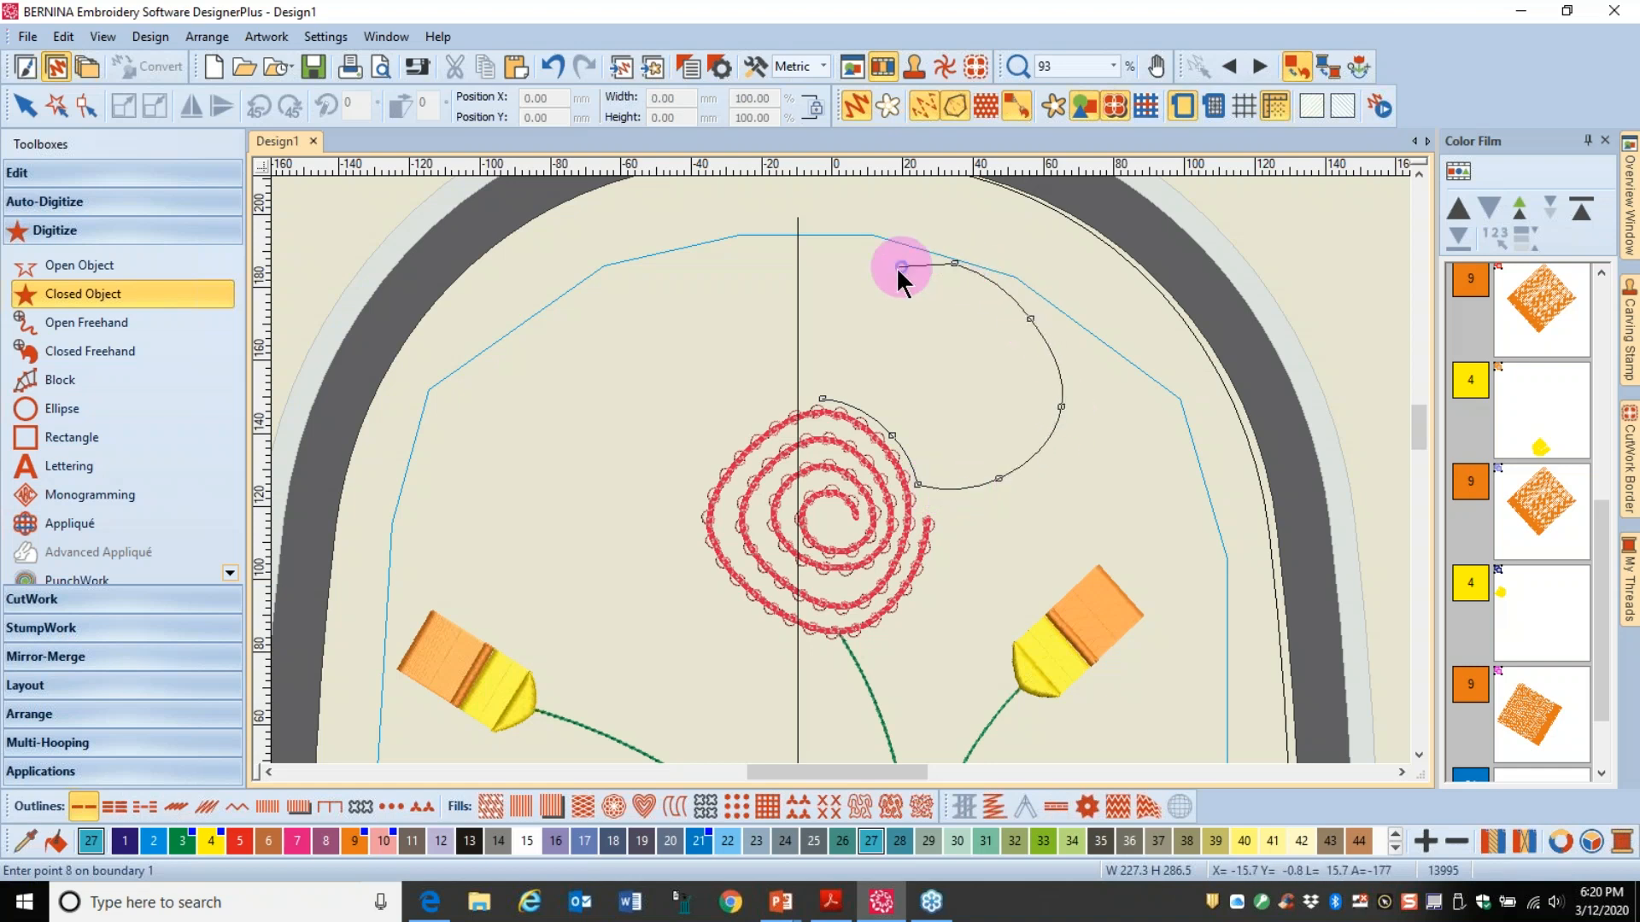
left_click(885, 276)
left_click(838, 321)
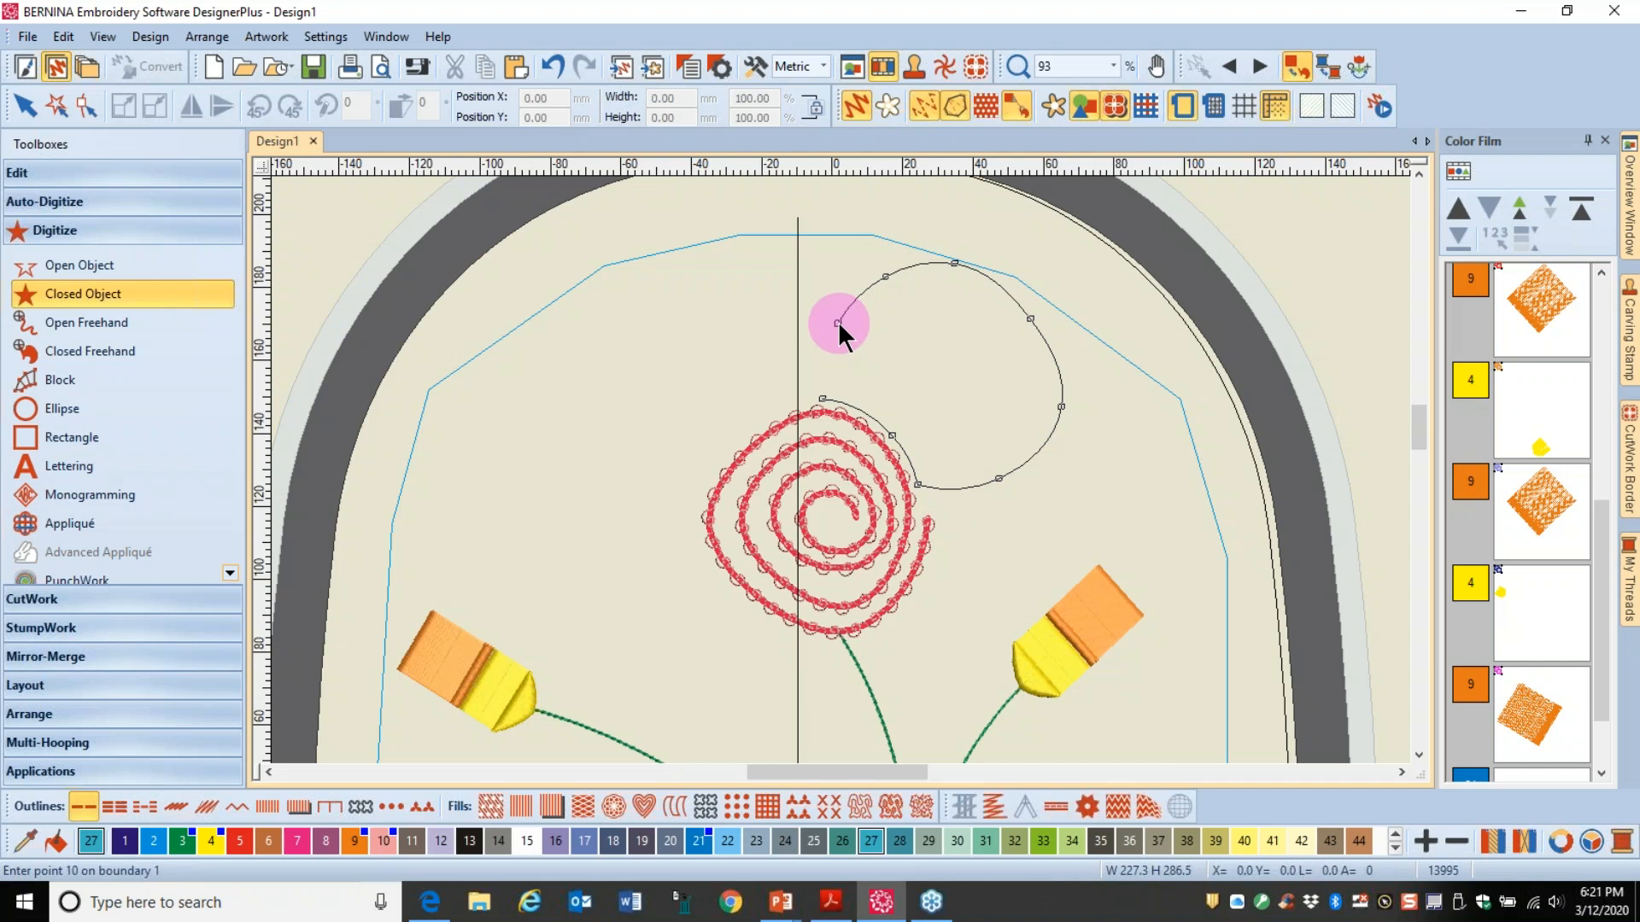
key("Return")
key("Return")
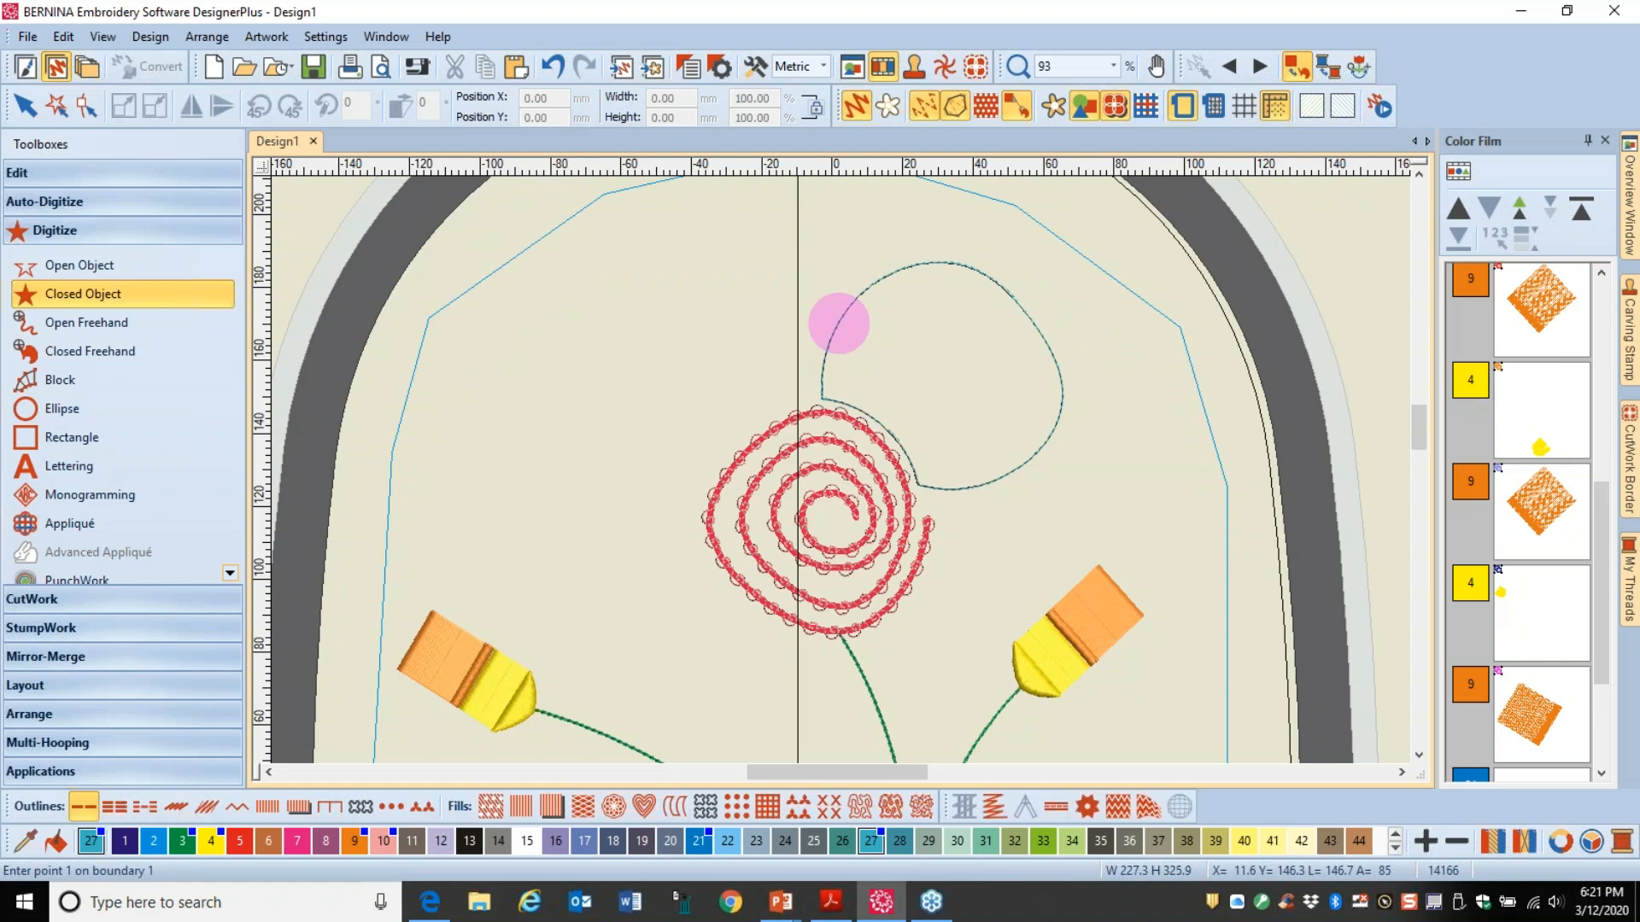
key("Escape")
Step: Give the petal a Ripple fill with a stitch spacing of 4.00 mm
left_click(906, 267)
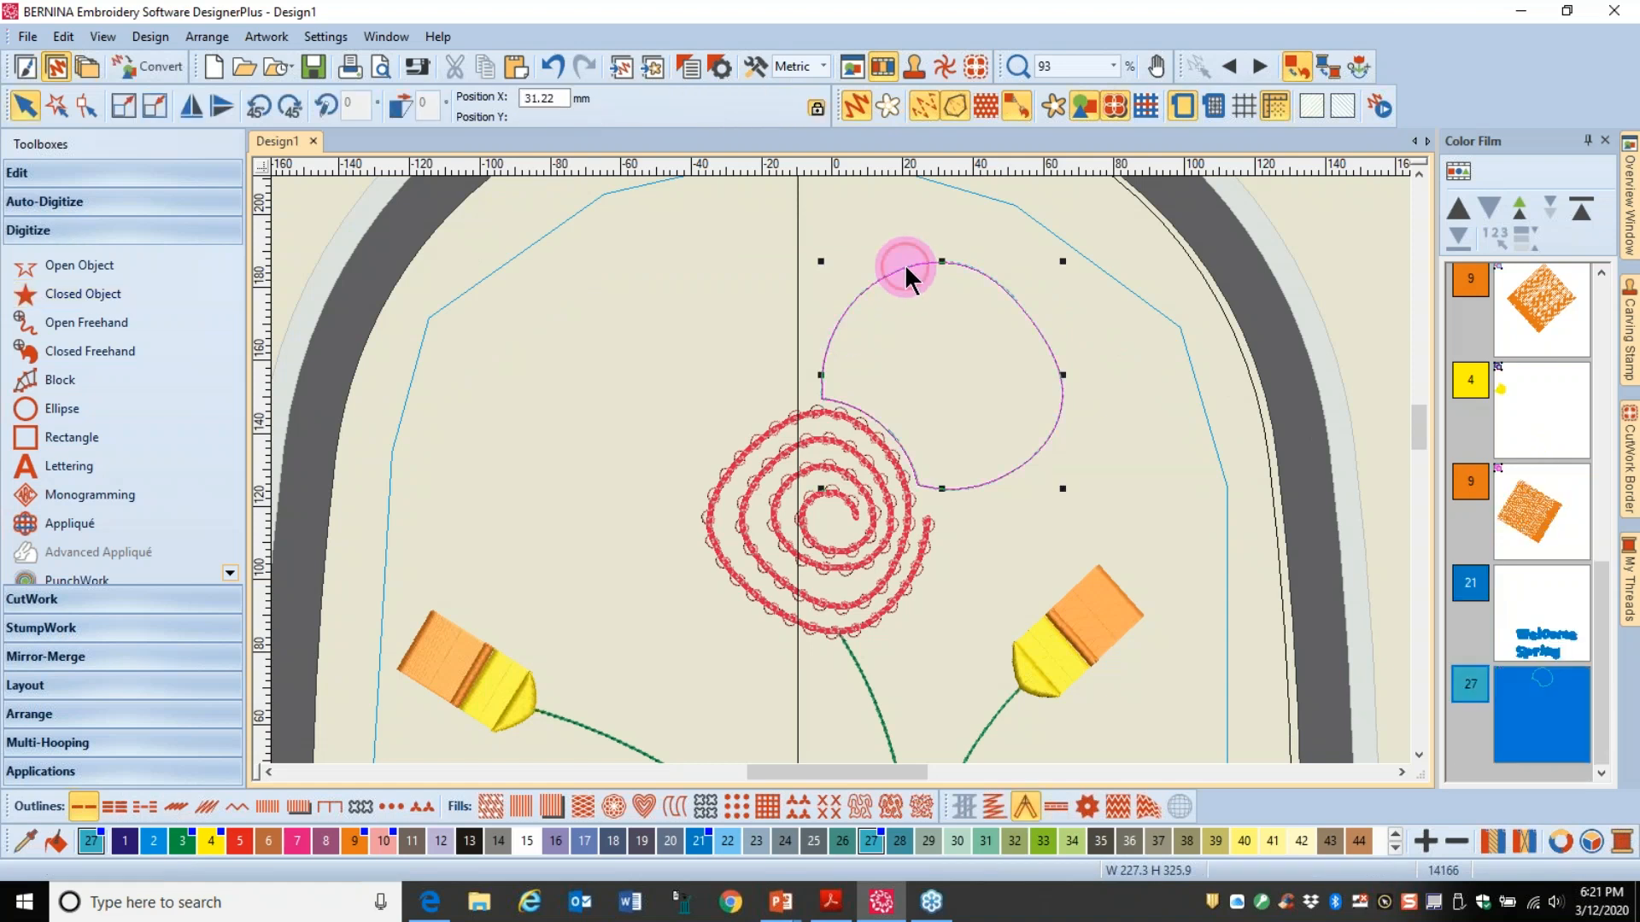
left_click(645, 807)
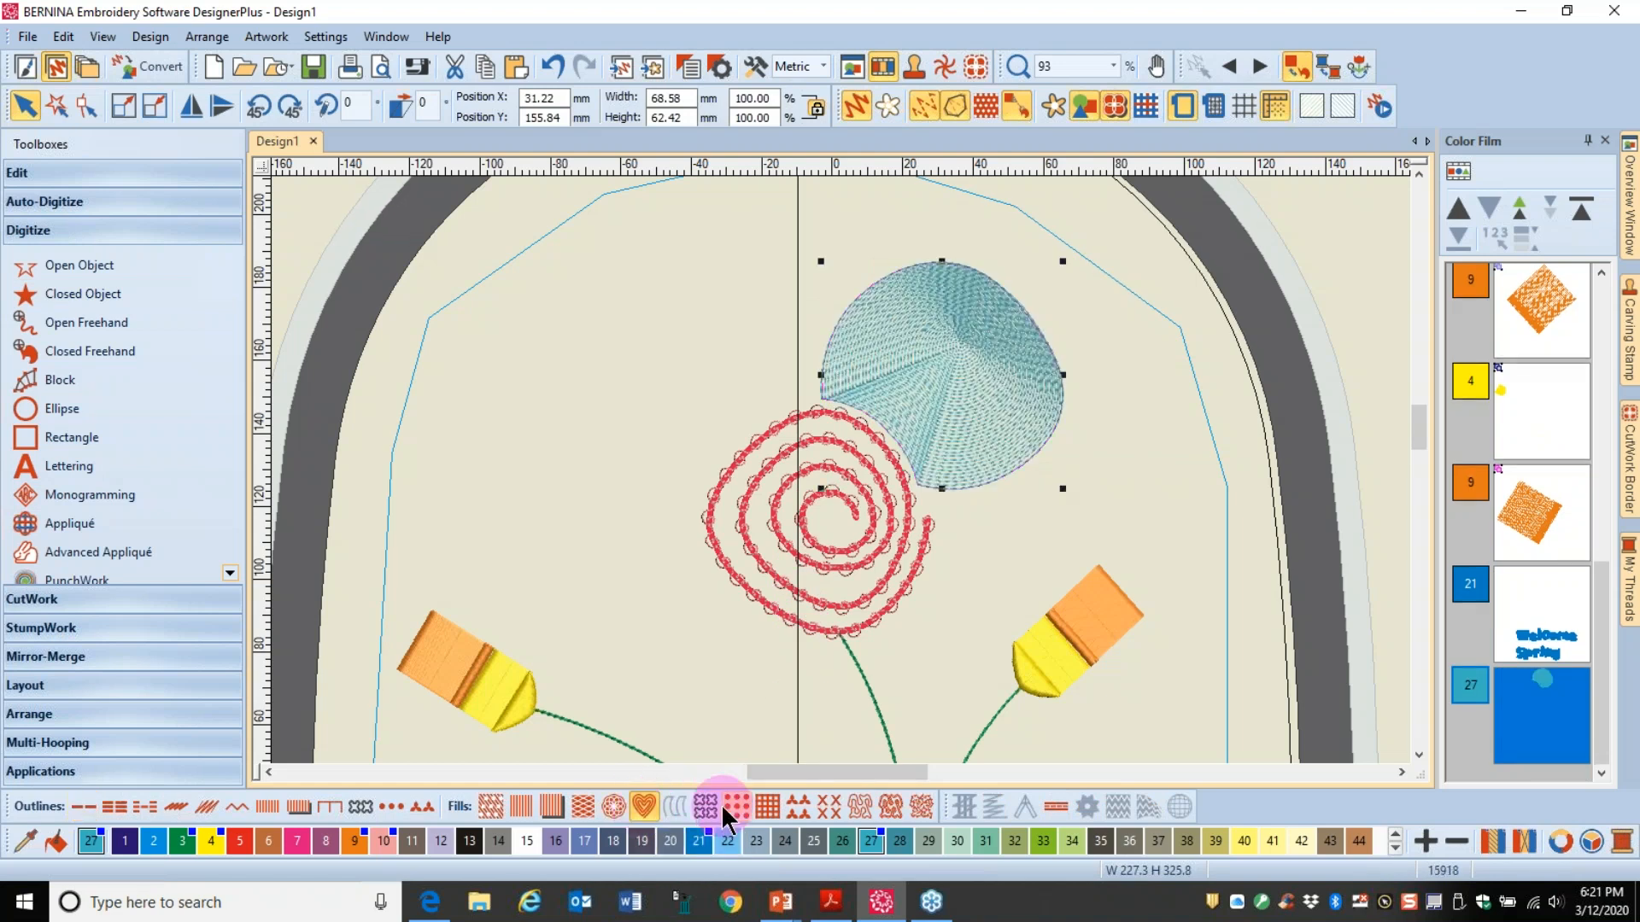
double_click(960, 394)
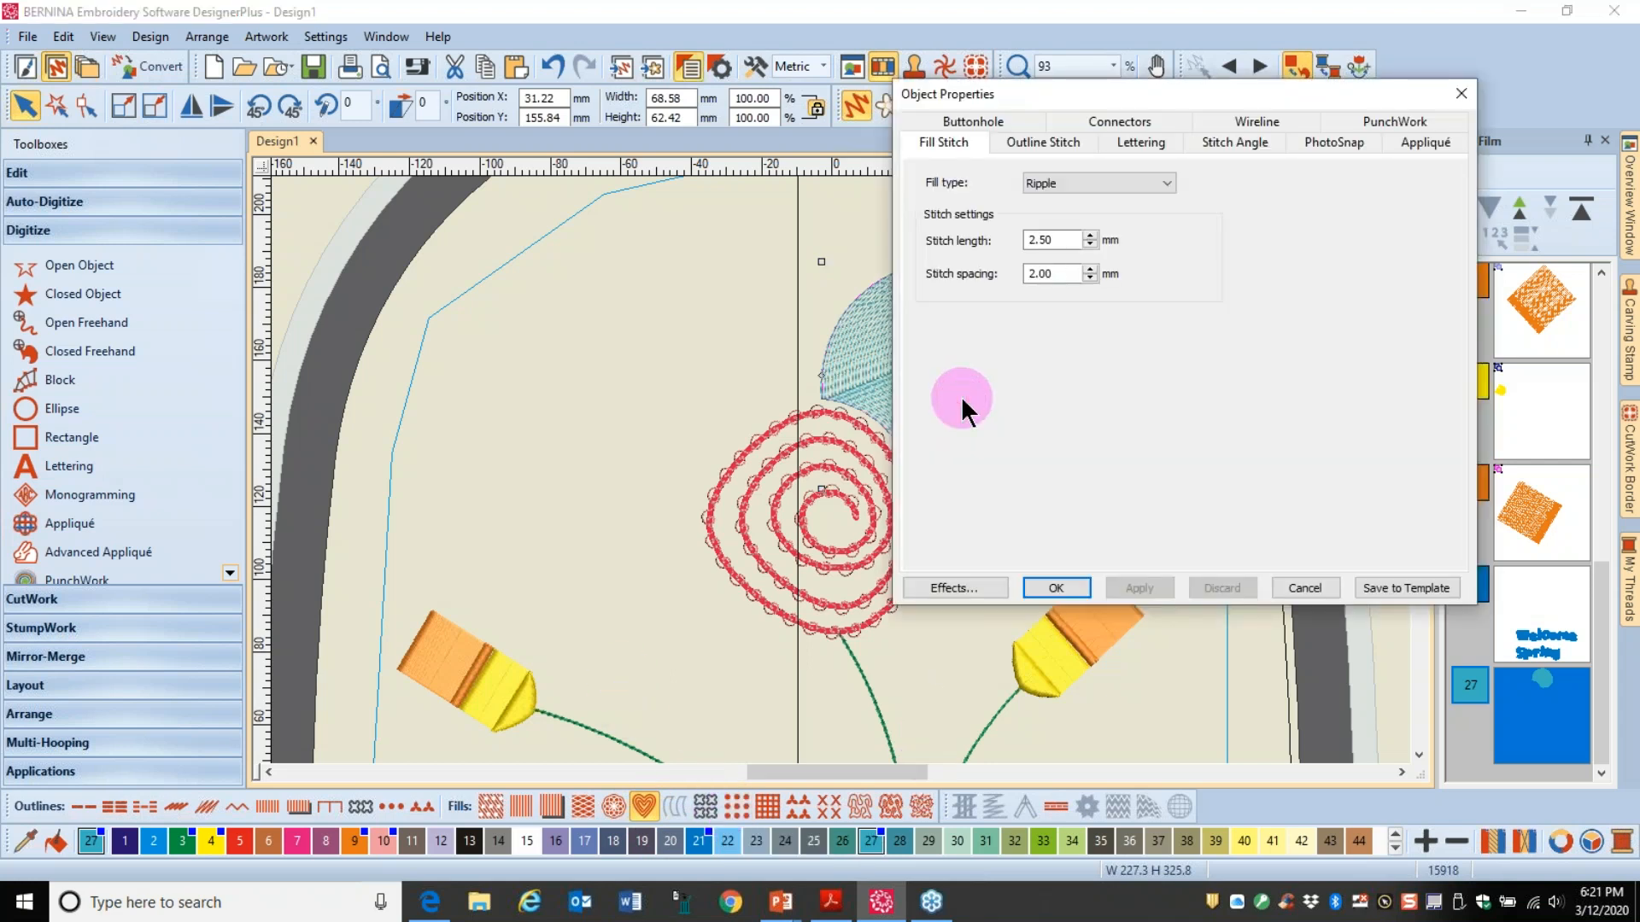
left_click_drag(1053, 279, 1001, 295)
type("4")
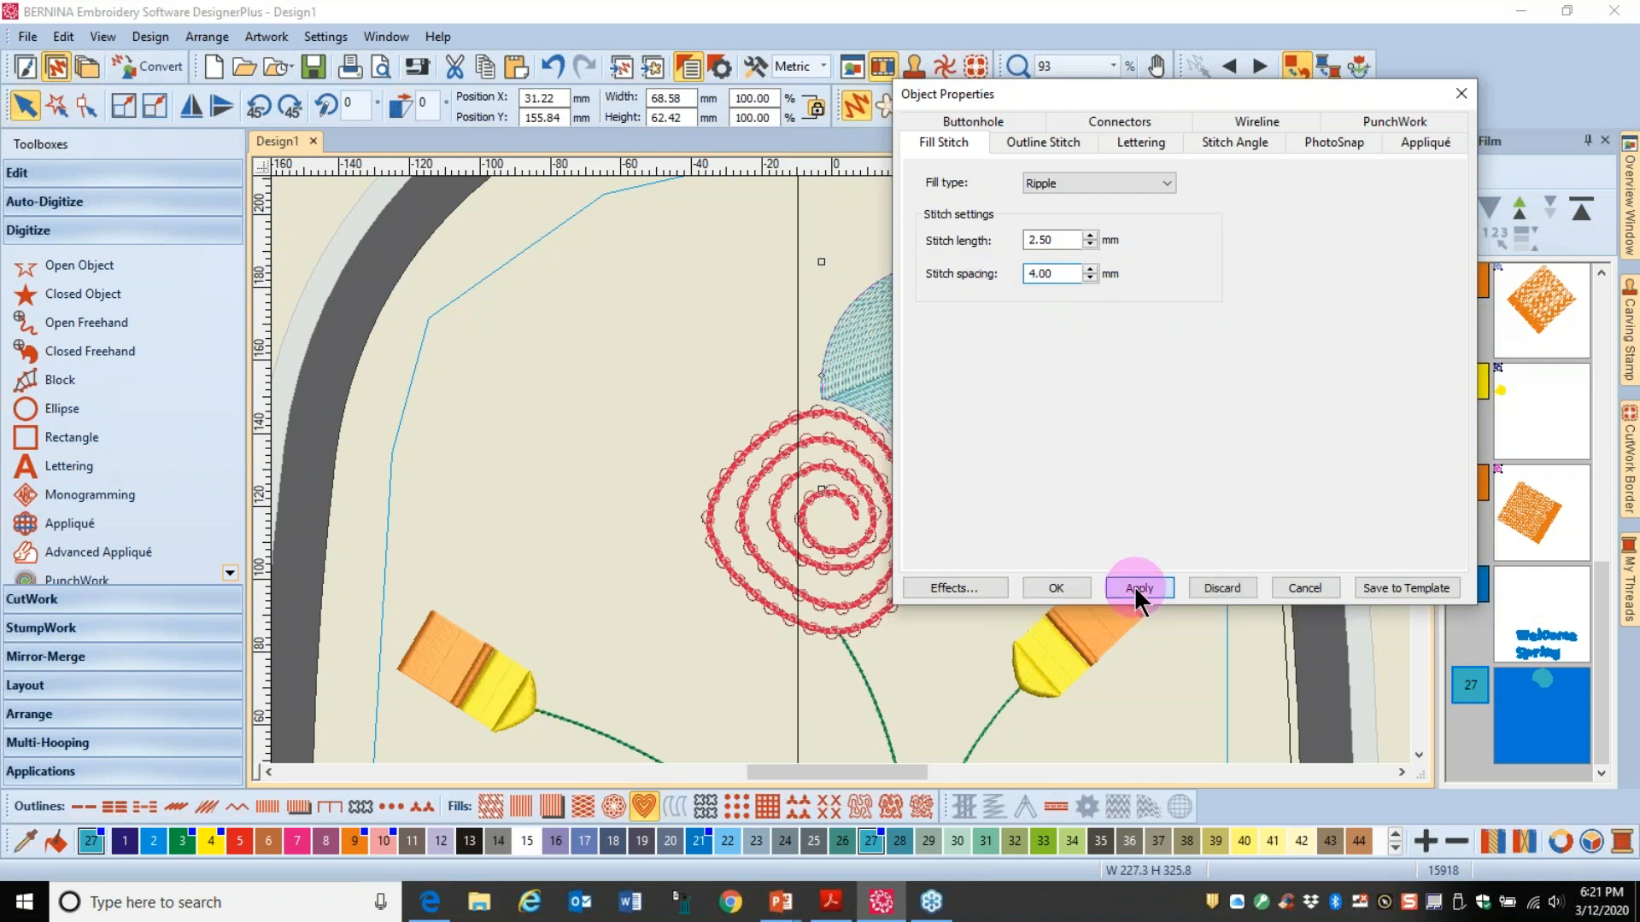
left_click(1133, 588)
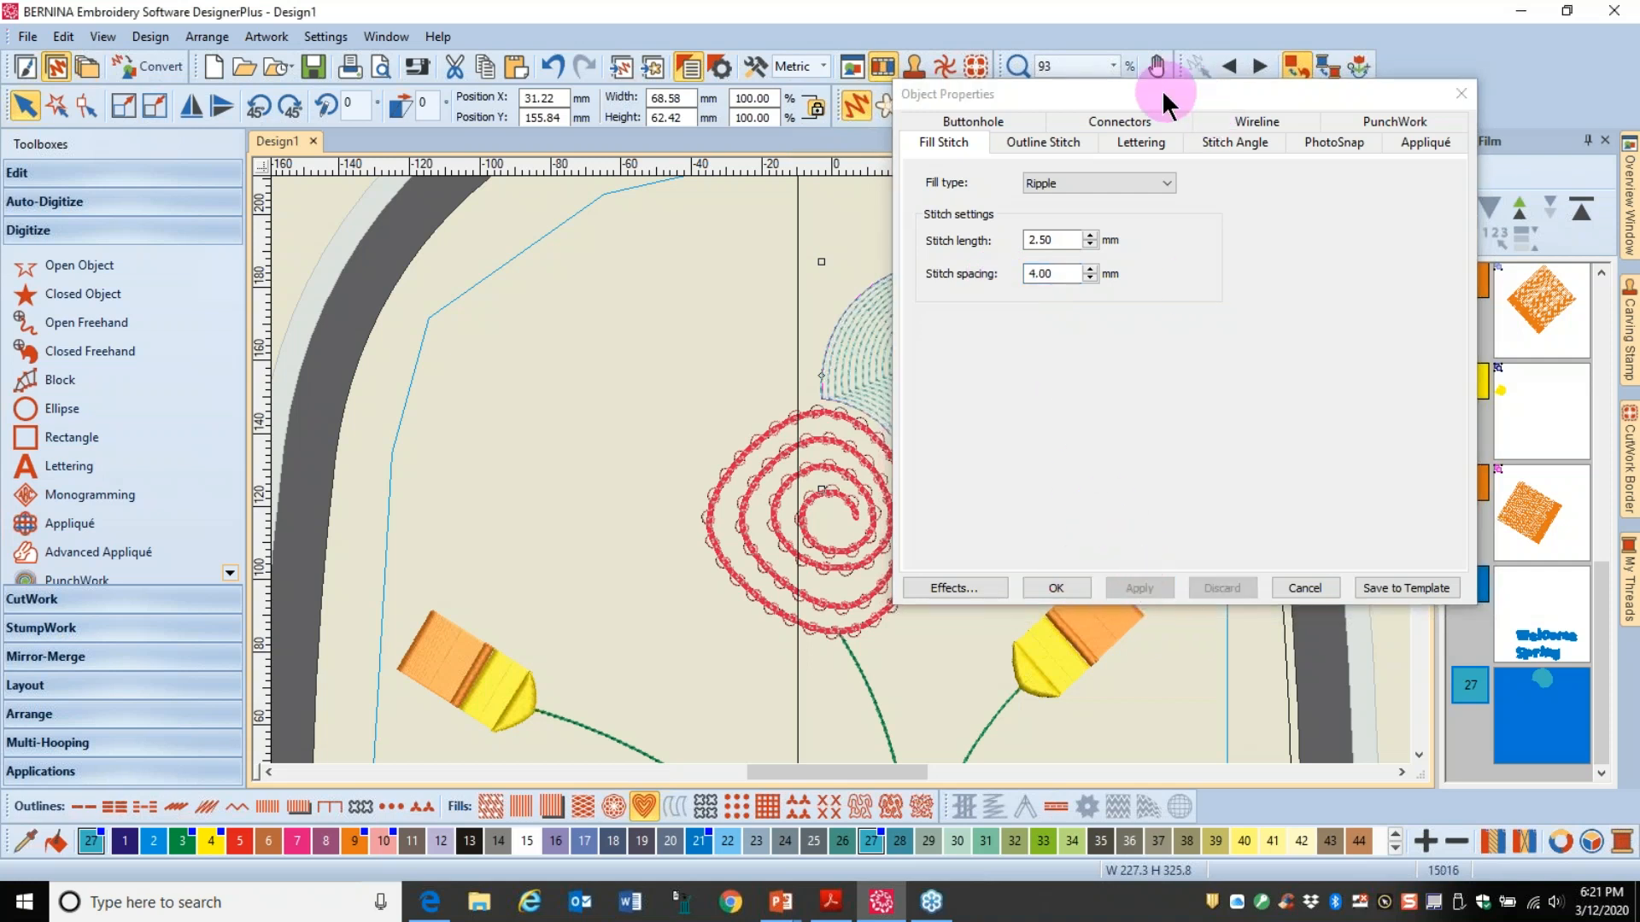
Step: Repeat the petal as a five-piece wreath around the center of the spiral, without merging the overlapping objects
left_click(1150, 98)
left_click_drag(1150, 95, 1445, 22)
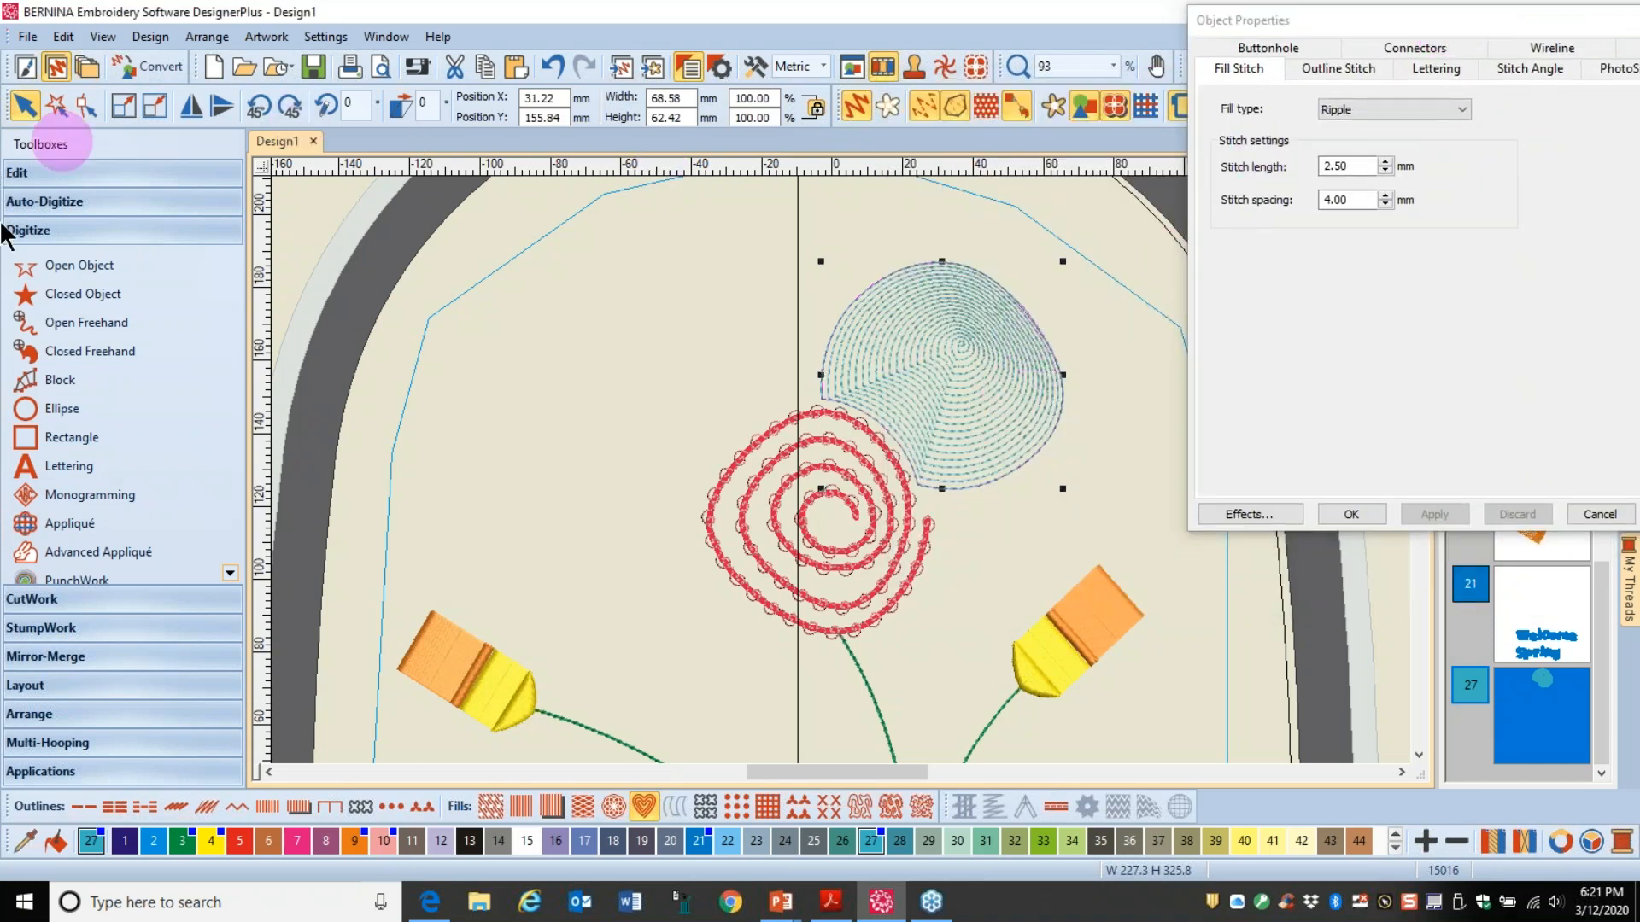
left_click(44, 656)
left_click(56, 499)
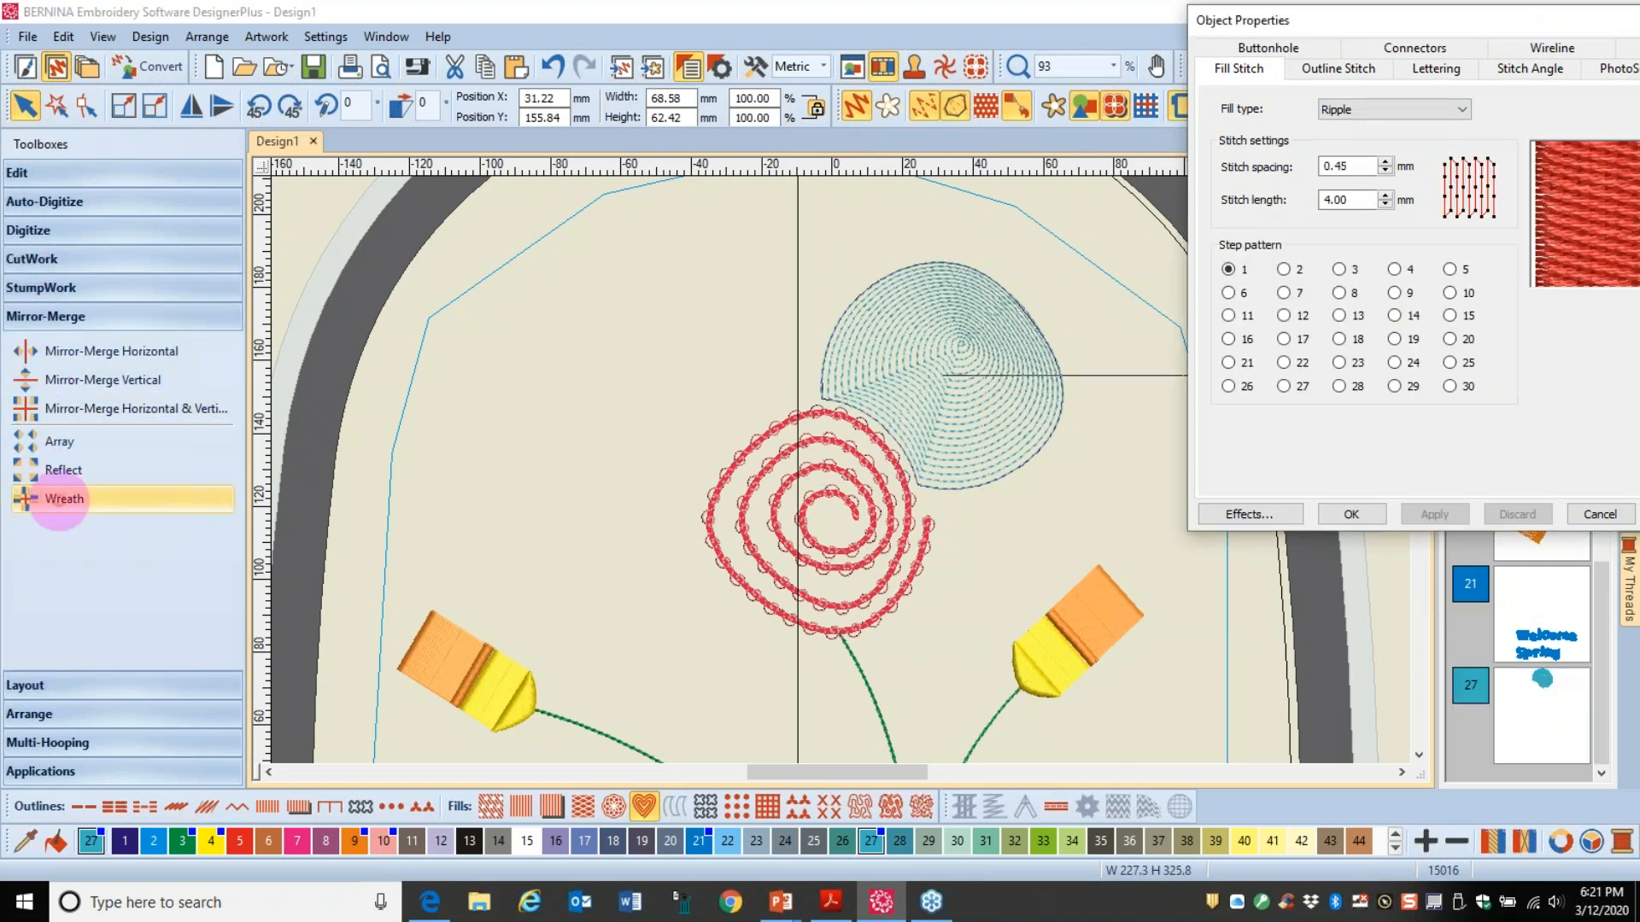
left_click(472, 172)
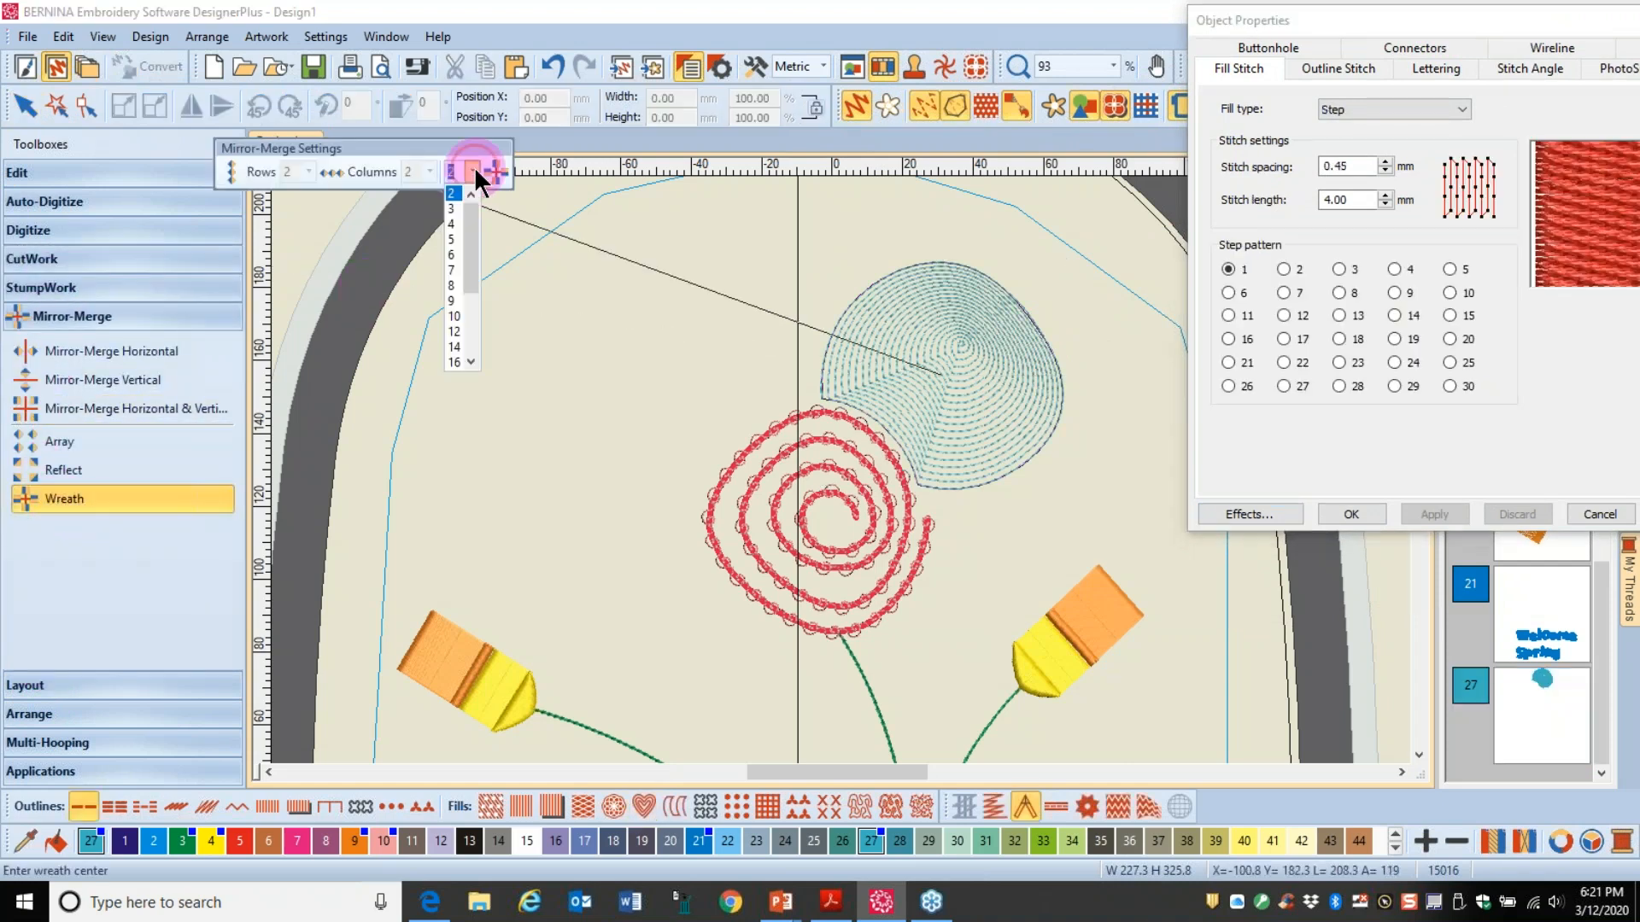
left_click(452, 239)
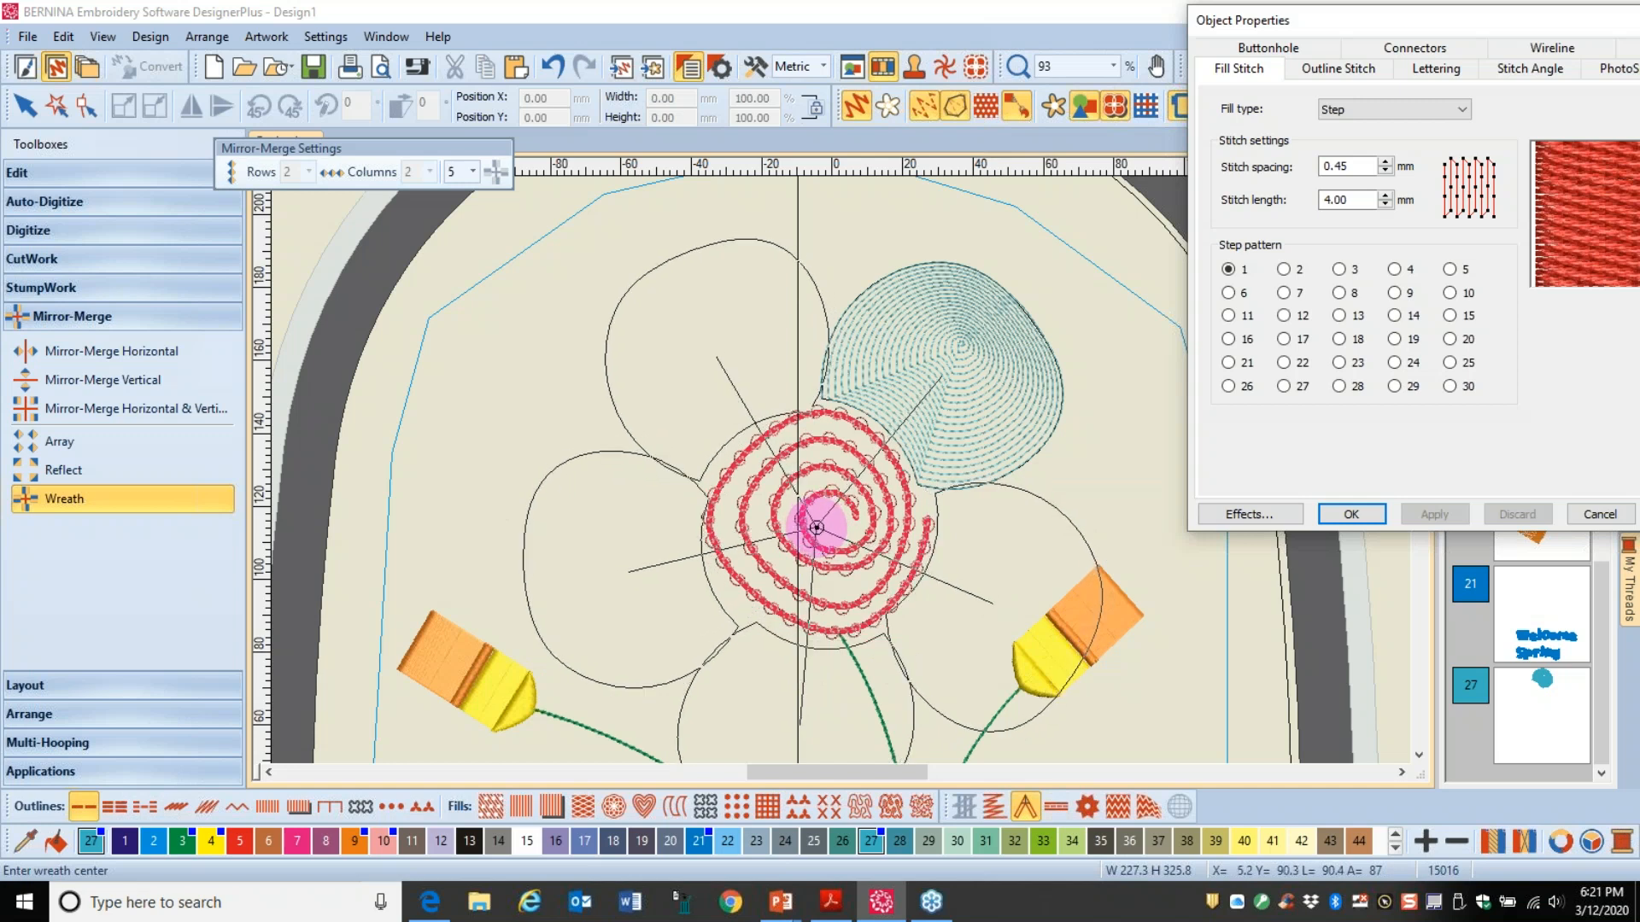
left_click(817, 527)
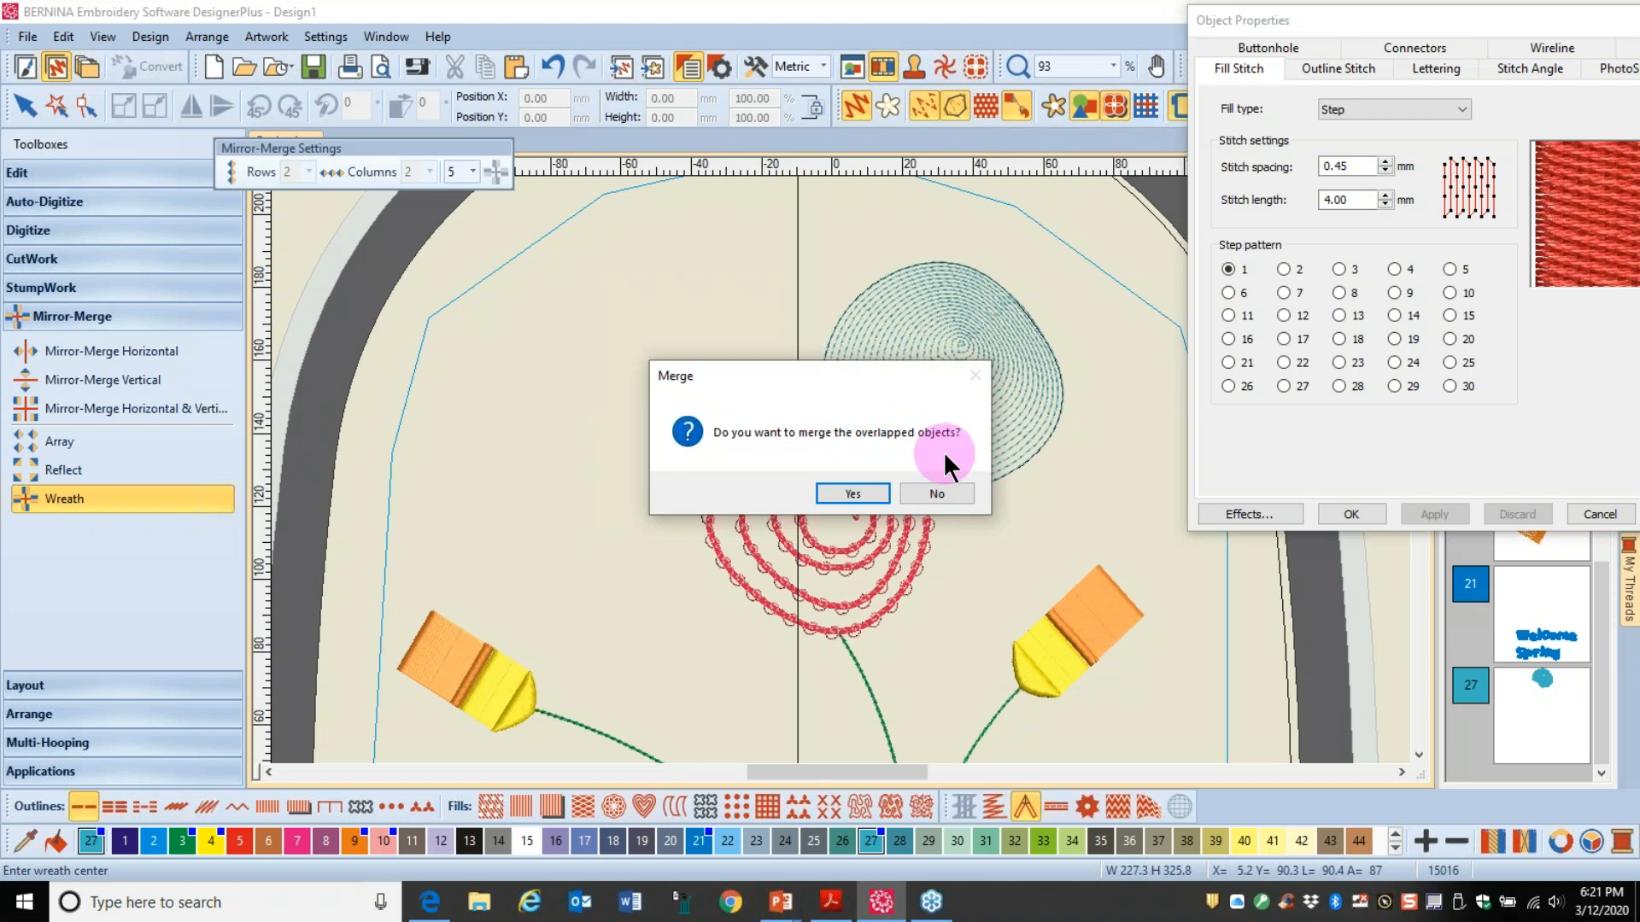
left_click(935, 492)
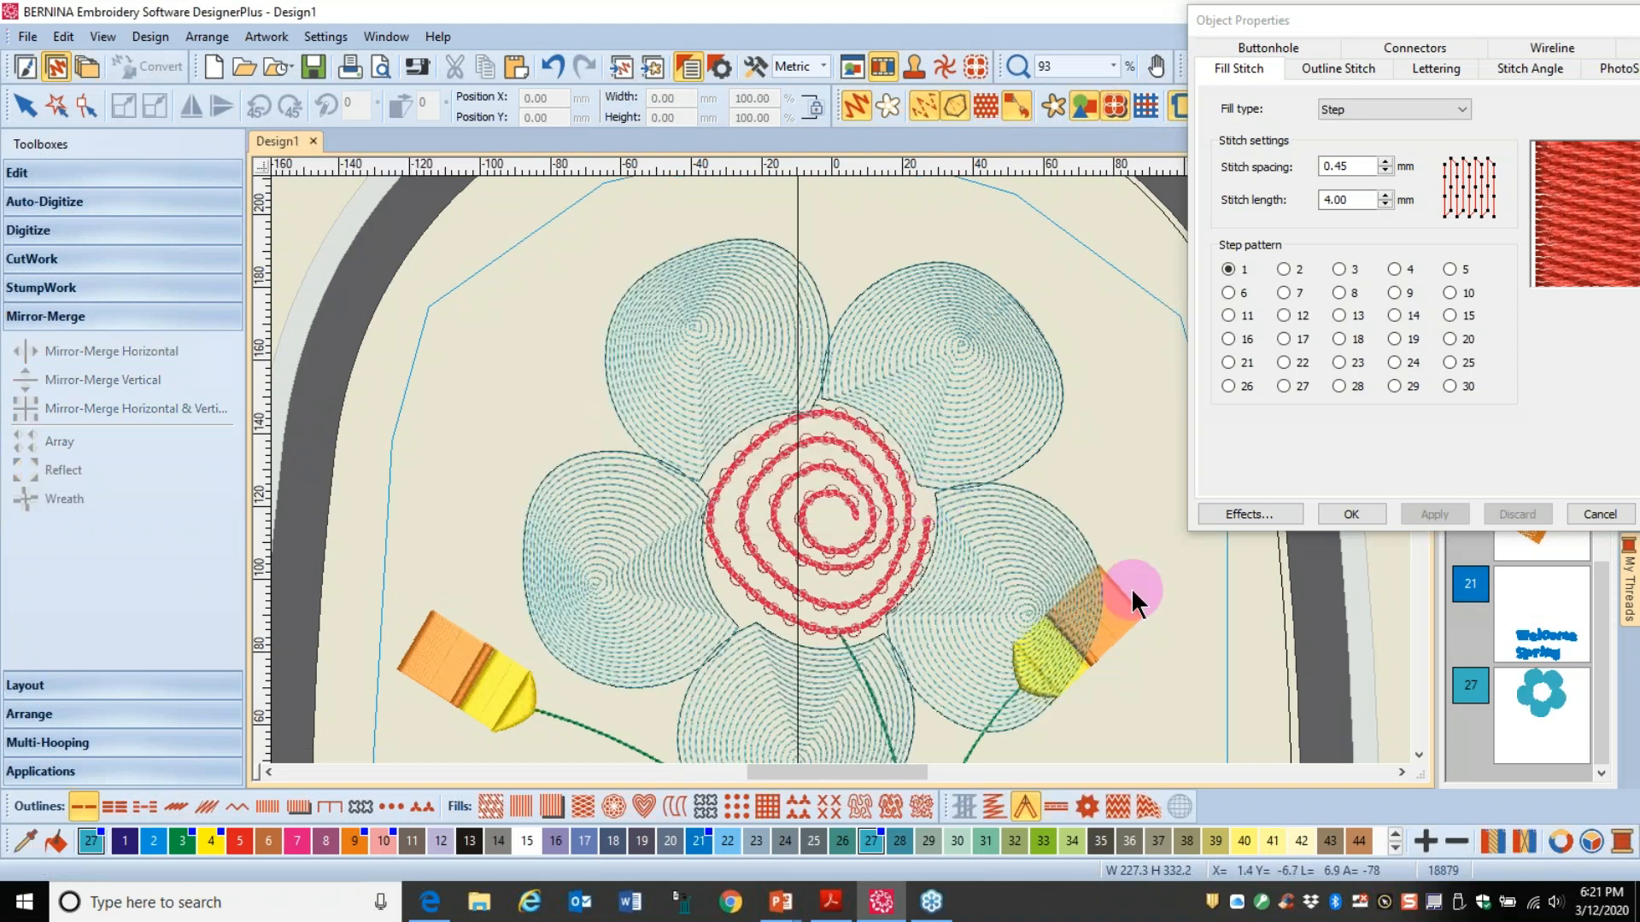
Step: Add a Stumpwork/Piece CutWork border with a 1.00 mm offset around the flower's upper-right petal, without cutting the wireline
scroll(1130, 588, "down", 2)
left_click(862, 397)
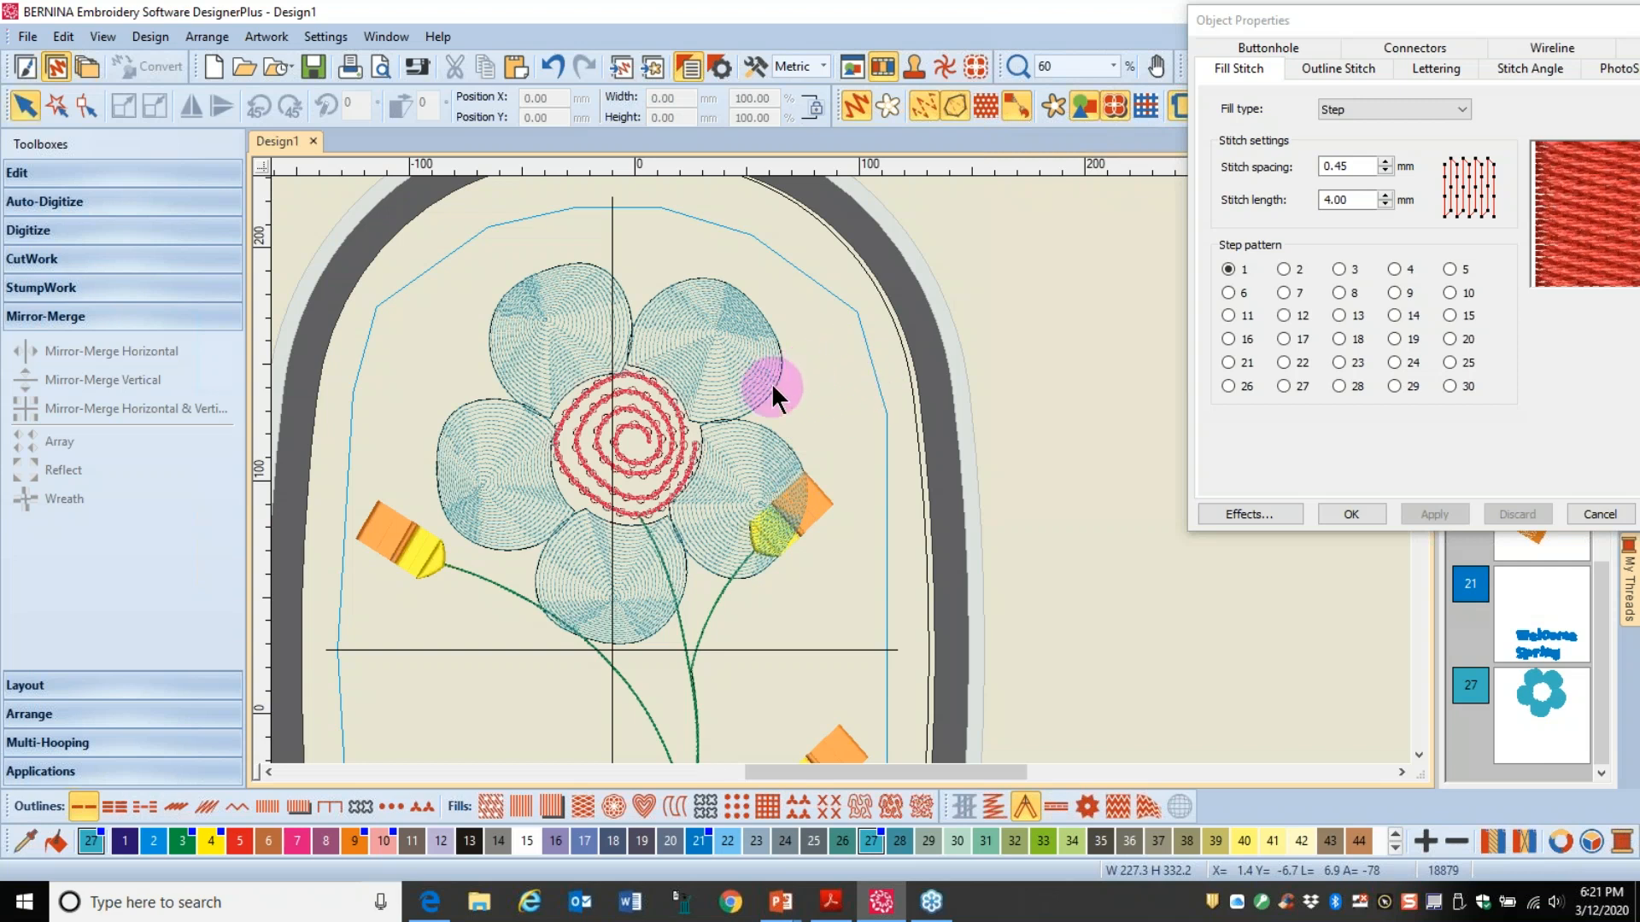
left_click(726, 374)
left_click_drag(728, 376, 711, 355)
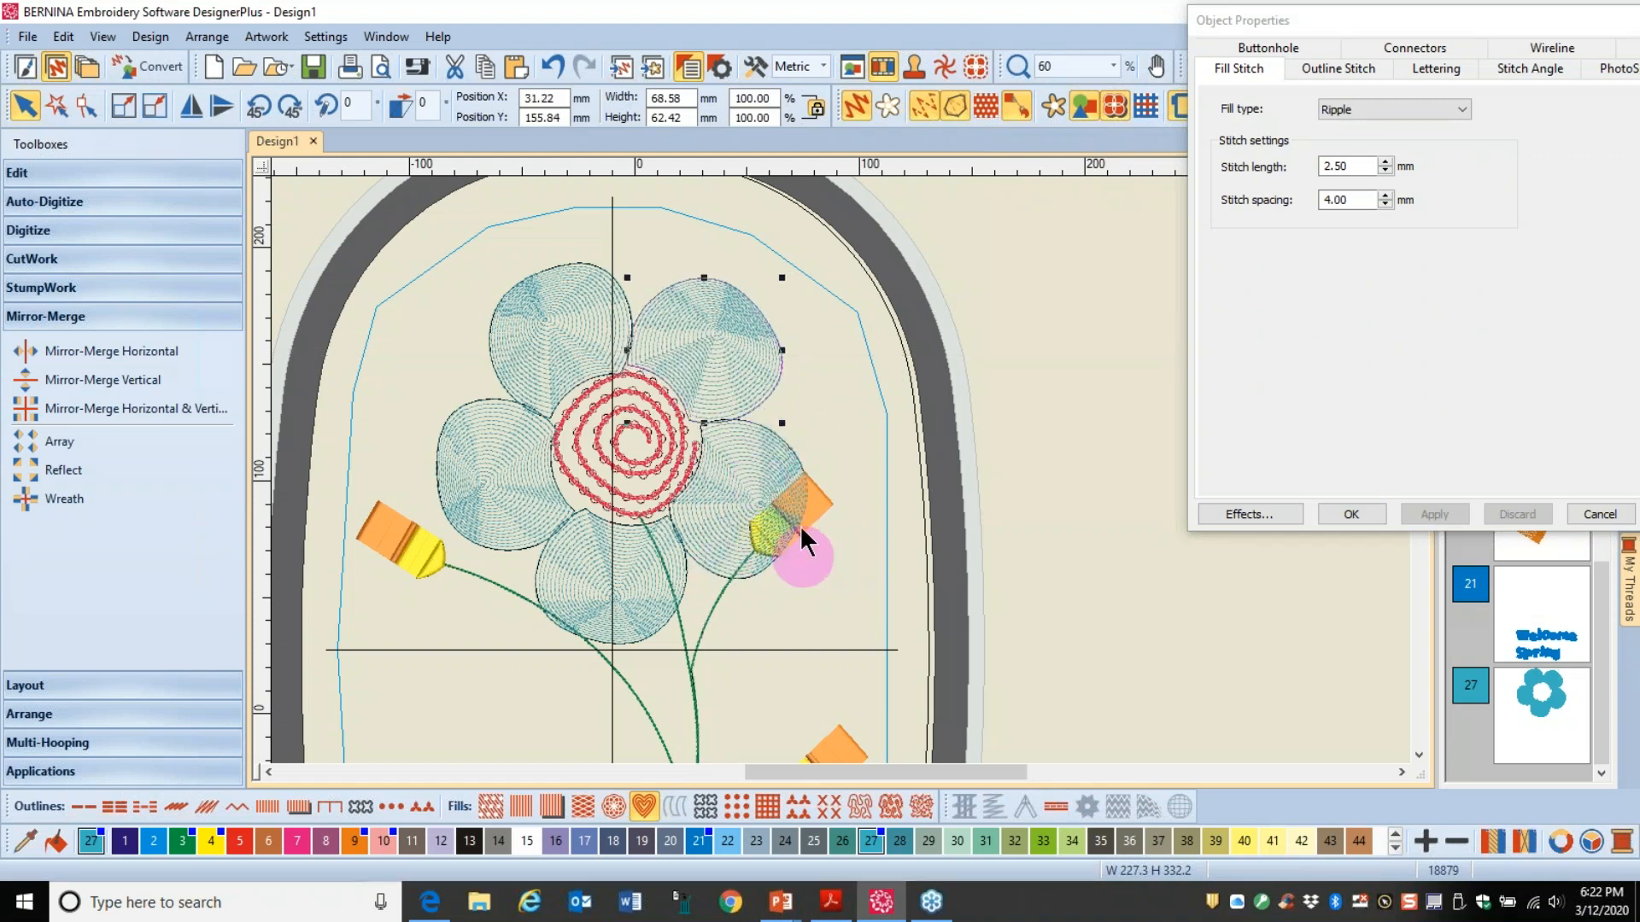
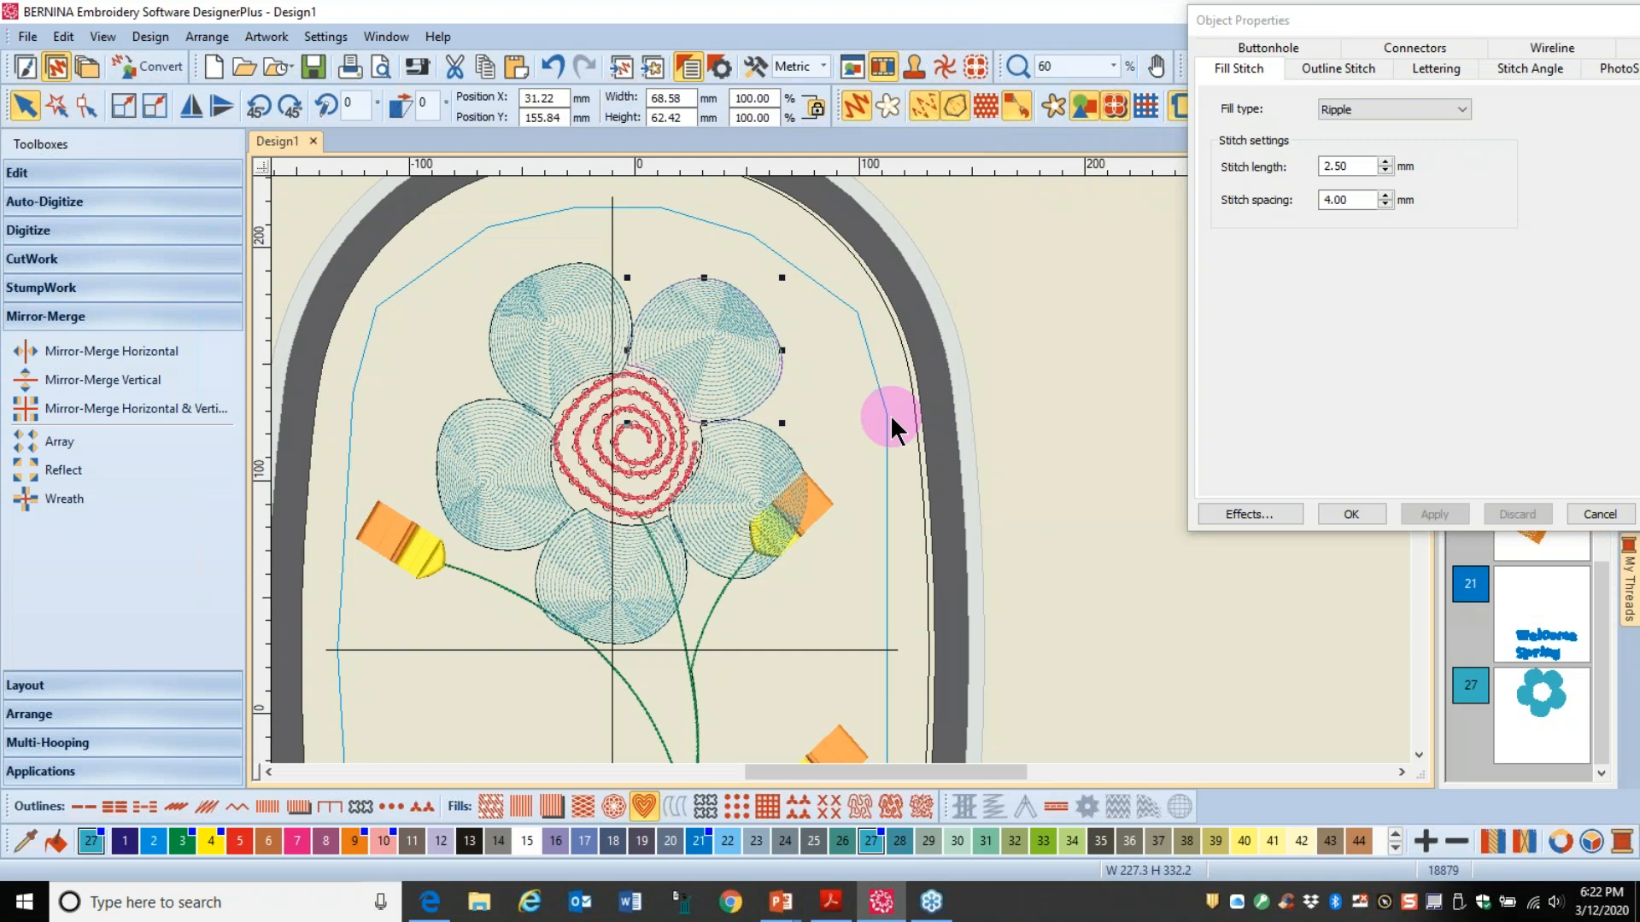
left_click(836, 348)
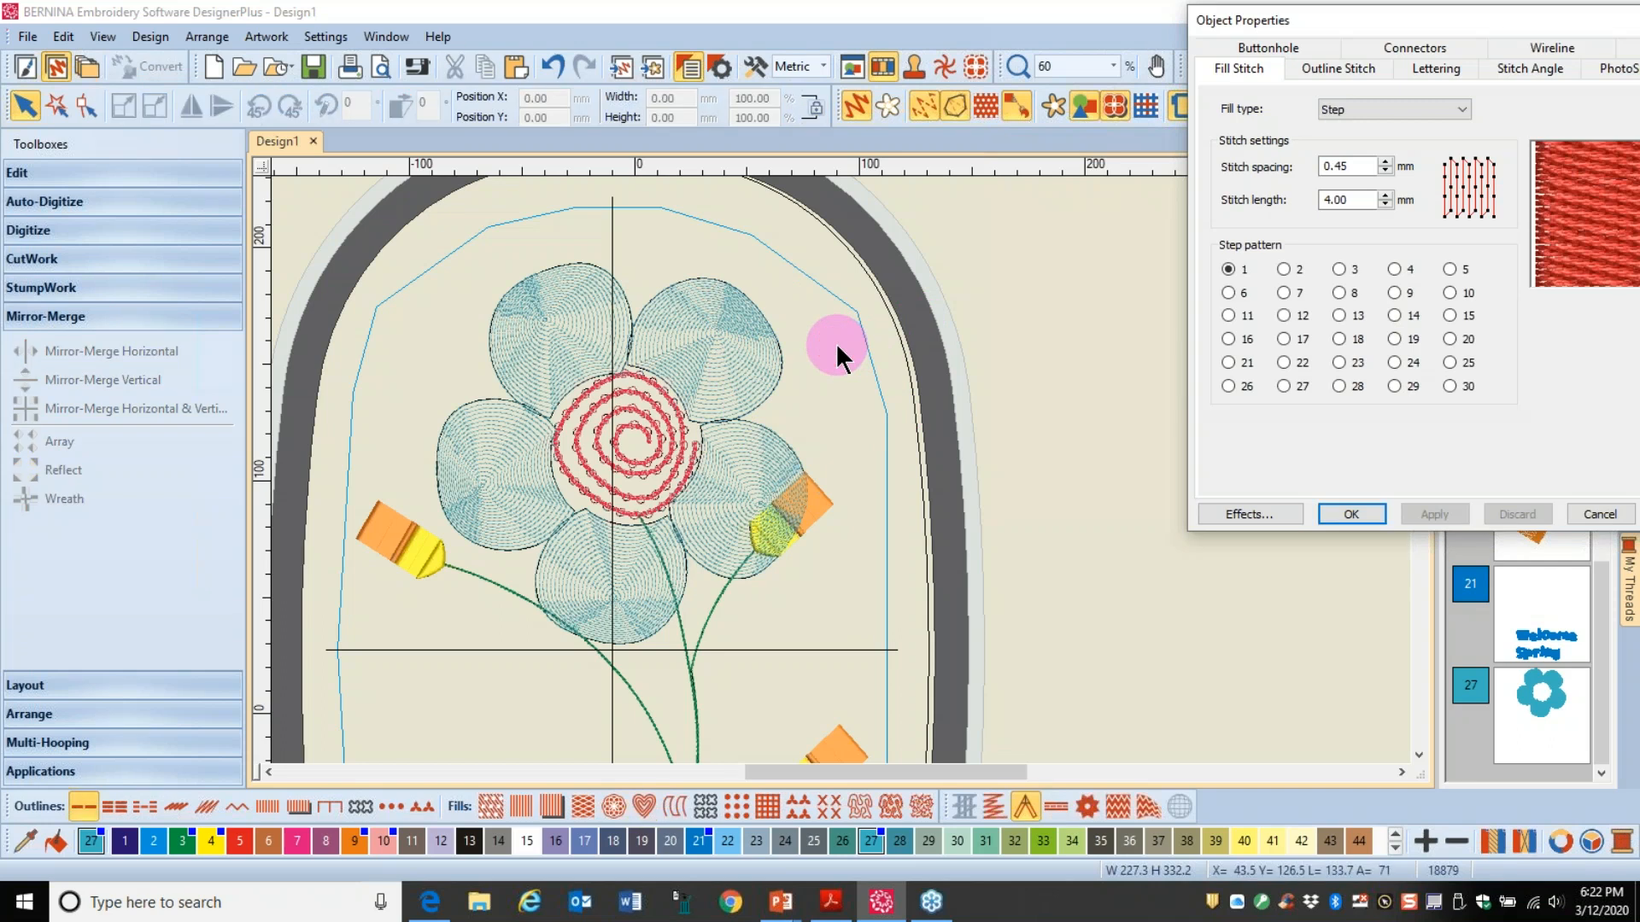
left_click(729, 355)
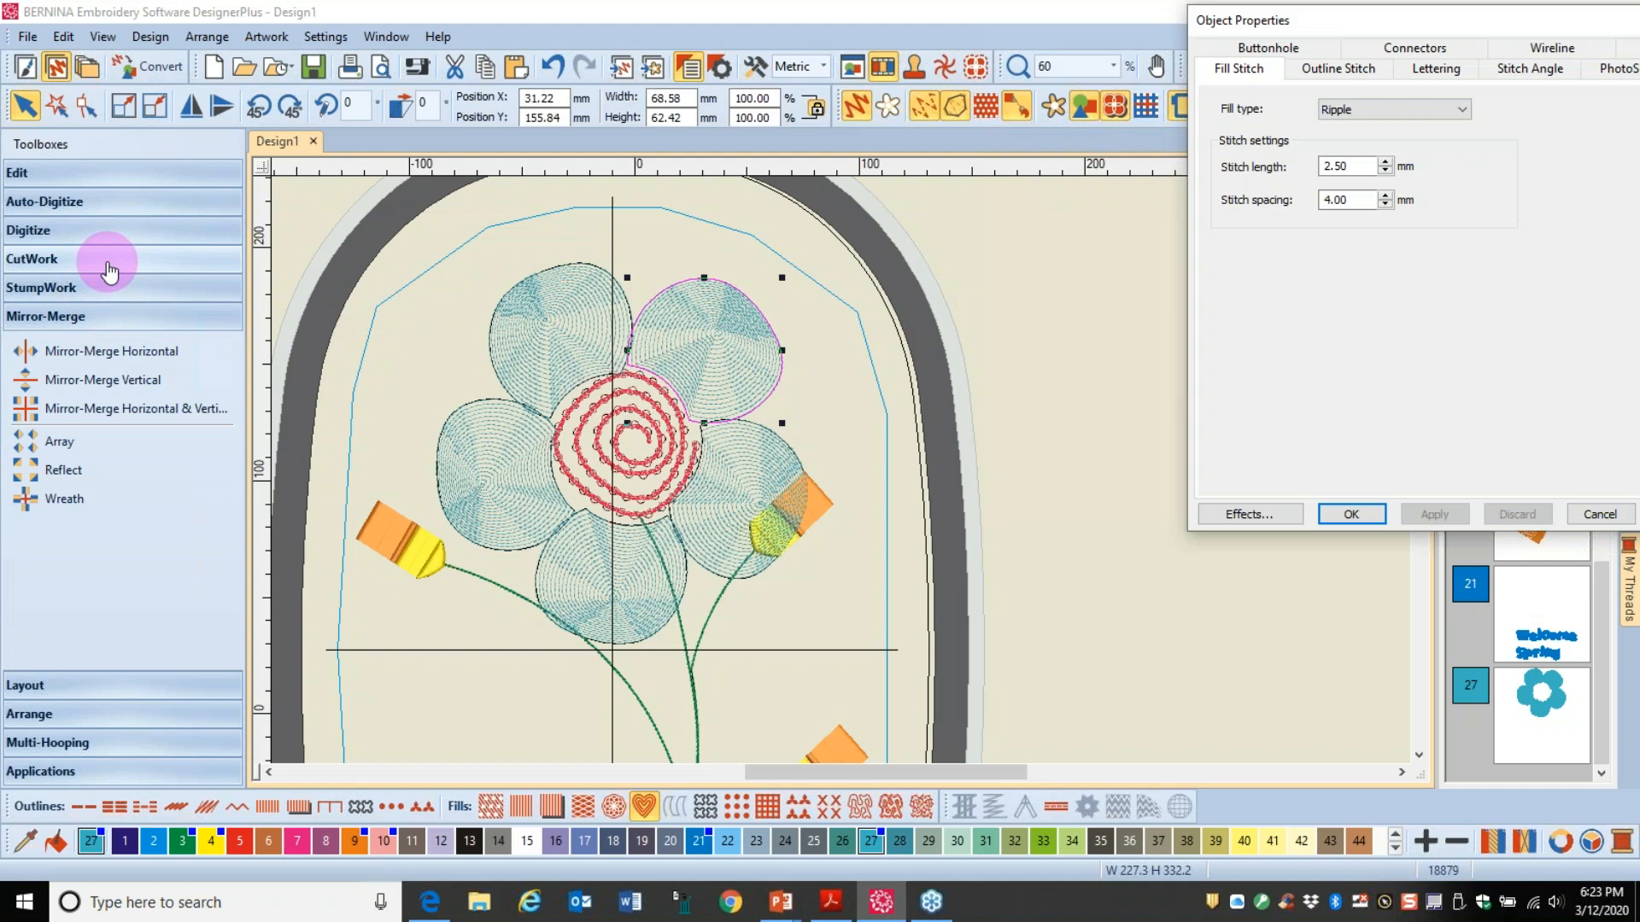
left_click(108, 271)
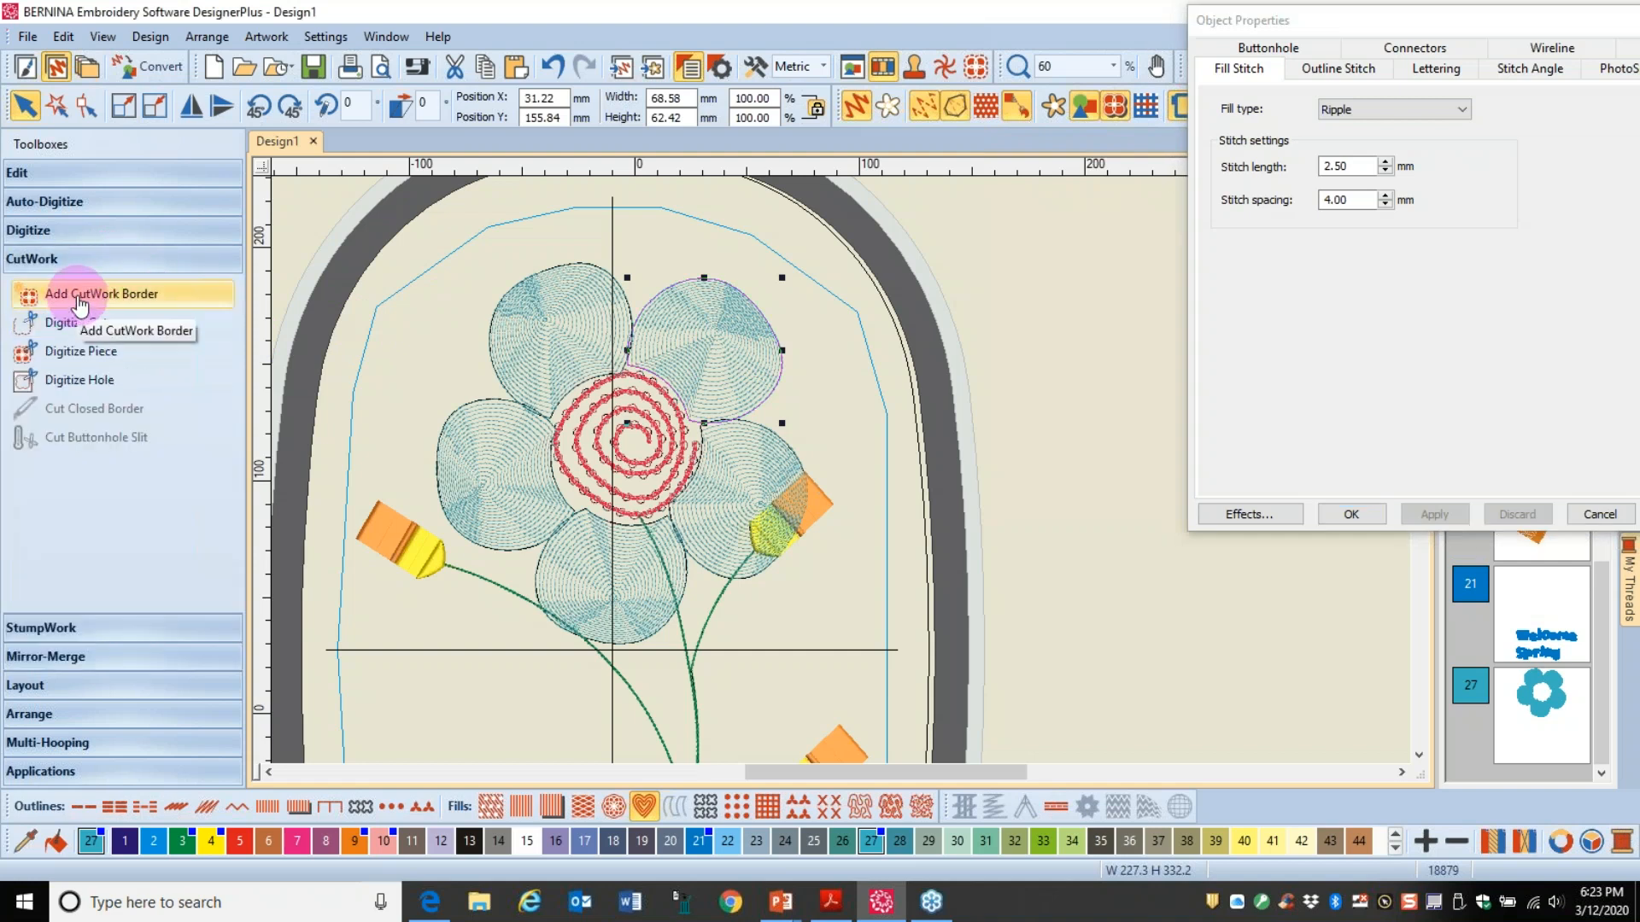
left_click(78, 303)
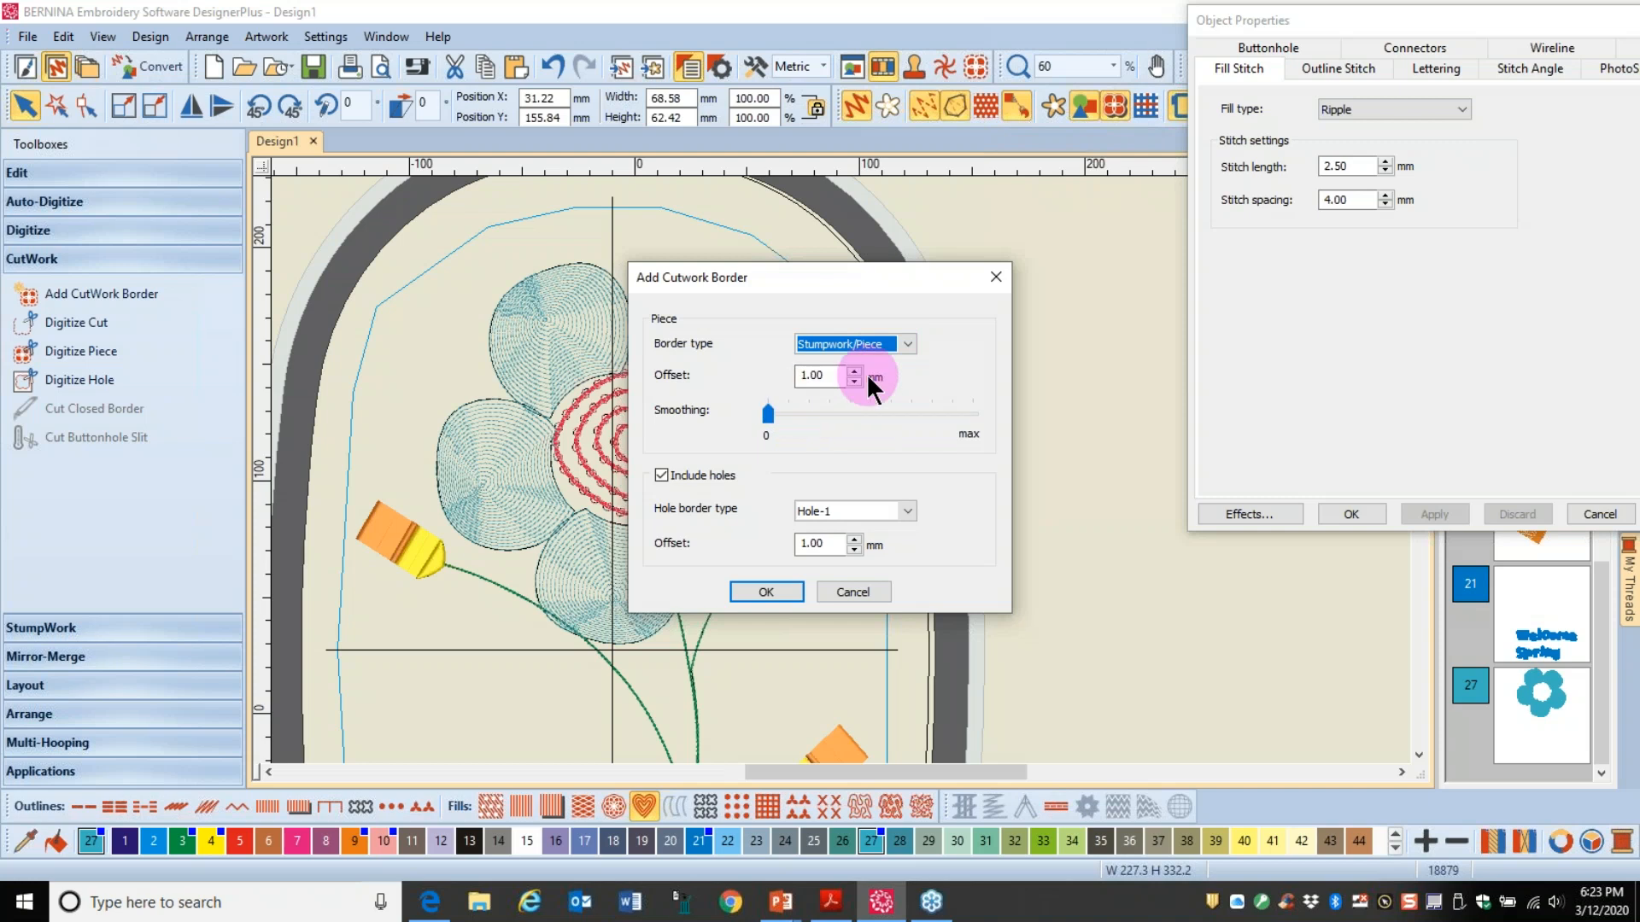
left_click(766, 592)
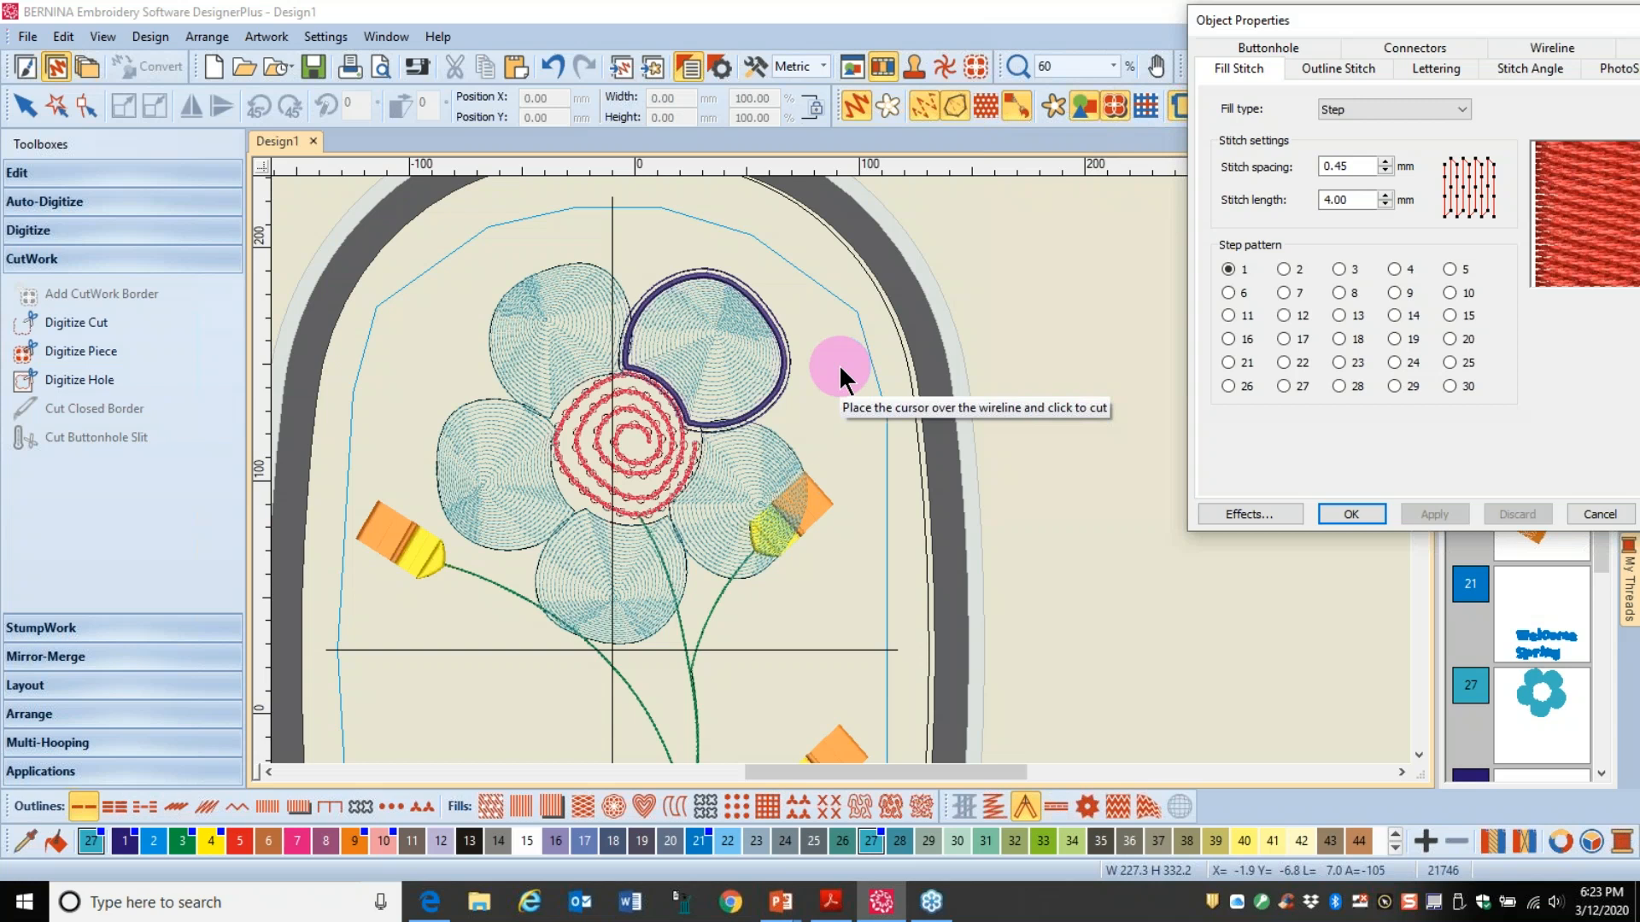
key("Escape")
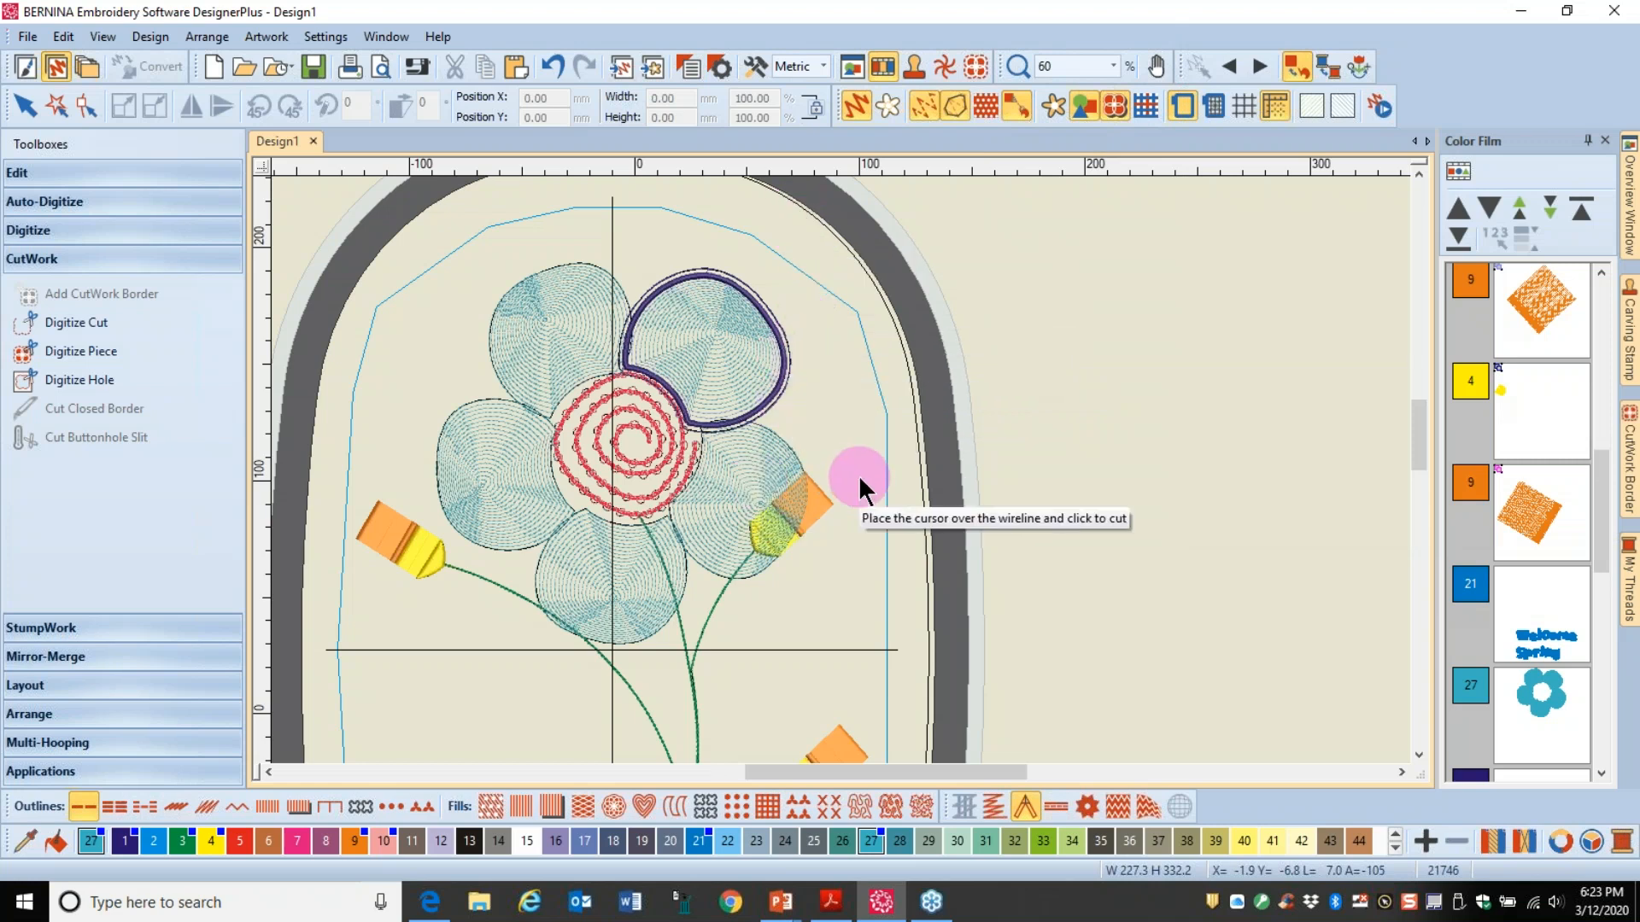
key("Escape")
key("Escape")
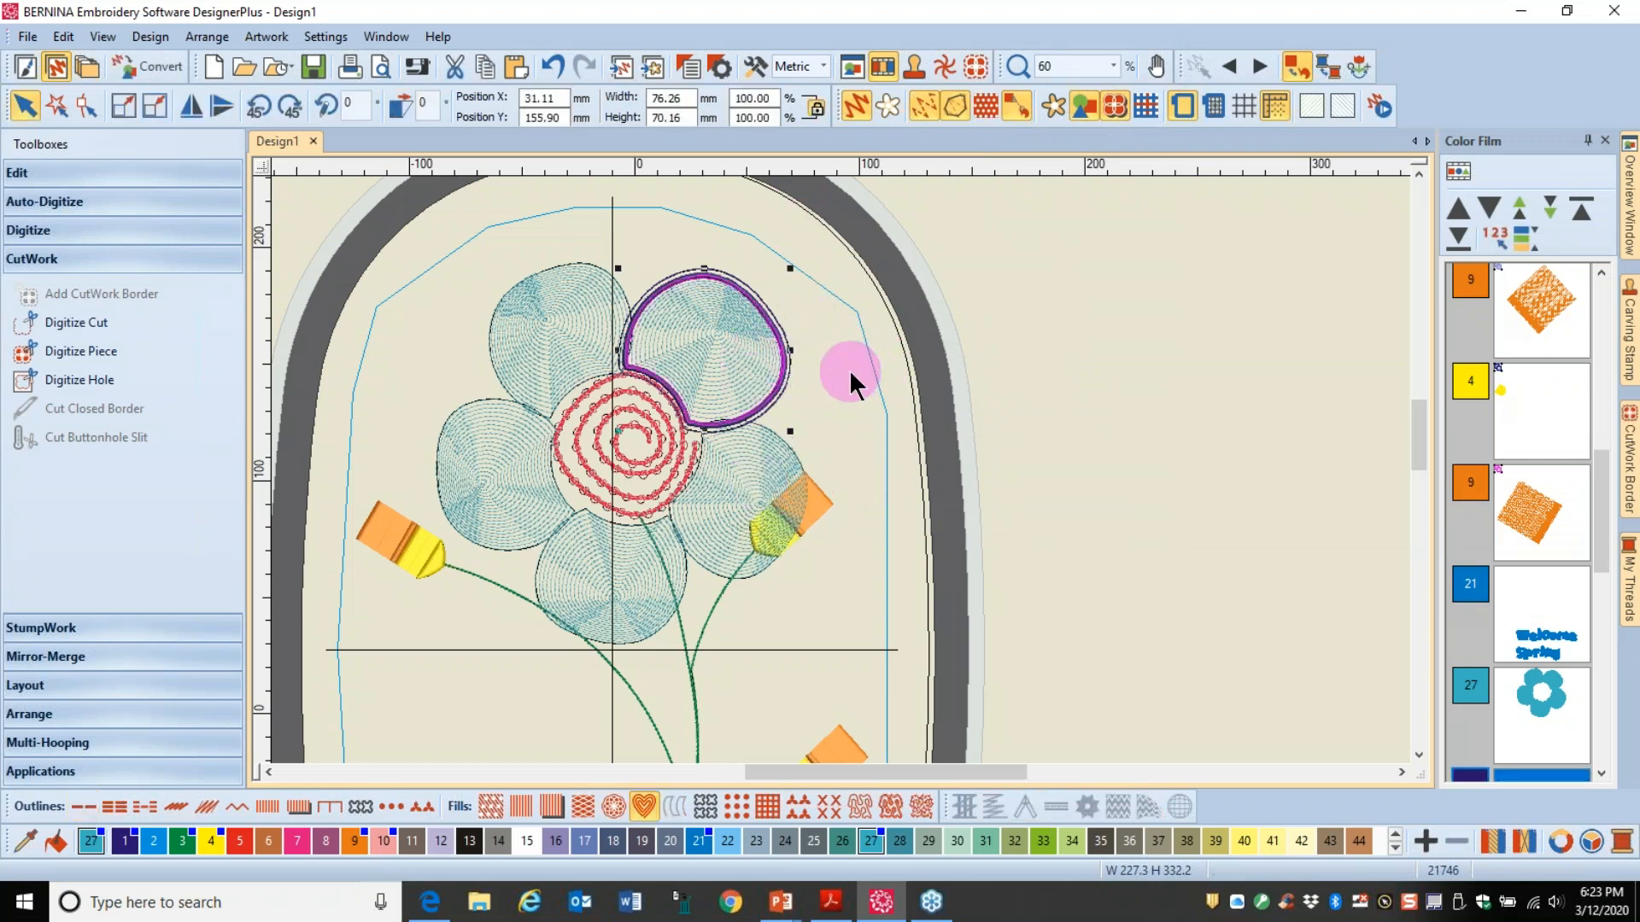
Step: Add a Stumpwork/Piece CutWork border with a 1.00 mm offset around the flower's bottom petal
left_click(602, 587)
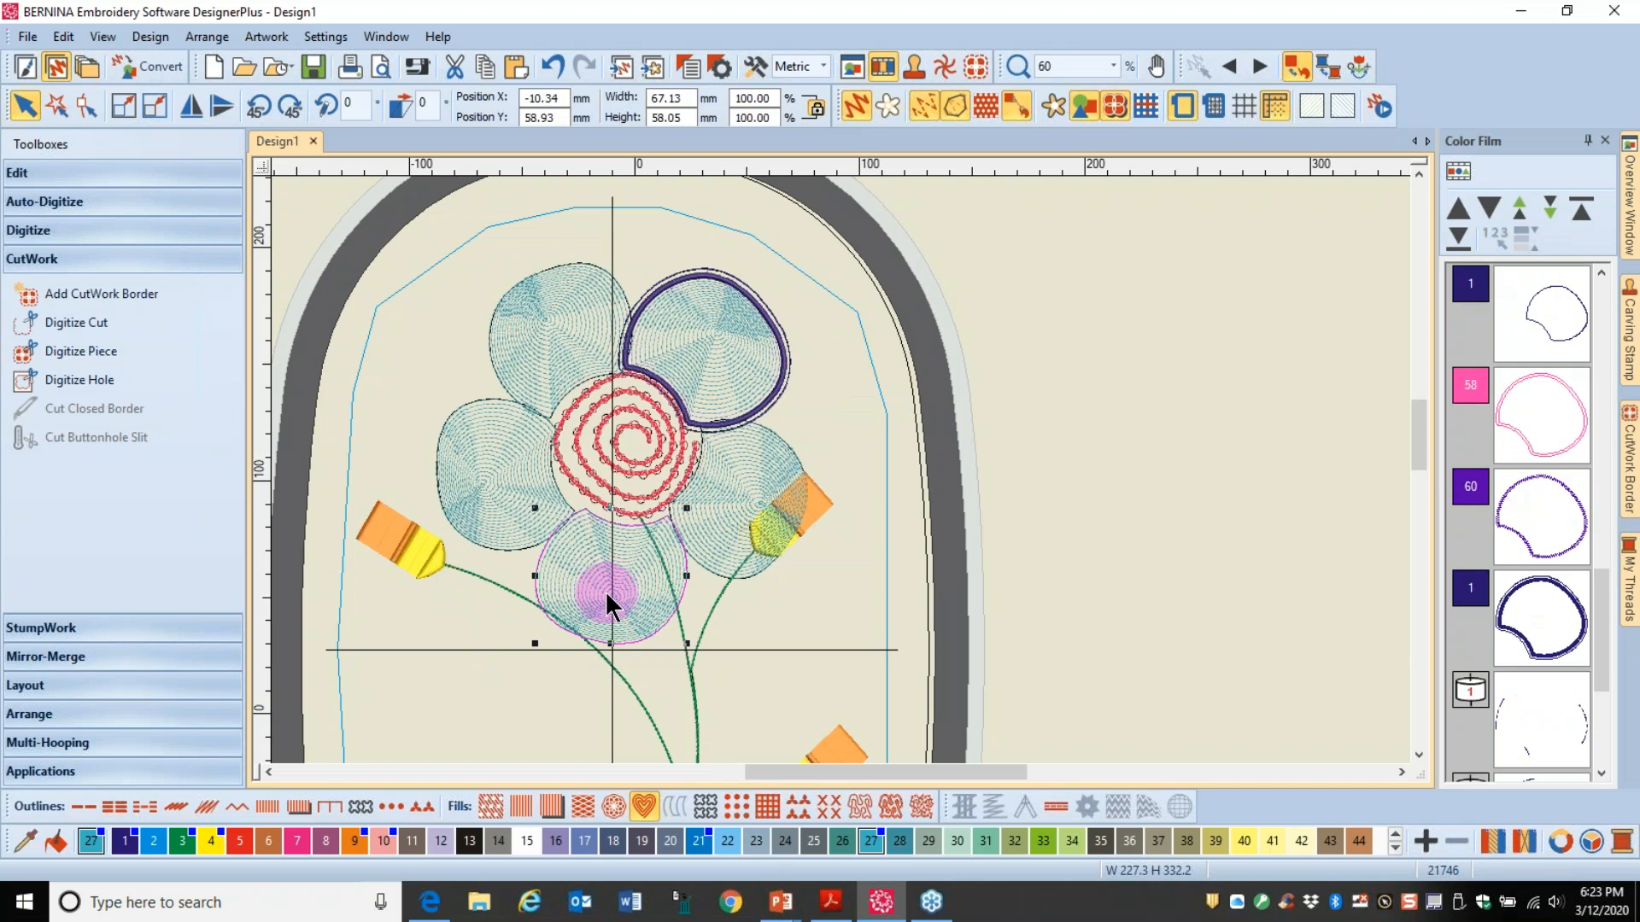
left_click(116, 299)
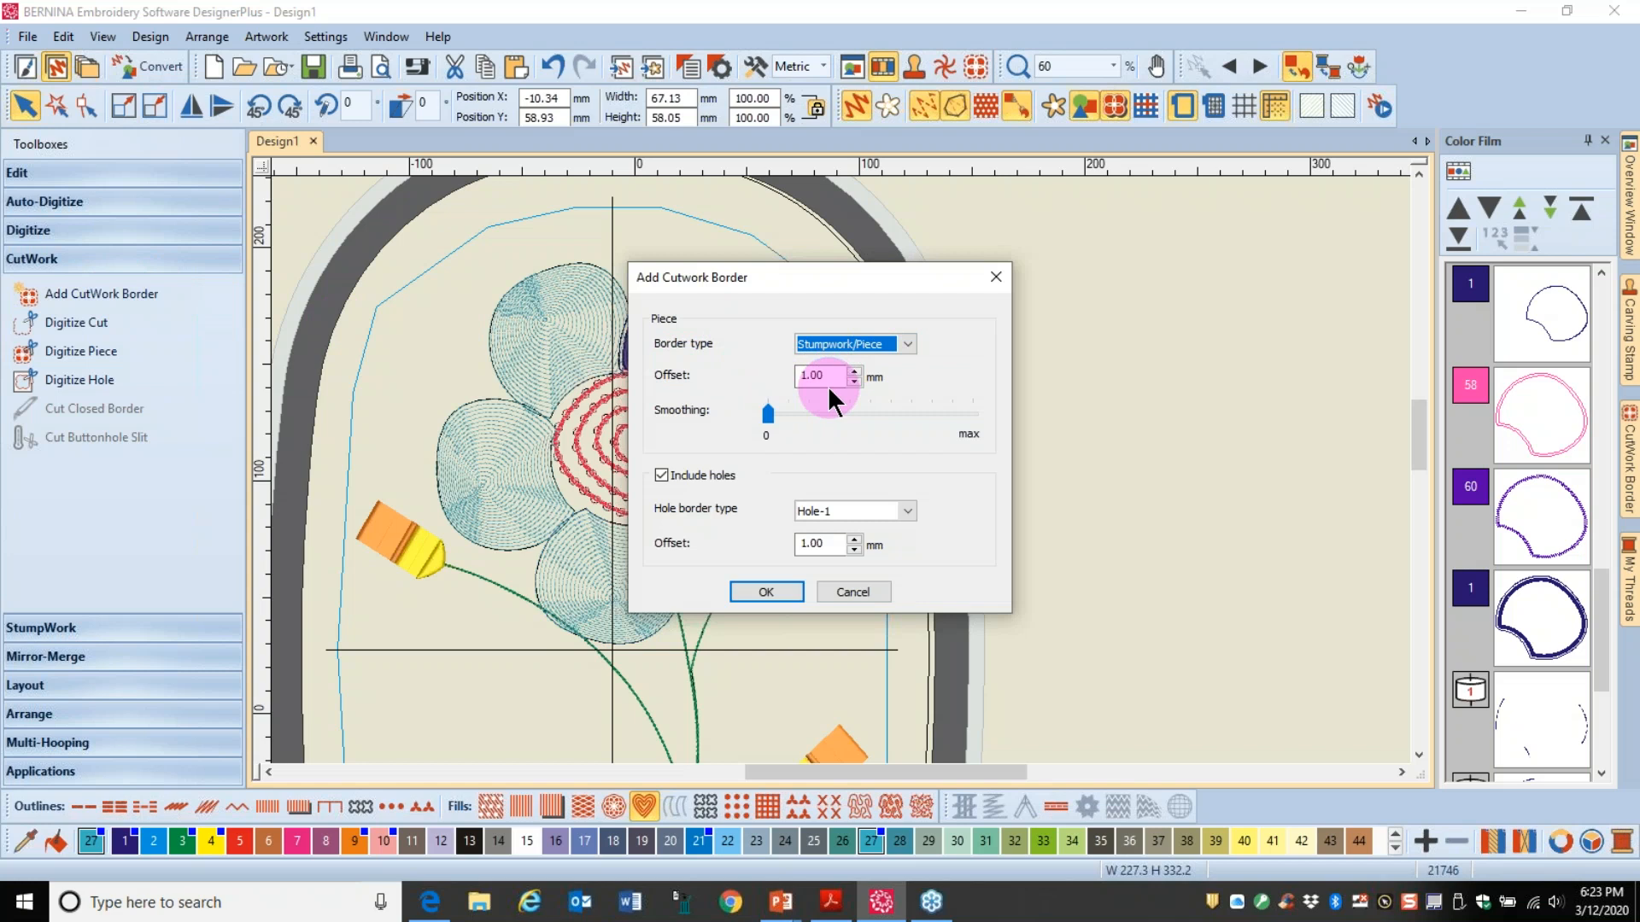
left_click(766, 591)
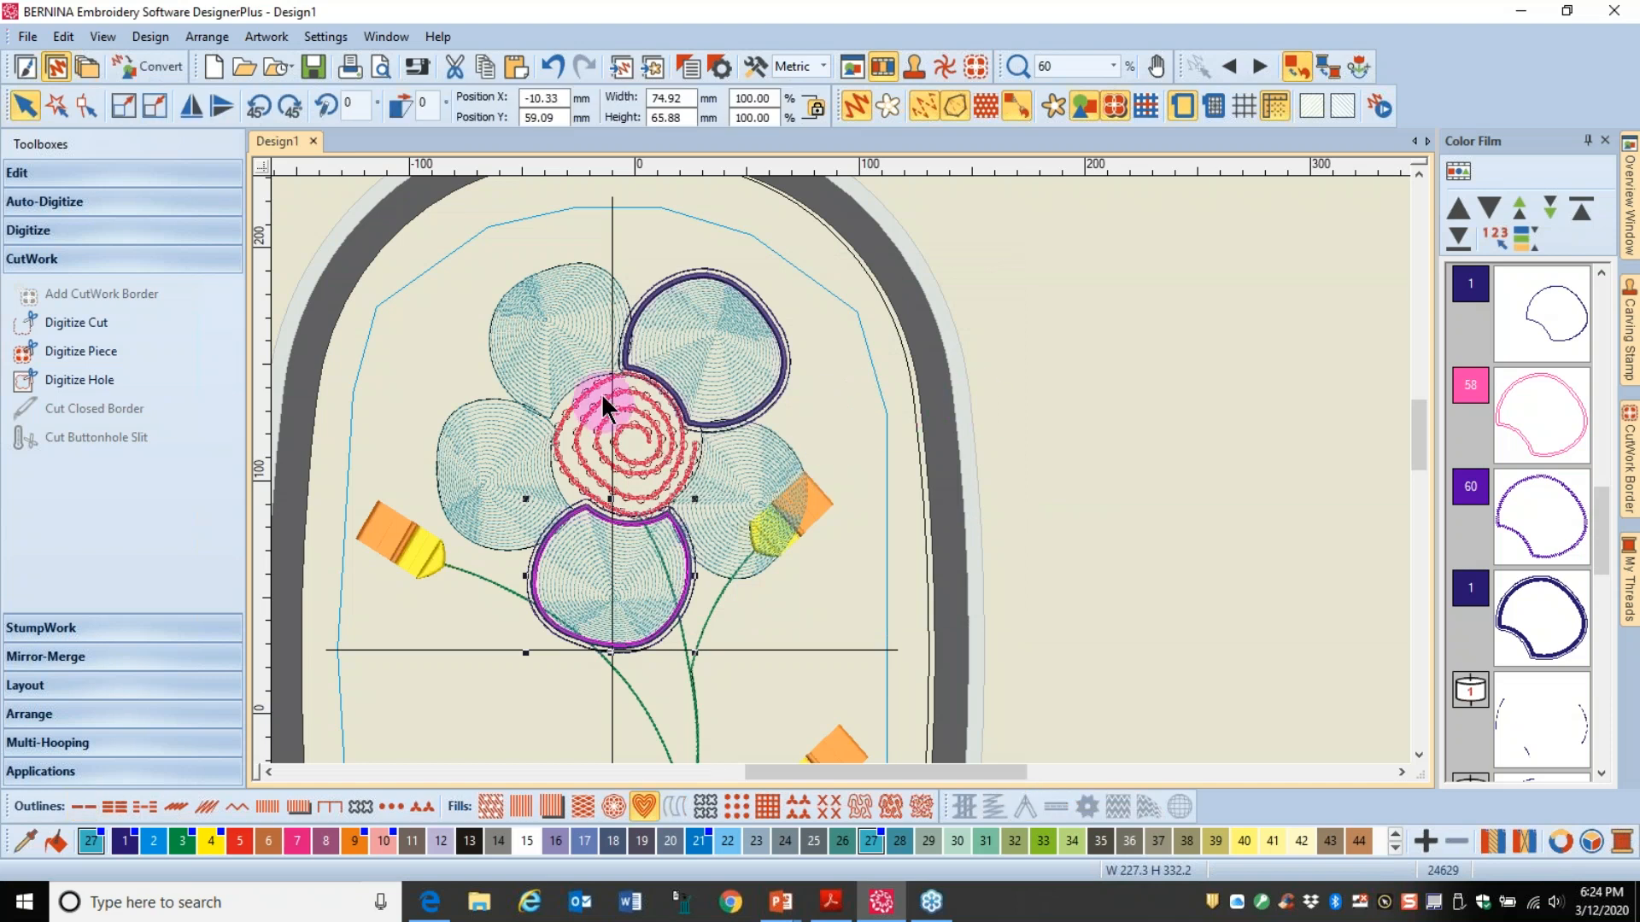
Step: Add a Stumpwork/Piece CutWork border with a 1.00 mm offset around the flower's upper-left petal
left_click(559, 376)
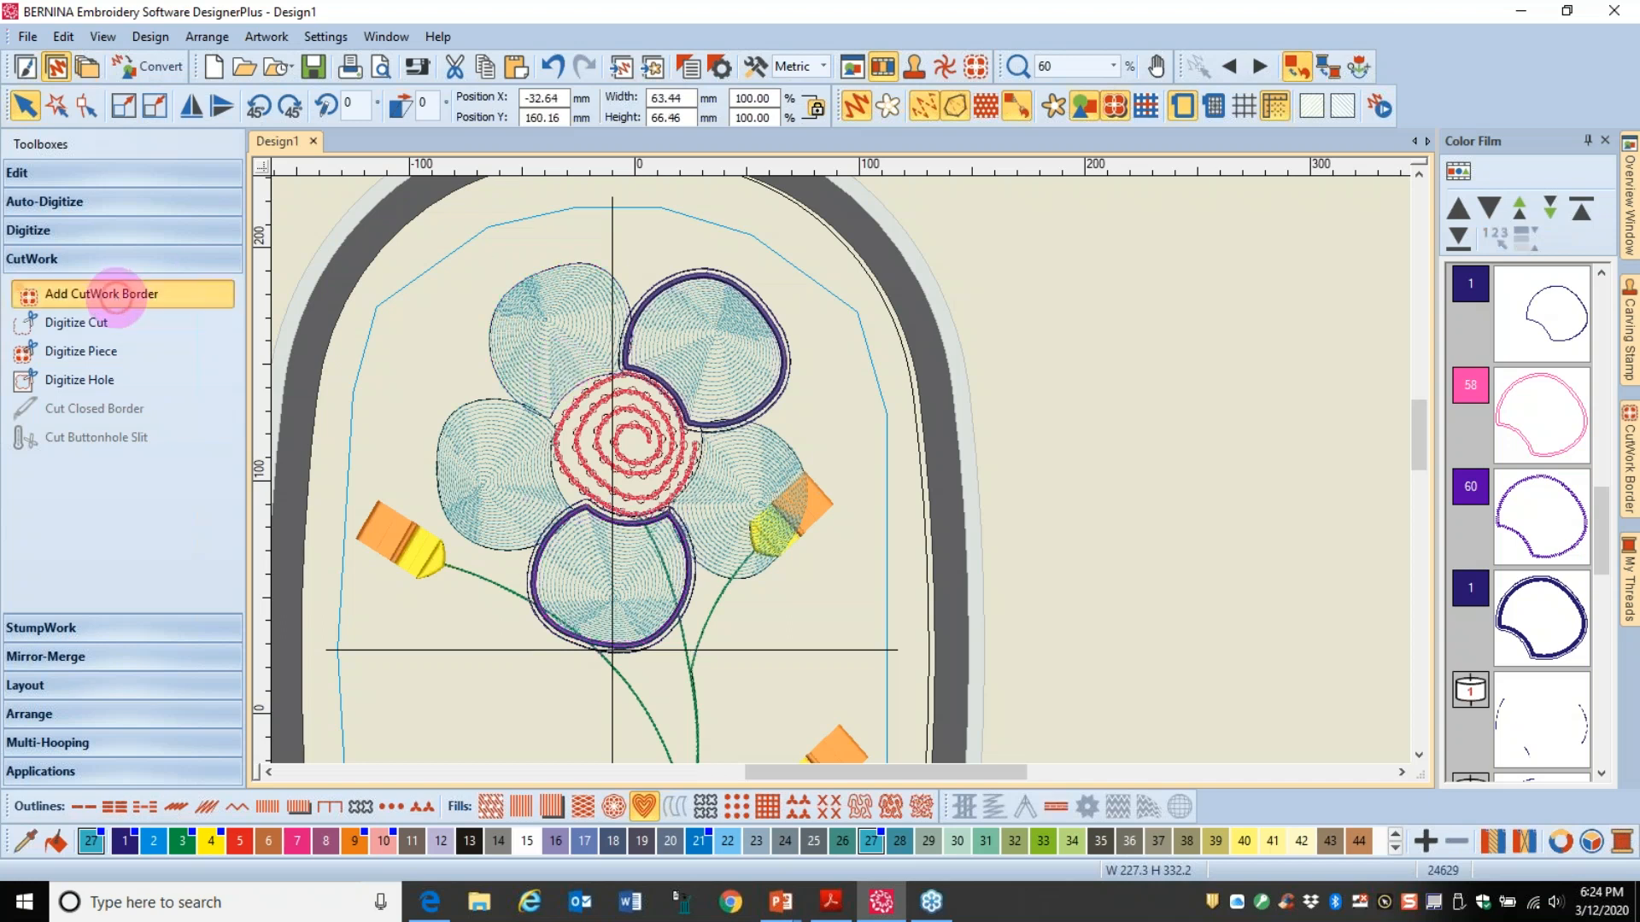
left_click(116, 295)
left_click(766, 592)
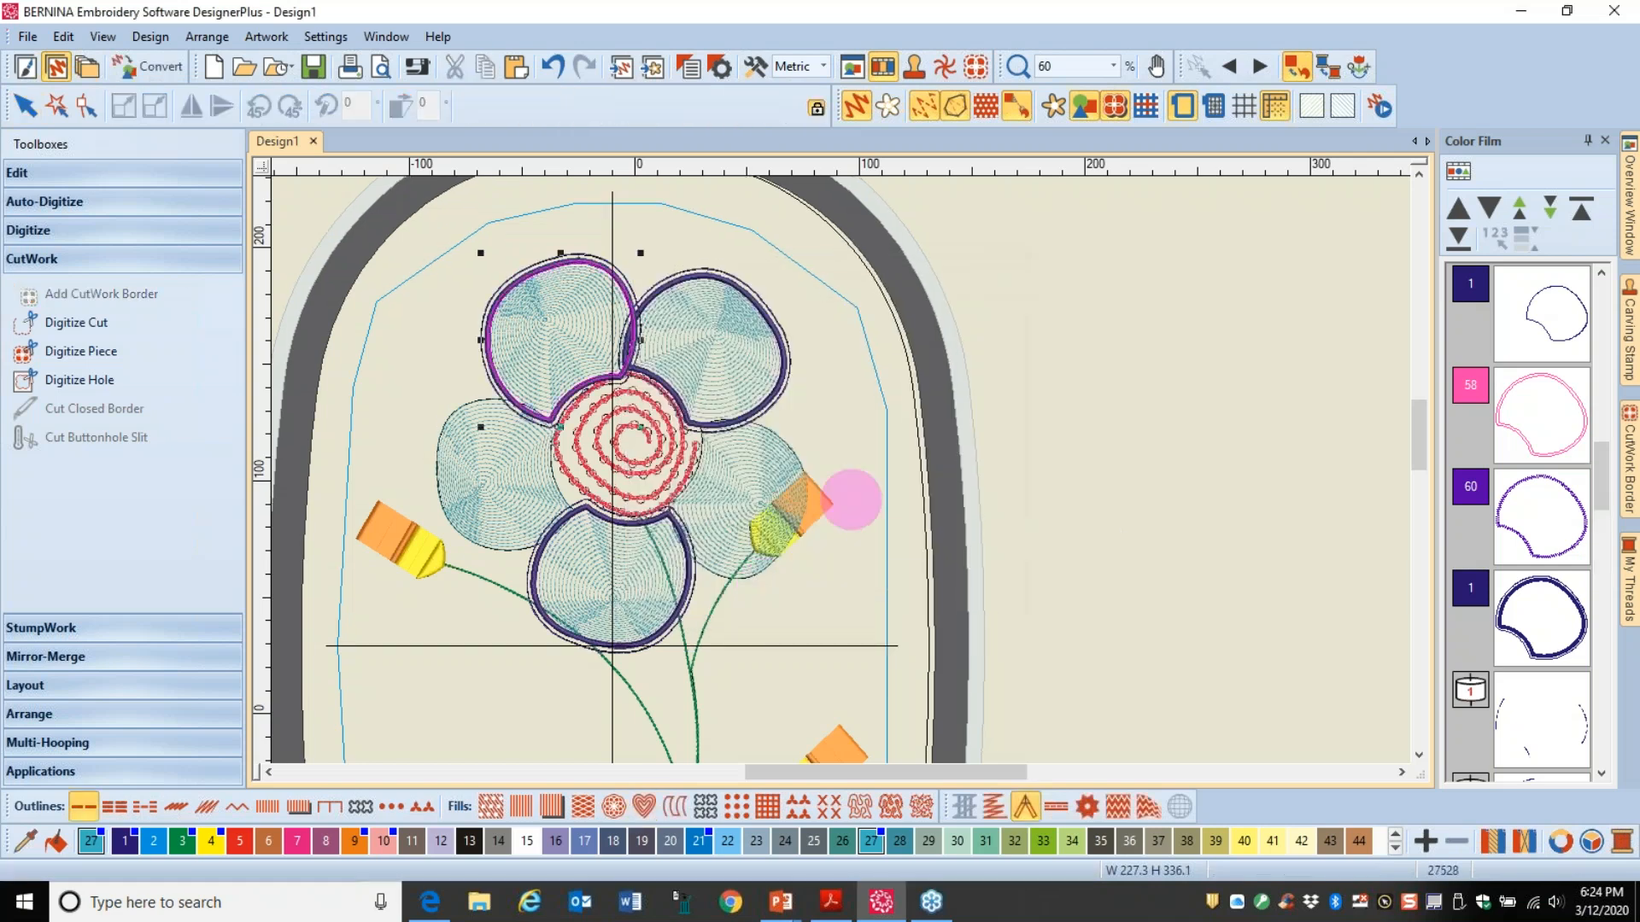
Step: Delete the ripple-filled petal inside the upper-left CutWork border, keeping the border itself
left_click(1079, 283)
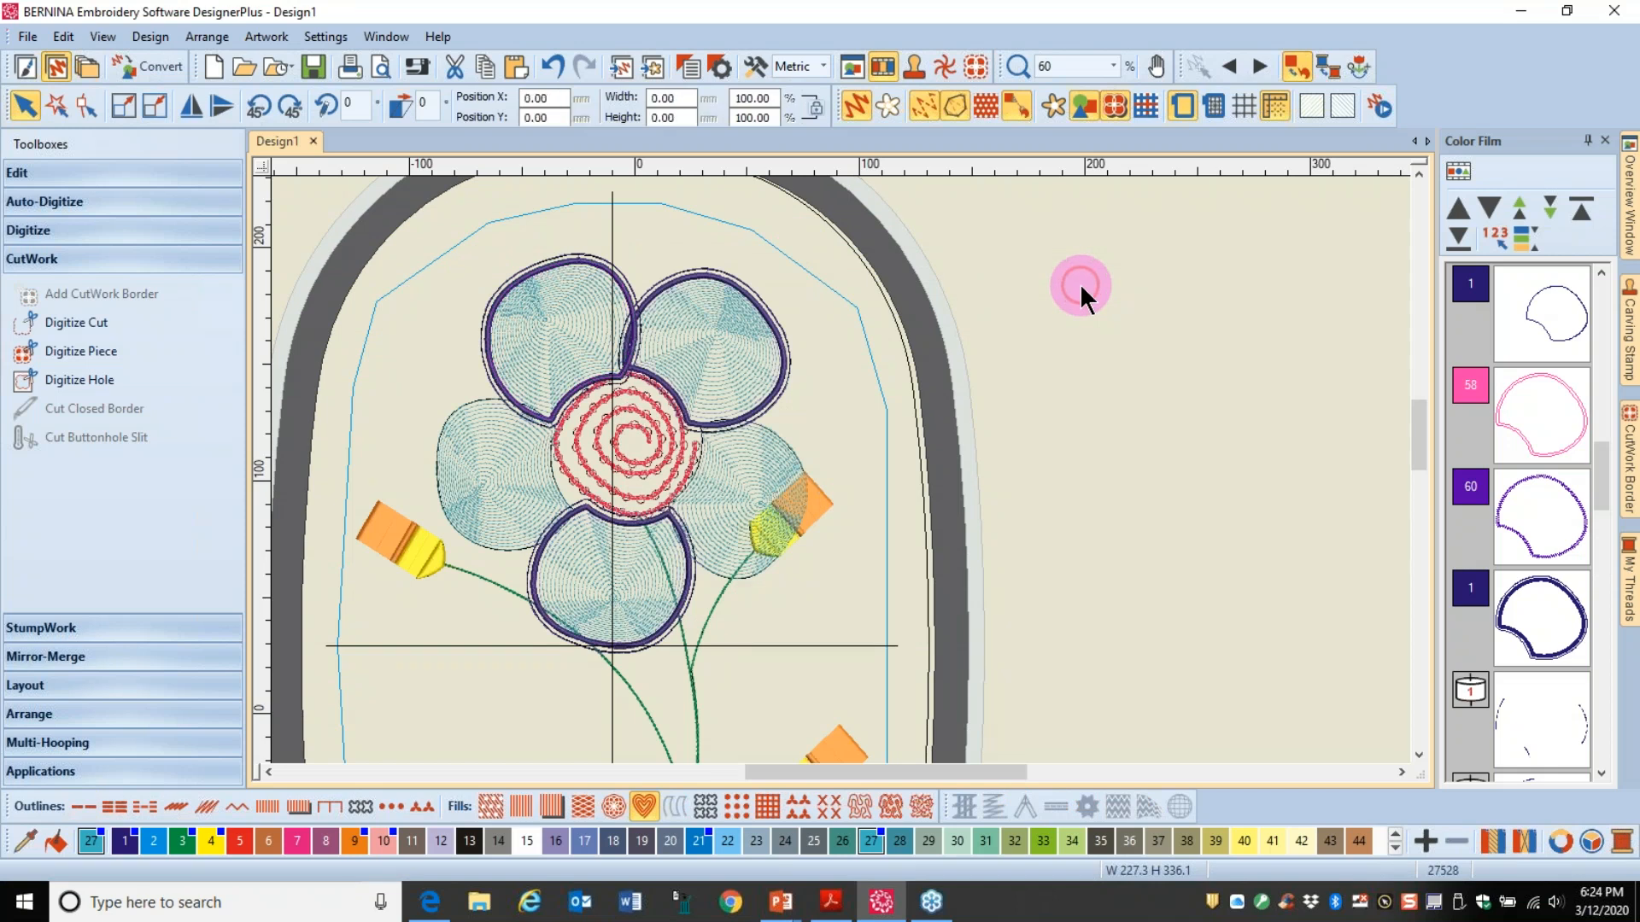
left_click(556, 331)
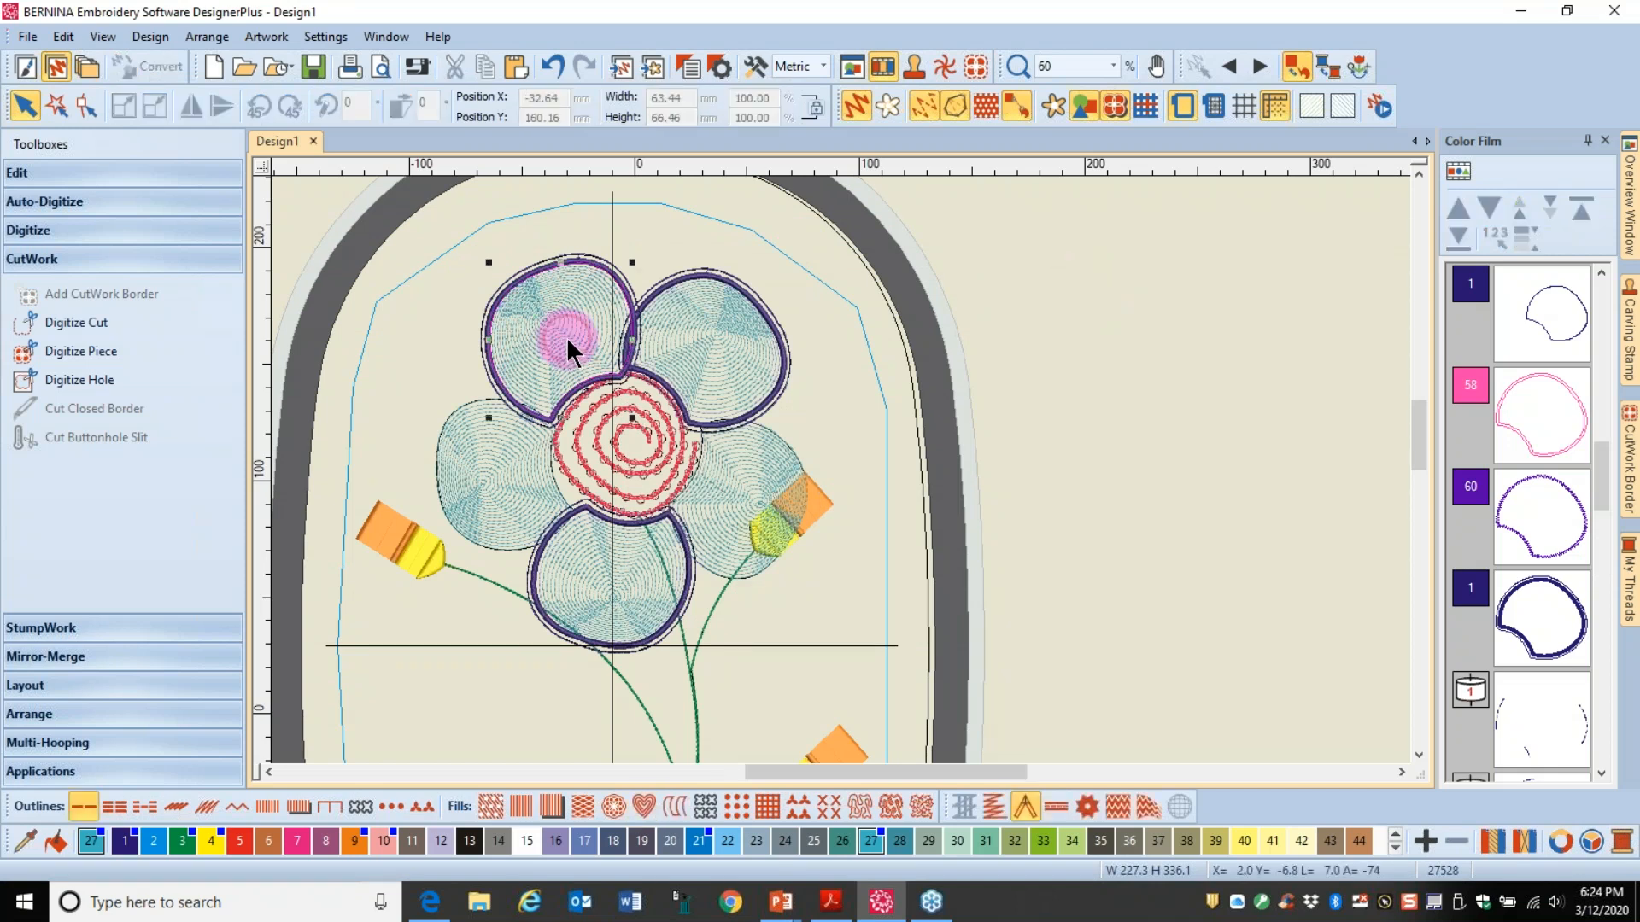
key("Delete")
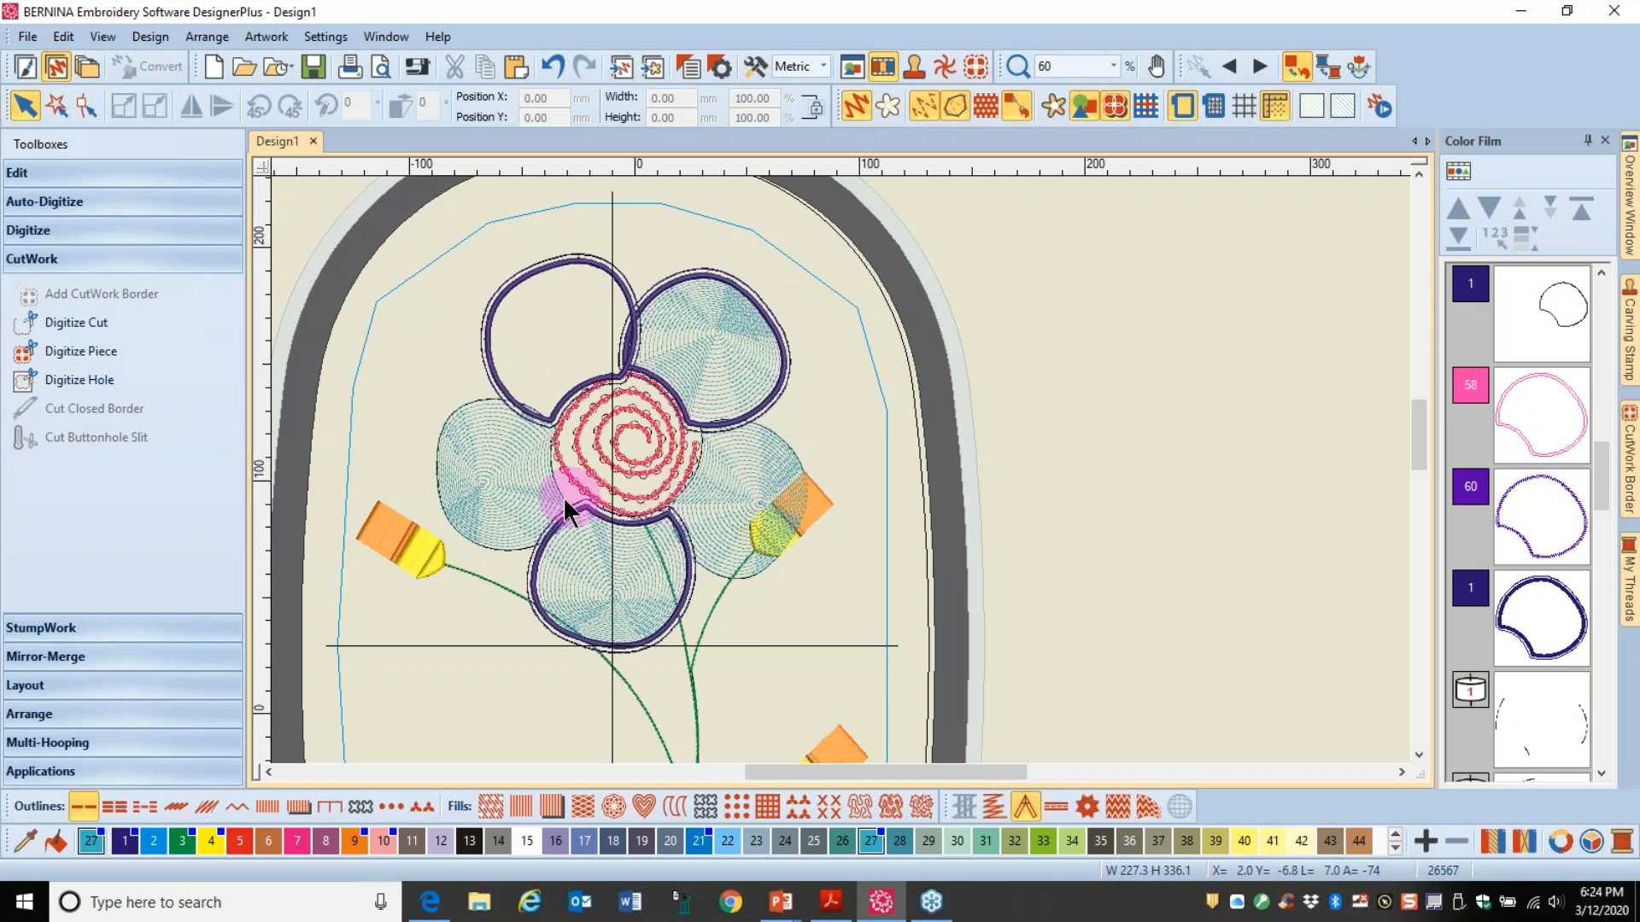
Step: Add a Cut-type CutWork border with a 1.00 mm offset around the left petal, with holes included as Cut at a 2 mm offset
left_click(515, 470)
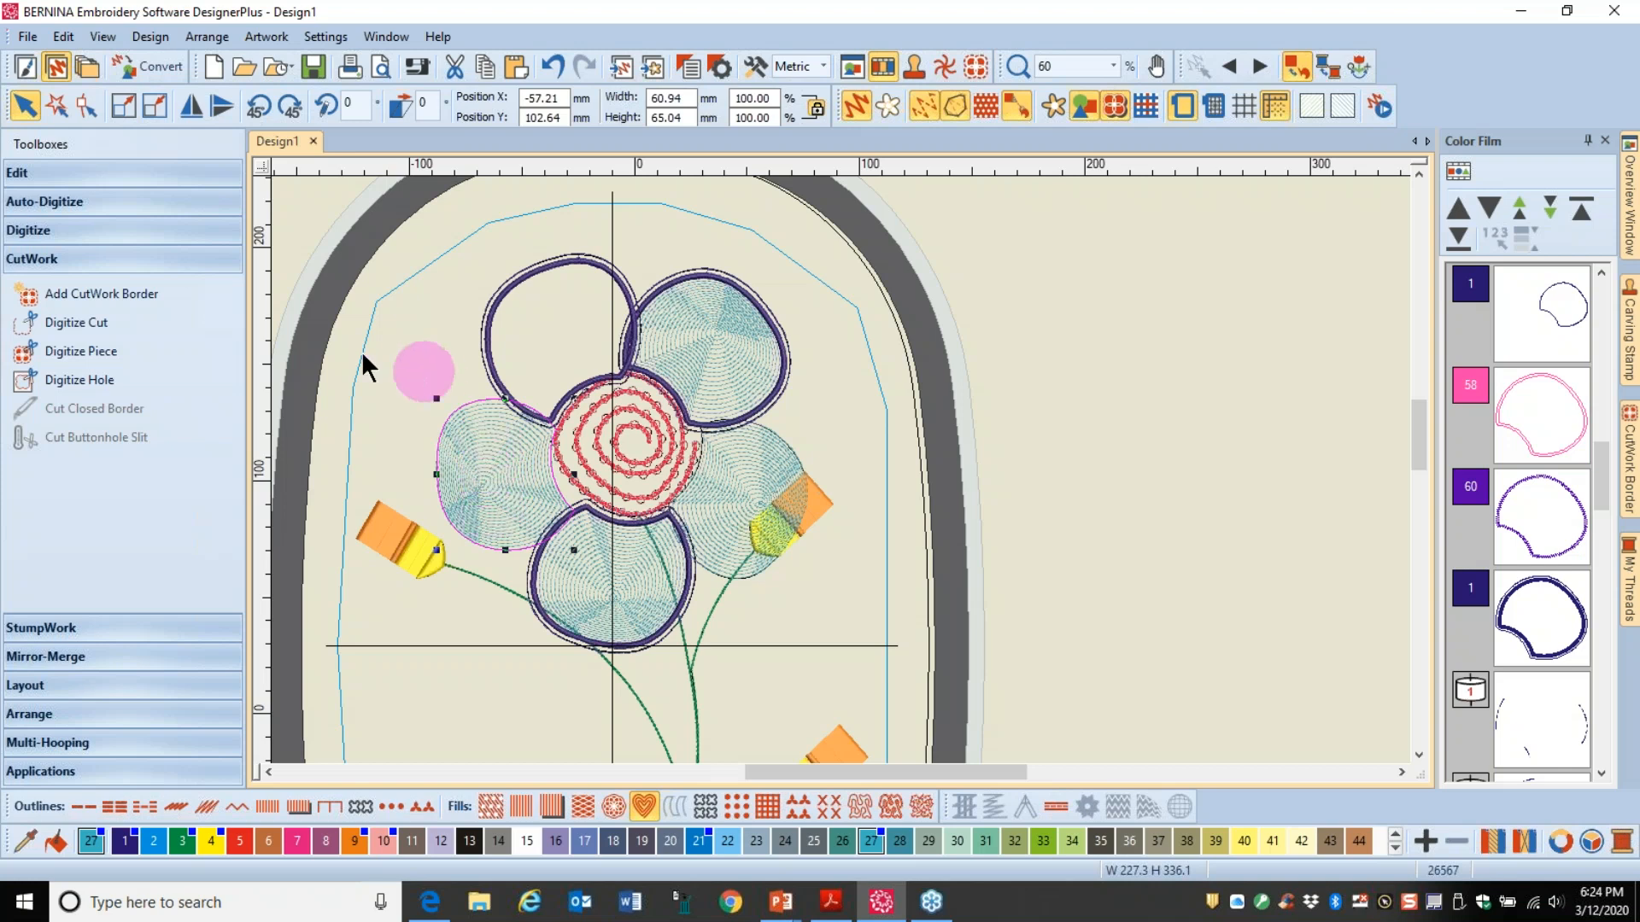
left_click(124, 294)
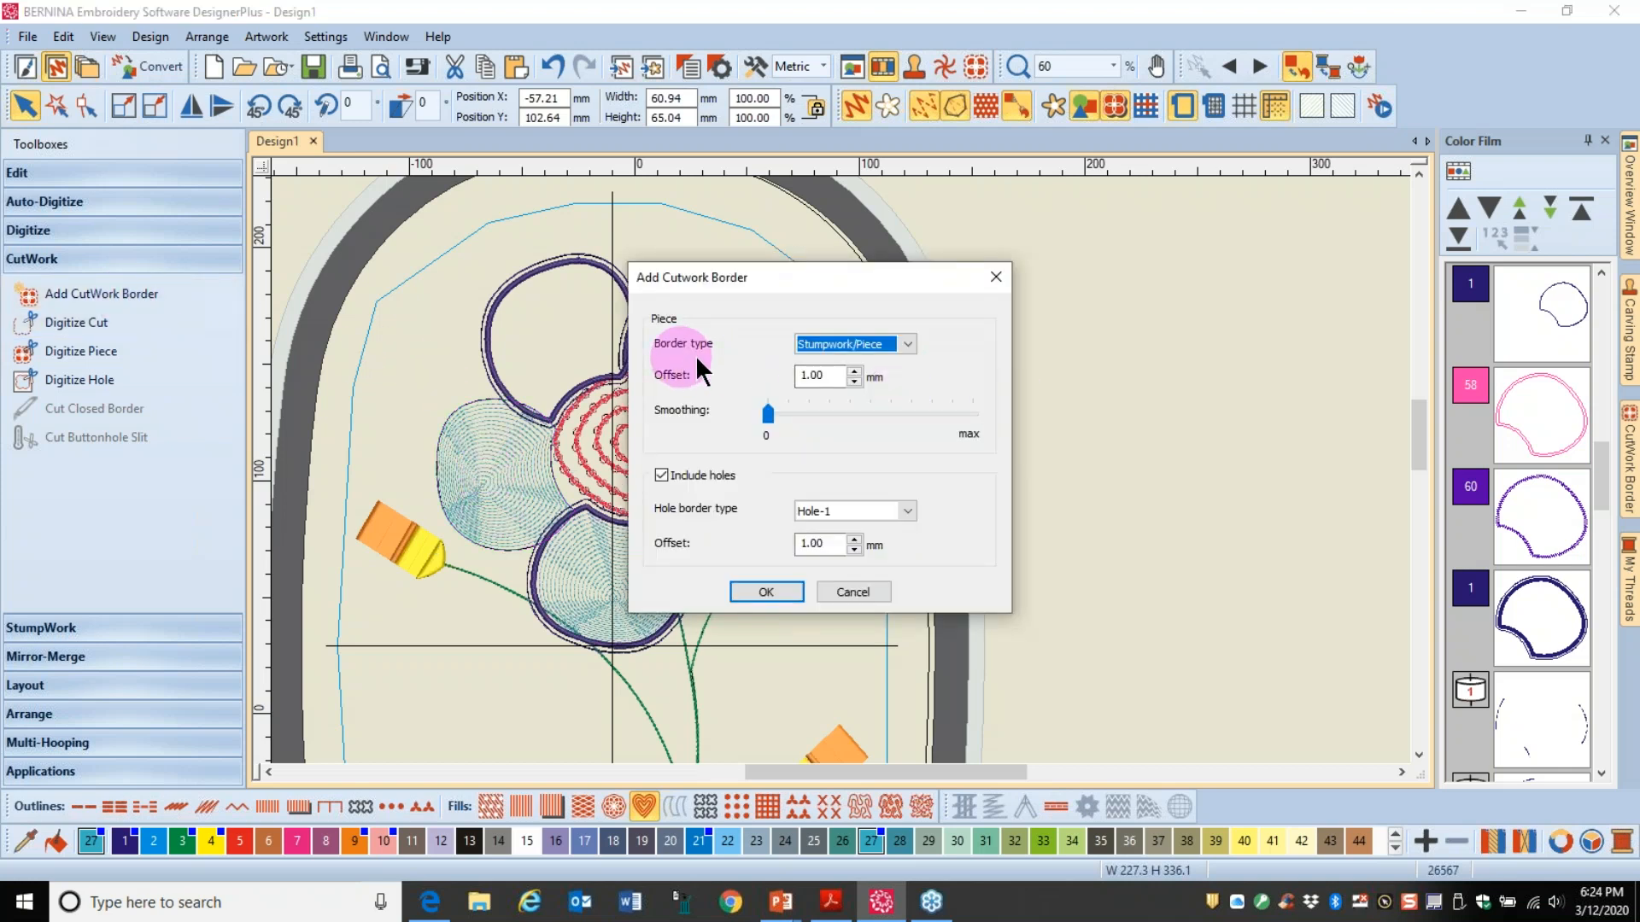
left_click(903, 341)
left_click(858, 375)
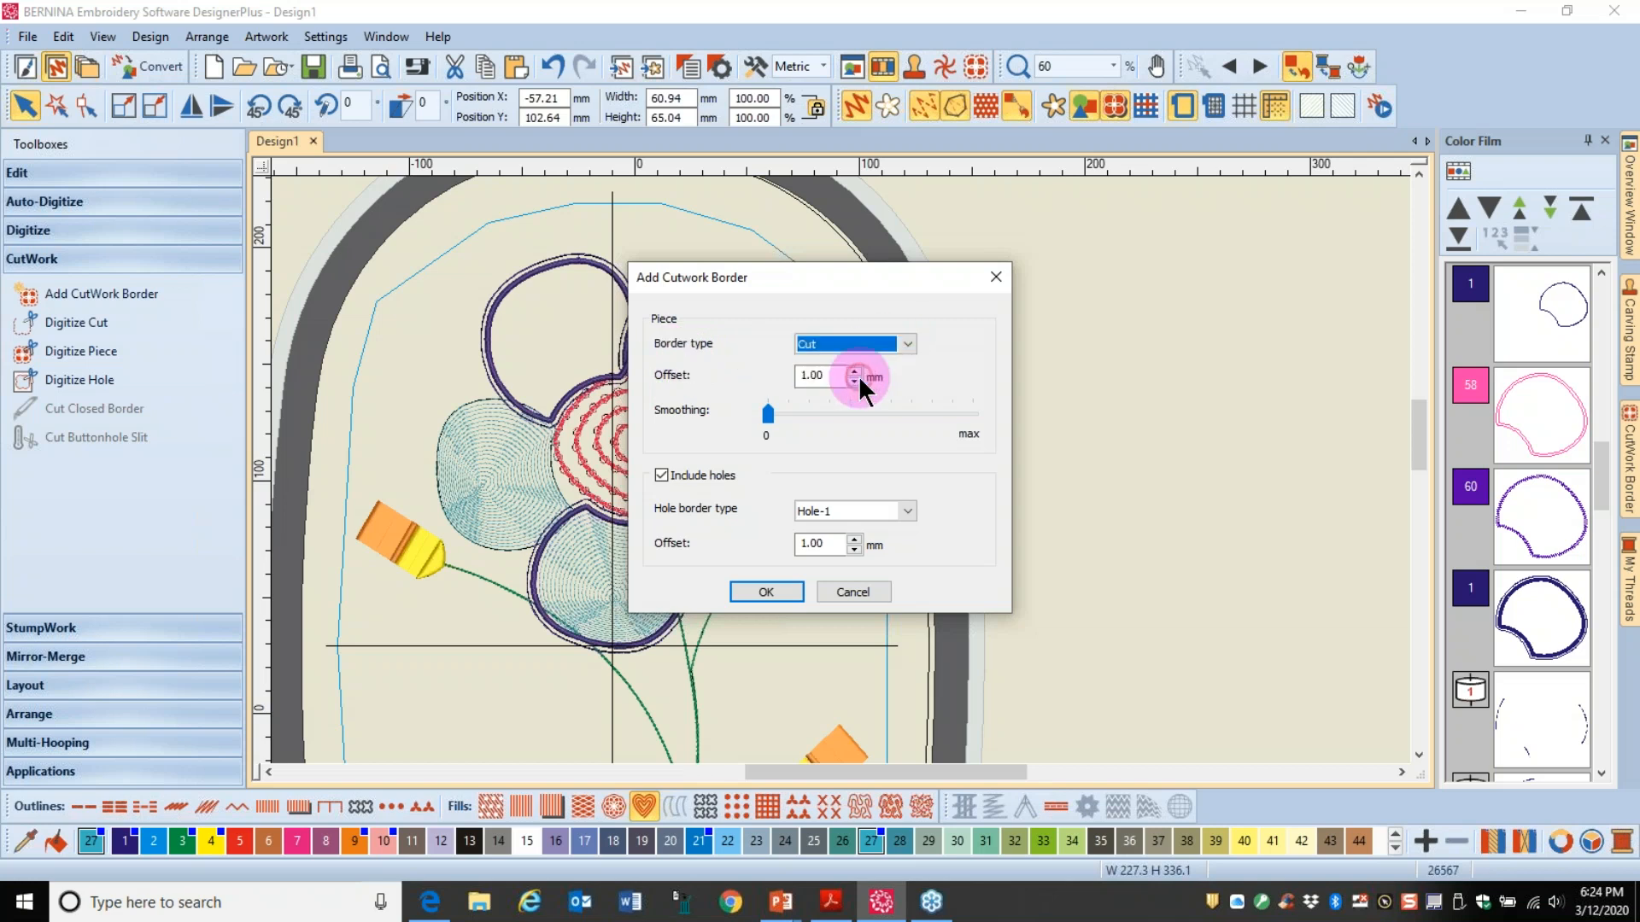
left_click(675, 477)
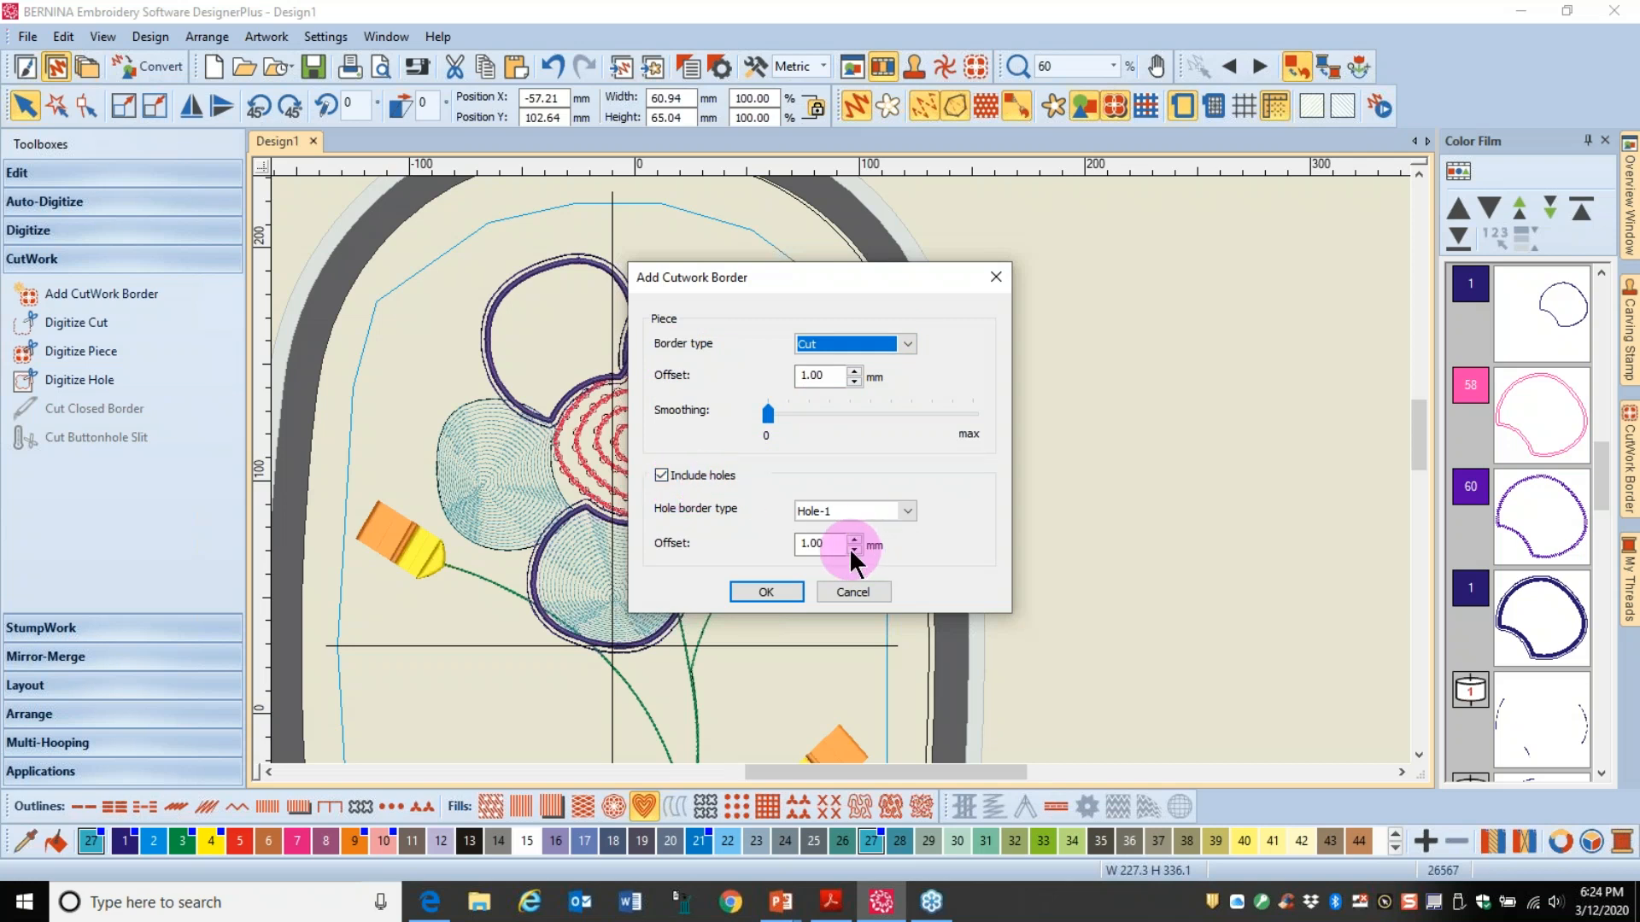
left_click(908, 511)
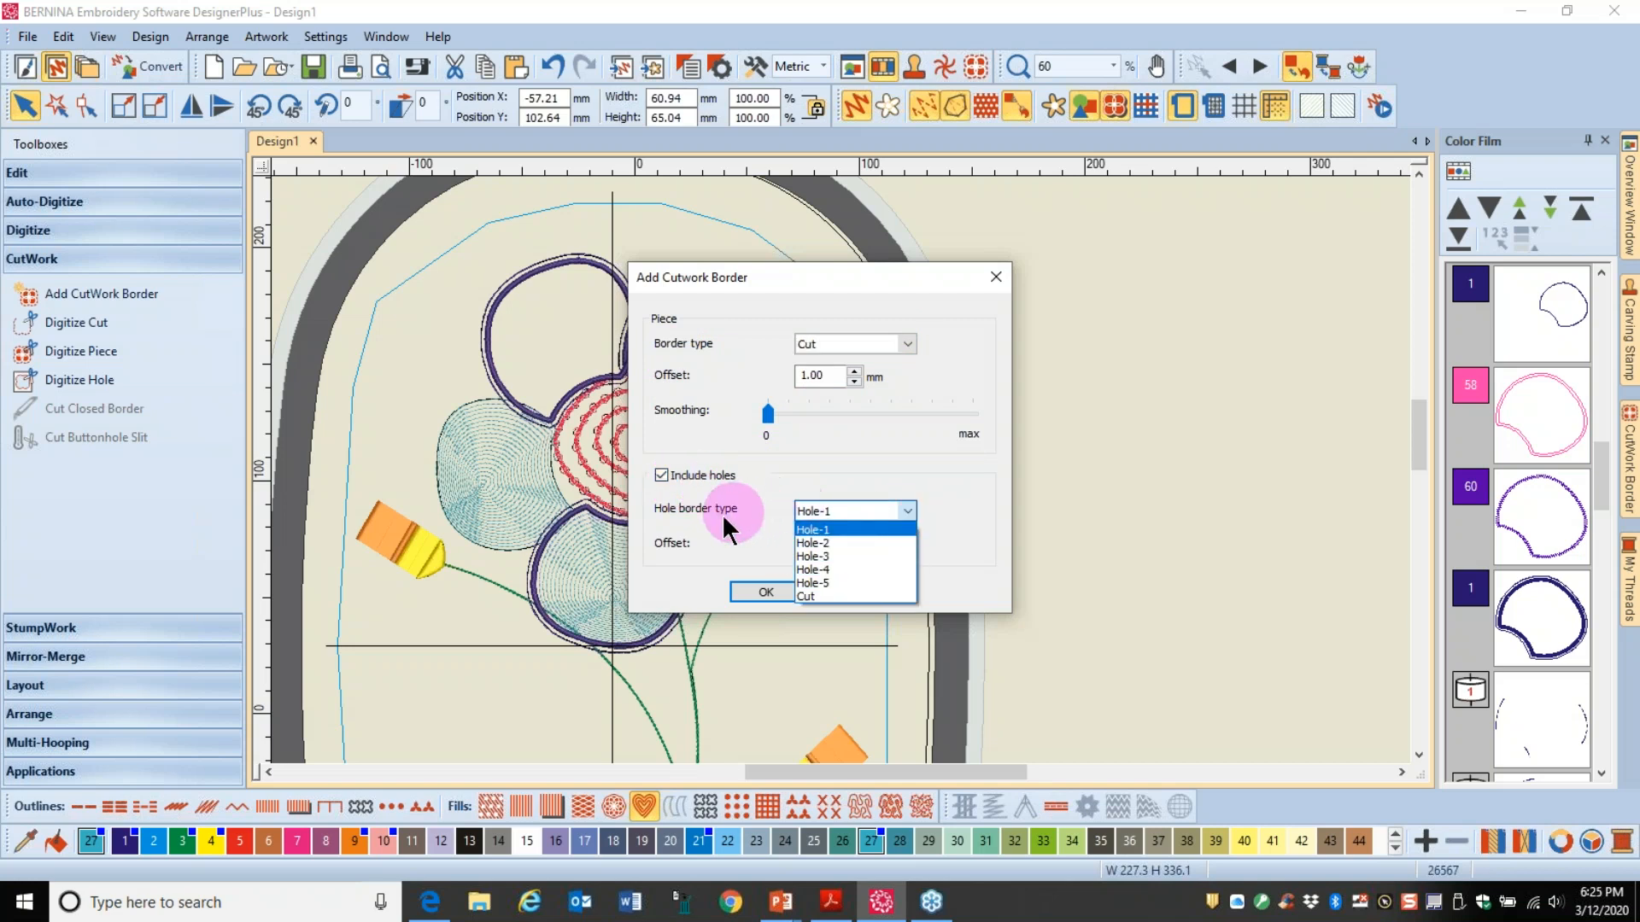
left_click(816, 597)
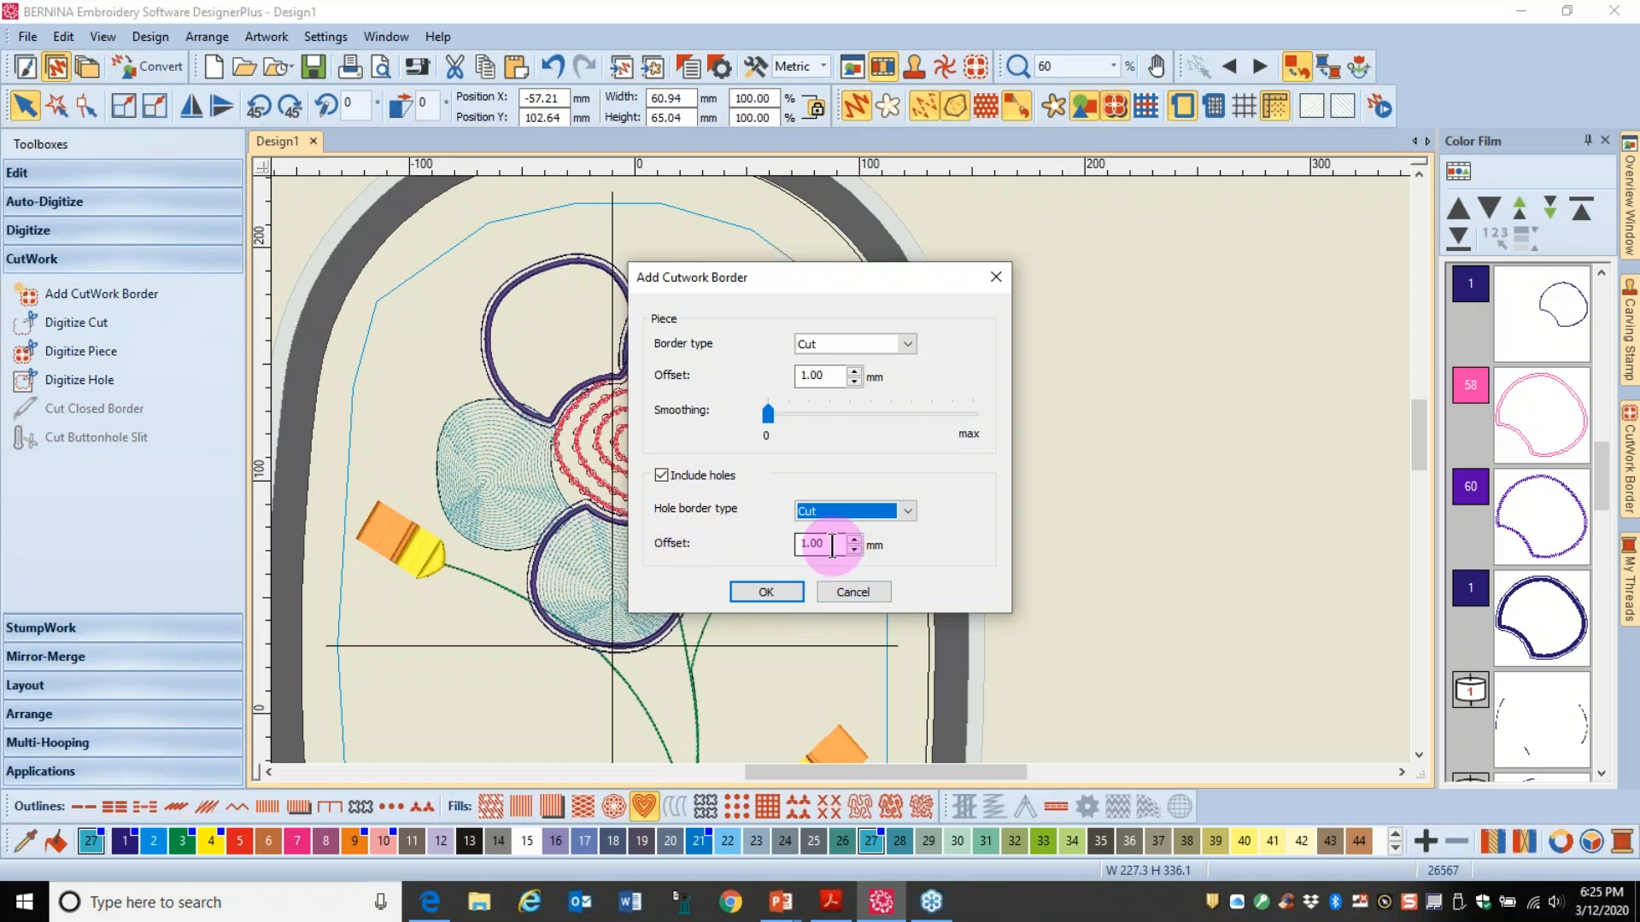
left_click_drag(833, 547, 776, 548)
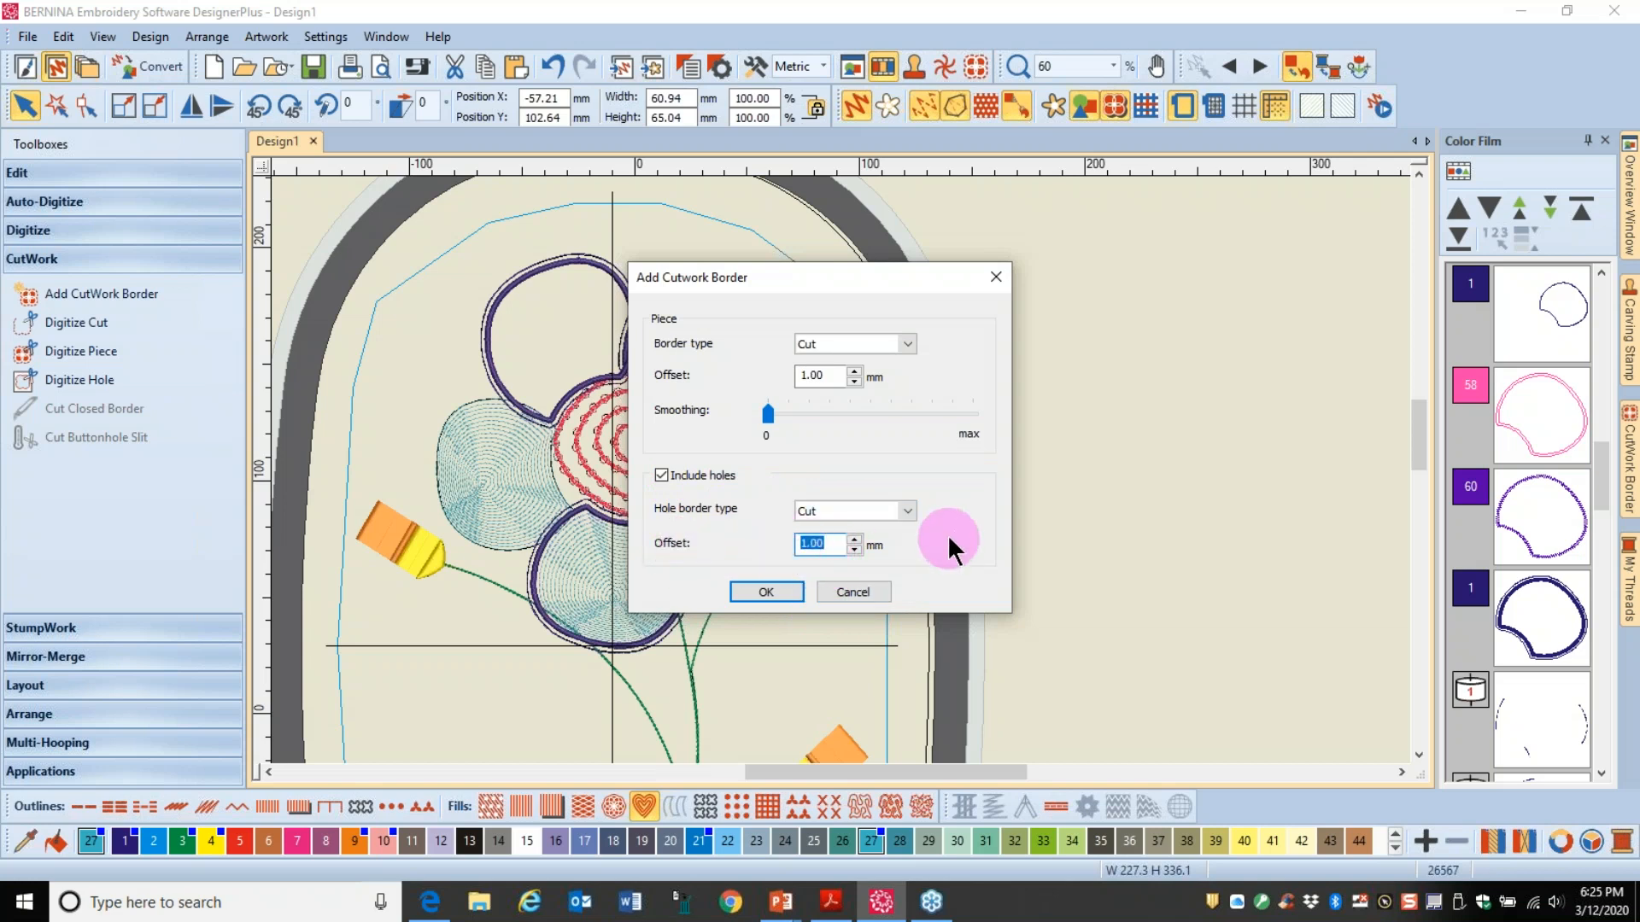
type("2")
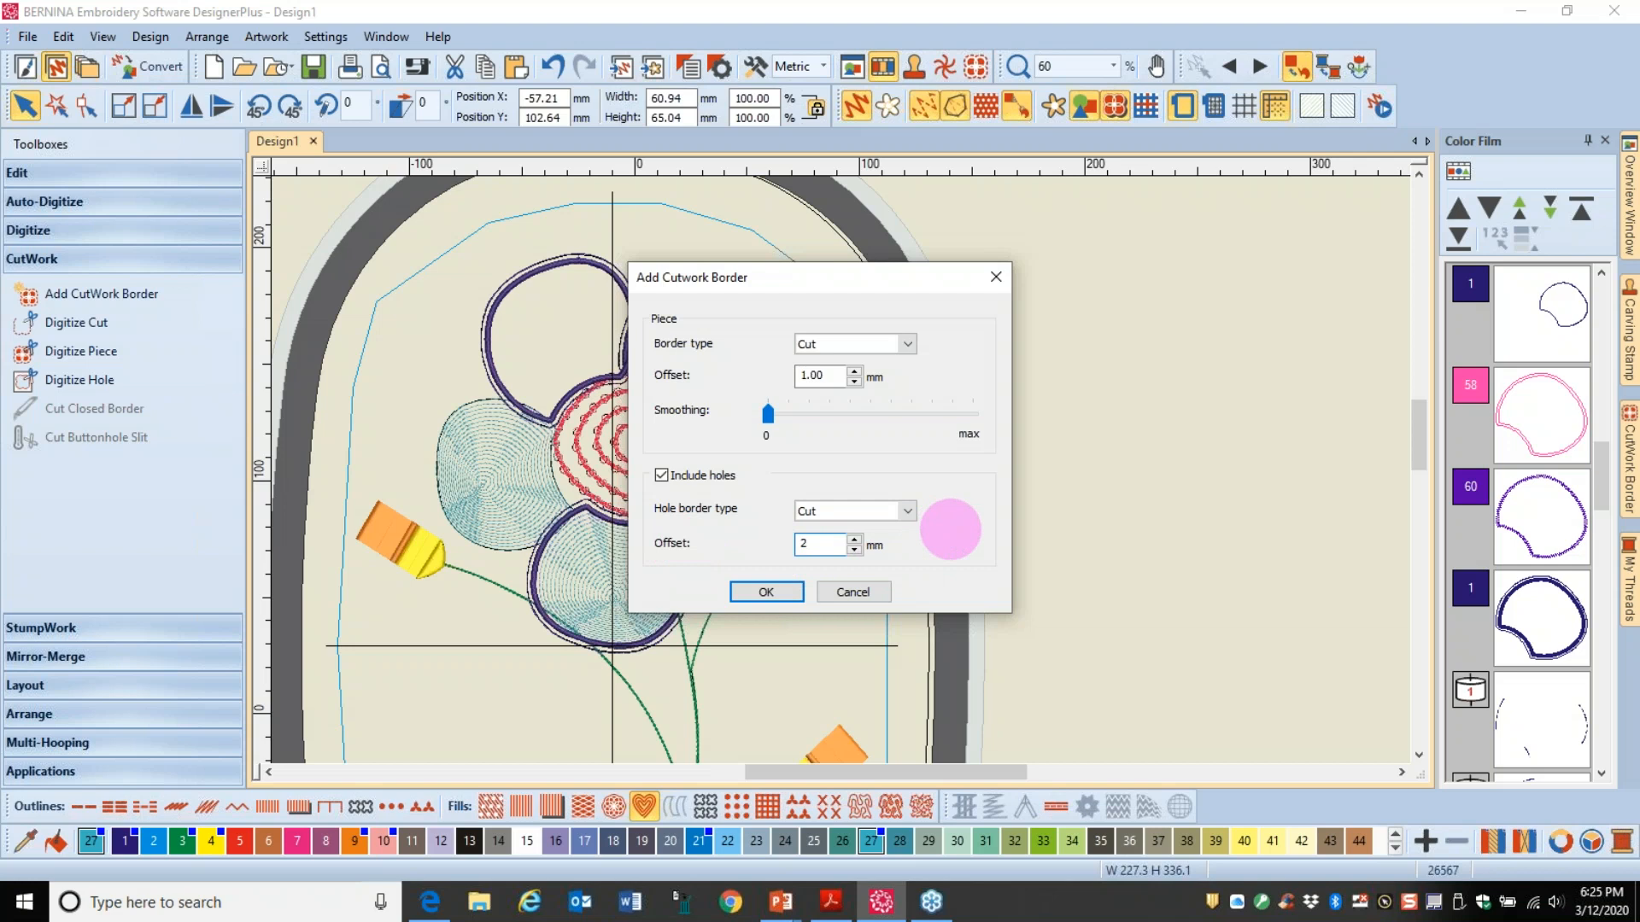
left_click(755, 591)
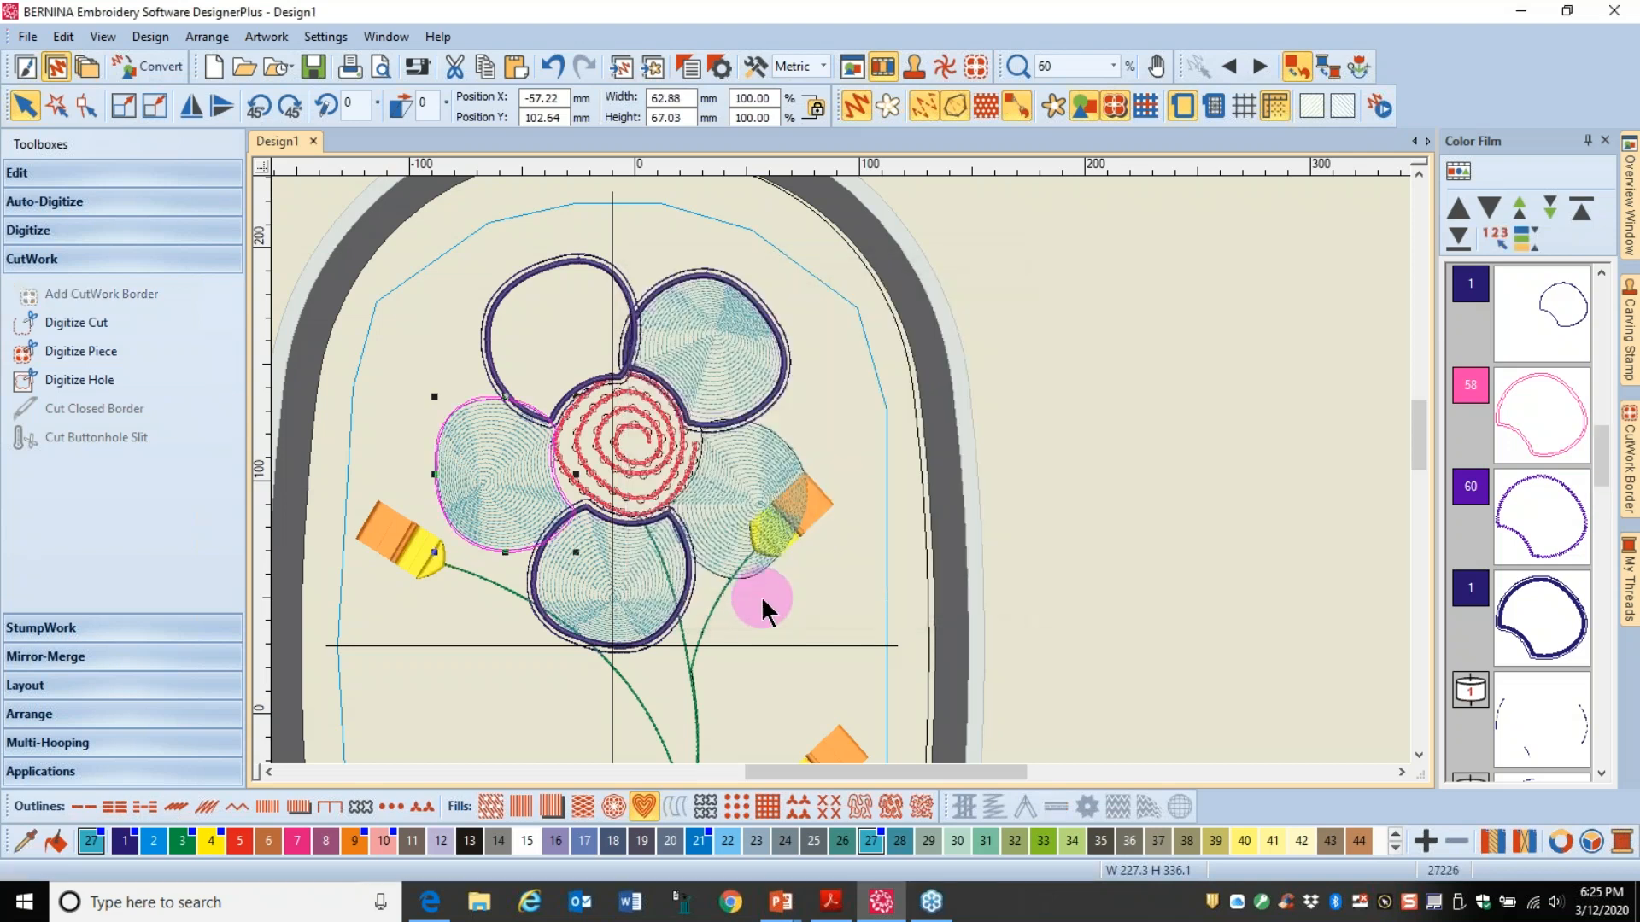
Step: Add a Cut border with a 1.00 mm offset around the flower's right petal, with the hole border type also set to Cut
left_click(766, 479)
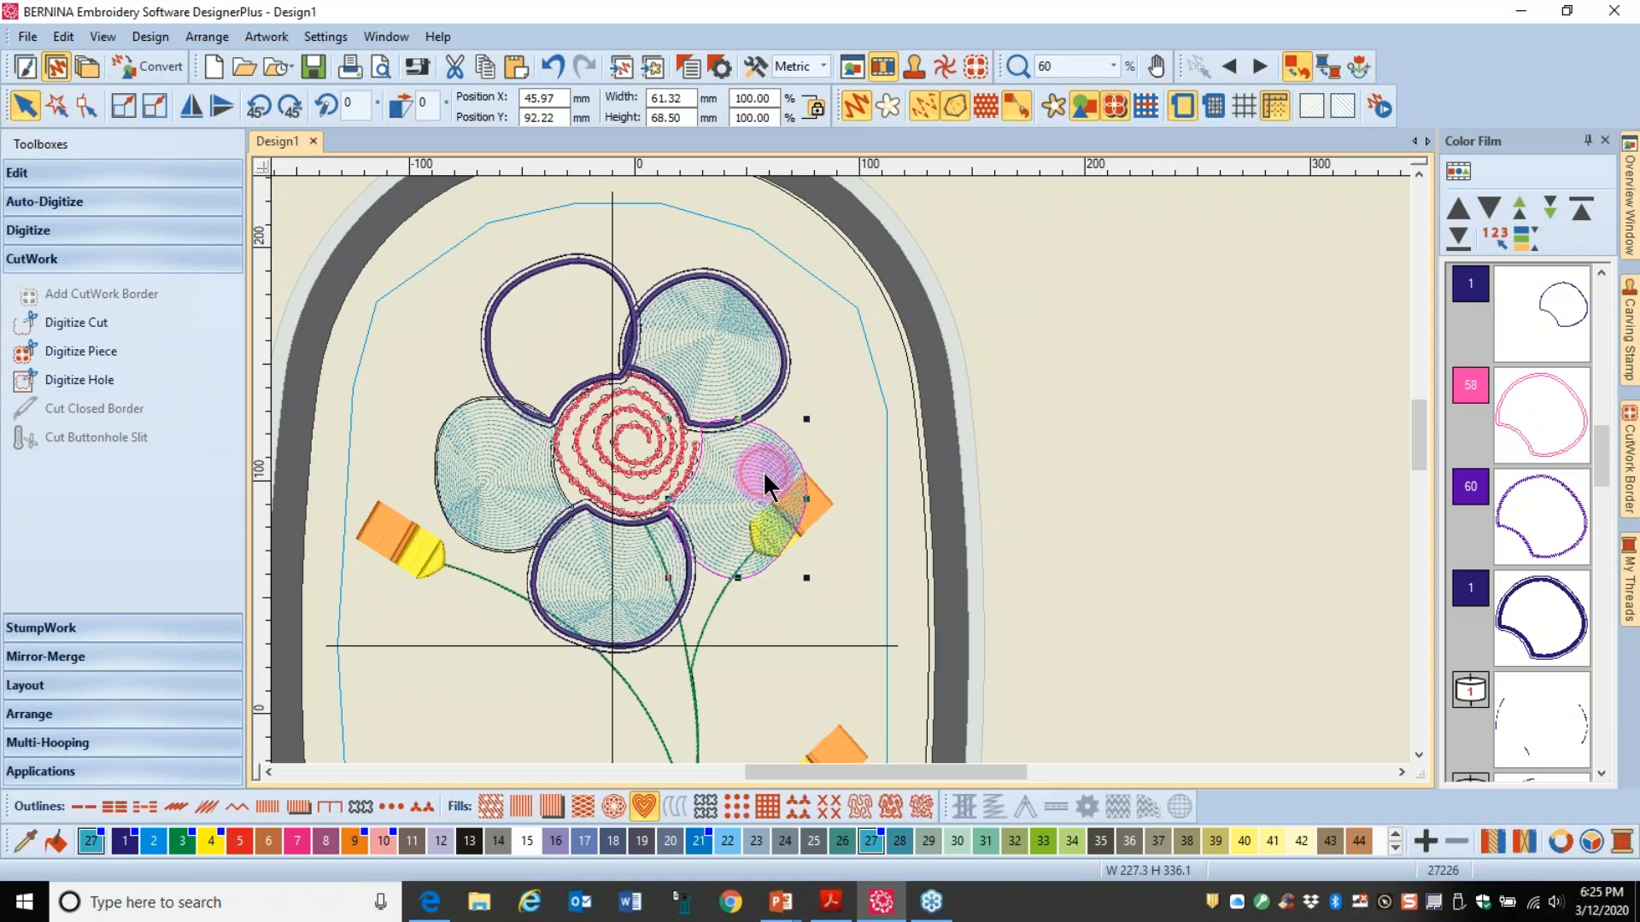
left_click(98, 293)
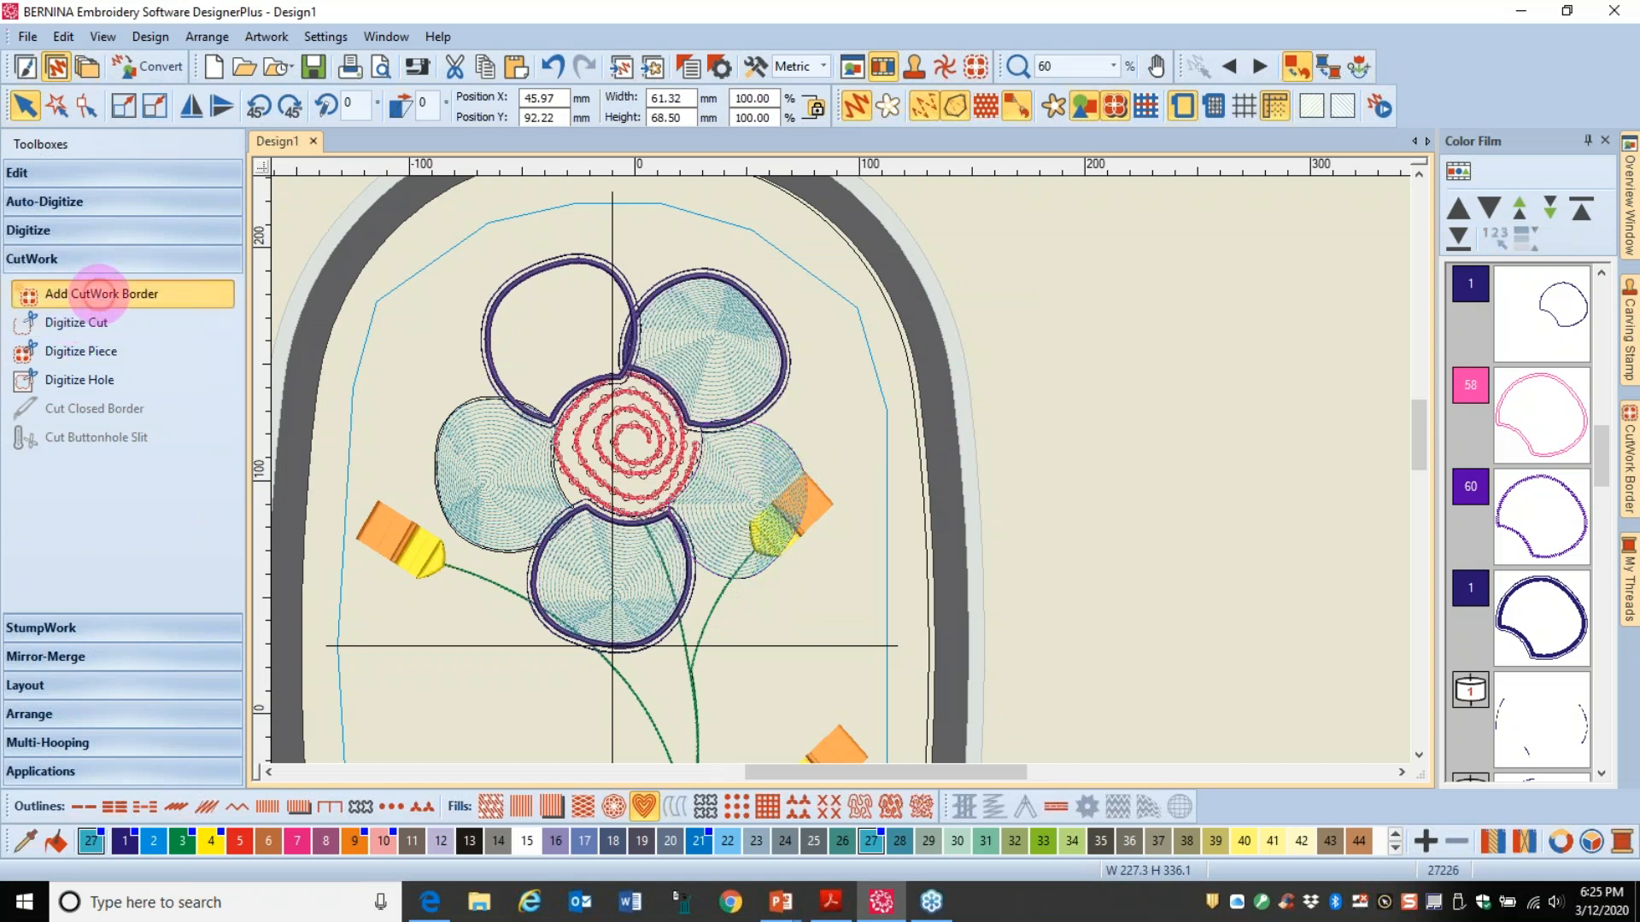
left_click(908, 336)
left_click(856, 376)
left_click(867, 504)
left_click(908, 511)
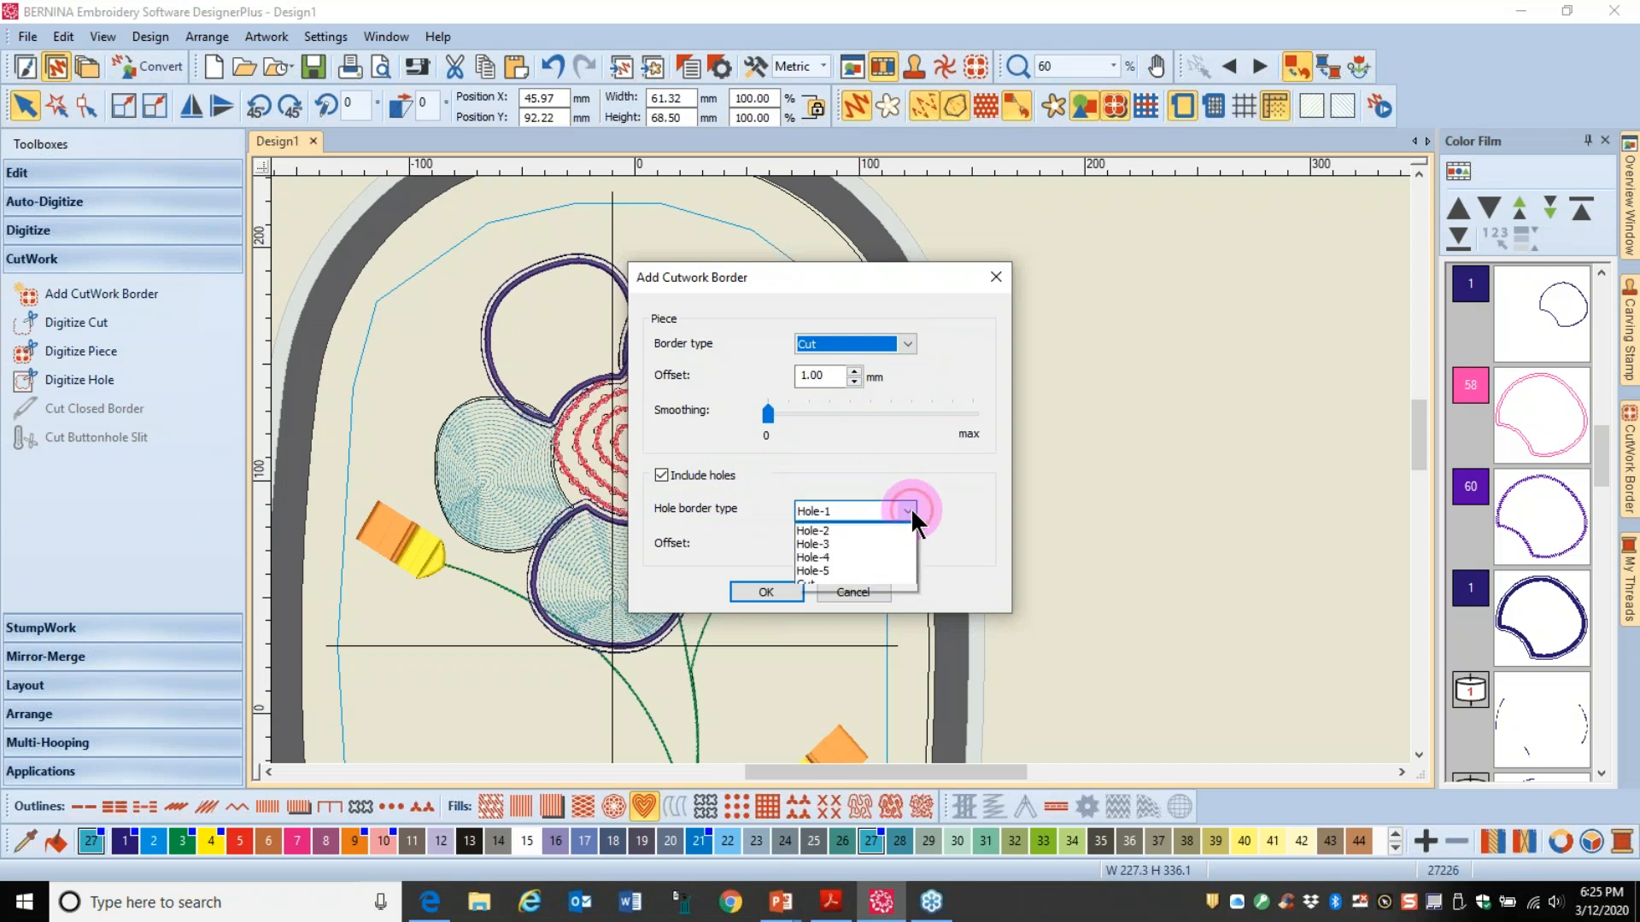
left_click(853, 597)
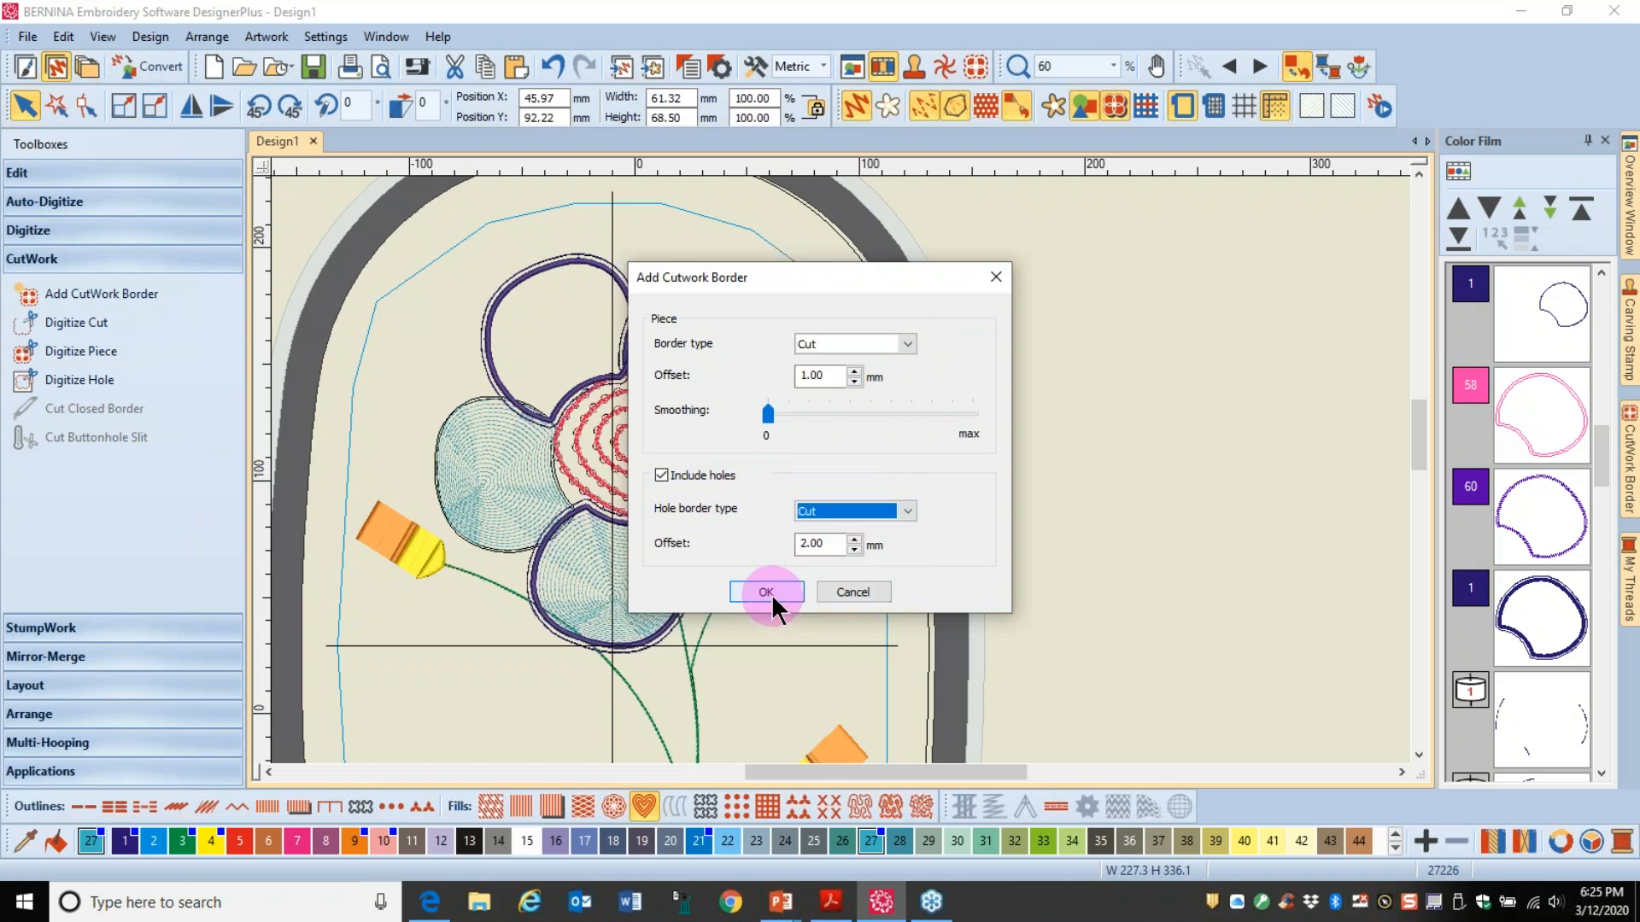
left_click(767, 591)
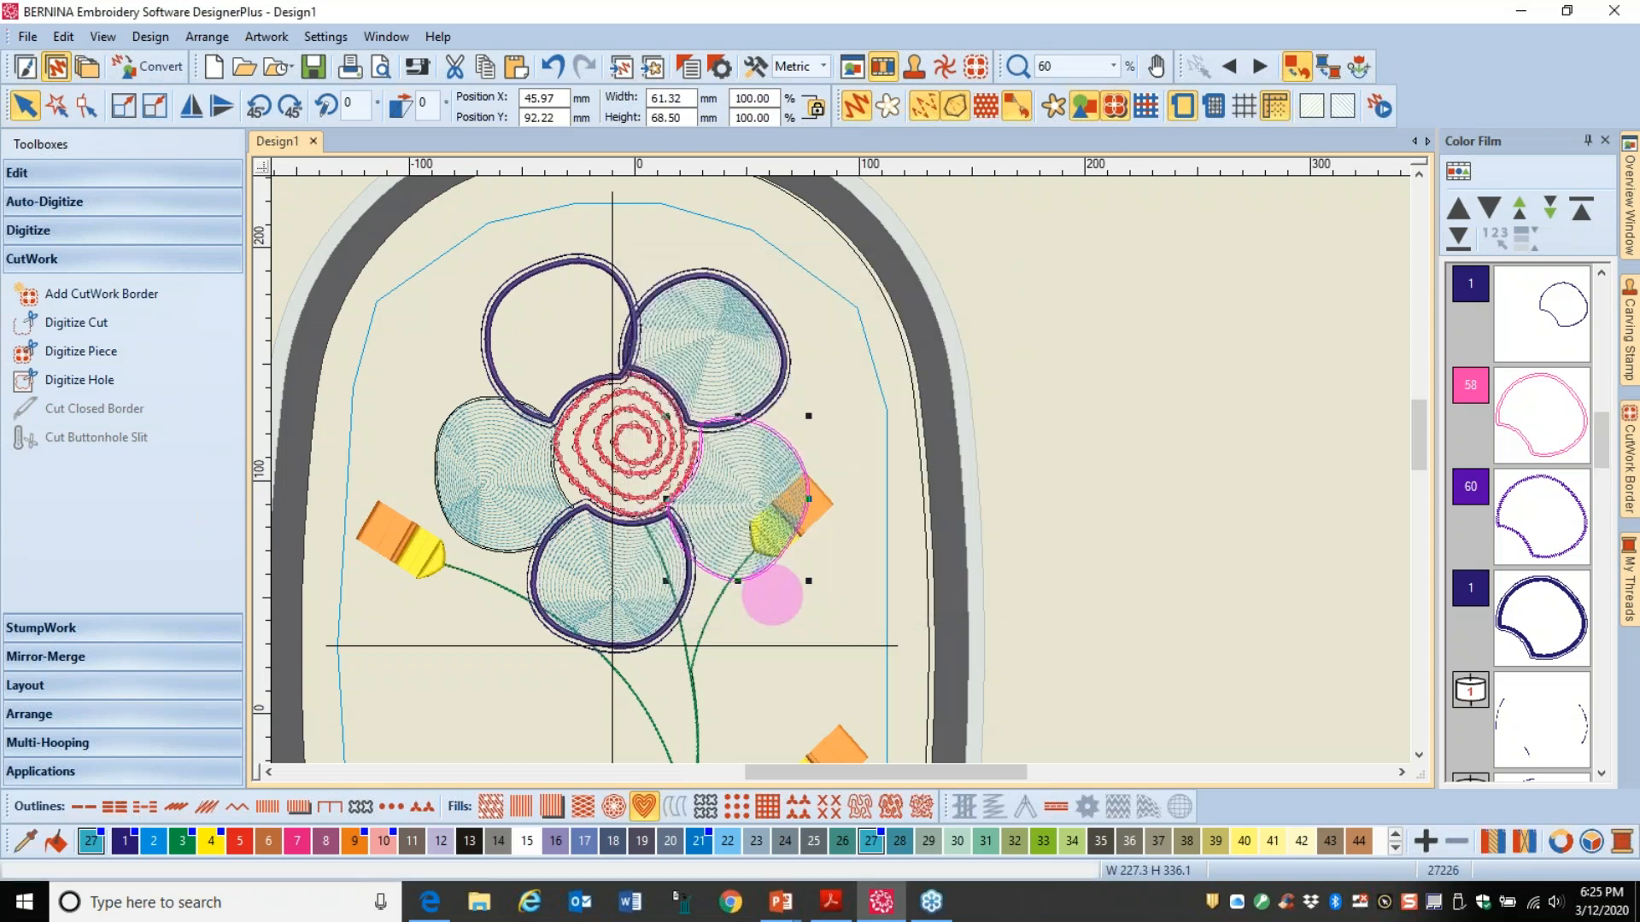
Step: Delete the ripple-filled right and left petals, keeping only their cut lines
left_click(1065, 411)
left_click(748, 479)
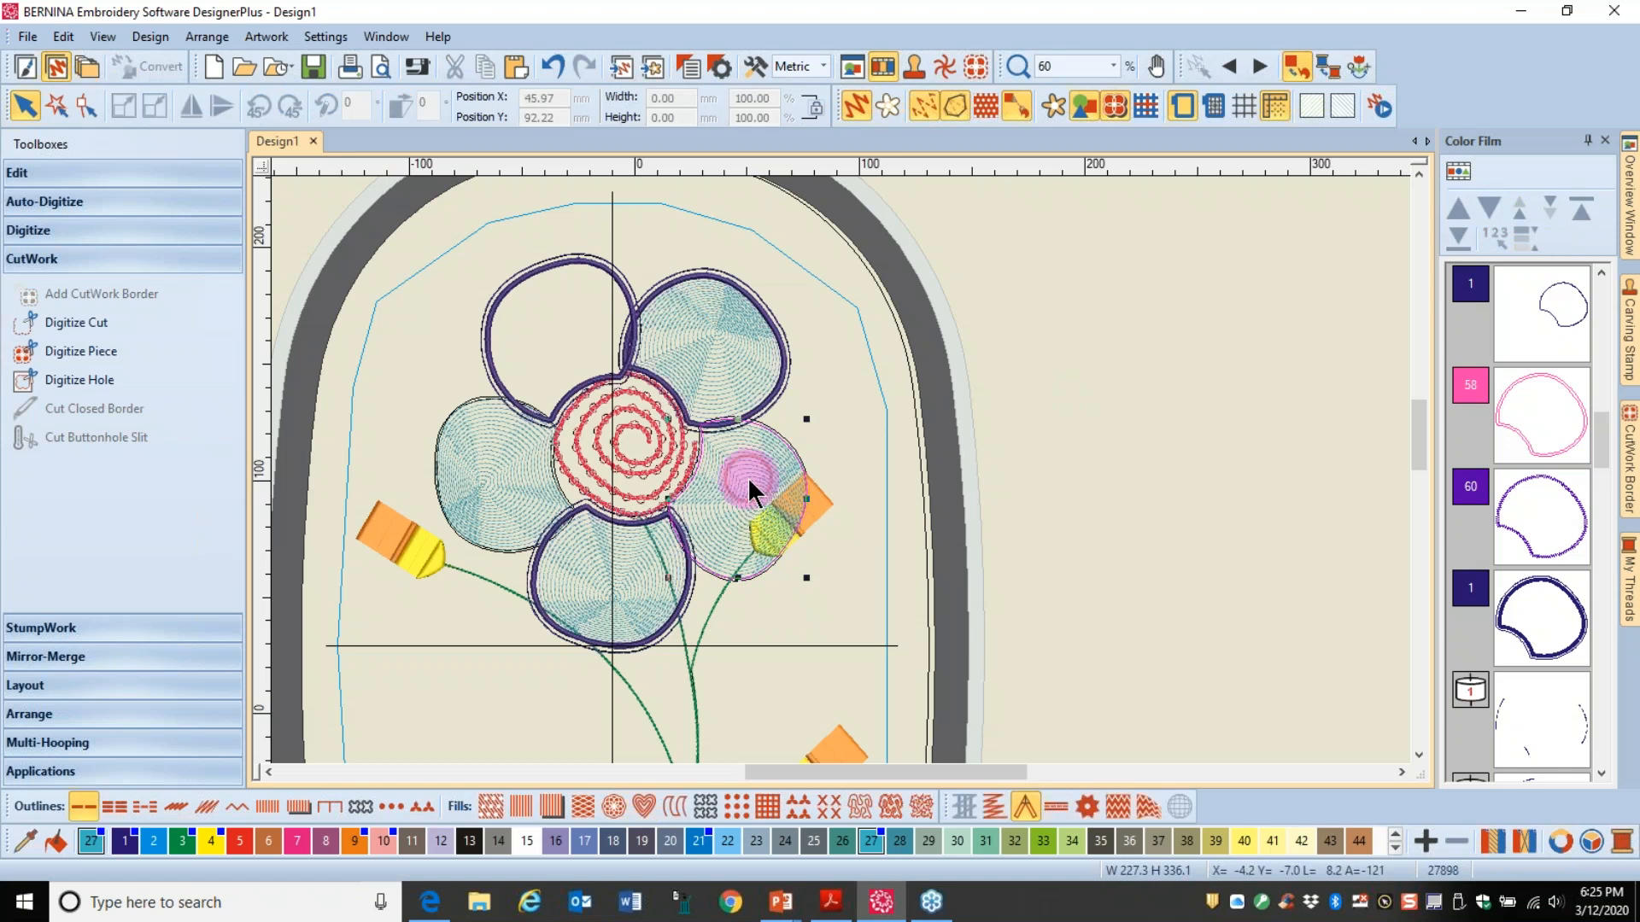
key("Delete")
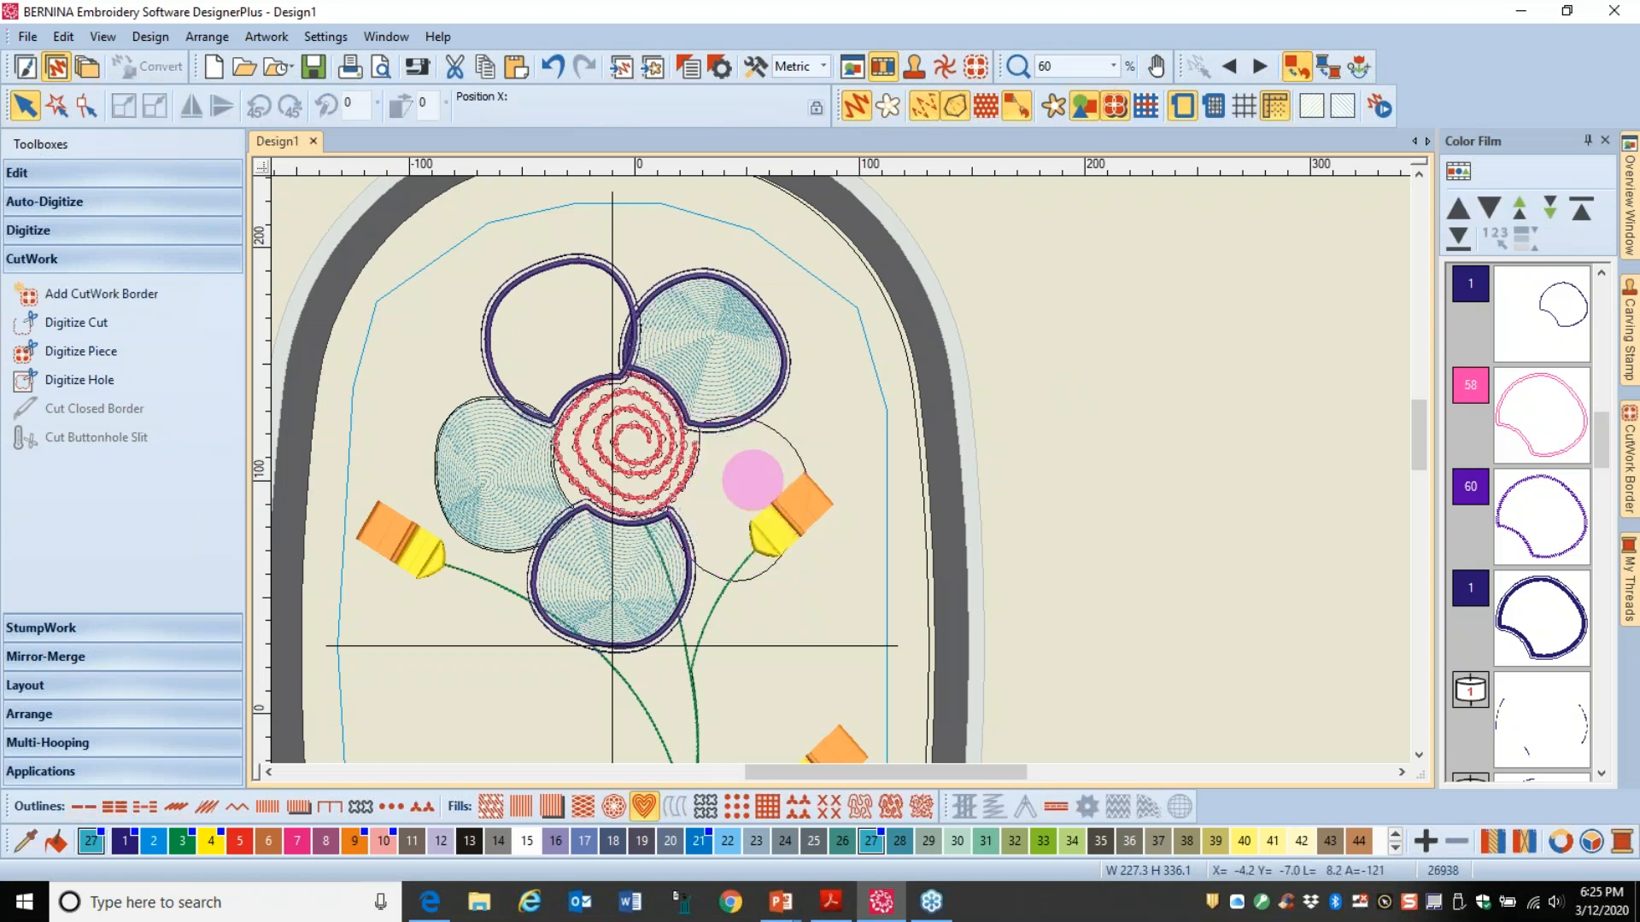
left_click(461, 439)
key("Delete")
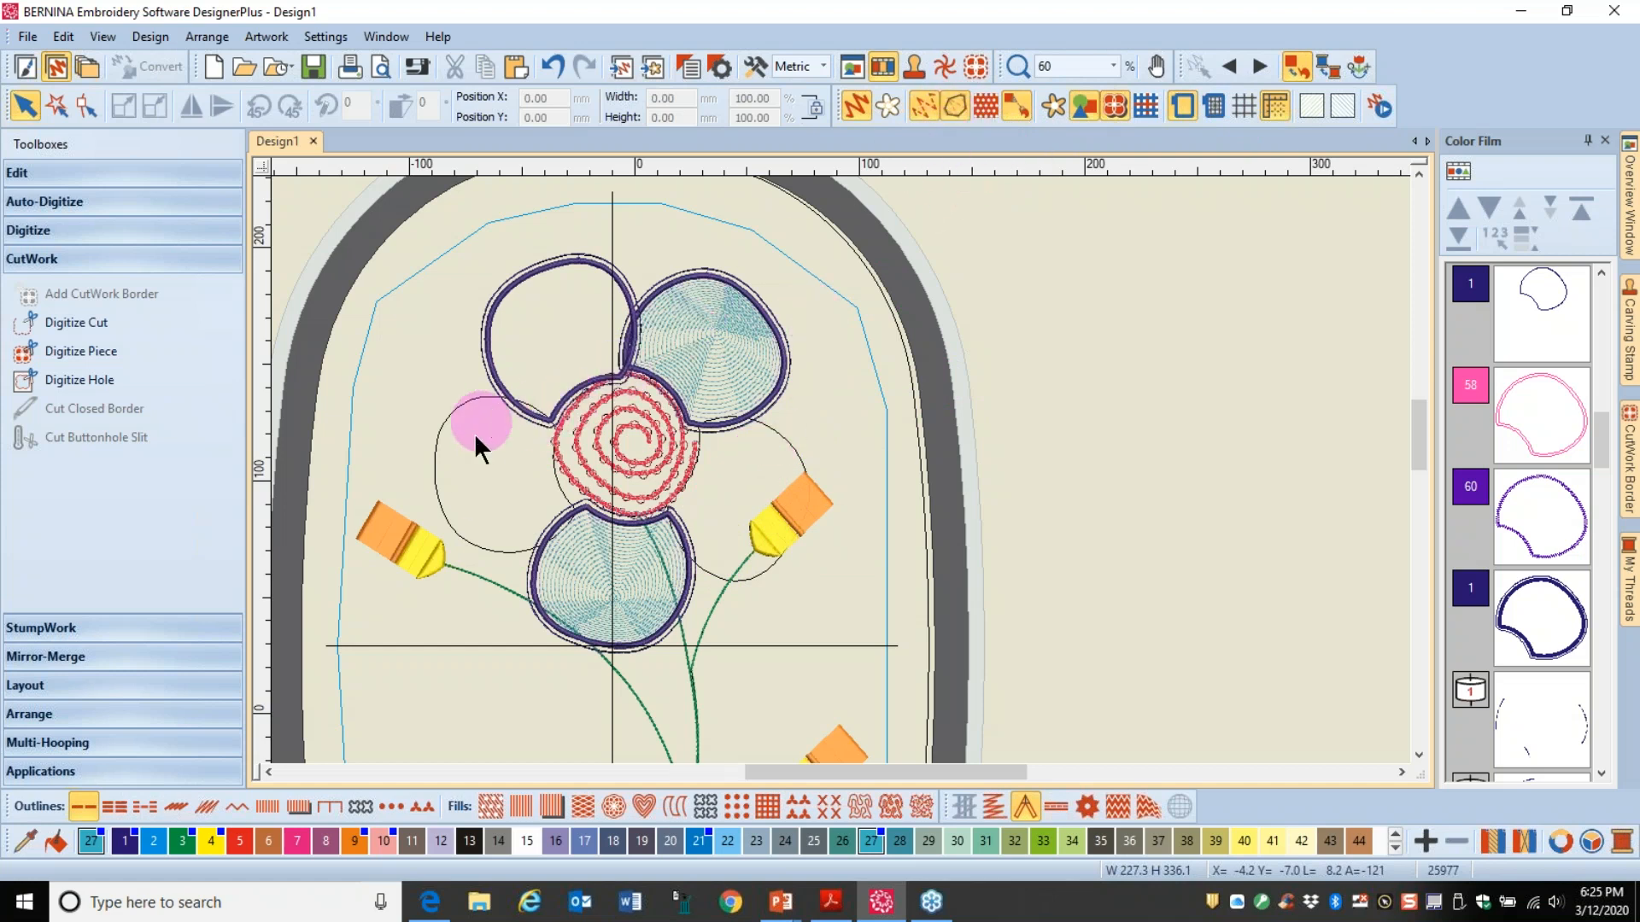
Step: Examine the left and right petals' cut lines with object outlines hidden and with the realistic stitch rendering switched off
left_click(955, 106)
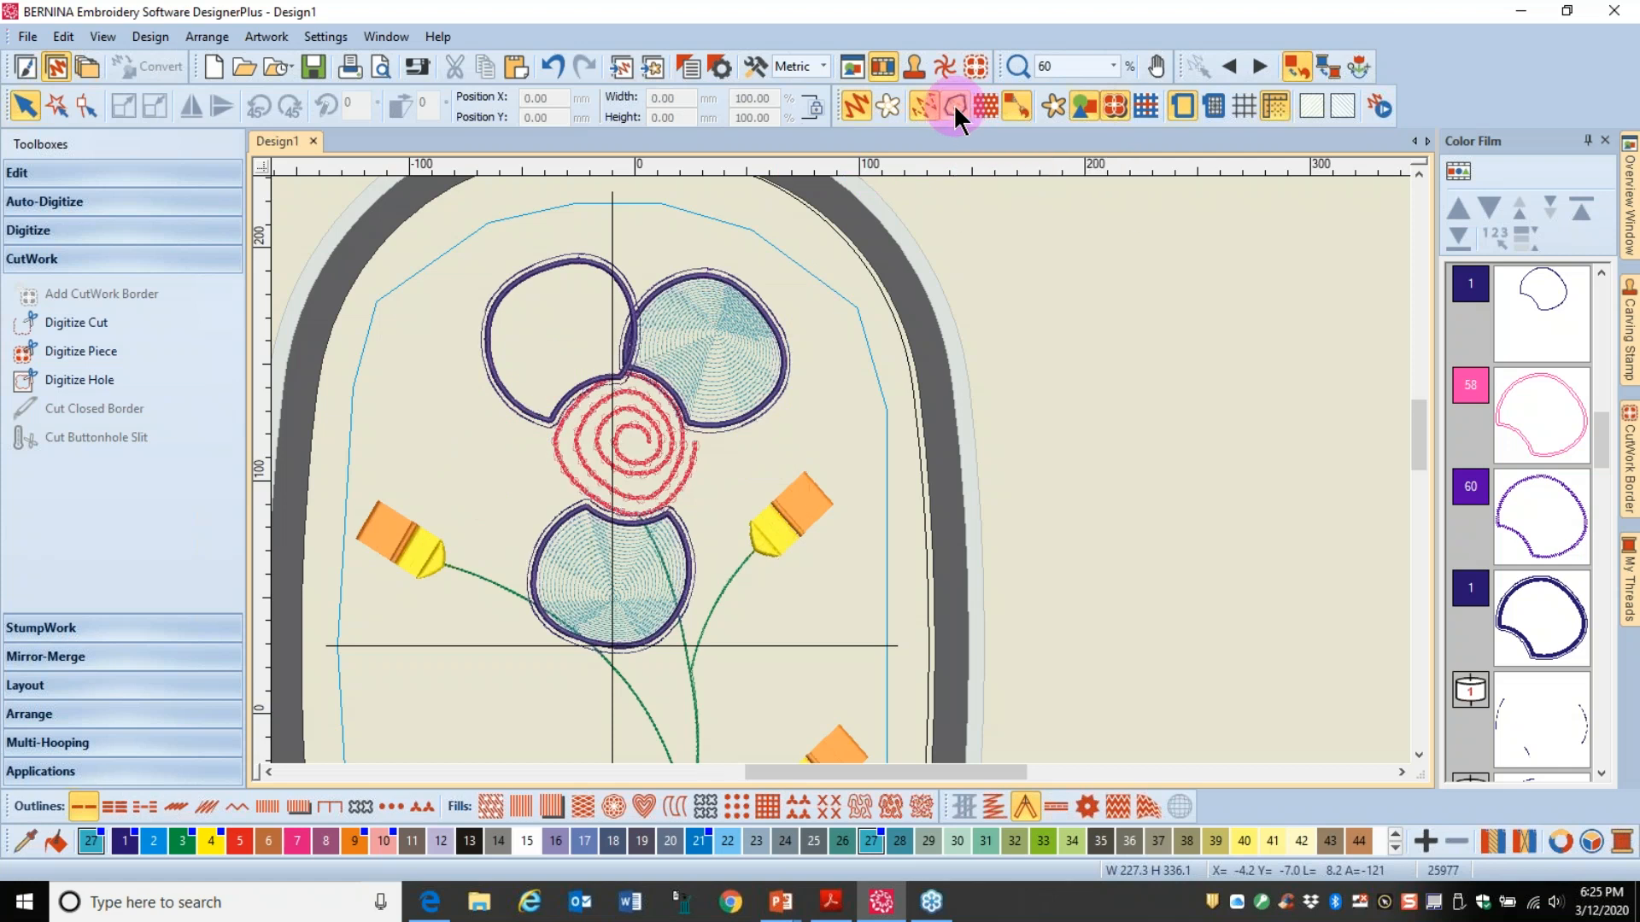
left_click(954, 106)
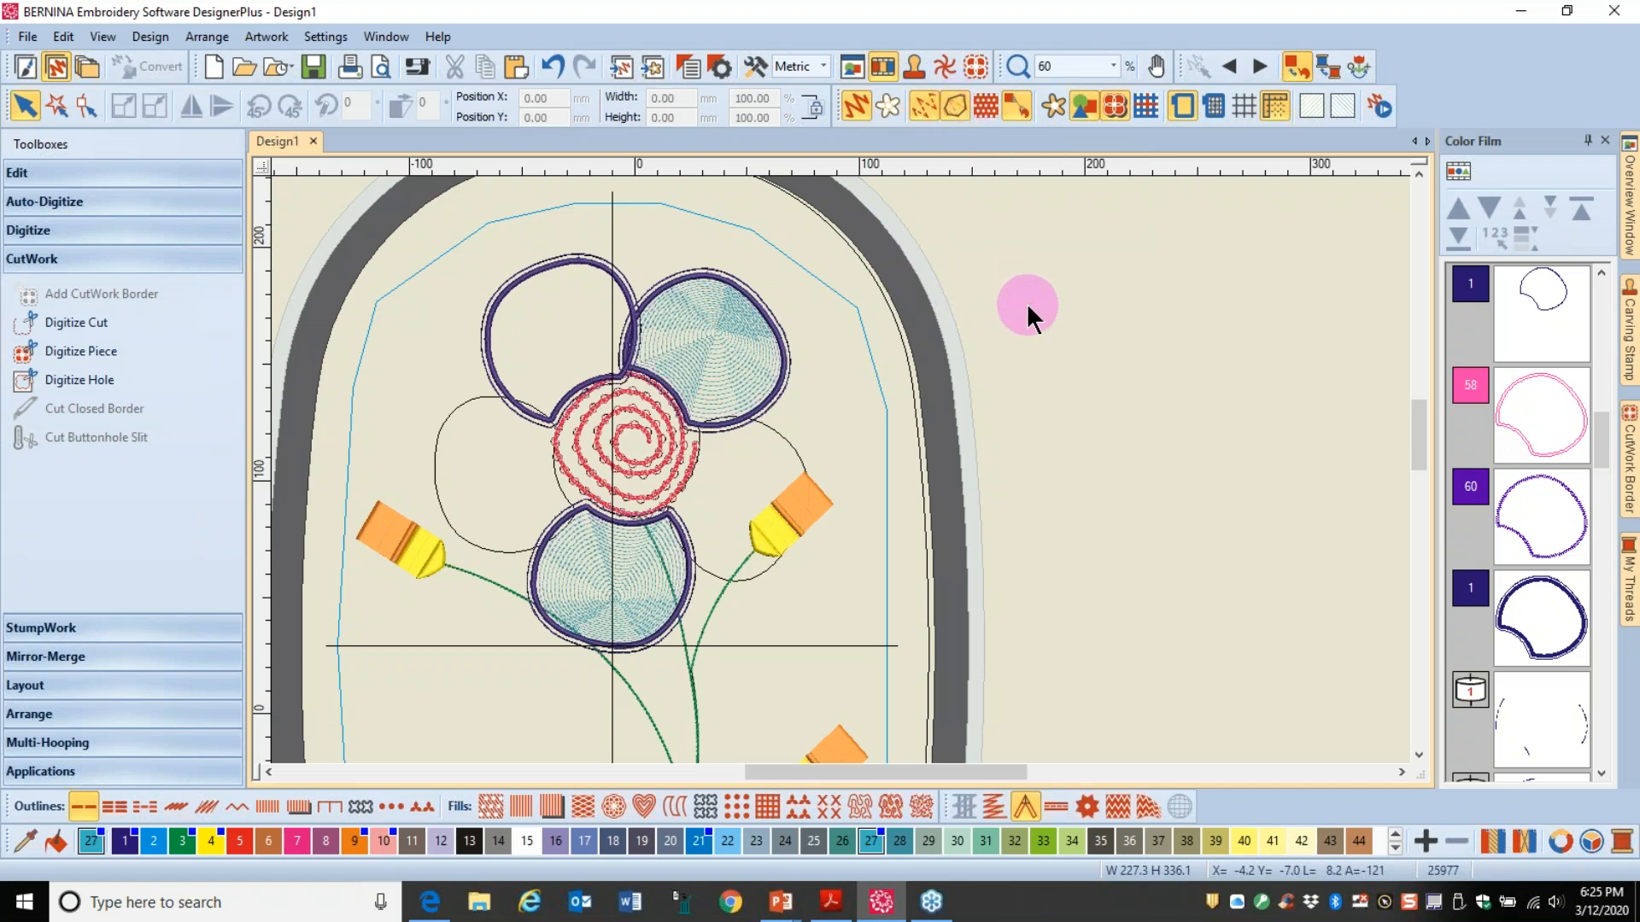
key("t")
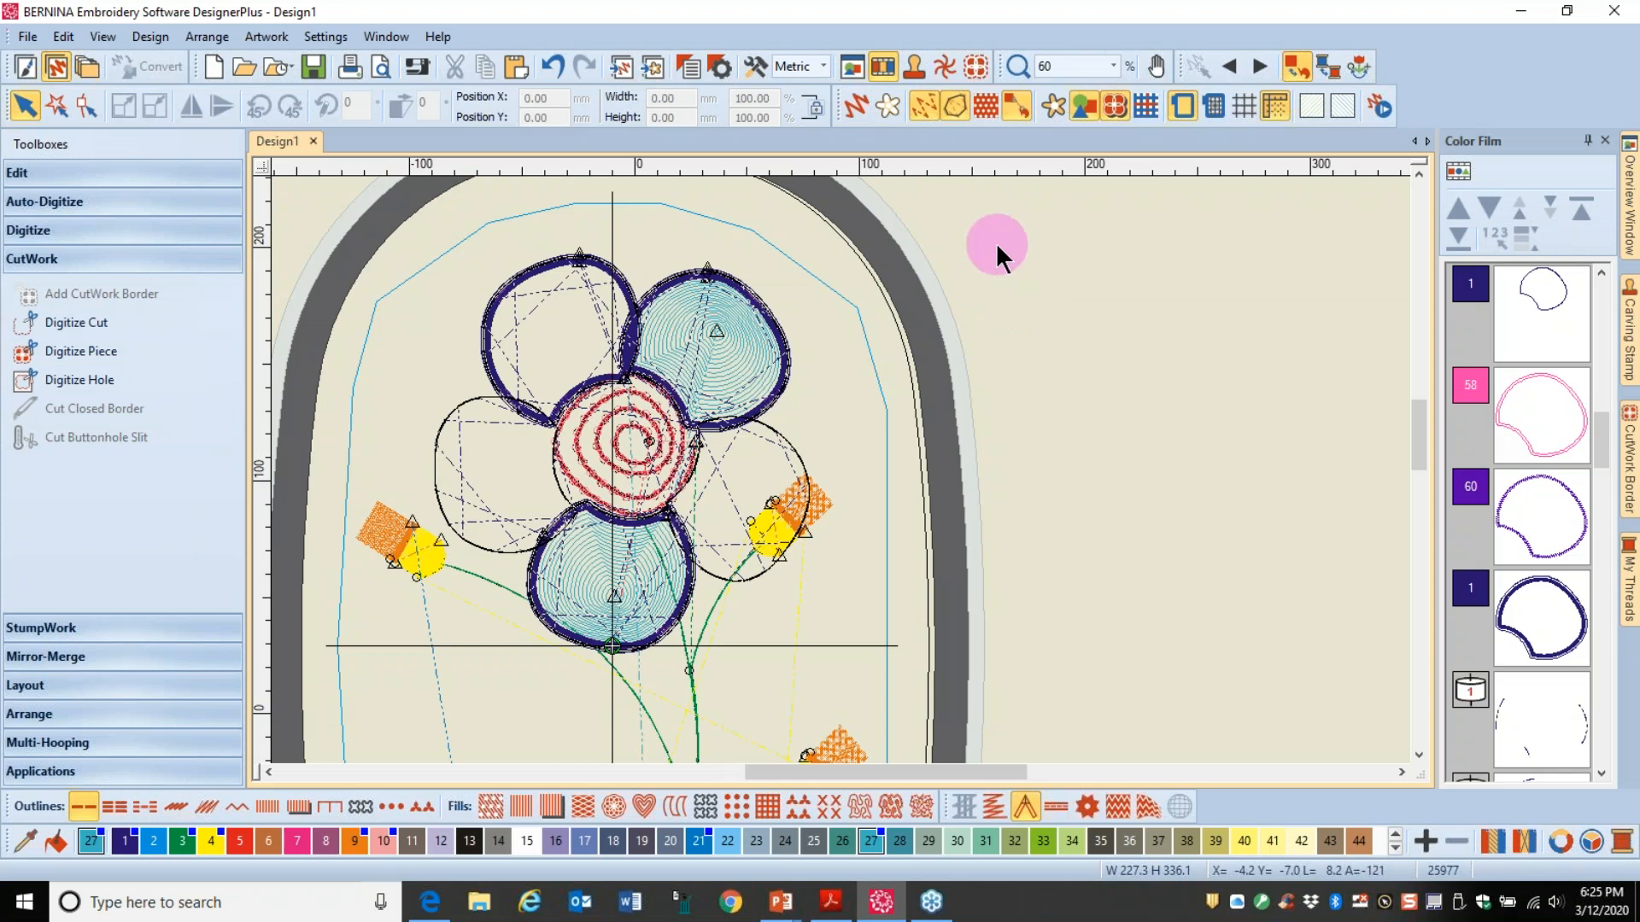
key("t")
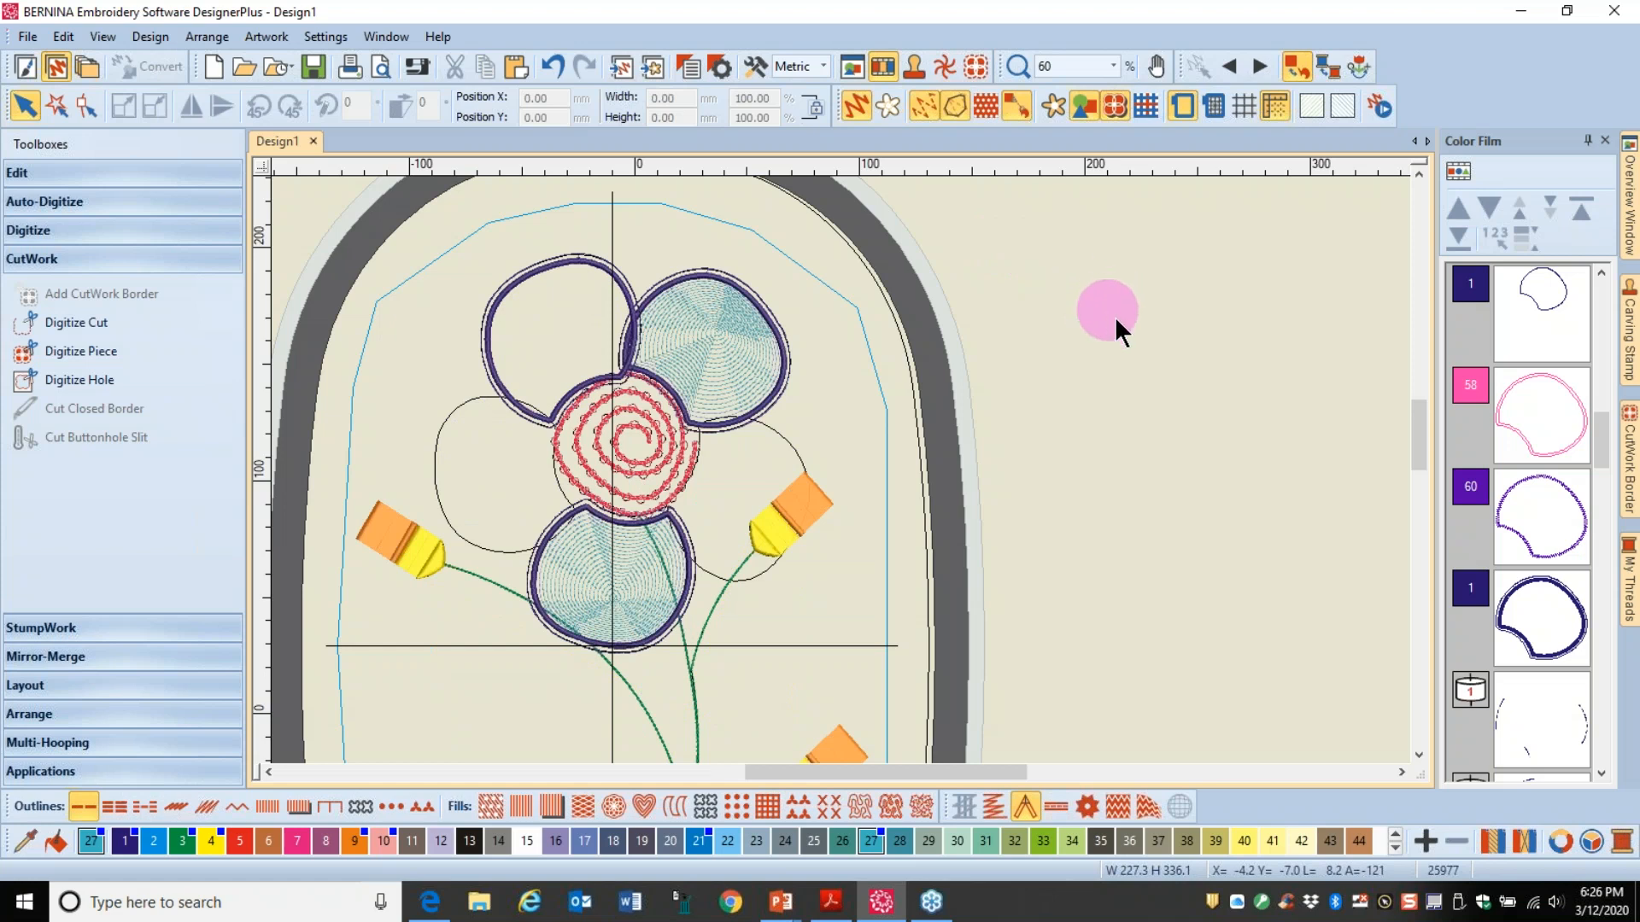
Step: Digitize a four-point PunchWork leaf in color 3 between the flower's bottom petal and the "Welcome" lettering, just beside the main stem
scroll(838, 470, "down", 2)
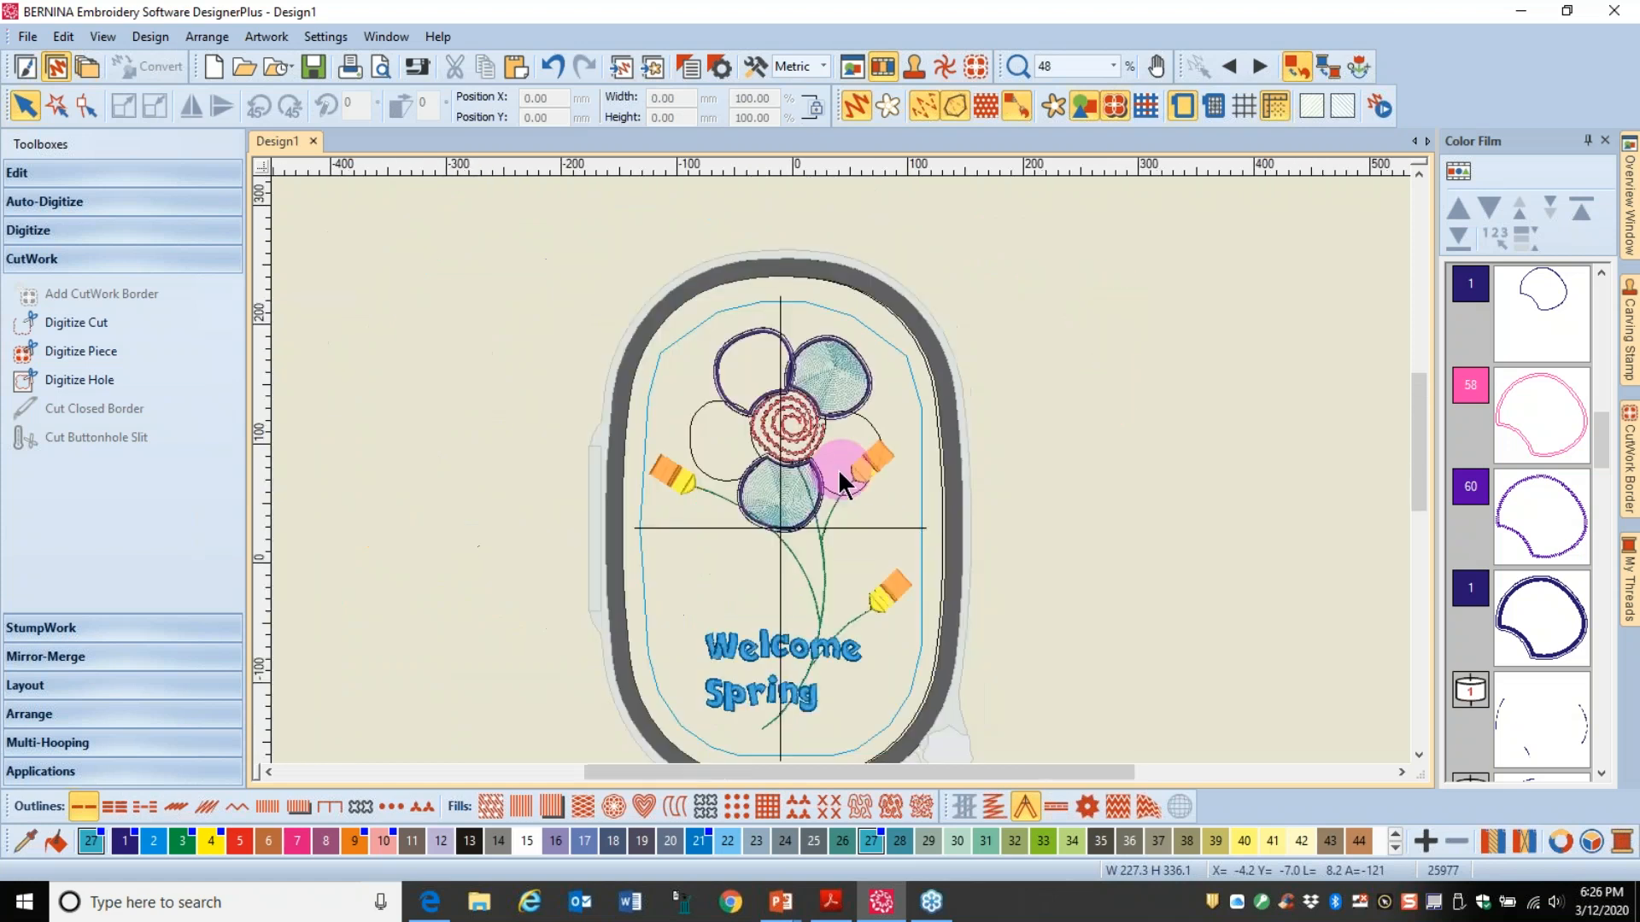
scroll(839, 468, "down", 3)
scroll(838, 468, "up", 1)
scroll(839, 467, "up", 2)
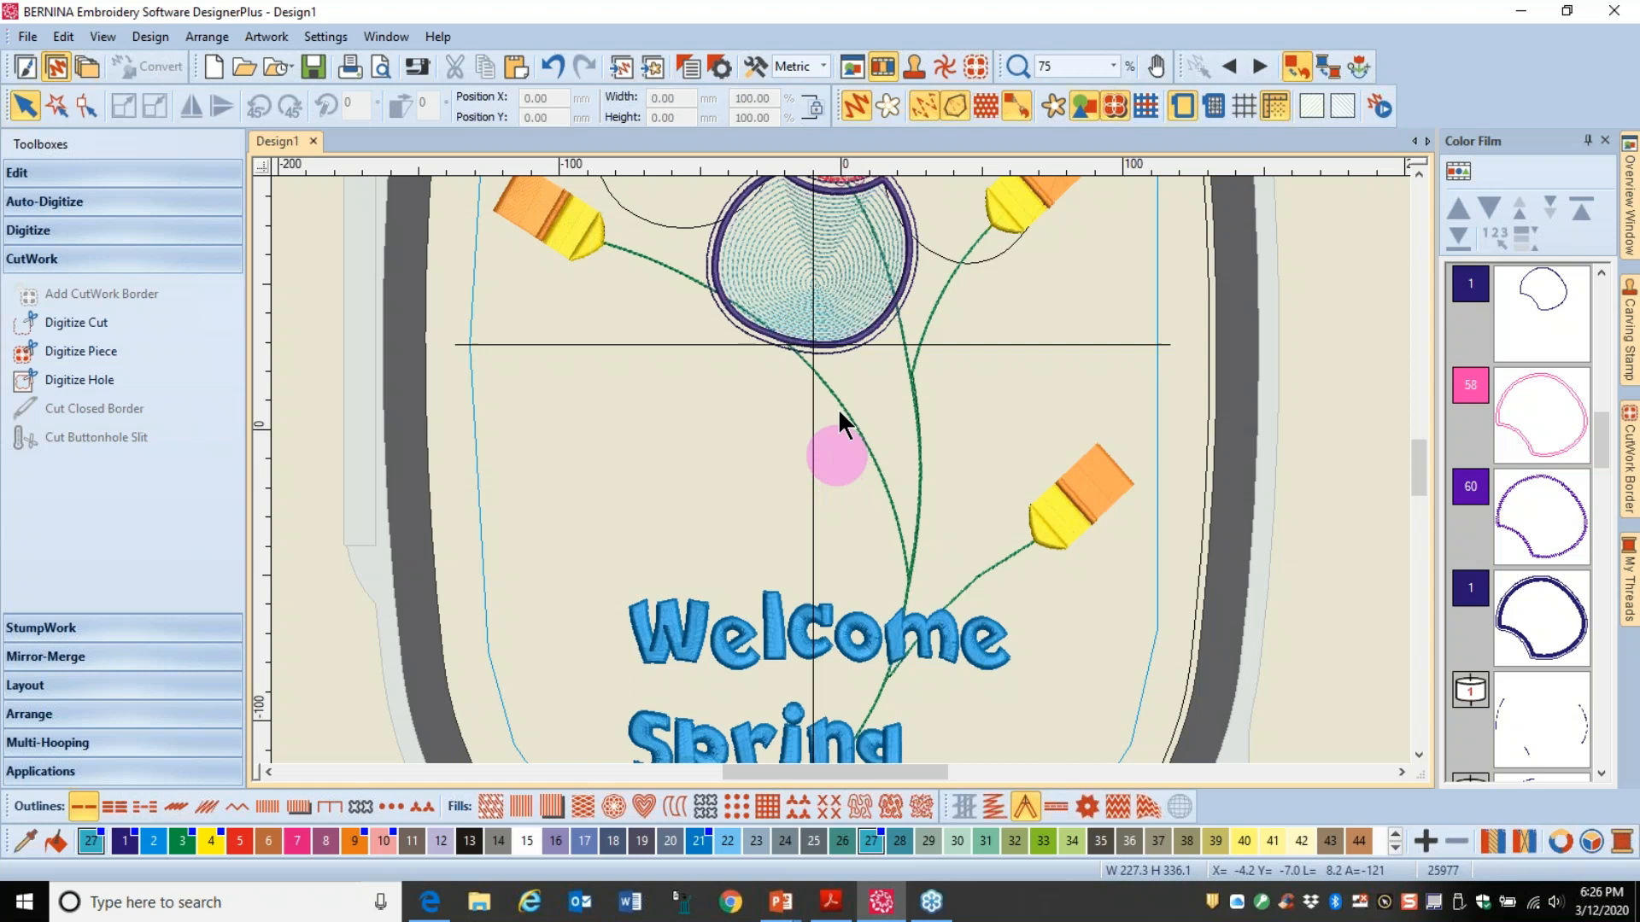
left_click(91, 232)
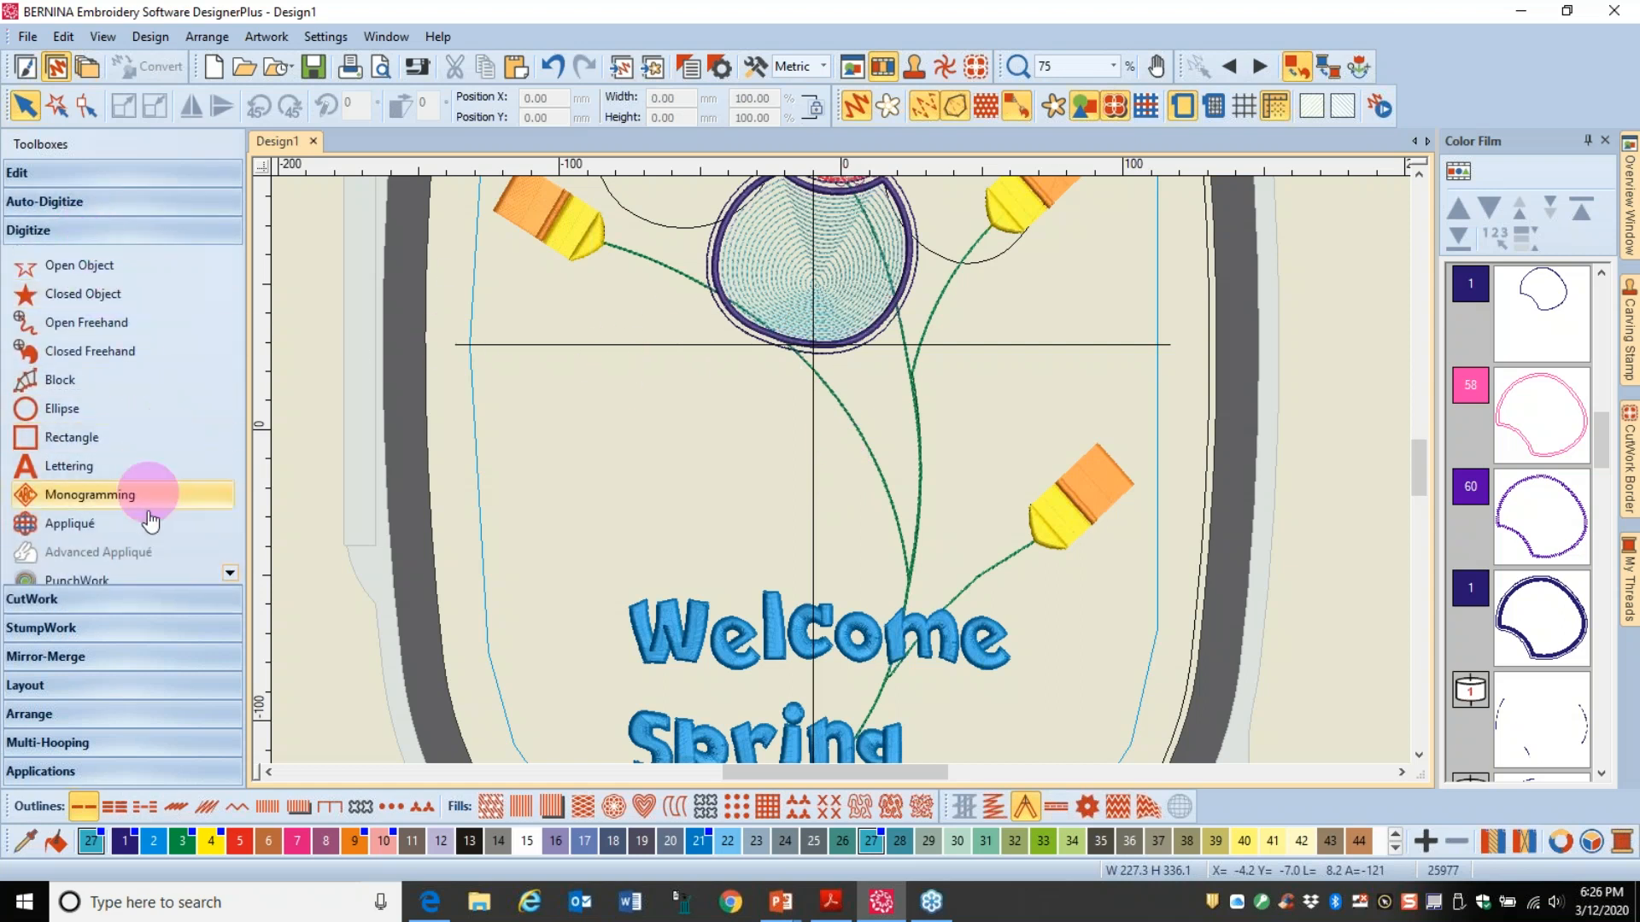
scroll(83, 584, "down", 1)
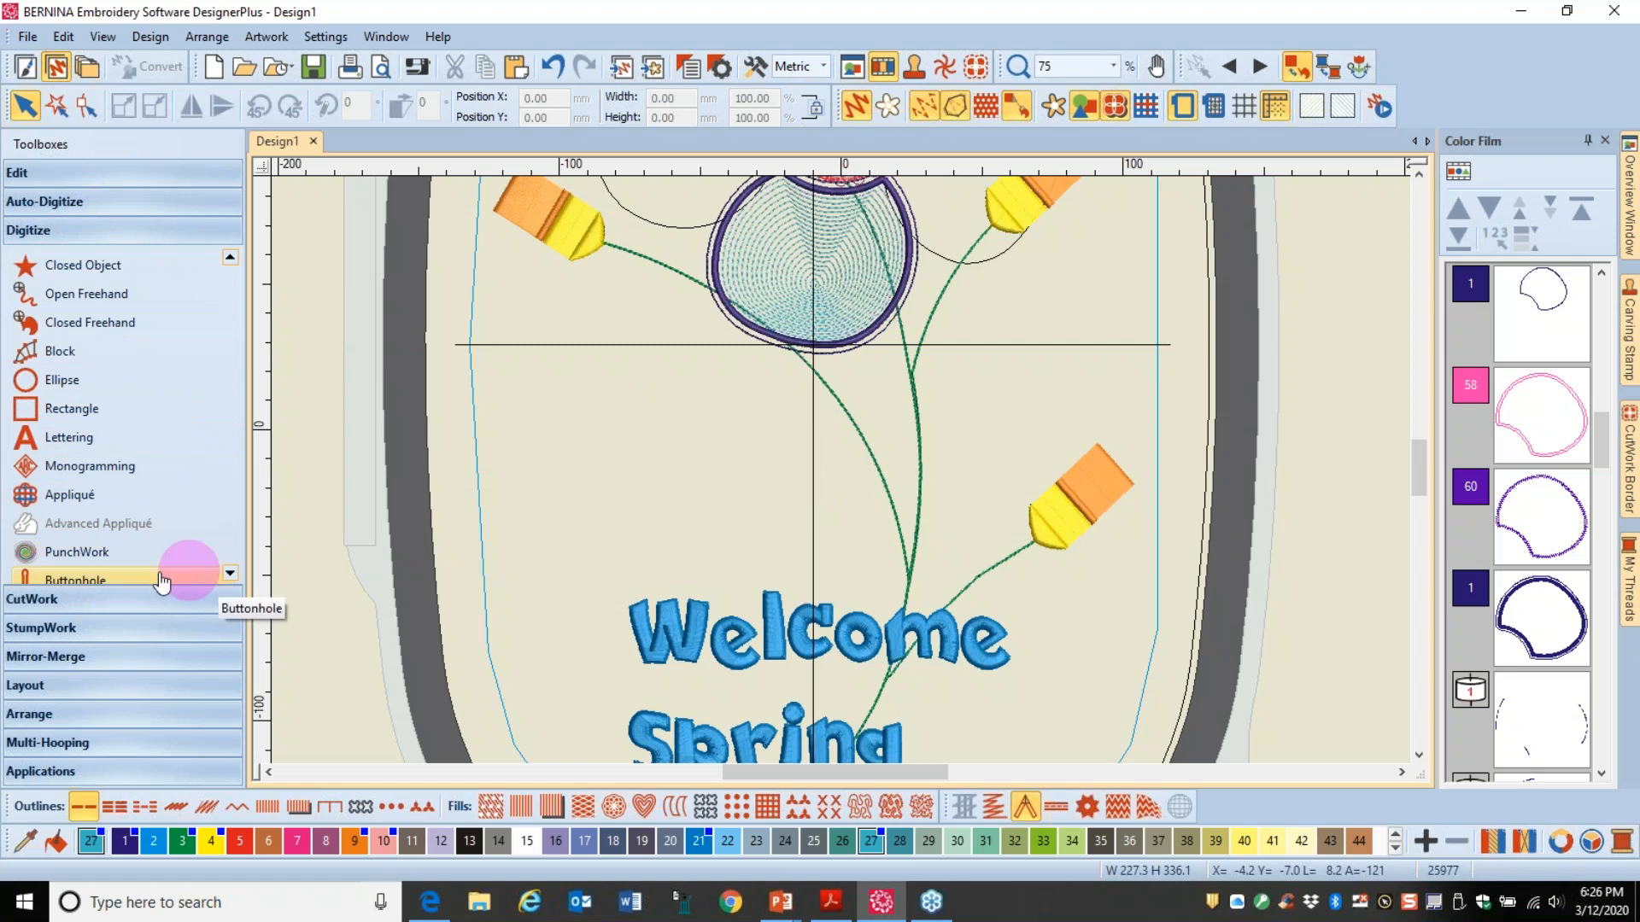
left_click(203, 562)
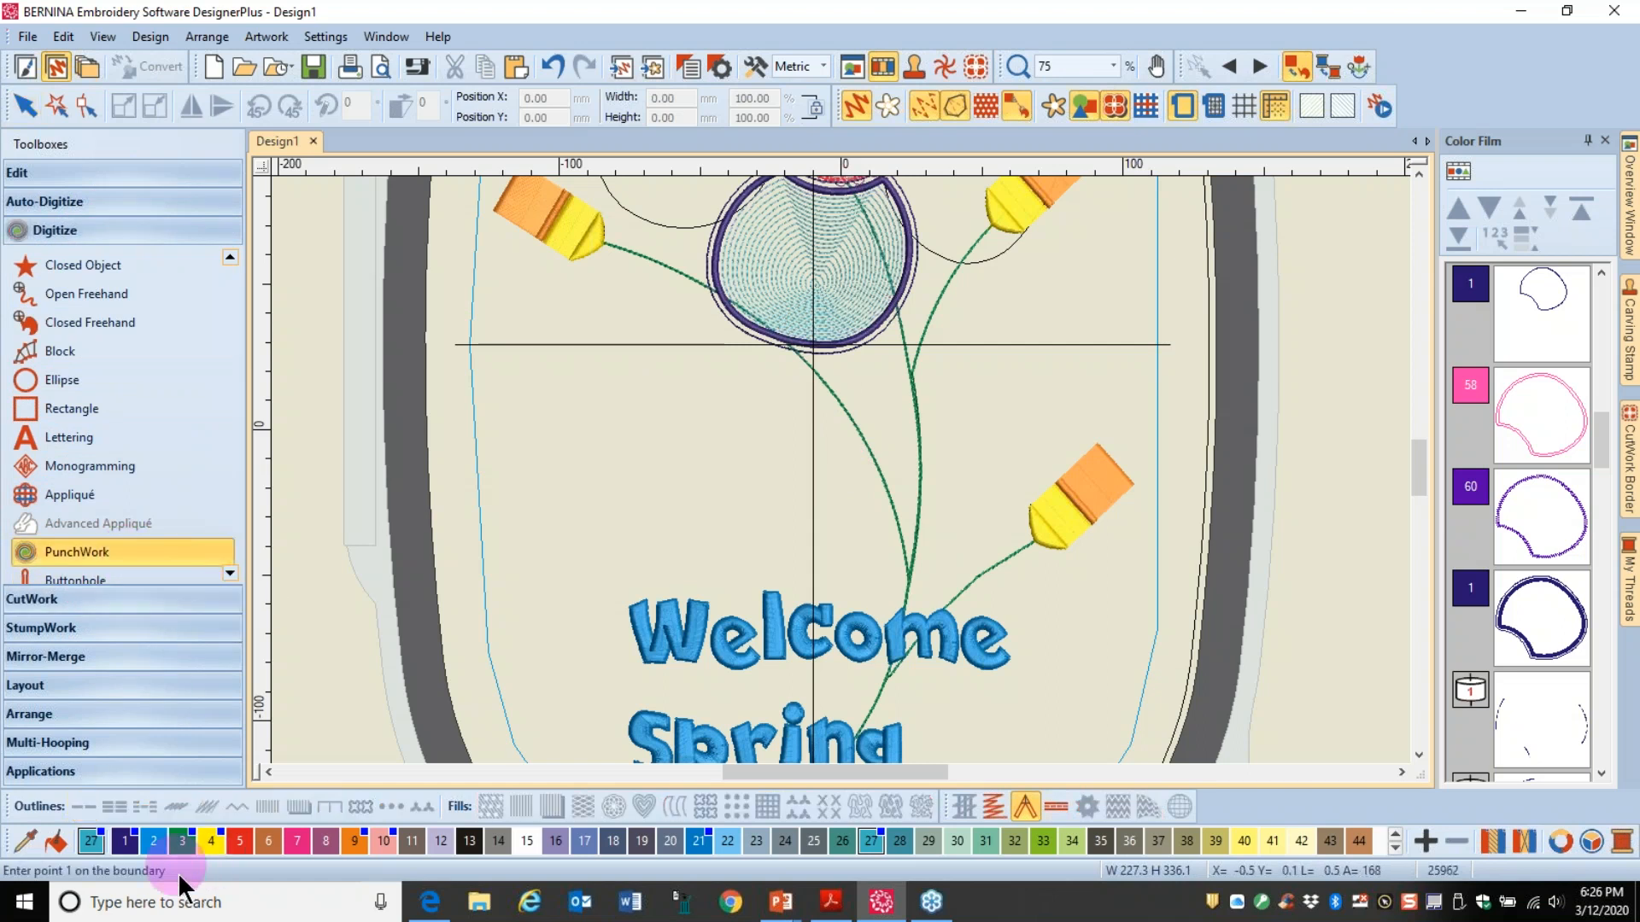
left_click(179, 840)
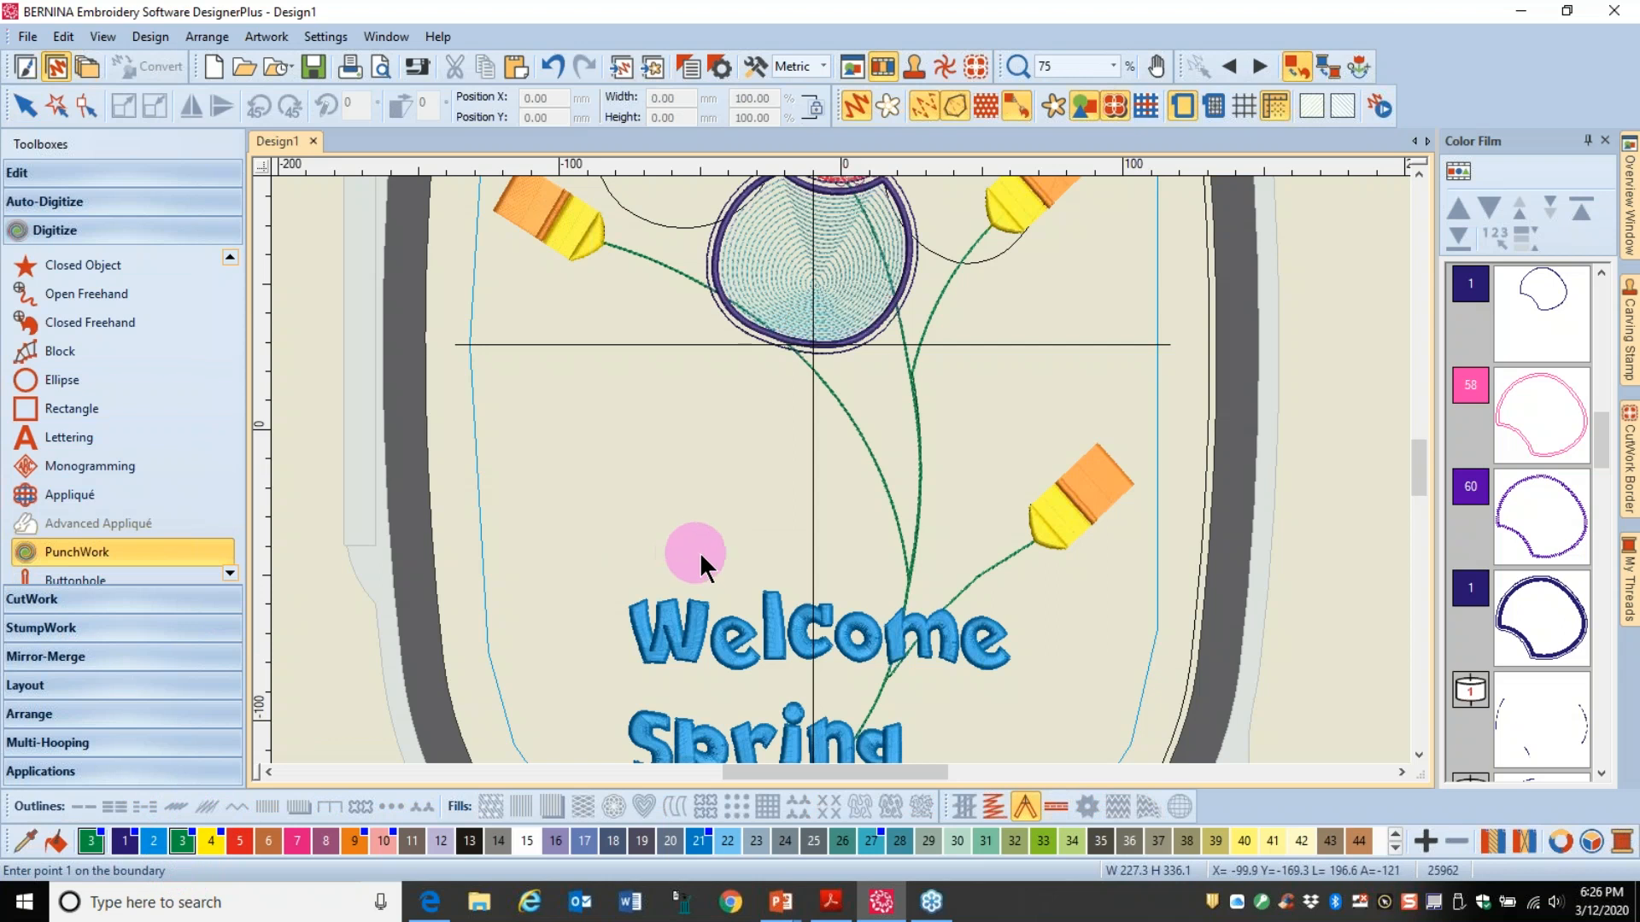
left_click(824, 541)
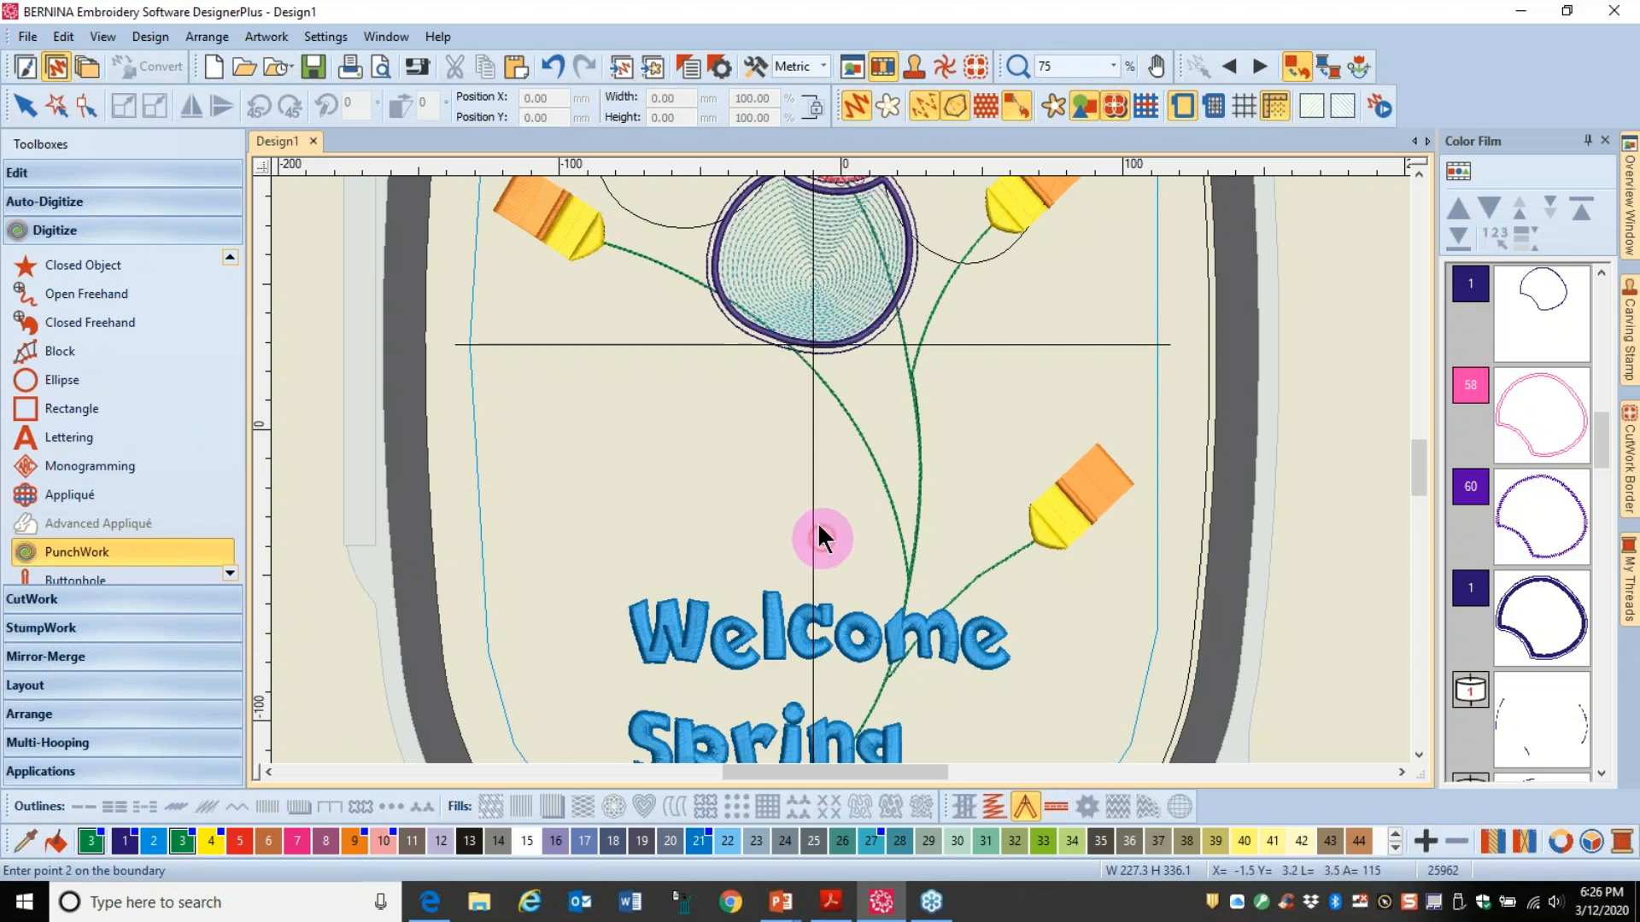
left_click(773, 397)
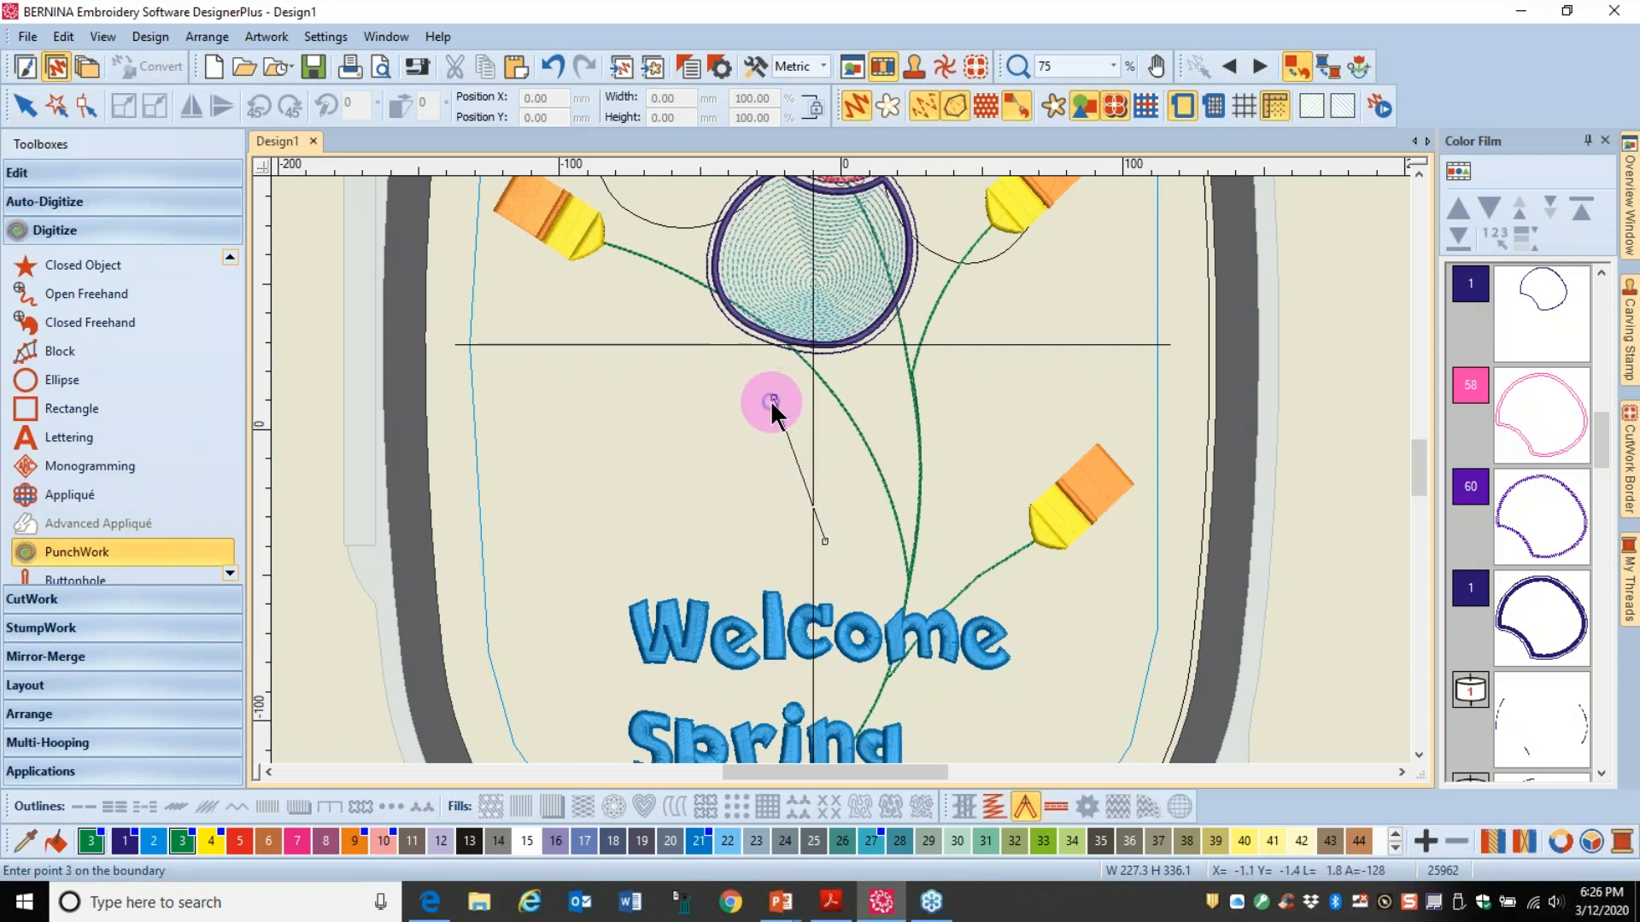
left_click(608, 360)
left_click(670, 472)
key("Return")
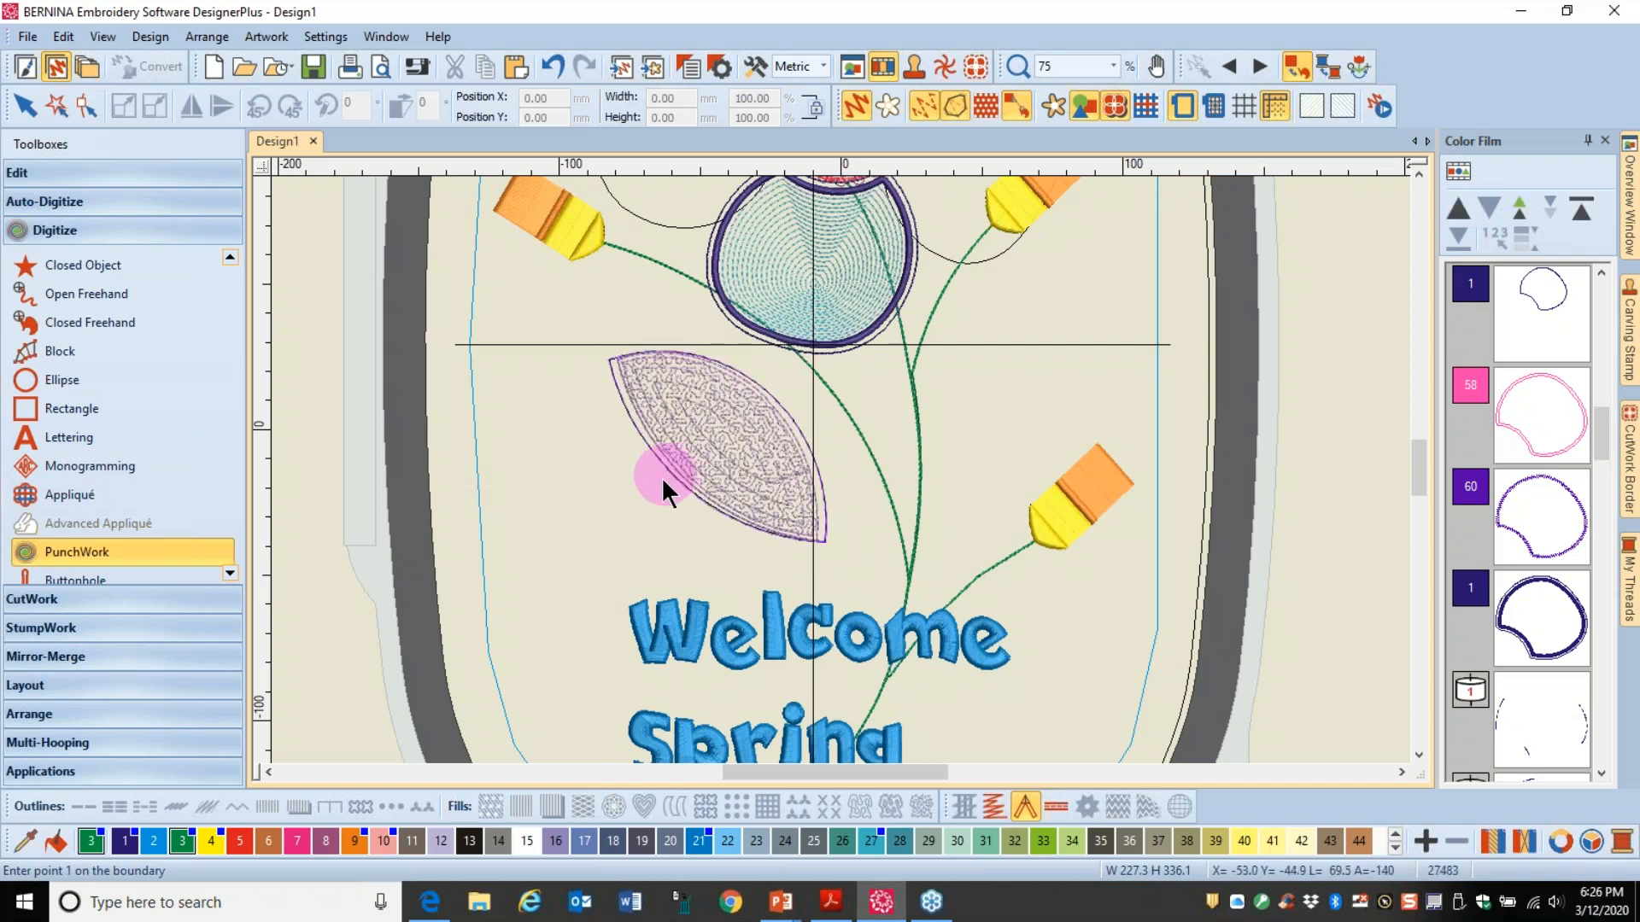
Step: Set the PunchWork leaf's needle punching density to 5 and add a Blanket border with 3 mm spacing
key("Escape")
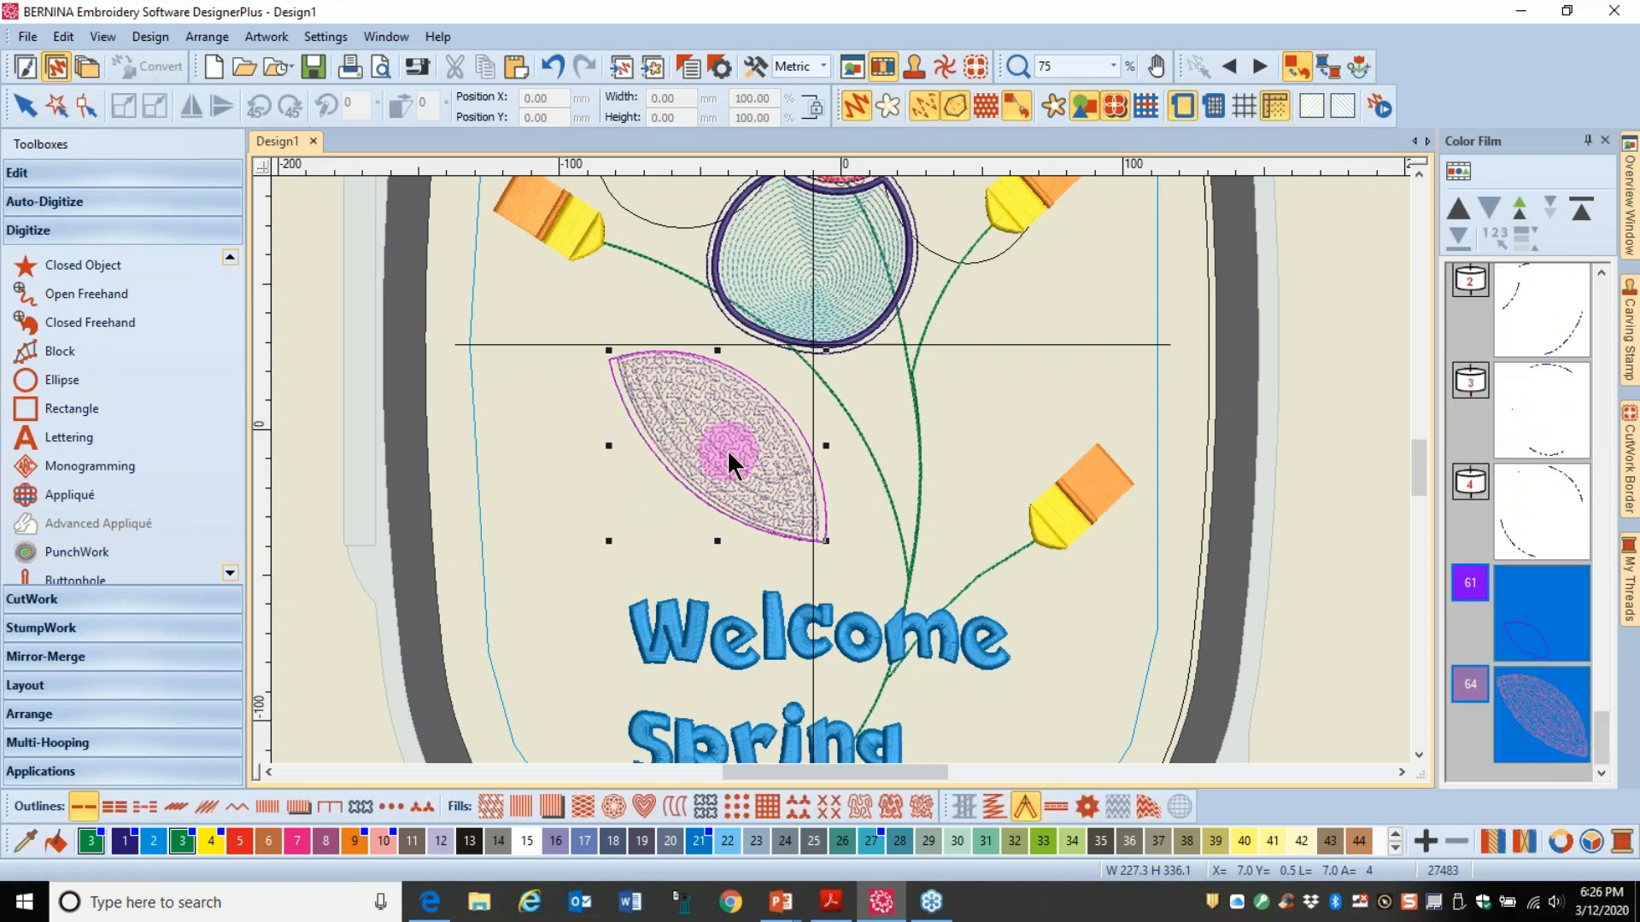
double_click(726, 449)
left_click_drag(1286, 36, 1142, 40)
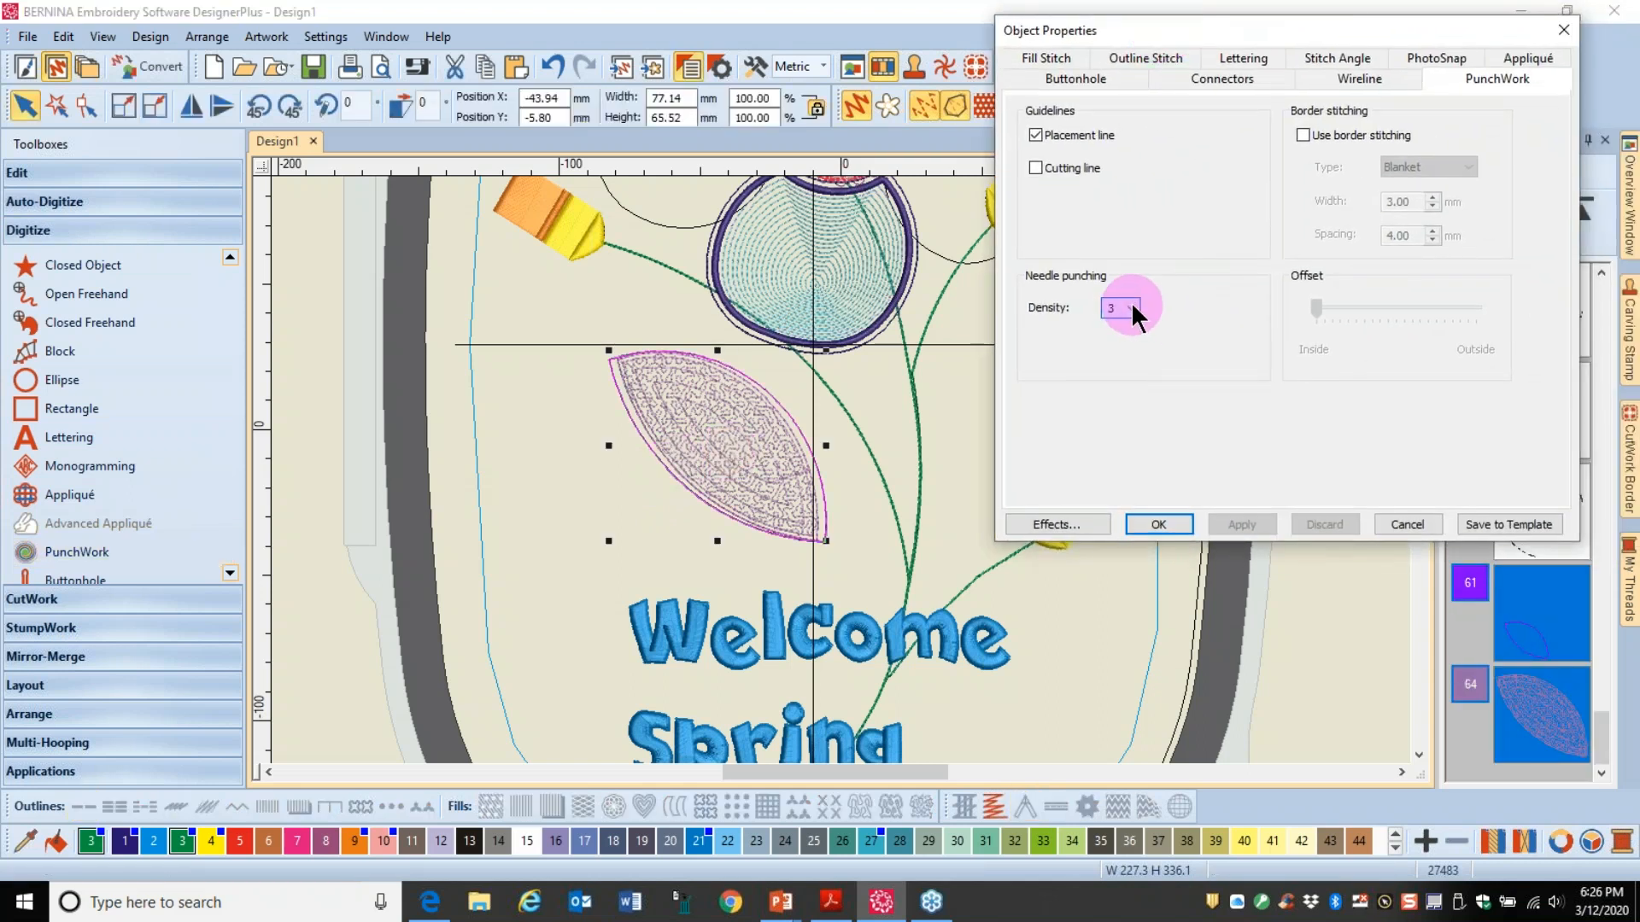
left_click(1134, 313)
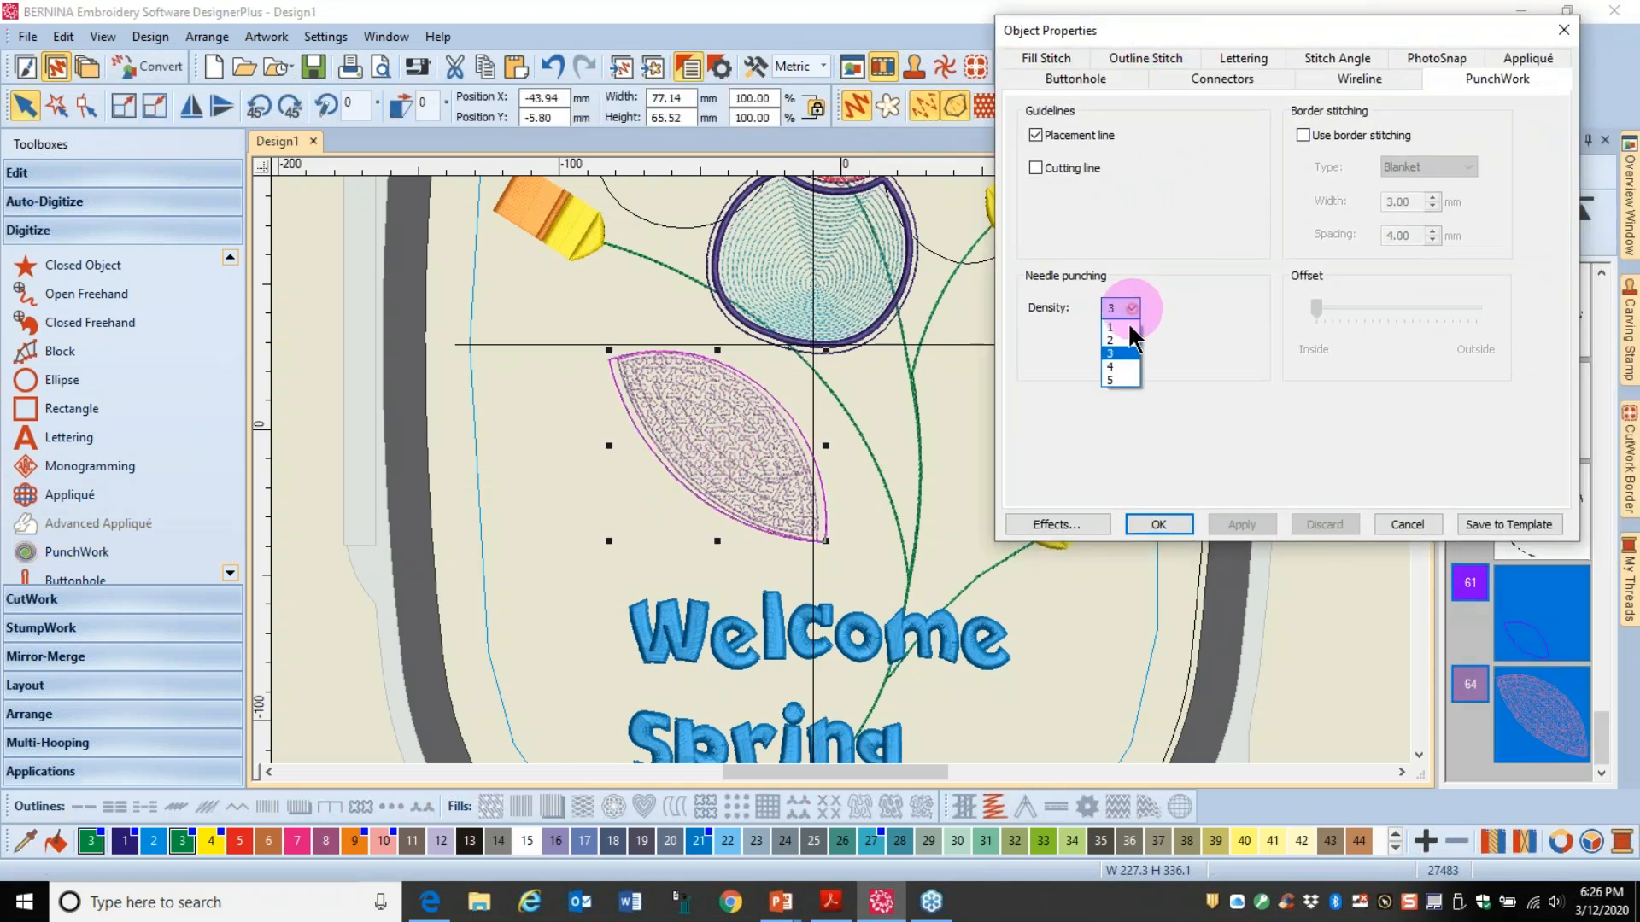
left_click(1113, 377)
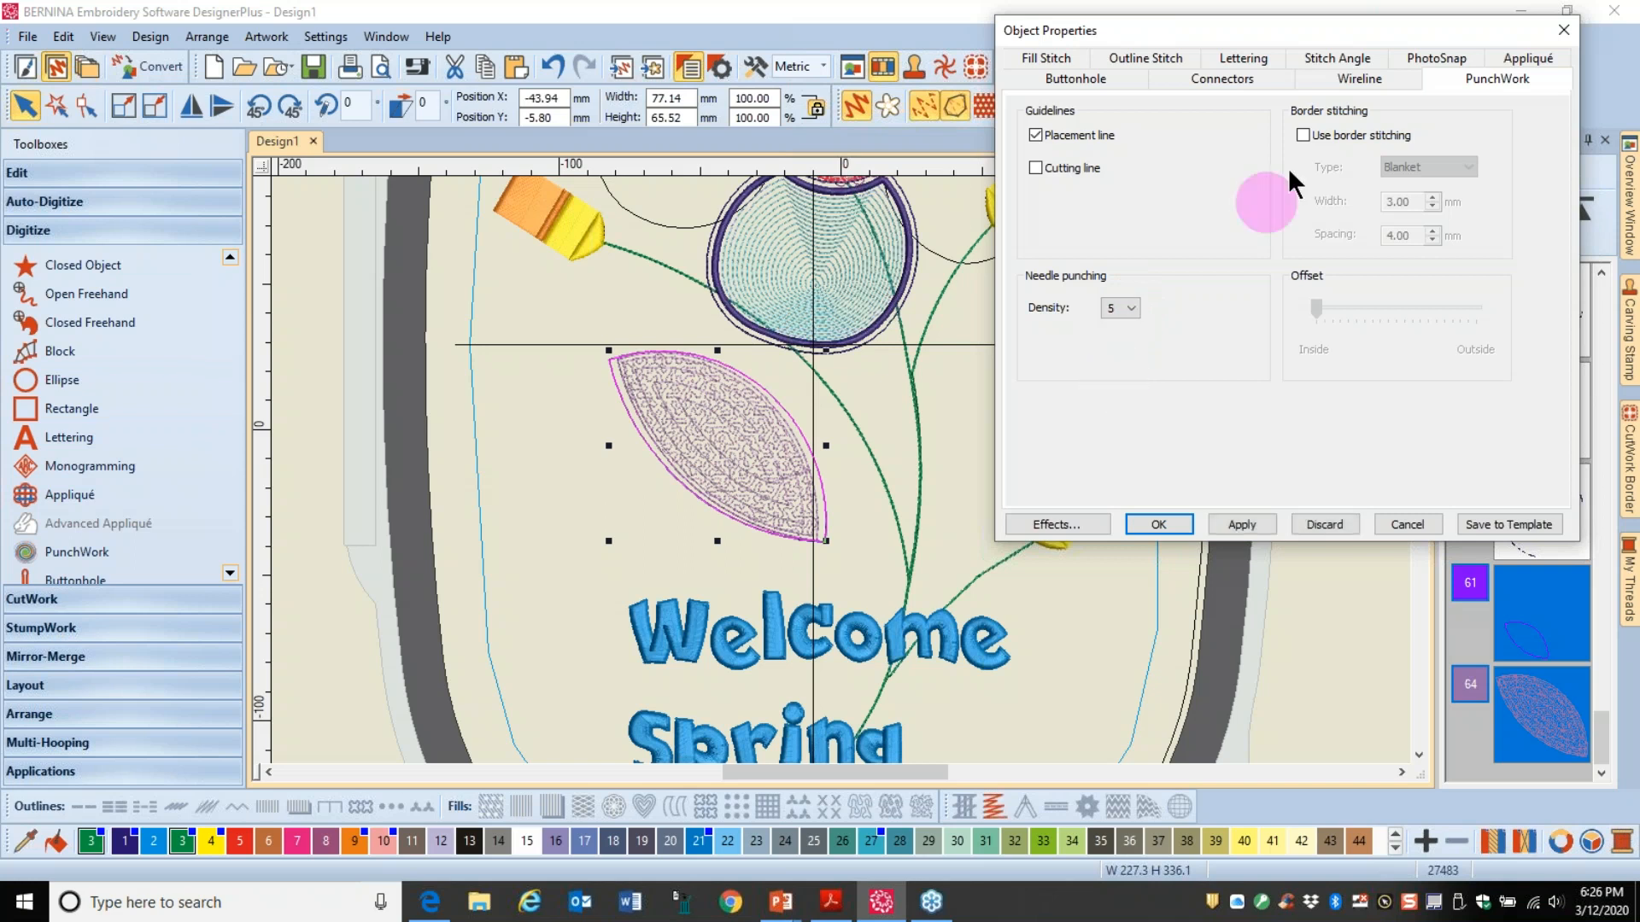
left_click(1304, 135)
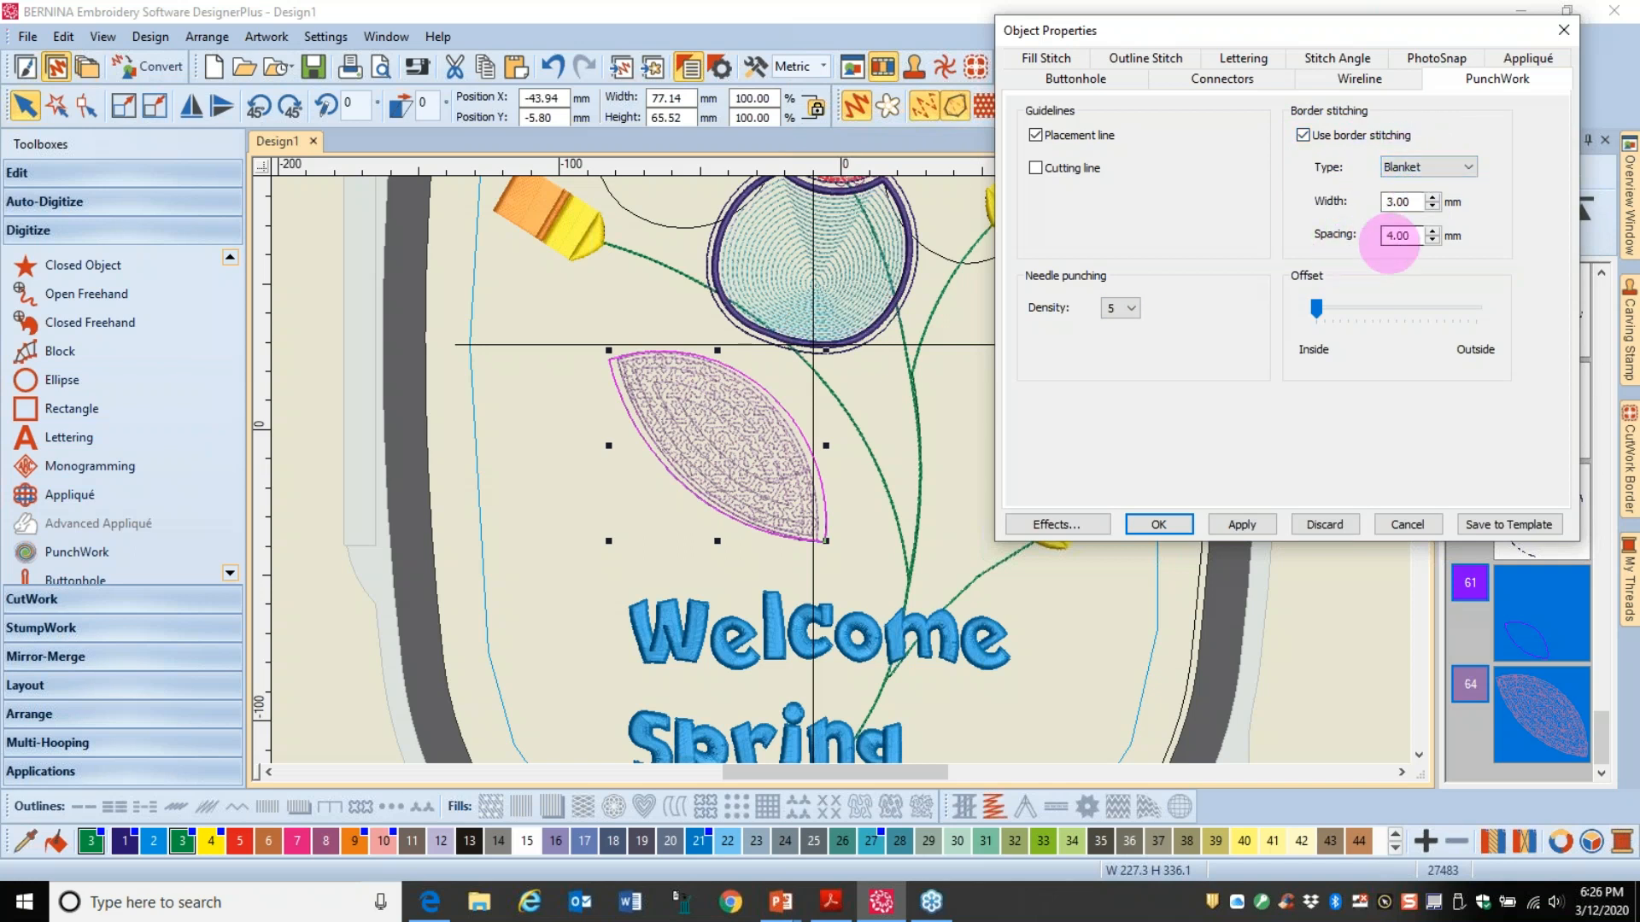
left_click_drag(1407, 235, 1386, 236)
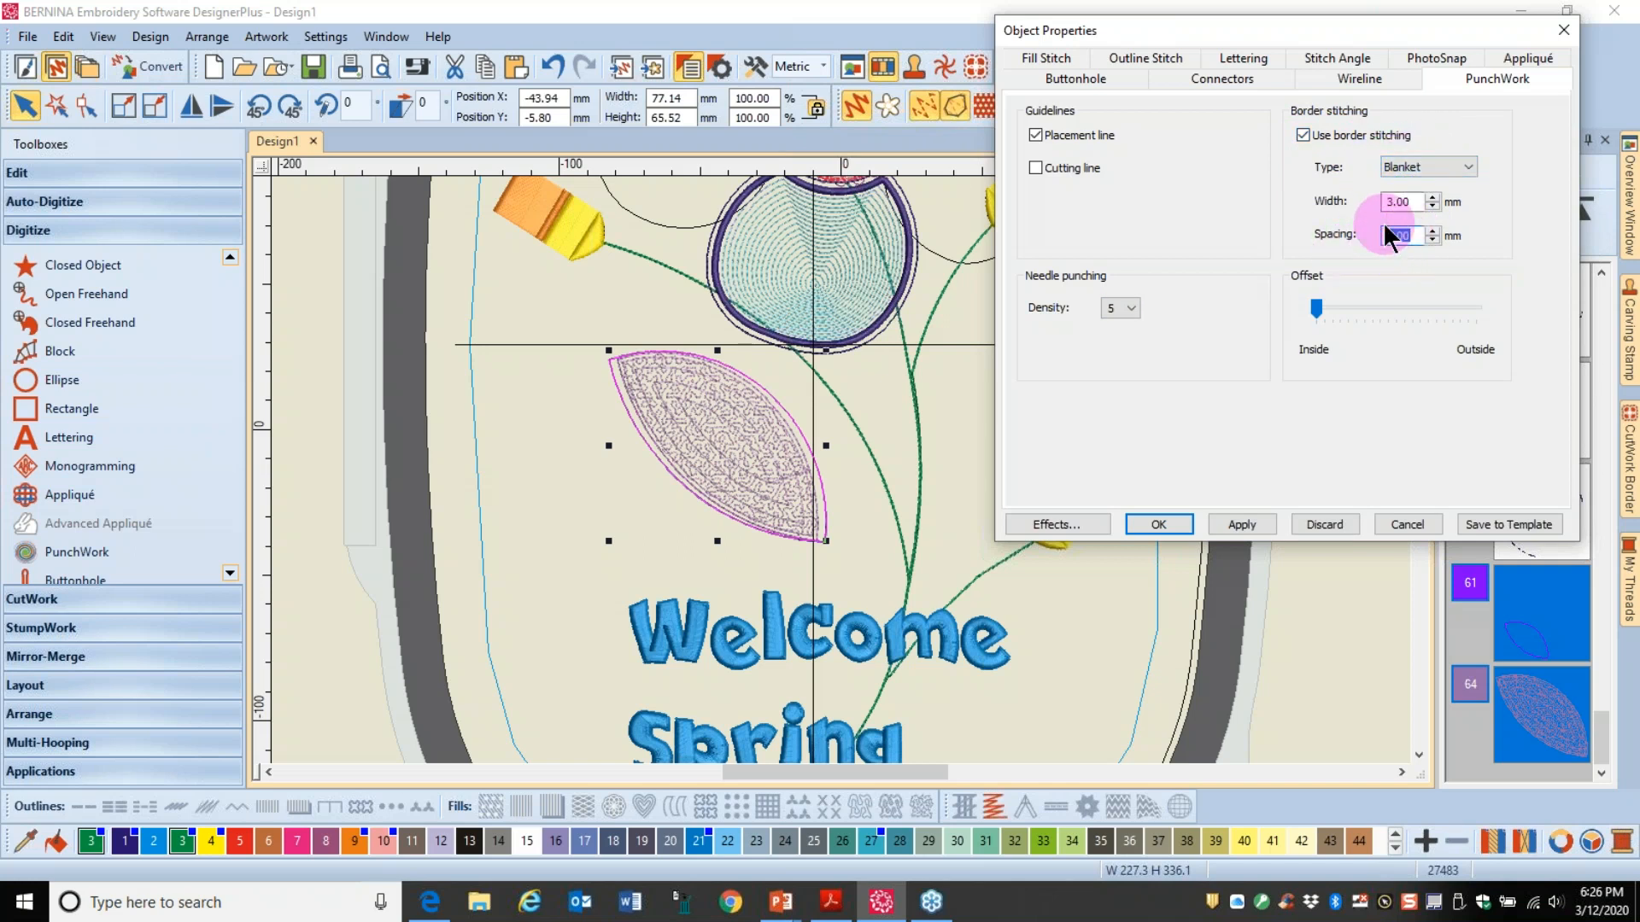
type("3")
left_click(1157, 530)
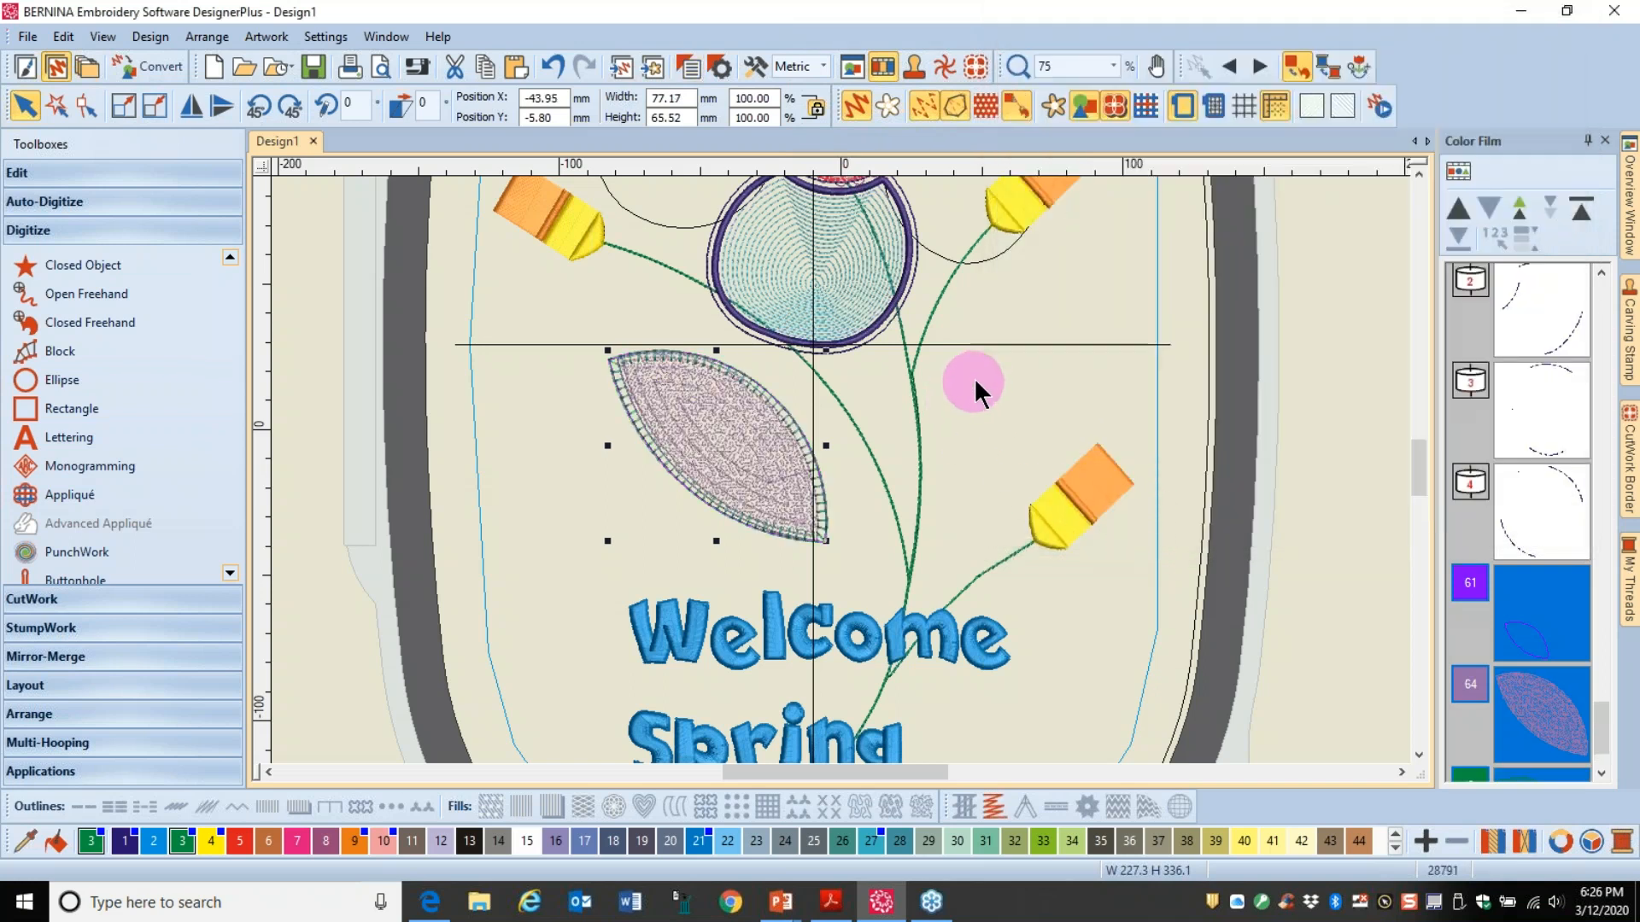
Step: Save the design as "Combined Design" in ART80 format in the Webinar folder on the Desktop
scroll(839, 468, "down", 2)
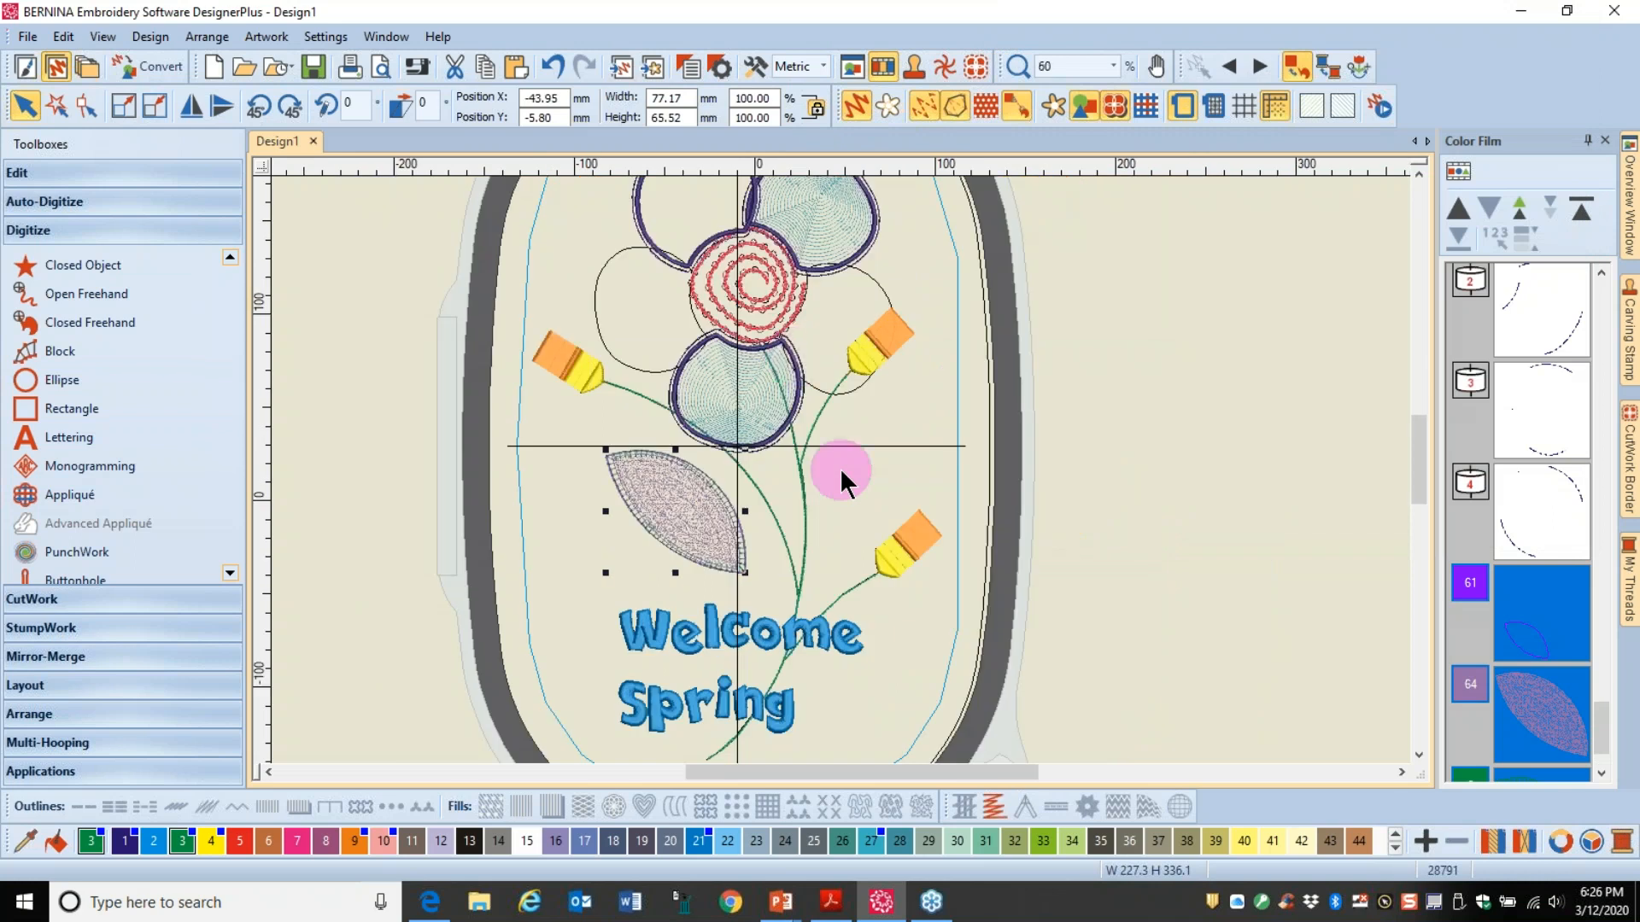
left_click(28, 36)
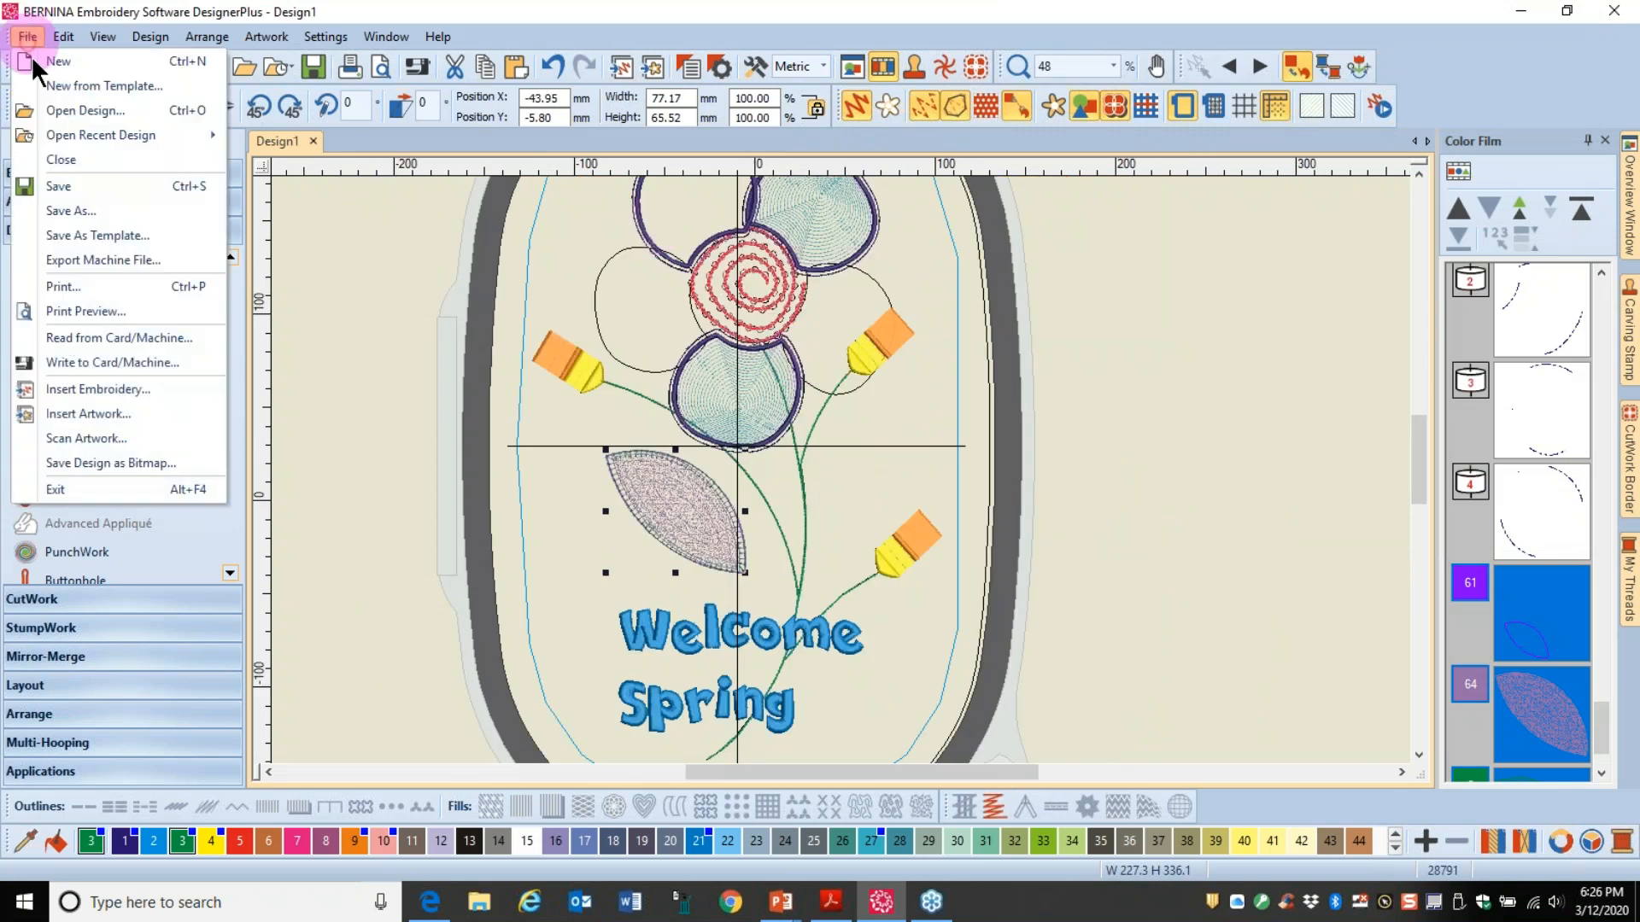
left_click(72, 211)
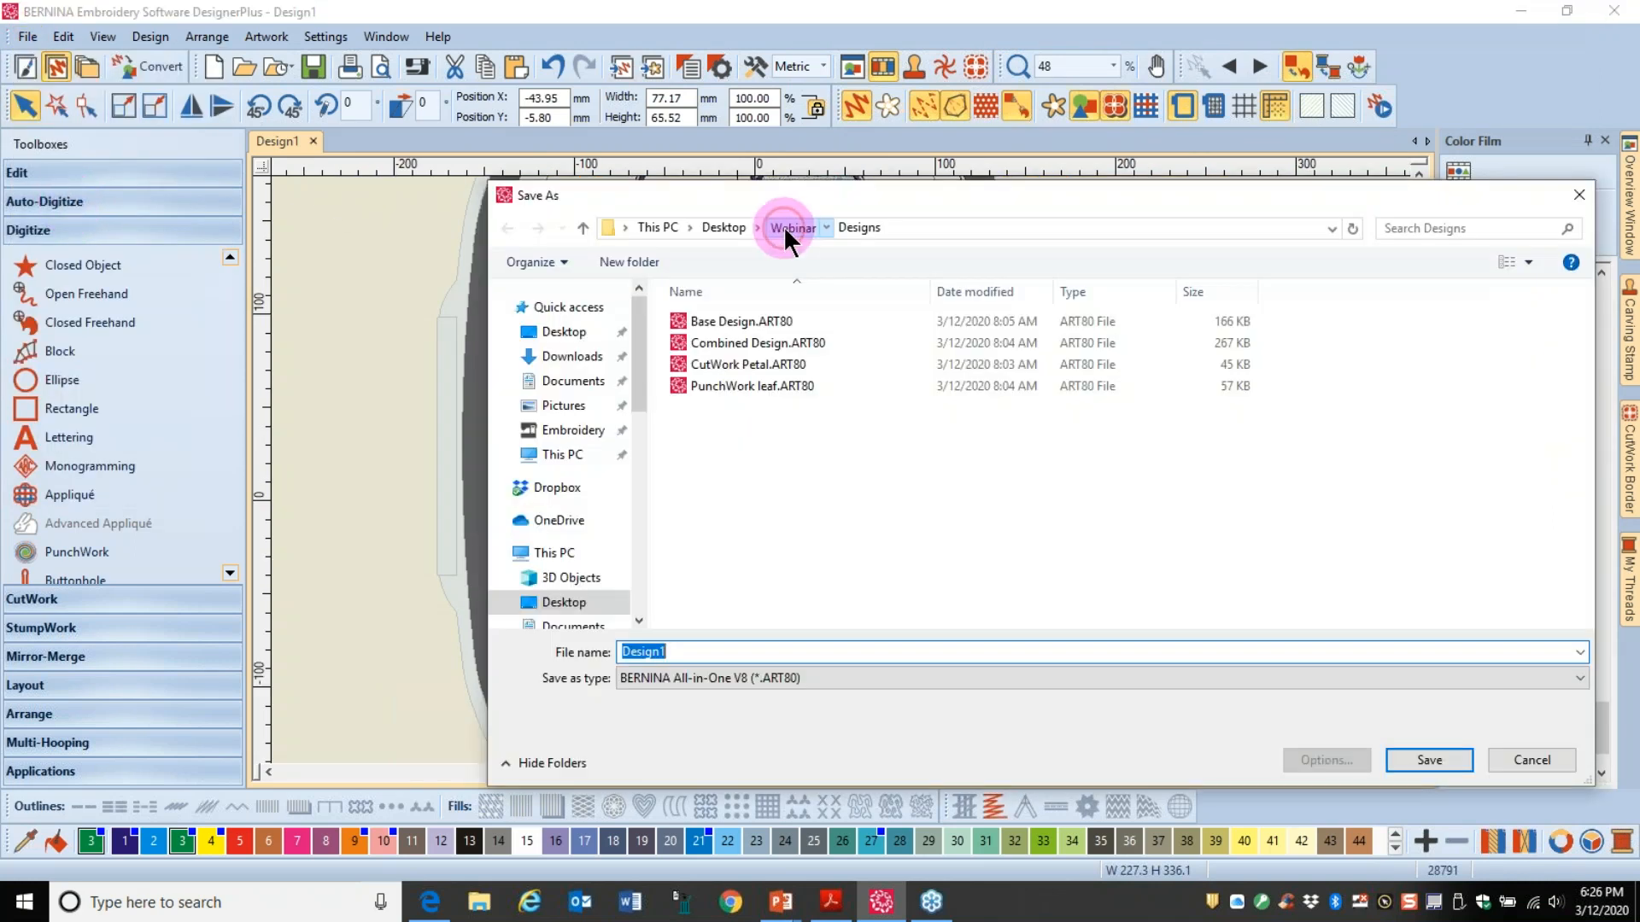
left_click(782, 225)
left_click(684, 651)
double_click(684, 651)
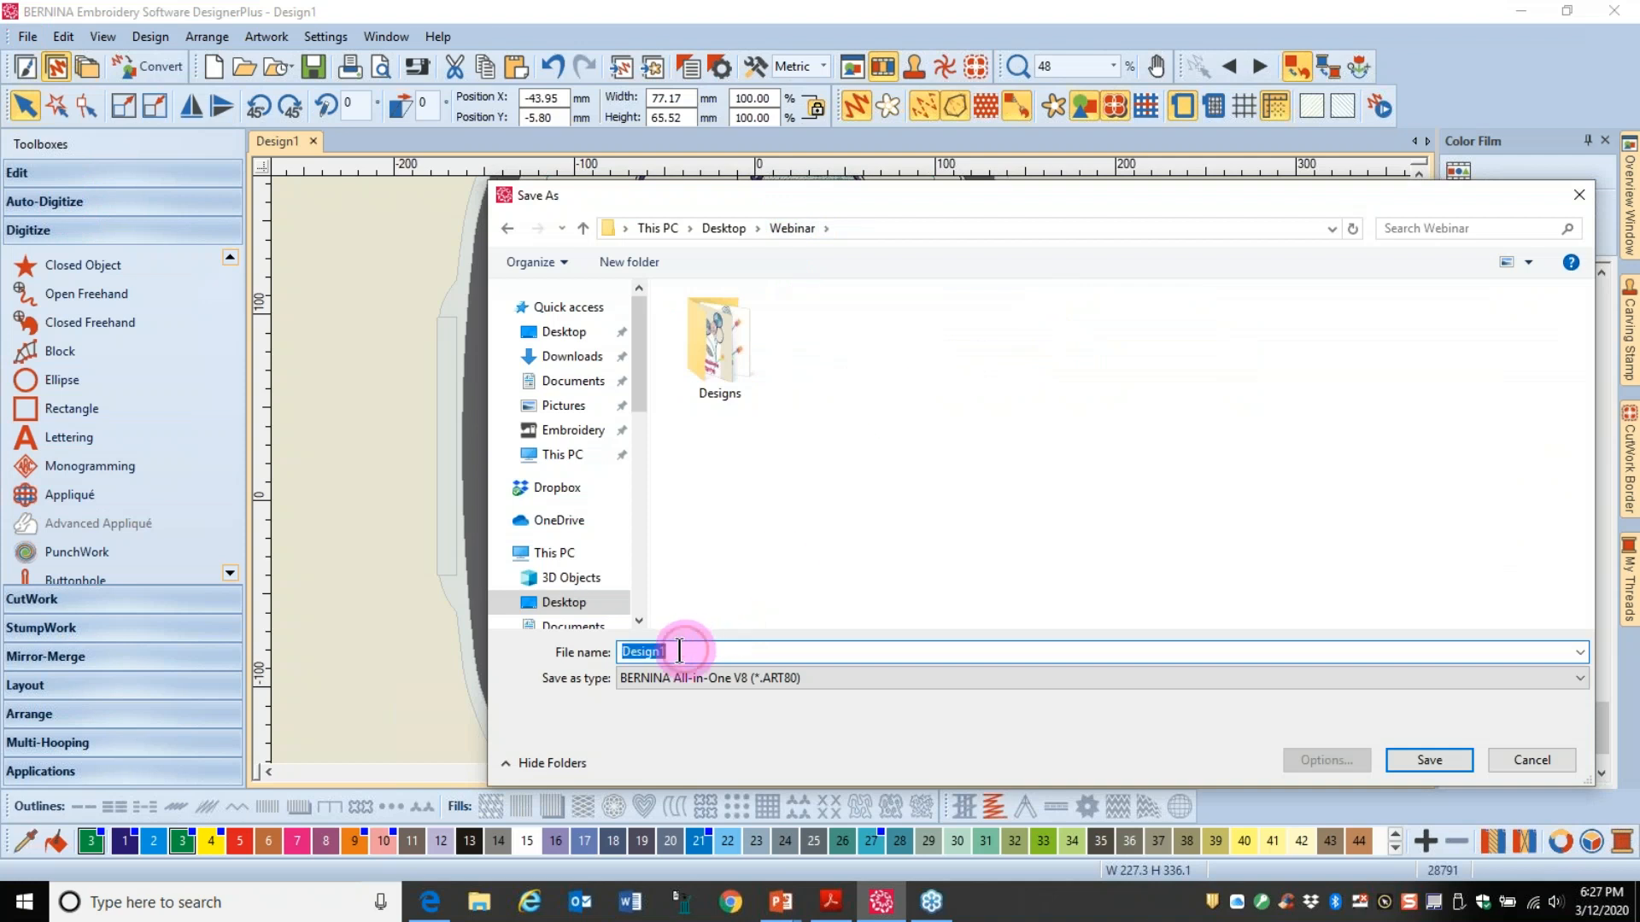
type("Co")
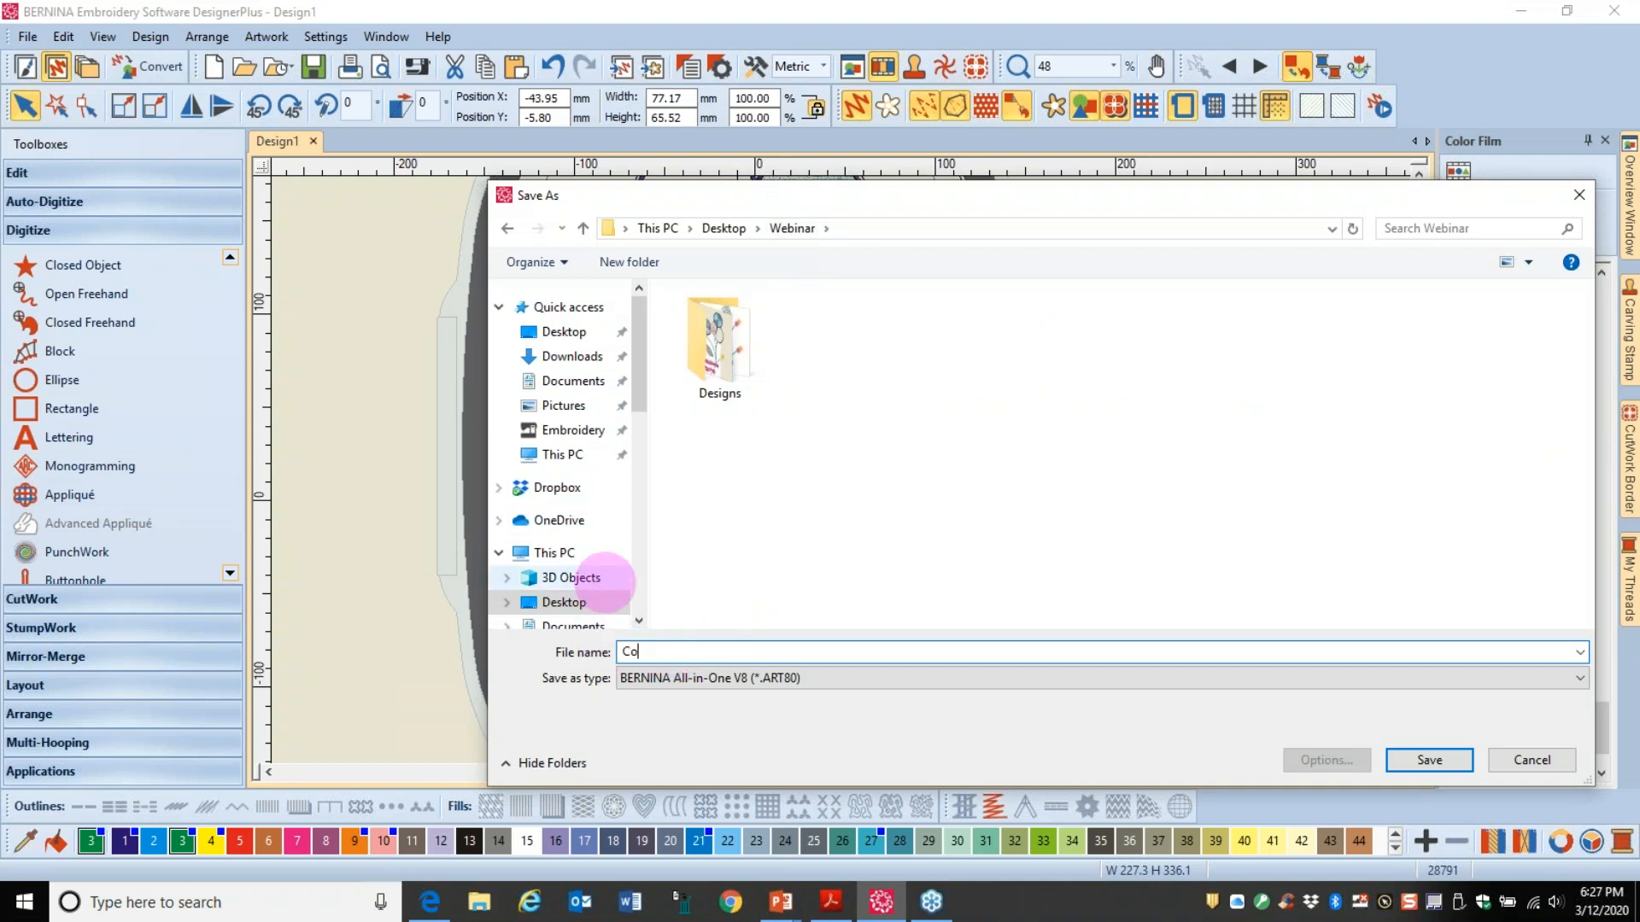
type("mbined Design")
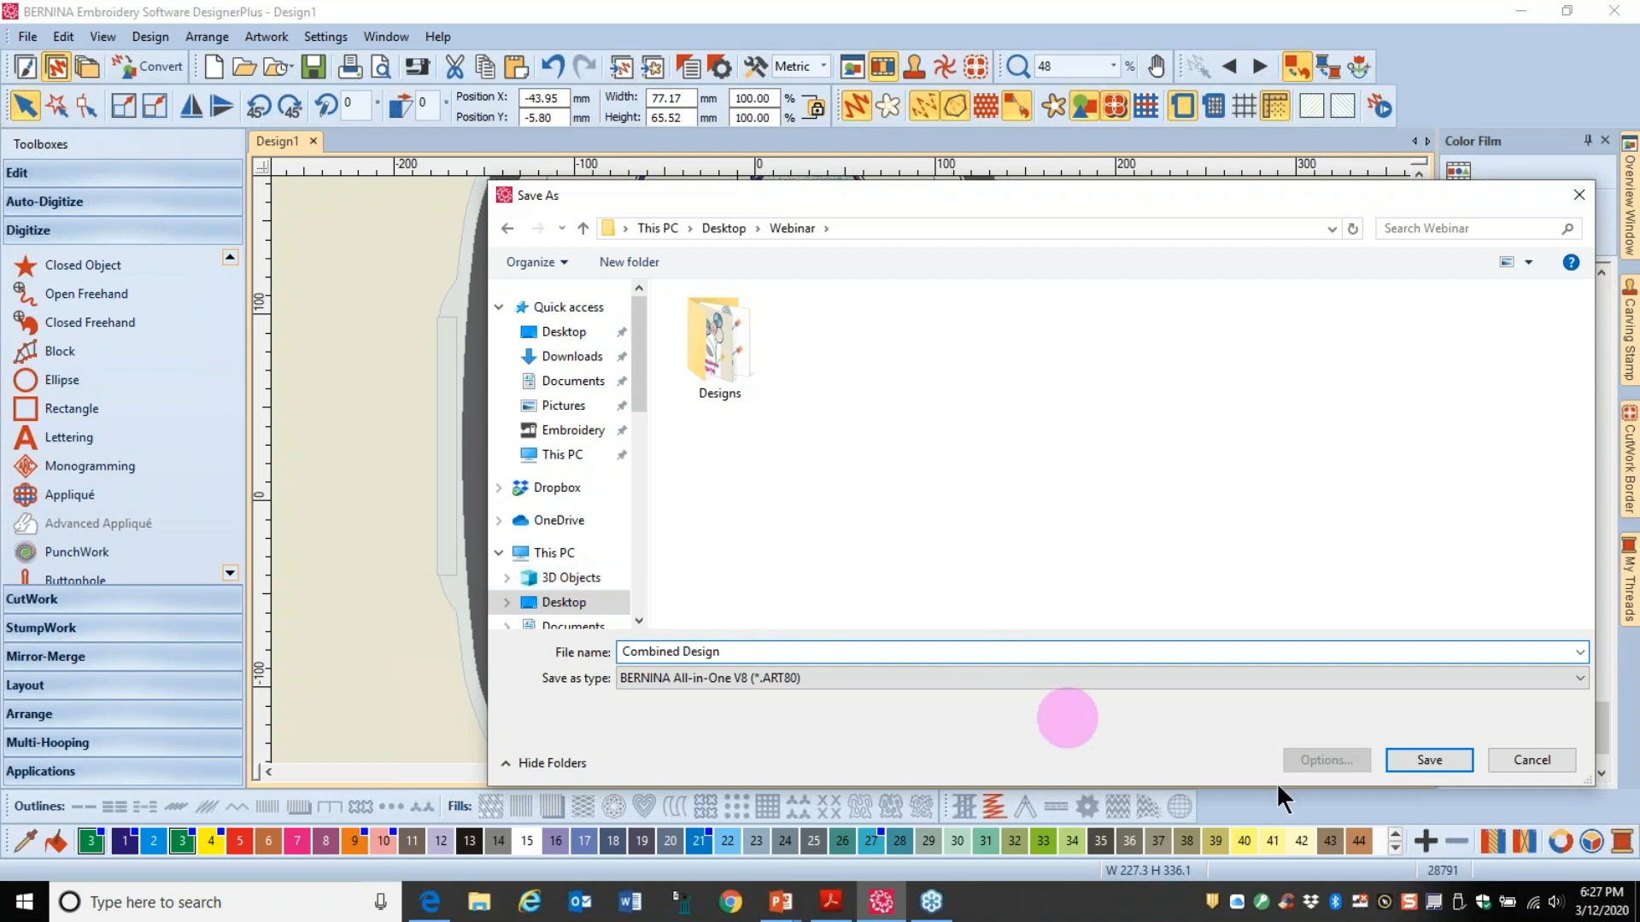
left_click(1438, 758)
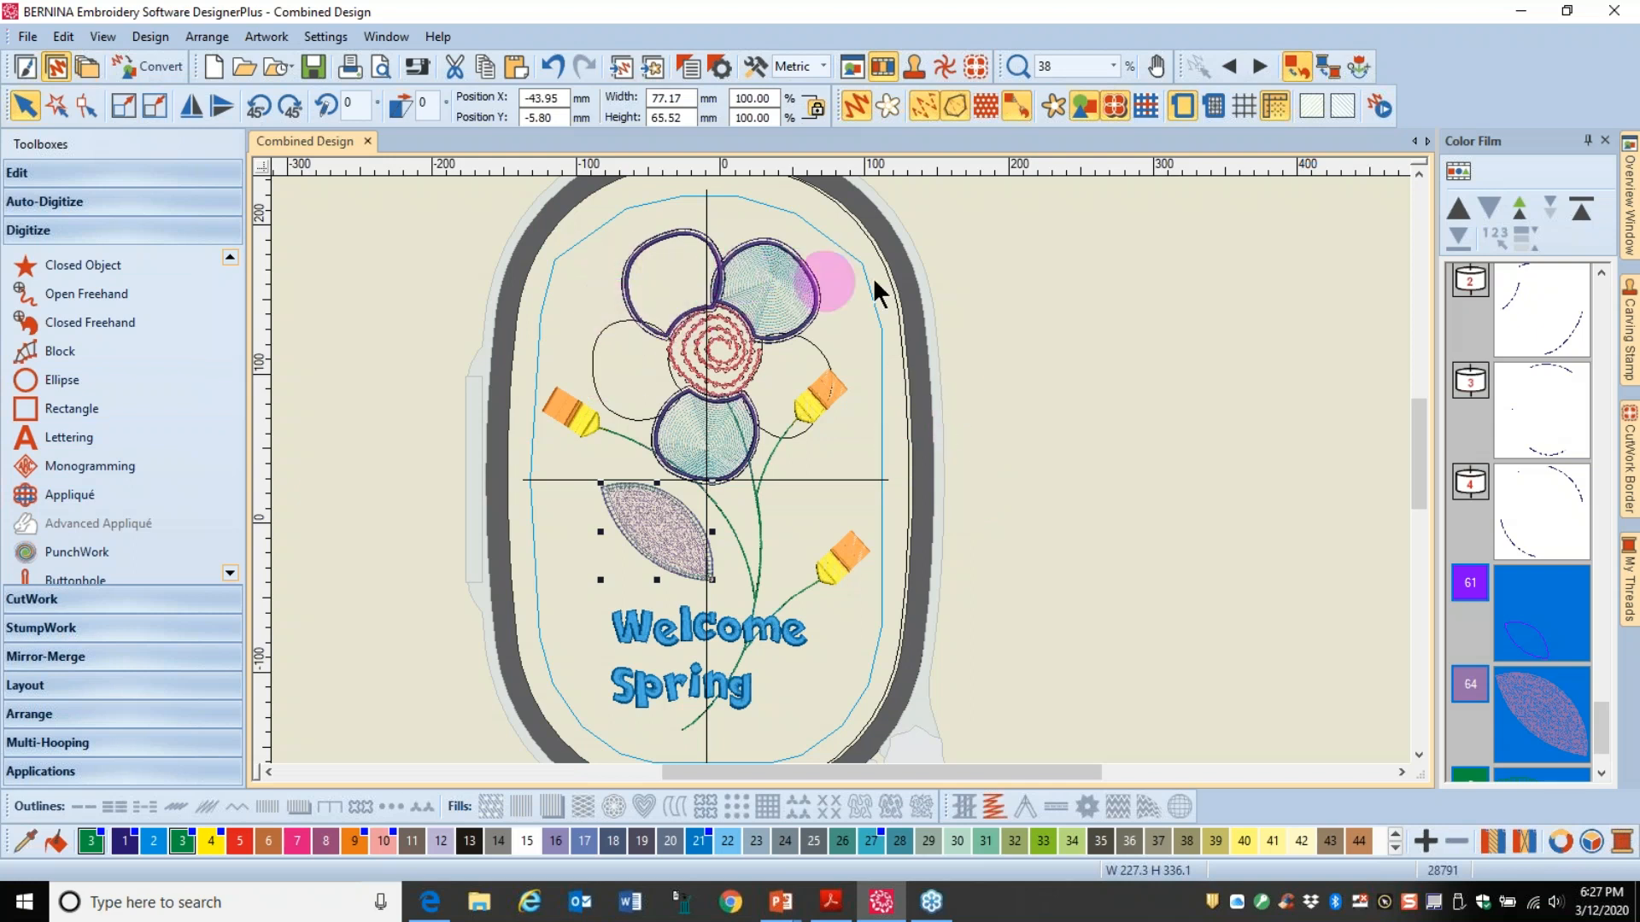
Step: Create a stumpwork sub-design from the flower's filled upper-right petal and its CutWork borders, and open that sub-design
left_click(987, 285)
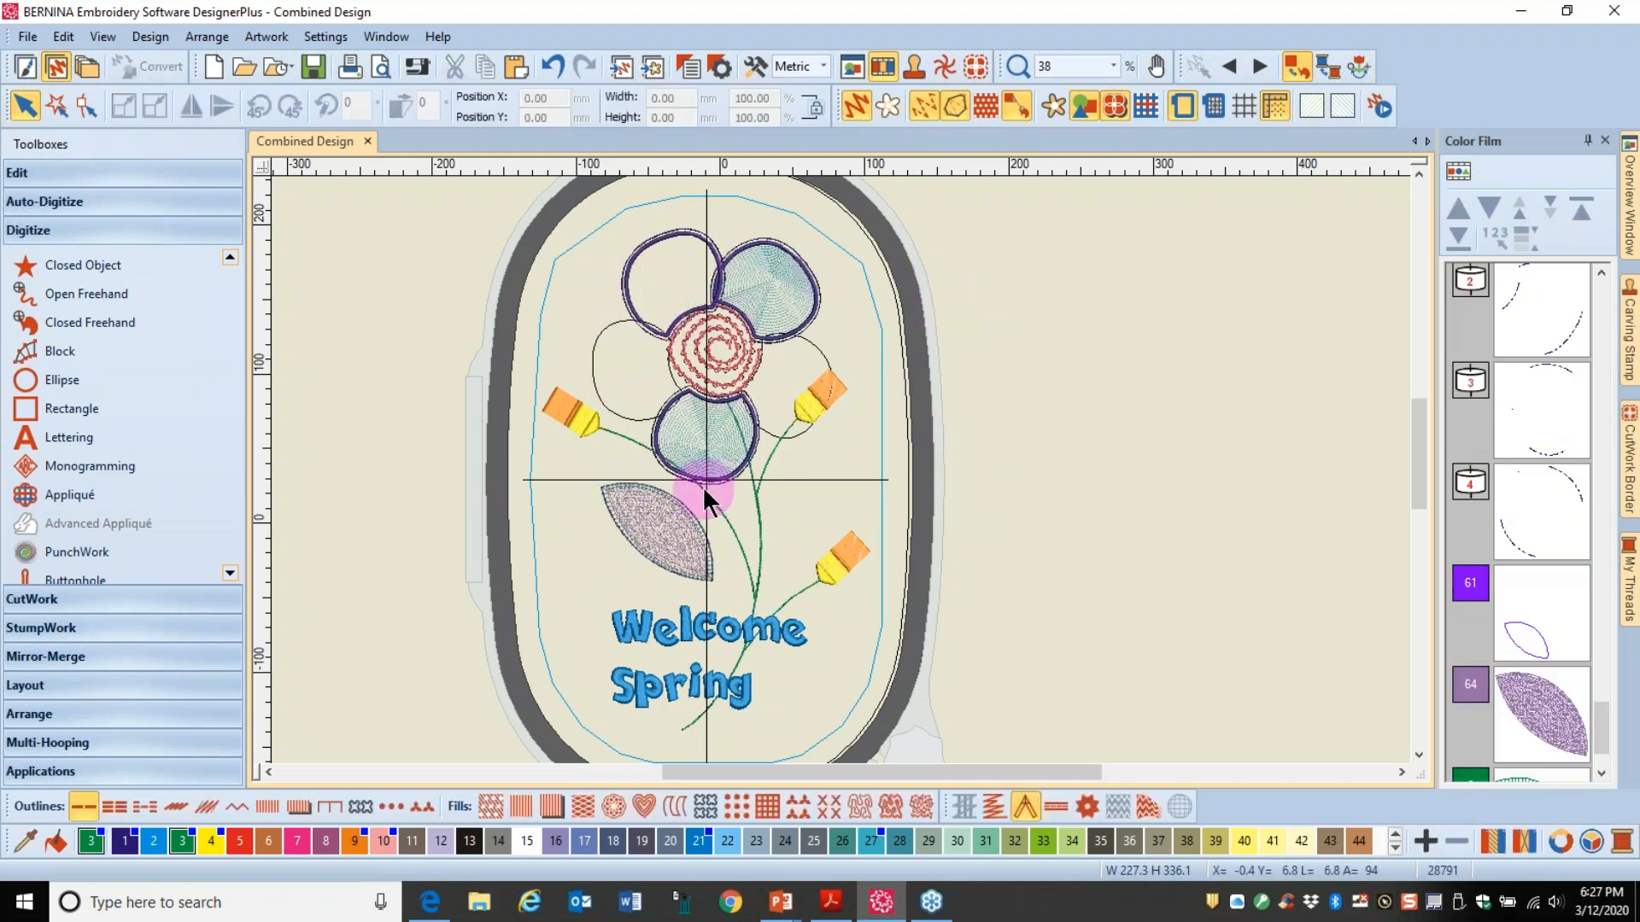
left_click(766, 287)
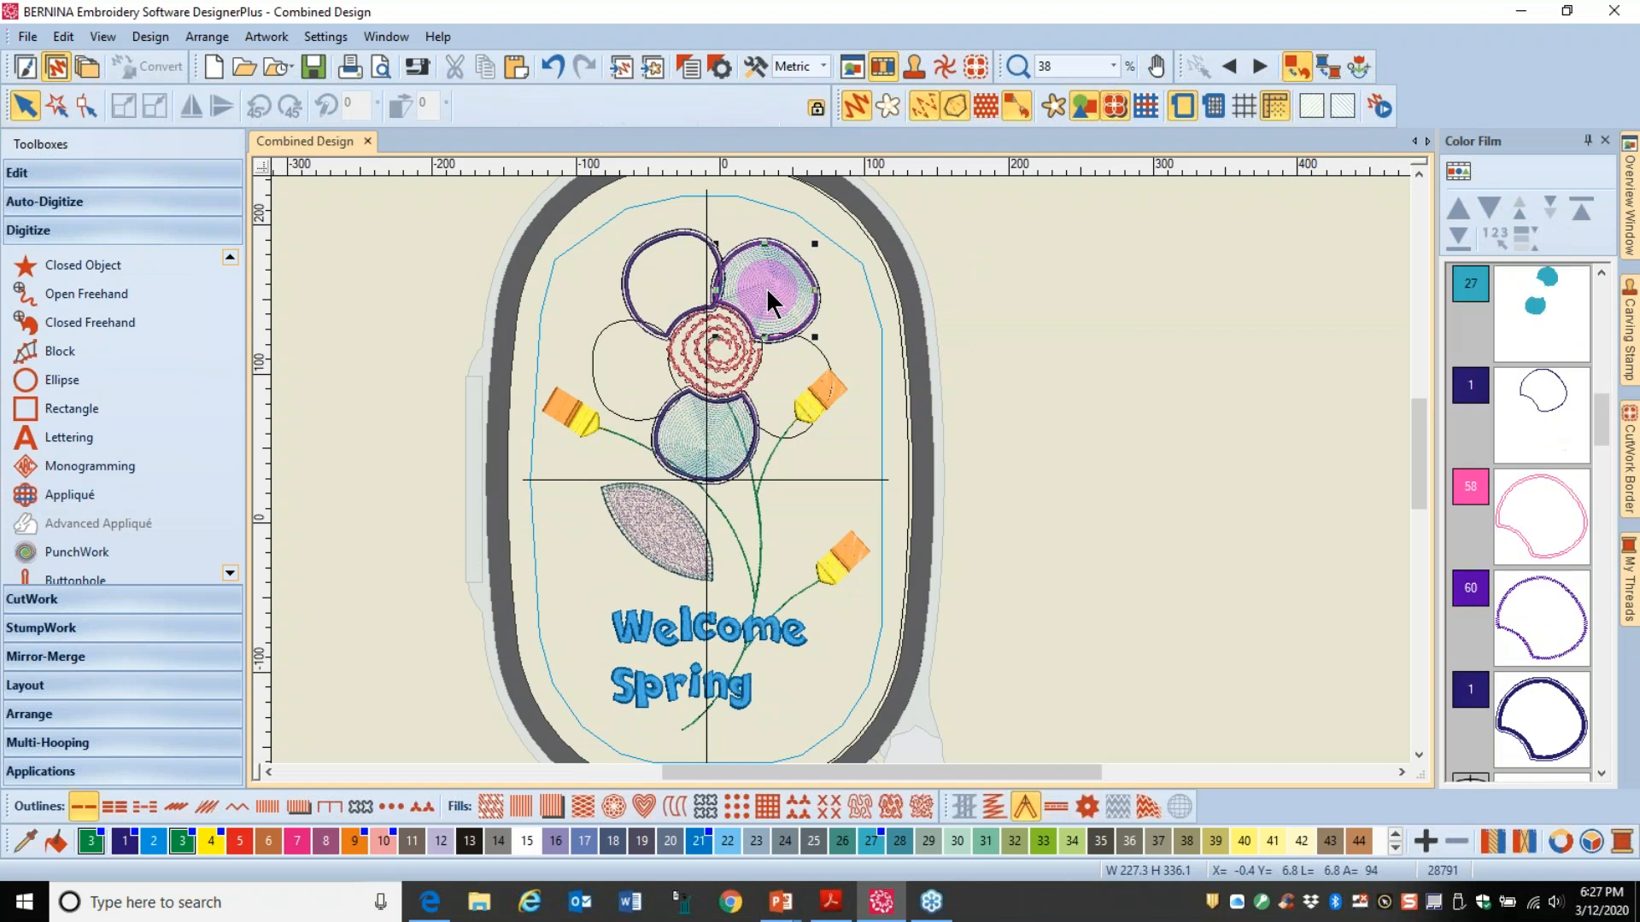
scroll(838, 468, "up", 2)
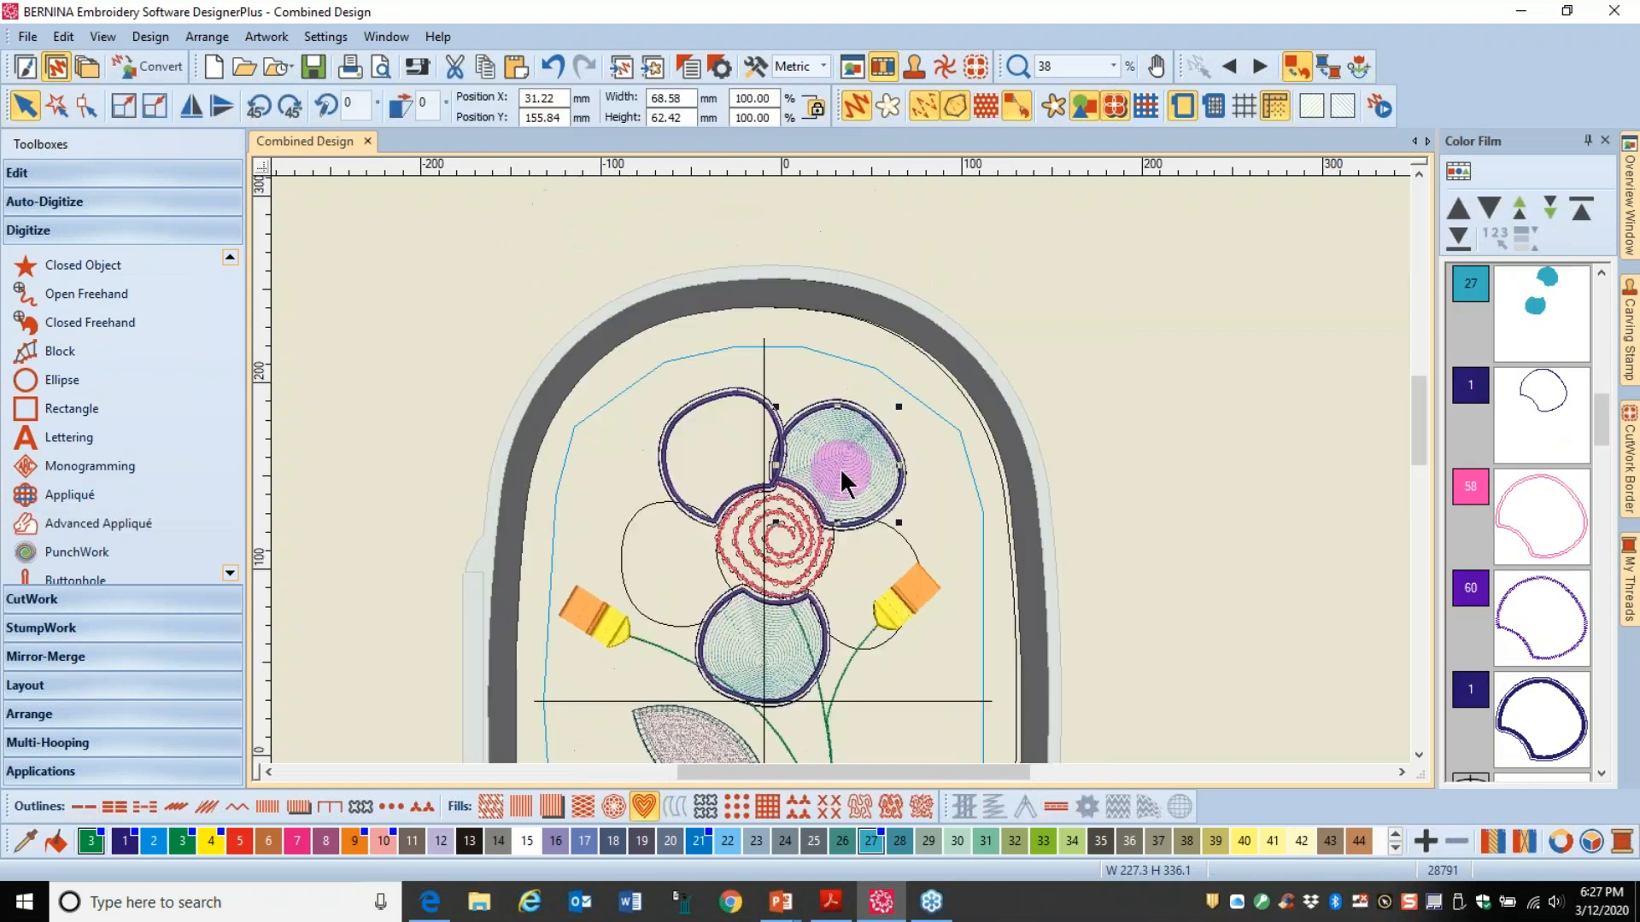
scroll(838, 468, "up", 4)
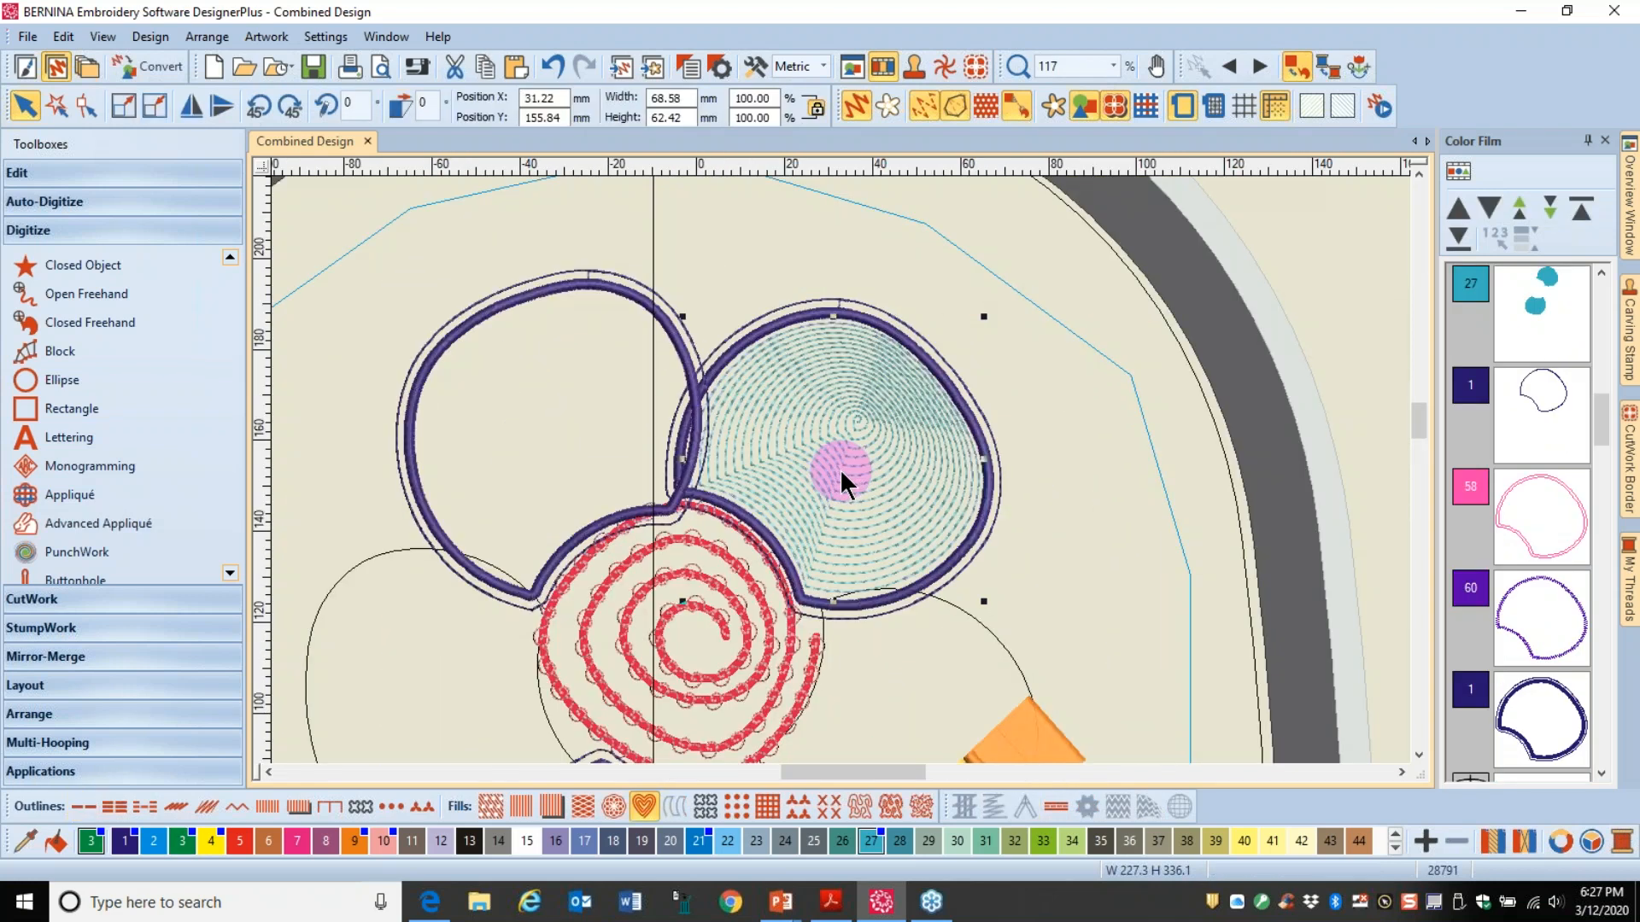
key("t")
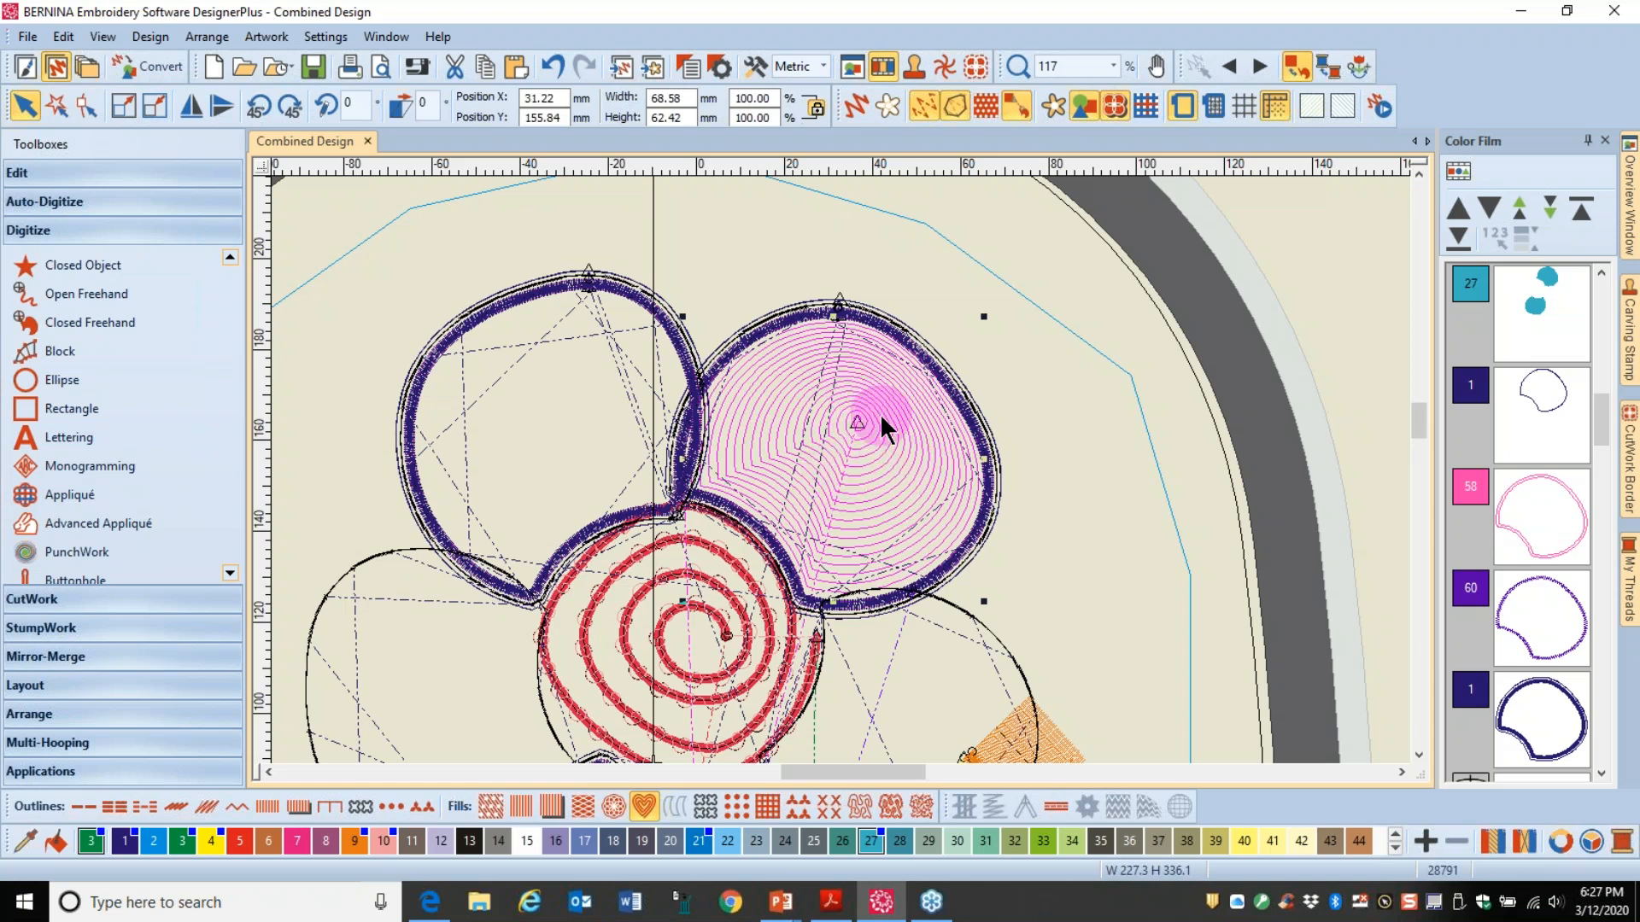
left_click(787, 319)
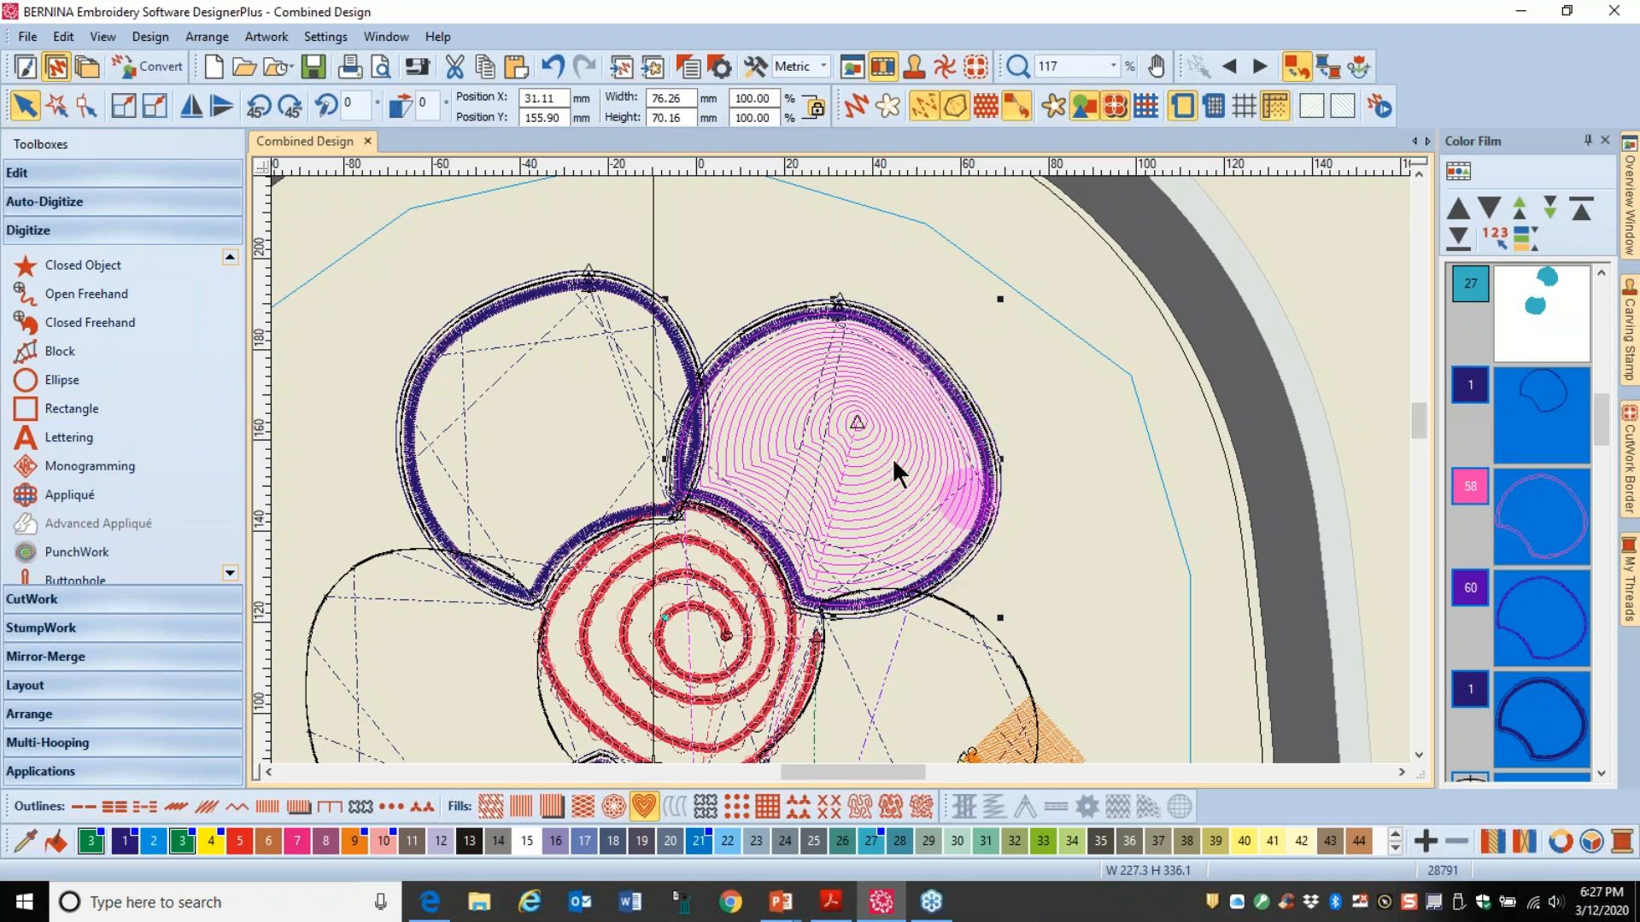
left_click(61, 628)
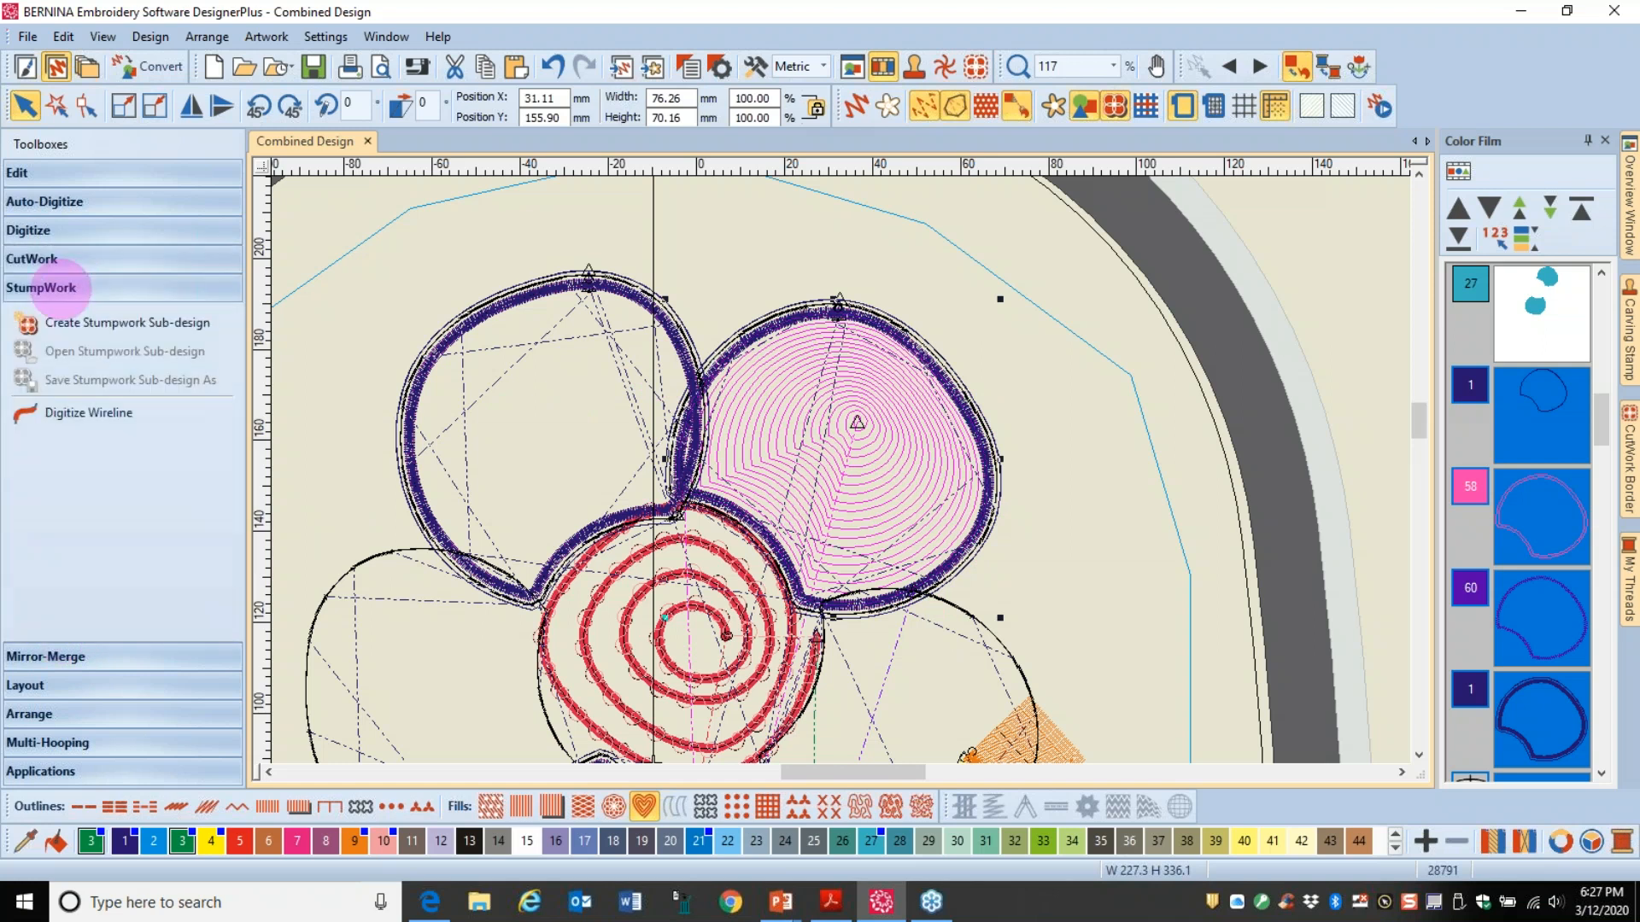
left_click(72, 330)
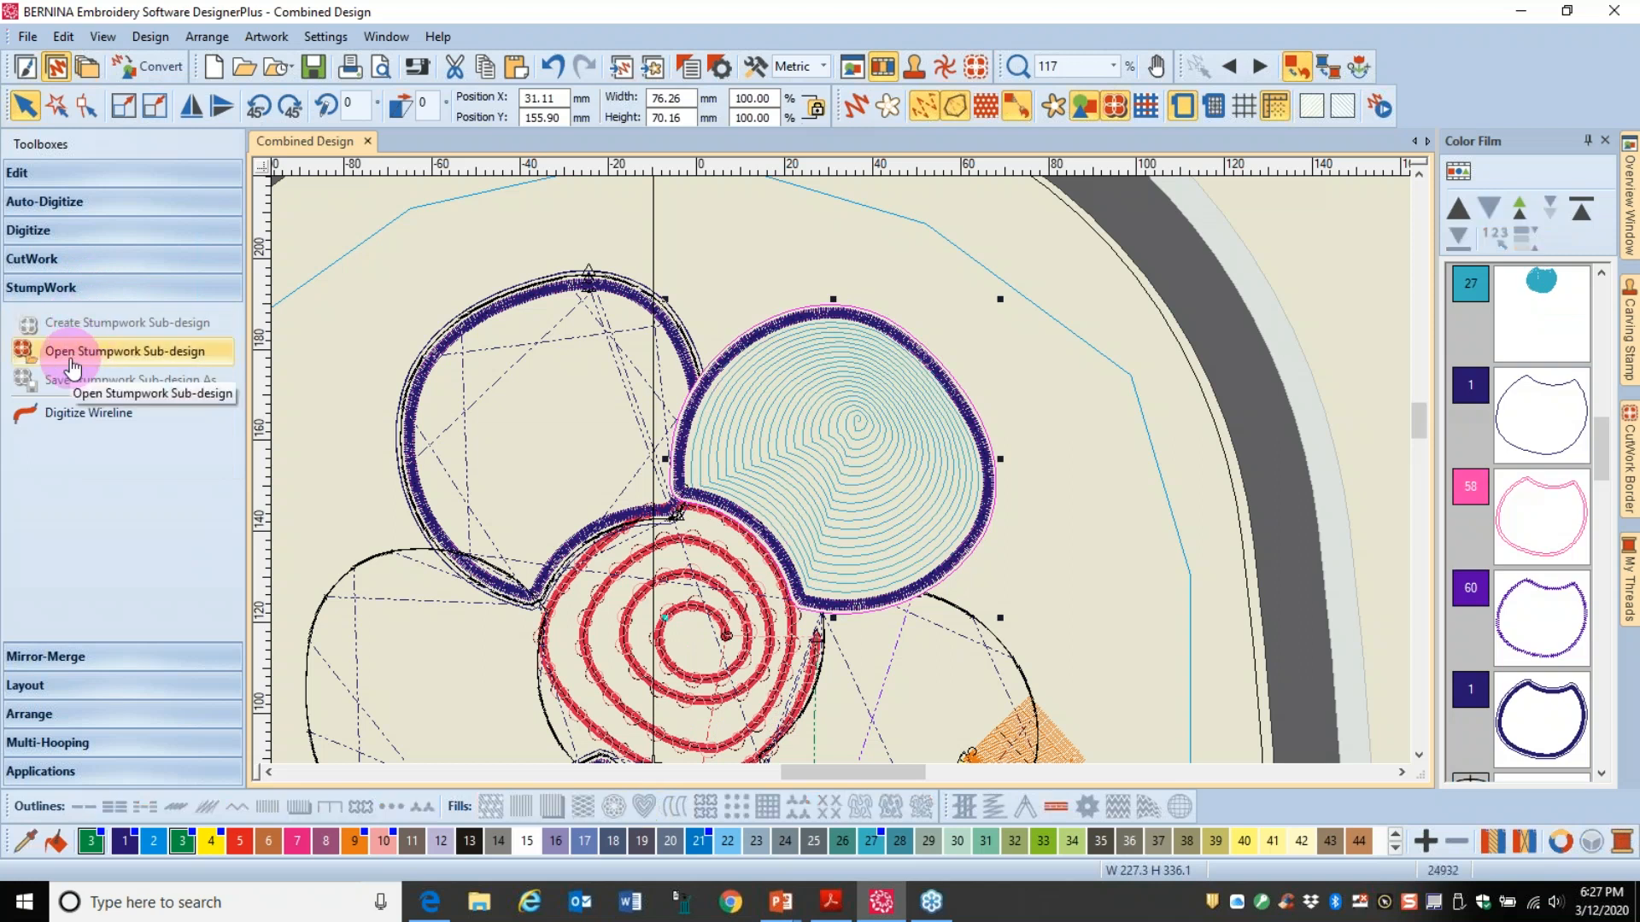
left_click(72, 363)
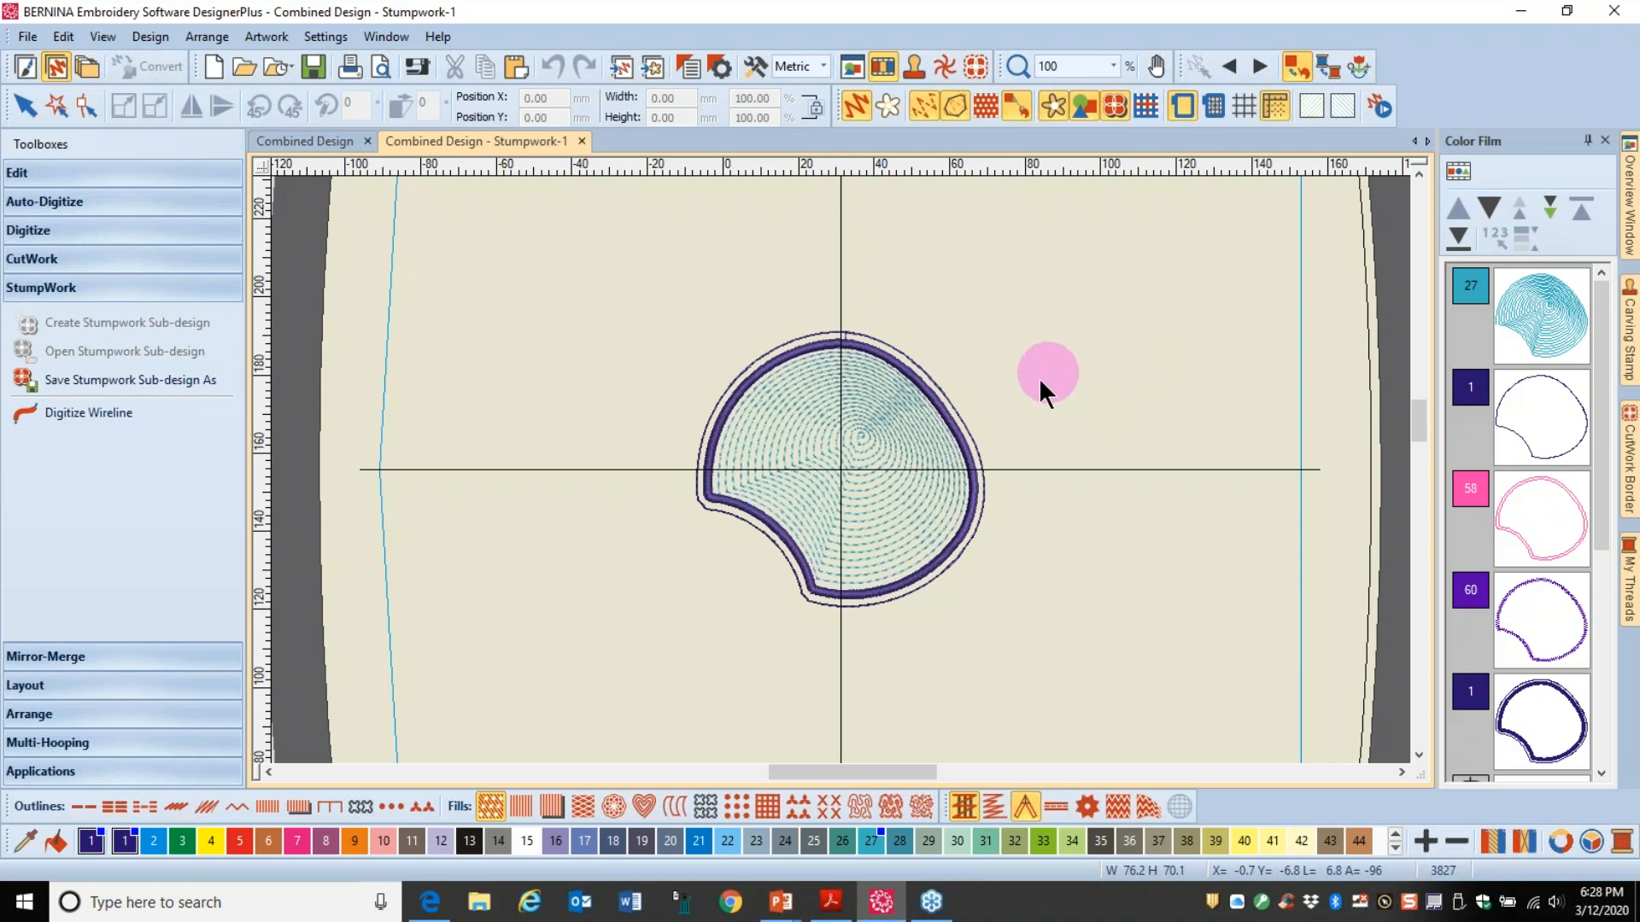
Step: Set the stumpwork sub-design's hoop to BERNINA Medium Hoop, 130 x 100, with foot #44C
scroll(839, 466, "down", 3)
scroll(832, 425, "down", 2)
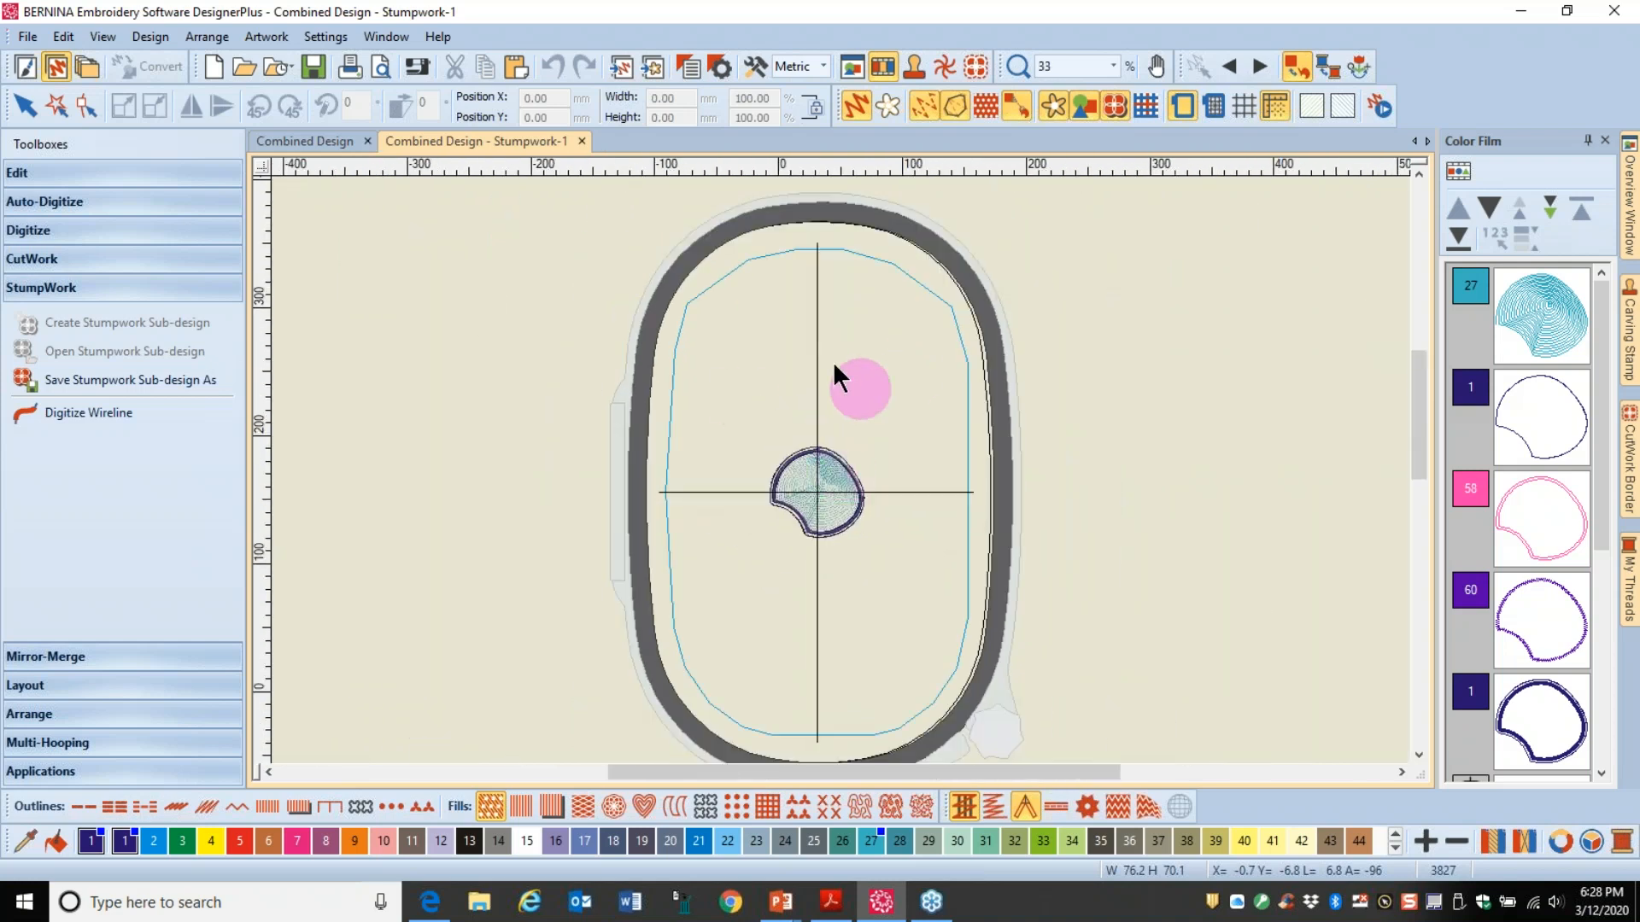
right_click(1183, 107)
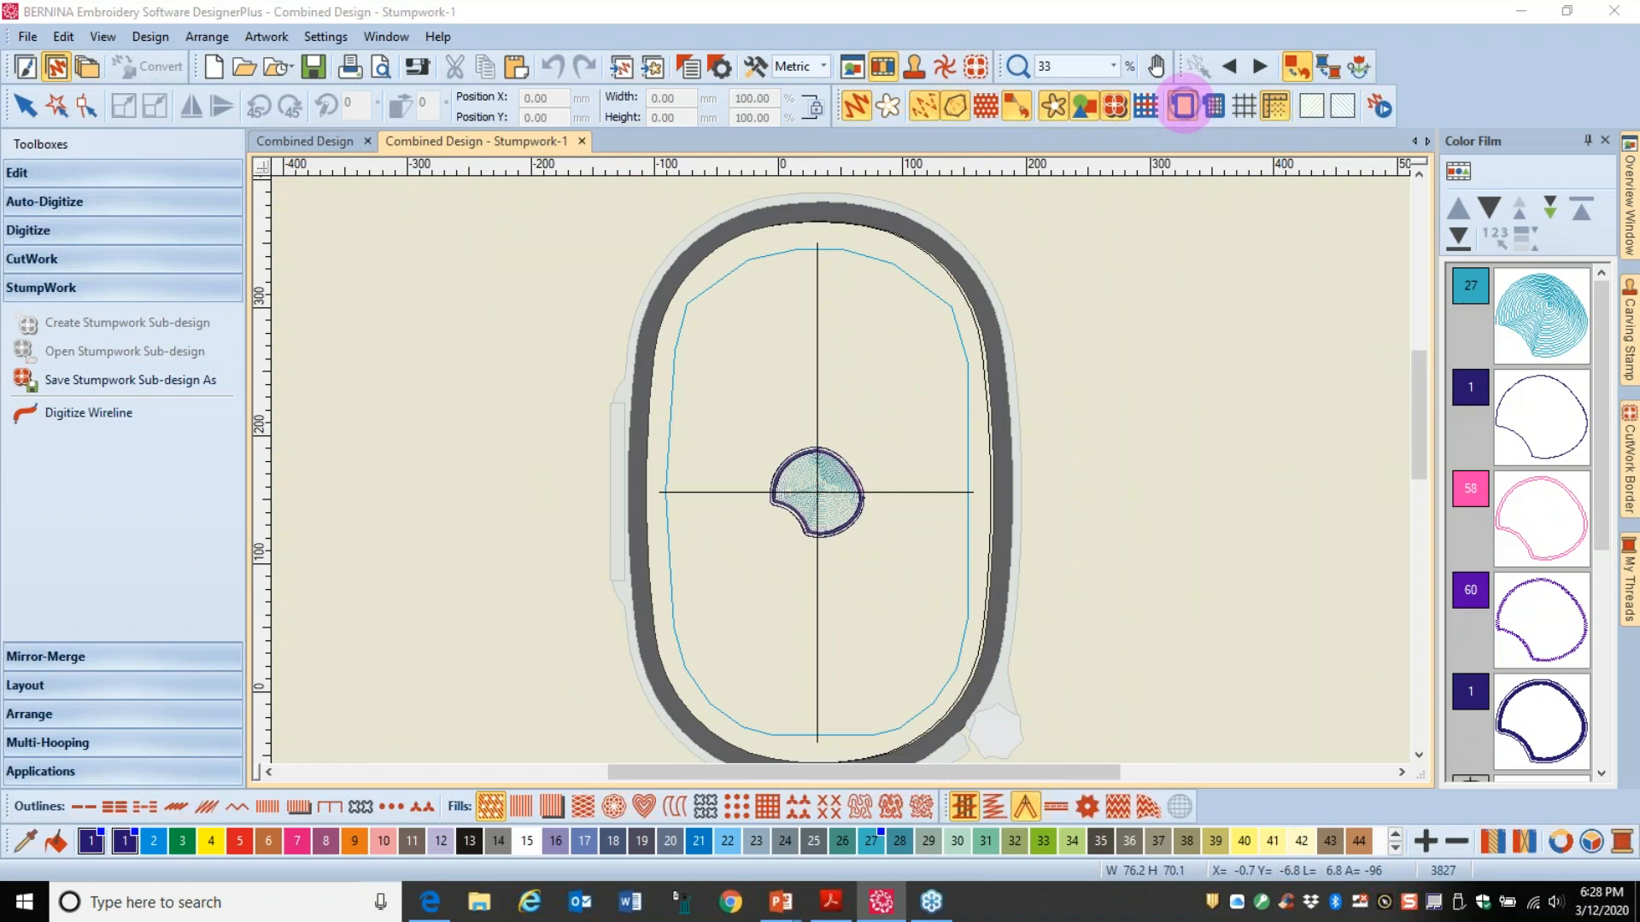
left_click(993, 335)
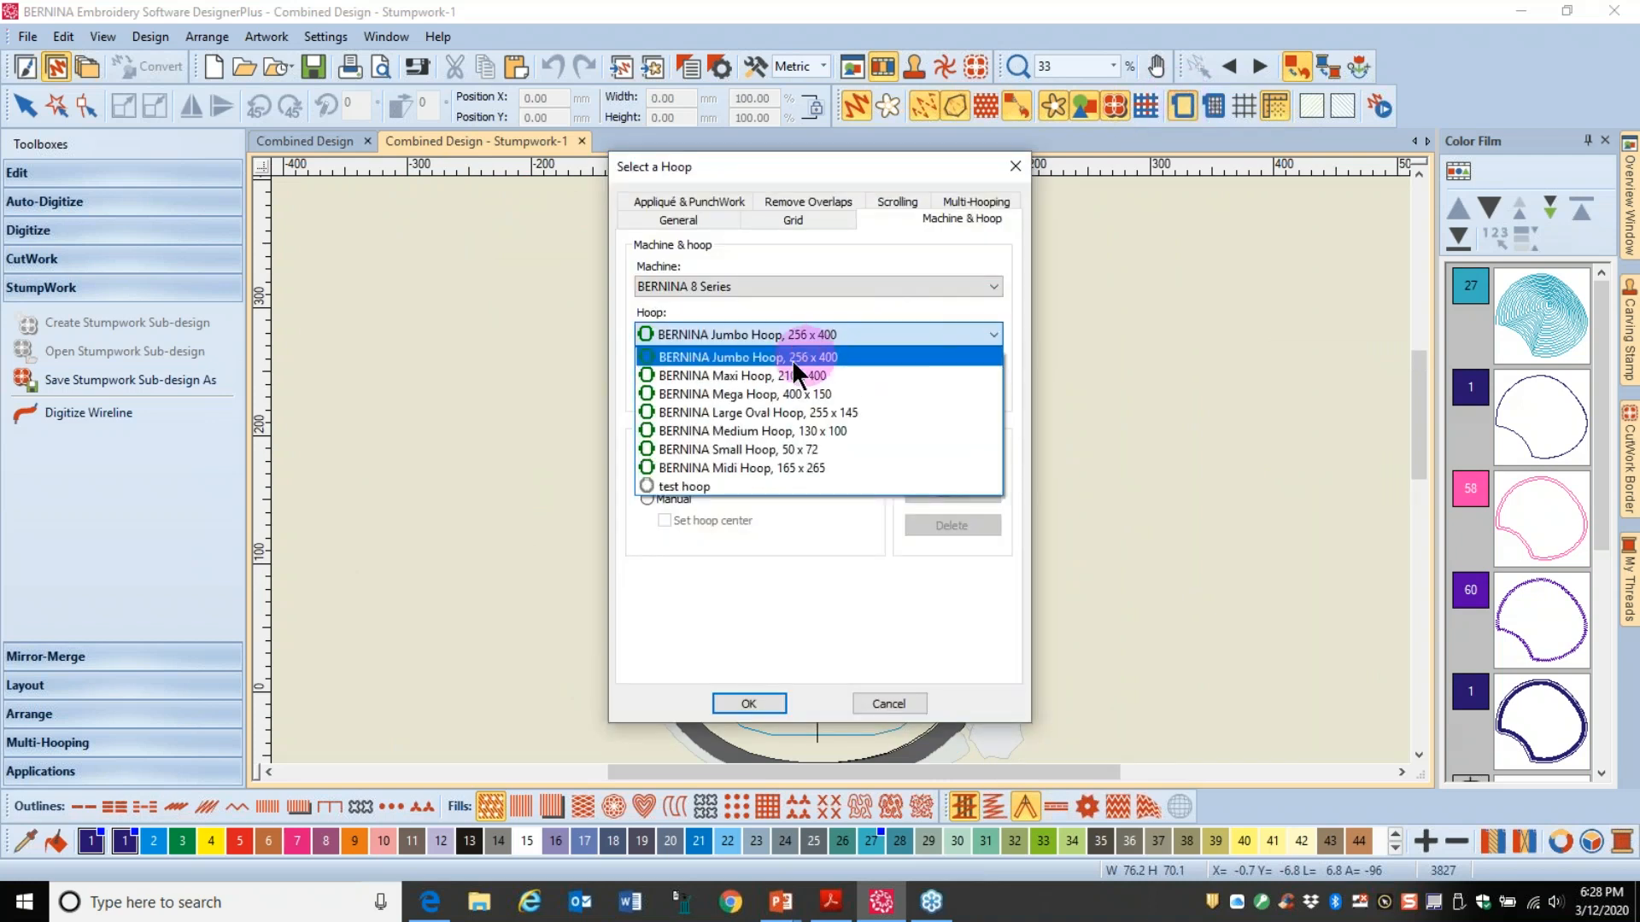
left_click(747, 432)
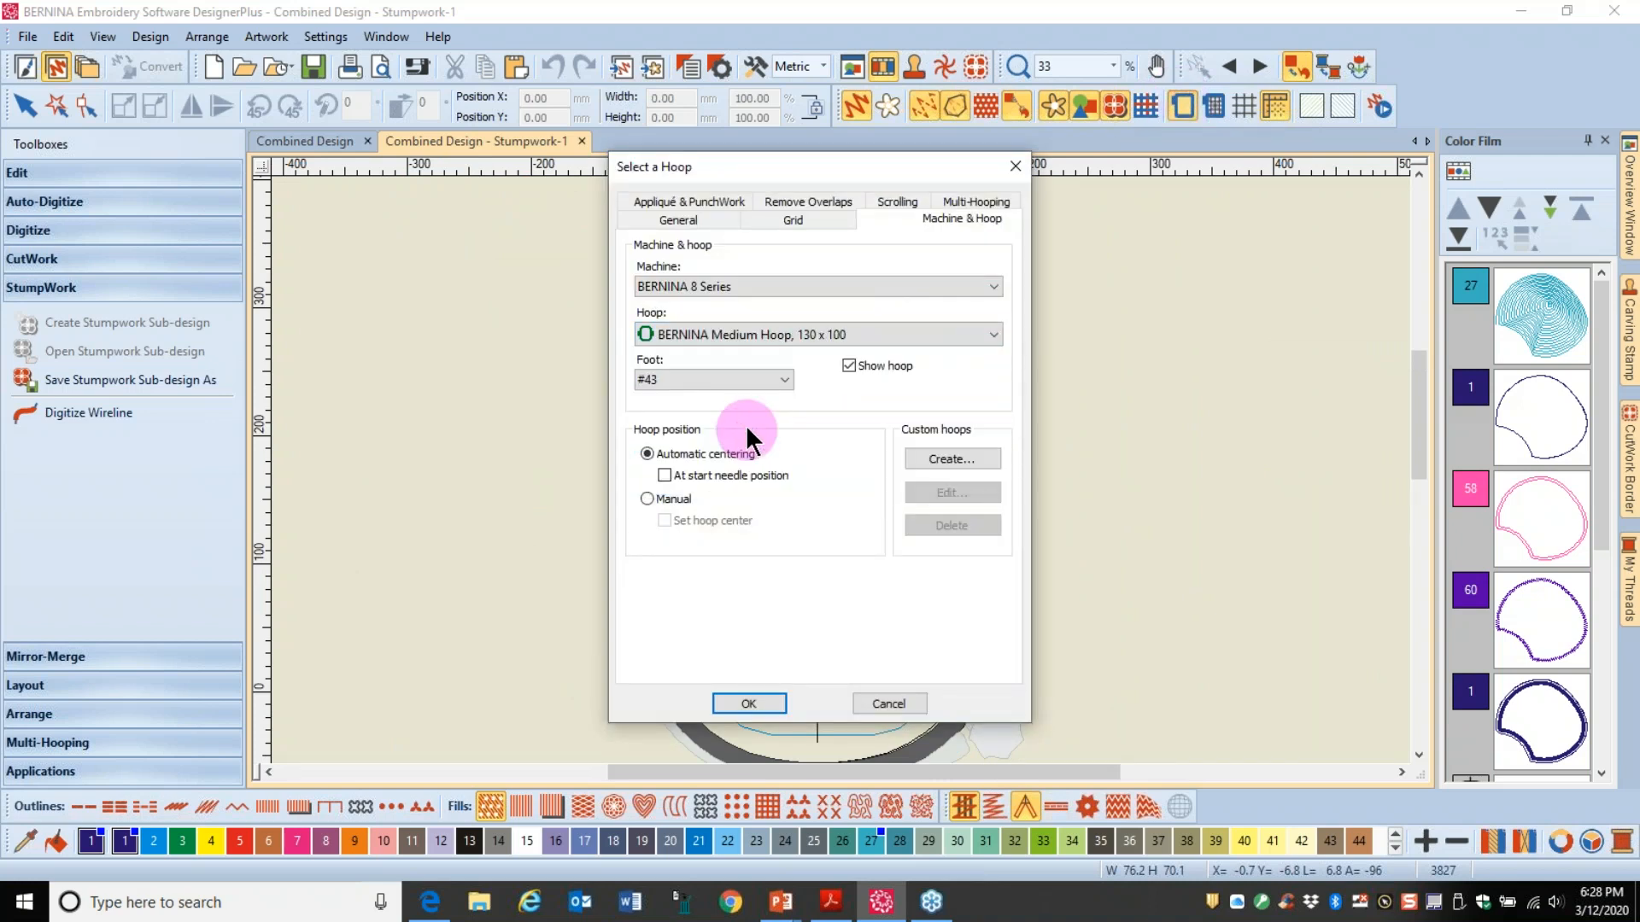
left_click(785, 380)
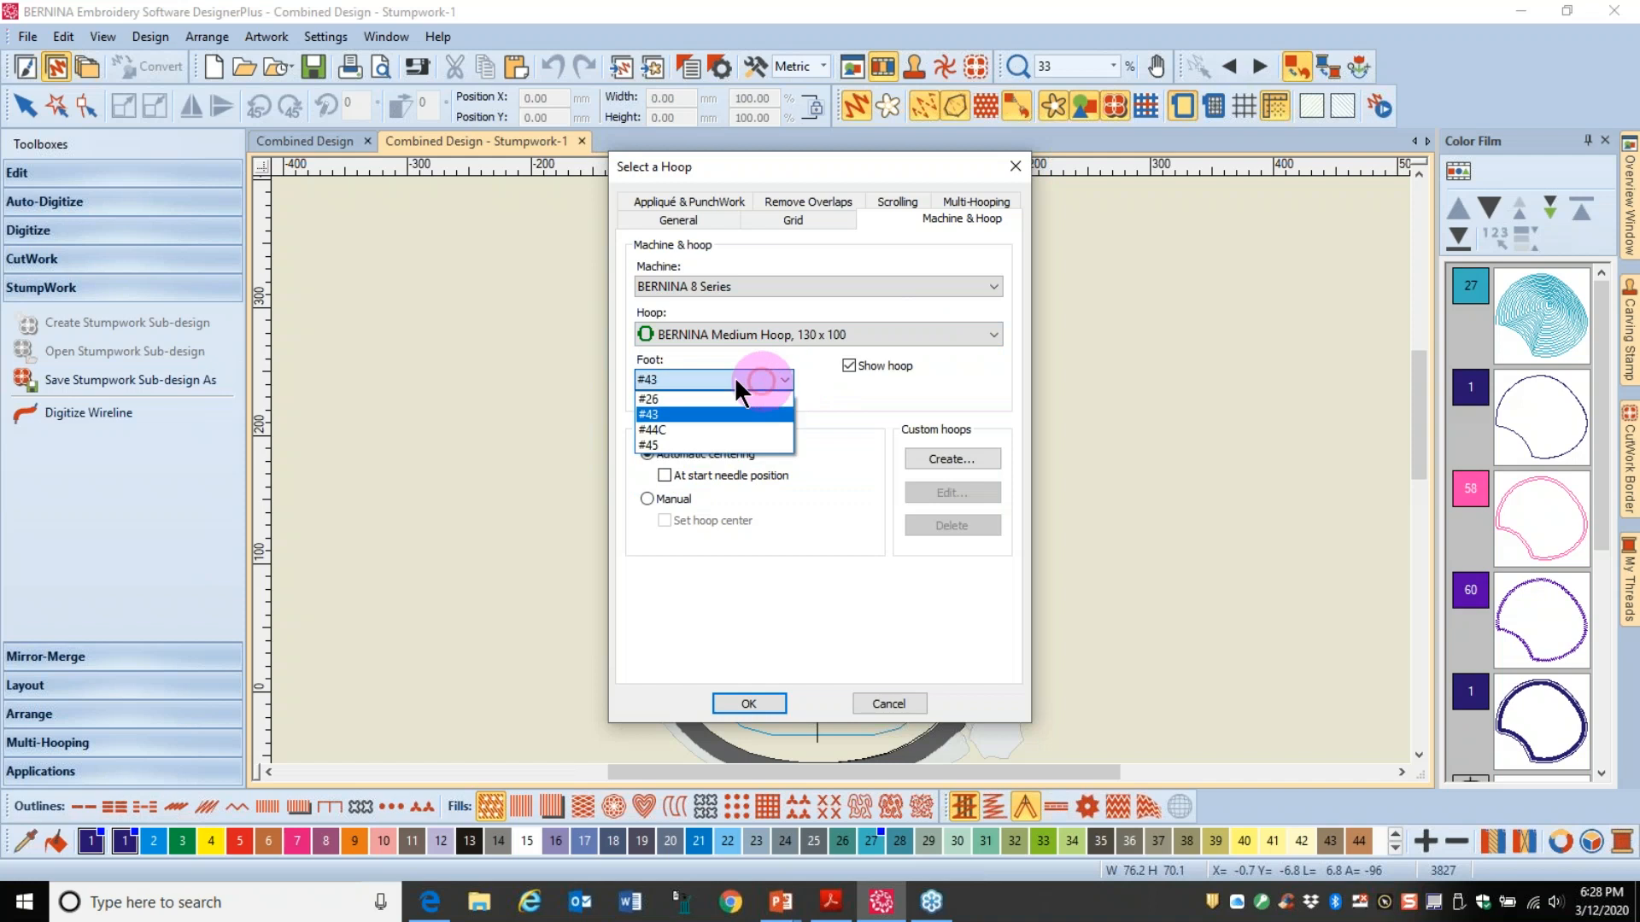
left_click(677, 425)
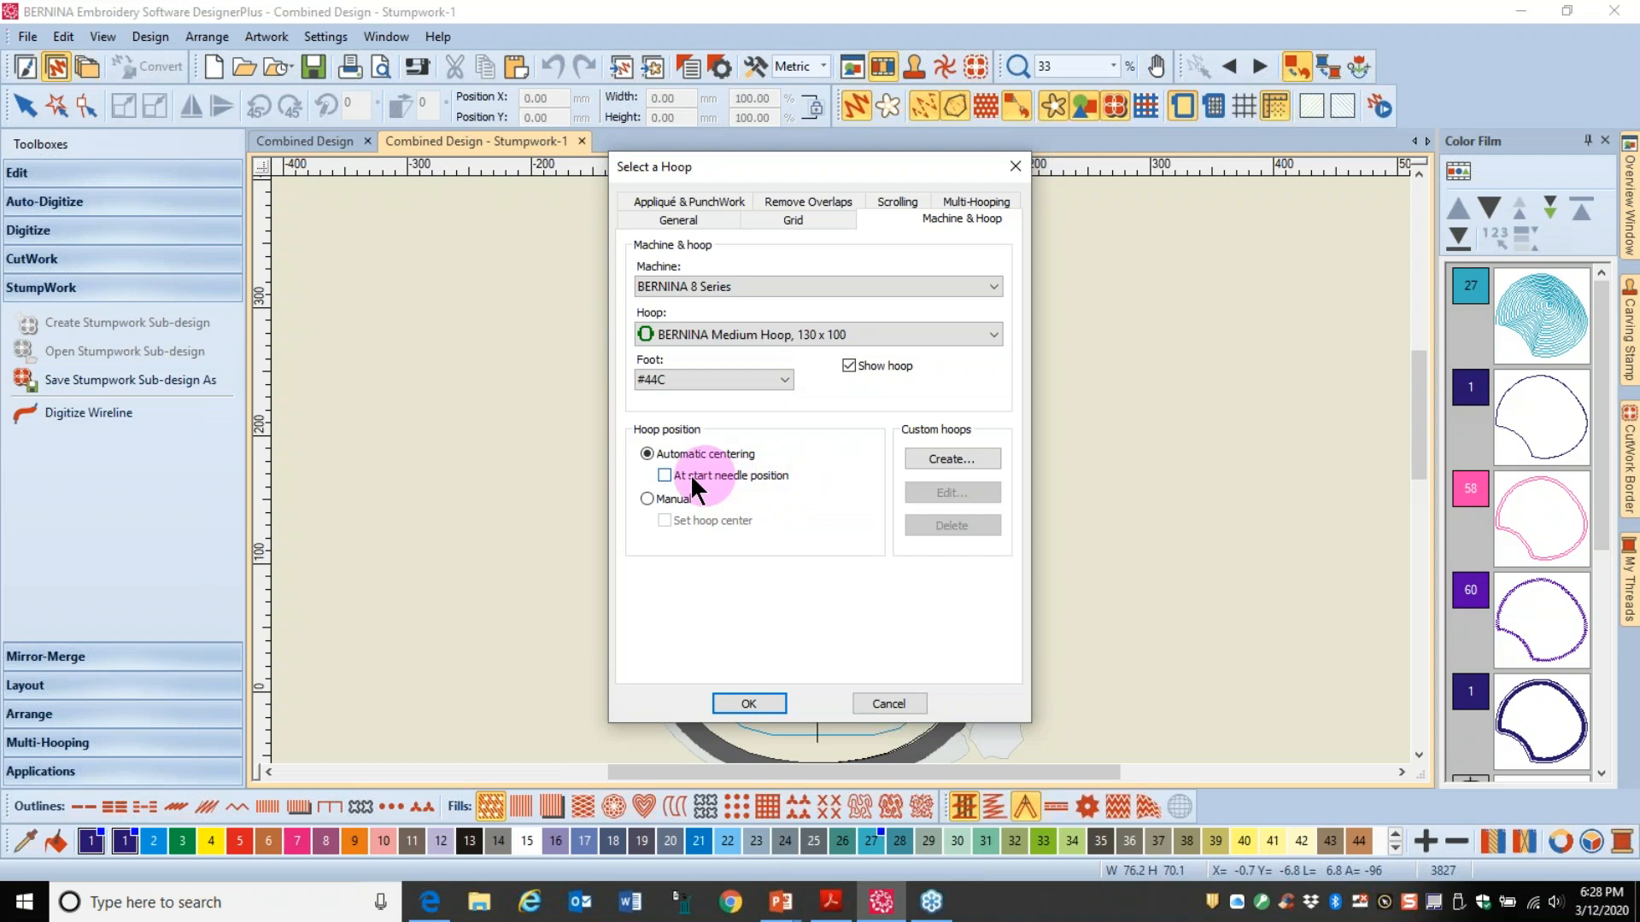
left_click(755, 702)
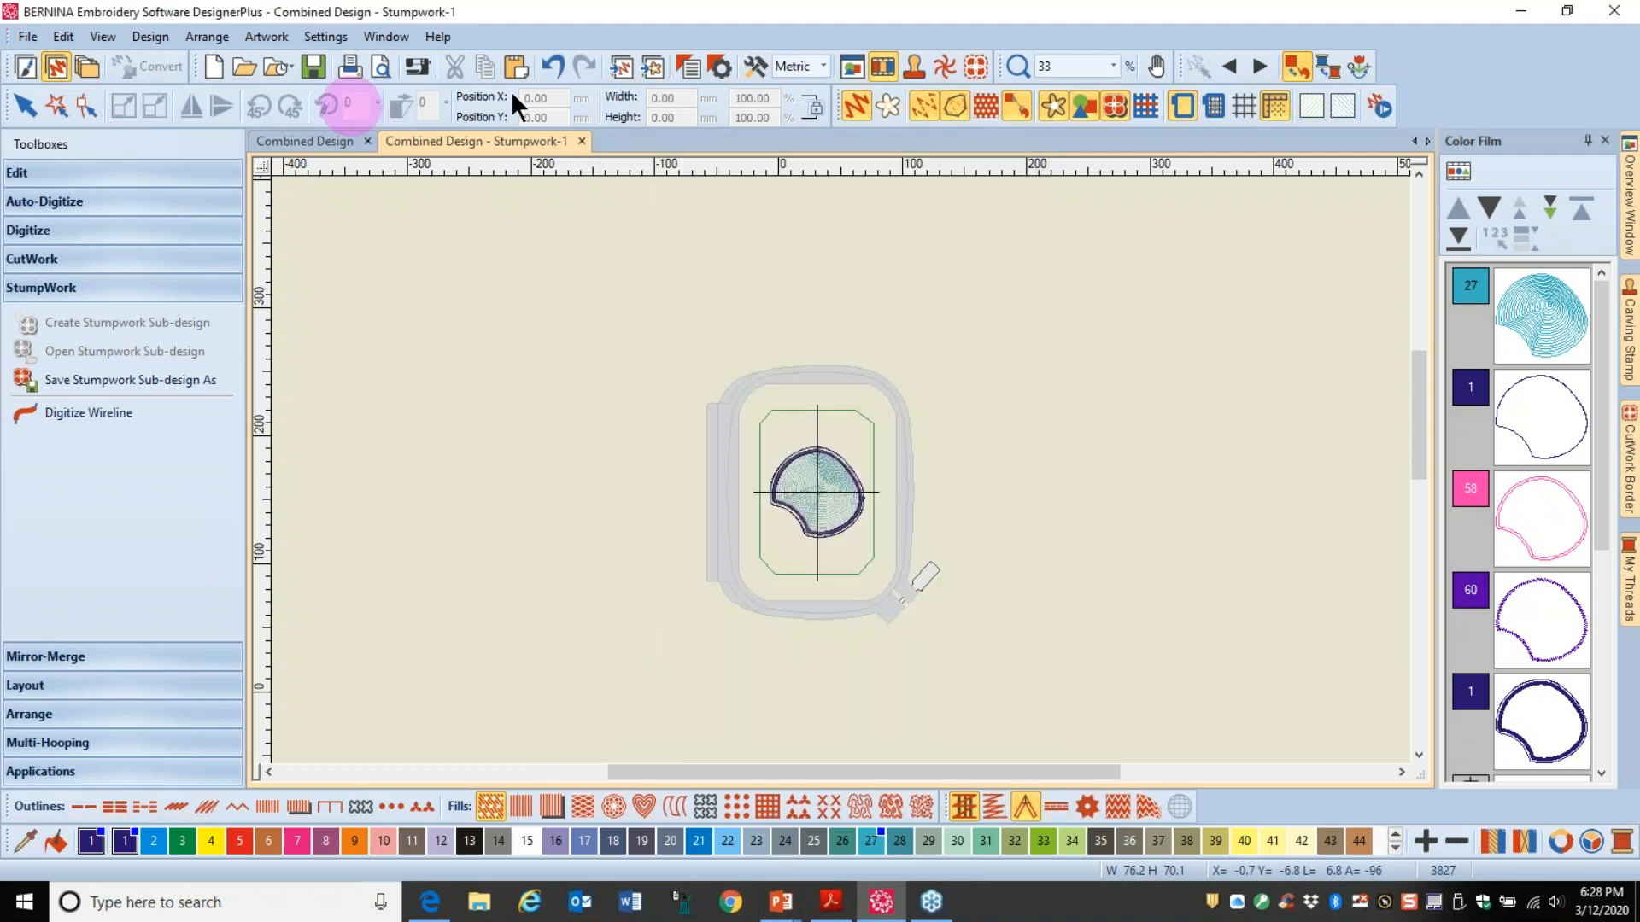
Step: Set the sub-design's start needle position to the first stitch of the design and its end position to the last stitch
left_click(150, 35)
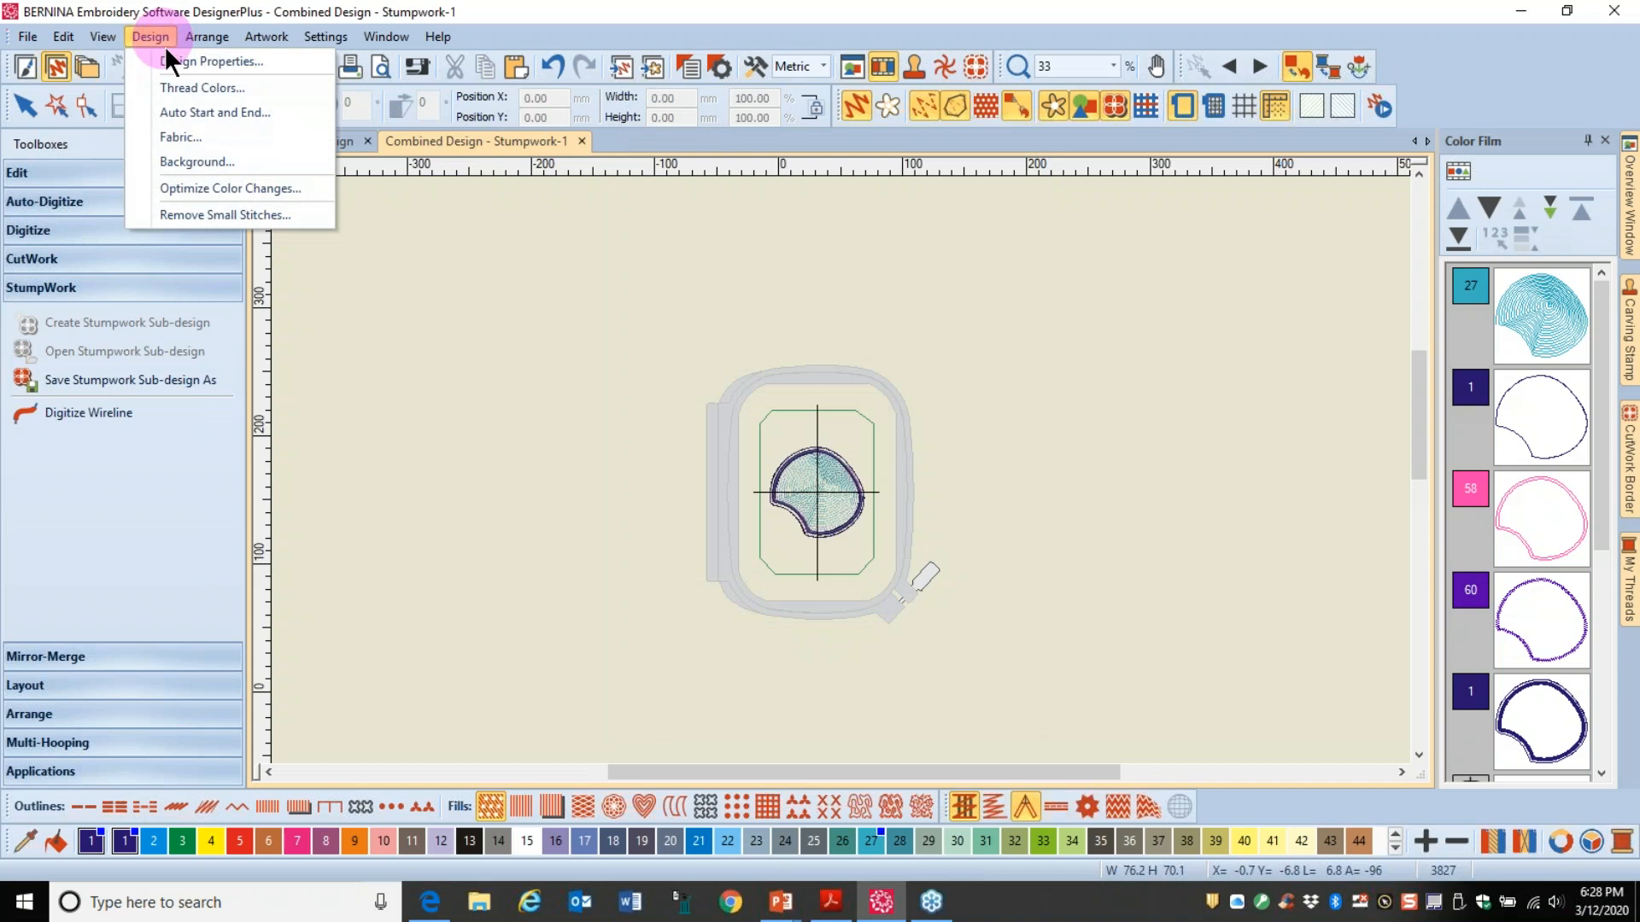
left_click(180, 112)
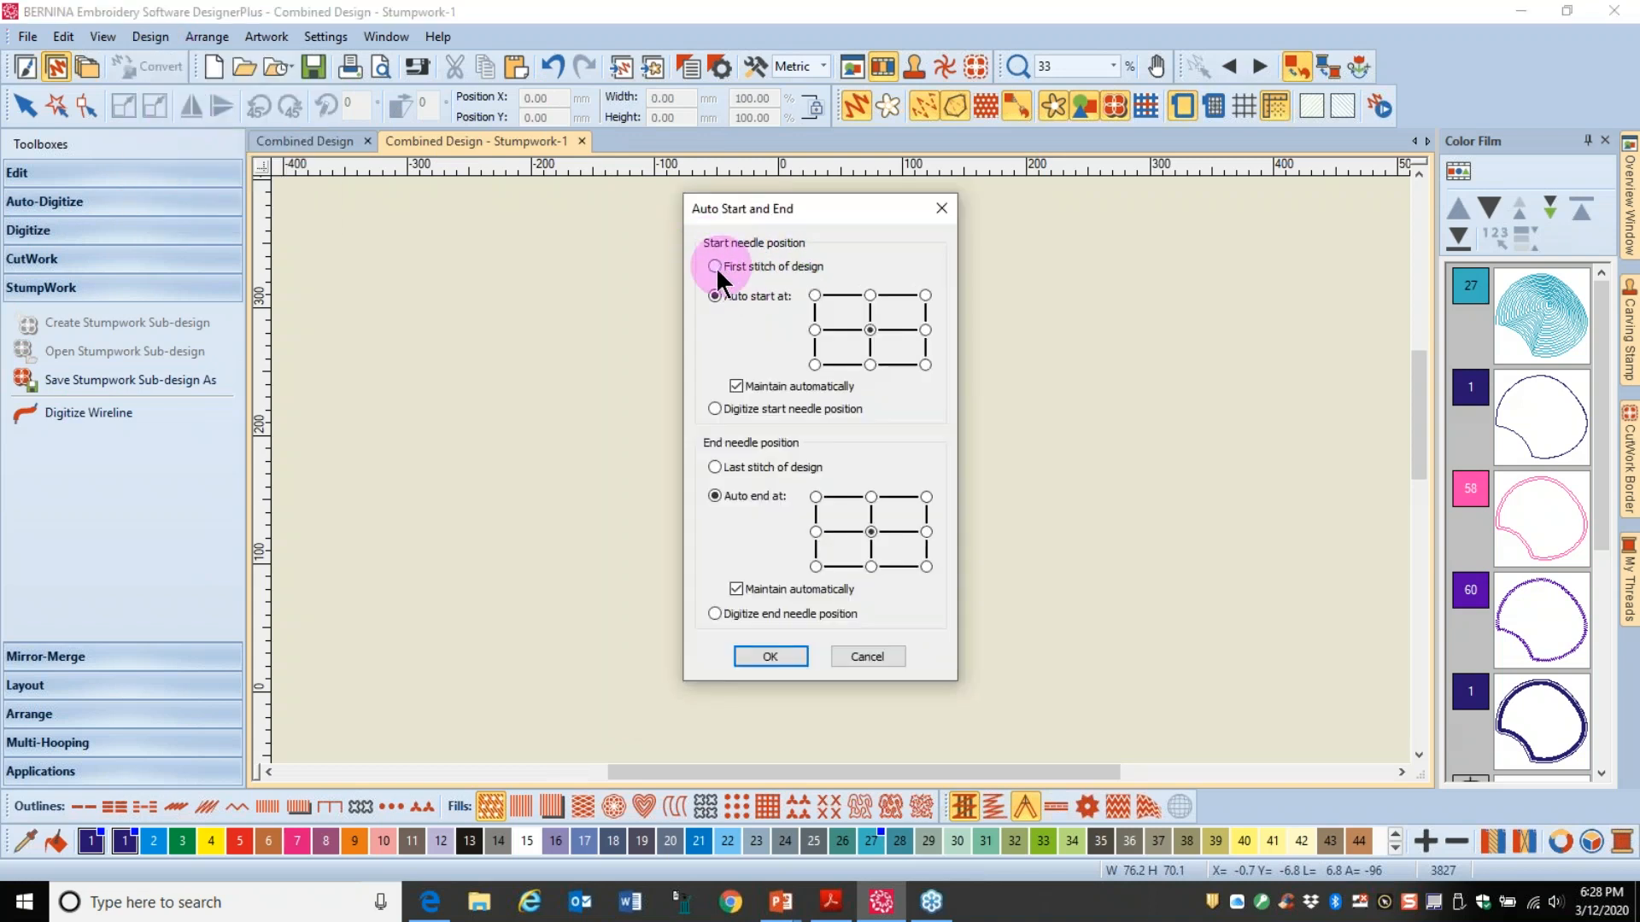
left_click(716, 267)
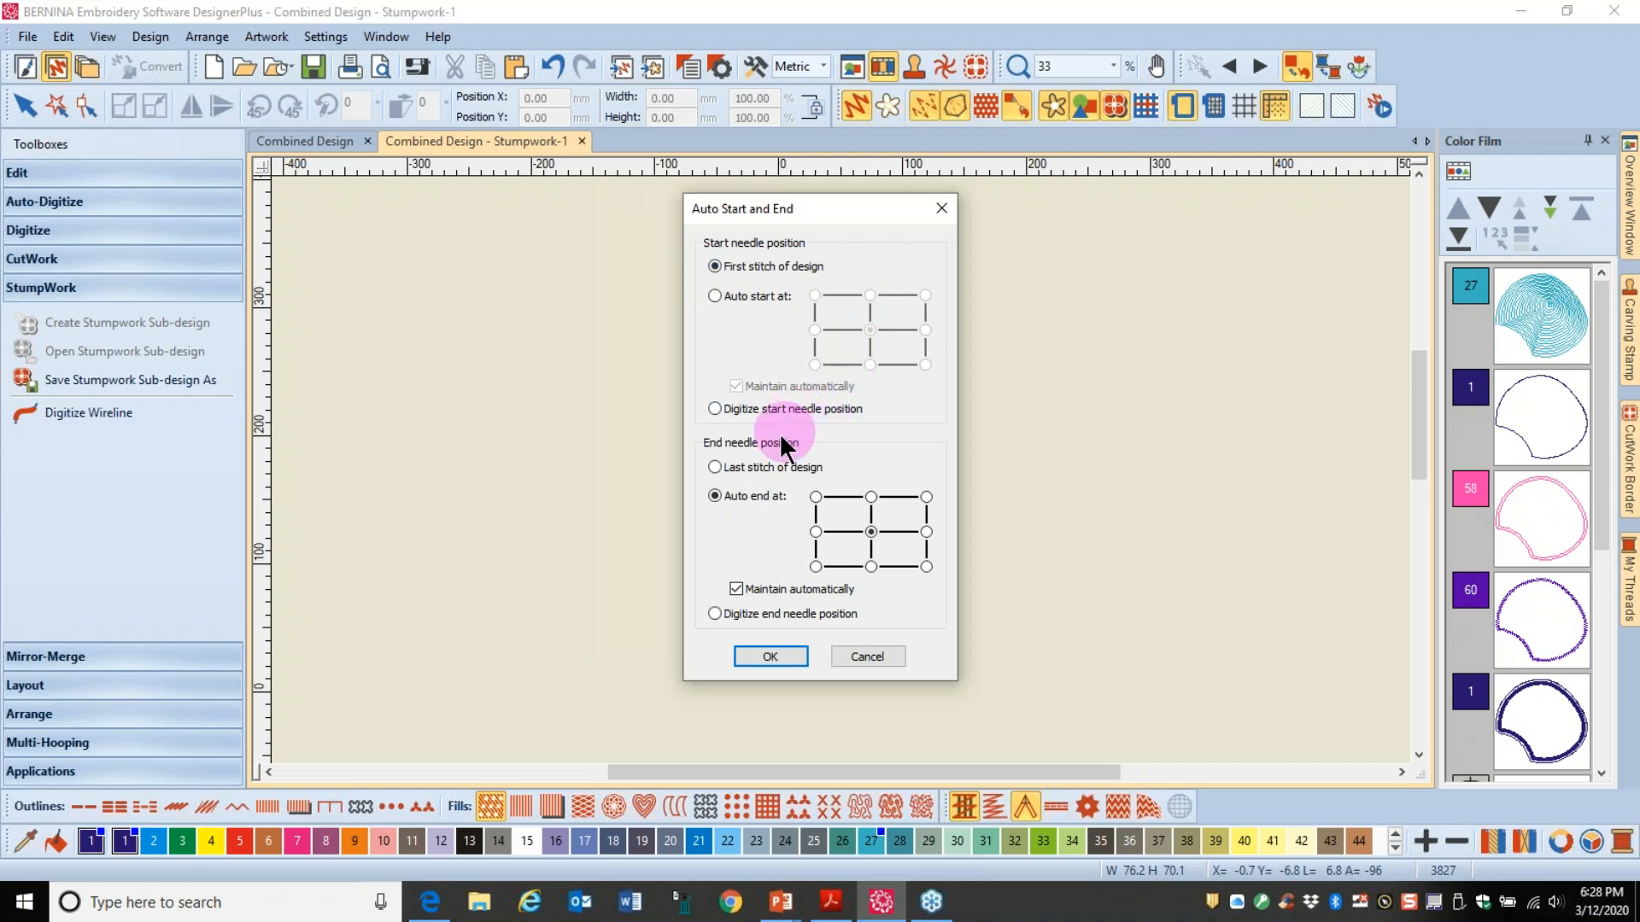
left_click(716, 467)
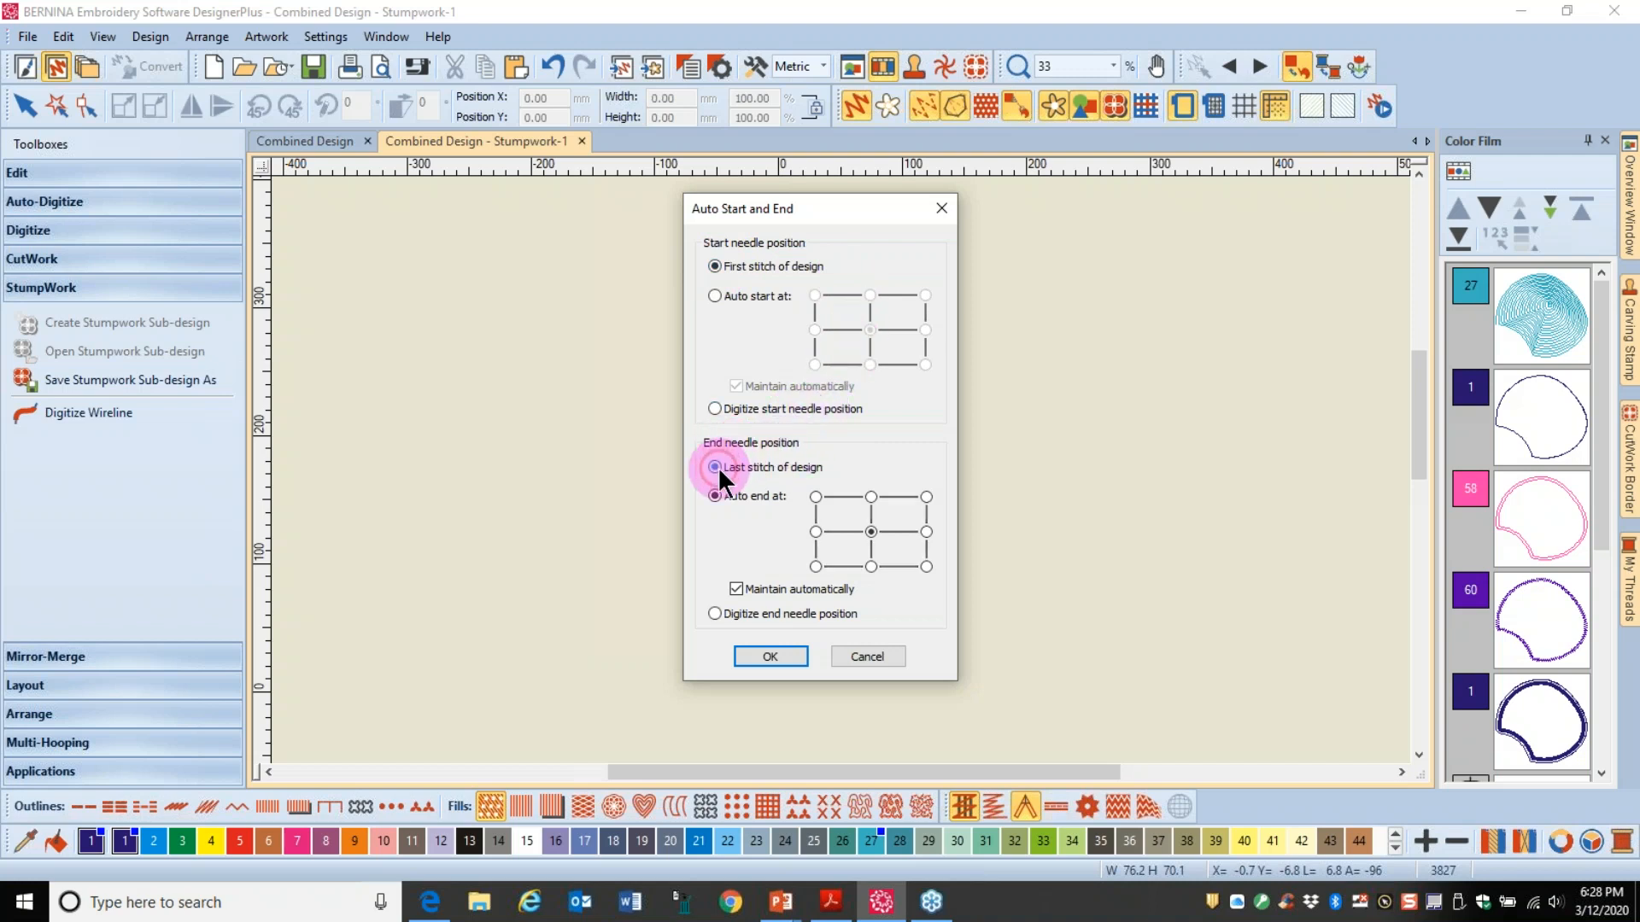
left_click(768, 656)
scroll(724, 391, "up", 2)
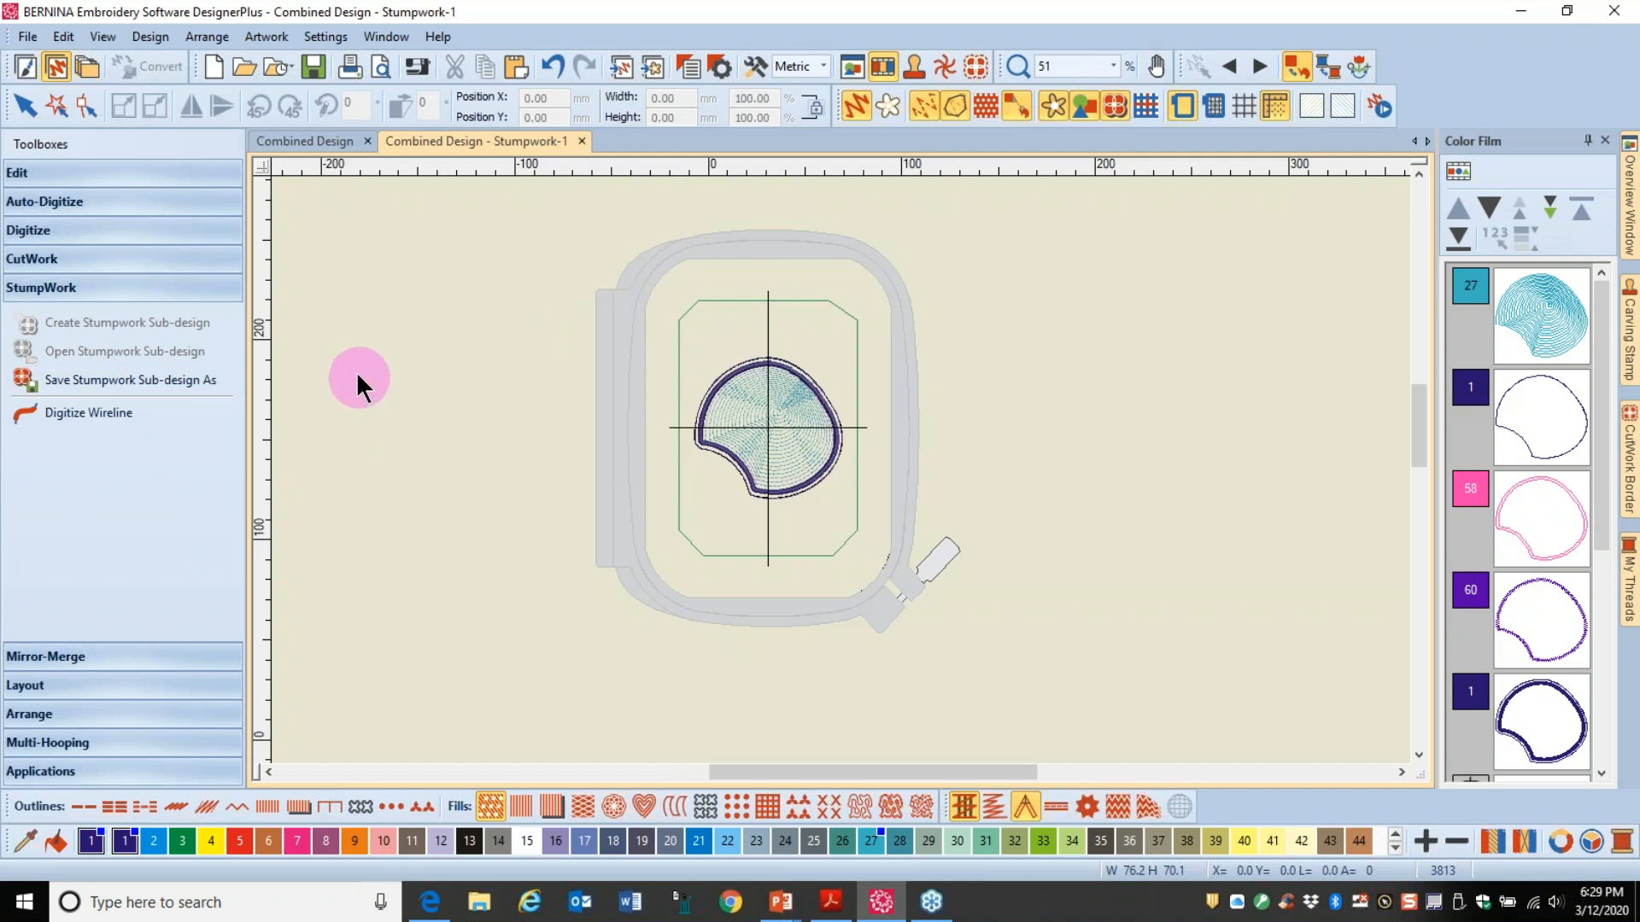
Step: Save the changes to the upper-right petal's stumpwork sub-design and close it, returning to the combined design
left_click(583, 141)
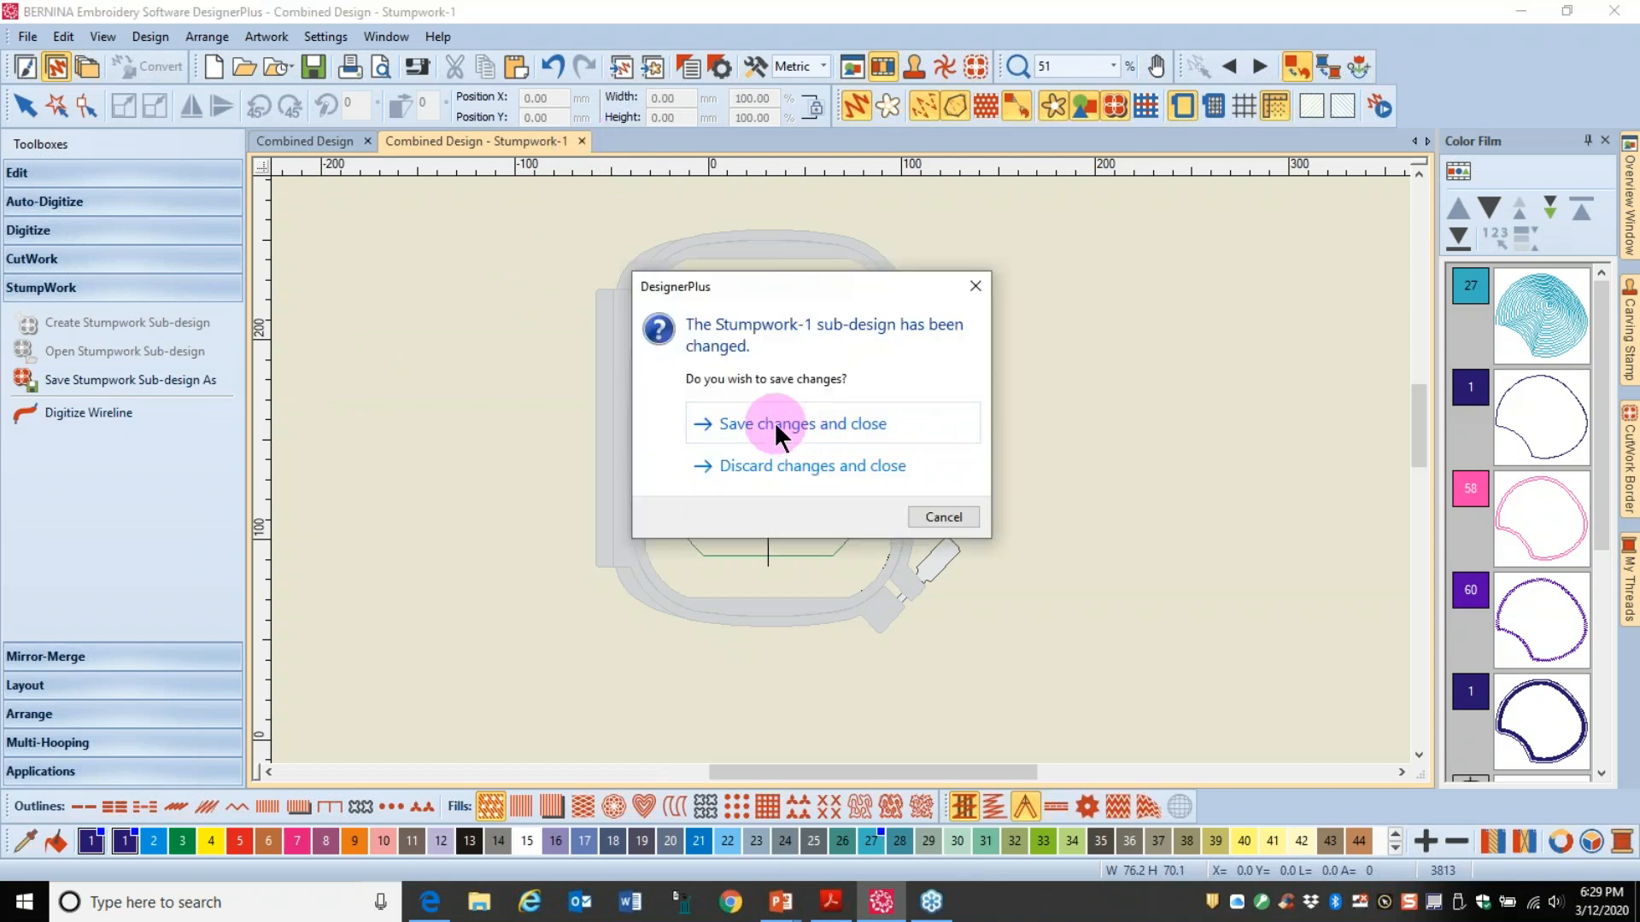
left_click(776, 429)
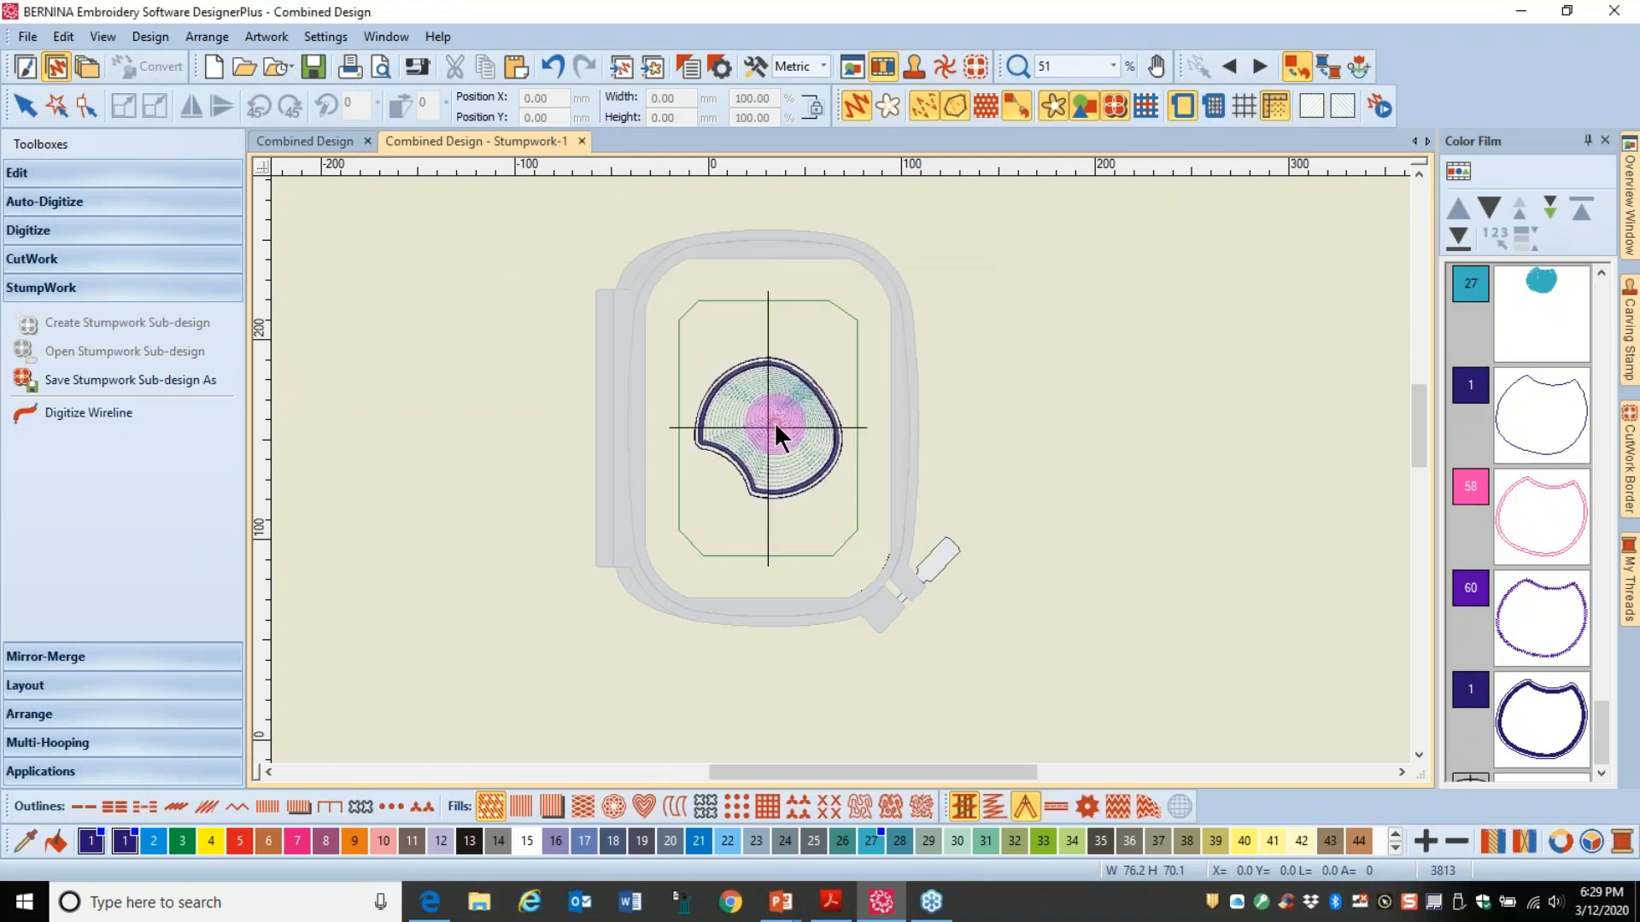
scroll(838, 468, "down", 2)
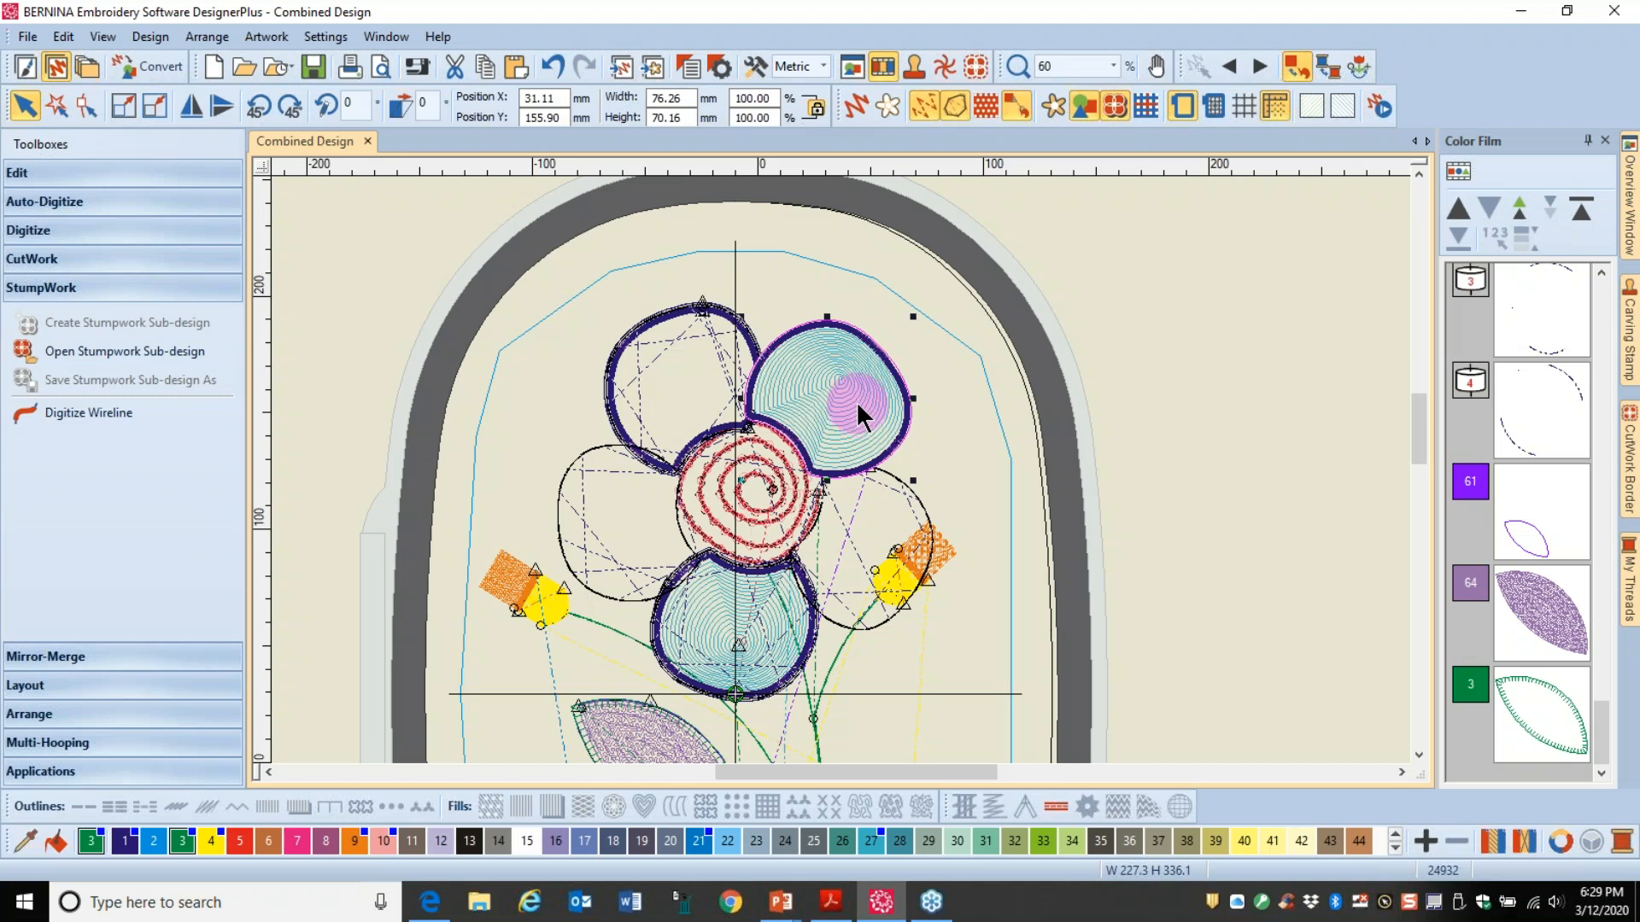
Step: Create a stumpwork sub-design from the flower's unfilled upper-left petal and its CutWork borders, and open that sub-design
left_click(673, 316)
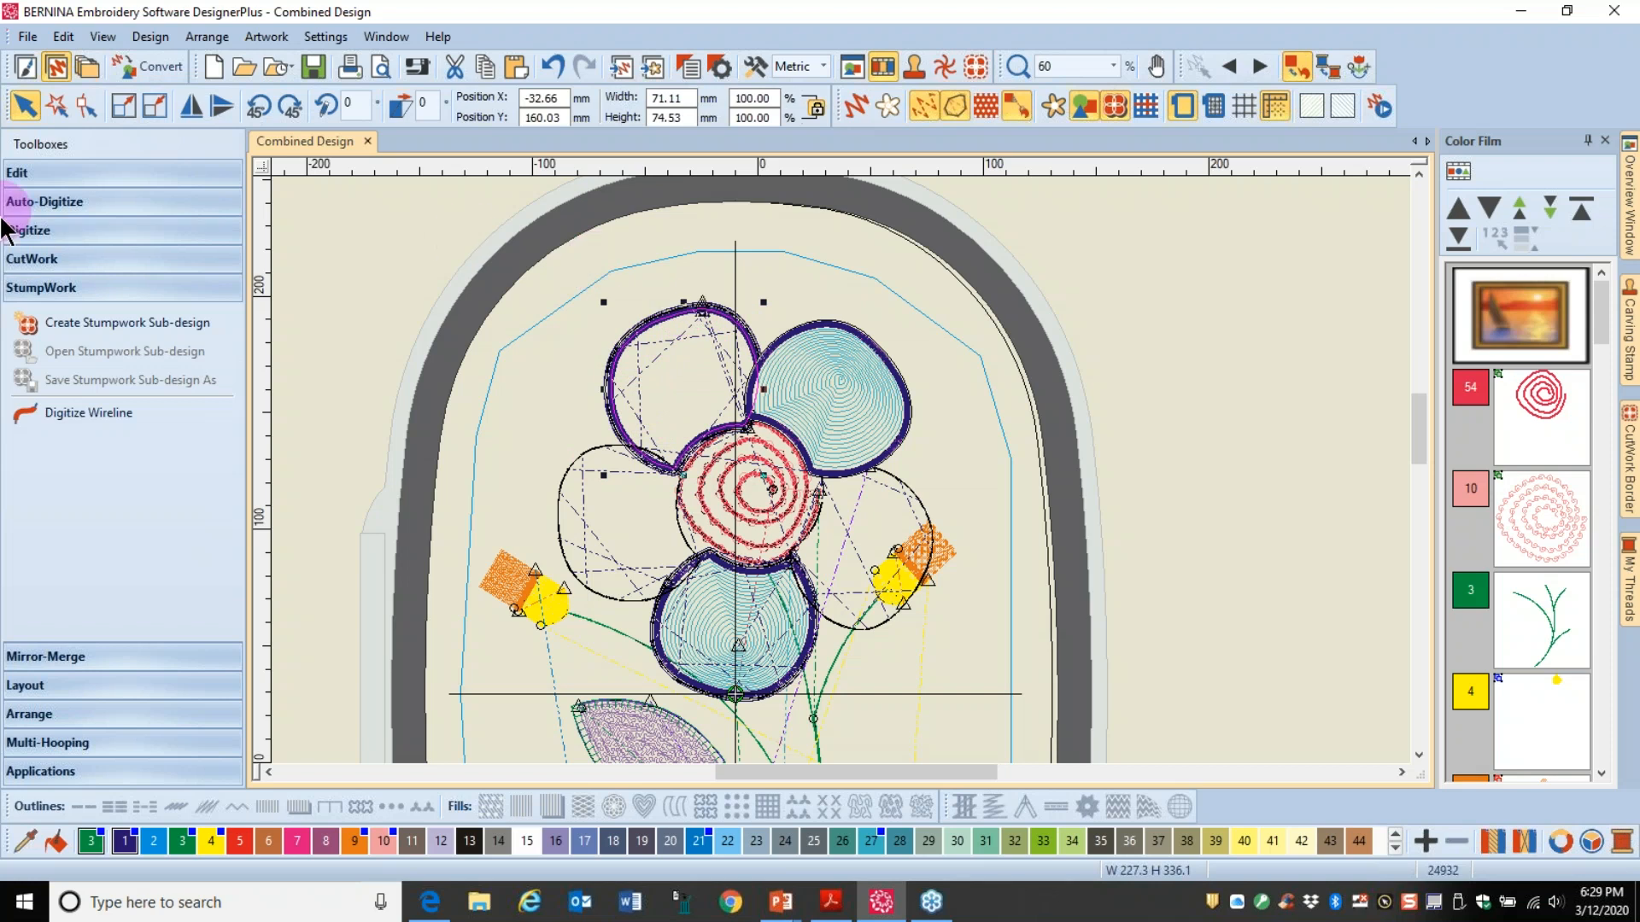
left_click(80, 329)
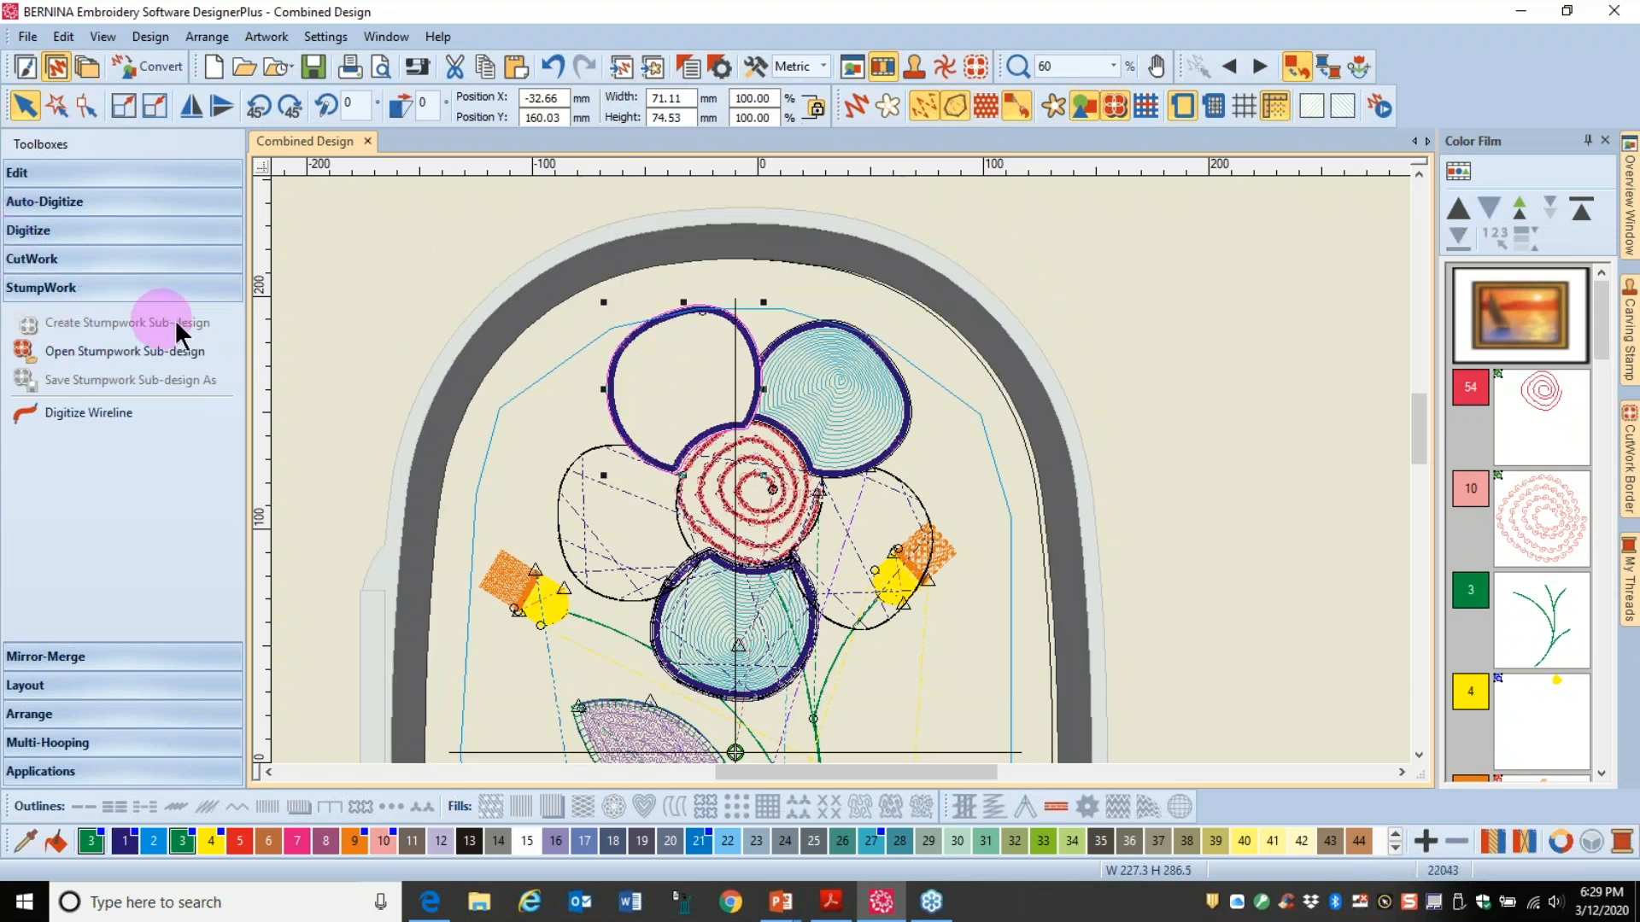
left_click(81, 352)
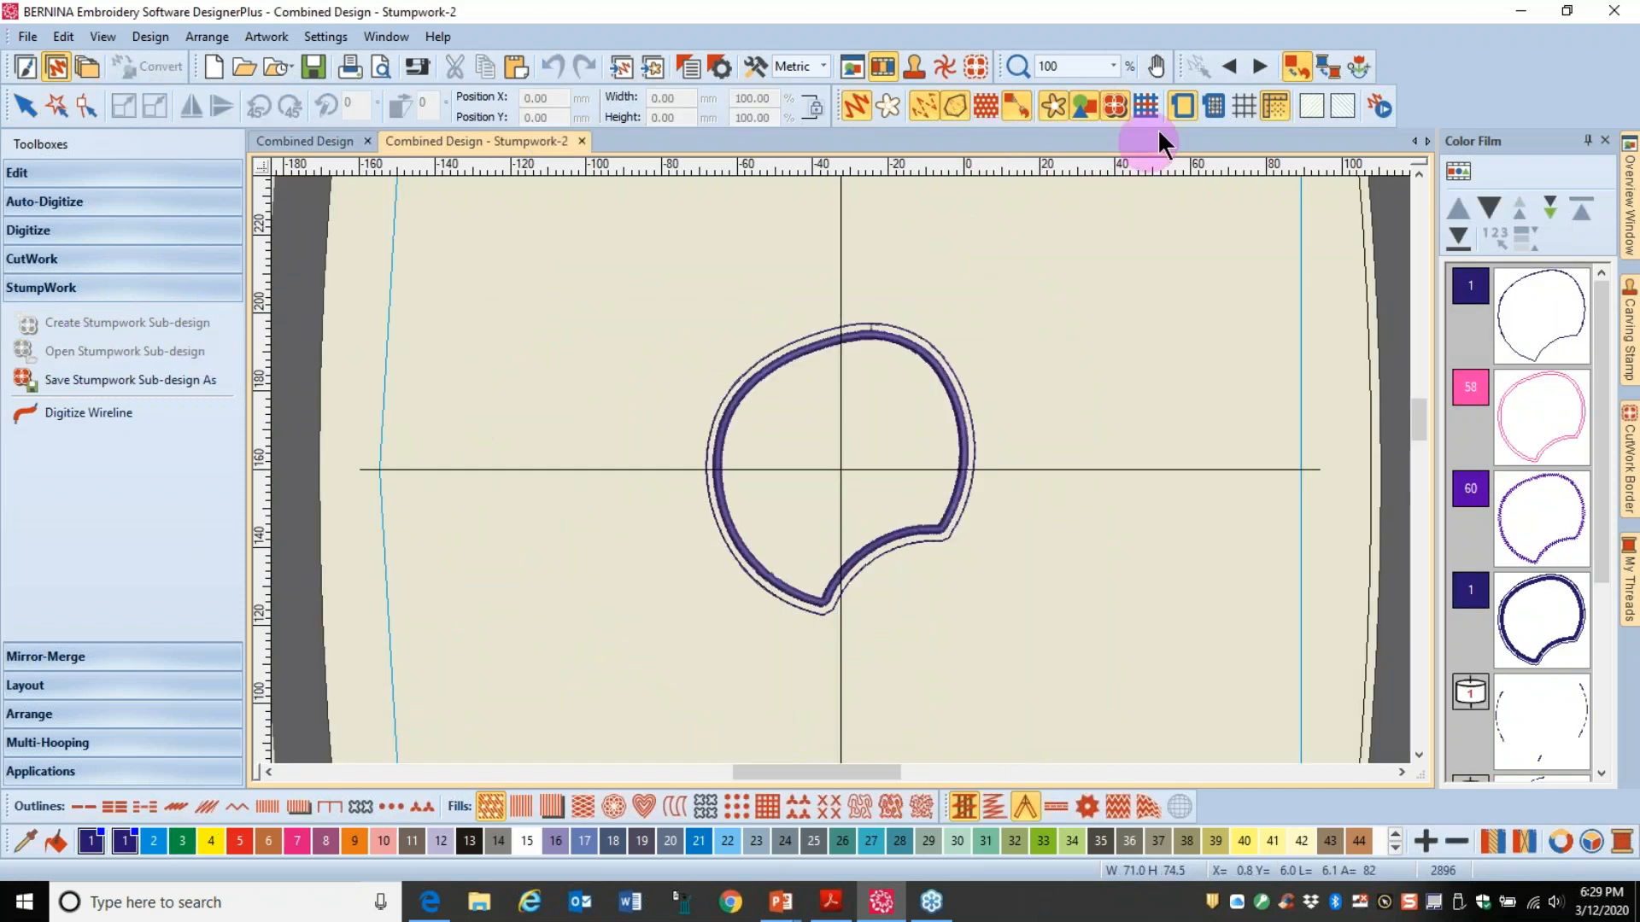
Step: Set the upper-left petal sub-design's hoop to BERNINA Medium Hoop, 130 x 100, with foot #44C
left_click(1186, 104)
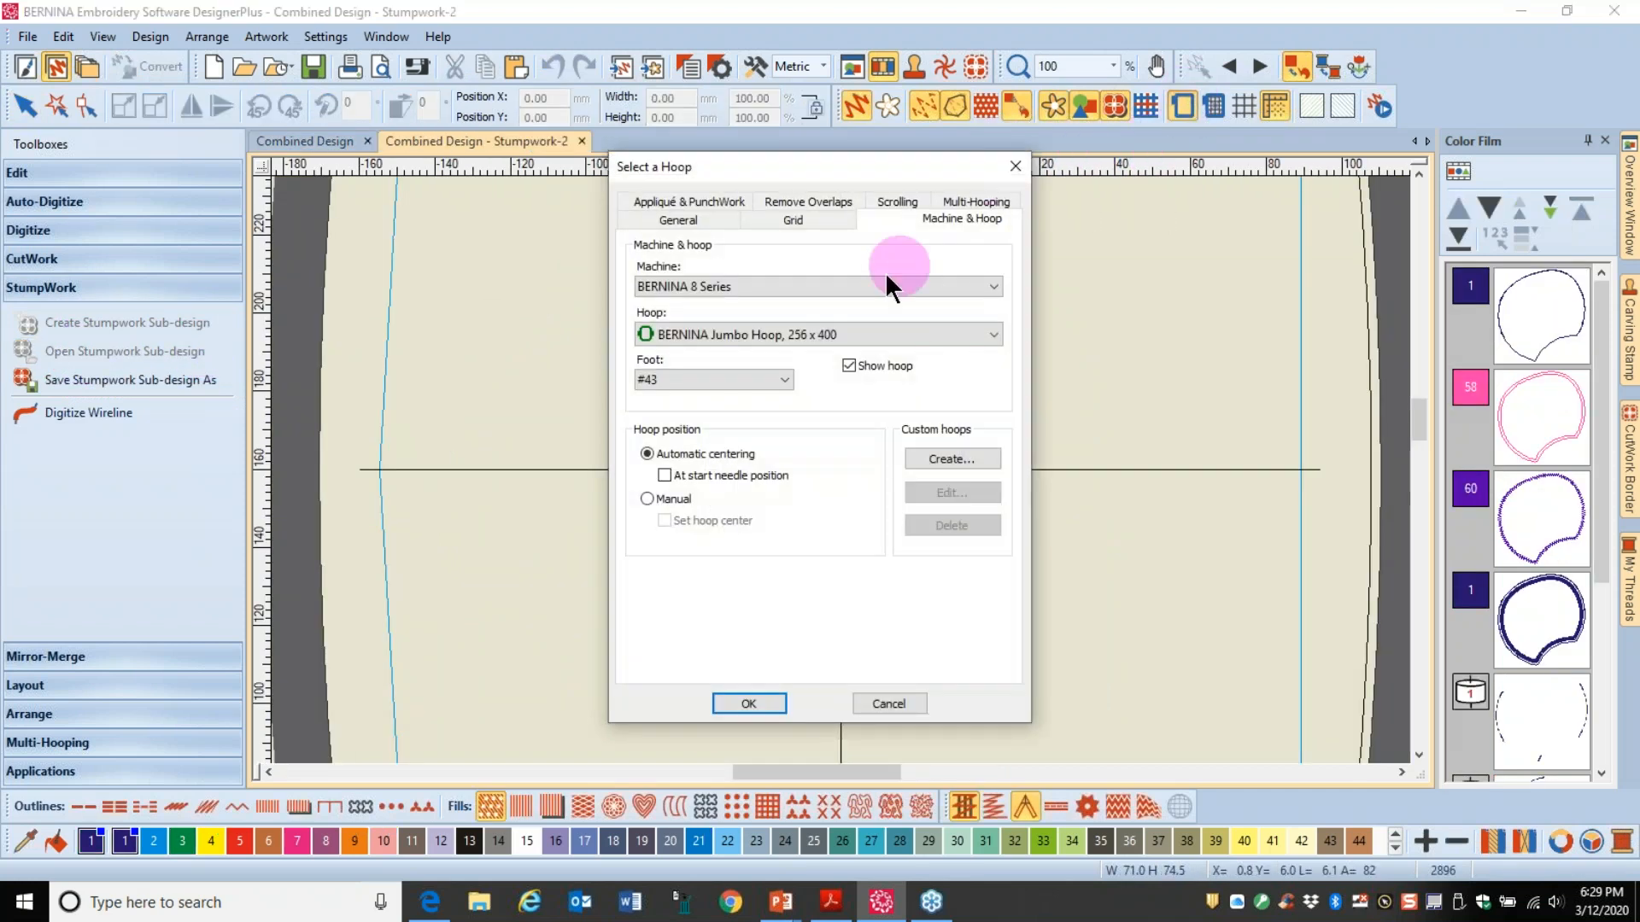
left_click(990, 335)
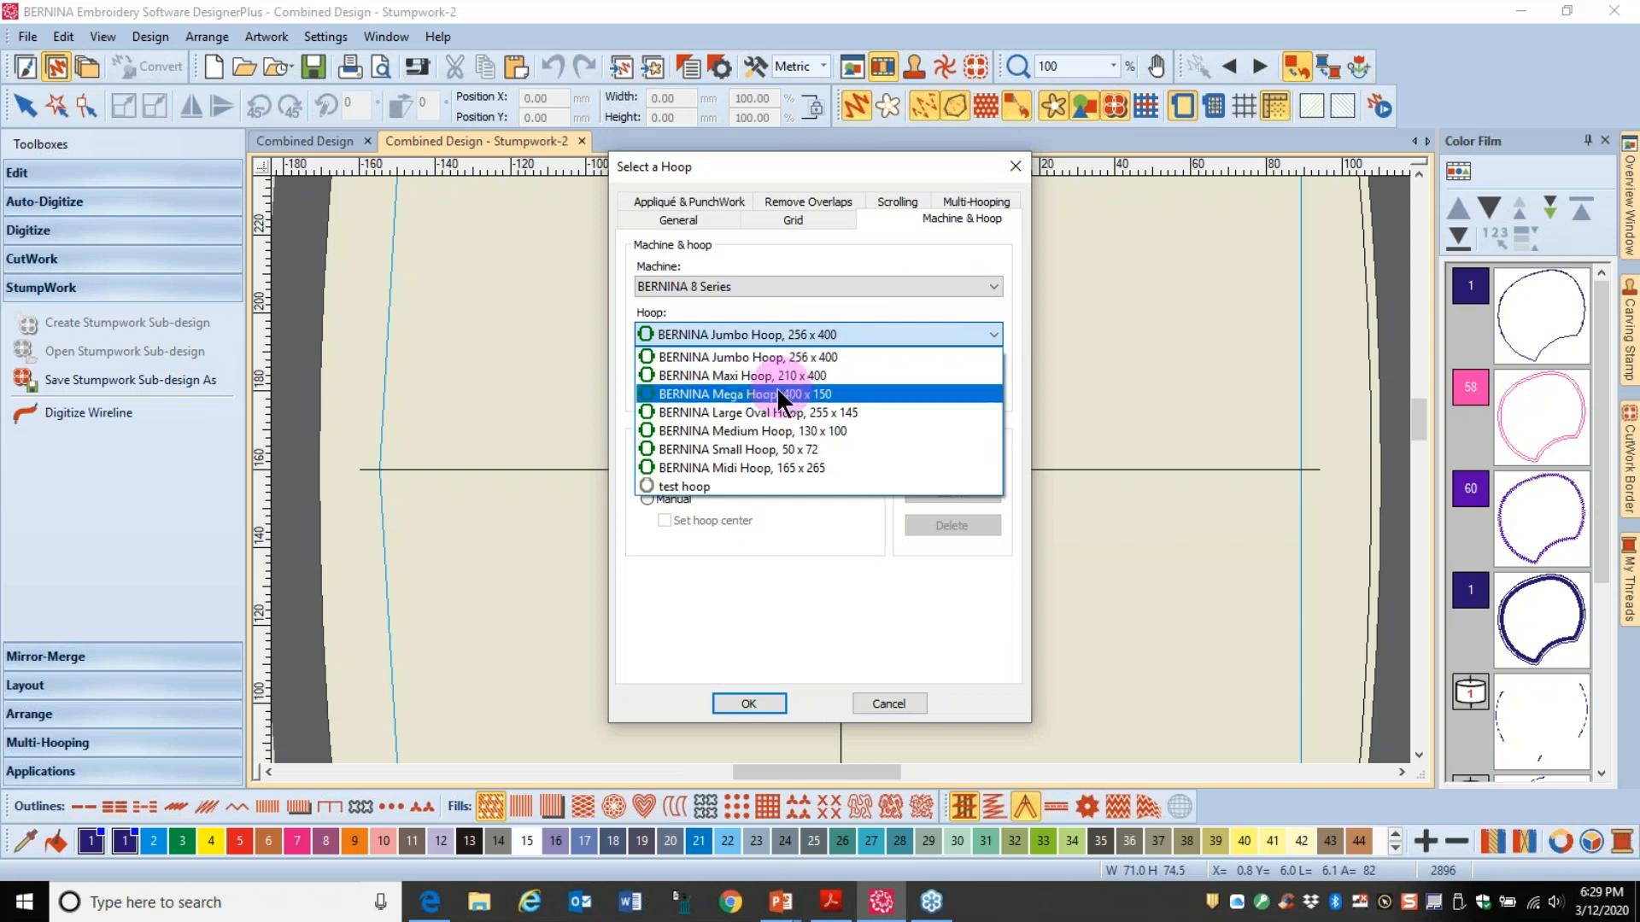
left_click(748, 428)
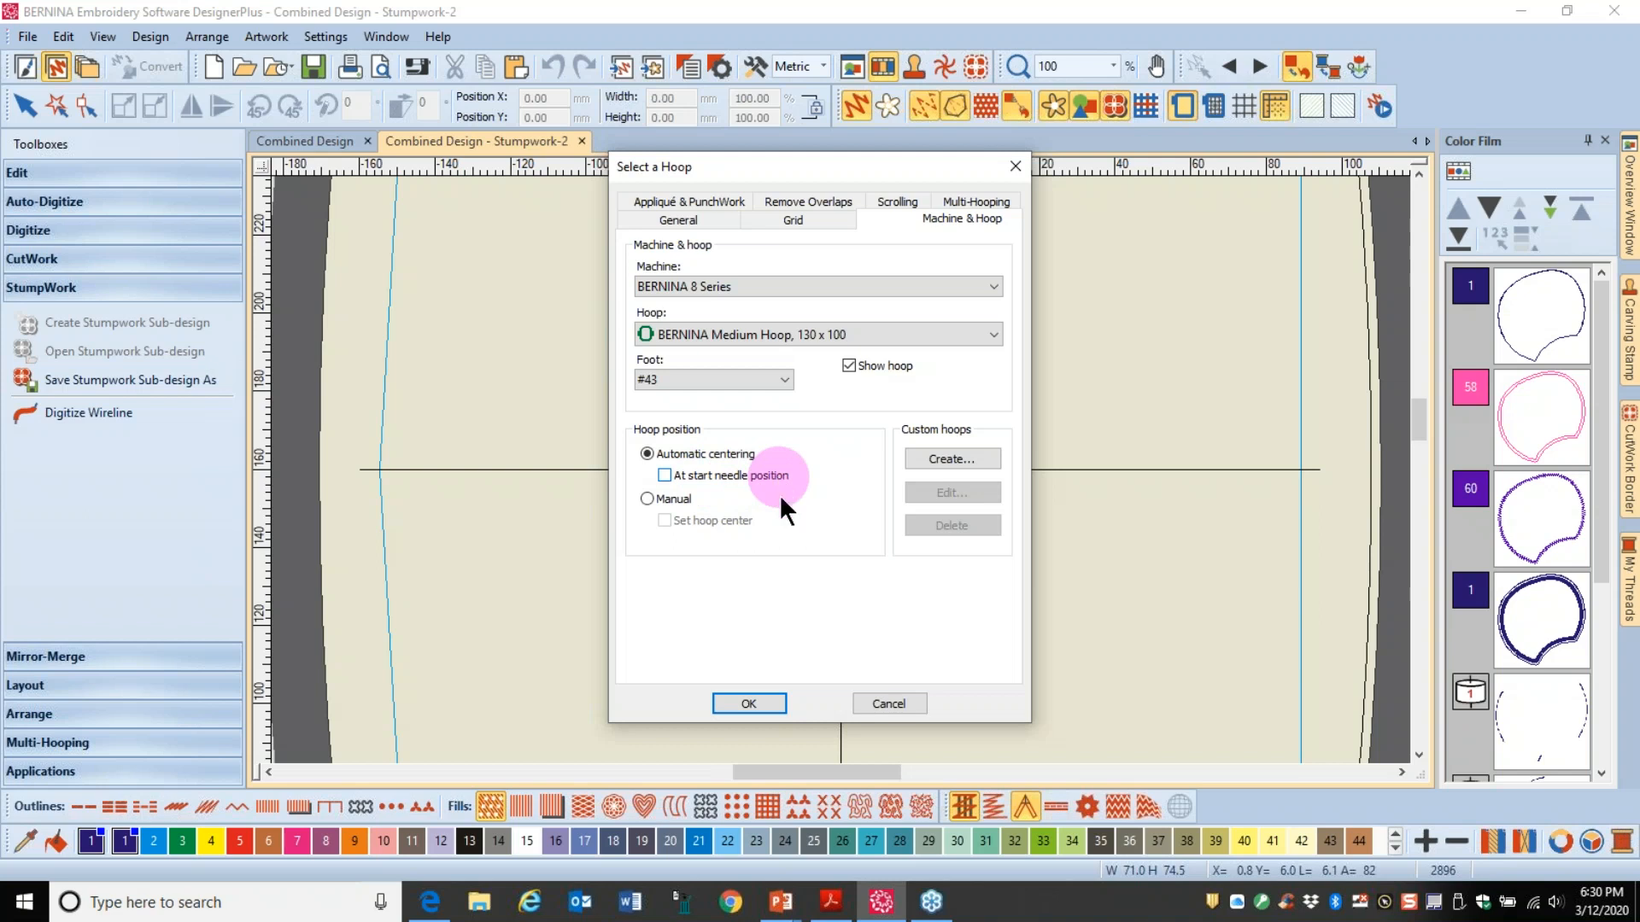
left_click(780, 381)
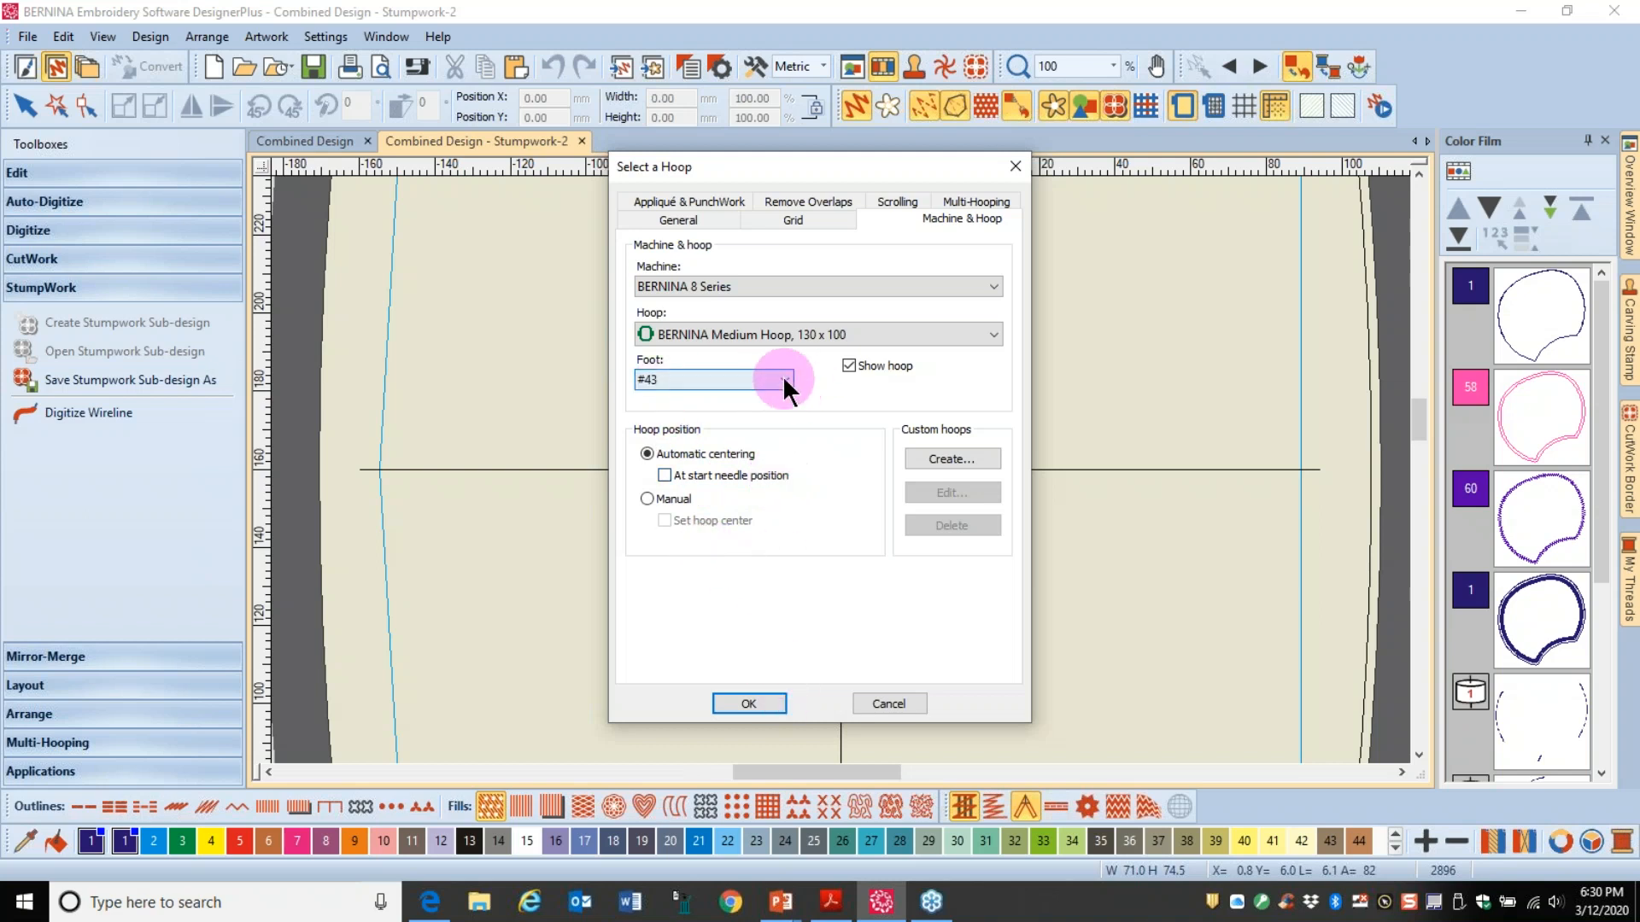
left_click(782, 377)
left_click(659, 426)
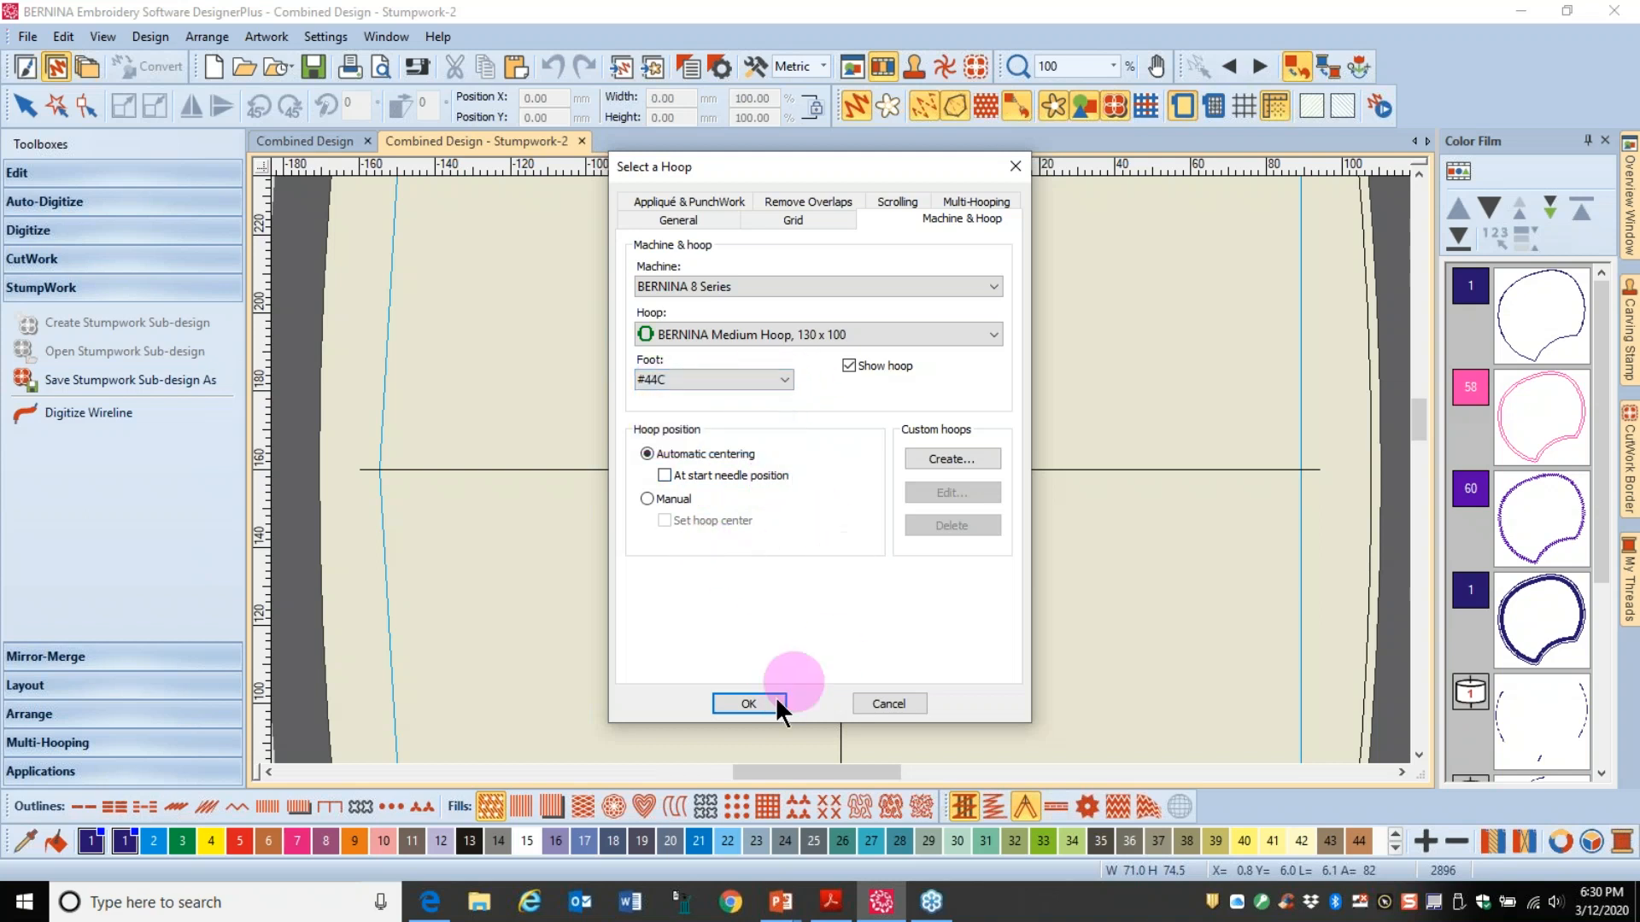
left_click(731, 700)
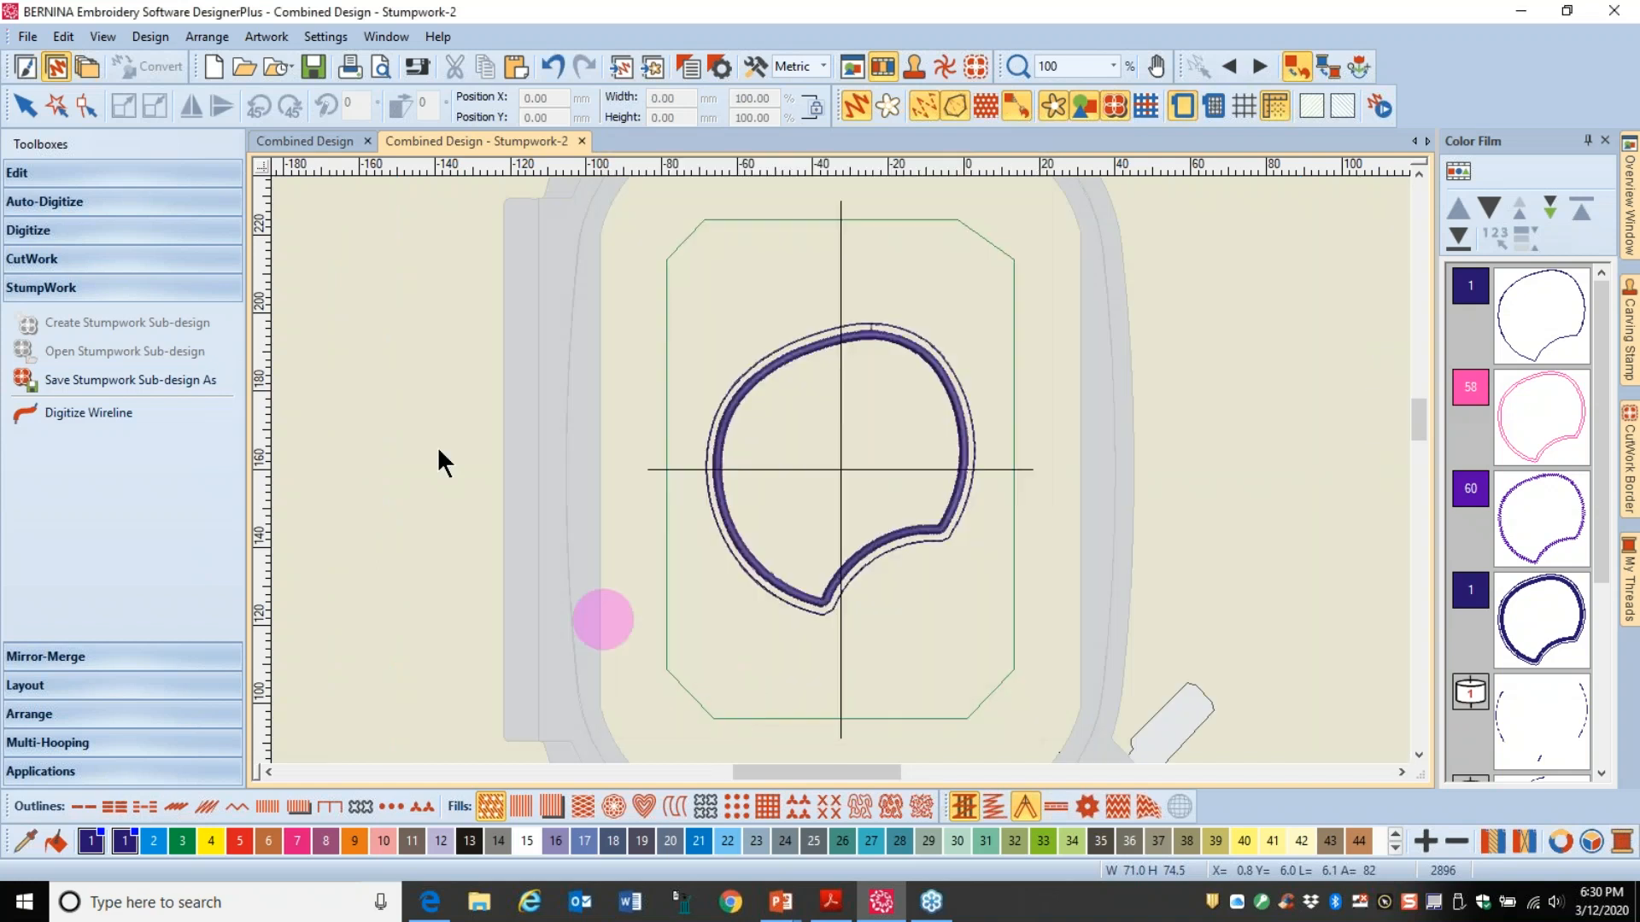
Step: Set the upper-left petal sub-design to start at its first stitch and end at its last stitch, and close it with changes saved
left_click(149, 37)
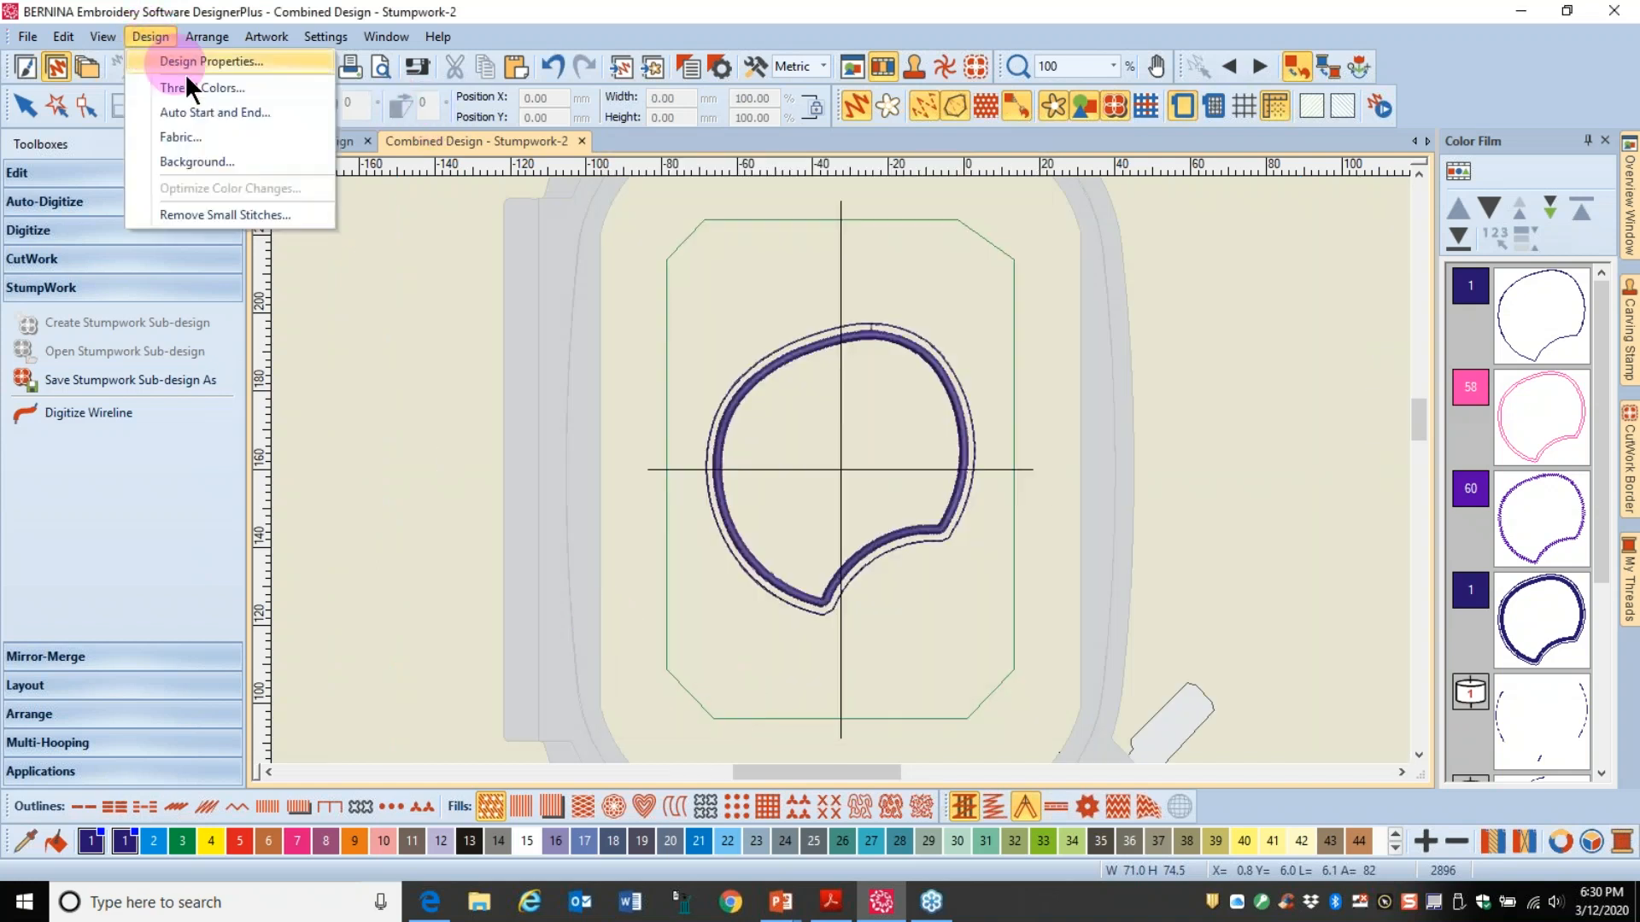
left_click(209, 111)
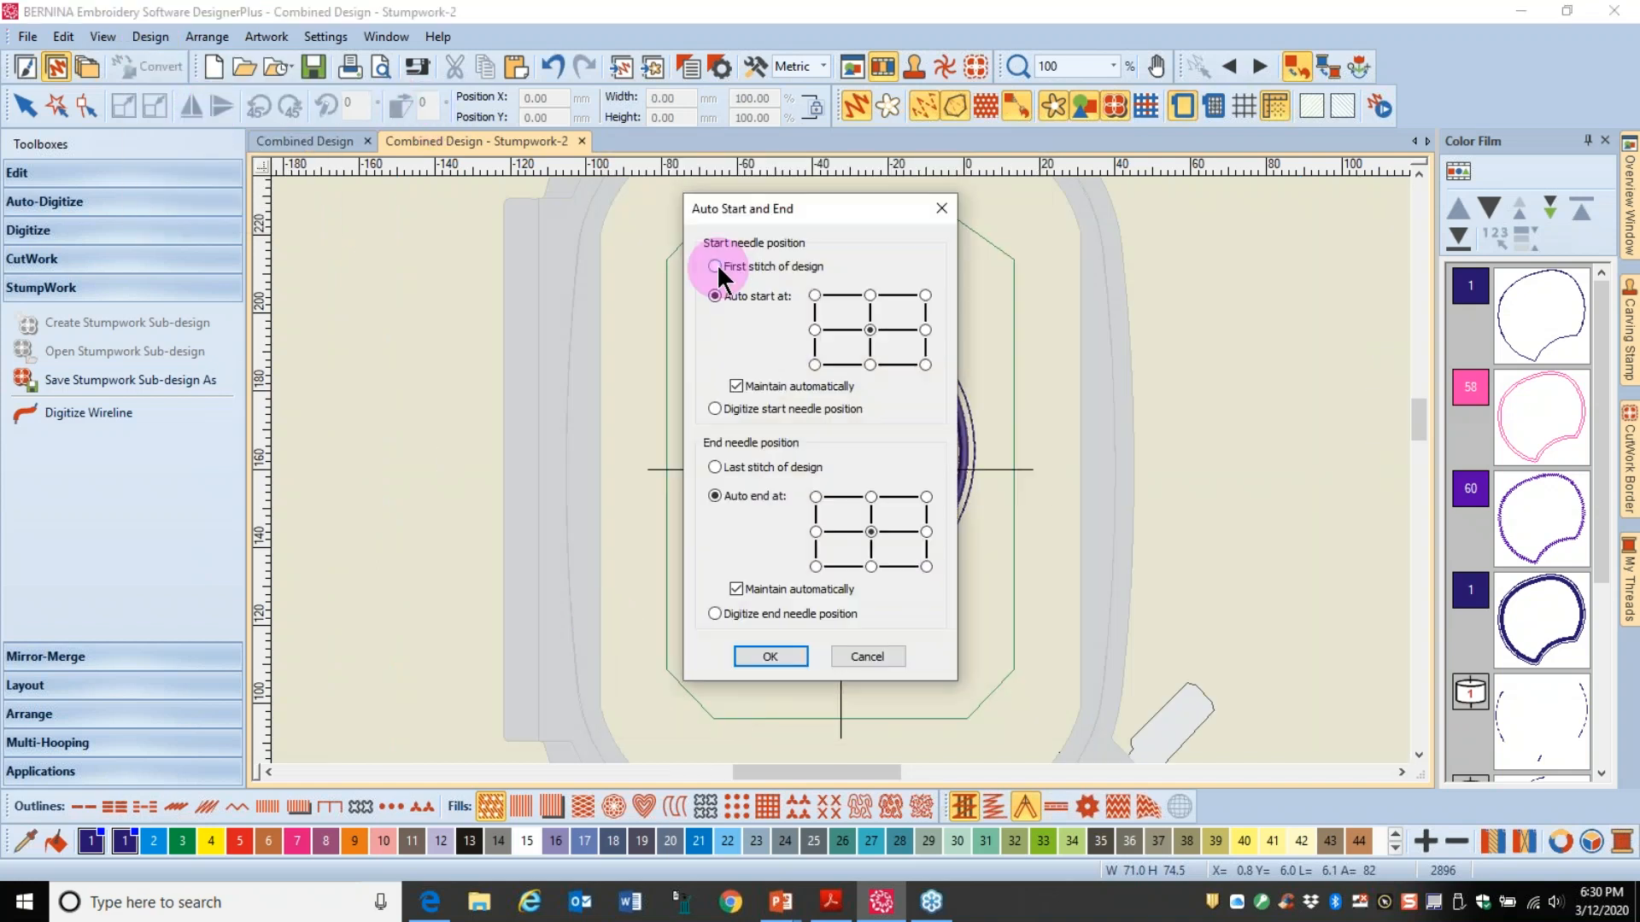
left_click(715, 268)
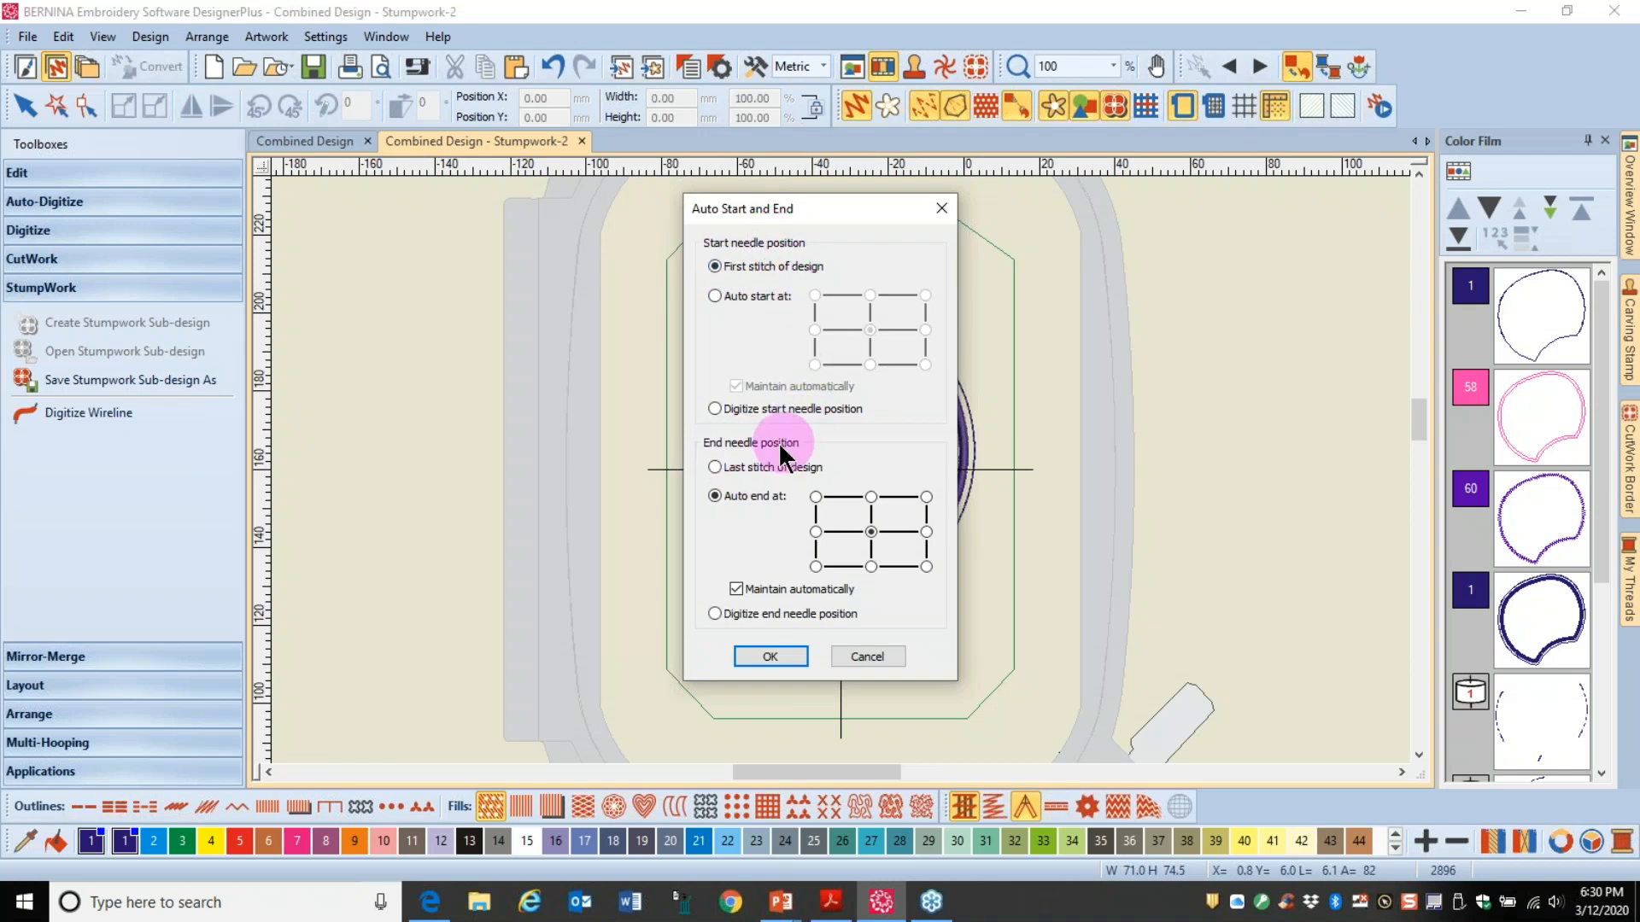
left_click(715, 467)
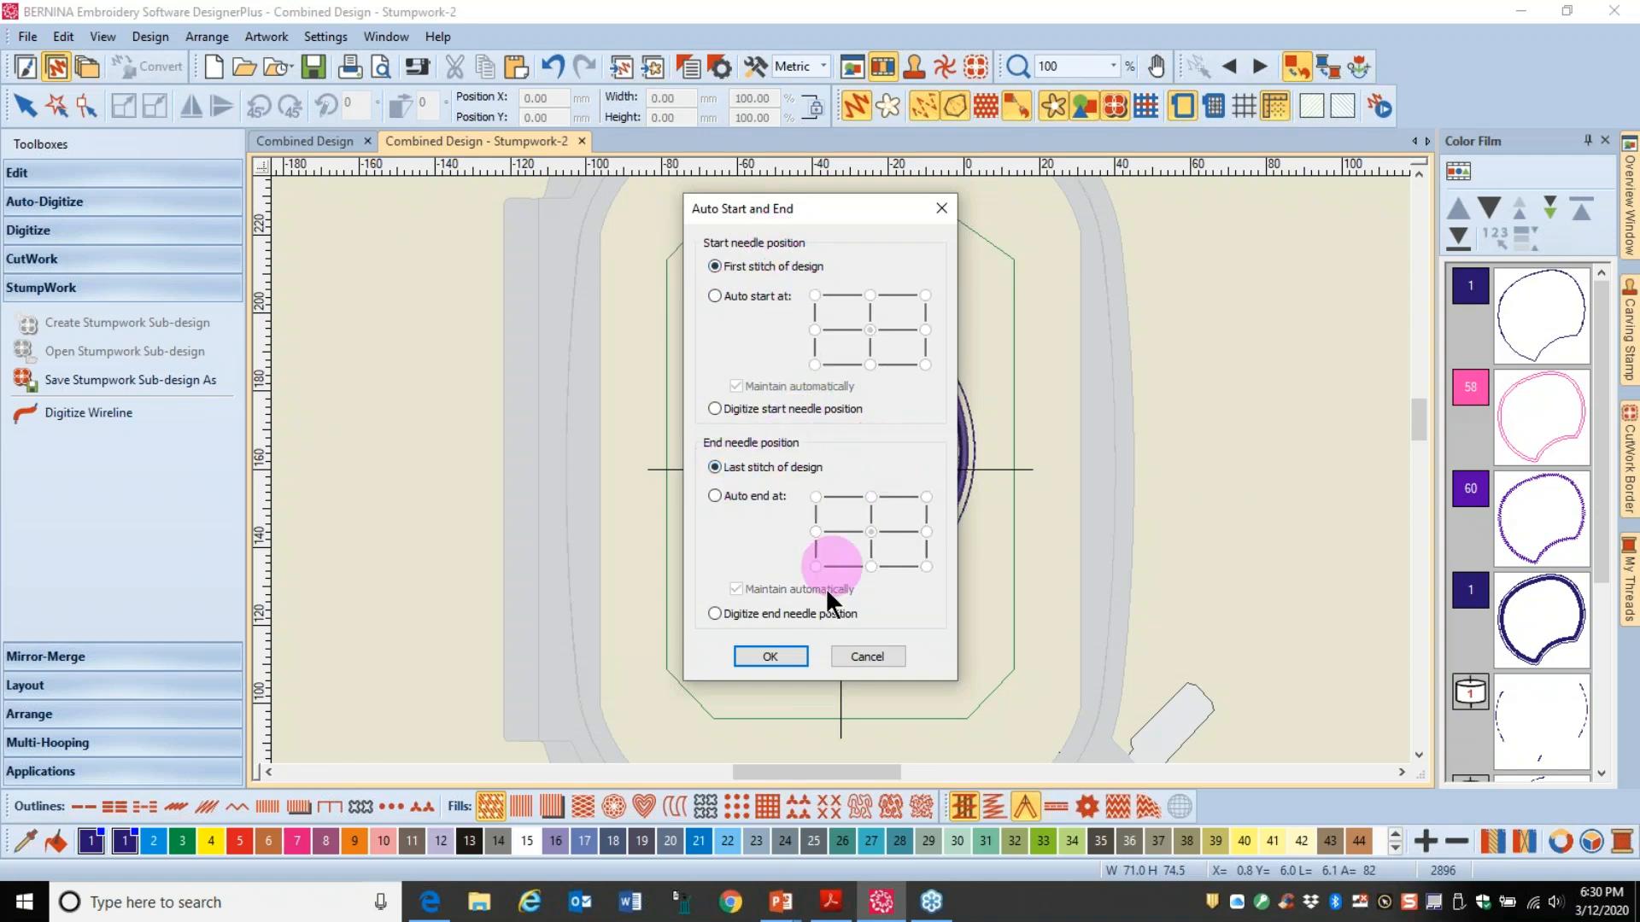
left_click(764, 656)
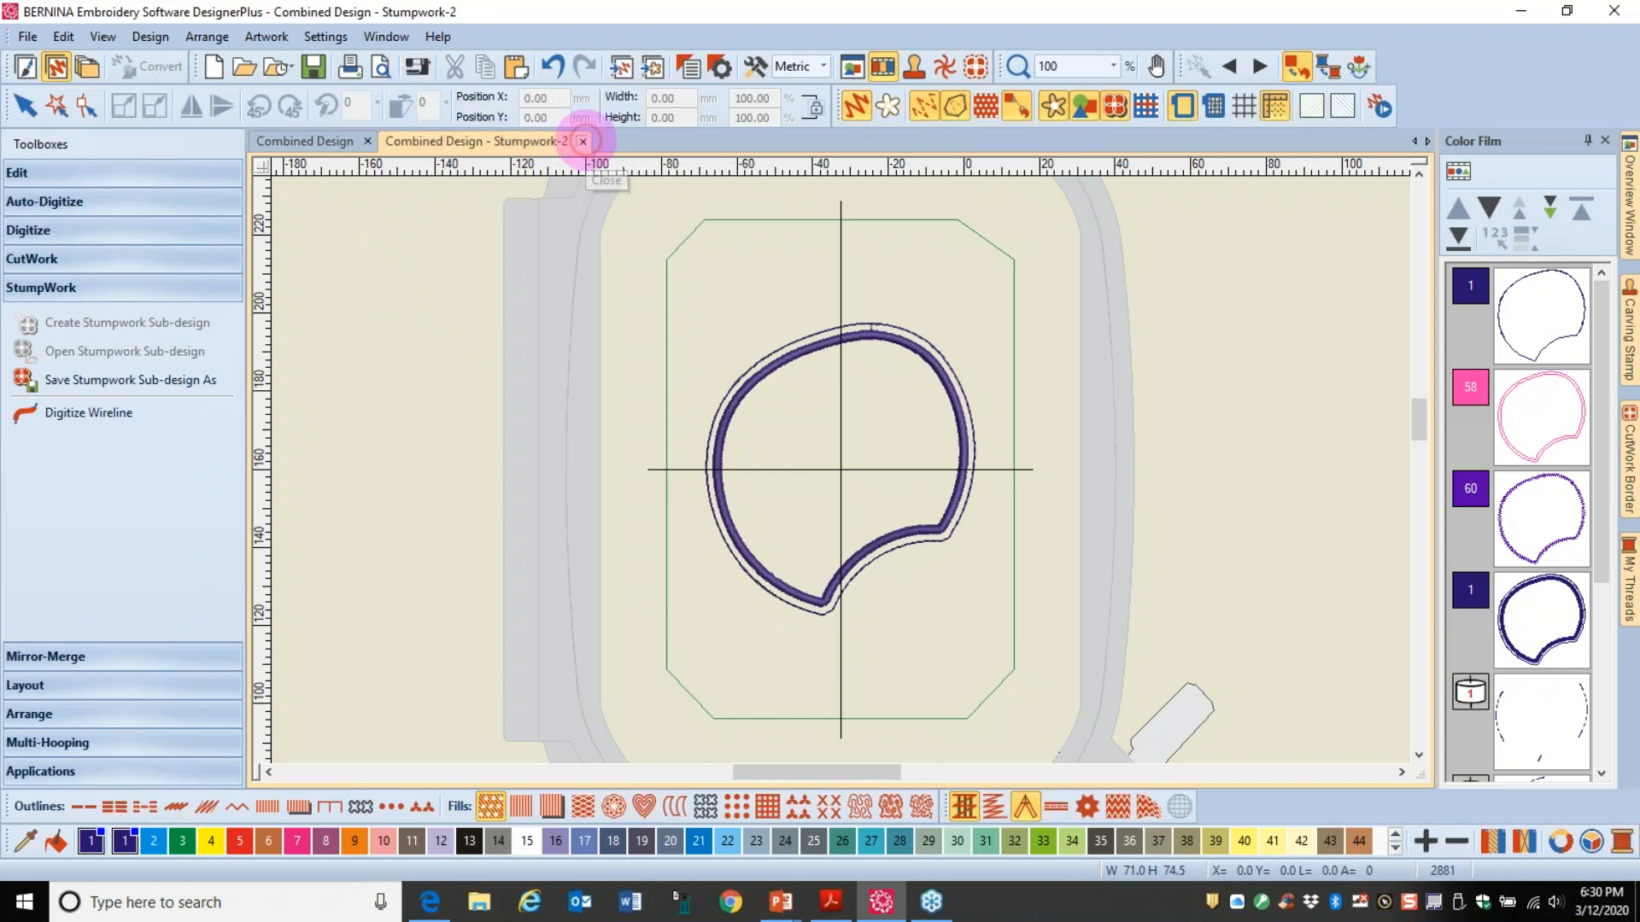
left_click(583, 141)
left_click(777, 424)
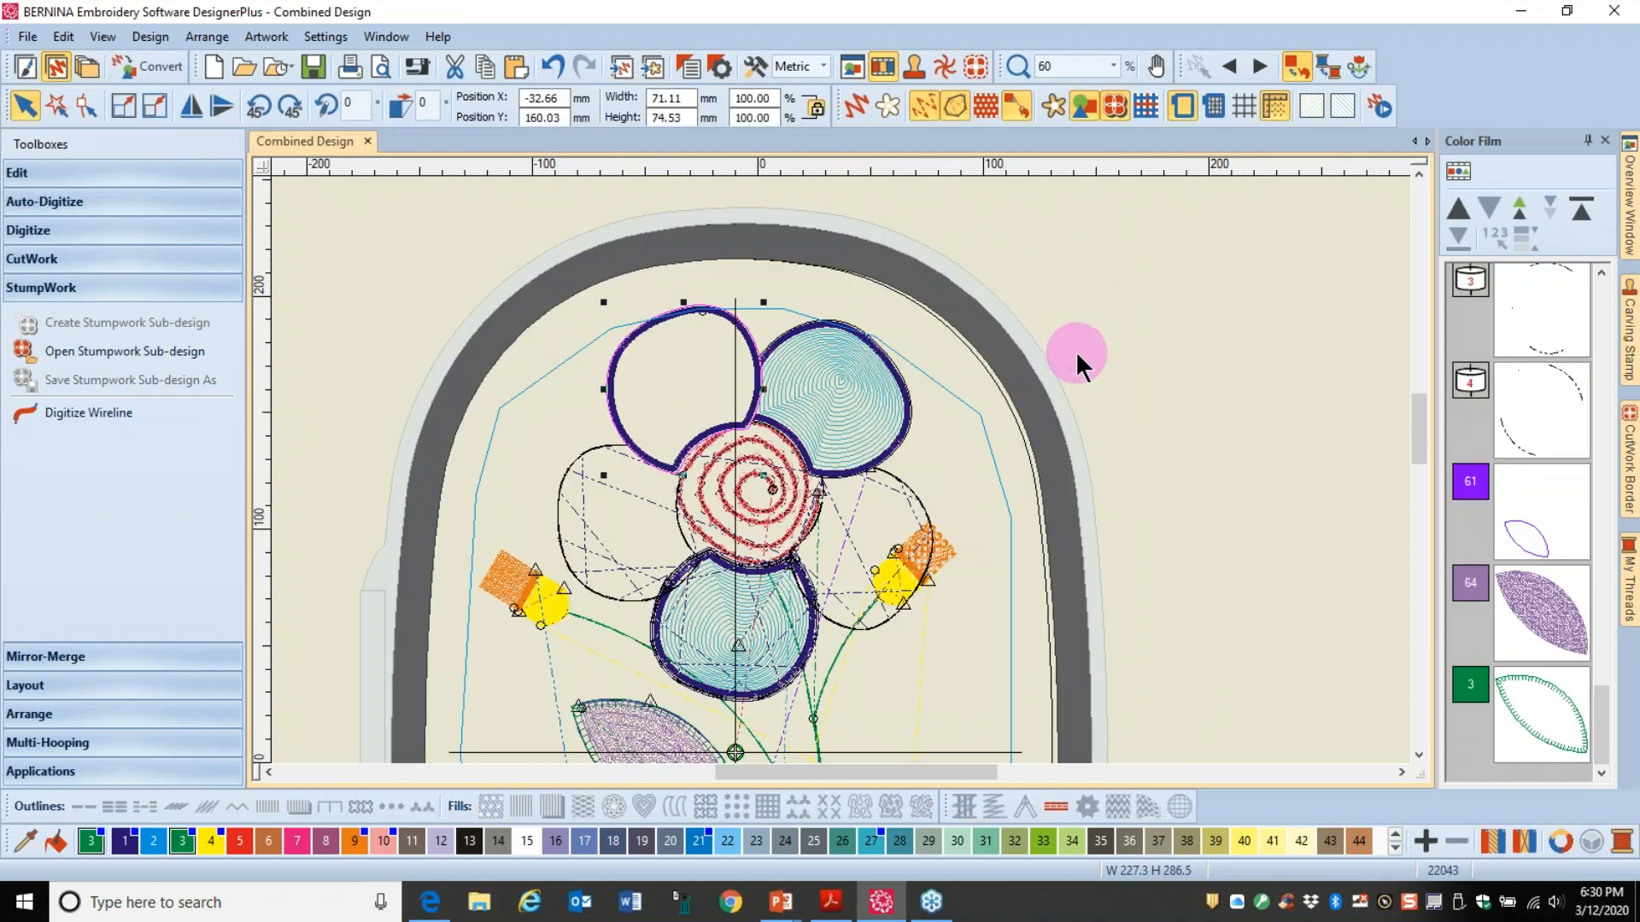
Step: Copy the flower's left petal cut line from the combined design into a new blank design and select it there
left_click(597, 445)
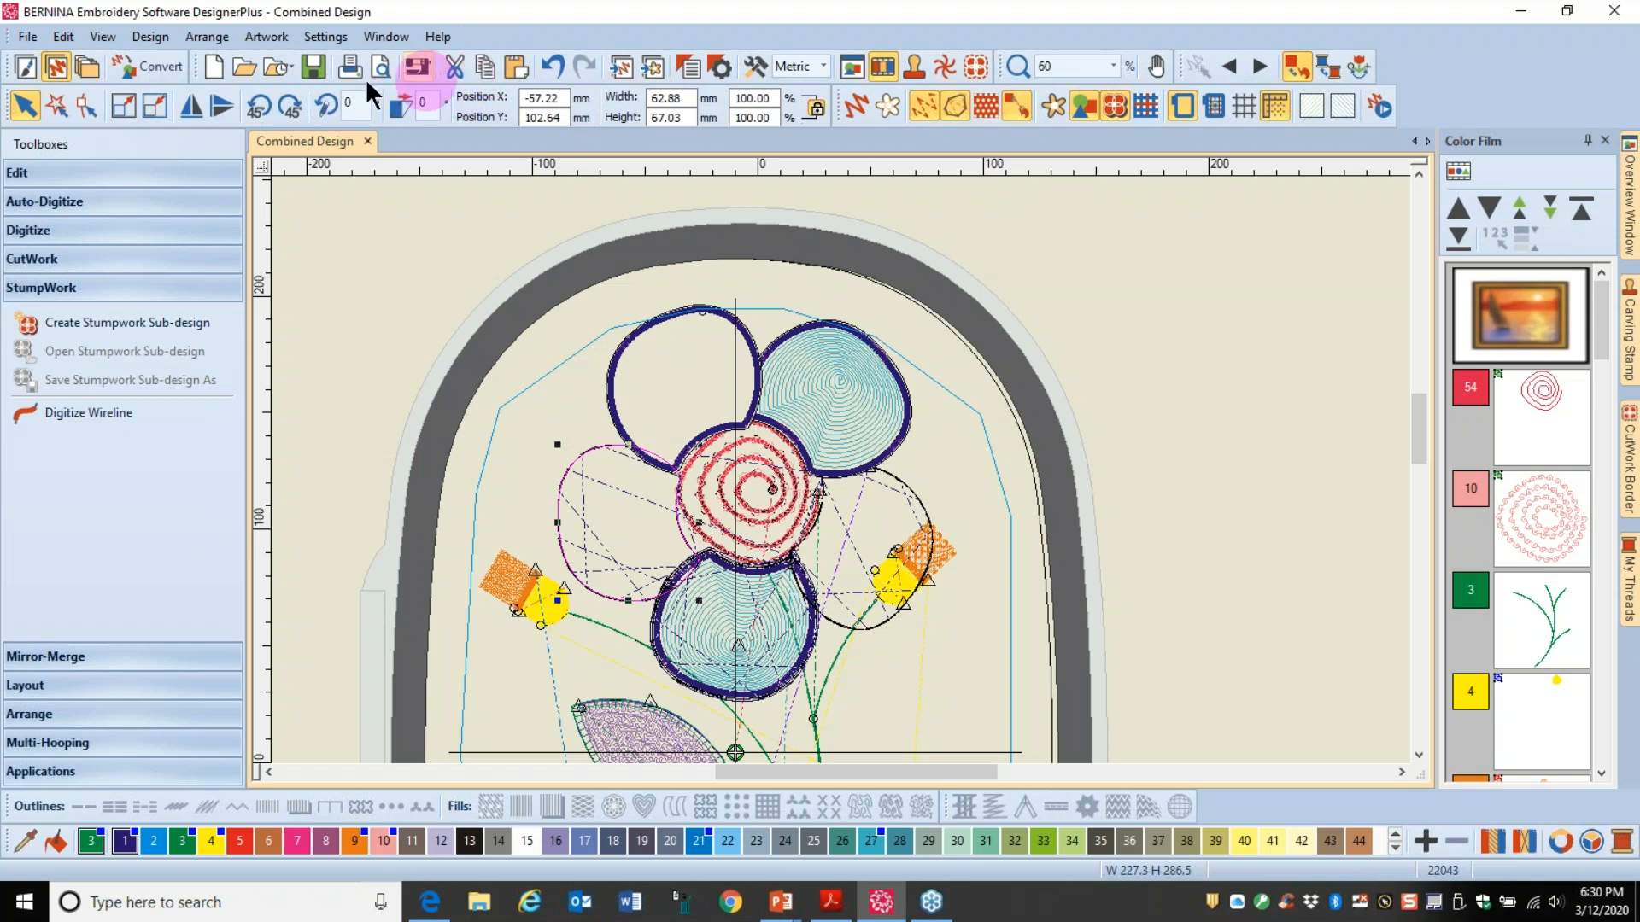
left_click(213, 65)
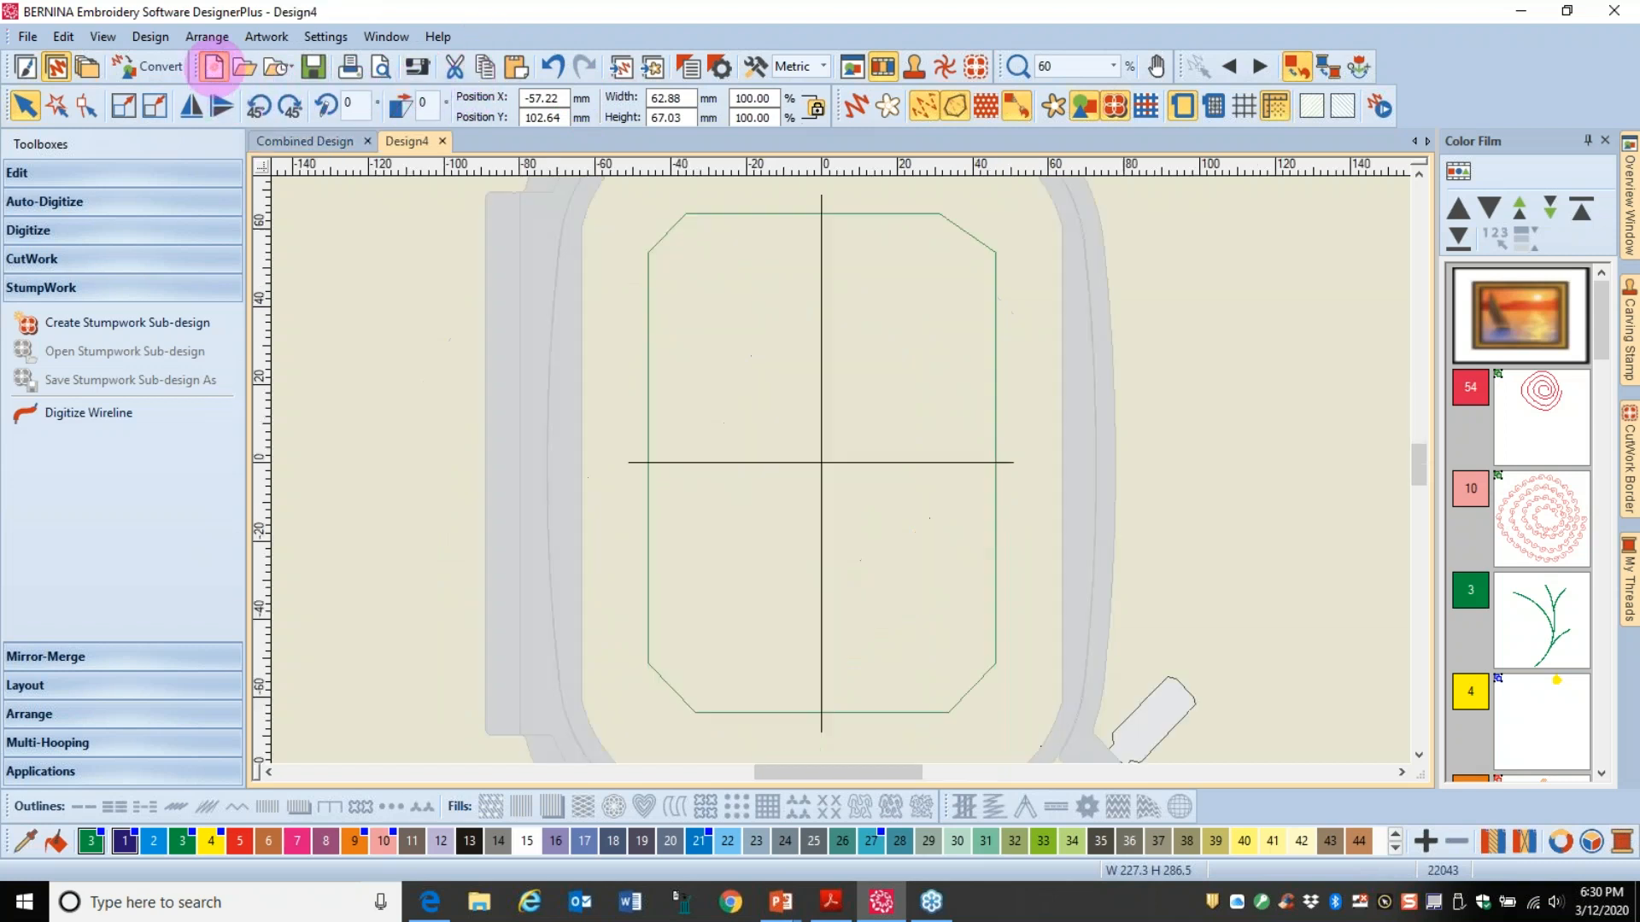
left_click(515, 66)
left_click_drag(1421, 472, 1413, 434)
left_click(644, 424)
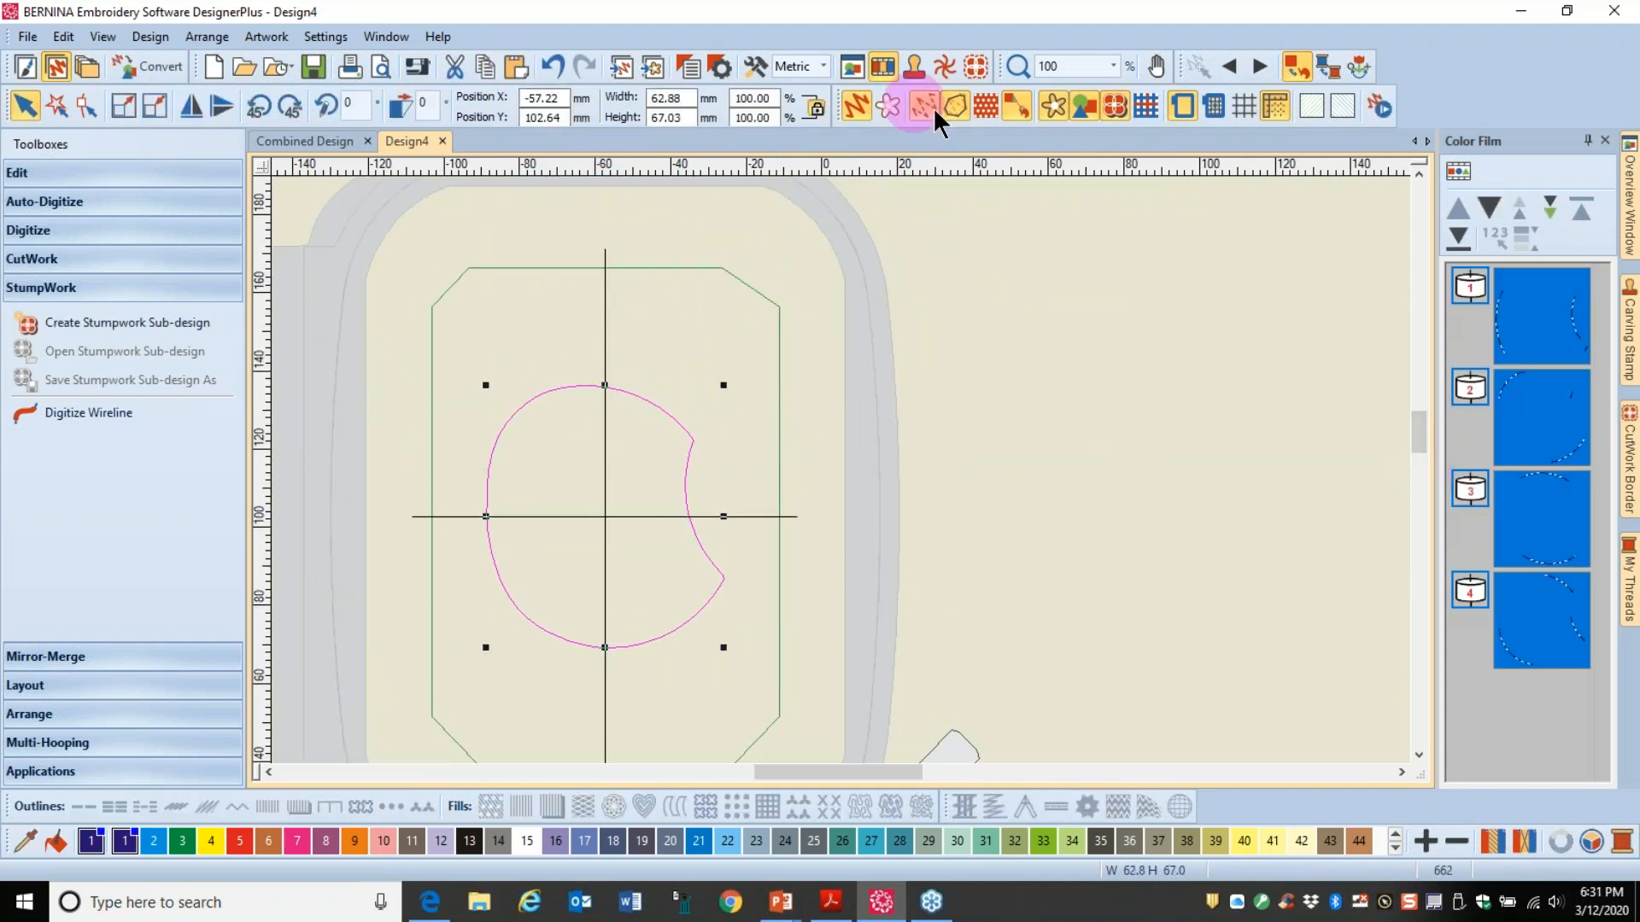
Step: Check the new design's hoop settings, and set its needle start to the first stitch and its end to the last stitch
left_click(1185, 105)
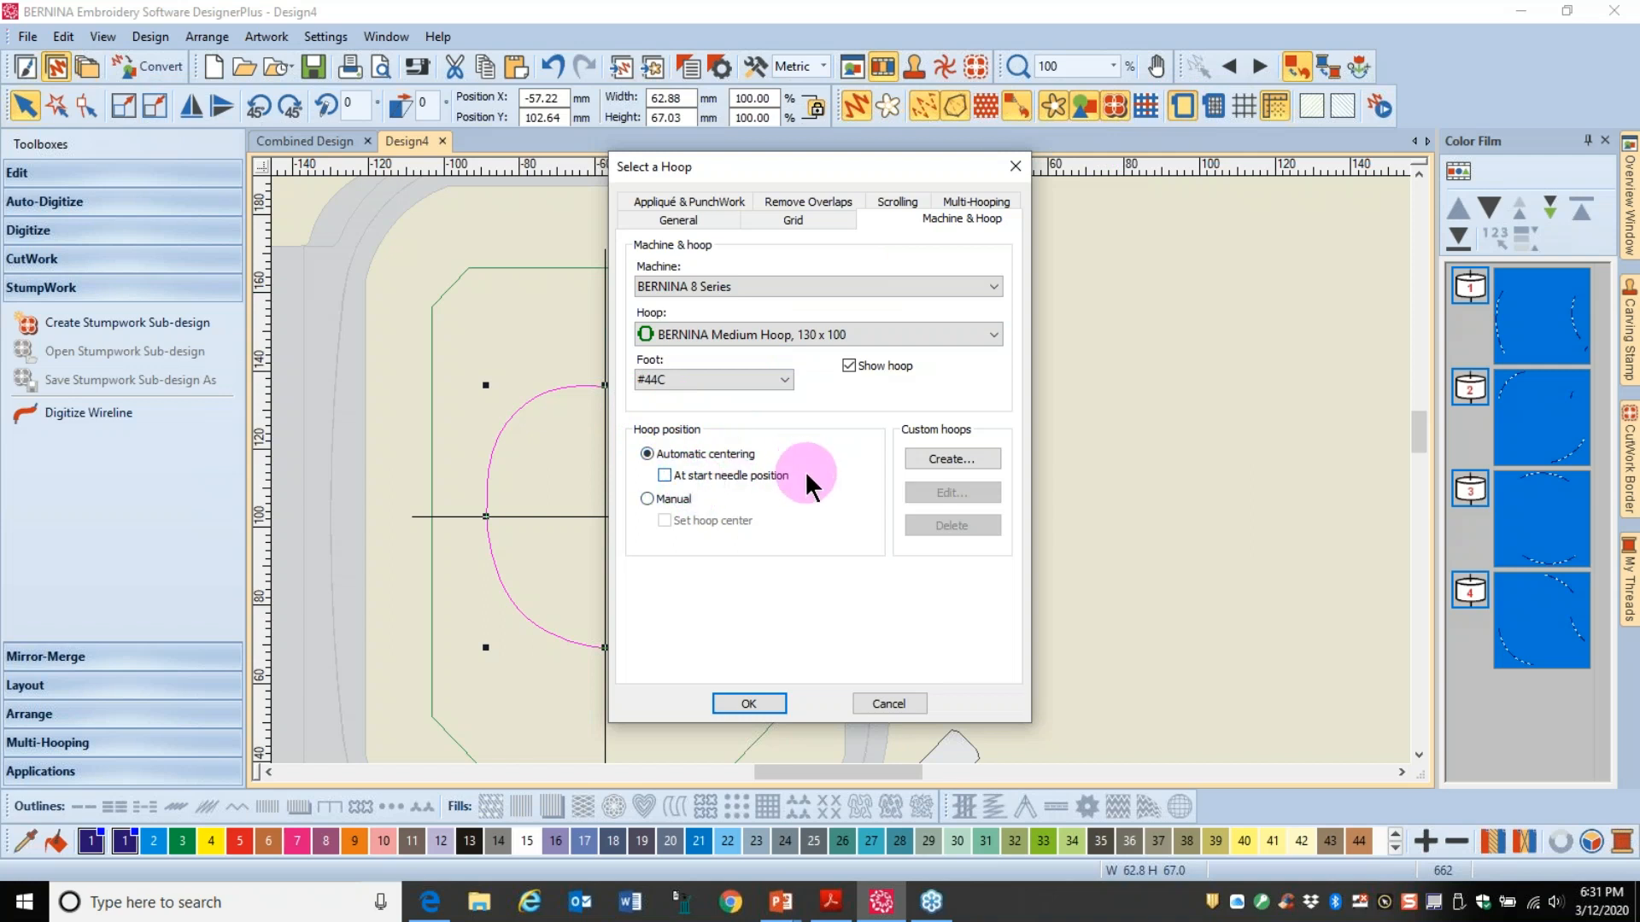
left_click(738, 706)
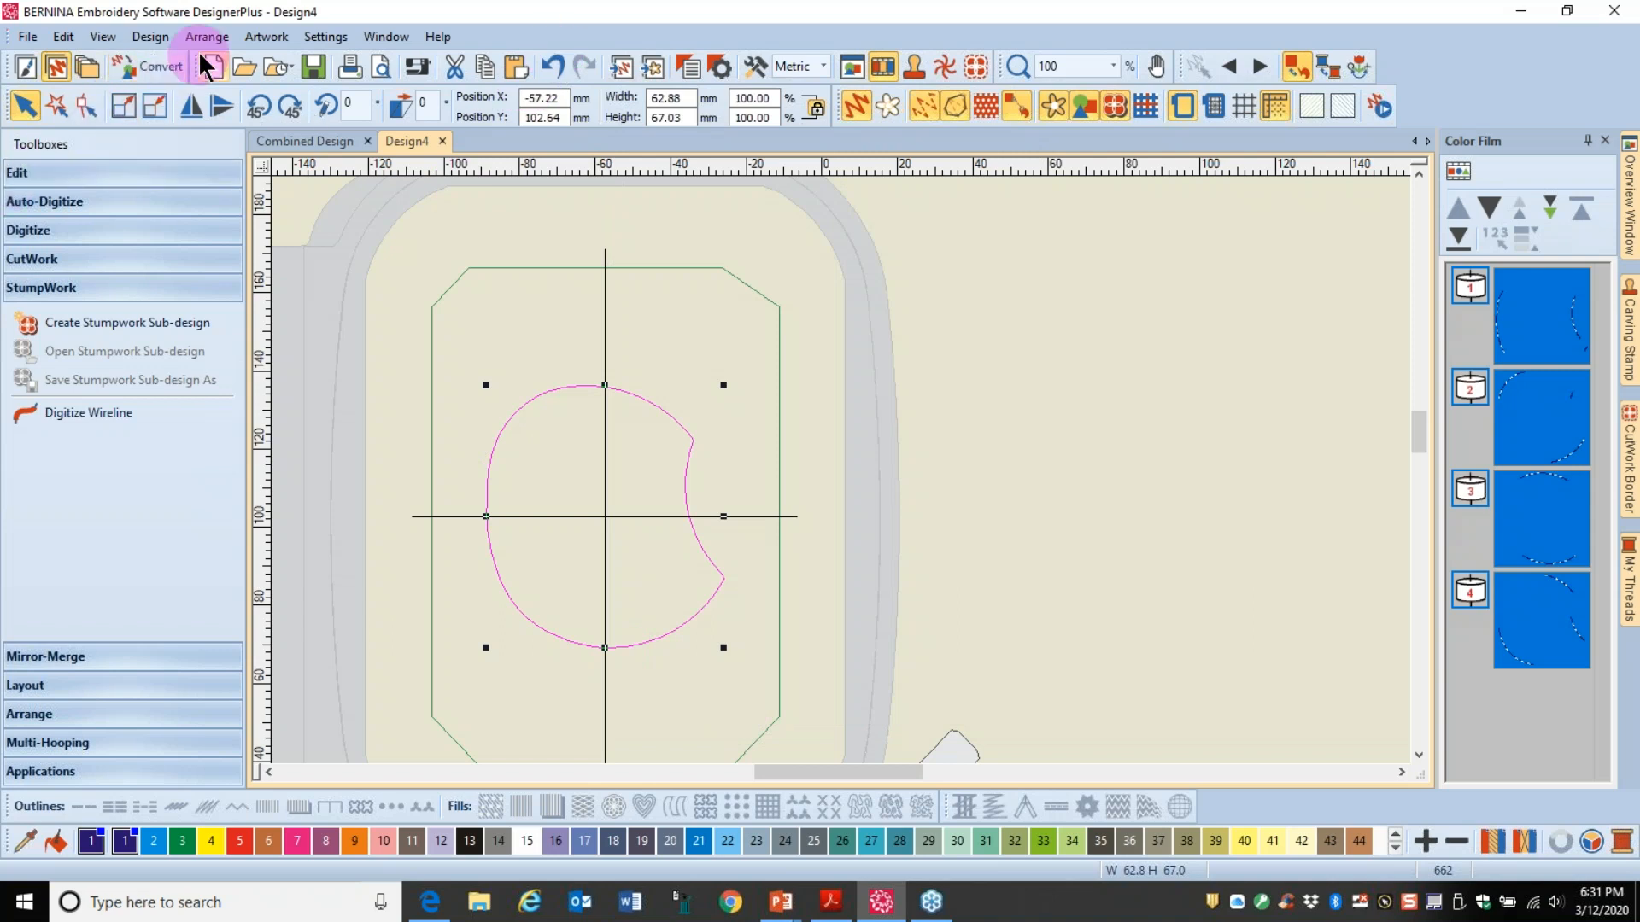
left_click(147, 38)
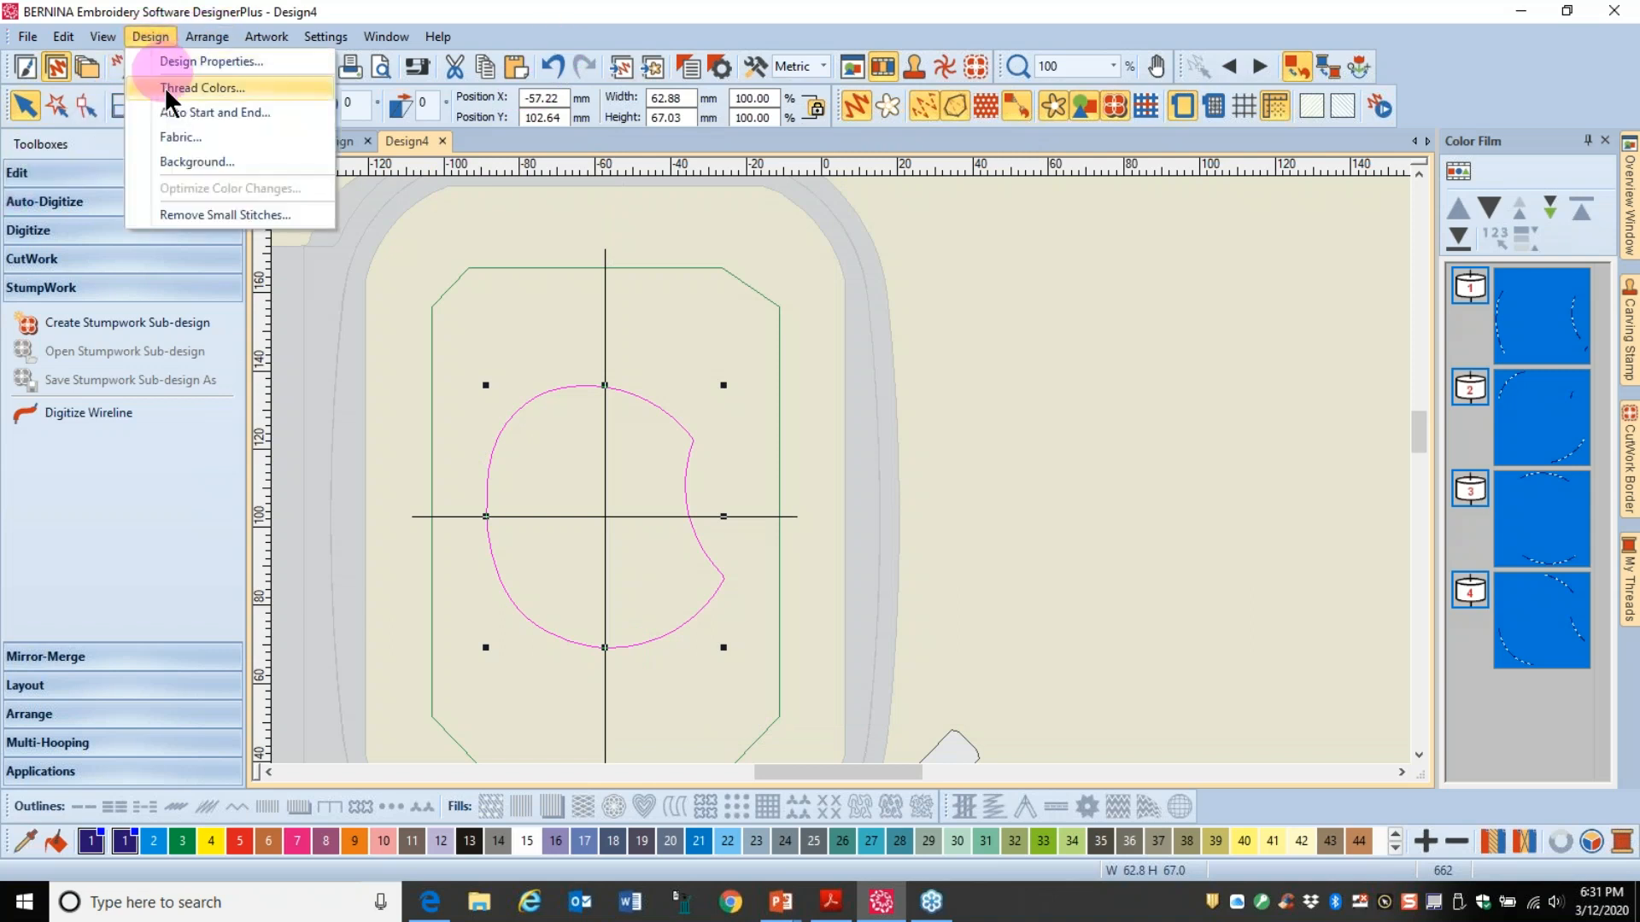
left_click(169, 113)
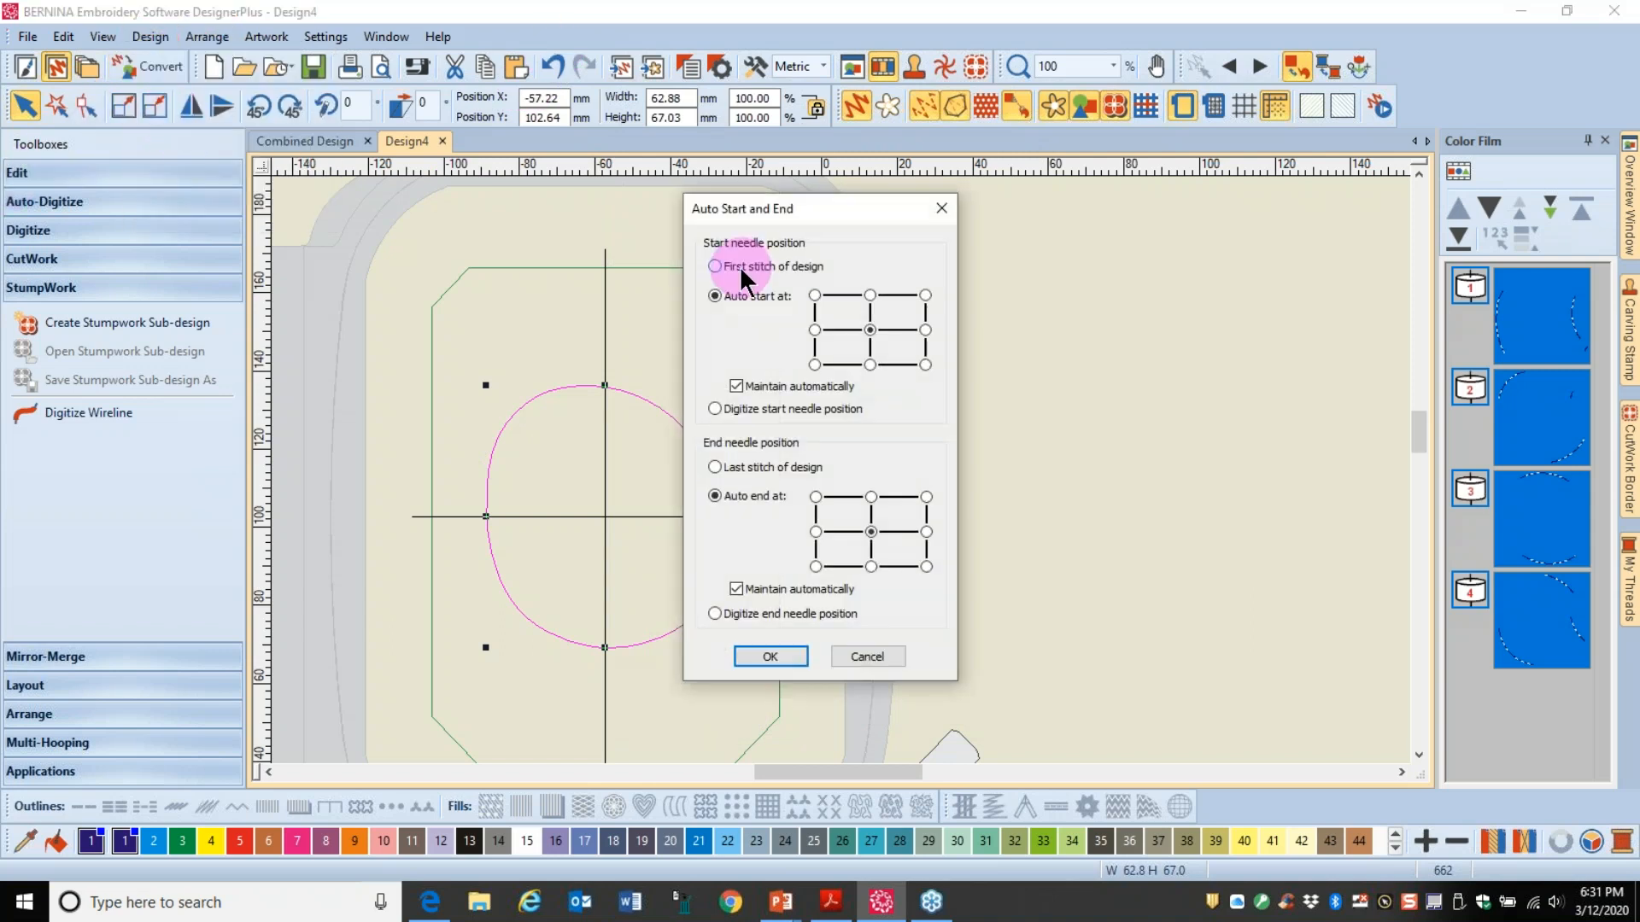
left_click(740, 264)
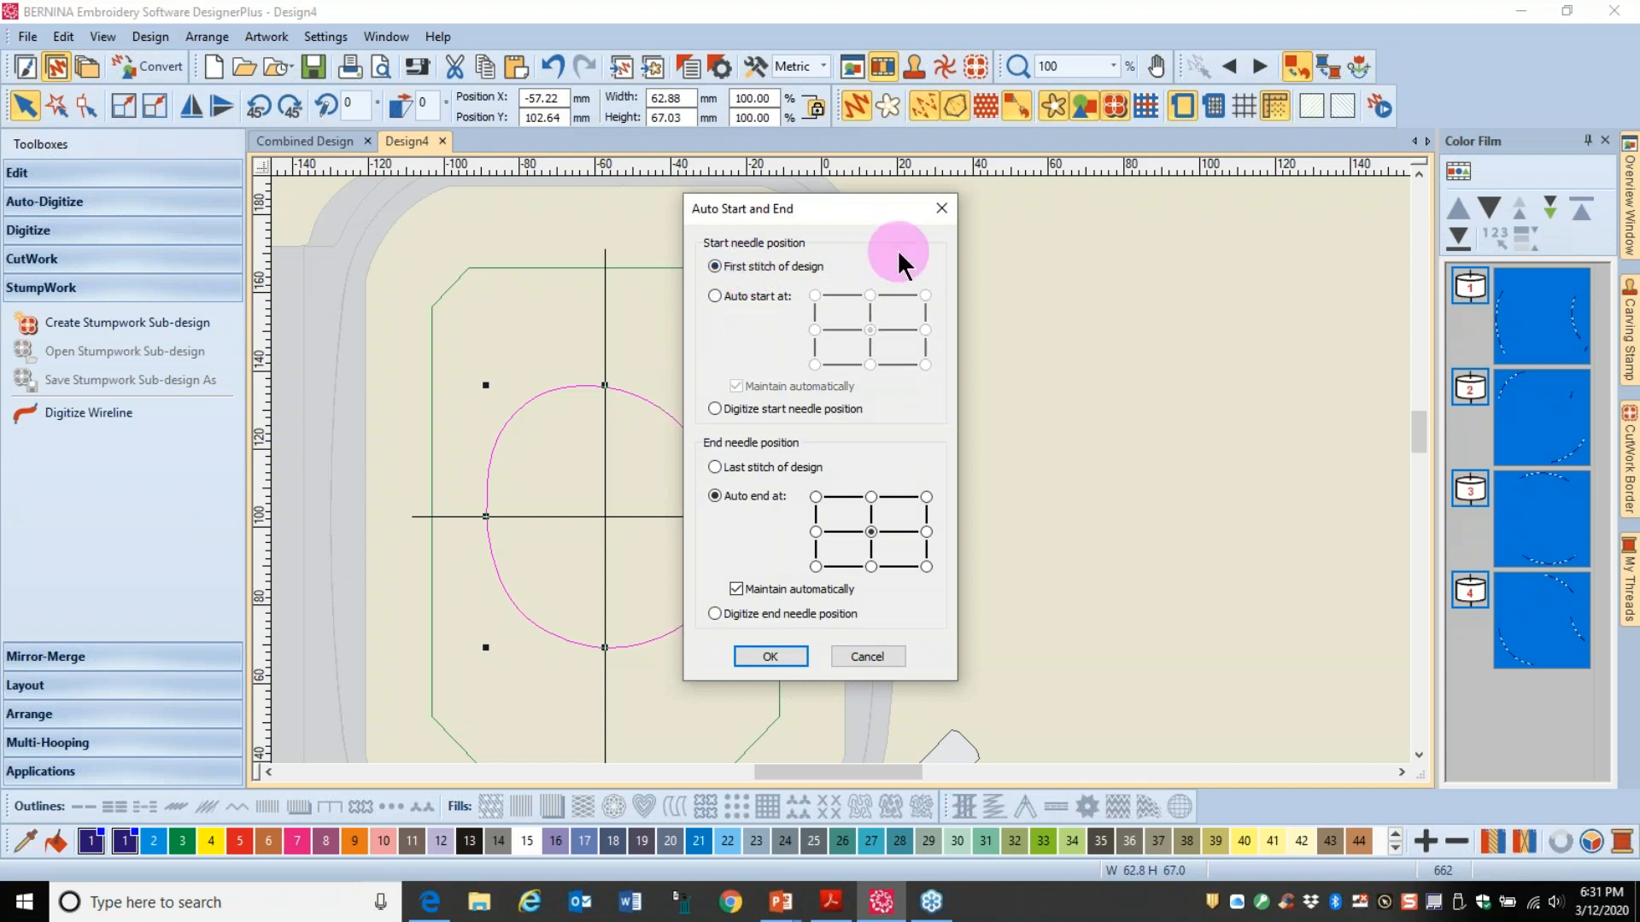
left_click(741, 466)
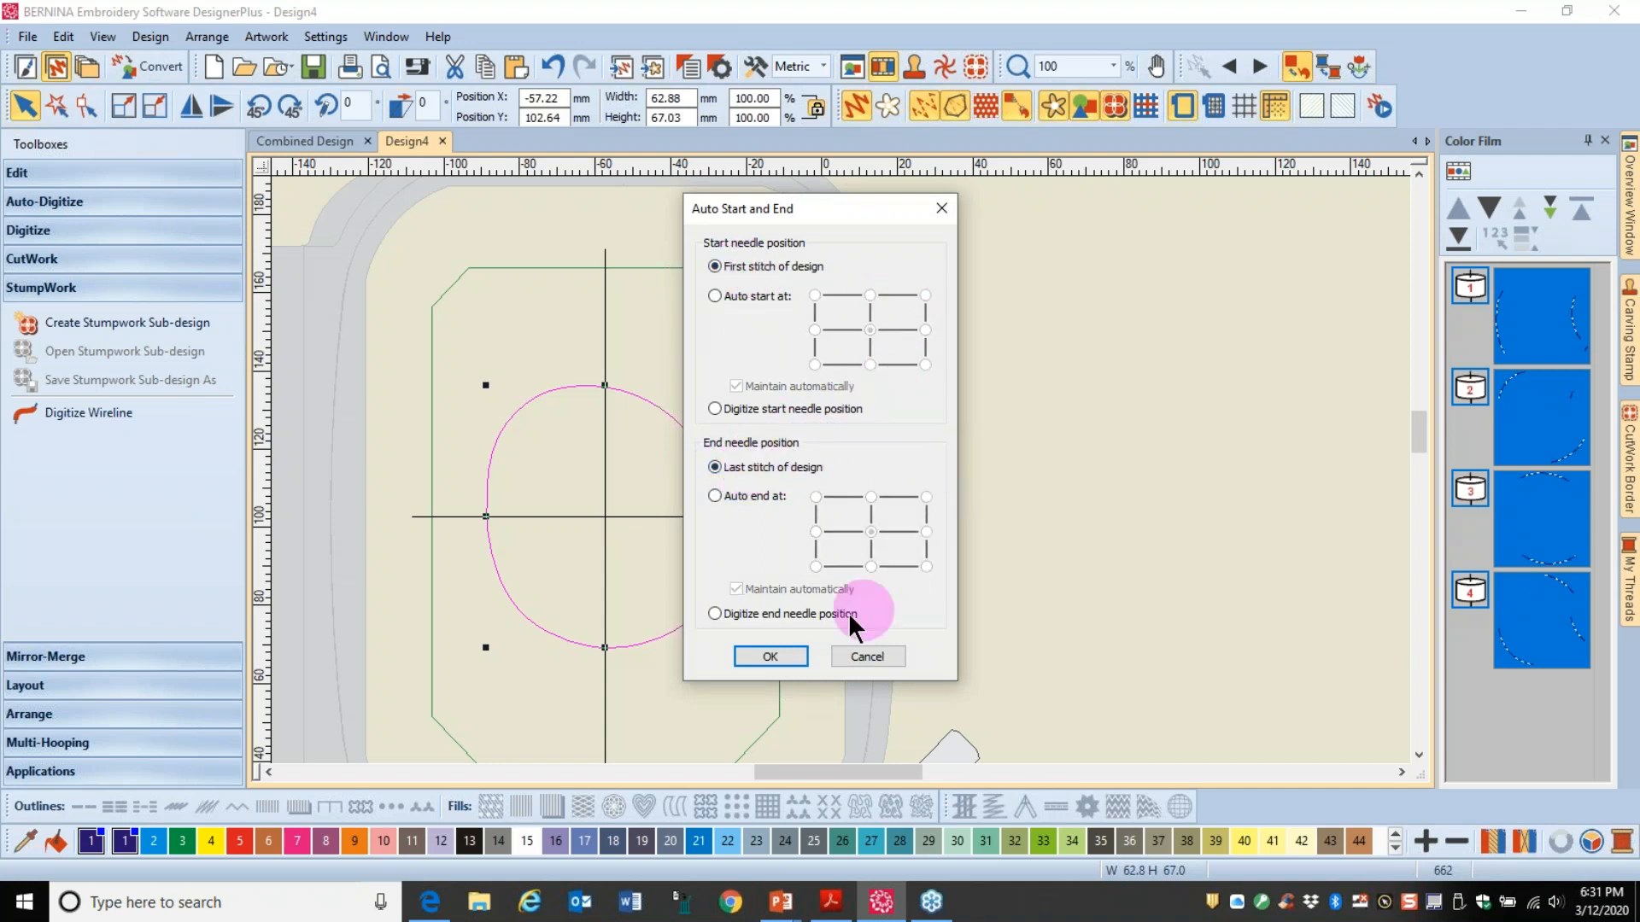
left_click(769, 656)
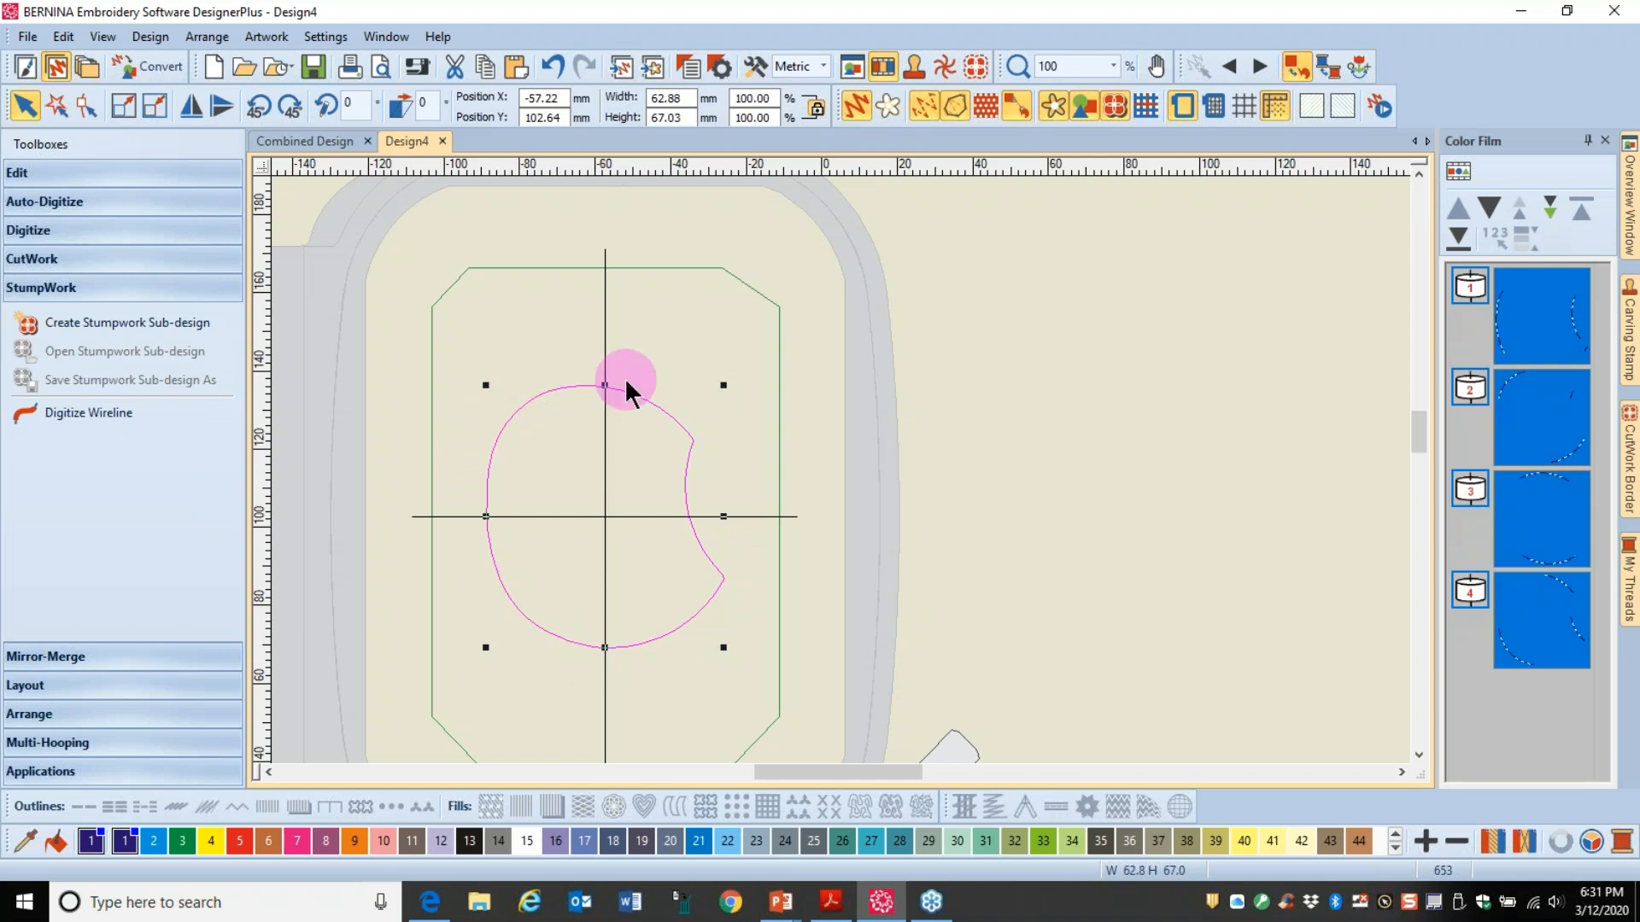
Step: Add one Single offset outline 1 mm outside the petal's cut line in color 1 BERNINA, and move it first in the stitching order
left_click(94, 172)
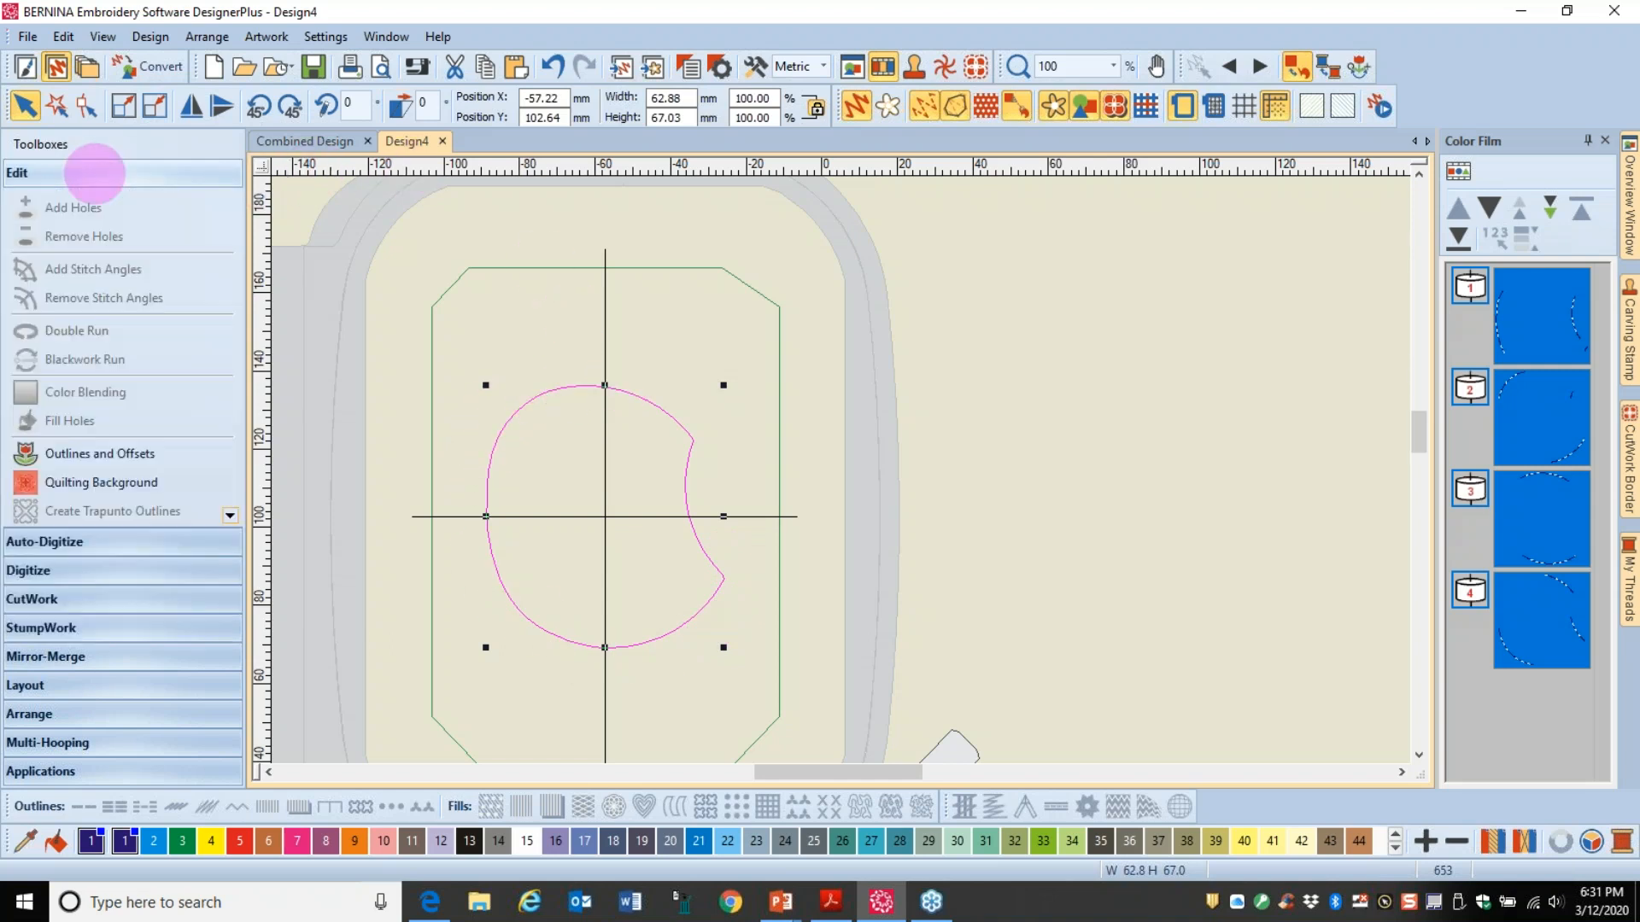
left_click(72, 466)
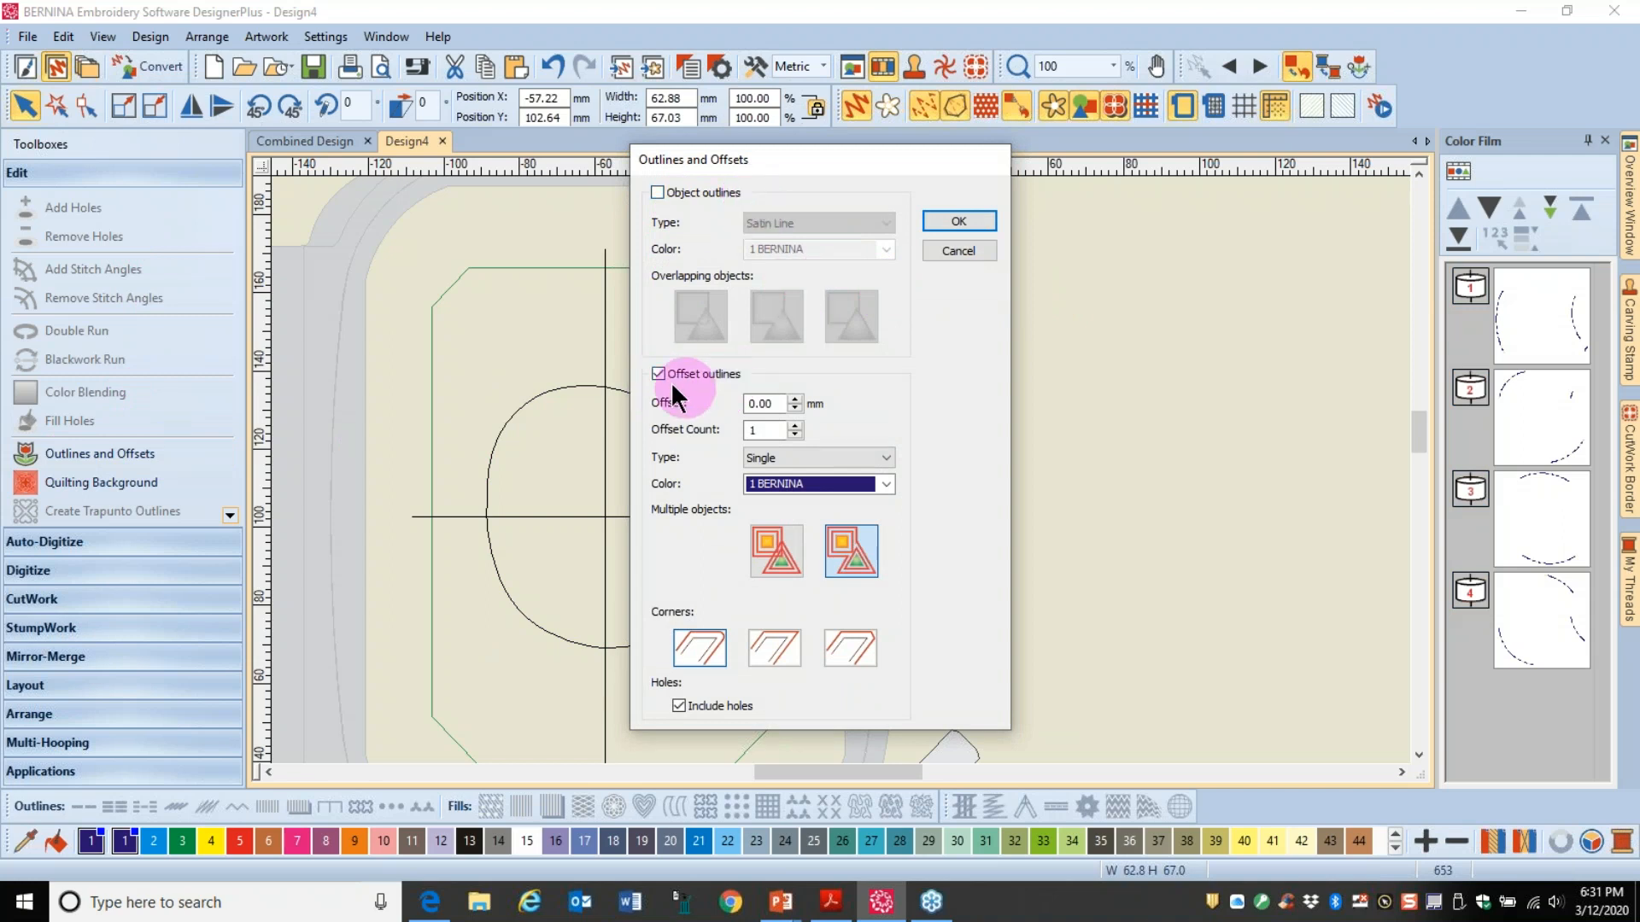
left_click_drag(796, 167, 1014, 91)
left_click(994, 330)
left_click_drag(993, 330, 926, 330)
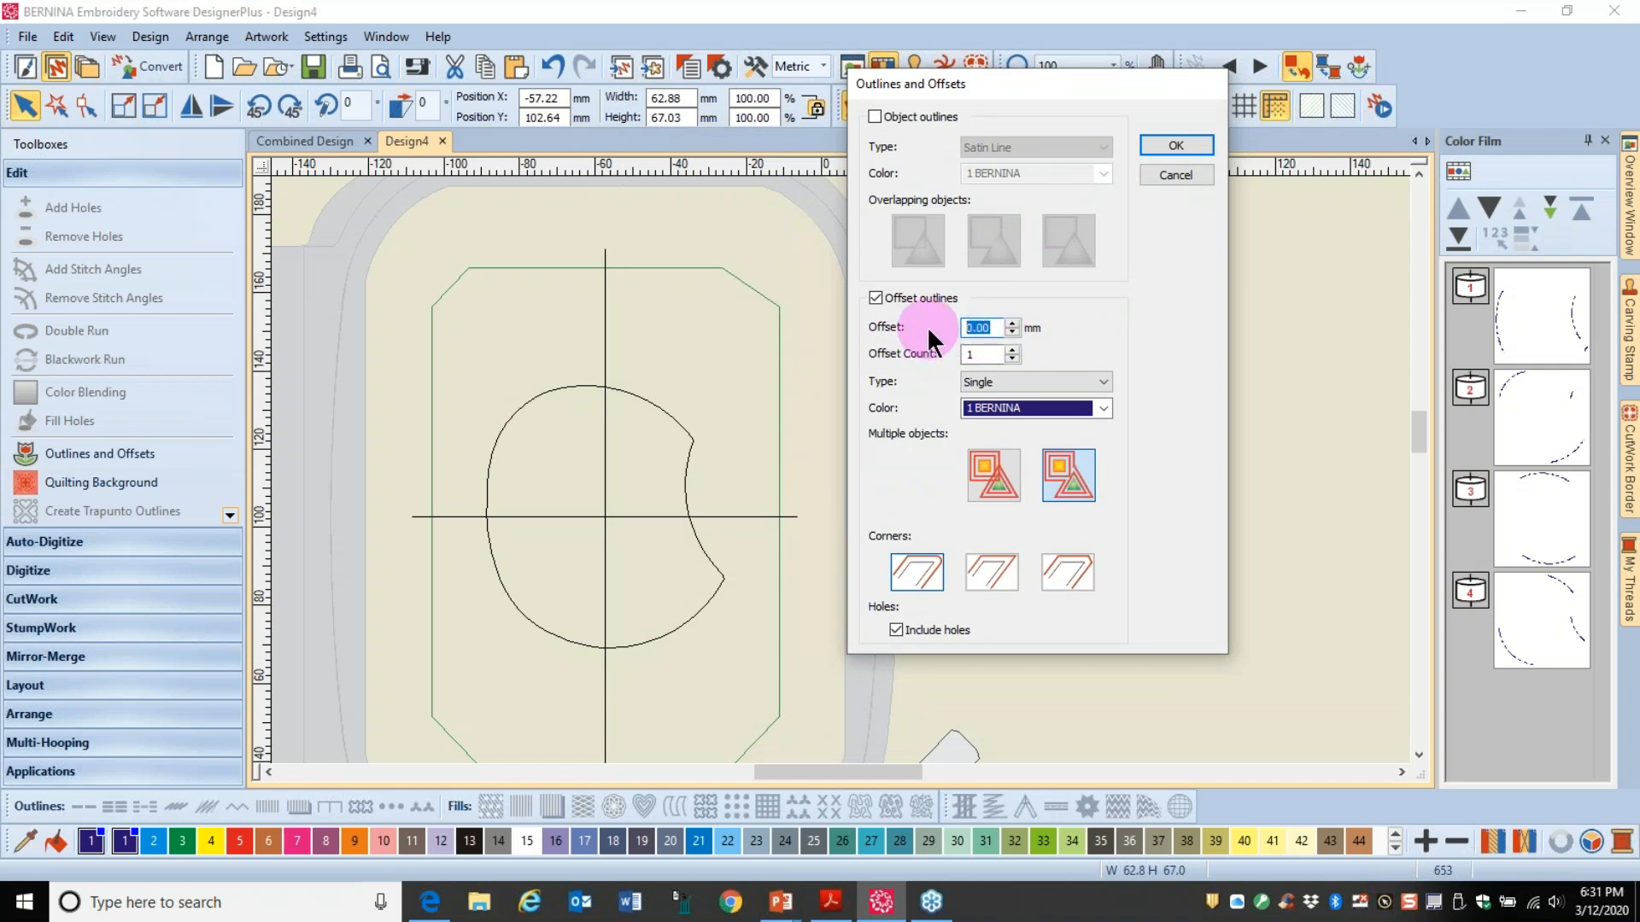
type("1")
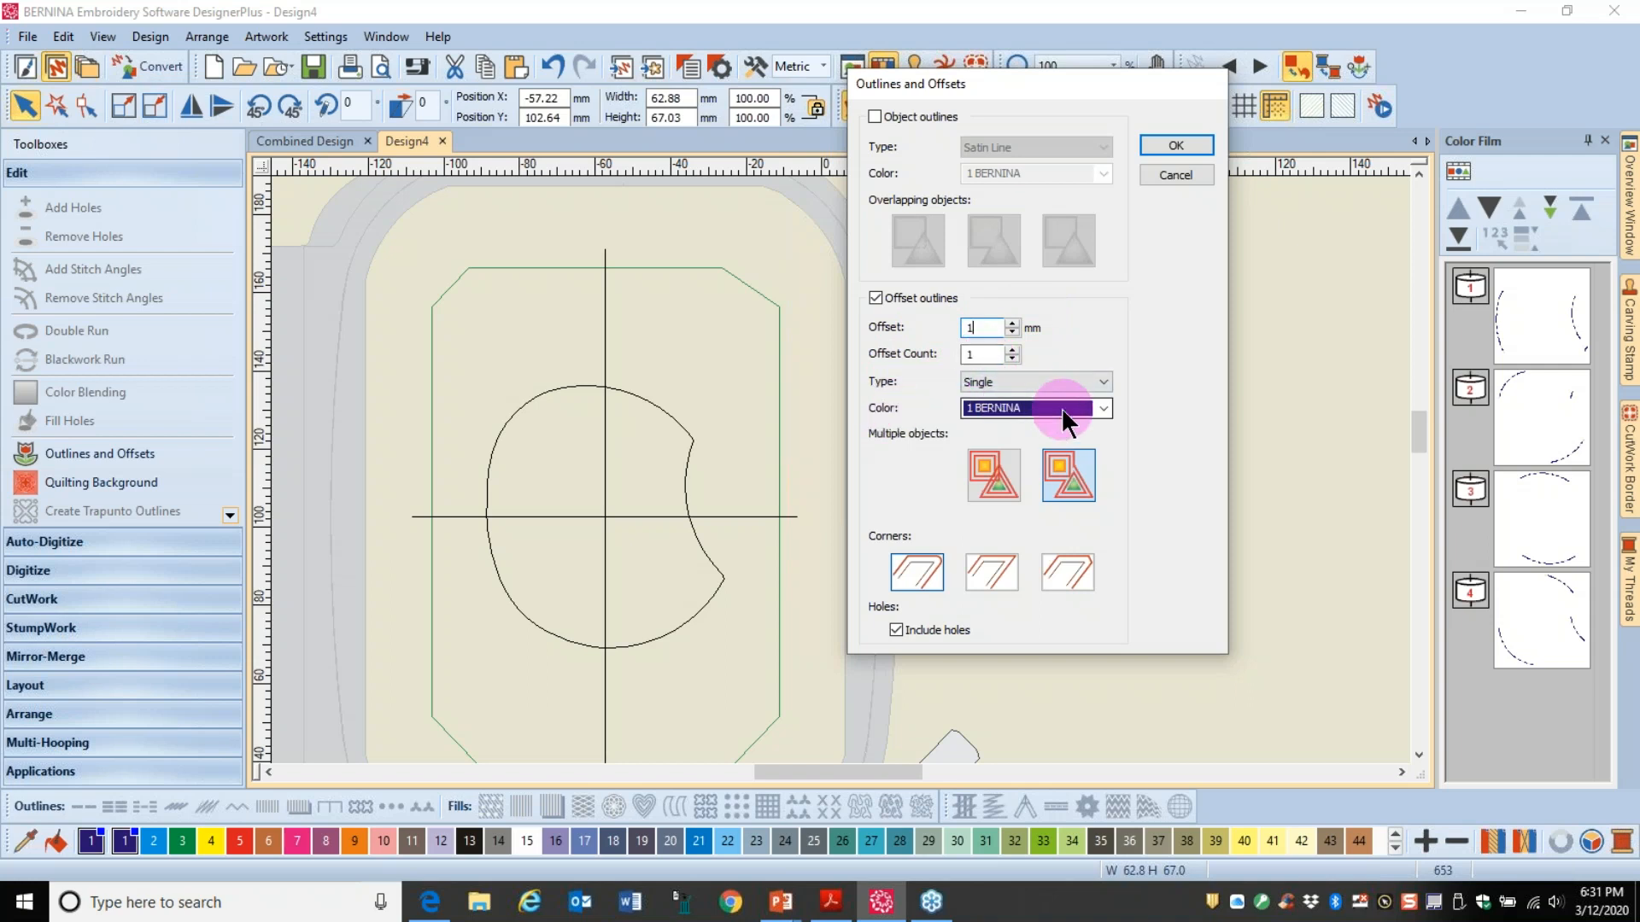
left_click(1173, 147)
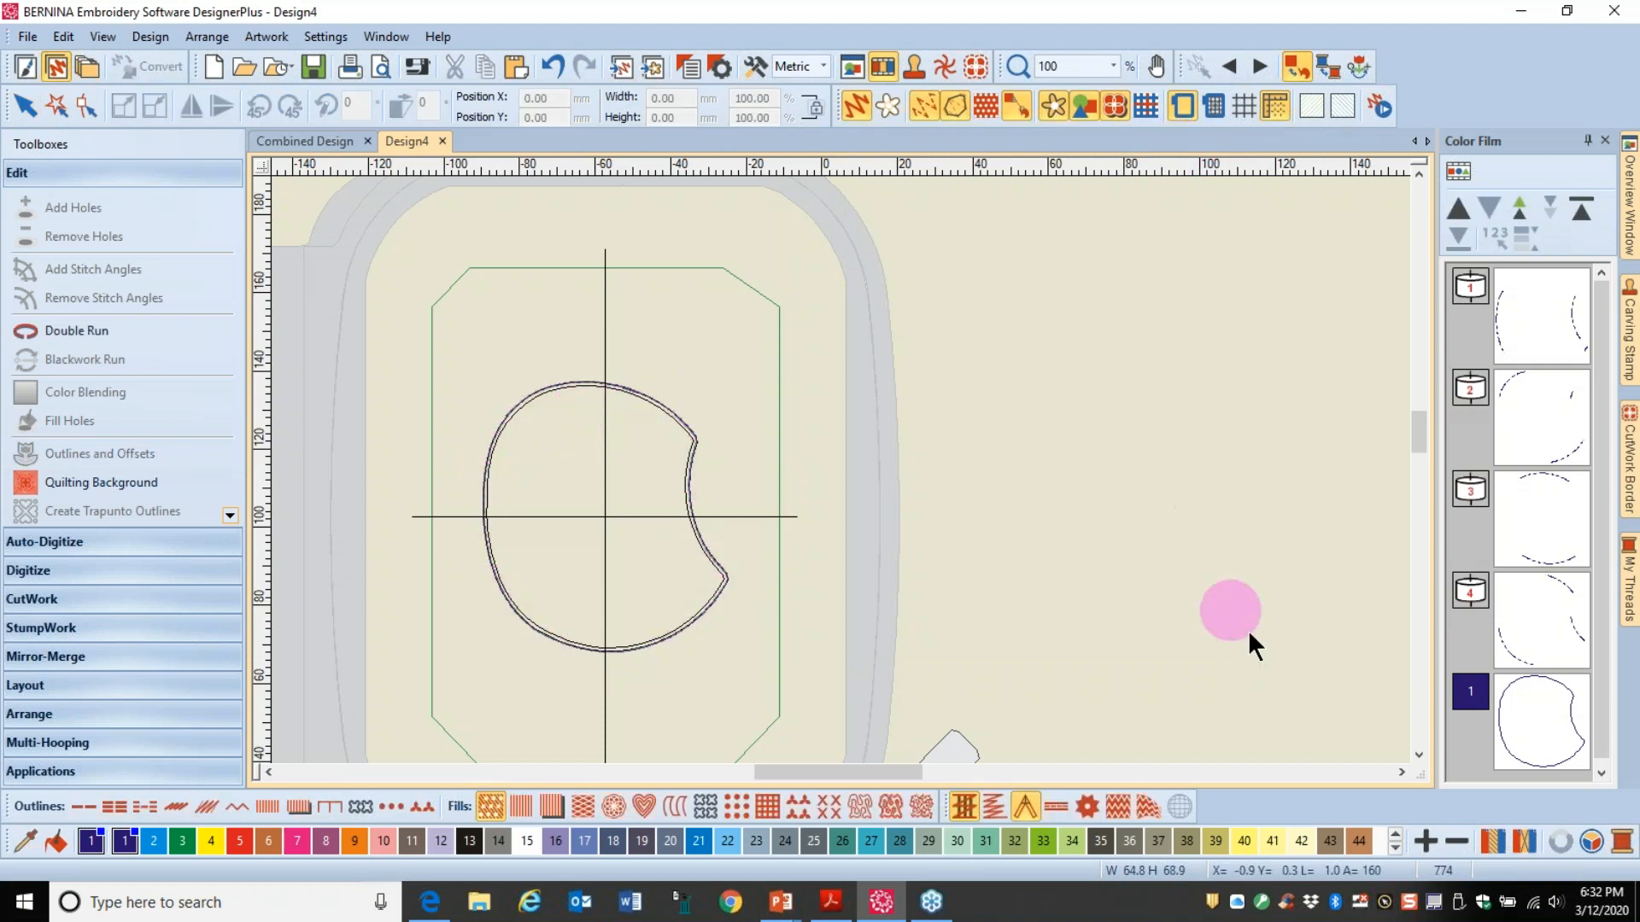
left_click(1534, 726)
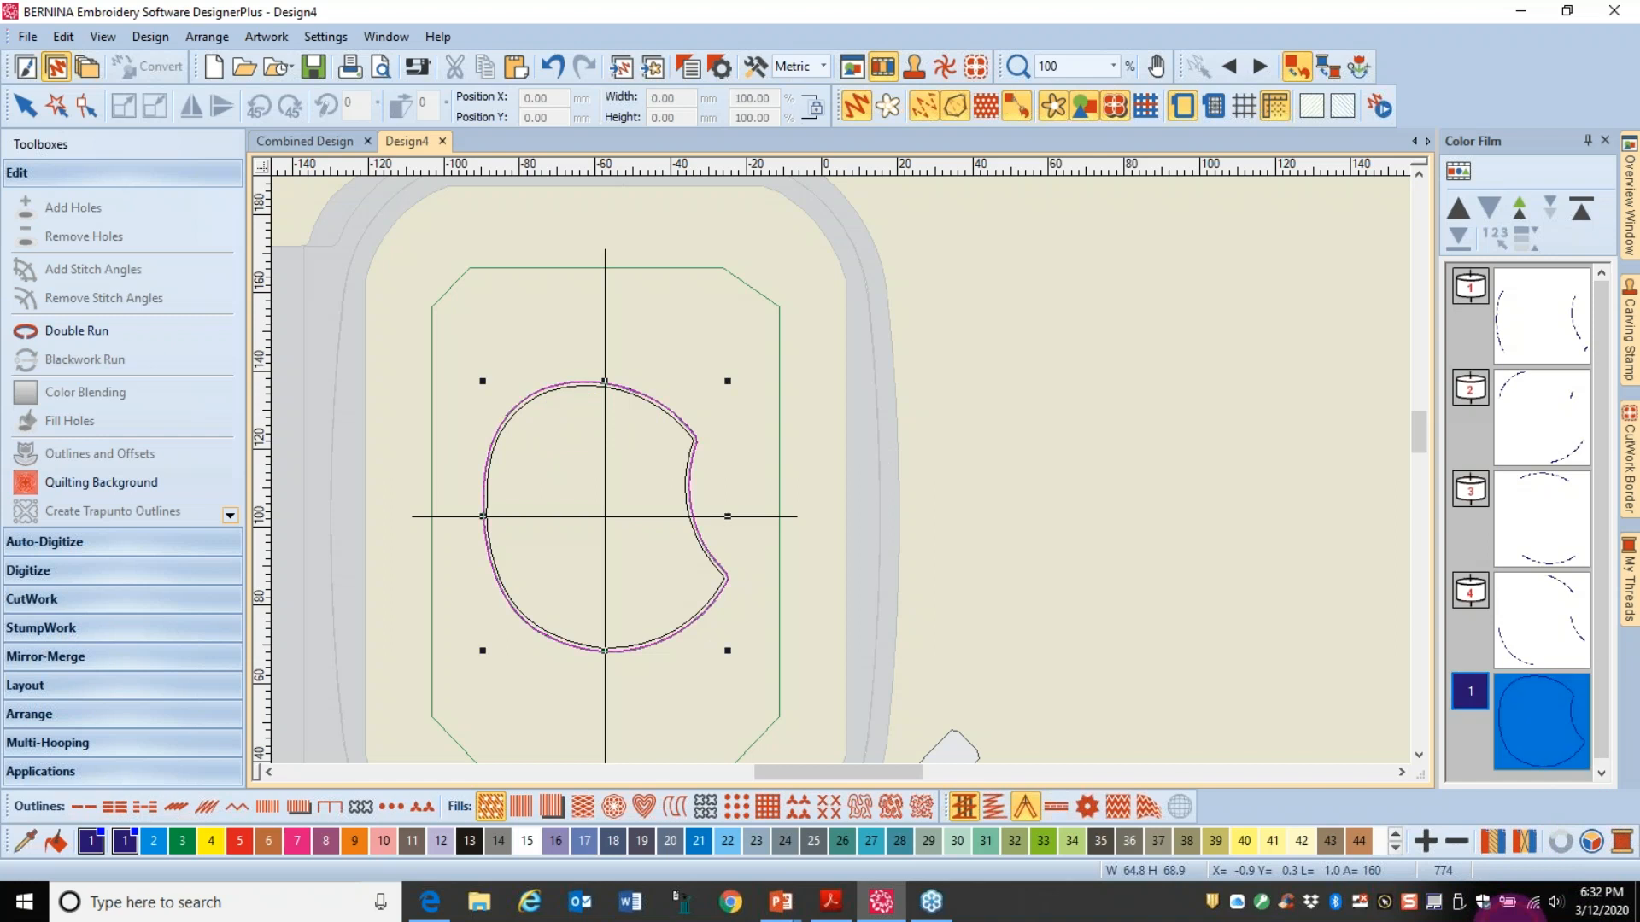
left_click(1583, 210)
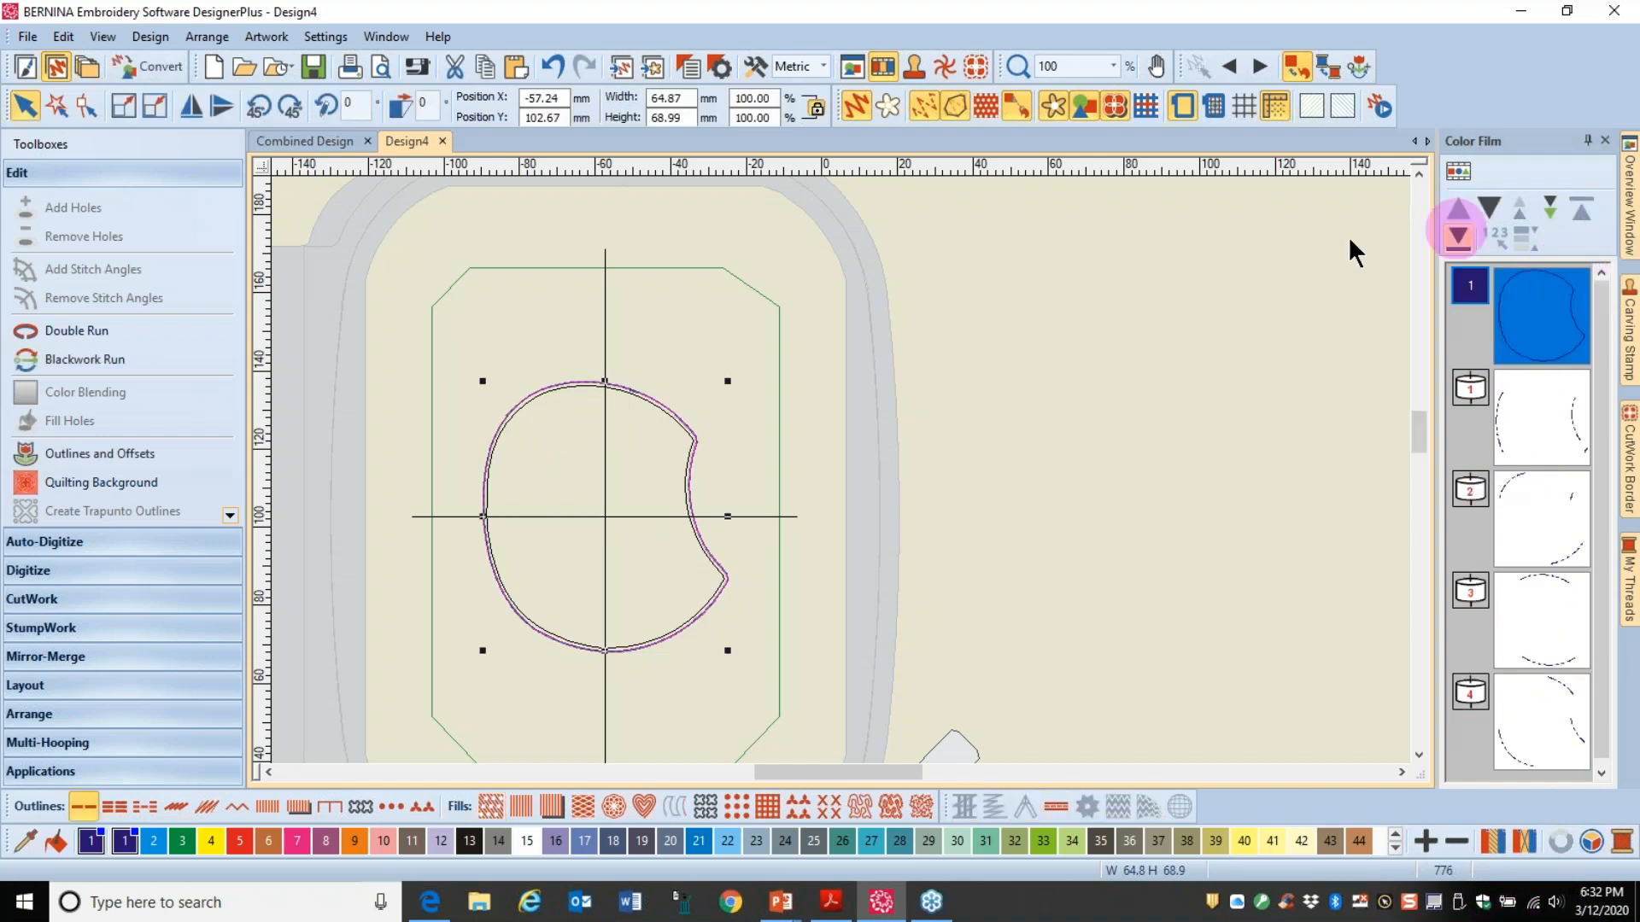
Step: Save the petal cutting design in the Webinar folder under the file name CutWork
left_click(33, 32)
left_click(69, 211)
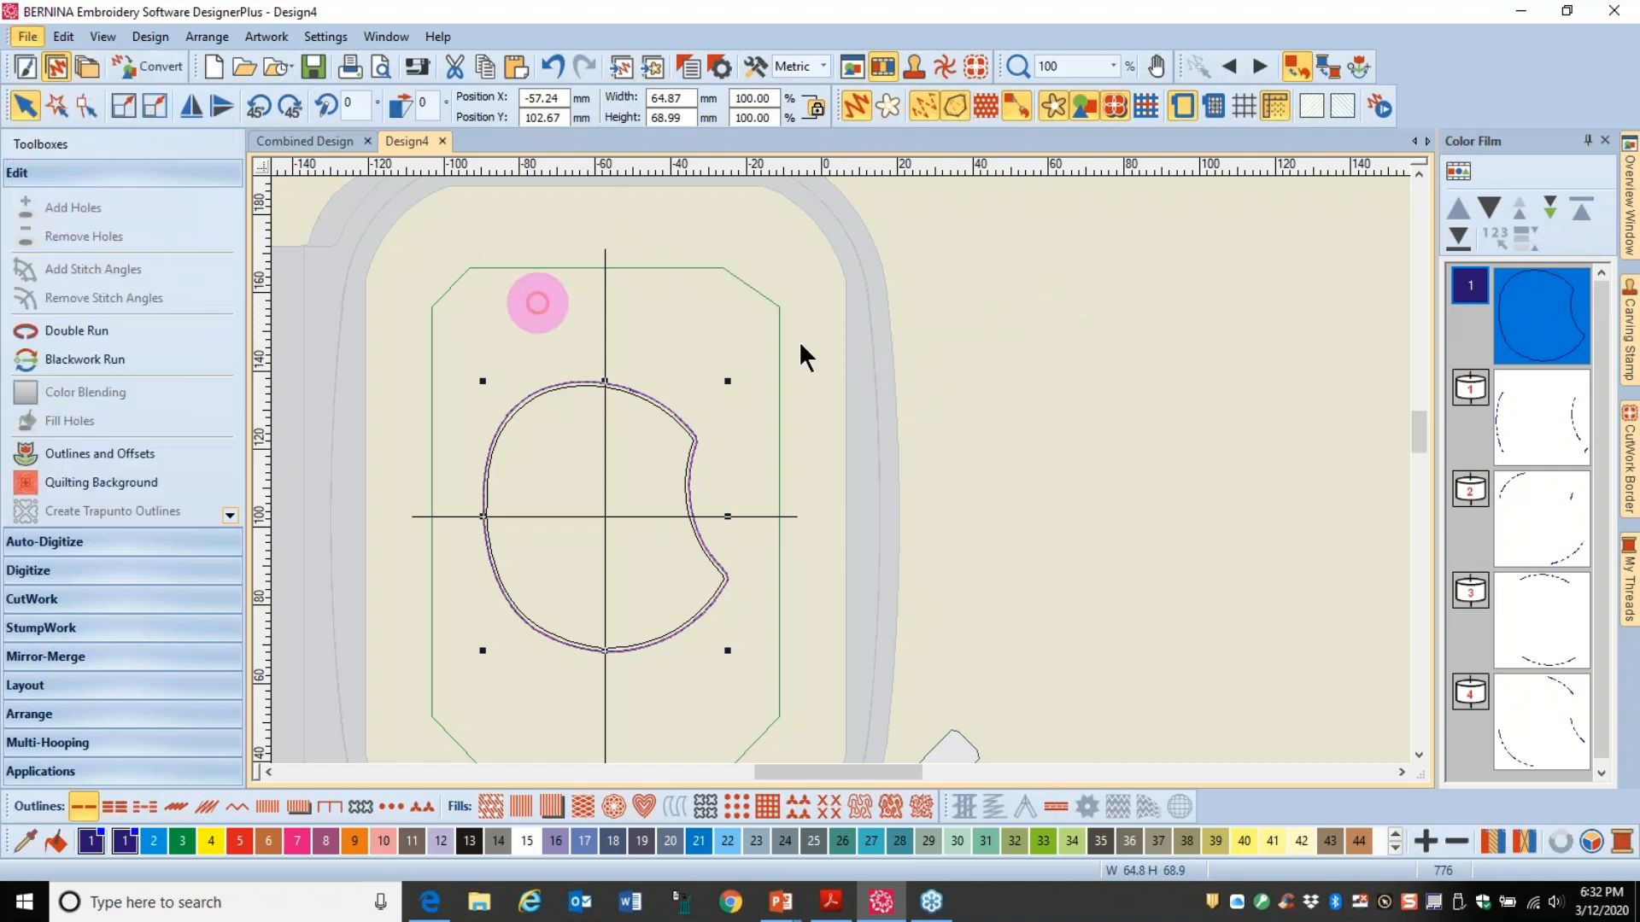
type("Cu")
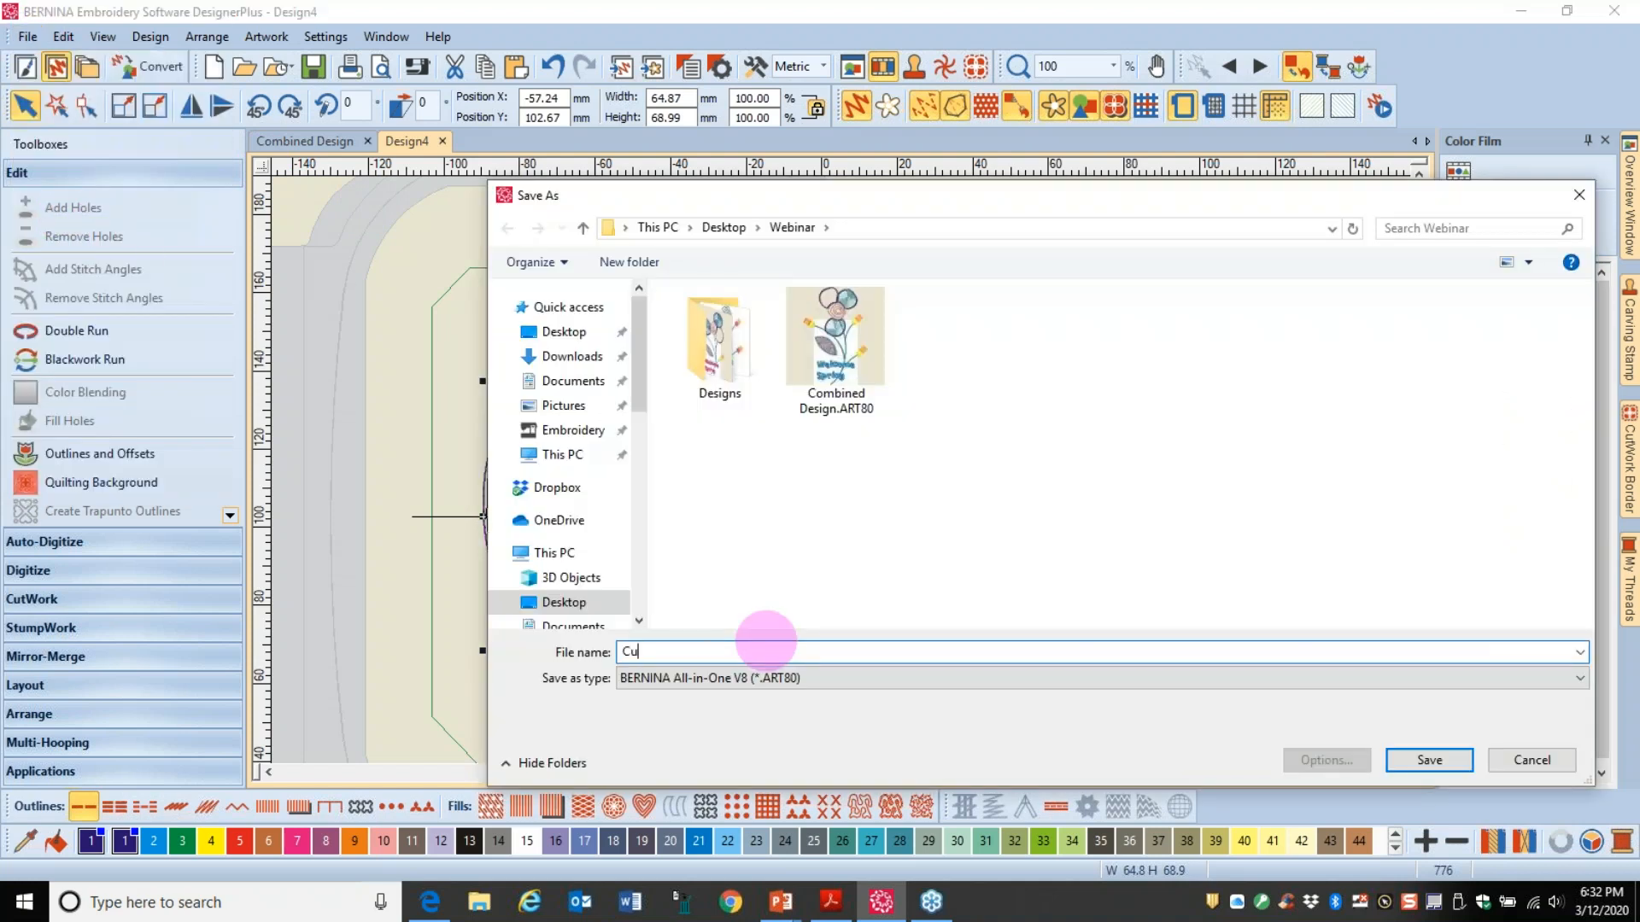
type("tWork")
left_click(1429, 760)
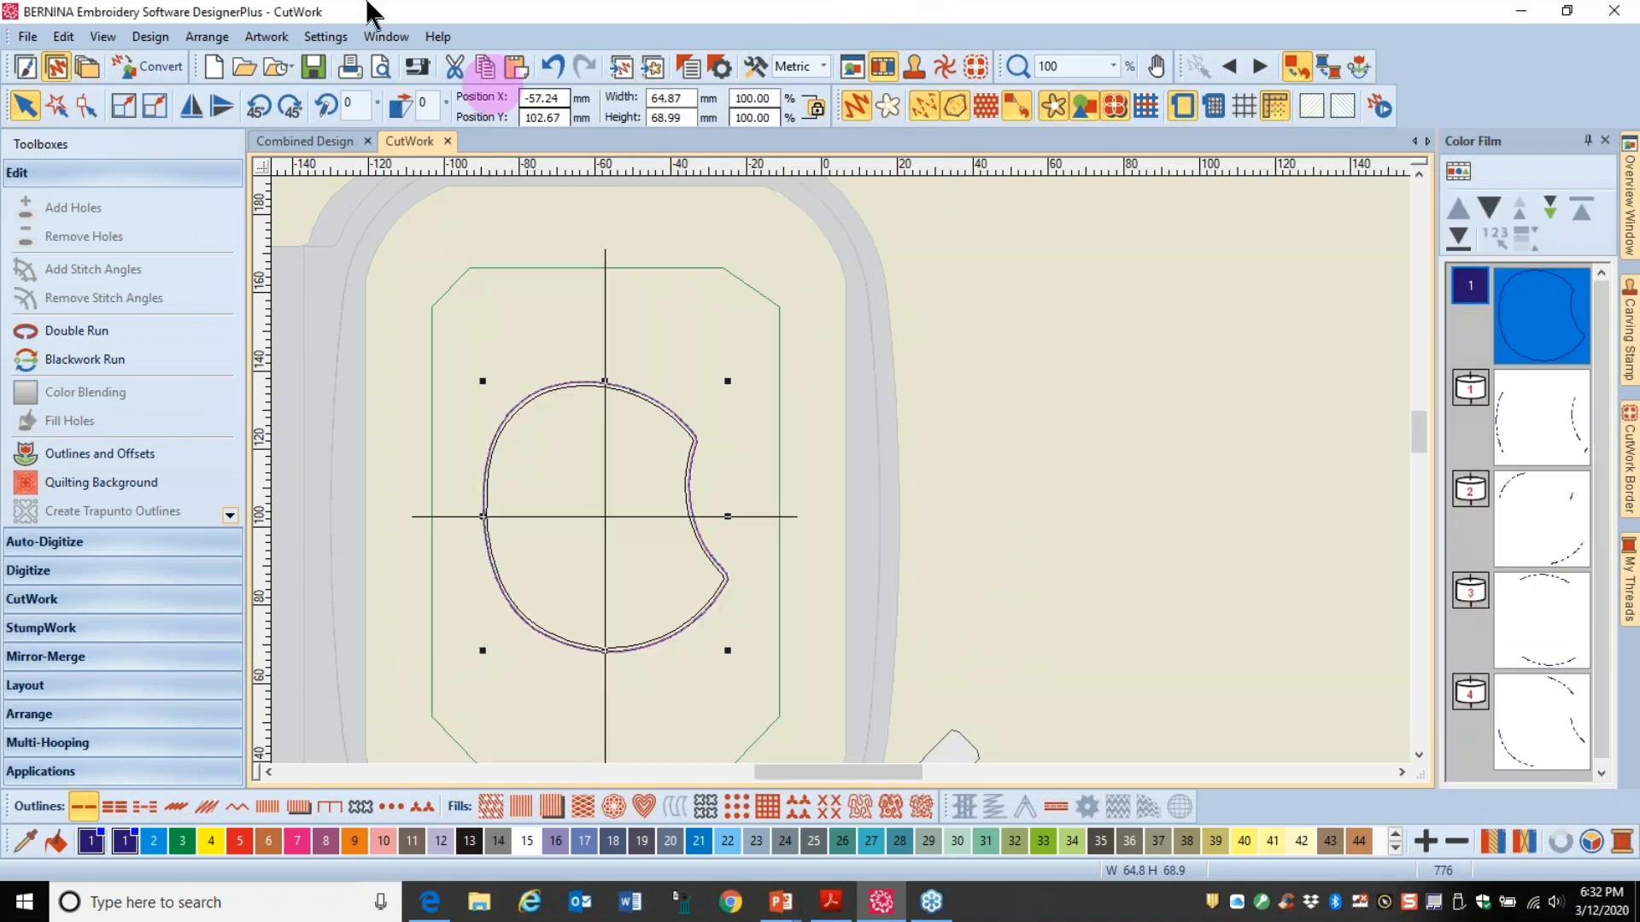
Step: Copy the purple leaf with its outline and border from the combined design into a new blank design
left_click(323, 141)
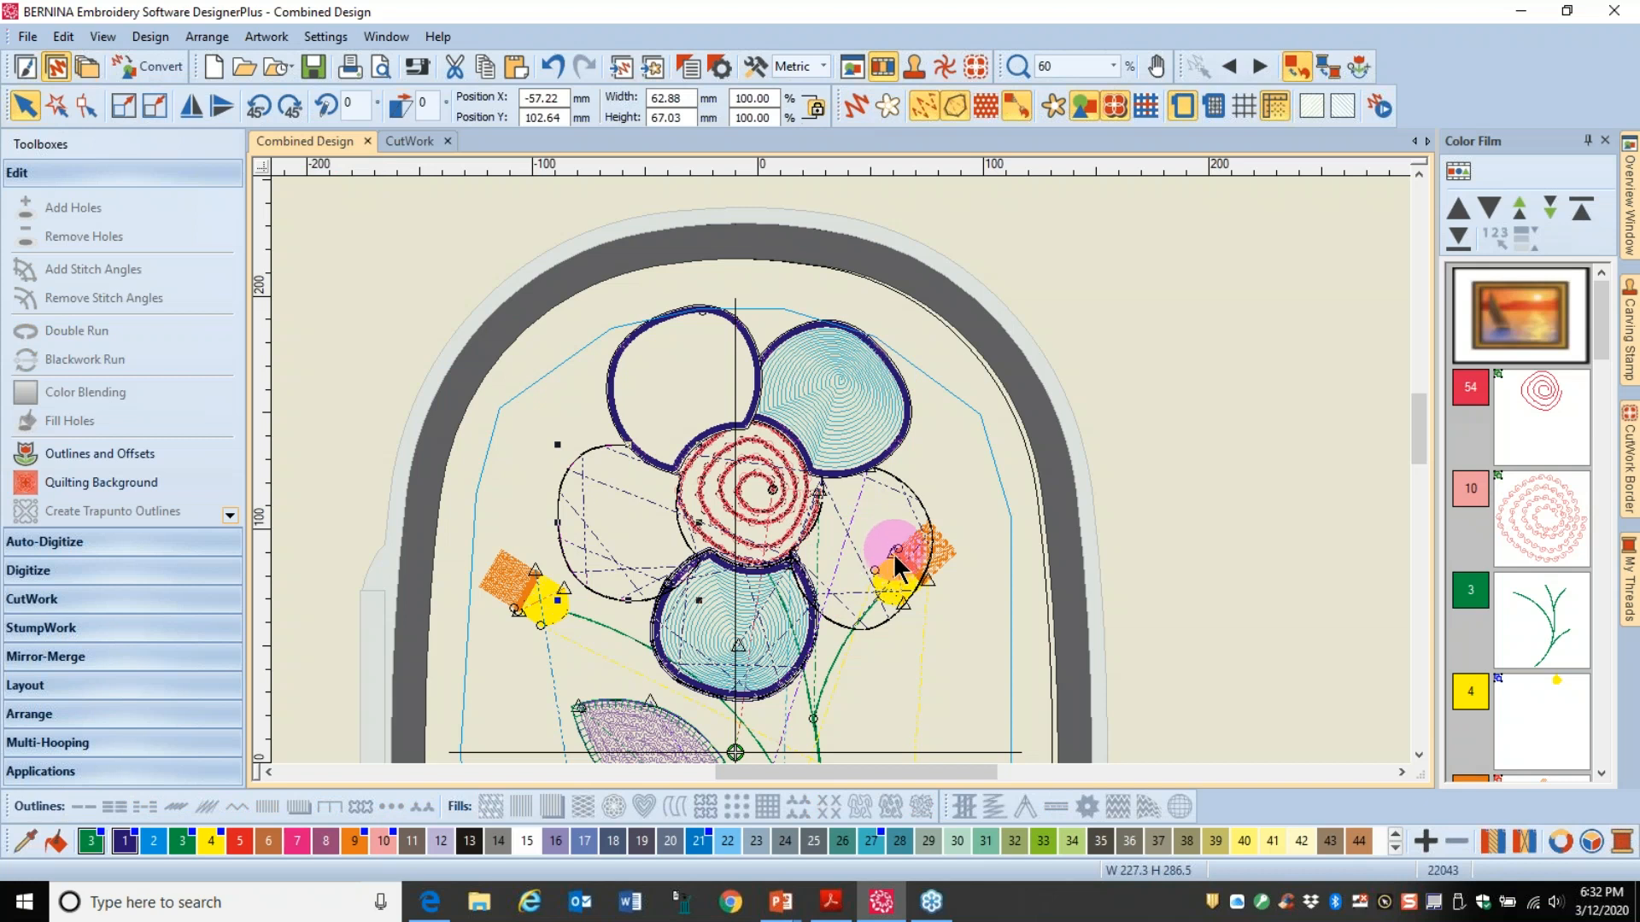
scroll(839, 468, "down", 2)
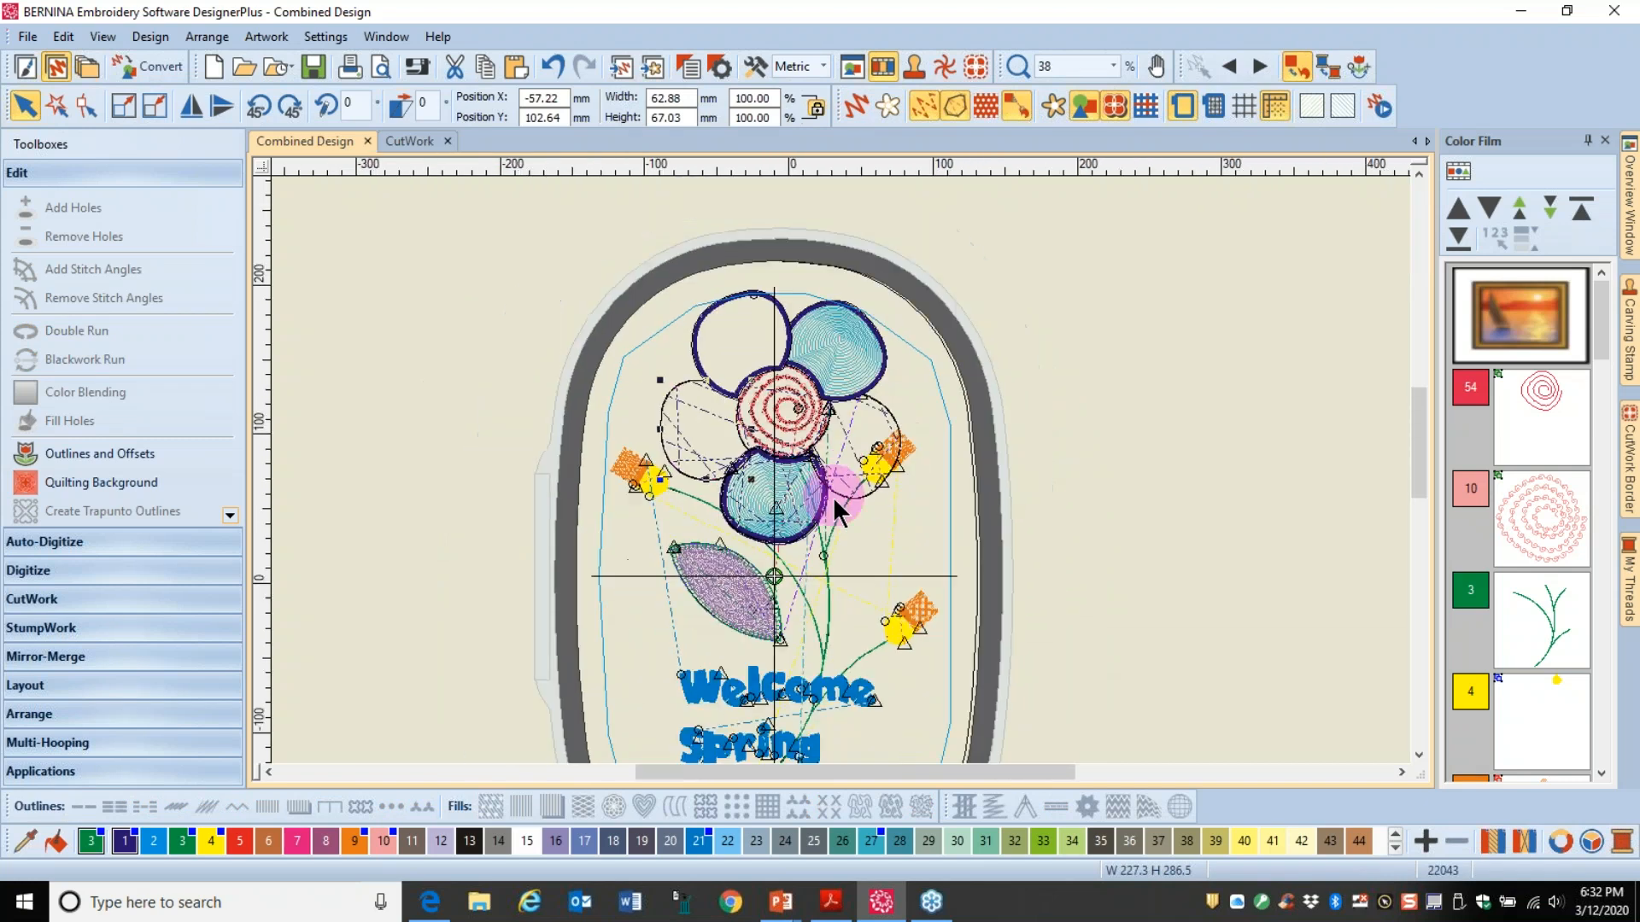
scroll(839, 468, "up", 3)
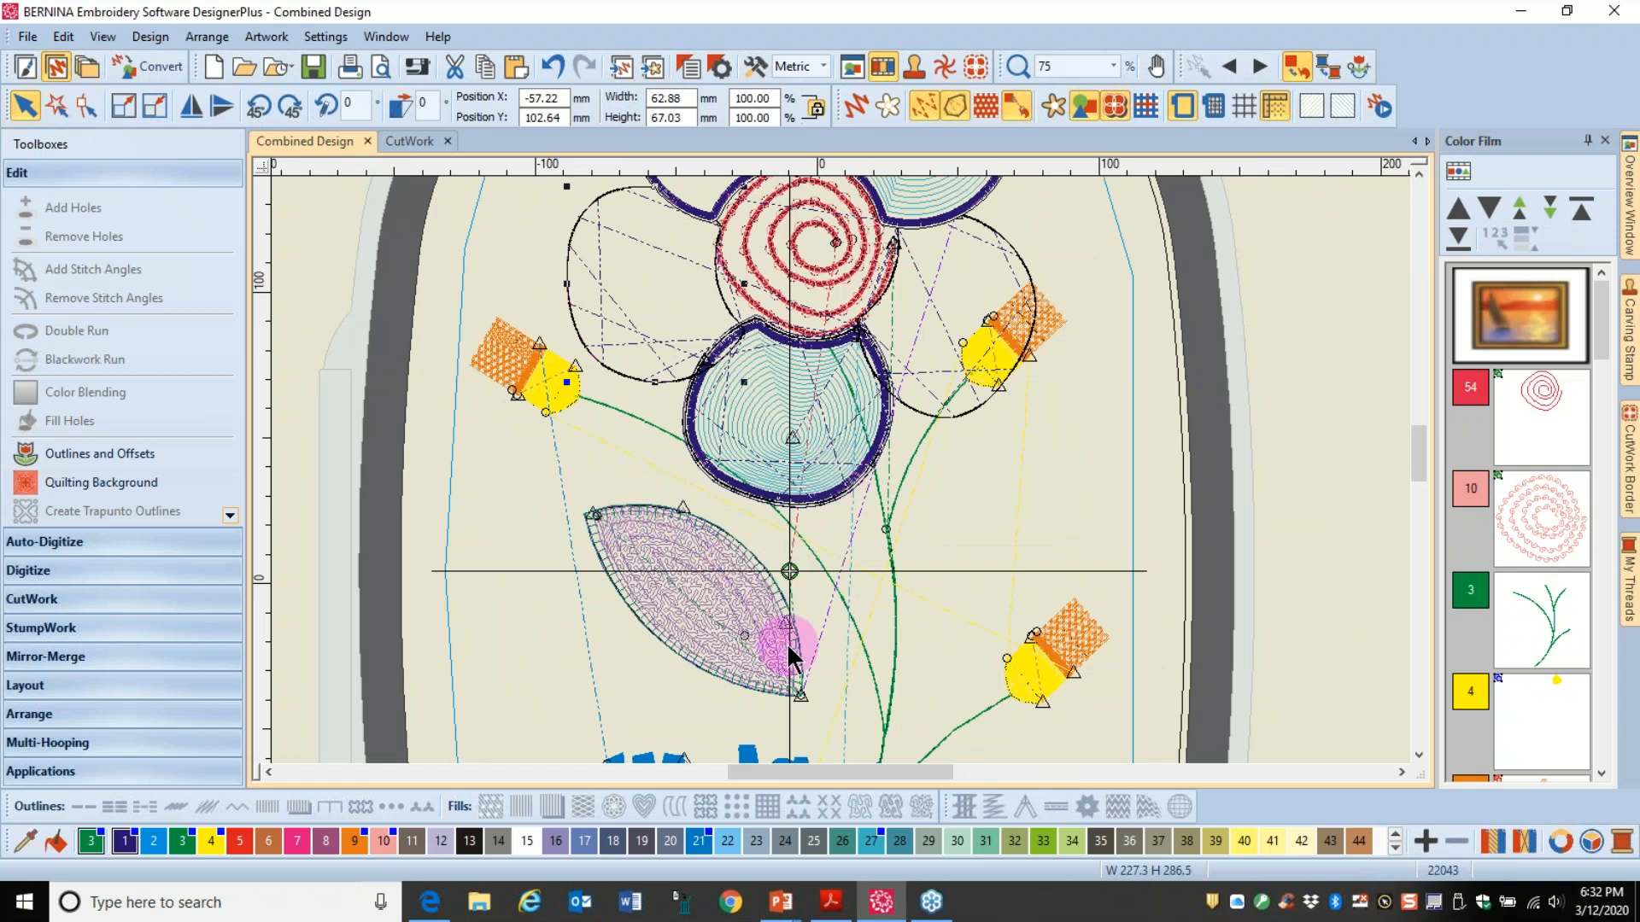
left_click(715, 613)
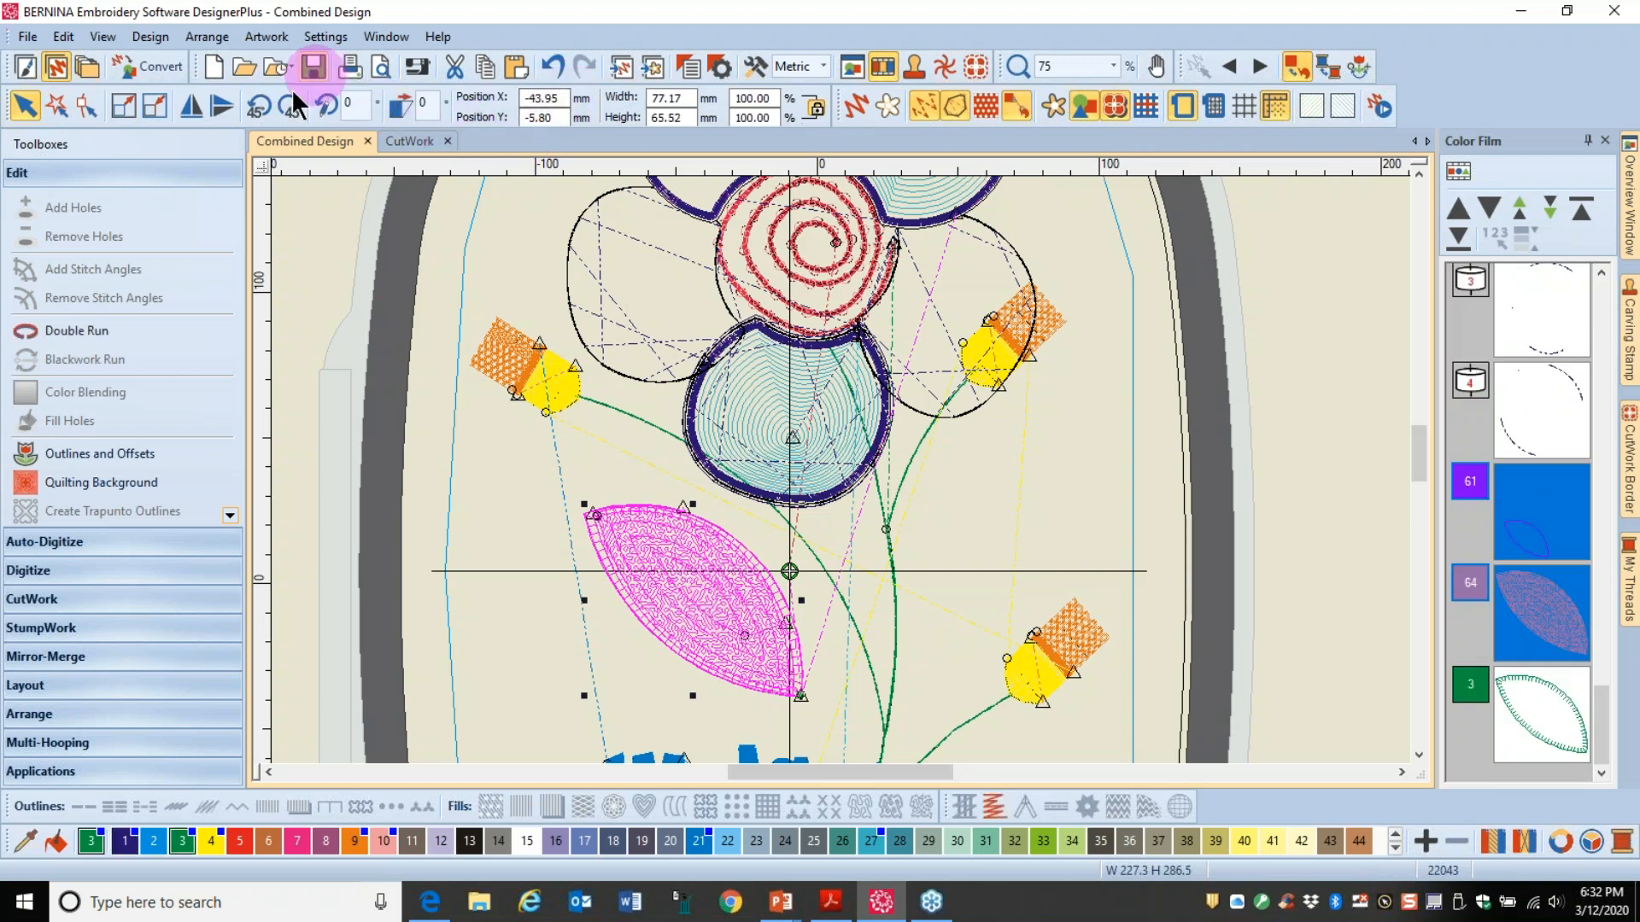
left_click(484, 67)
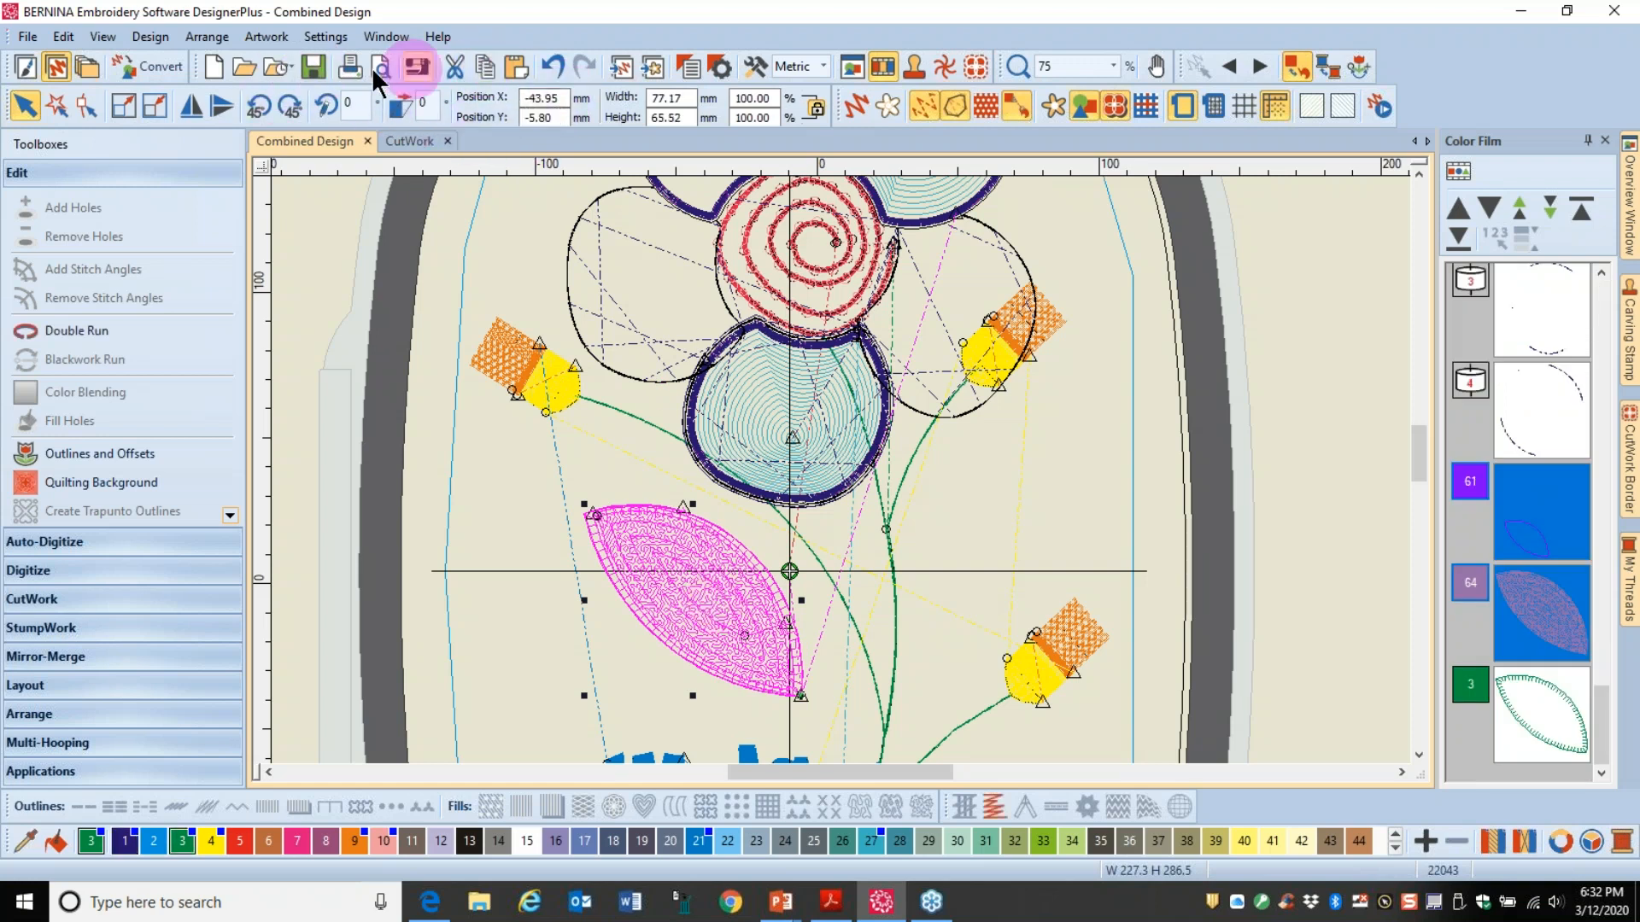
left_click(214, 67)
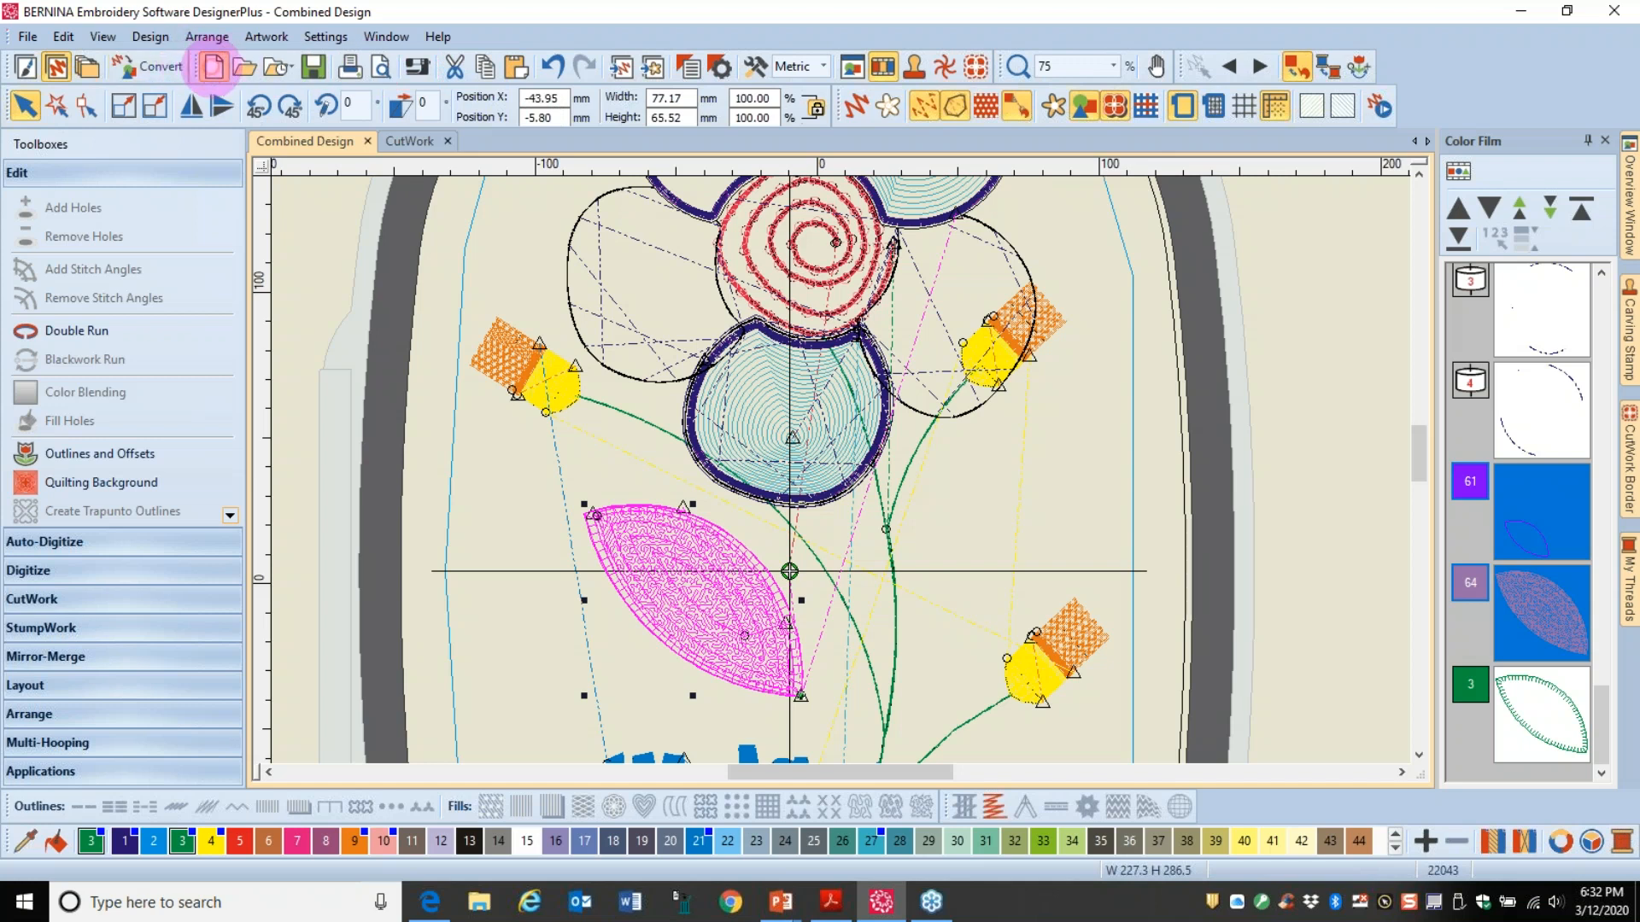
left_click(516, 67)
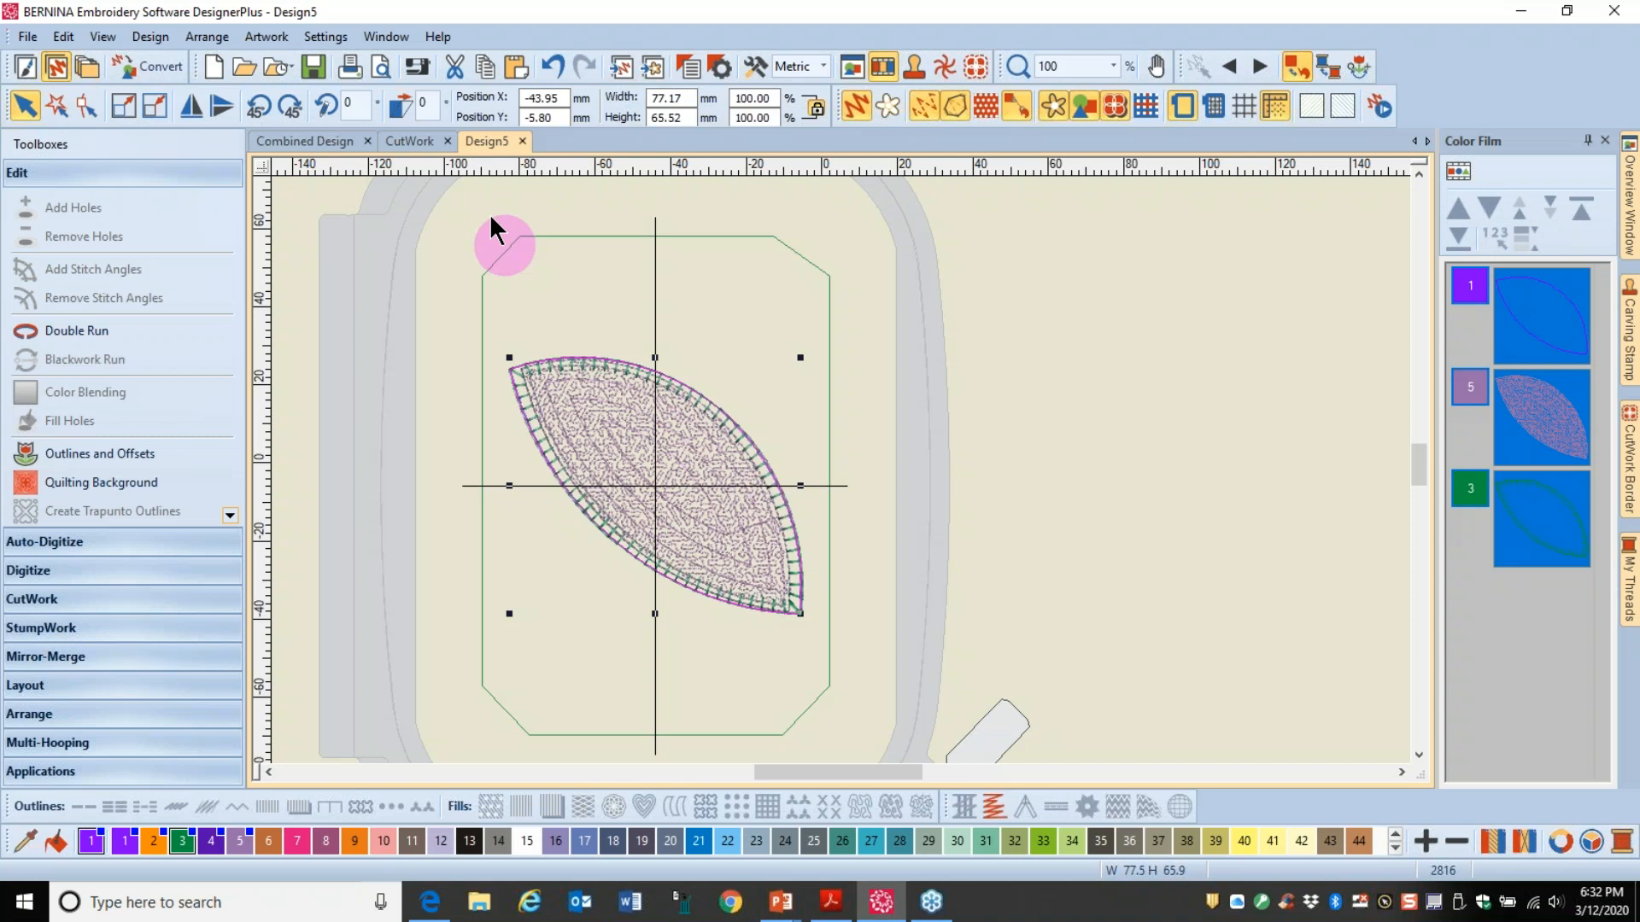
Step: Save the leaf design in the Webinar folder under the file name PunchWork
left_click(27, 35)
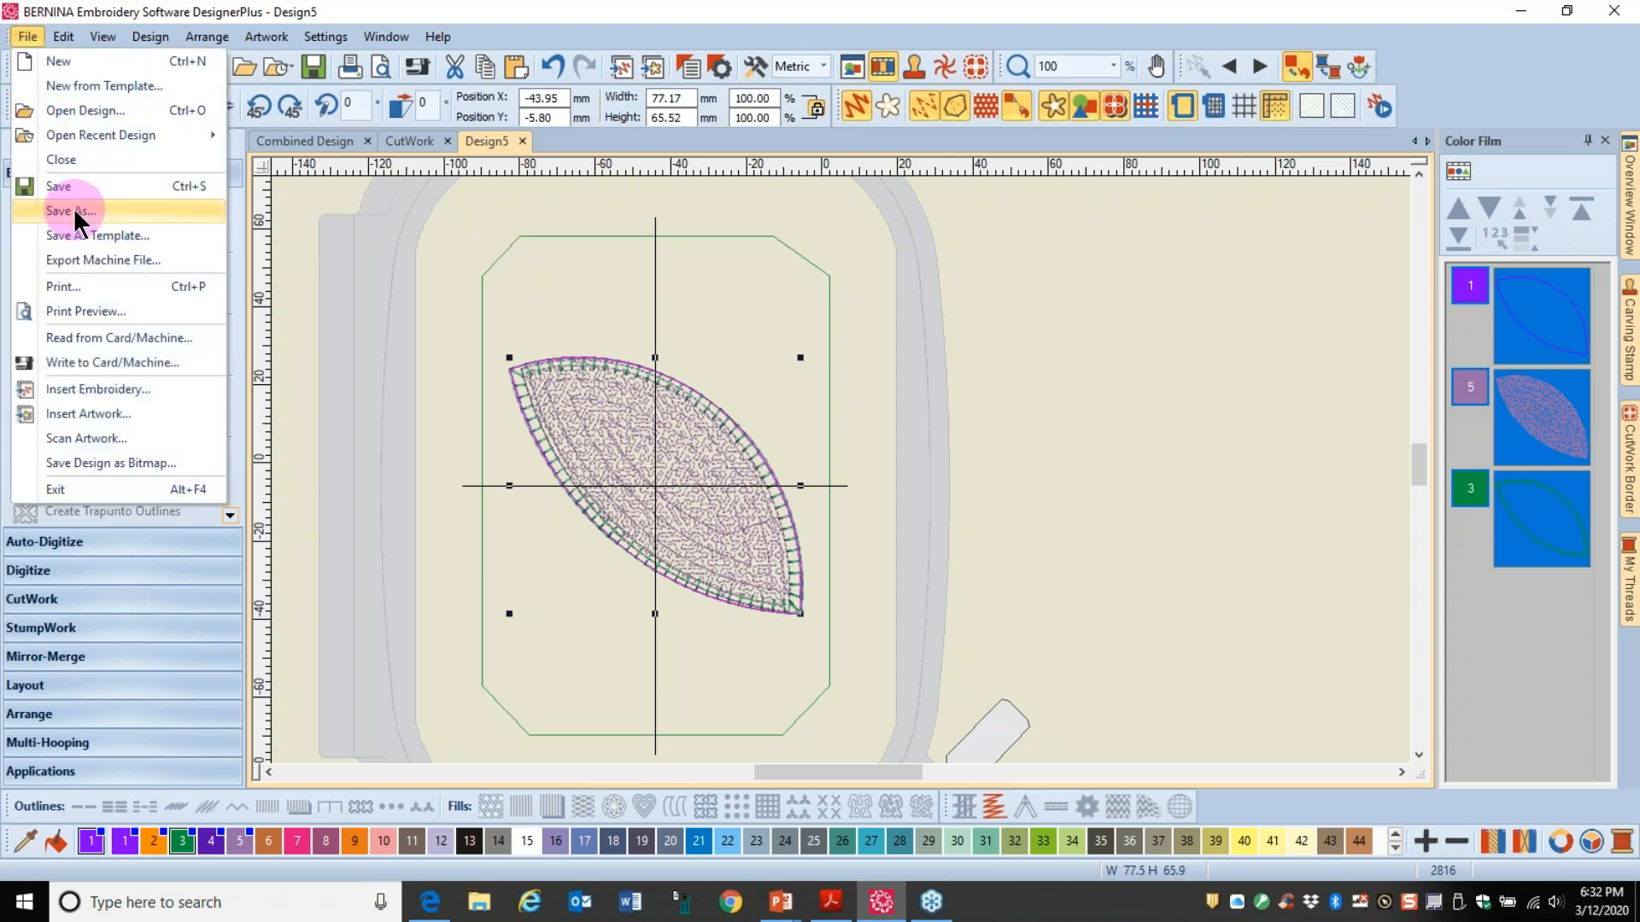
left_click(76, 214)
type("PUn")
key("BackSpace")
key("BackSpace")
type("unchWork")
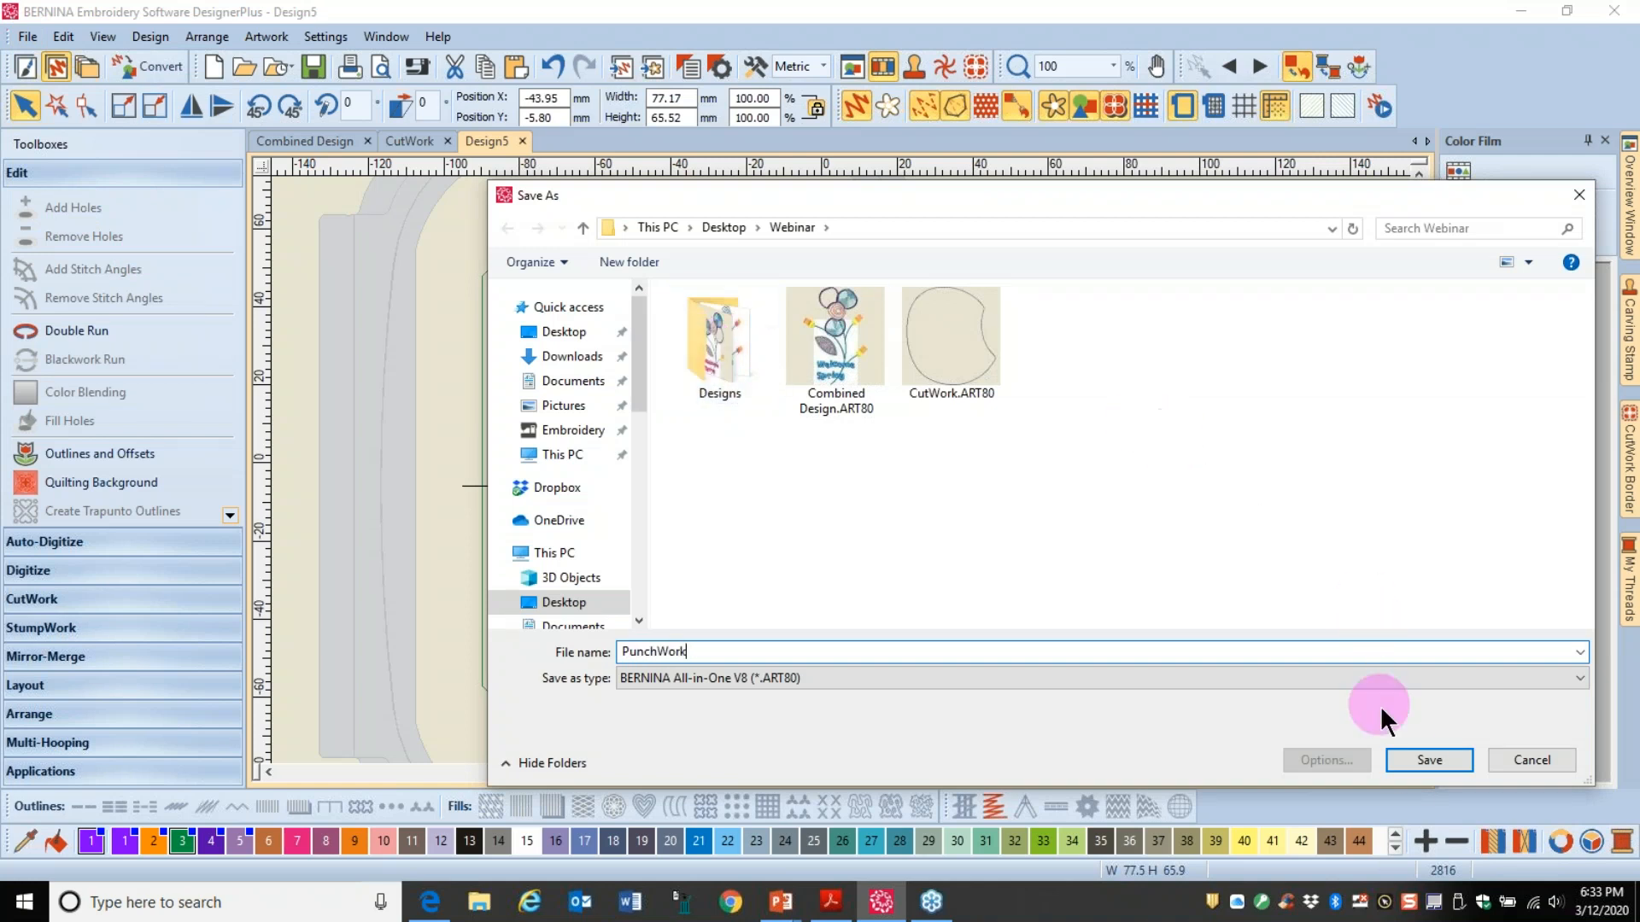
left_click(1417, 765)
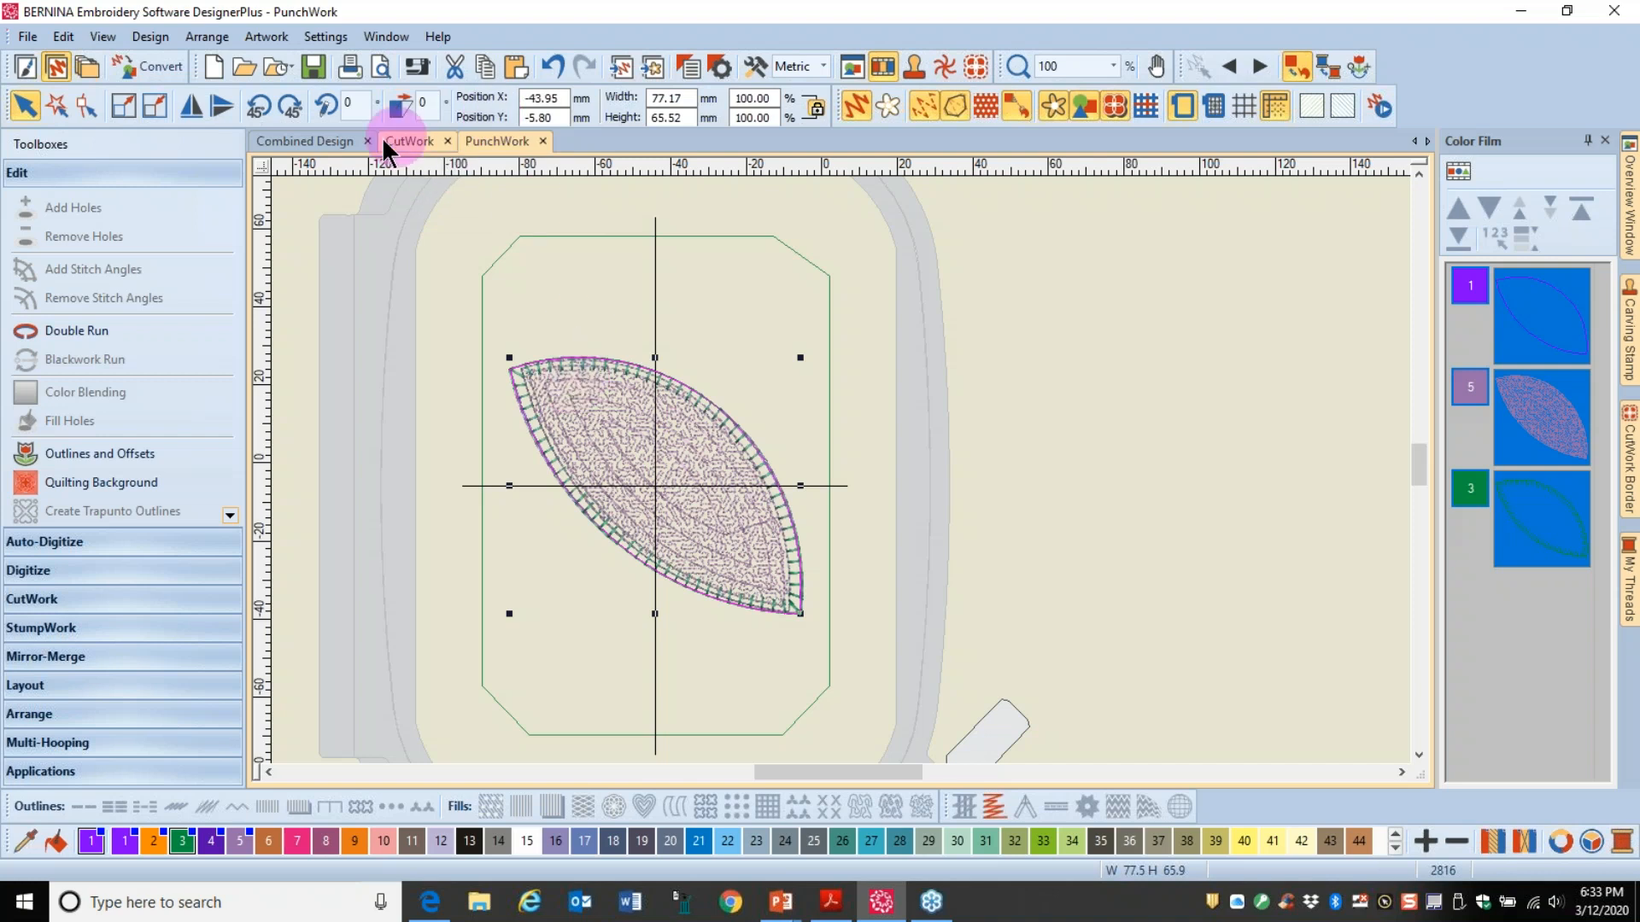
Step: Return to the combined design, clear the leaf selection and show the whole design in Artistic View
left_click(331, 143)
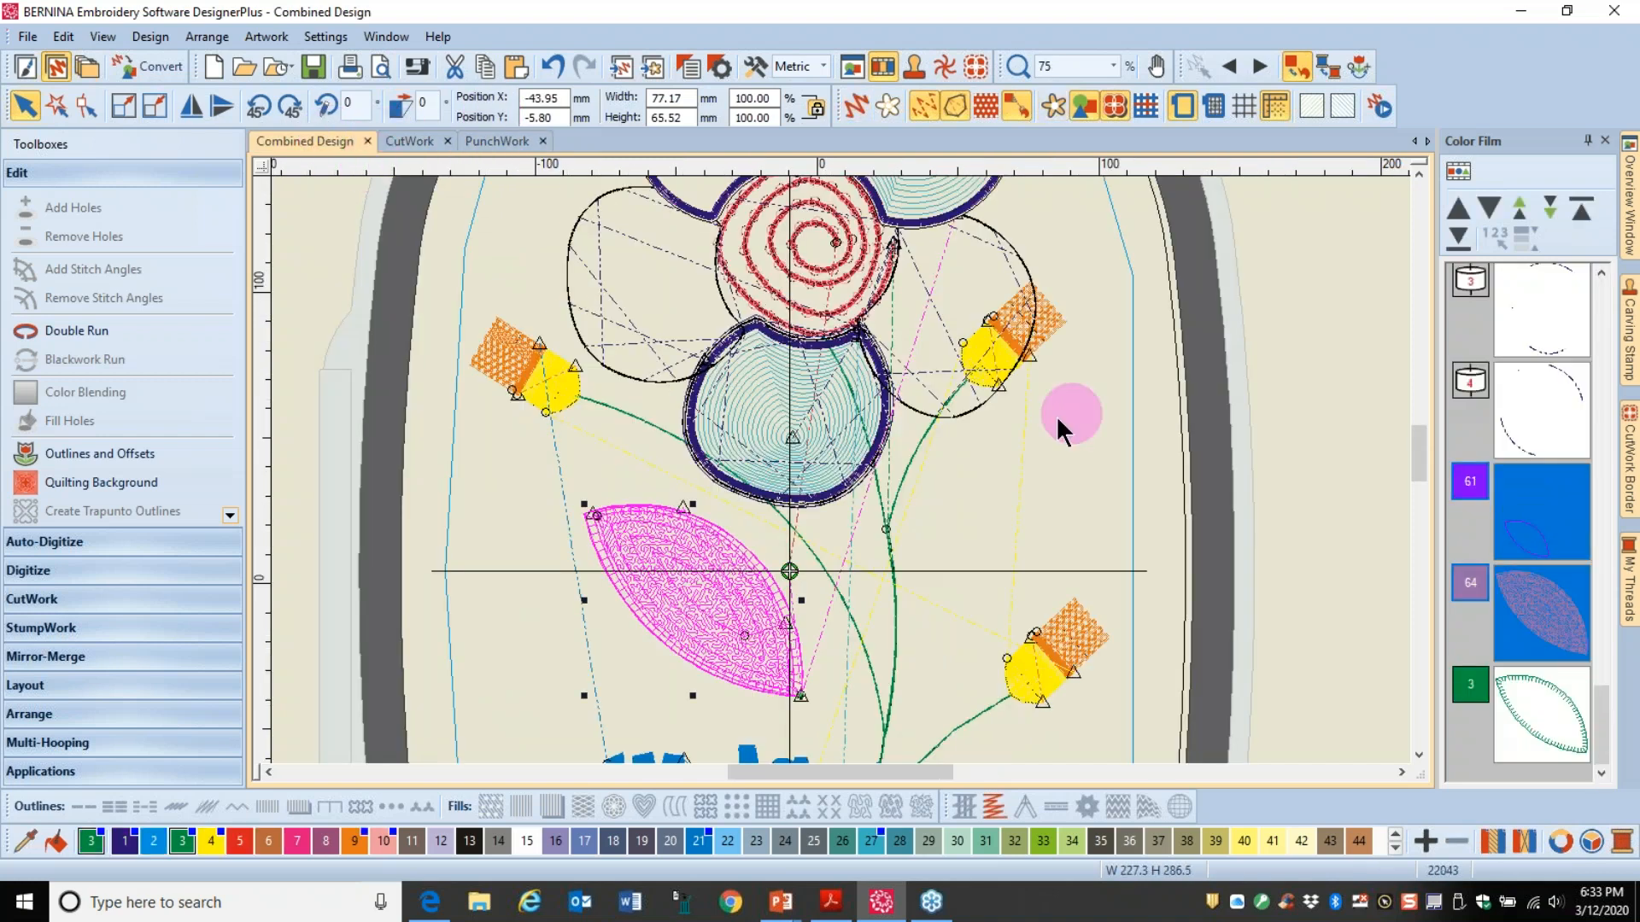
scroll(846, 482, "down", 4)
left_click(1012, 393)
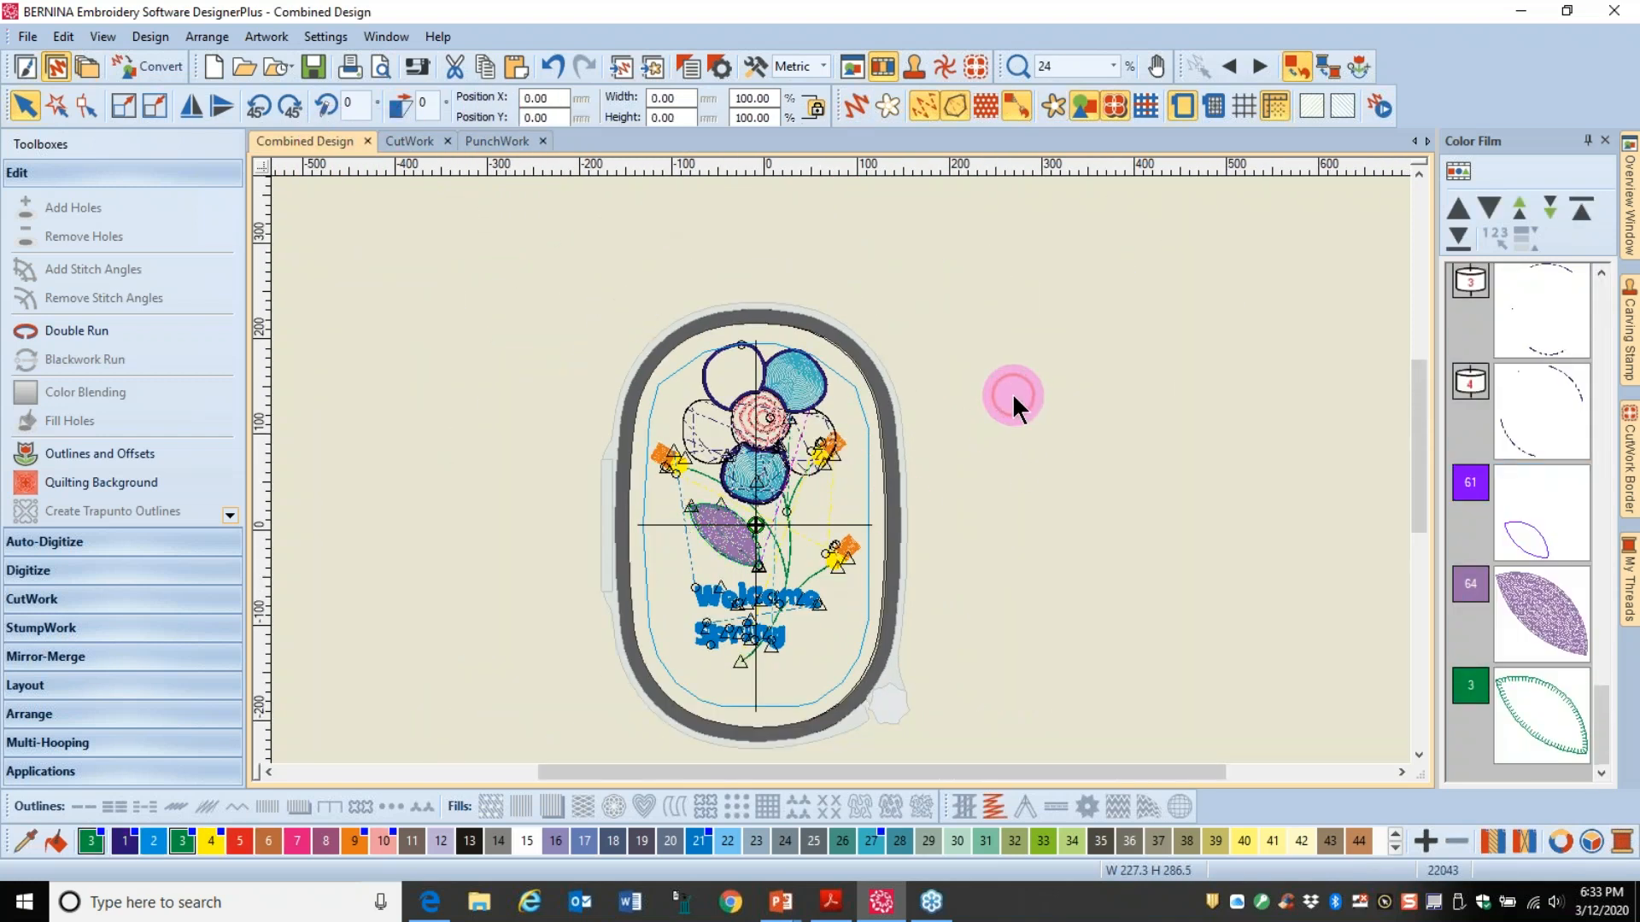
left_click(679, 420)
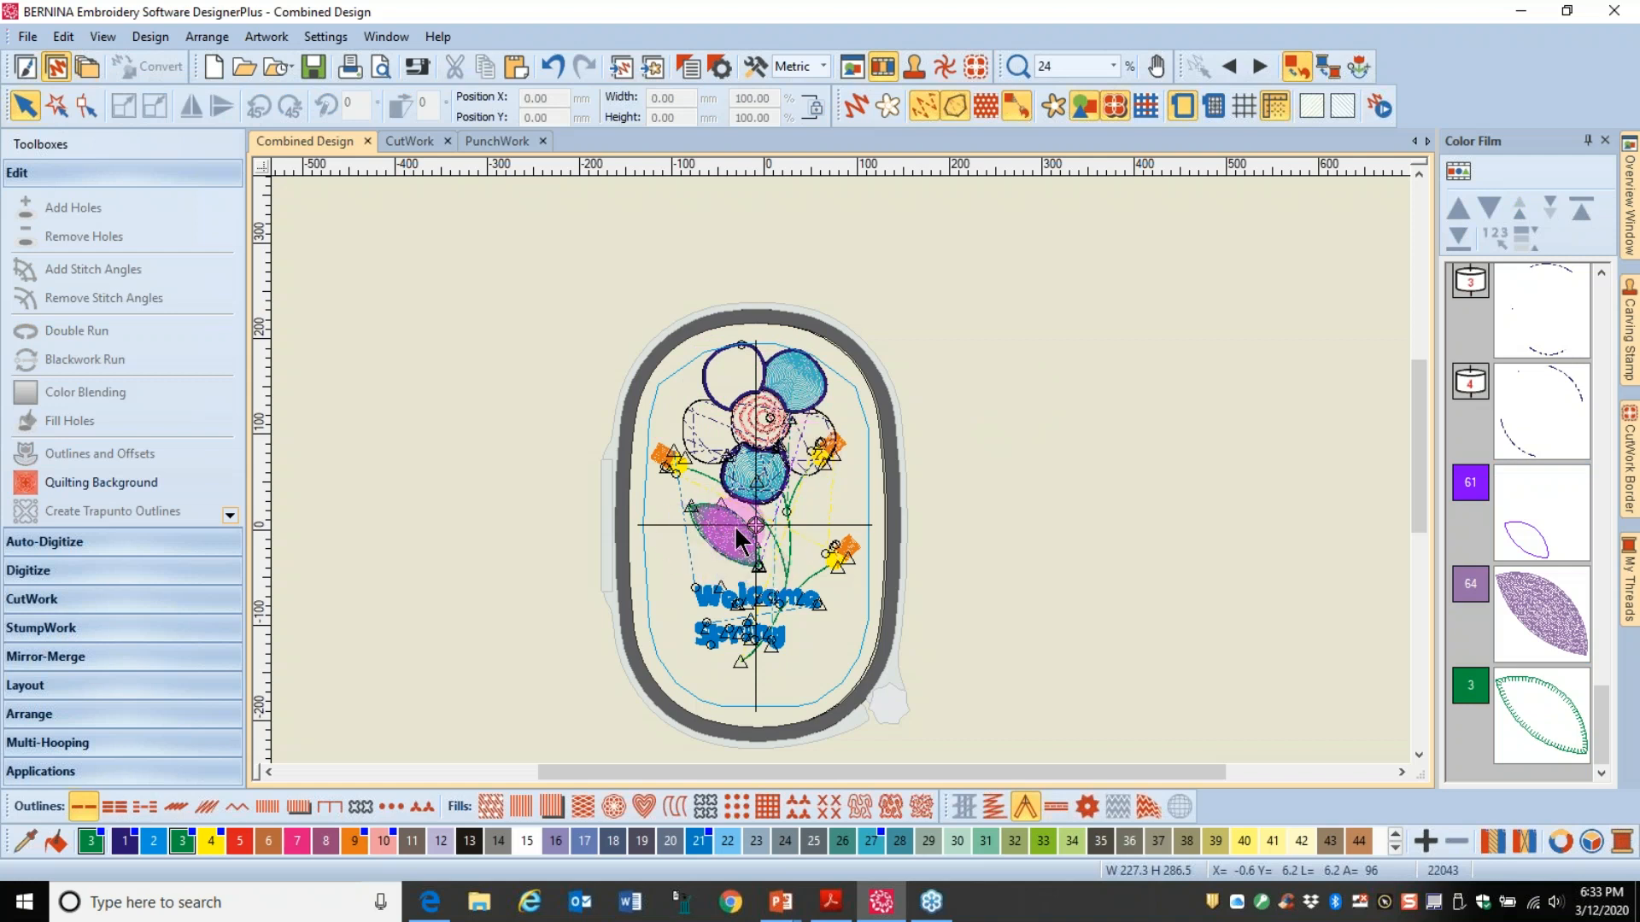
key("t")
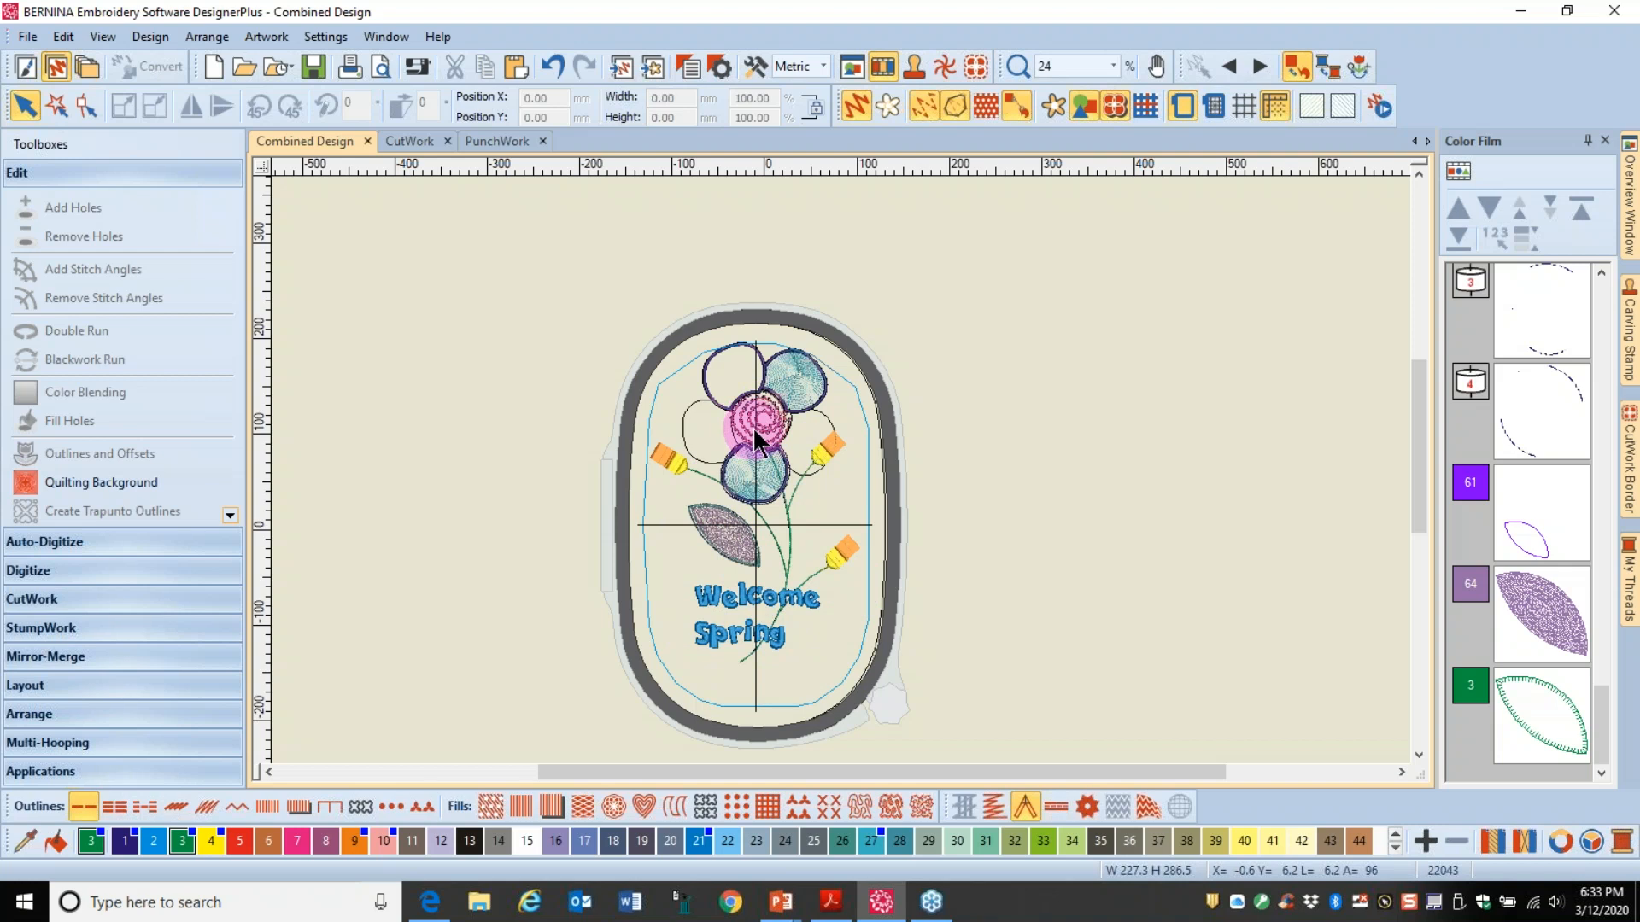
Step: Delete the upper-left petal, both side petal outlines, the lower petal's border and the purple leaf from the combined design
left_click(757, 351)
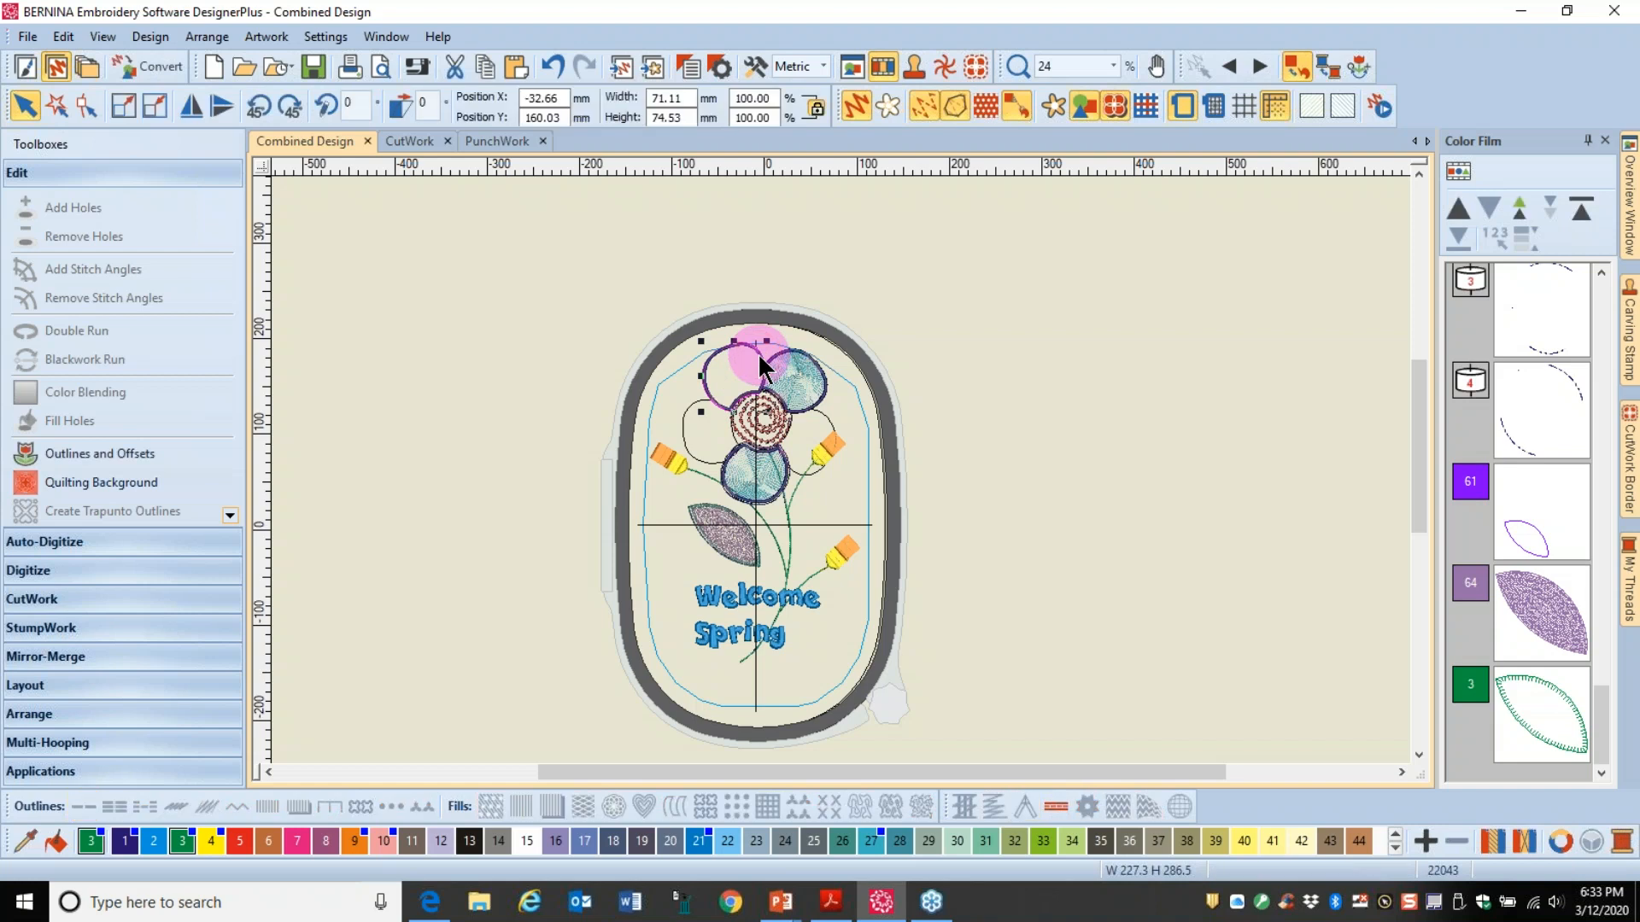
left_click(823, 384, "ctrl")
left_click(813, 408, "ctrl")
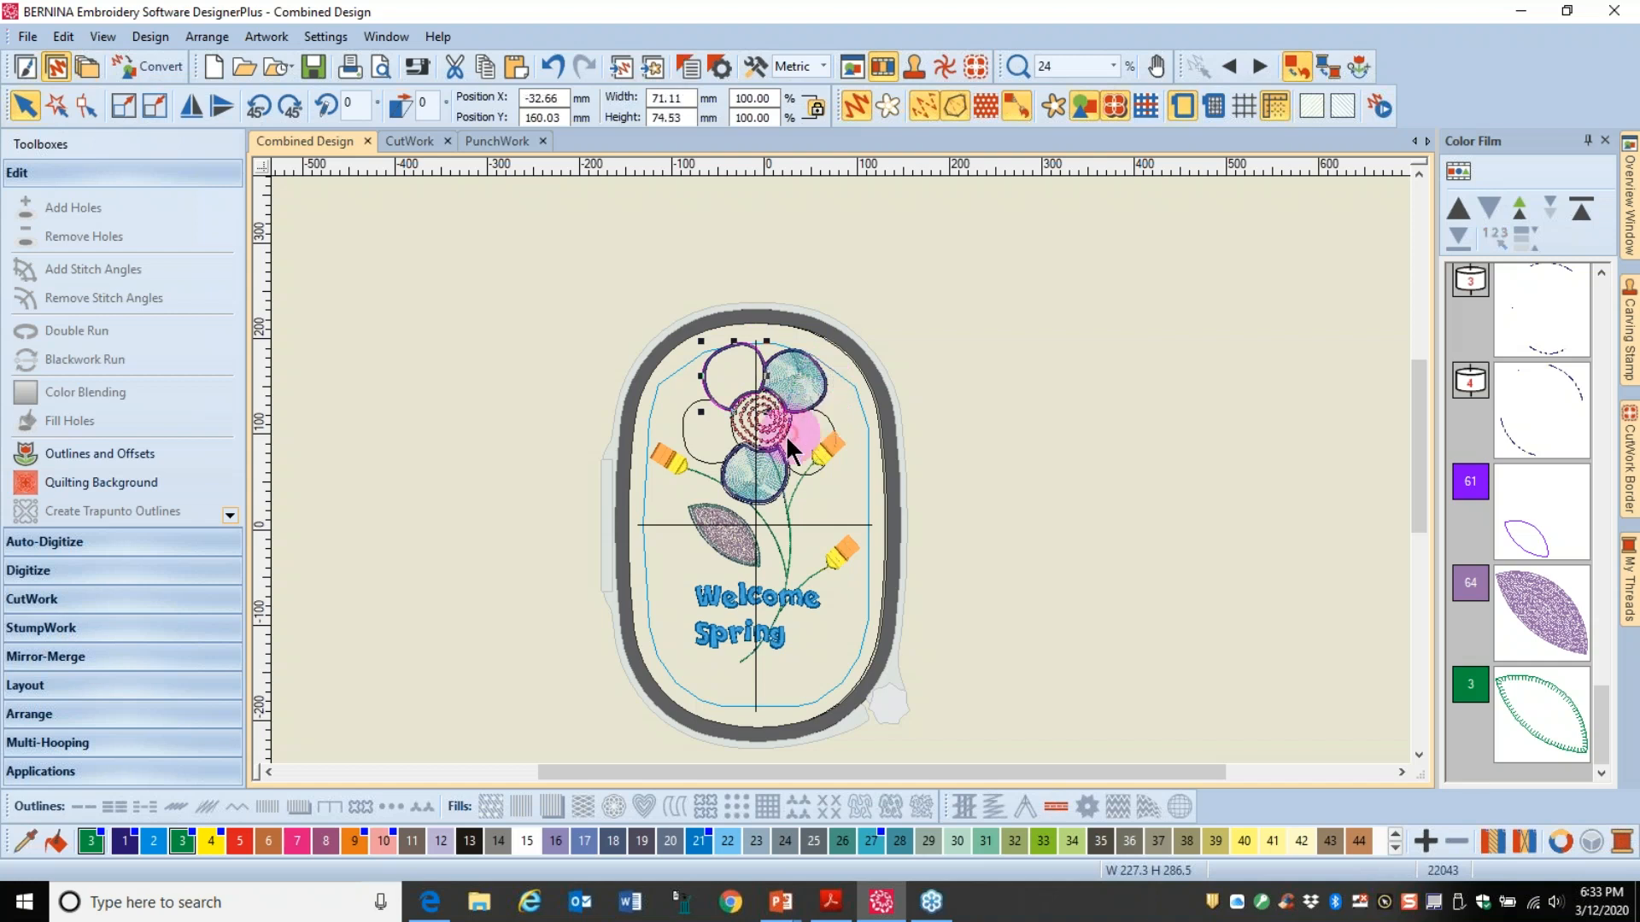
left_click(782, 480, "ctrl")
left_click(706, 465, "ctrl")
left_click(794, 469, "ctrl")
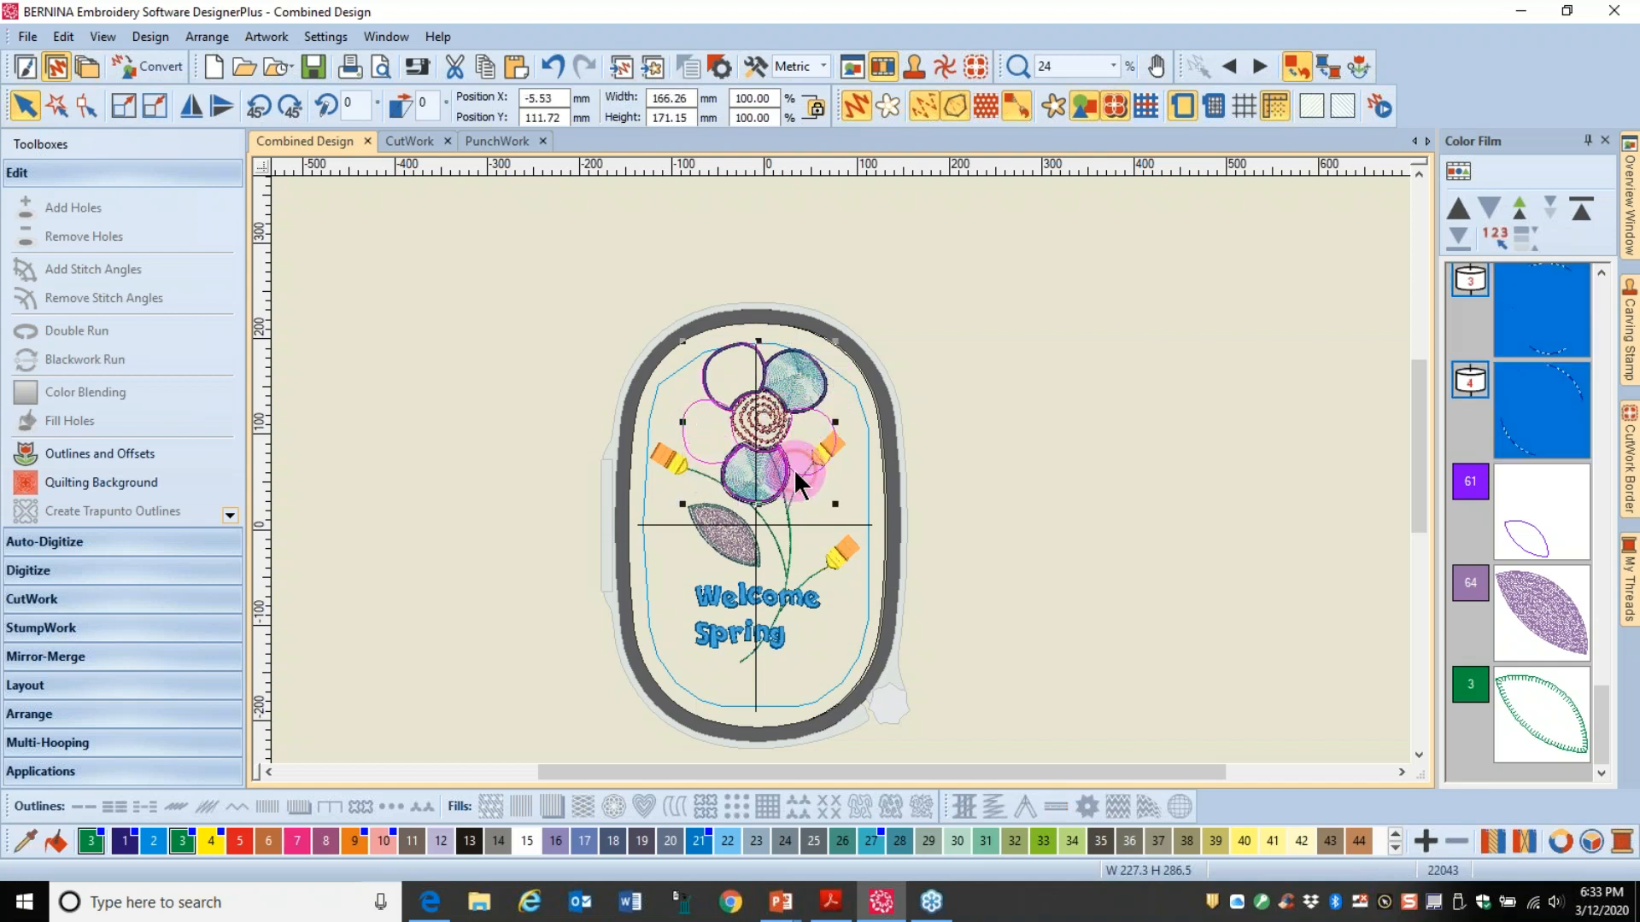
left_click(746, 546, "ctrl")
key("Delete")
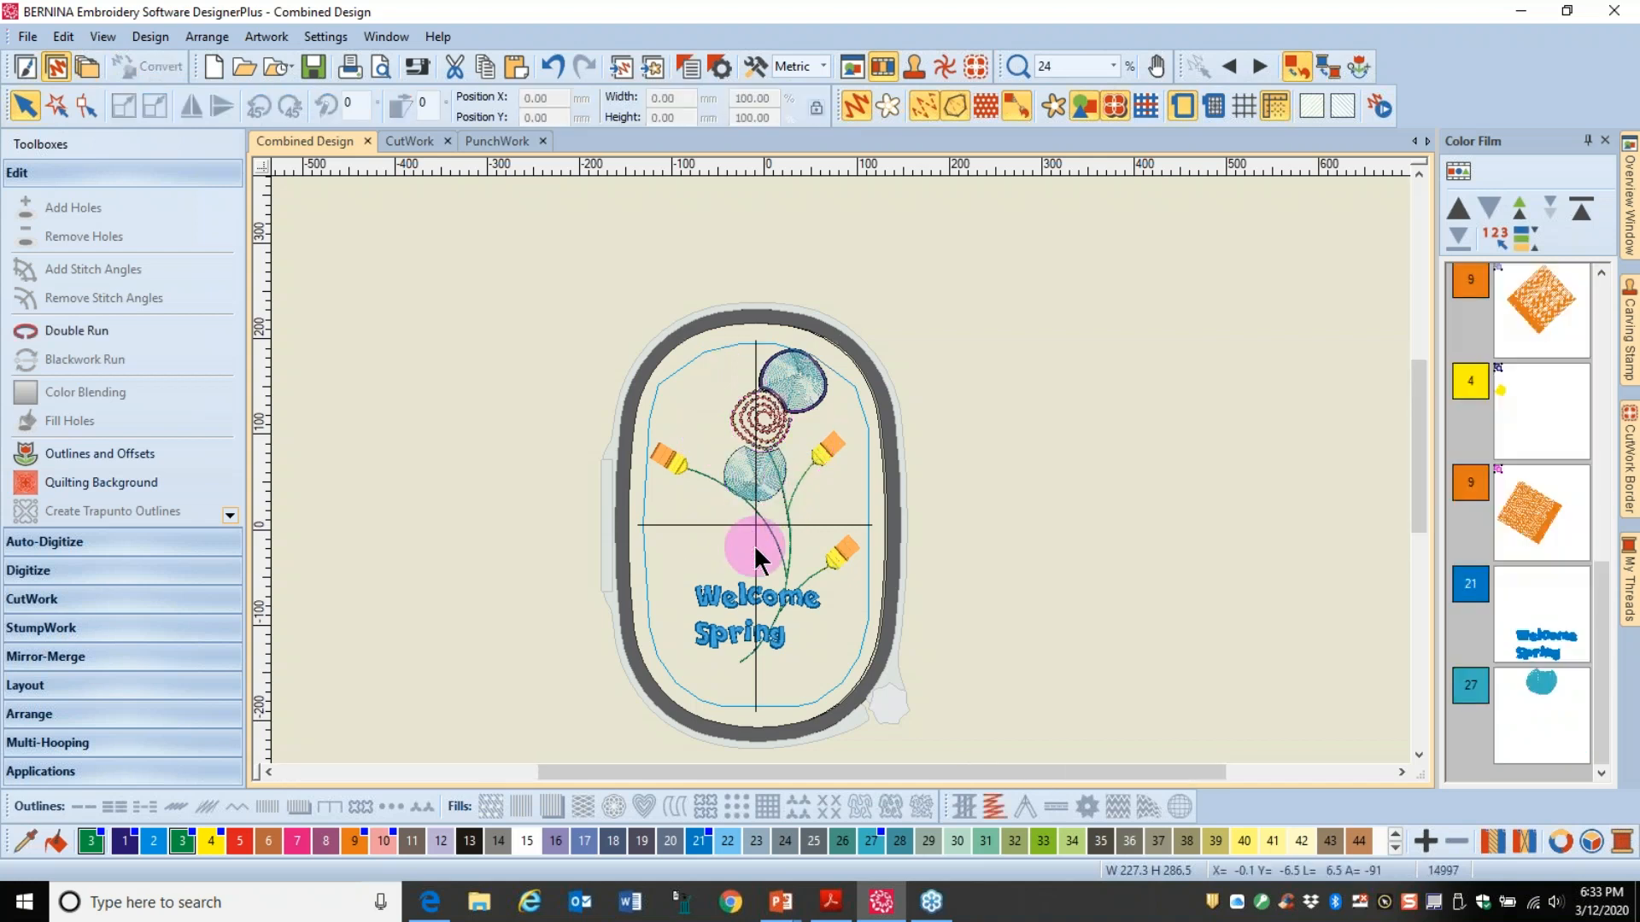
Step: Delete the lower petal's remaining fill and the whole upper-right petal from the combined design
left_click_drag(756, 560, 777, 483)
left_click(762, 492)
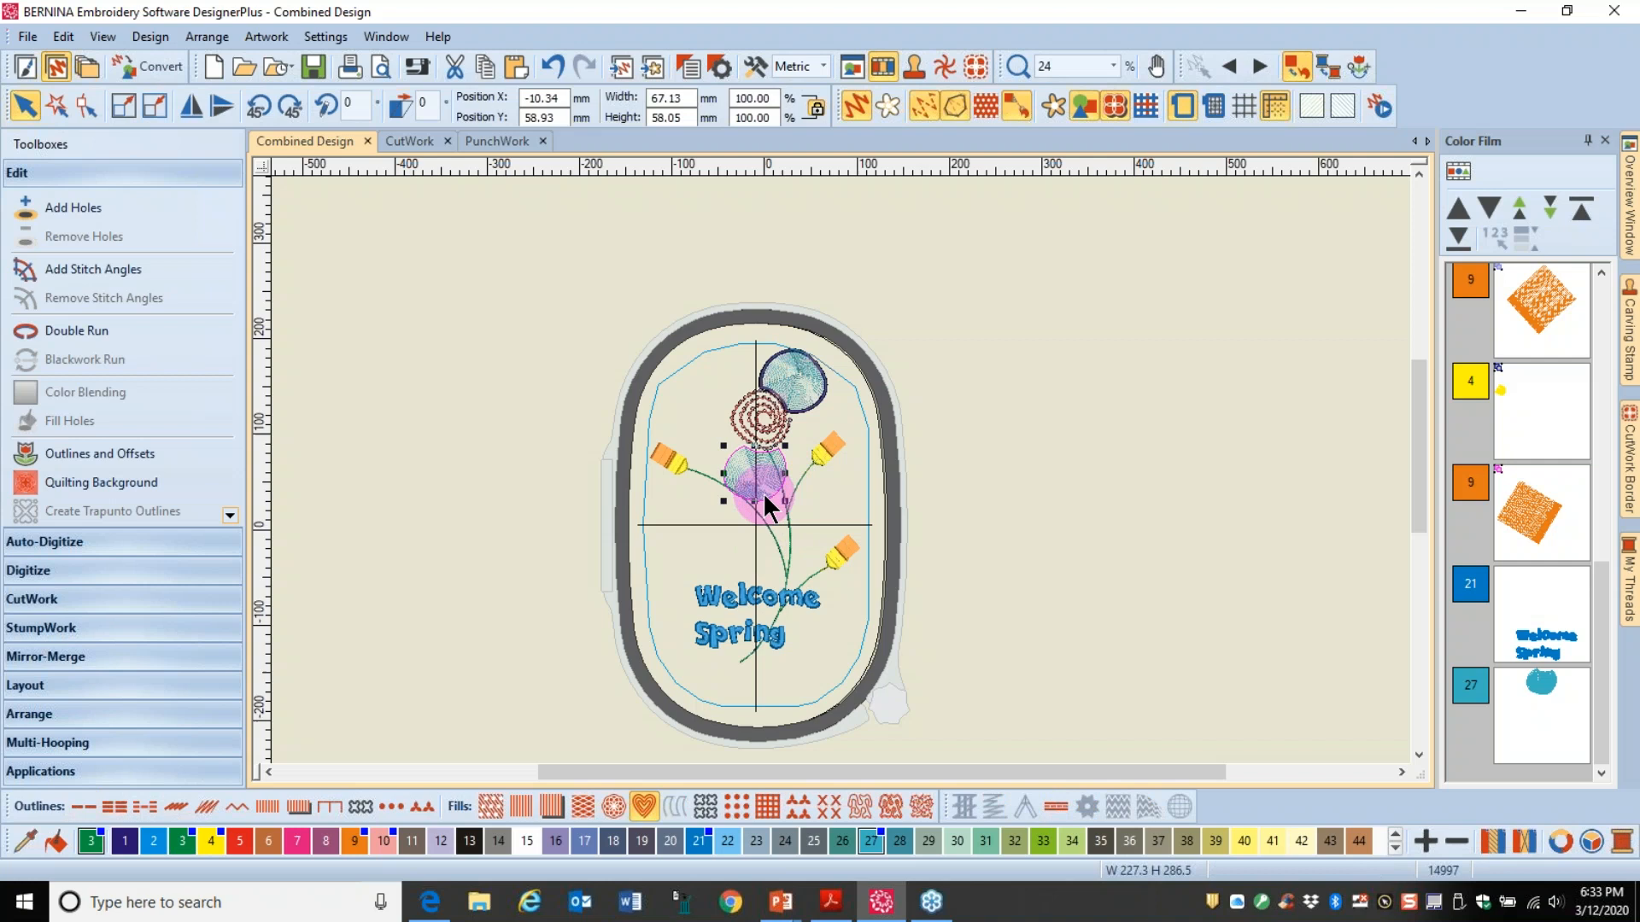
left_click_drag(762, 492, 817, 404)
left_click(818, 401)
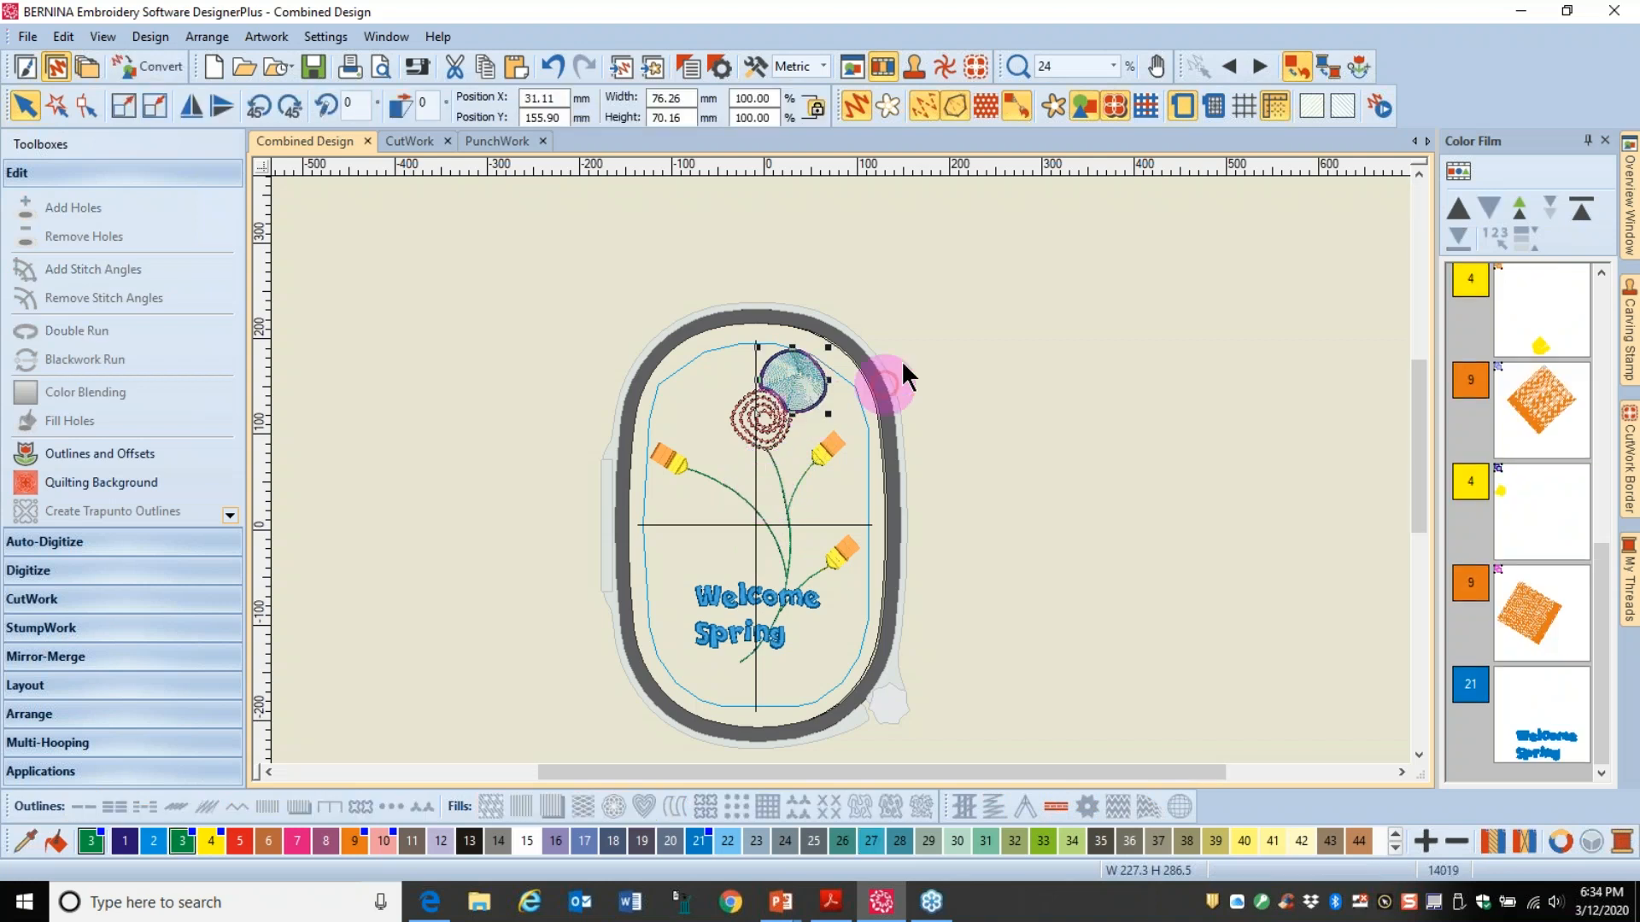
key("Delete")
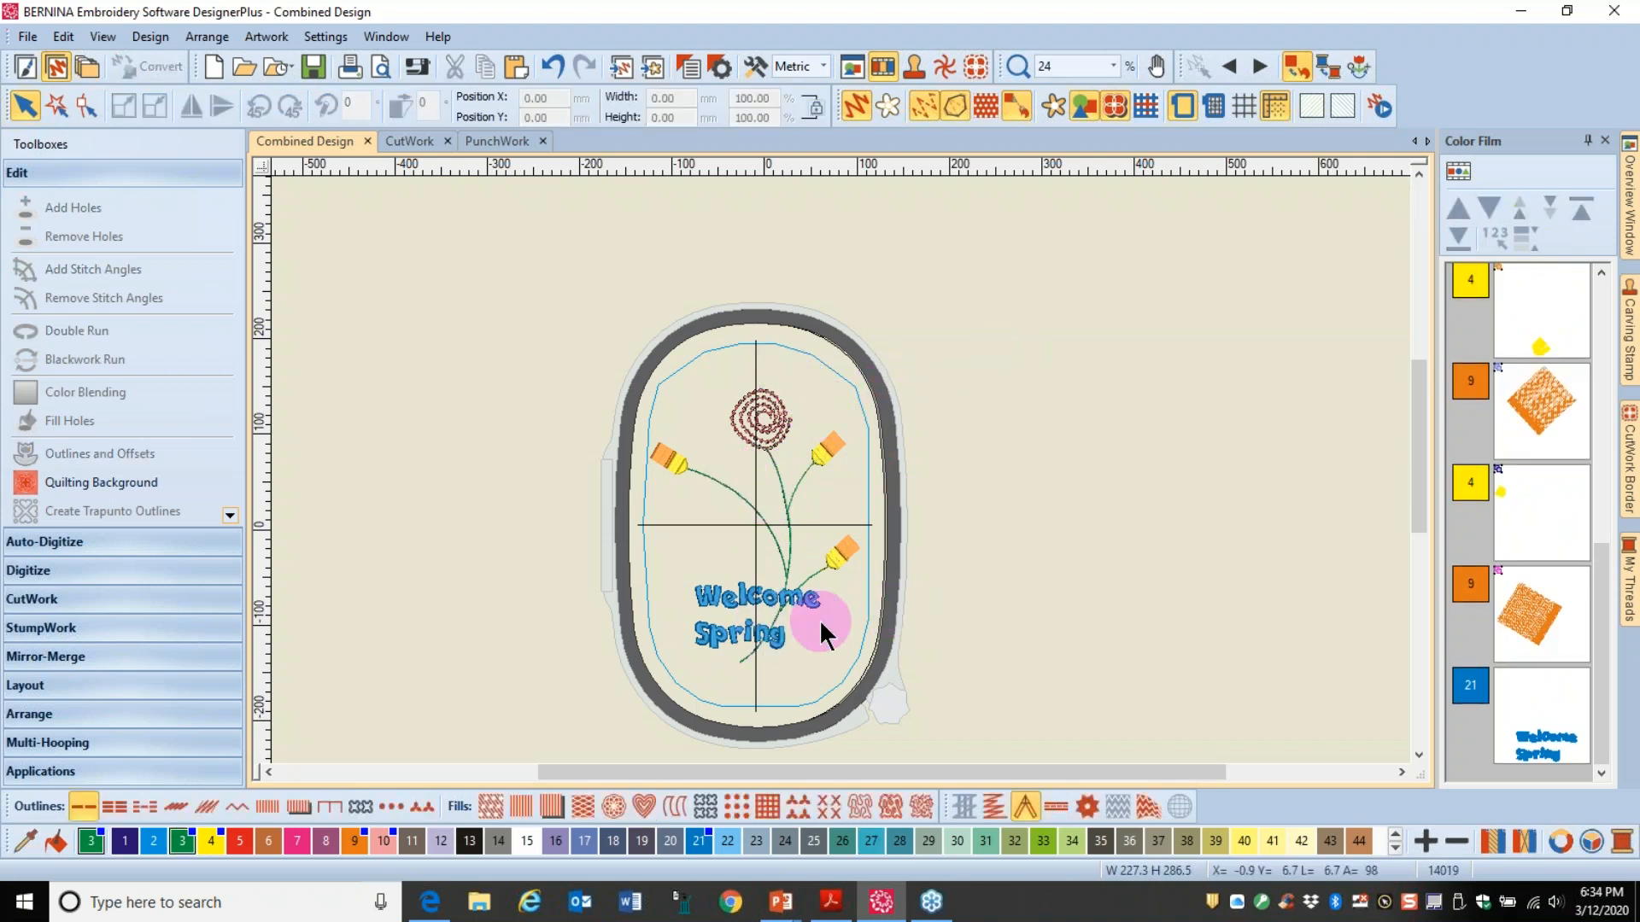
Step: Save the remaining stems, buds, flower center and lettering as a separate file named Base Design
left_click(27, 37)
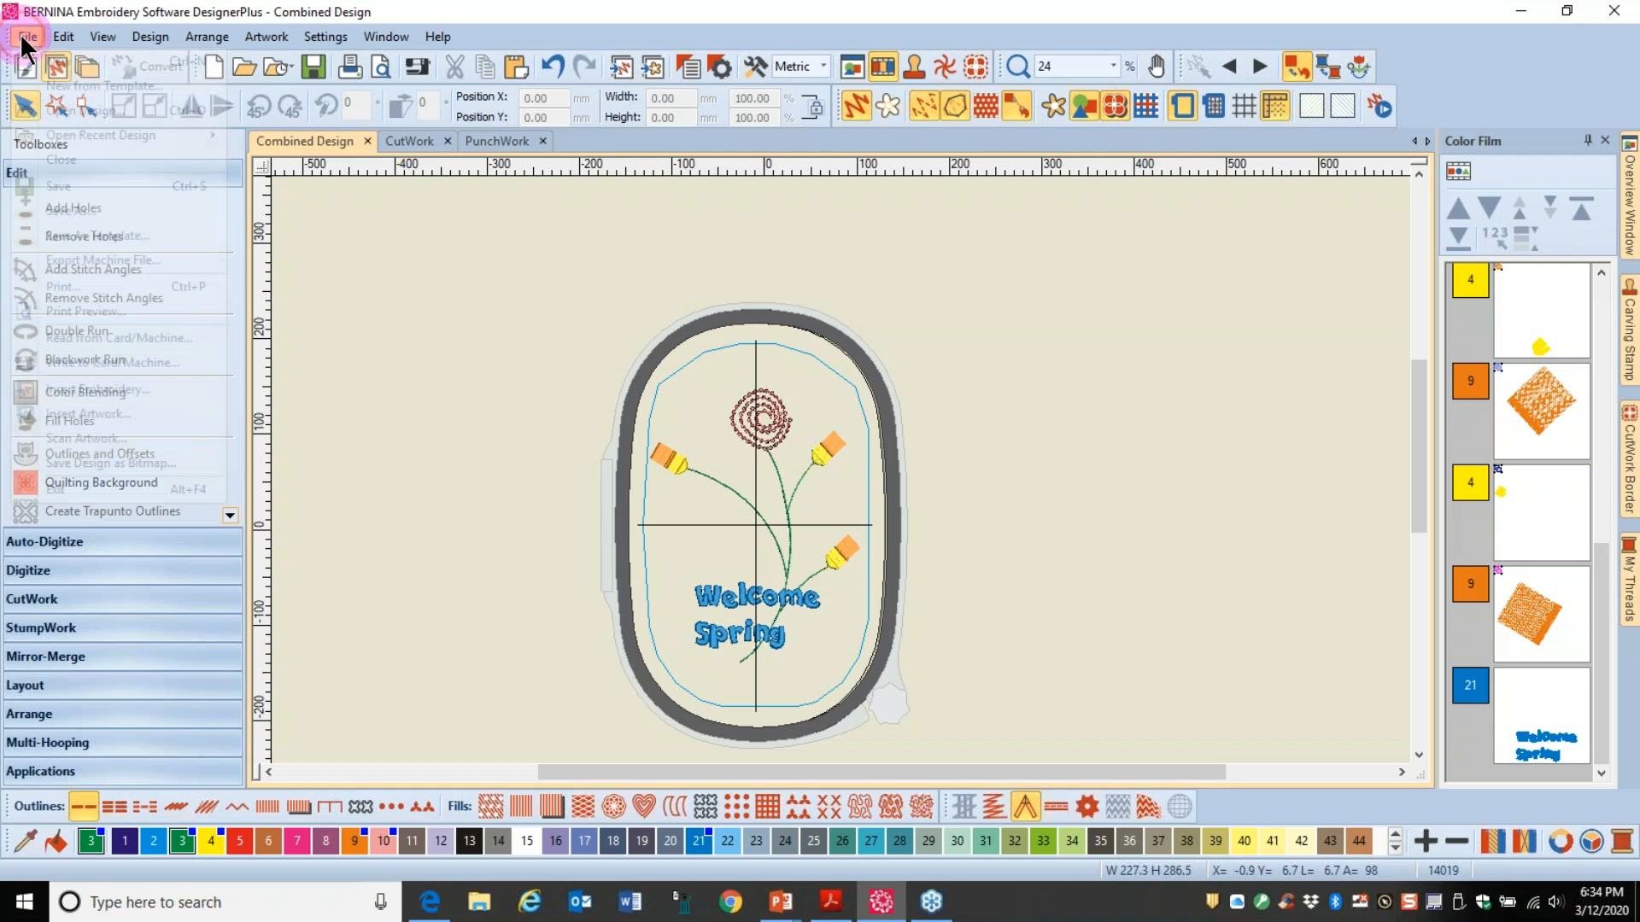
left_click(60, 209)
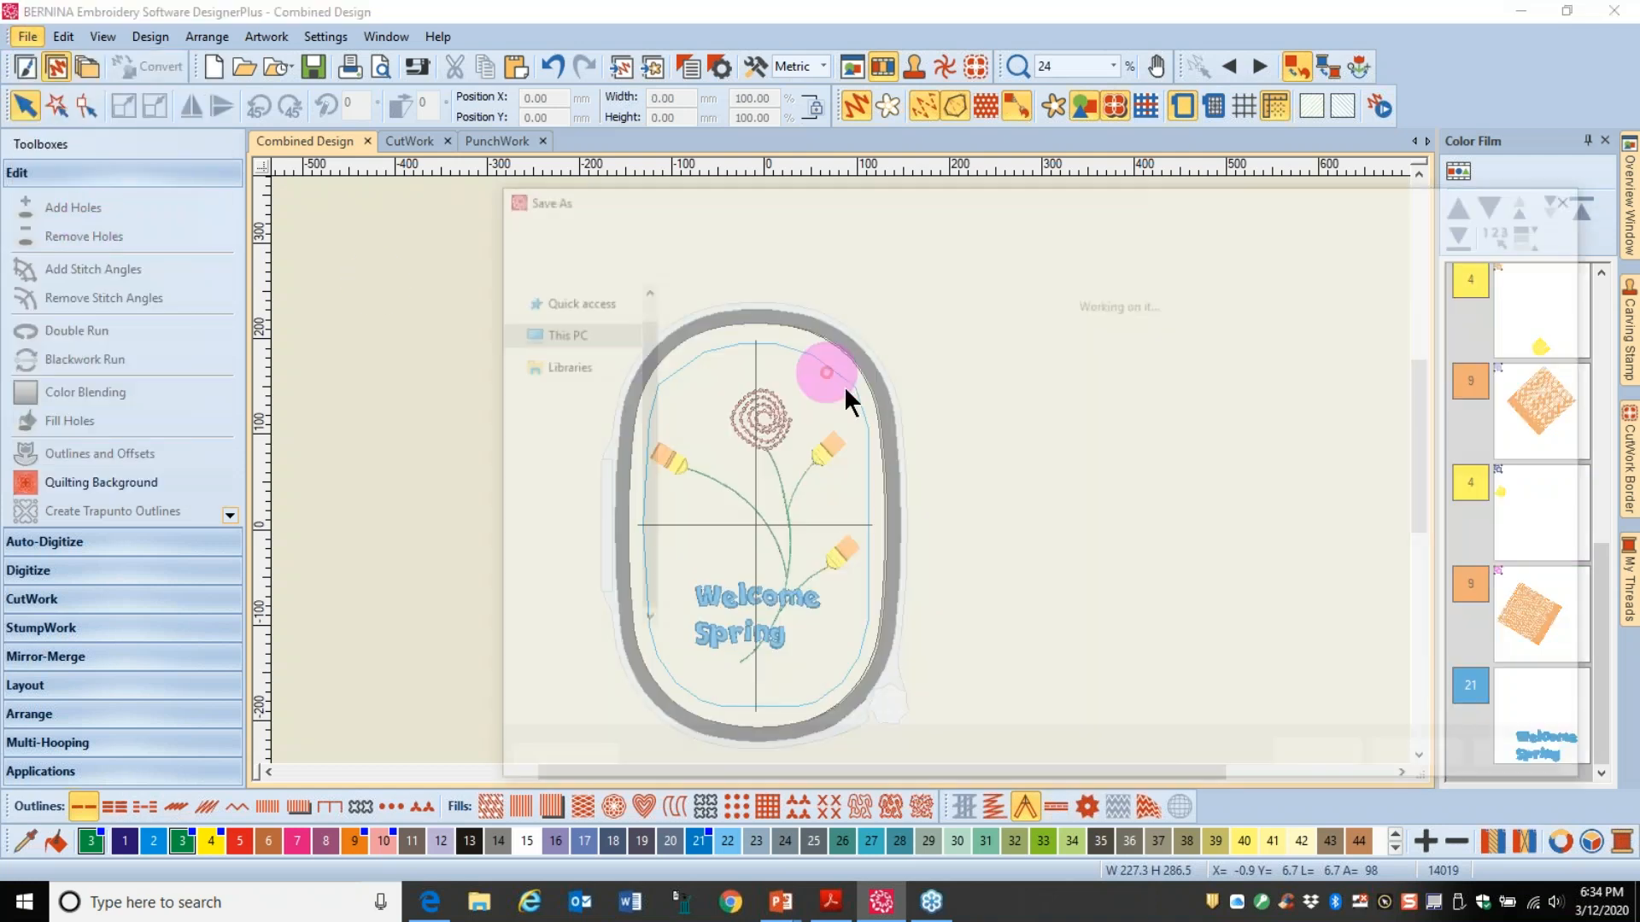
type("Base Design")
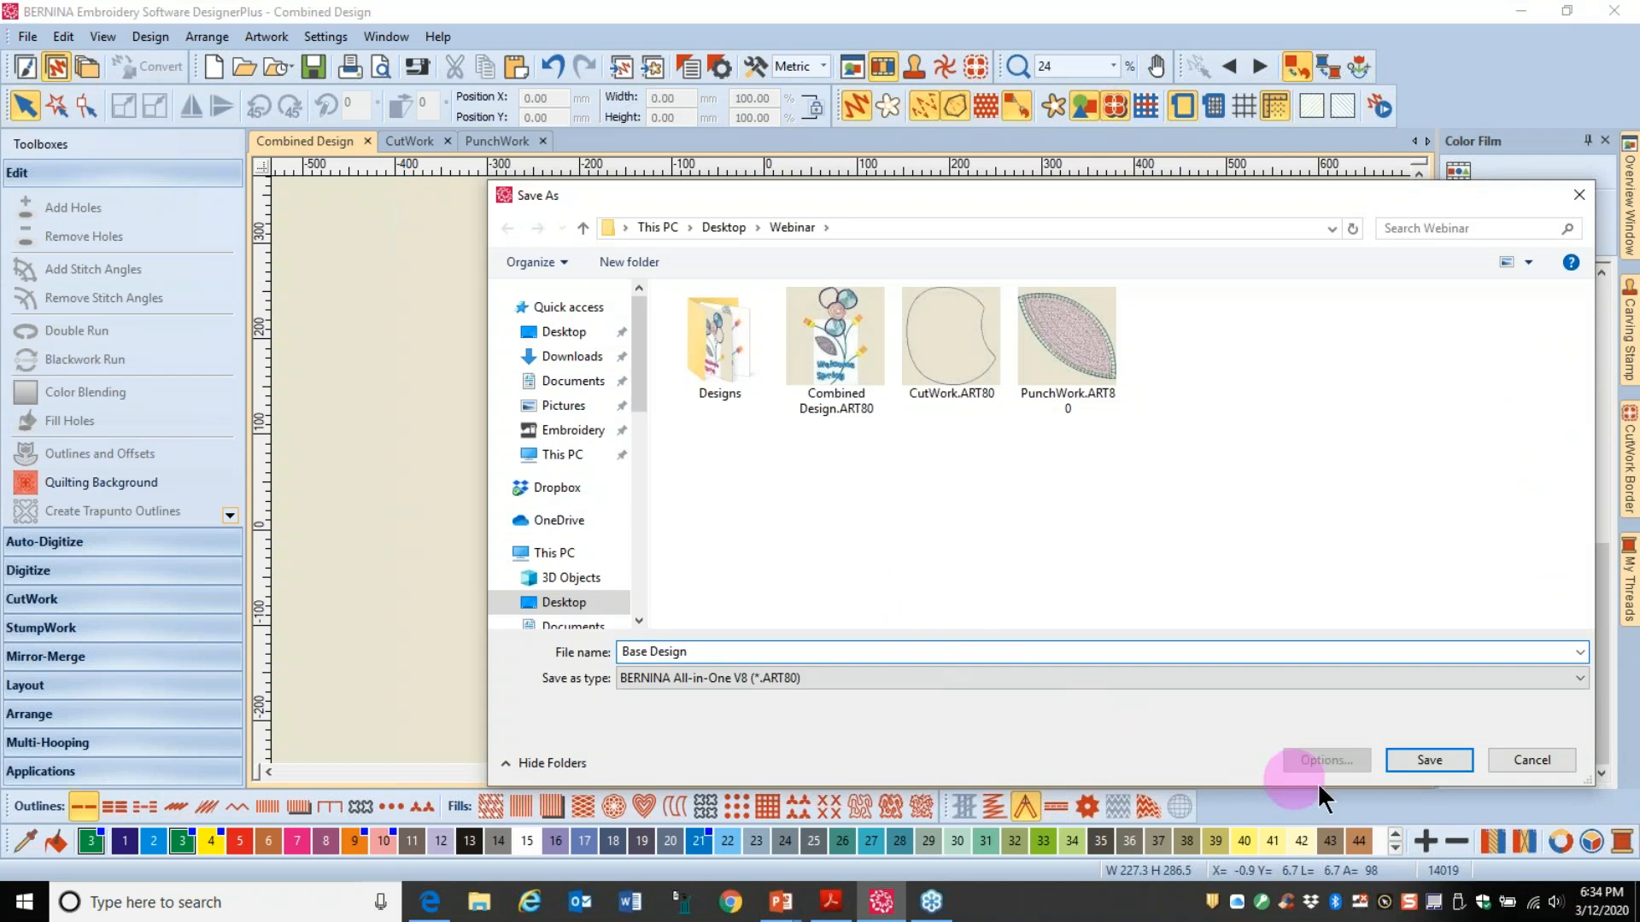
left_click(1422, 762)
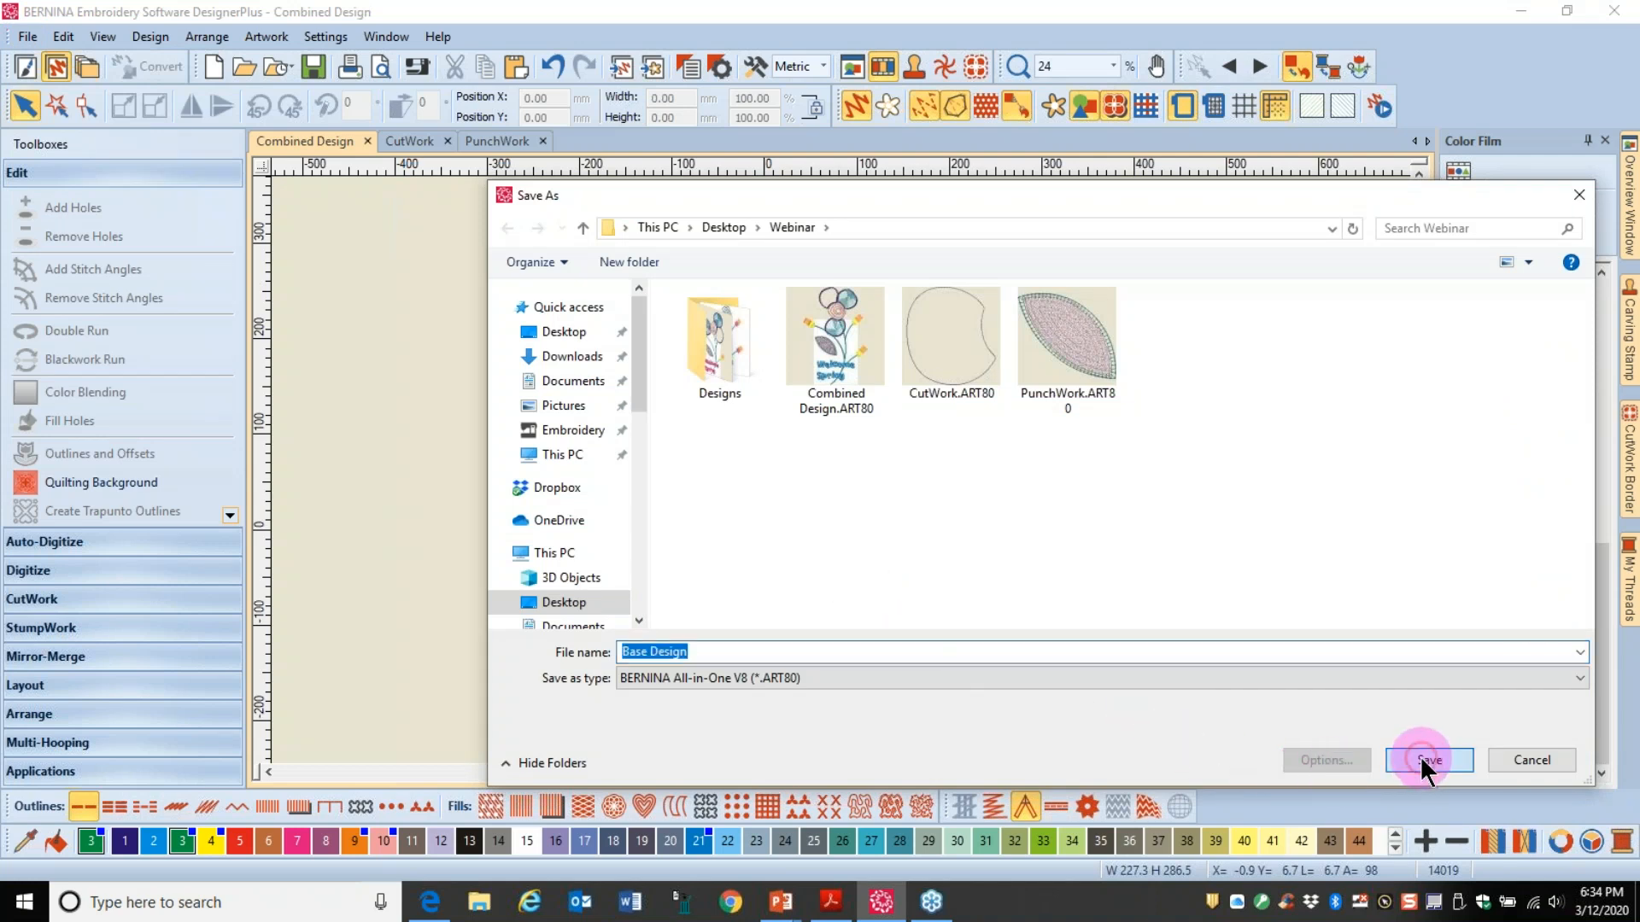